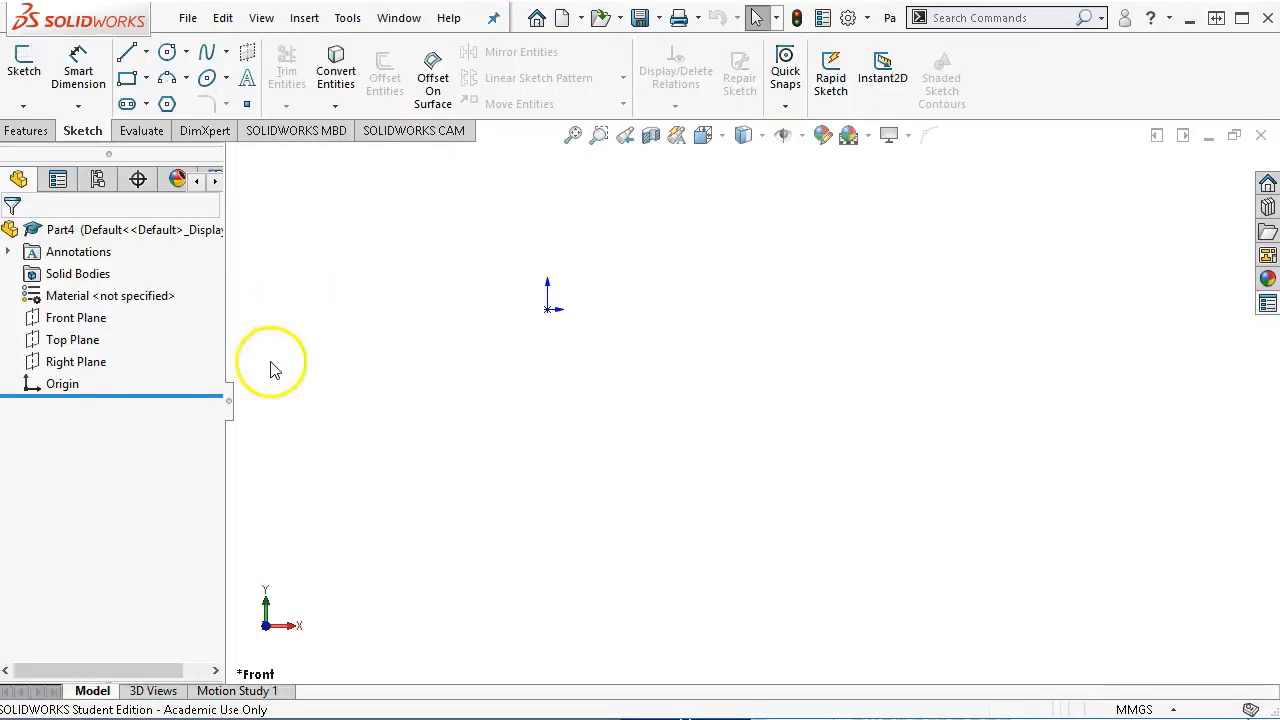
Step: Start a sketch on the Front Plane and draw an infinite horizontal construction line through the origin
{"action": "left_click", "coordinate": [68, 320]}
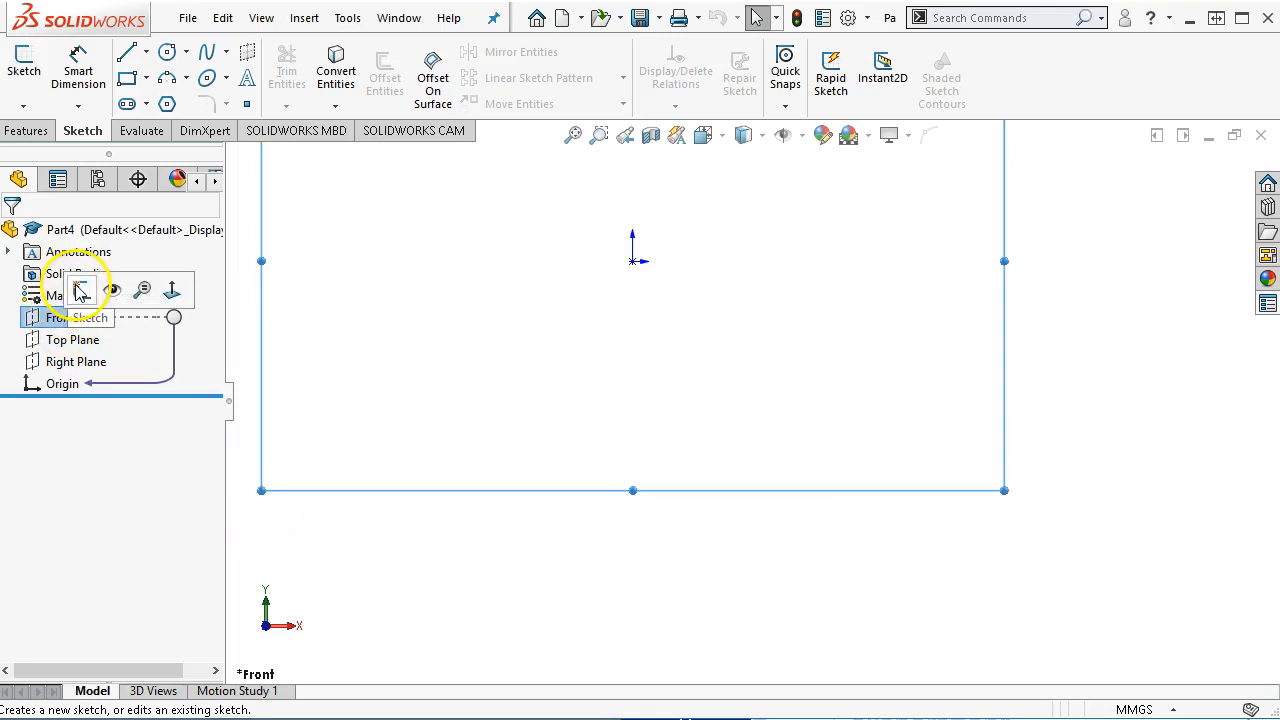
{"action": "left_click", "coordinate": [79, 289]}
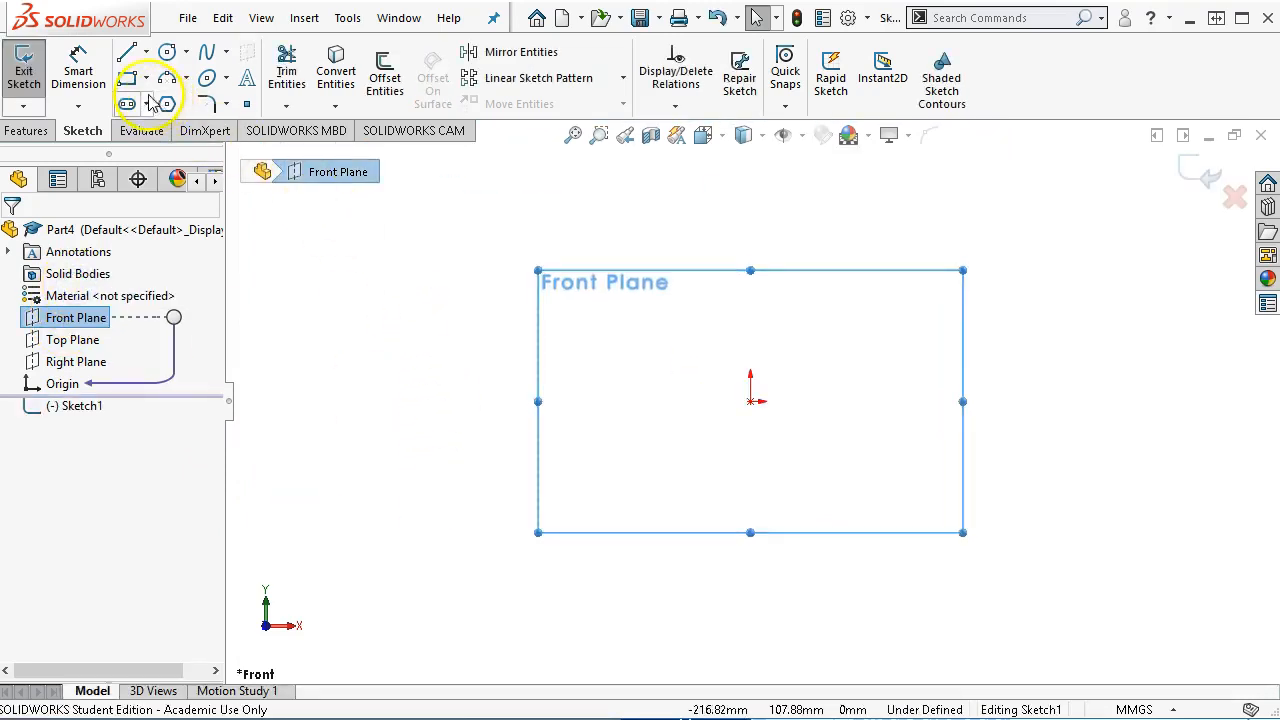
{"action": "left_click", "coordinate": [146, 52]}
{"action": "left_click", "coordinate": [165, 97]}
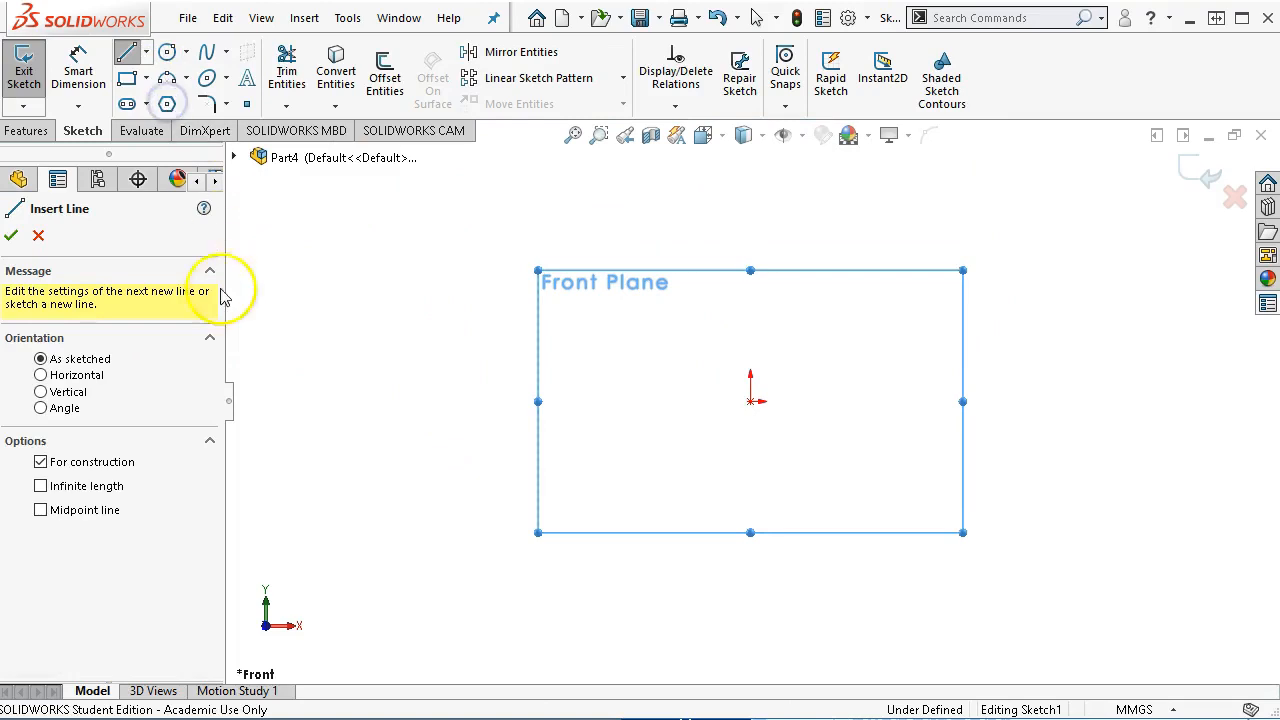
{"action": "left_click", "coordinate": [42, 375]}
{"action": "left_click", "coordinate": [41, 499]}
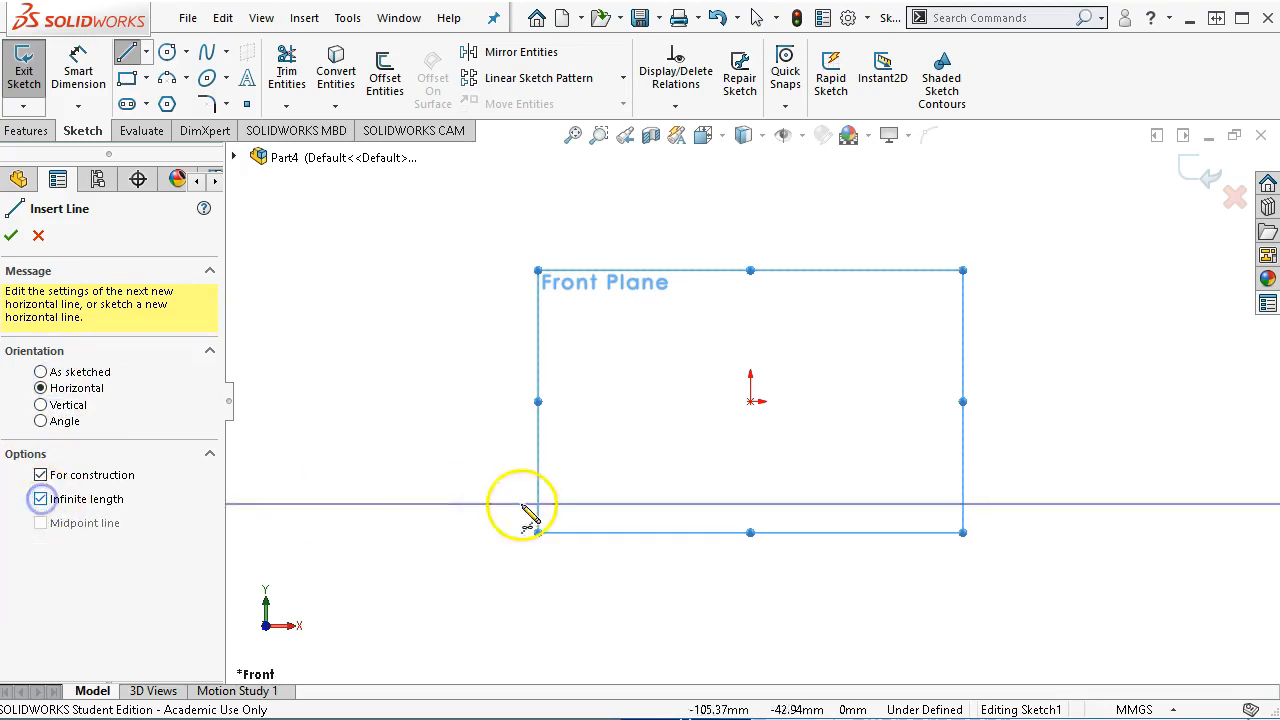
{"action": "left_click", "coordinate": [750, 402]}
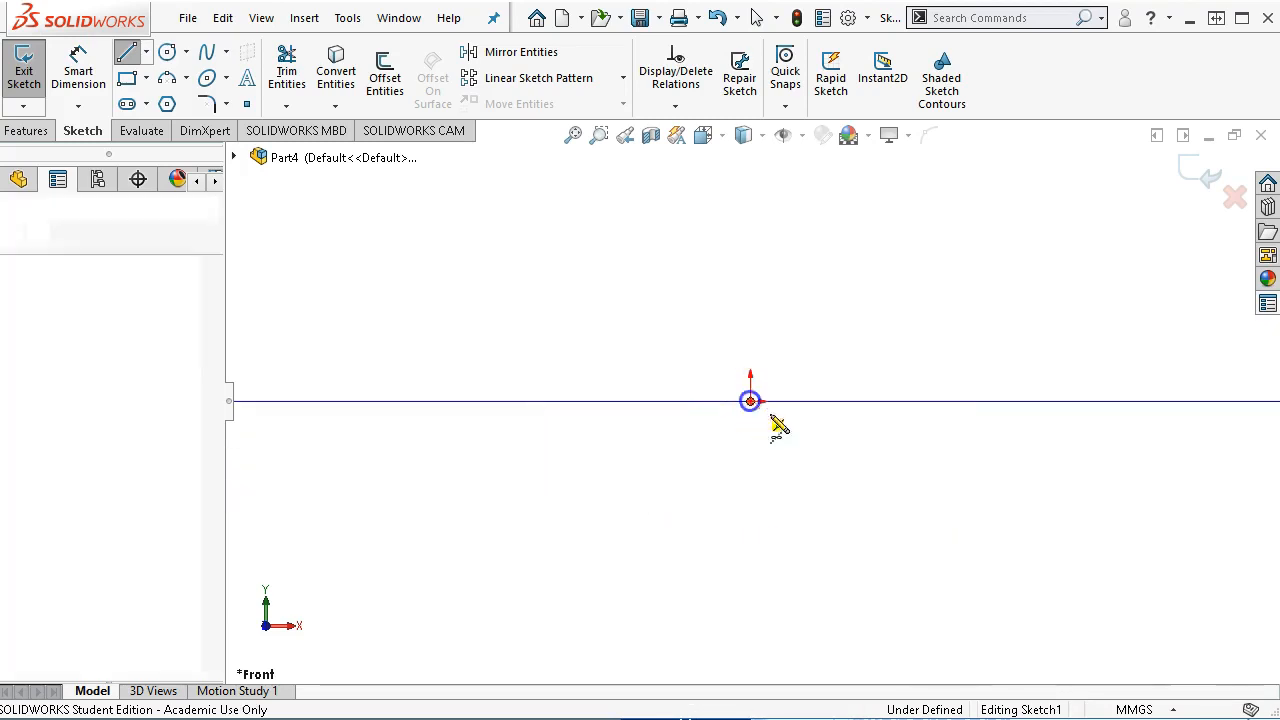
{"action": "right_click", "coordinate": [806, 460]}
{"action": "left_click", "coordinate": [848, 477]}
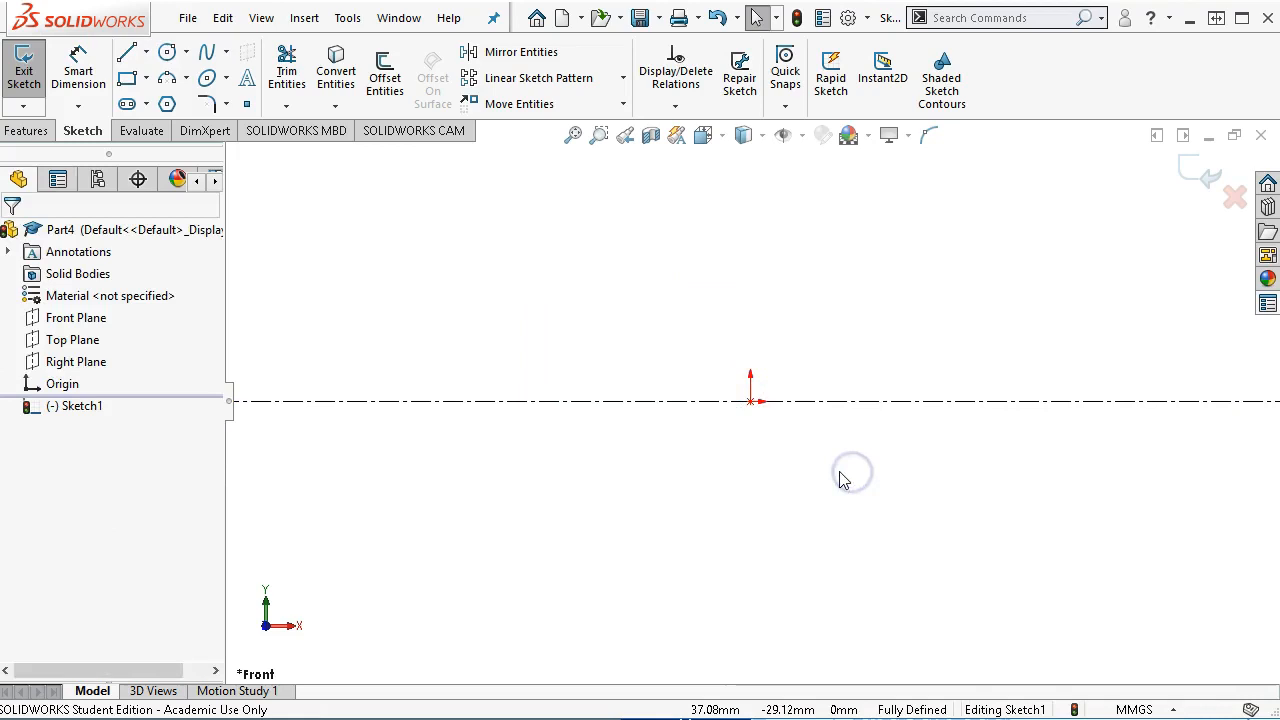
Step: Sketch the profile's stepped chain above the centerline, starting above the origin, with a lower horizontal line about 23 mm long and a raised step ending vertically
{"action": "scroll", "coordinate": [857, 333], "scroll_direction": "down", "scroll_amount": 2}
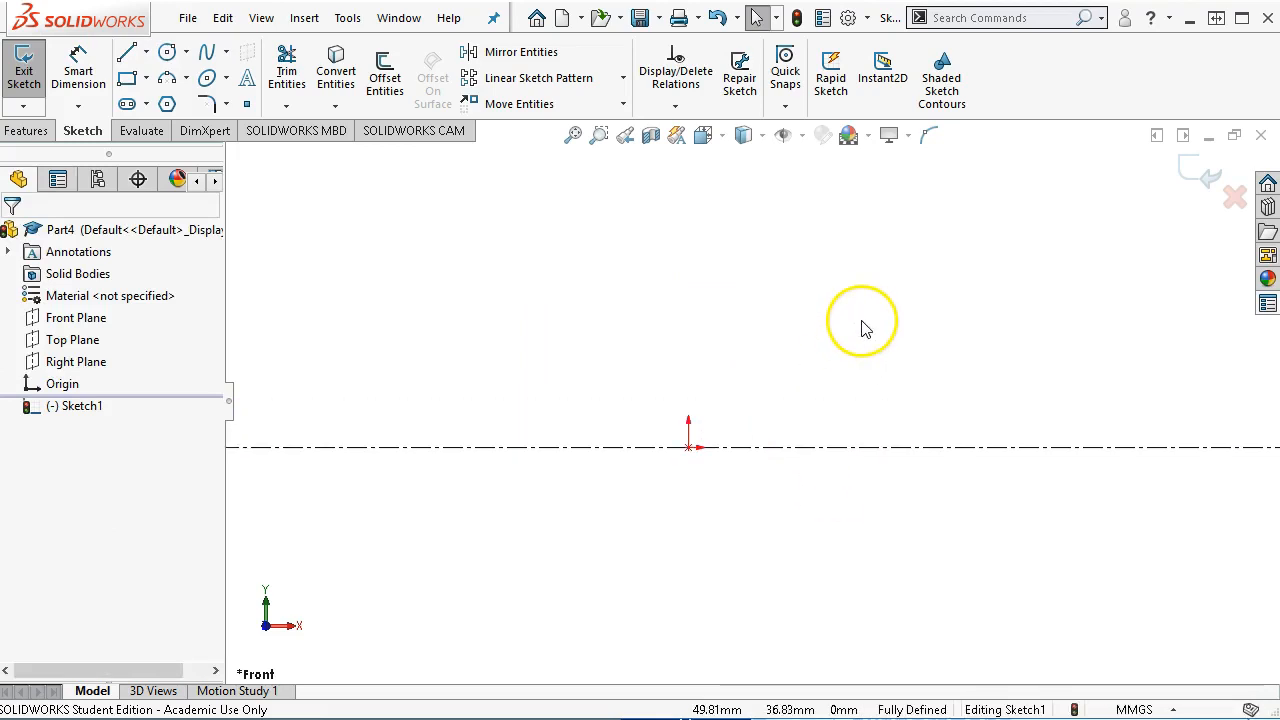
{"action": "scroll", "coordinate": [928, 423], "scroll_direction": "down", "scroll_amount": 1}
{"action": "scroll", "coordinate": [928, 423], "scroll_direction": "down", "scroll_amount": 1}
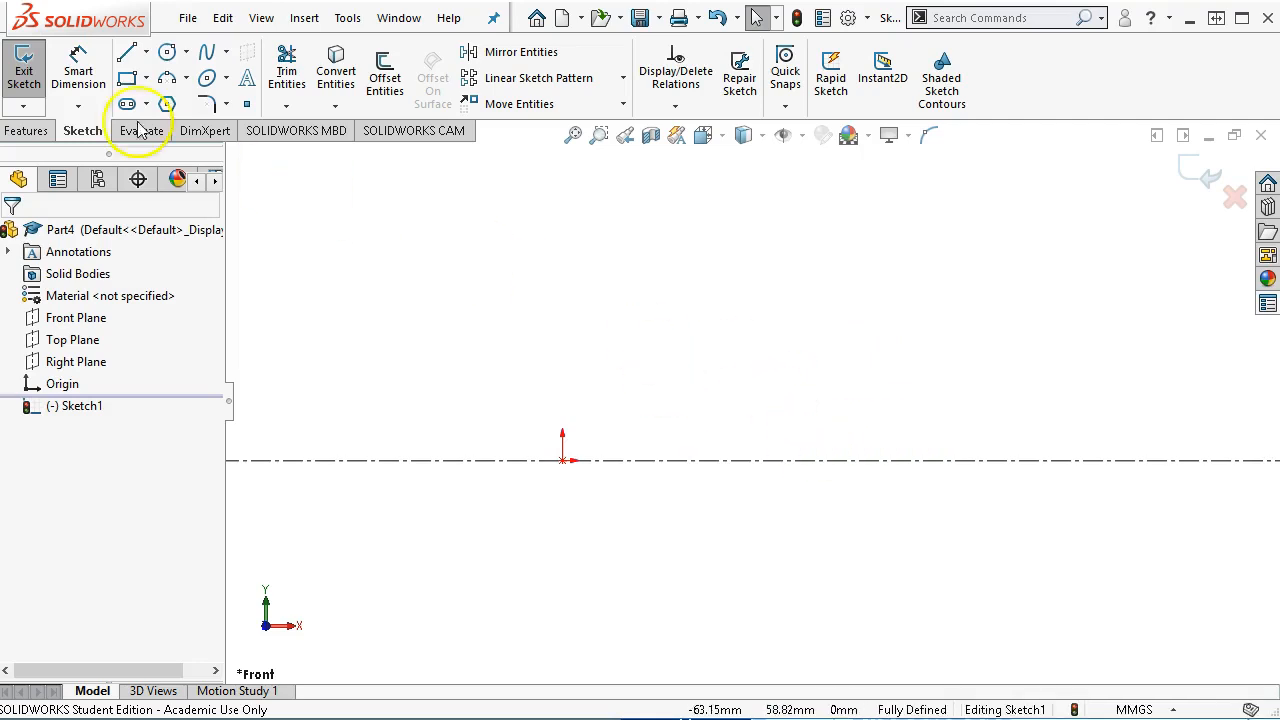
{"action": "left_click", "coordinate": [127, 55]}
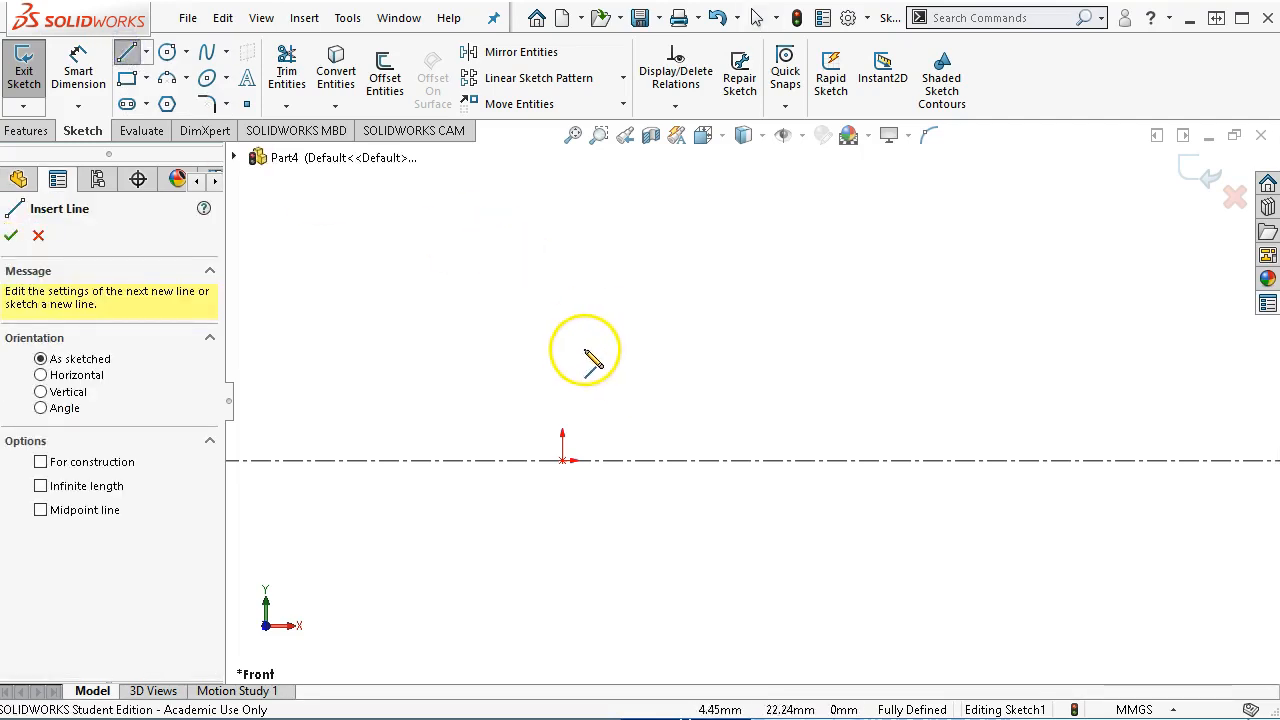
{"action": "left_click", "coordinate": [563, 346]}
{"action": "left_click", "coordinate": [617, 346]}
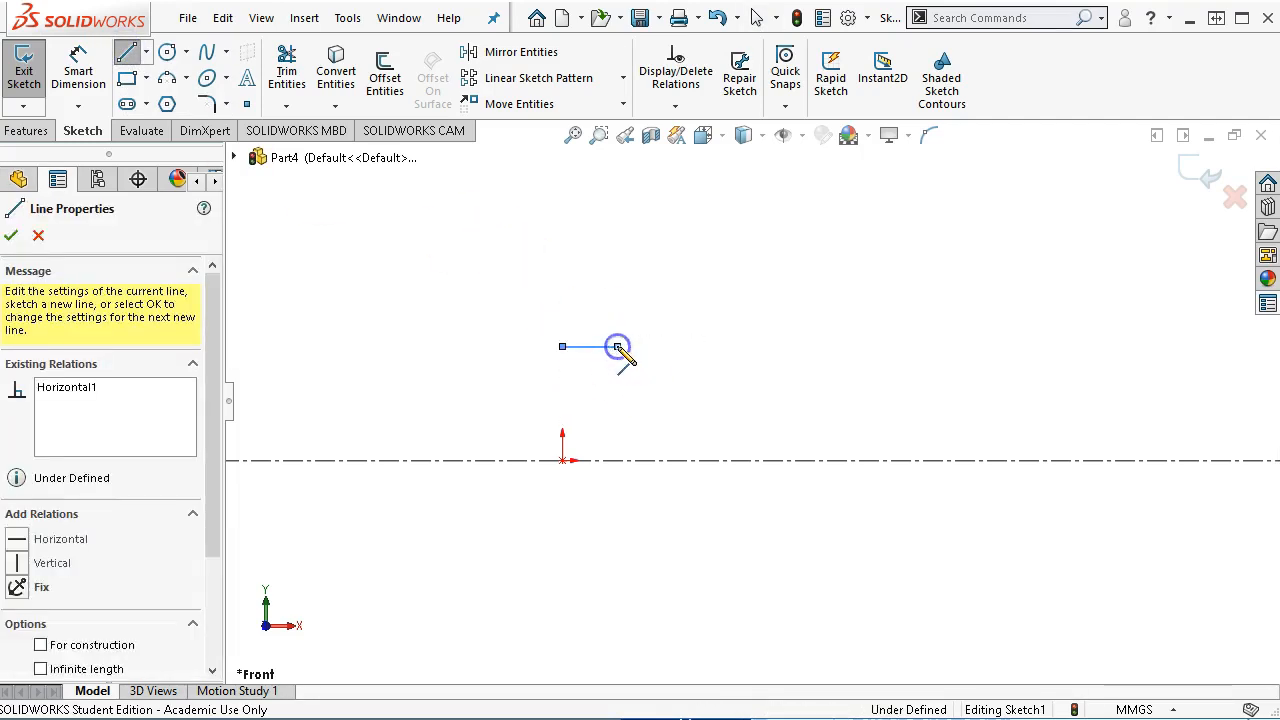
{"action": "left_click", "coordinate": [618, 384]}
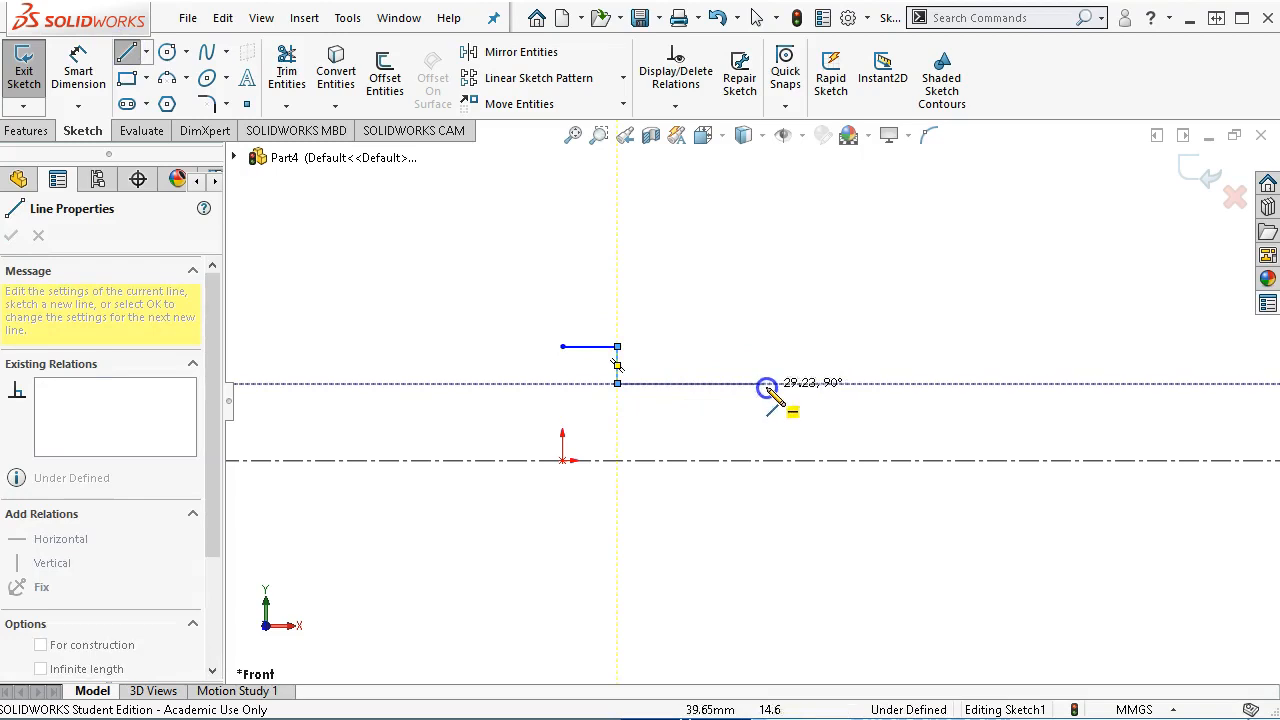
{"action": "left_click", "coordinate": [734, 383]}
{"action": "left_click", "coordinate": [734, 320]}
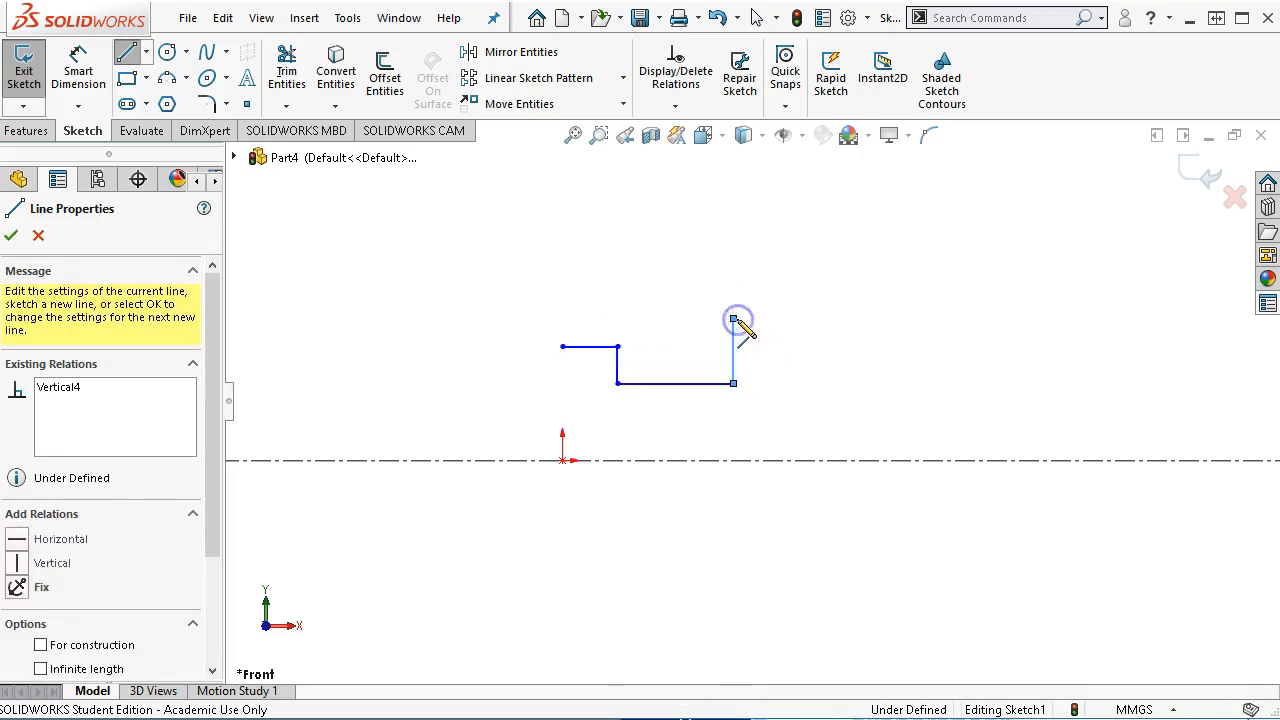
{"action": "left_click", "coordinate": [663, 320]}
{"action": "left_click", "coordinate": [663, 260]}
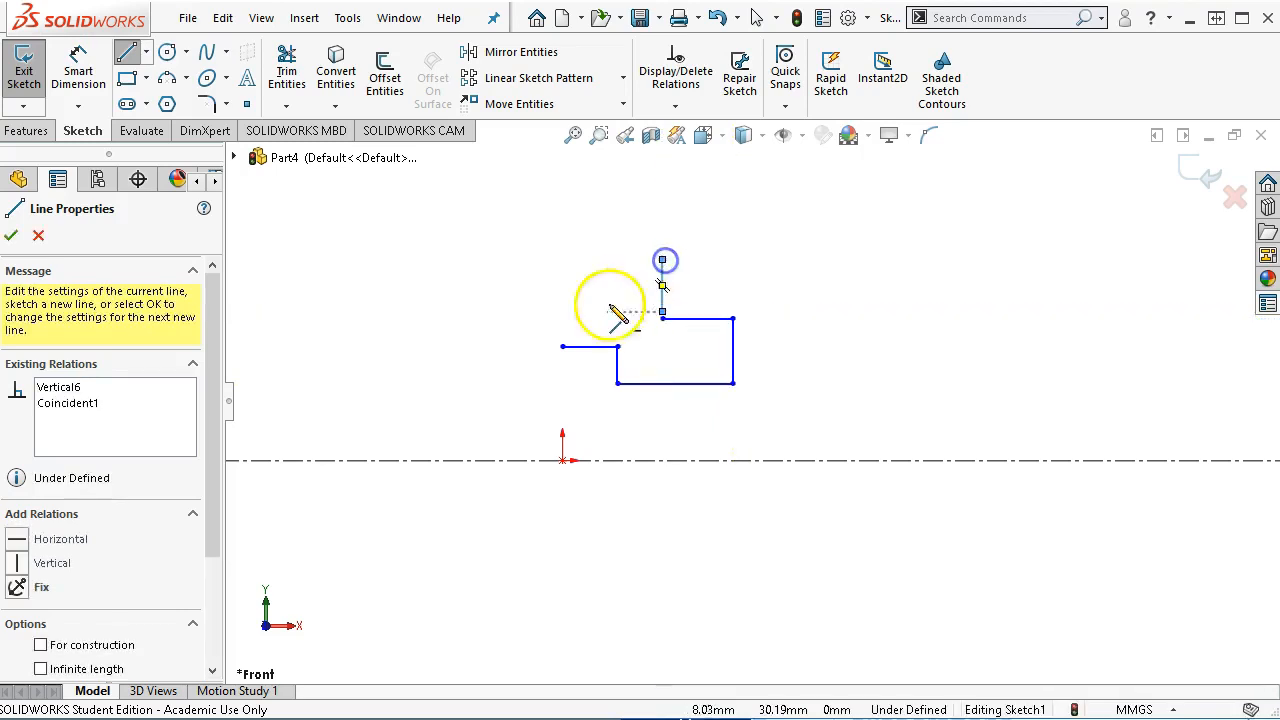
Step: Continue the profile from its open start point with a steep line, a slanted line about 9.7 mm long and a short horizontal line
{"action": "left_click", "coordinate": [562, 346]}
{"action": "left_click", "coordinate": [569, 287]}
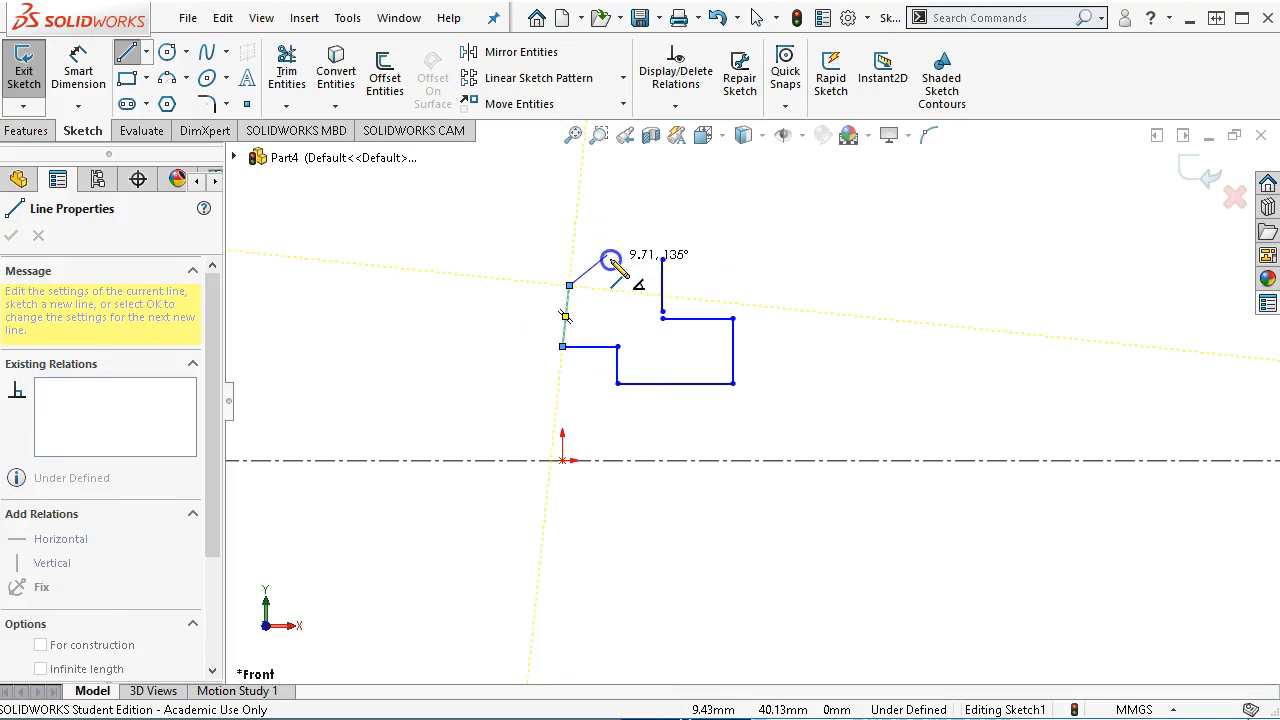
{"action": "left_click", "coordinate": [646, 256]}
{"action": "right_click", "coordinate": [771, 266]}
{"action": "left_click", "coordinate": [806, 280]}
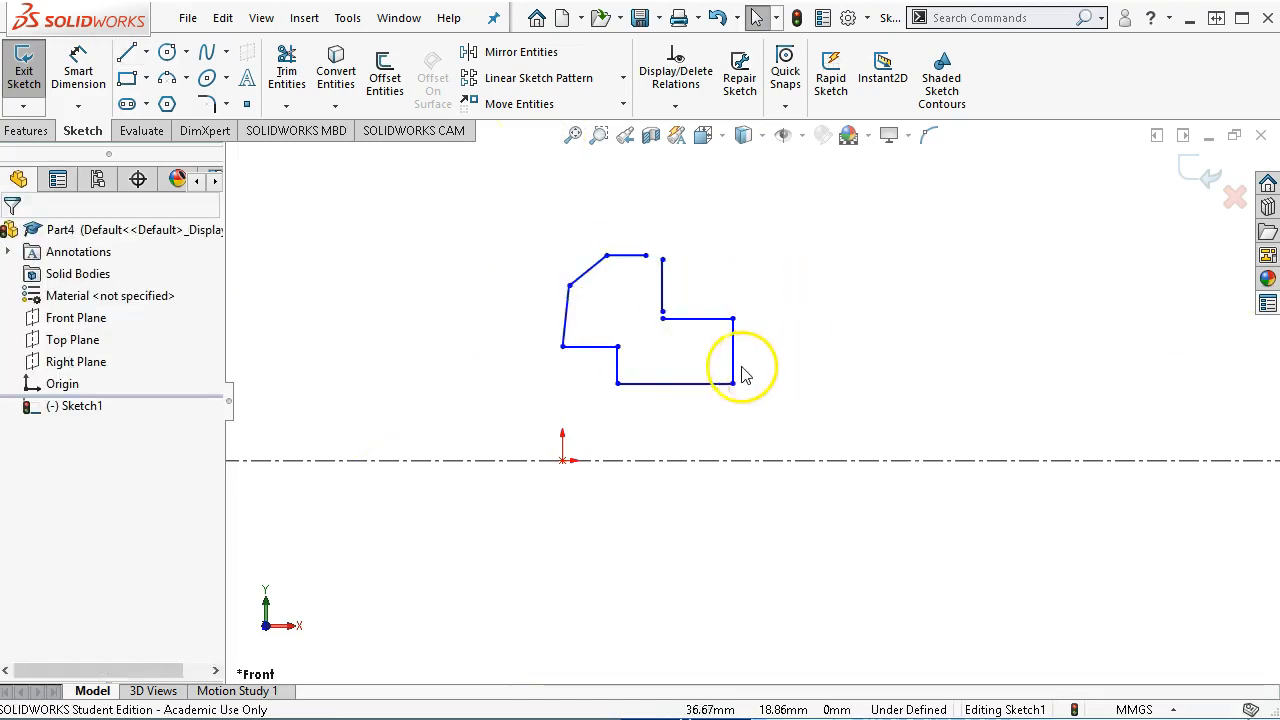
Step: Close the small gap by joining the lower end of the inner vertical line to the adjacent horizontal line's endpoint
{"action": "scroll", "coordinate": [668, 328], "scroll_direction": "down", "scroll_amount": 2}
{"action": "scroll", "coordinate": [673, 333], "scroll_direction": "down", "scroll_amount": 2}
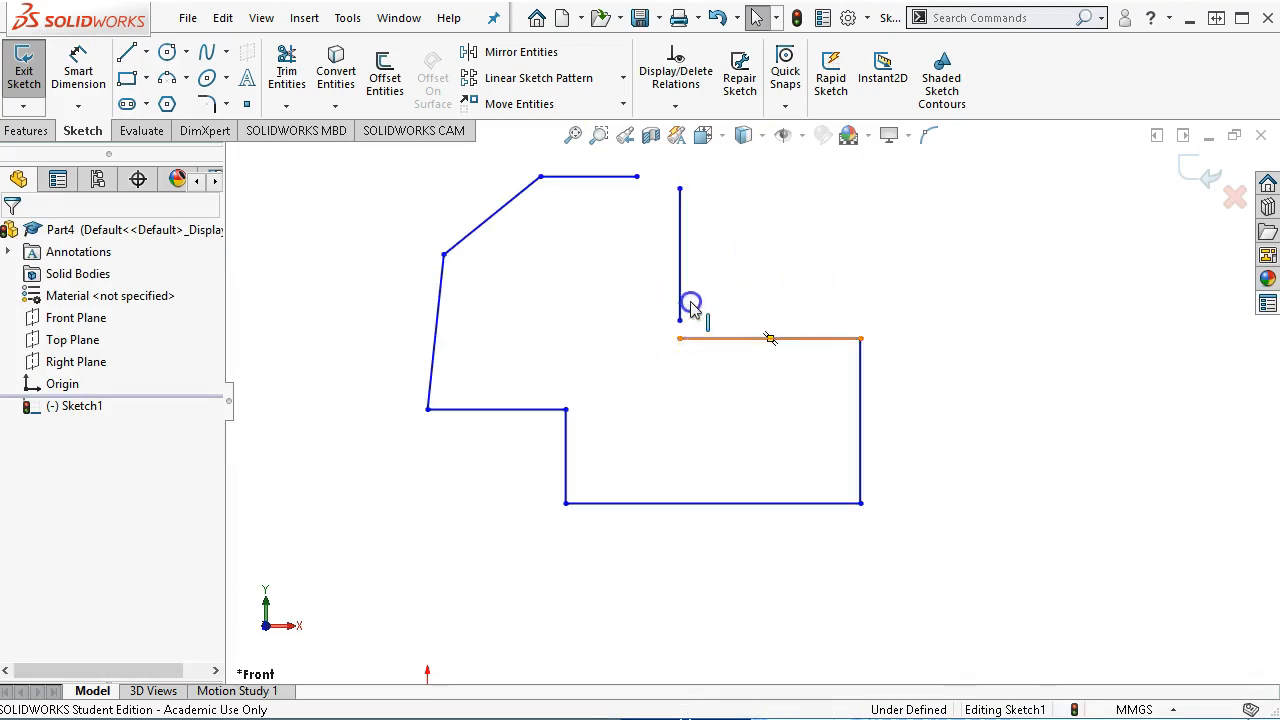
{"action": "left_click", "coordinate": [676, 315]}
{"action": "mouse_move", "coordinate": [676, 315]}
{"action": "left_mouse_down"}
{"action": "mouse_move", "coordinate": [673, 338]}
{"action": "mouse_move", "coordinate": [686, 338]}
{"action": "left_mouse_up"}
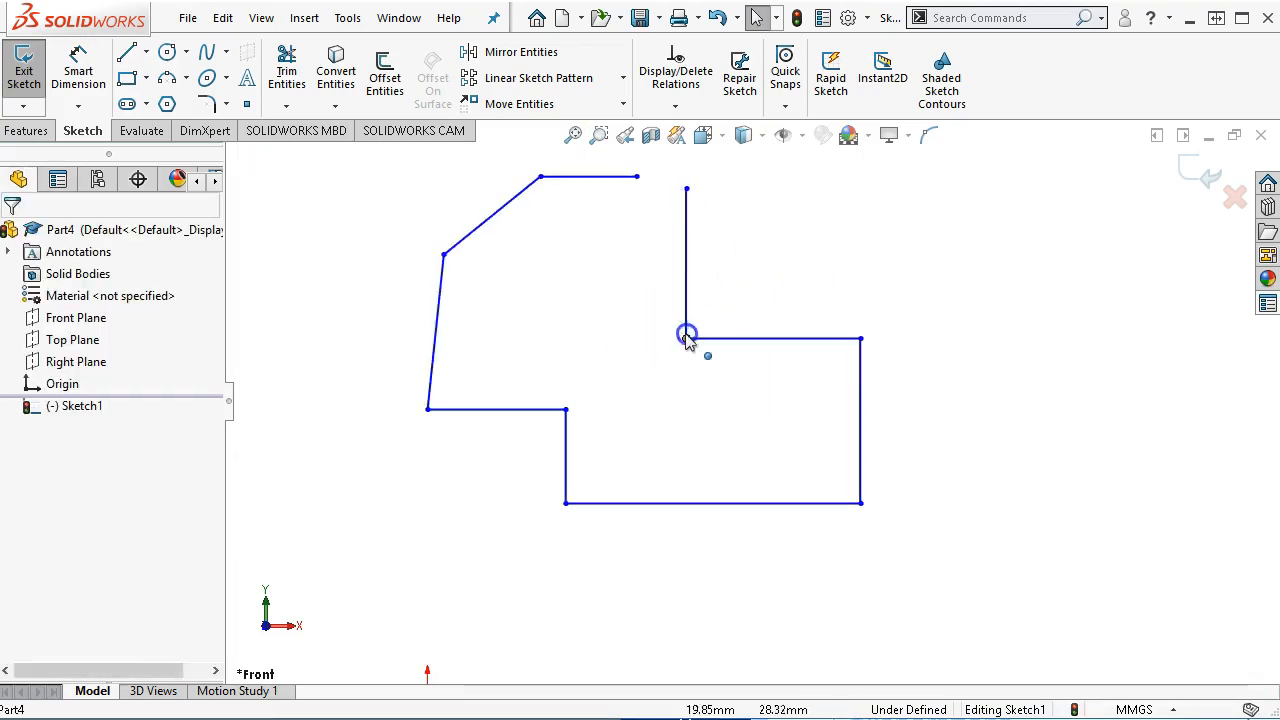
Step: Make the steep outer edge above the origin vertical and add a coincident relation between it and the origin
{"action": "left_click", "coordinate": [432, 355]}
{"action": "left_click", "coordinate": [510, 262]}
{"action": "left_click", "coordinate": [464, 541]}
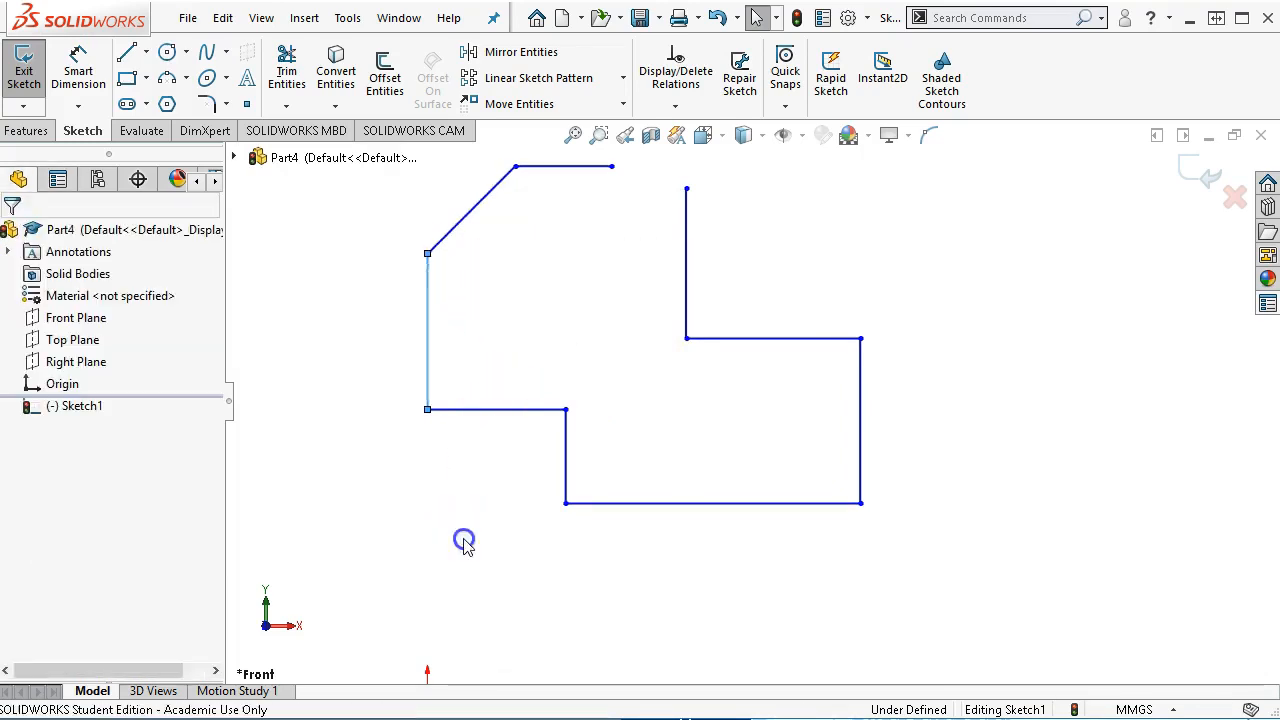
{"action": "scroll", "coordinate": [545, 540], "scroll_direction": "up", "scroll_amount": 3}
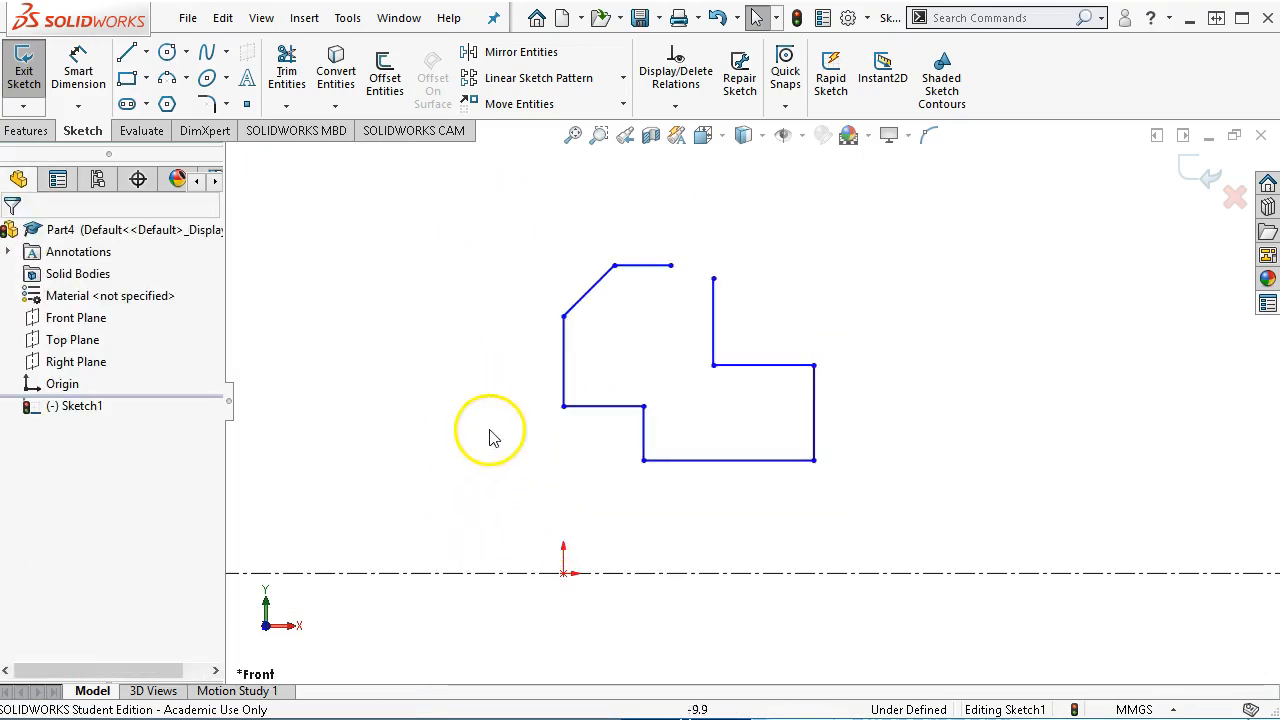
{"action": "left_click", "coordinate": [564, 370]}
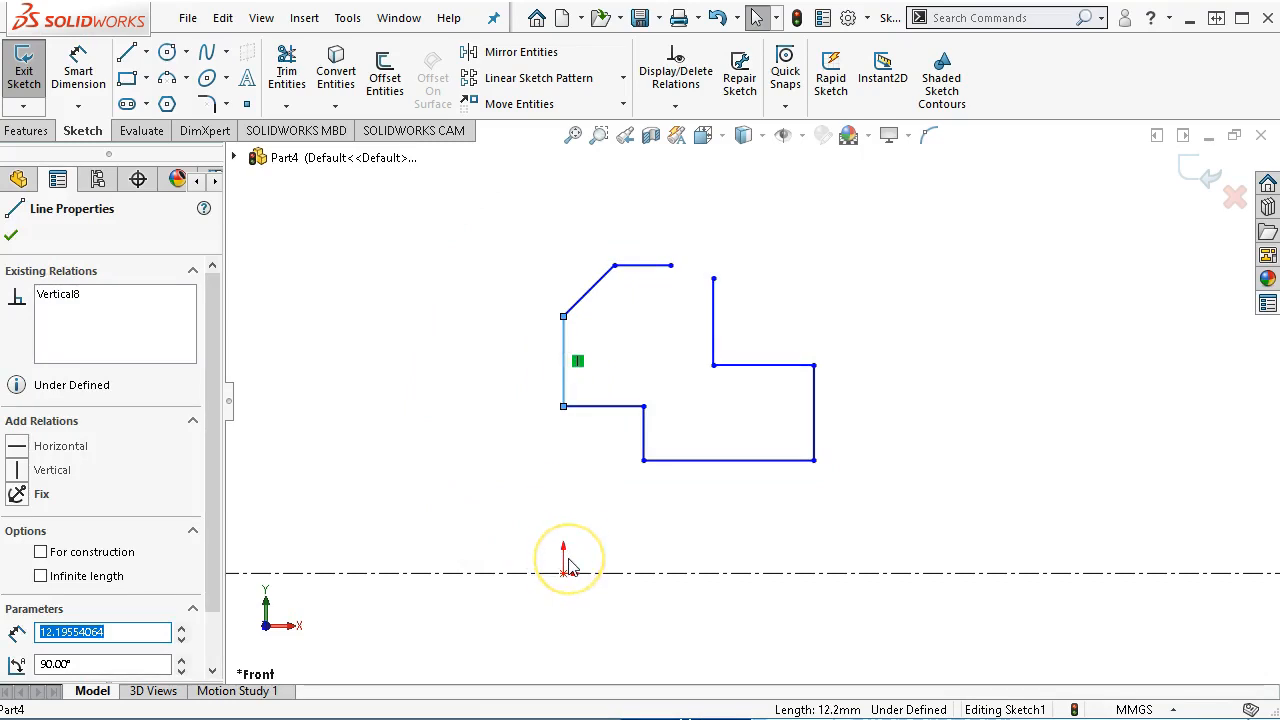
{"action": "left_click", "coordinate": [565, 577], "text": "ctrl"}
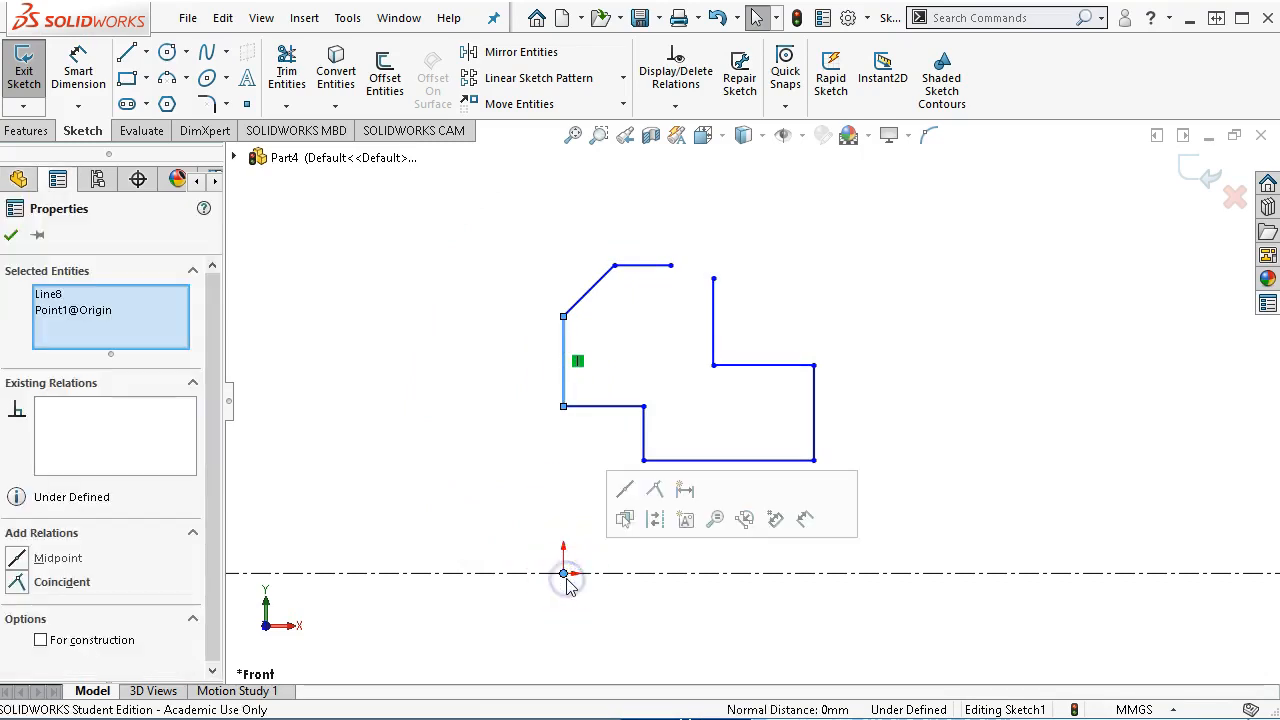
{"action": "left_click", "coordinate": [652, 493]}
{"action": "left_click", "coordinate": [428, 484]}
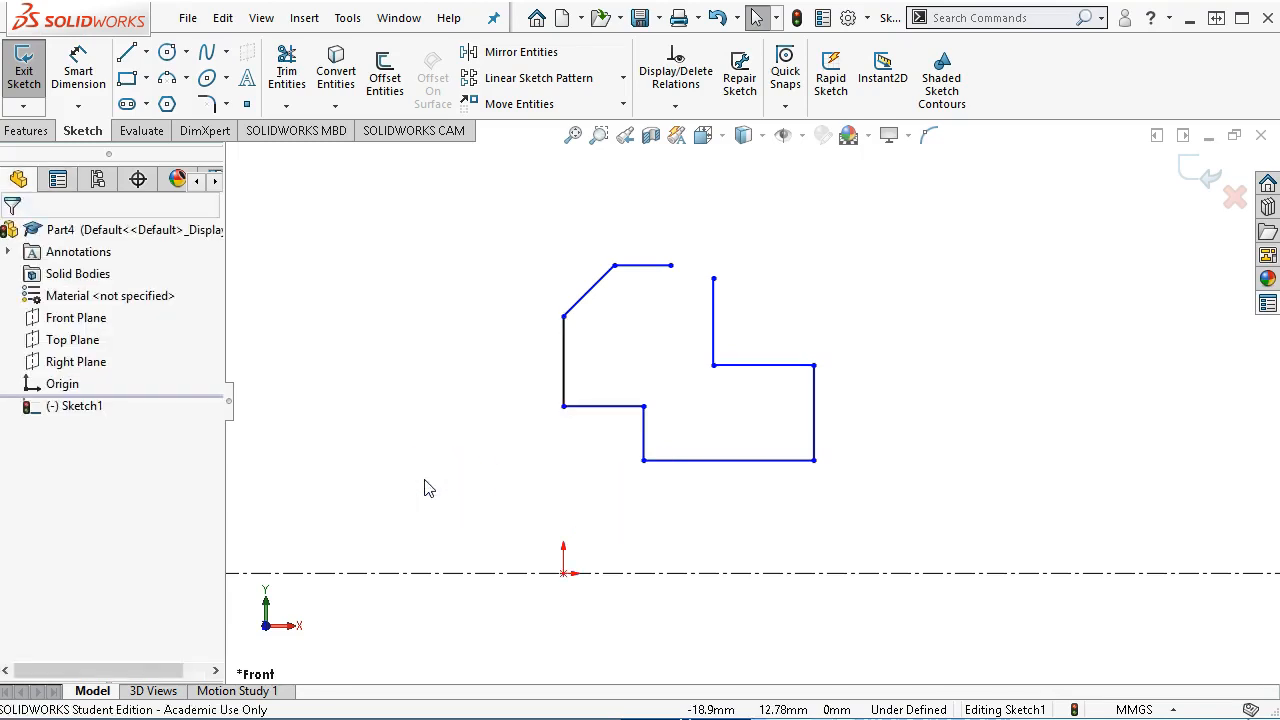
Step: Dimension the lowest horizontal profile line about the centerline as a 33 mm diameter
{"action": "left_click", "coordinate": [78, 70]}
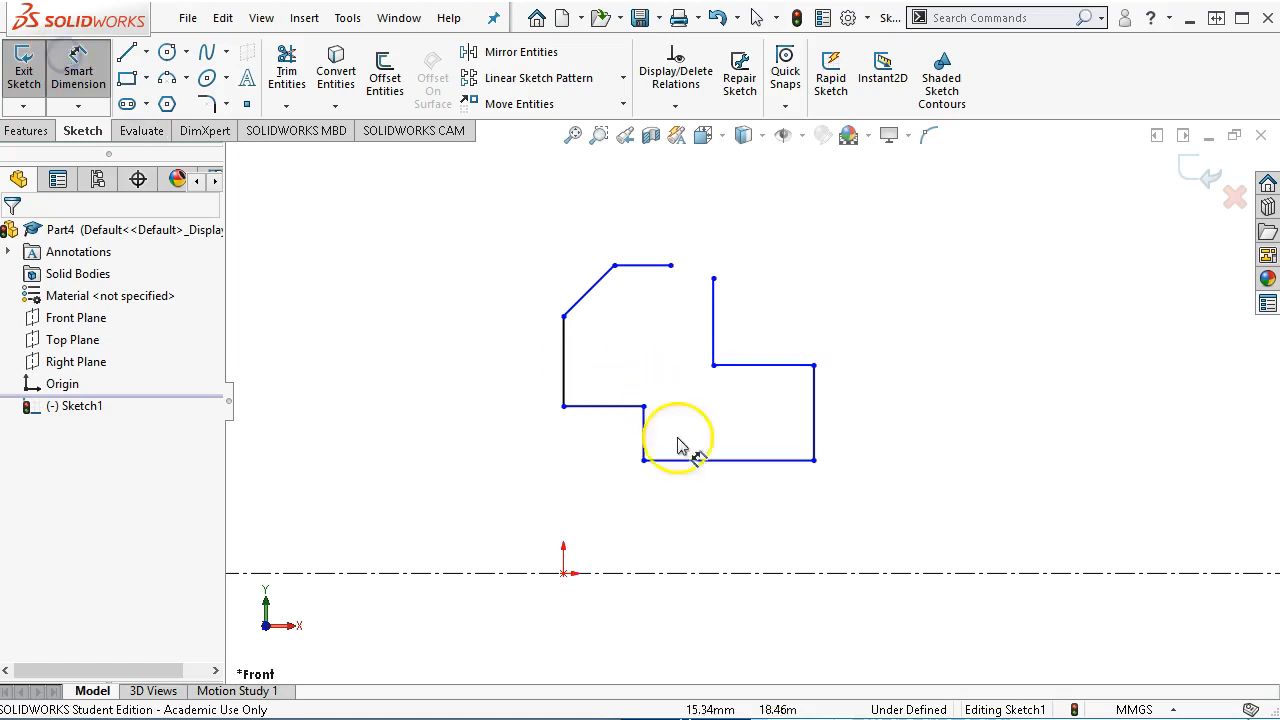
{"action": "left_click", "coordinate": [699, 472]}
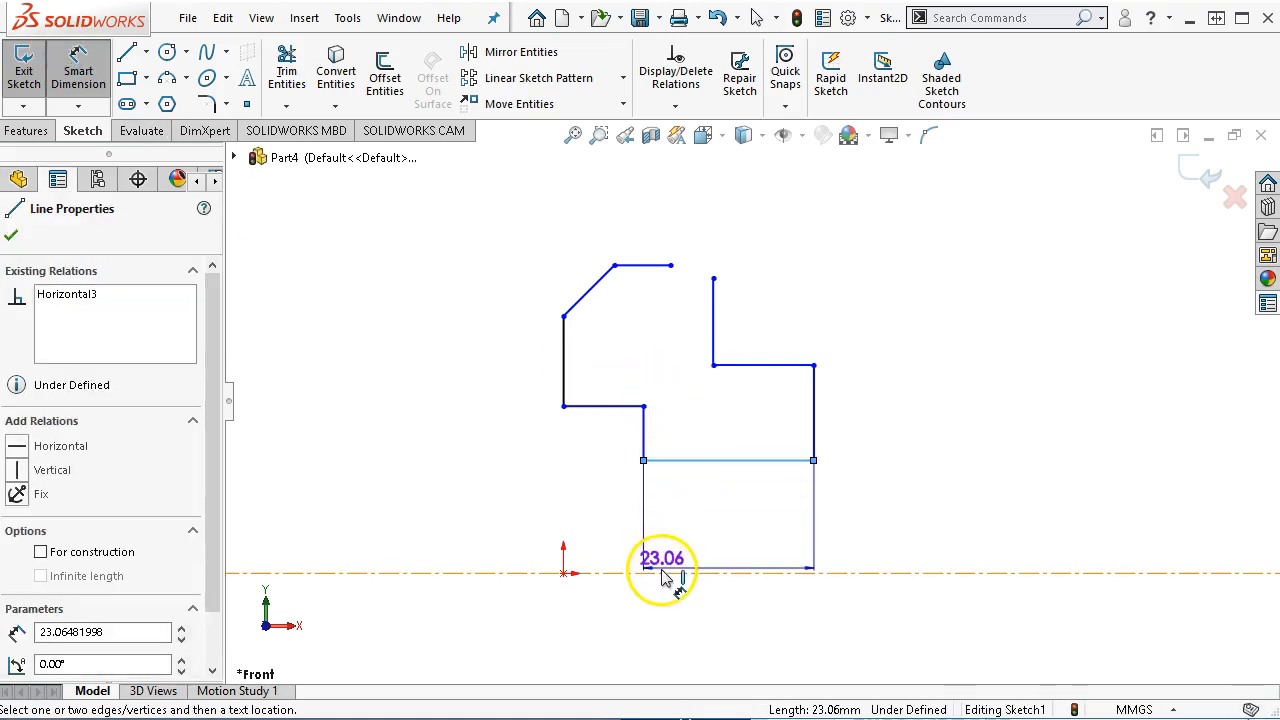
{"action": "left_click", "coordinate": [660, 576]}
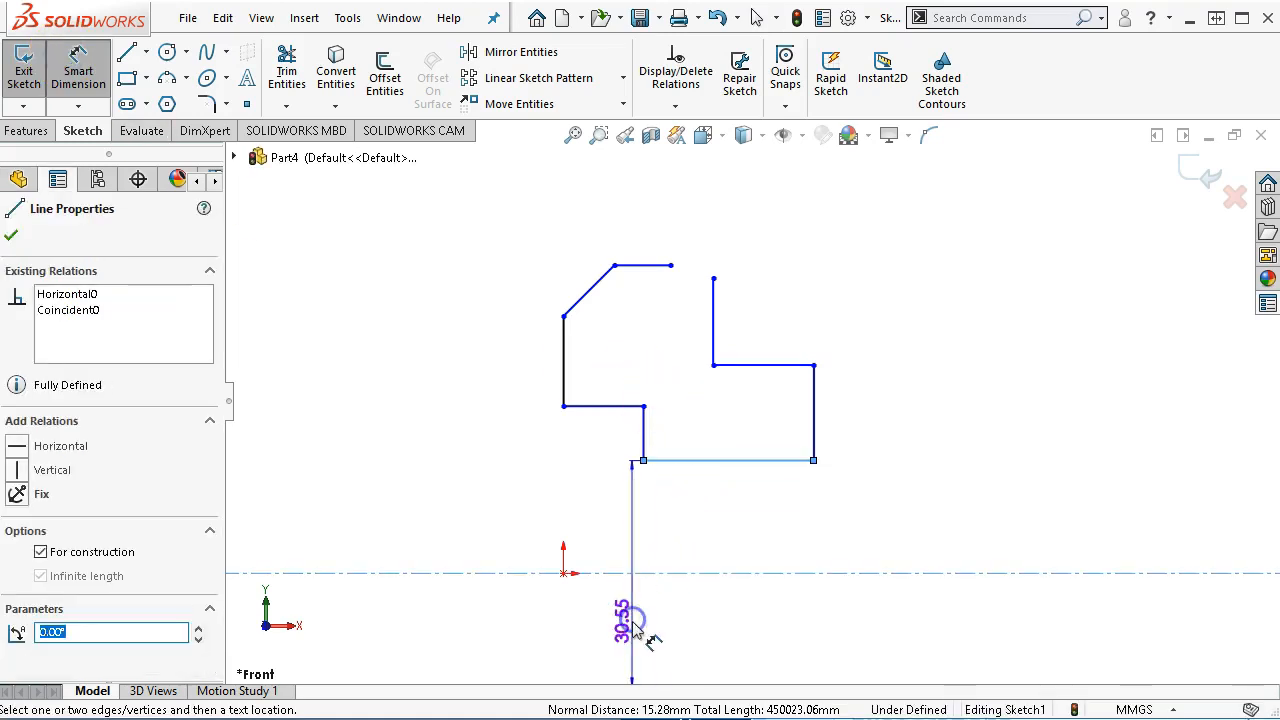
{"action": "left_click", "coordinate": [634, 630]}
{"action": "type", "text": "33"}
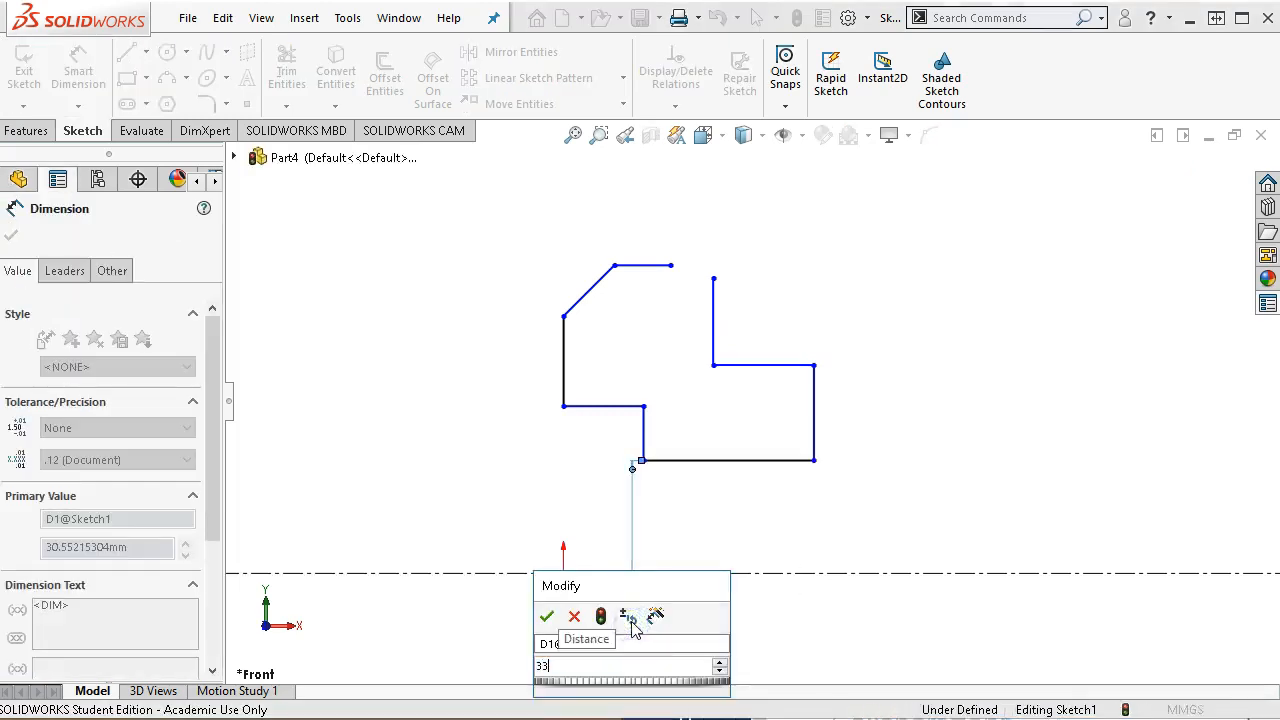
{"action": "key", "text": "Return"}
Step: Dimension the short horizontal step line about the centerline as a 43 mm diameter
{"action": "left_click", "coordinate": [592, 407]}
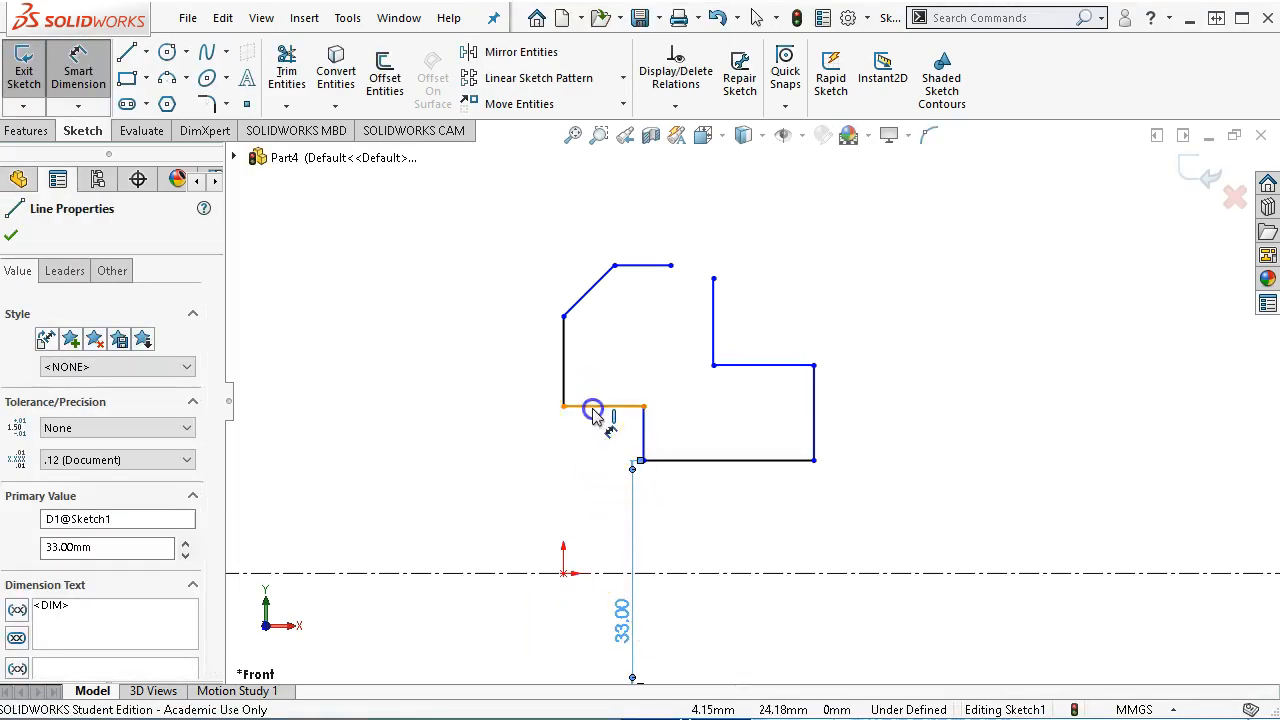
{"action": "left_click", "coordinate": [565, 632]}
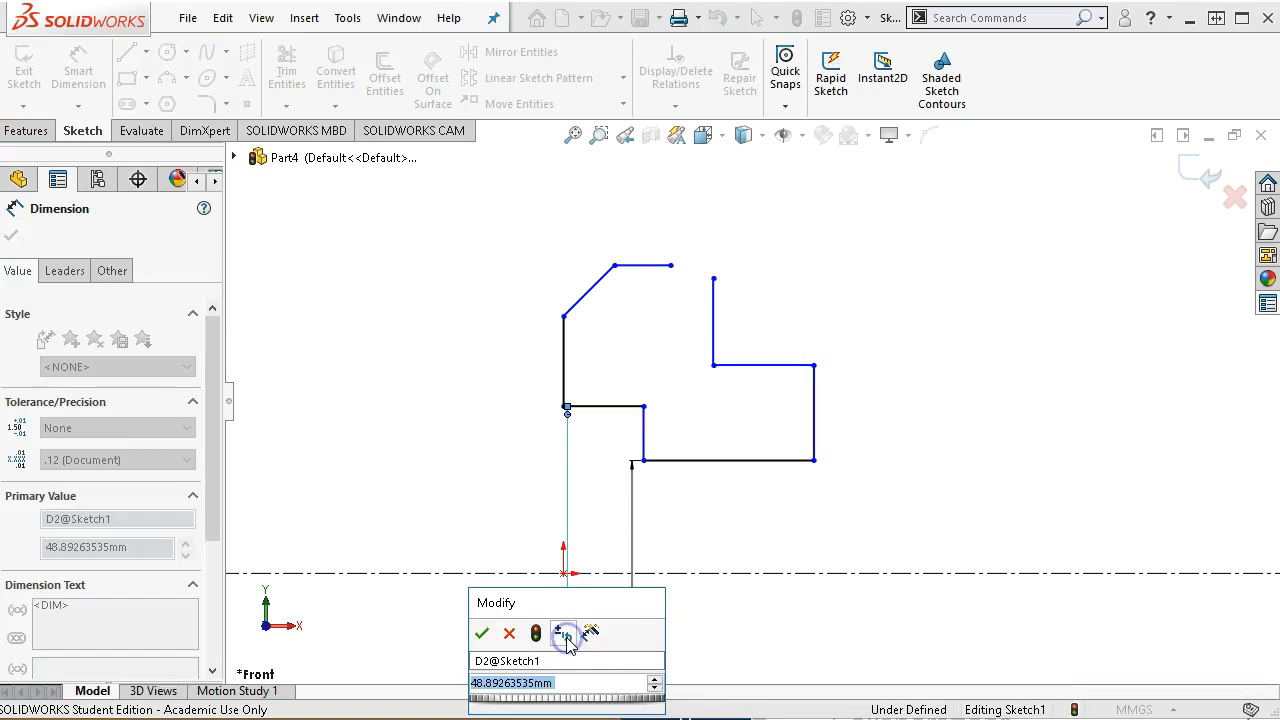
{"action": "type", "text": "43"}
{"action": "key", "text": "Return"}
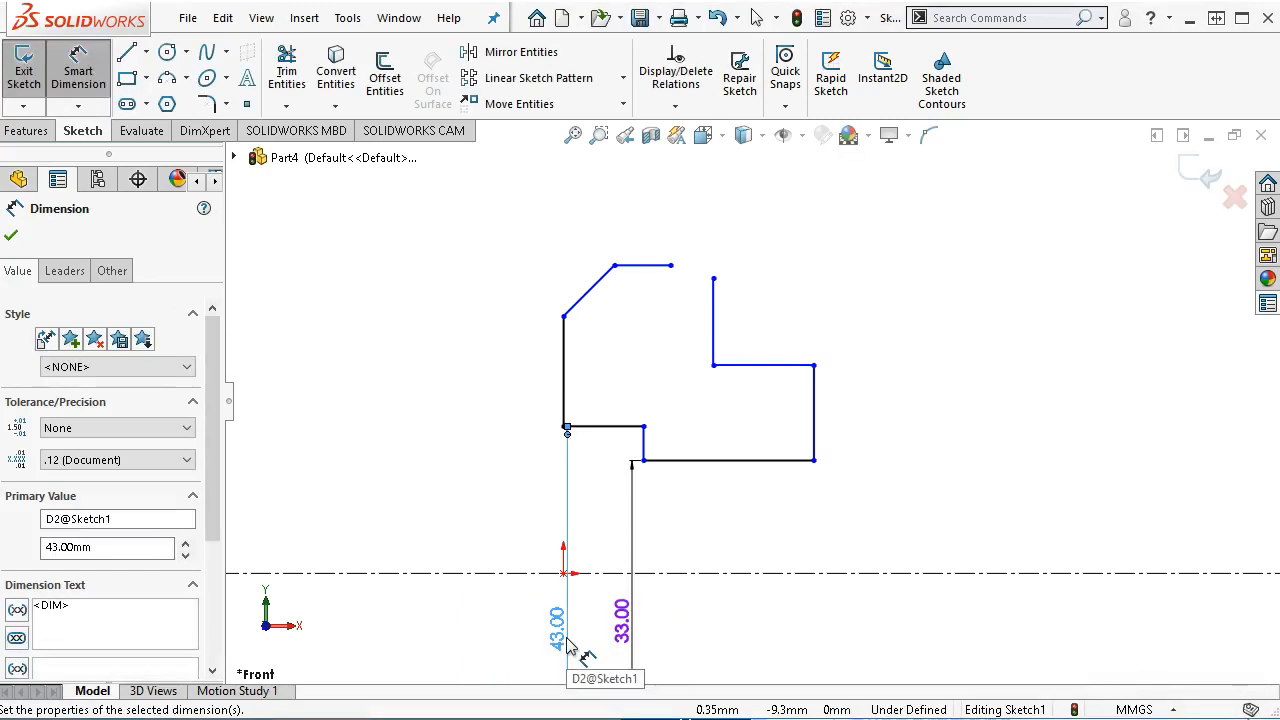
{"action": "left_click", "coordinate": [613, 627]}
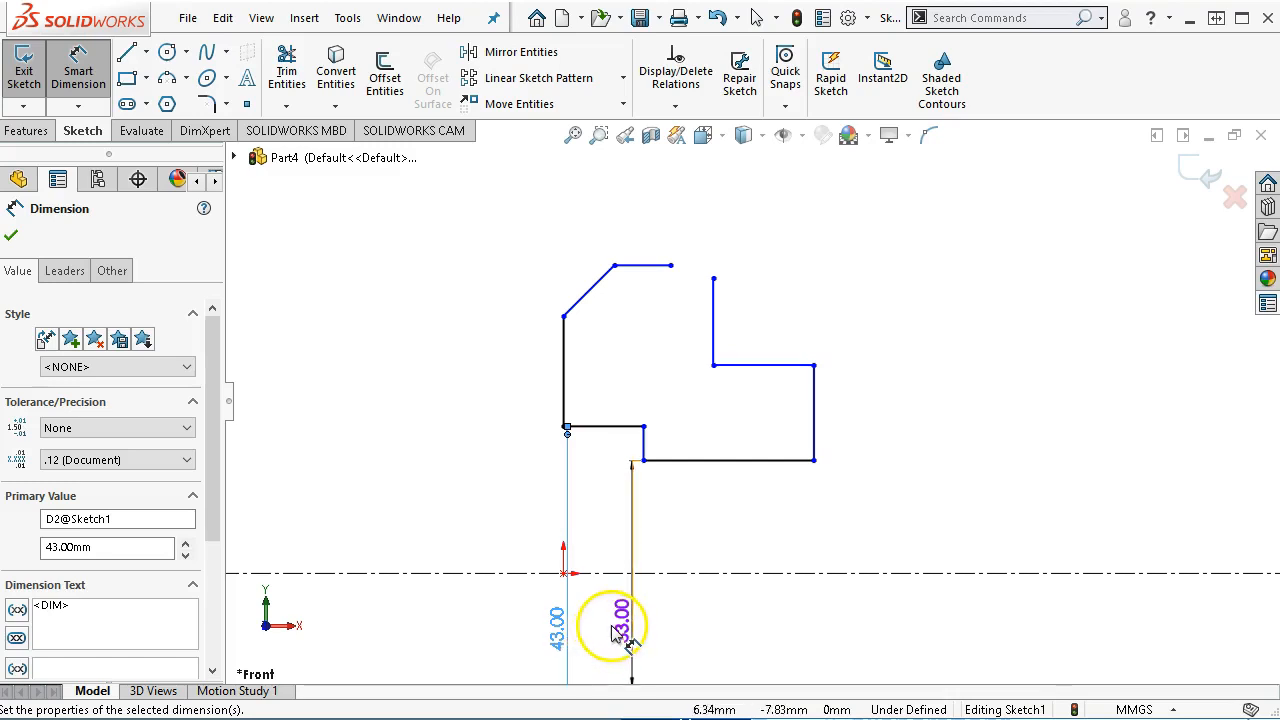
Step: Dimension the upper endpoint of the vertical edge above the origin as a 54 mm diameter about the centerline
{"action": "left_click", "coordinate": [564, 317]}
{"action": "left_click", "coordinate": [488, 632]}
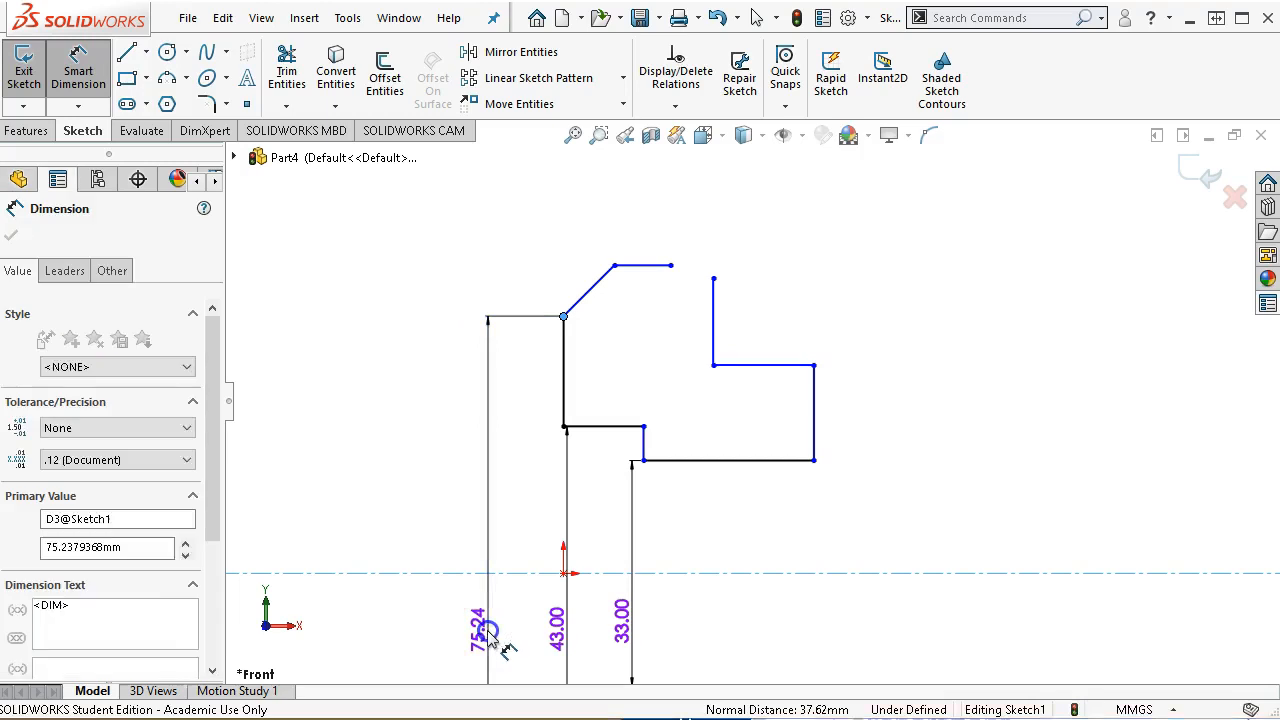
{"action": "type", "text": "54"}
{"action": "key", "text": "Return"}
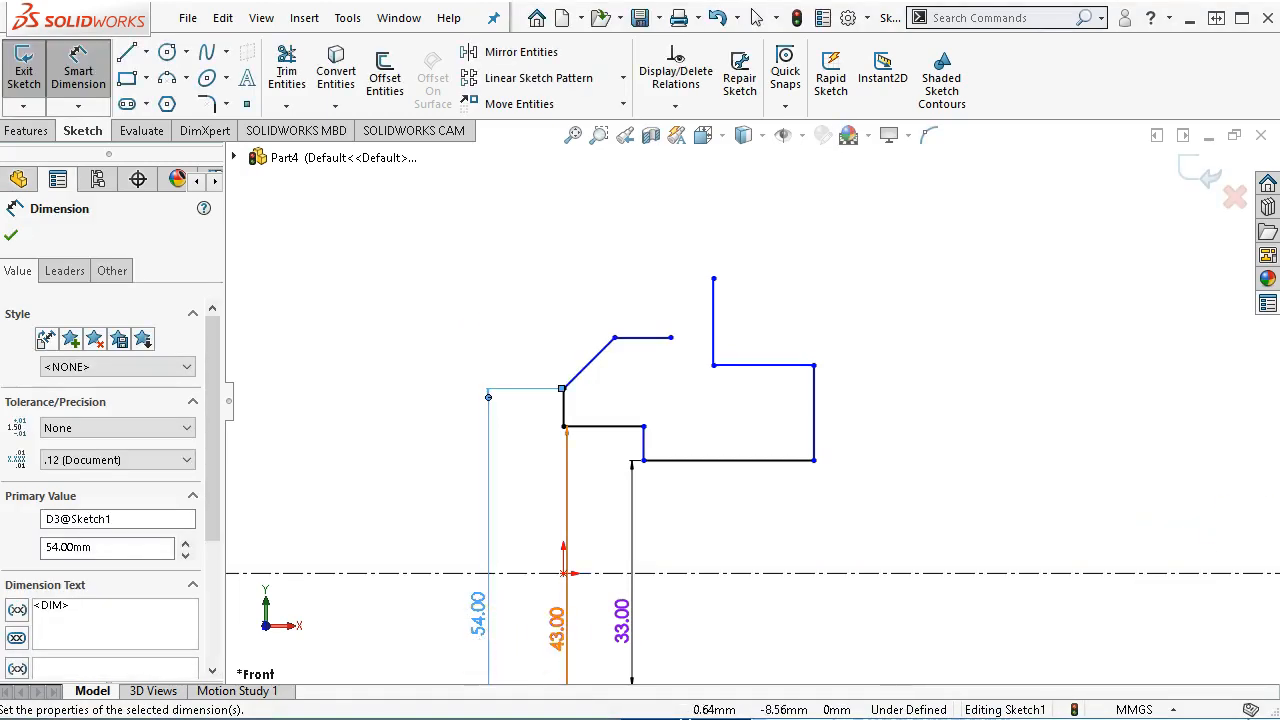
Step: Switch to the browser and examine the pulley drawing's diameters, lengths and chamfers on the A7 course page
{"action": "key", "text": "alt+Tab"}
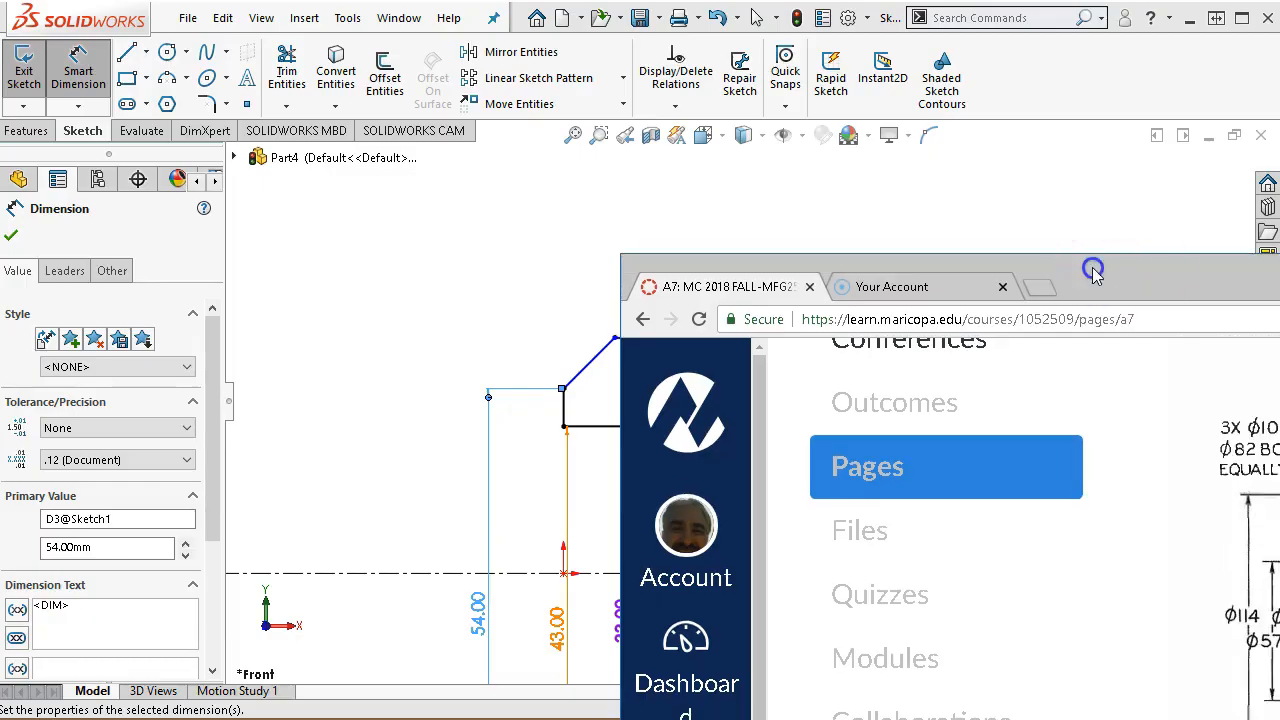
{"action": "mouse_move", "coordinate": [1093, 270]}
{"action": "left_mouse_down"}
{"action": "mouse_move", "coordinate": [643, 129]}
{"action": "mouse_move", "coordinate": [588, 130]}
{"action": "left_mouse_up"}
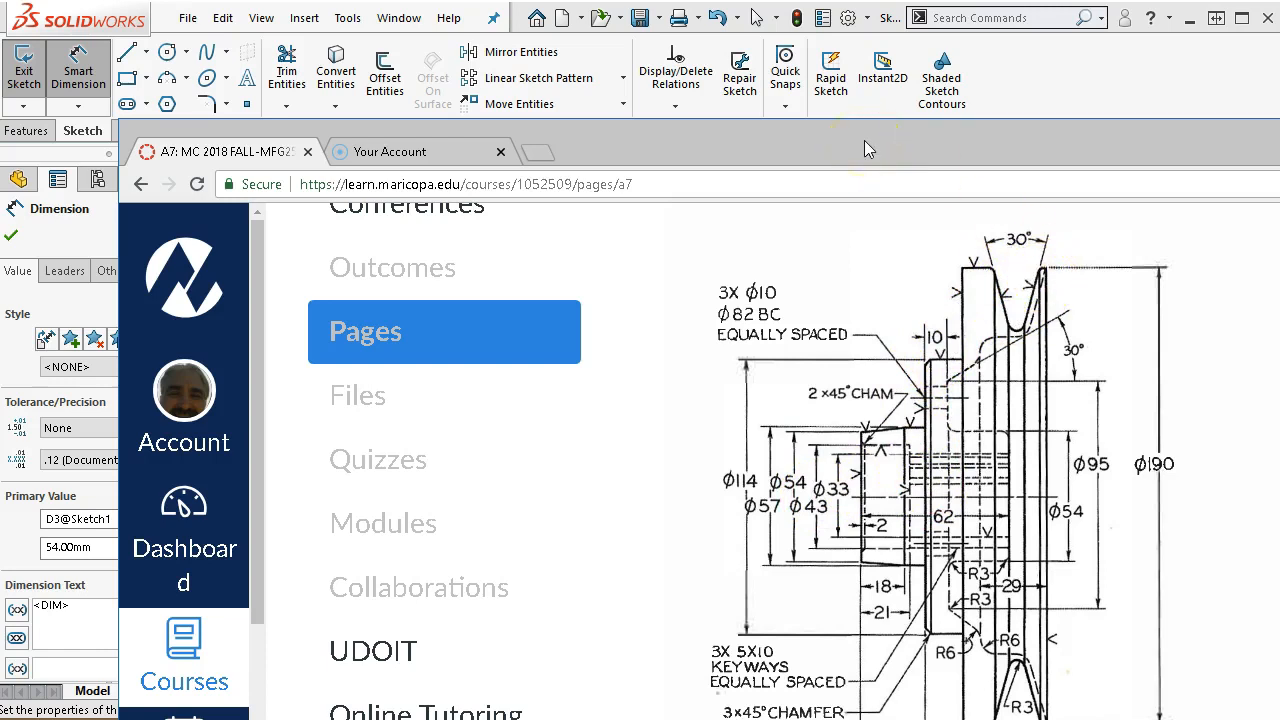
{"action": "mouse_move", "coordinate": [864, 140]}
{"action": "left_mouse_down"}
{"action": "mouse_move", "coordinate": [1186, 204]}
{"action": "mouse_move", "coordinate": [1279, 262]}
{"action": "mouse_move", "coordinate": [1279, 277]}
{"action": "left_mouse_up"}
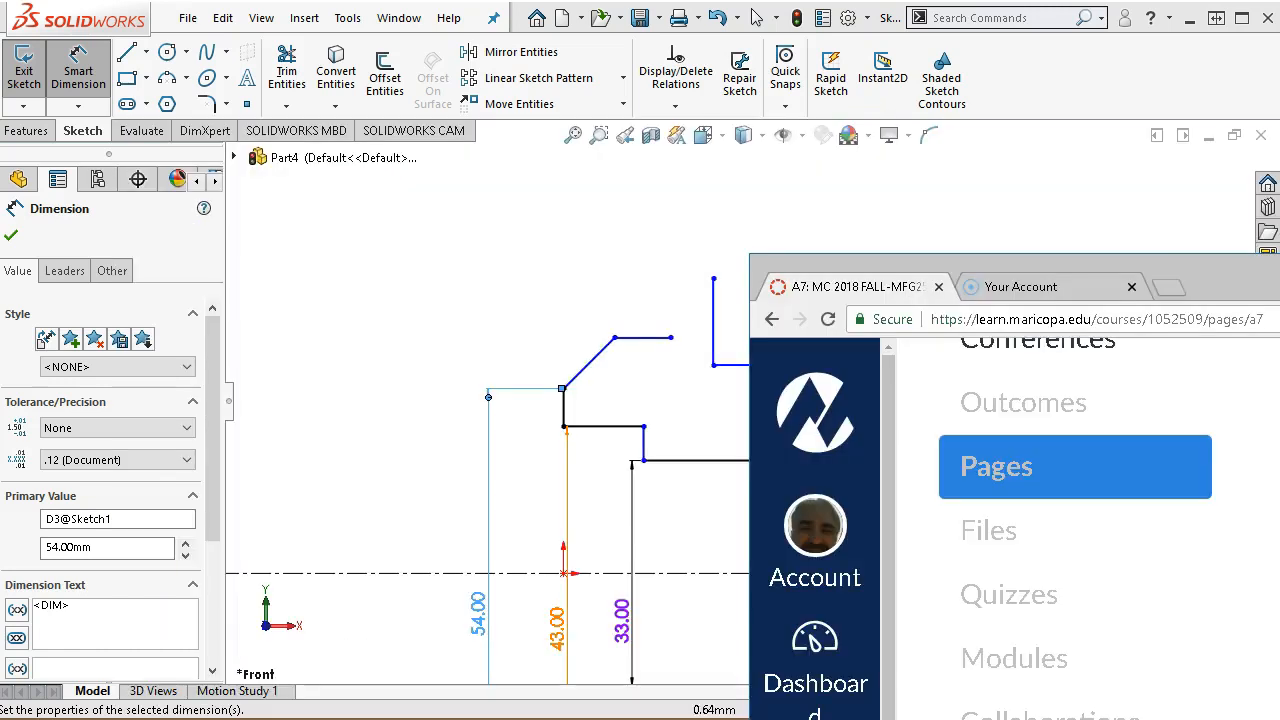
Step: Dimension the upper endpoint of the angled profile line as a 57 mm diameter about the centerline
{"action": "left_click", "coordinate": [614, 338]}
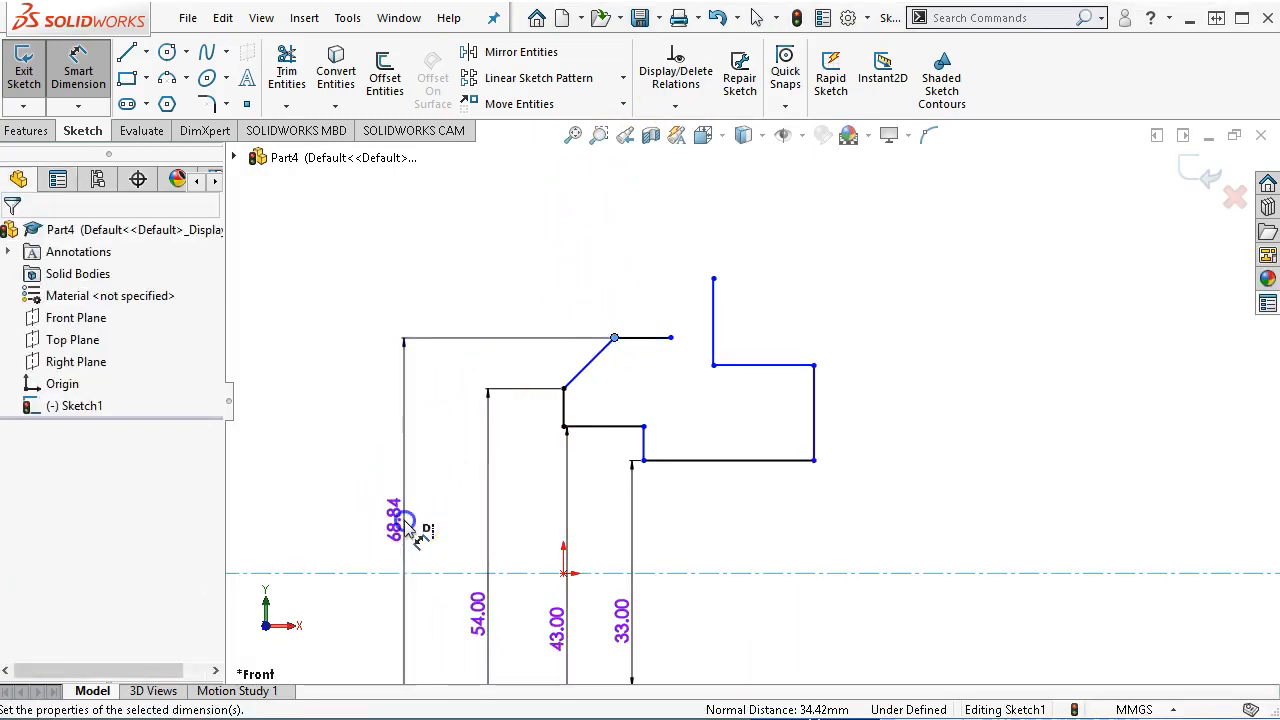
{"action": "left_click", "coordinate": [404, 522]}
{"action": "type", "text": "57"}
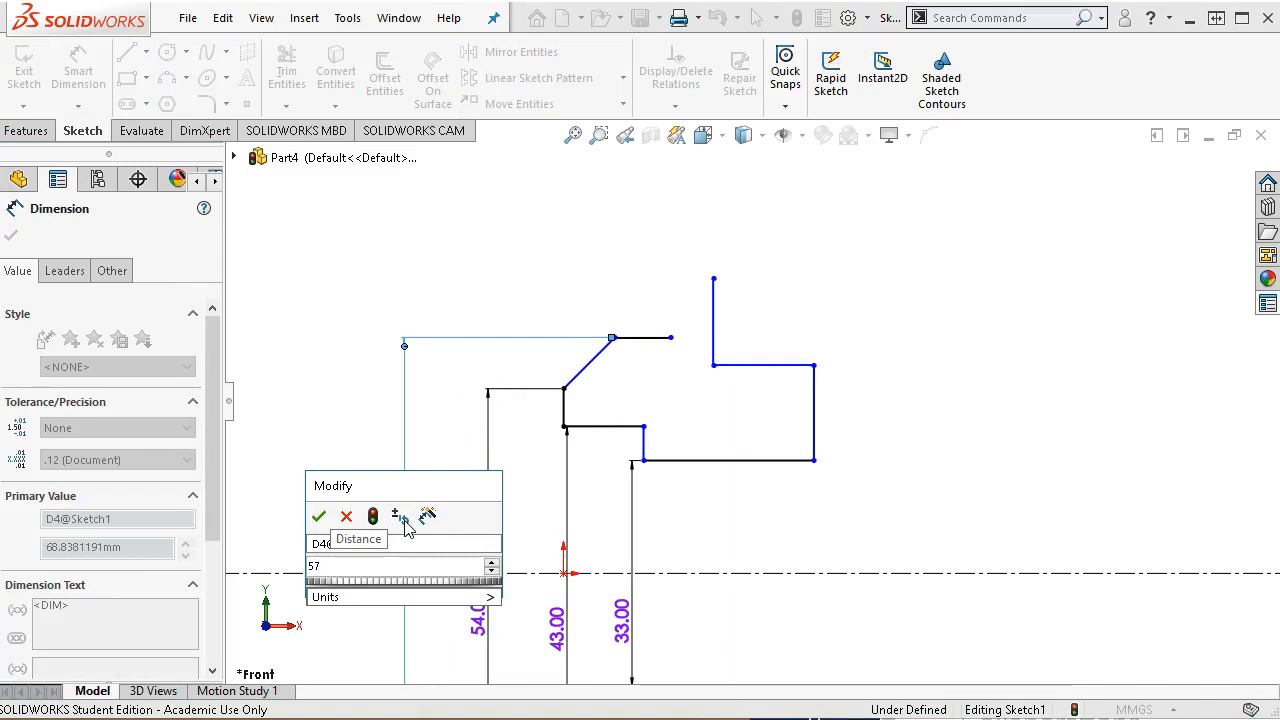
{"action": "key", "text": "Return"}
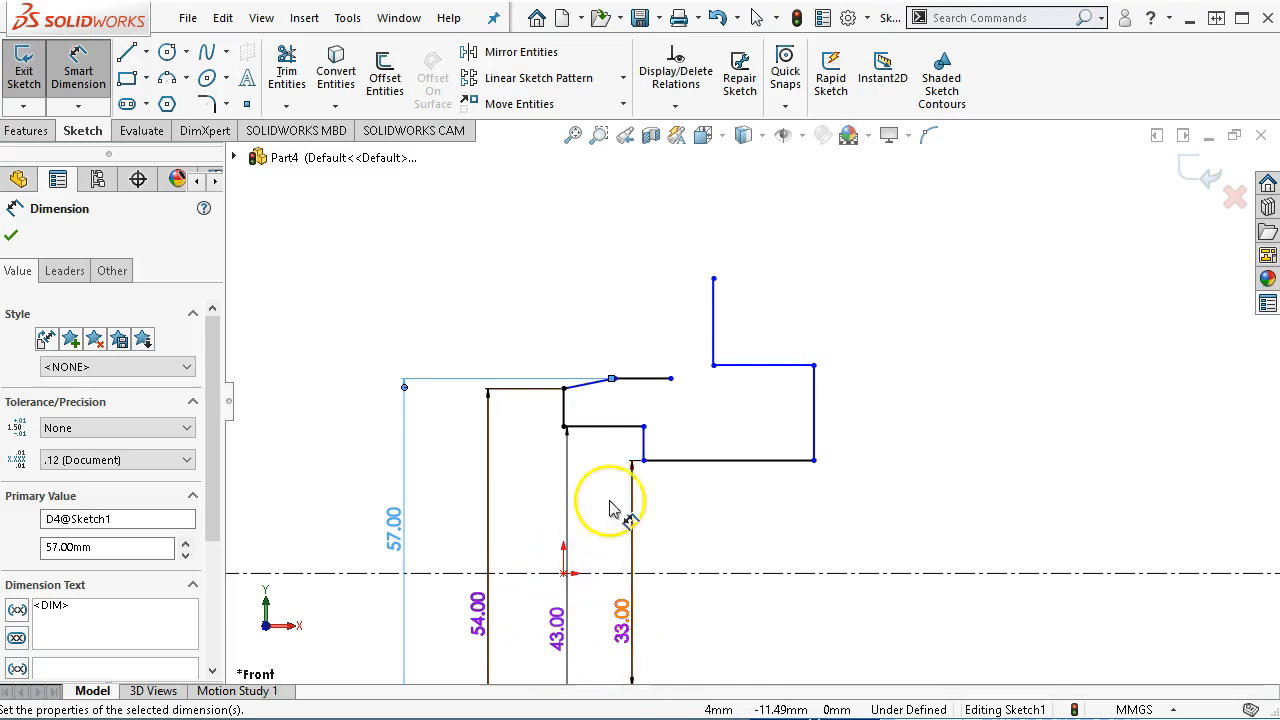
Step: Set the length of the short horizontal step line above the origin to 21 mm
{"action": "left_click", "coordinate": [622, 428]}
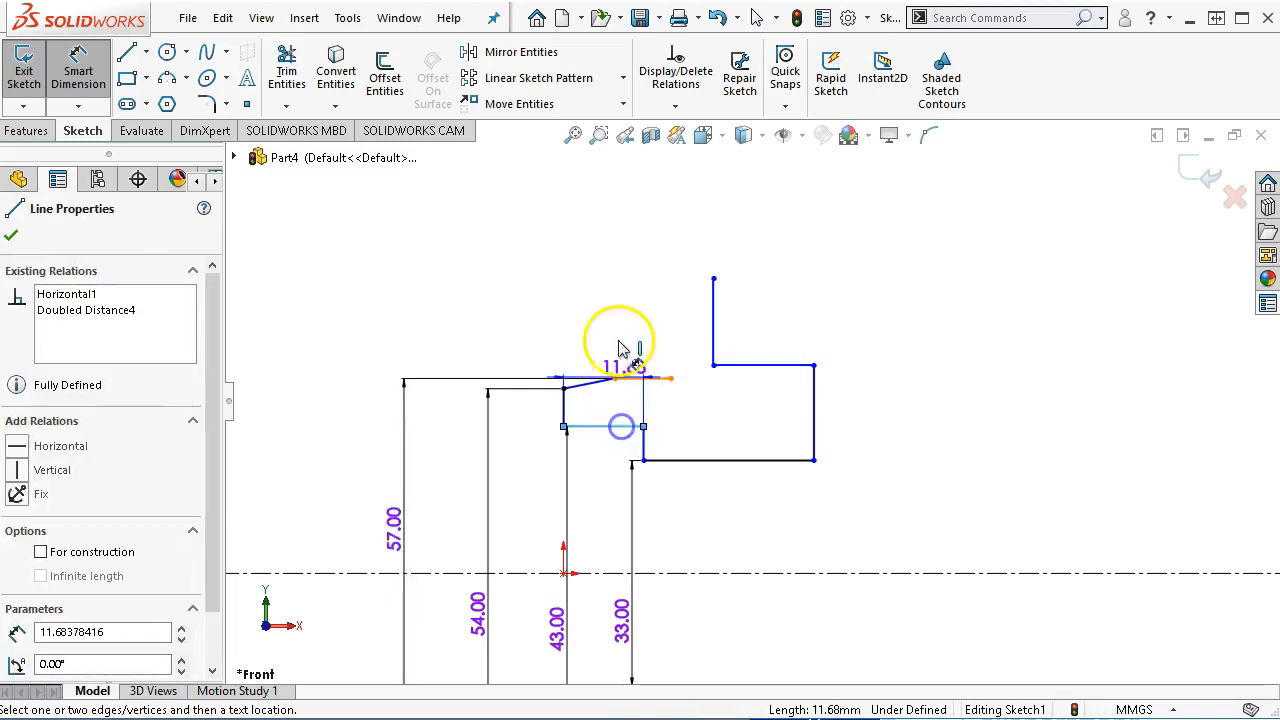
{"action": "left_click", "coordinate": [612, 242]}
{"action": "type", "text": "21"}
{"action": "key", "text": "Return"}
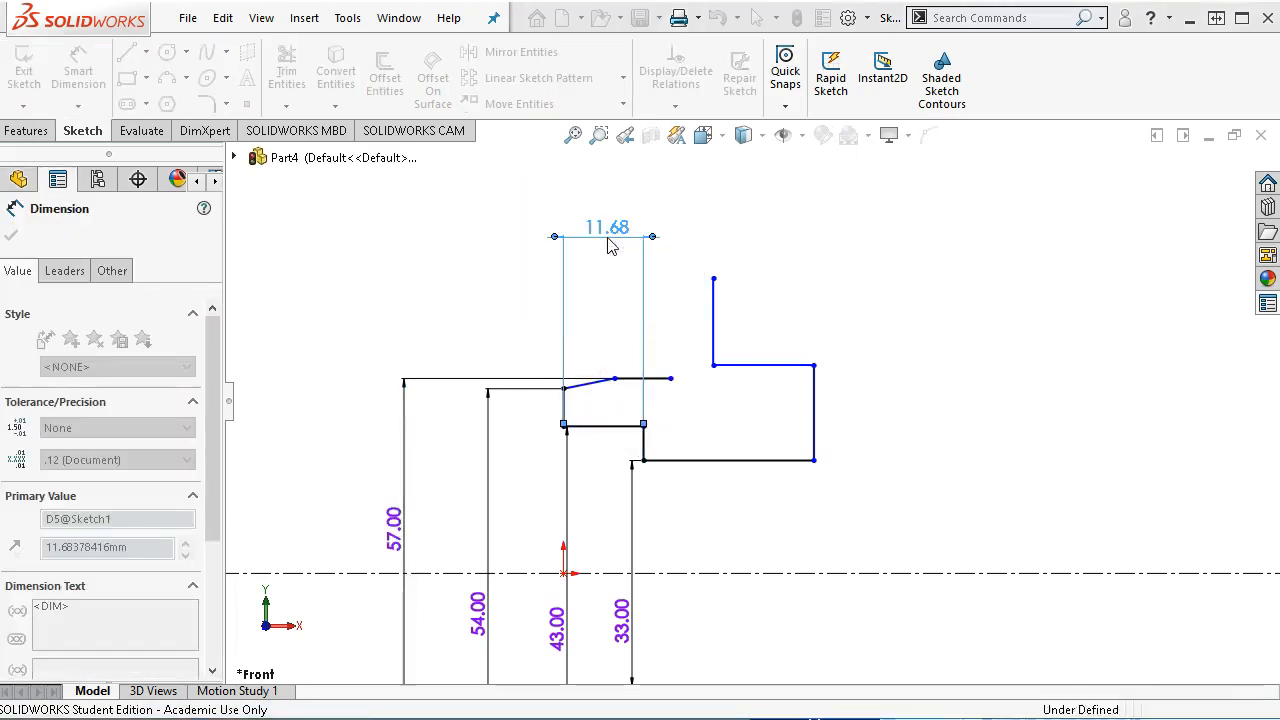
Step: Dimension the horizontal span of the angled profile line as 18 mm
{"action": "left_click", "coordinate": [586, 388]}
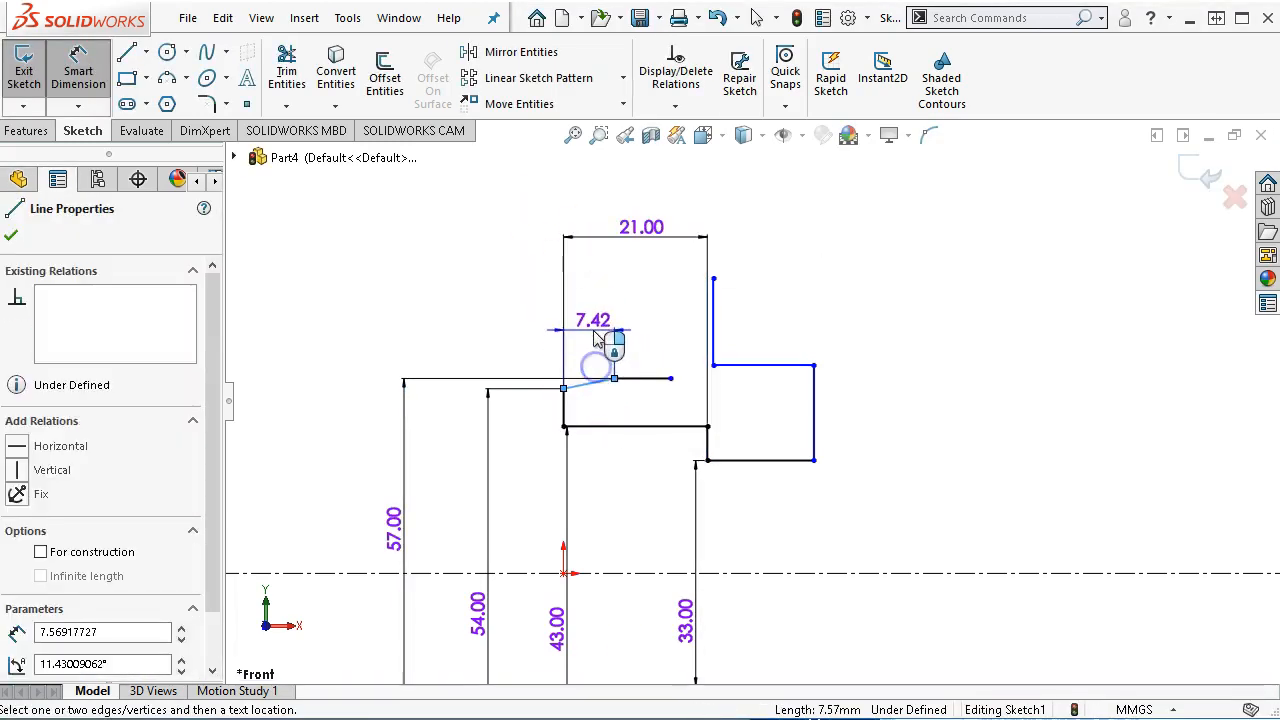
{"action": "left_click", "coordinate": [598, 336]}
{"action": "type", "text": "18"}
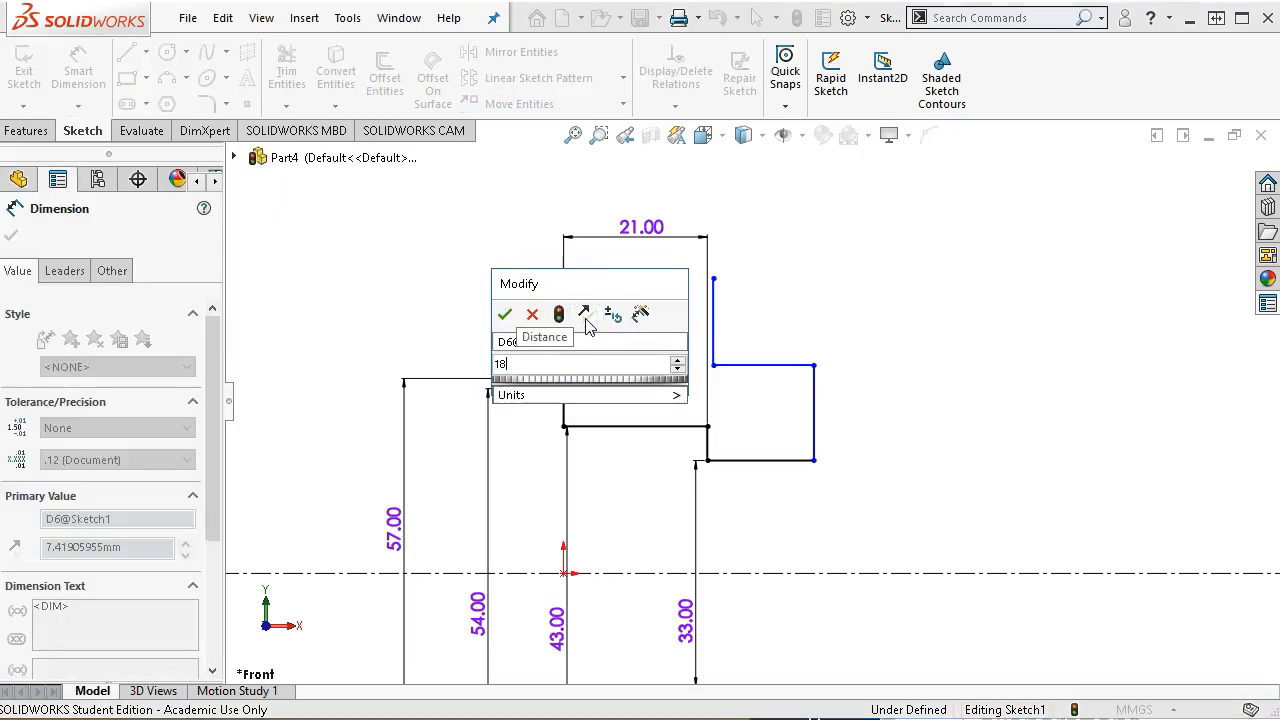
{"action": "key", "text": "Return"}
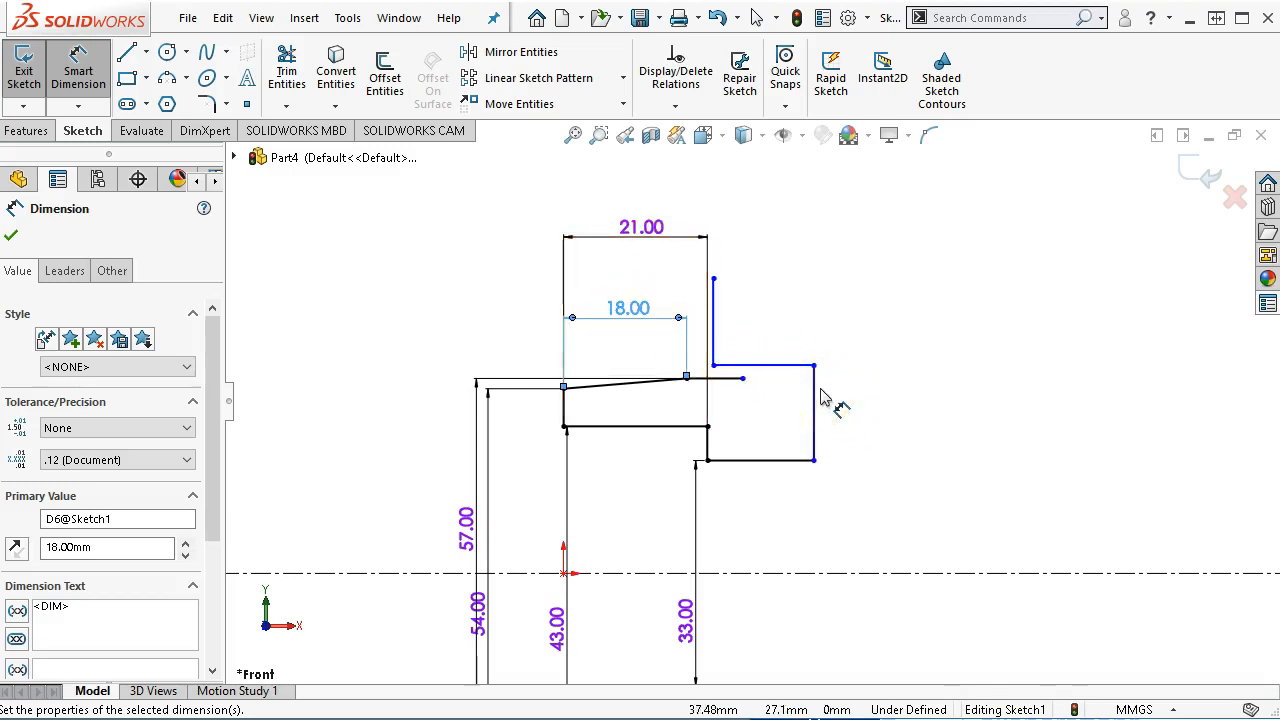
Step: Dimension the overall horizontal distance between the profile's two outer vertical edges as 62 mm
{"action": "left_click", "coordinate": [565, 424]}
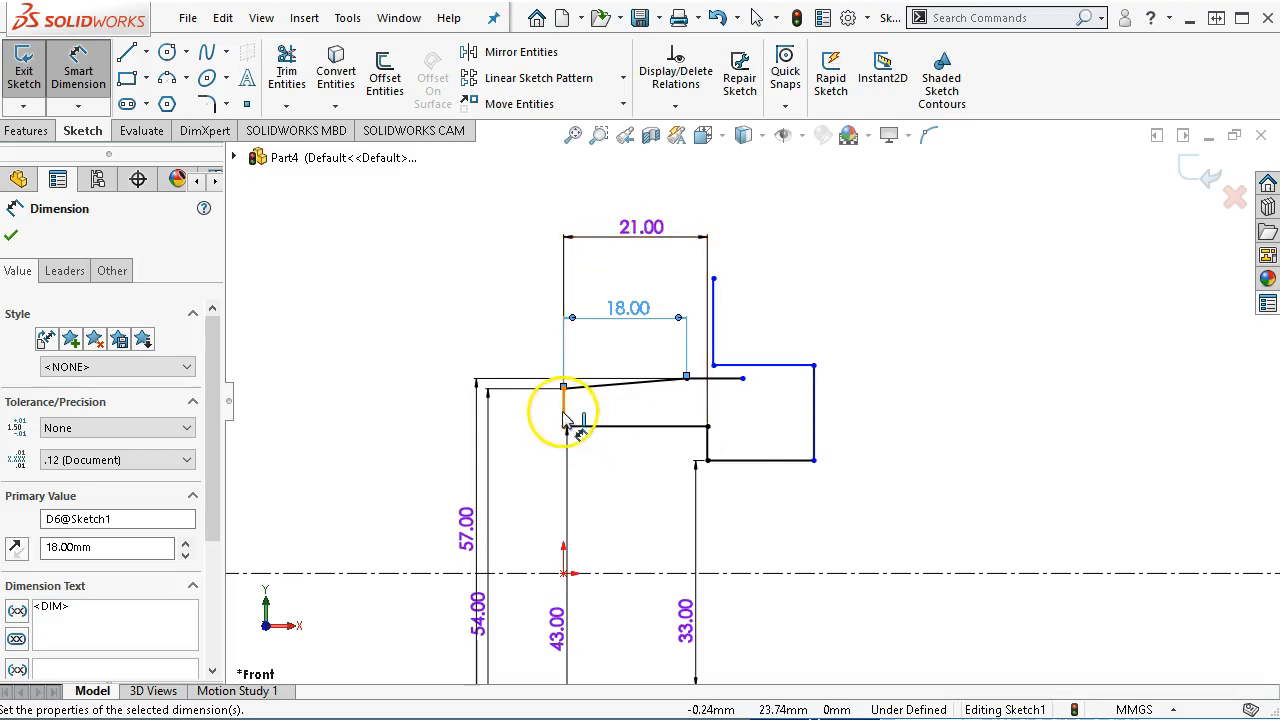
{"action": "left_click", "coordinate": [815, 422]}
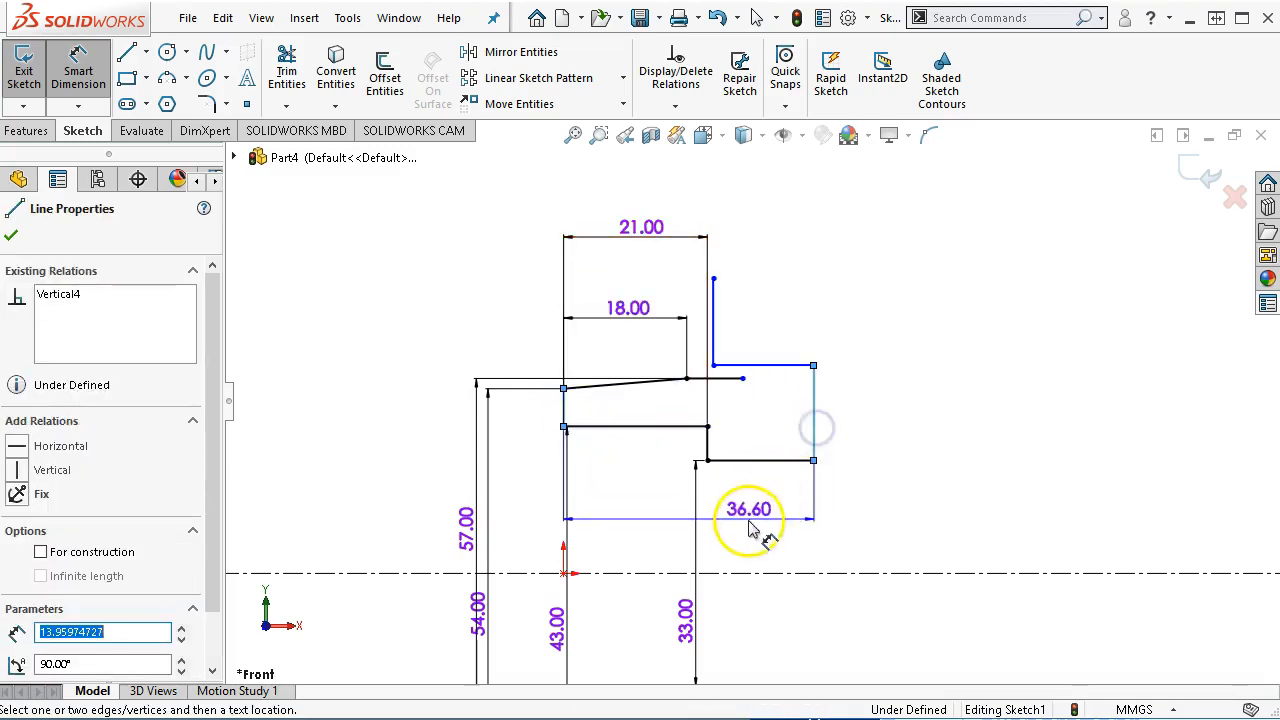
{"action": "left_click", "coordinate": [702, 193]}
{"action": "key", "text": "Return"}
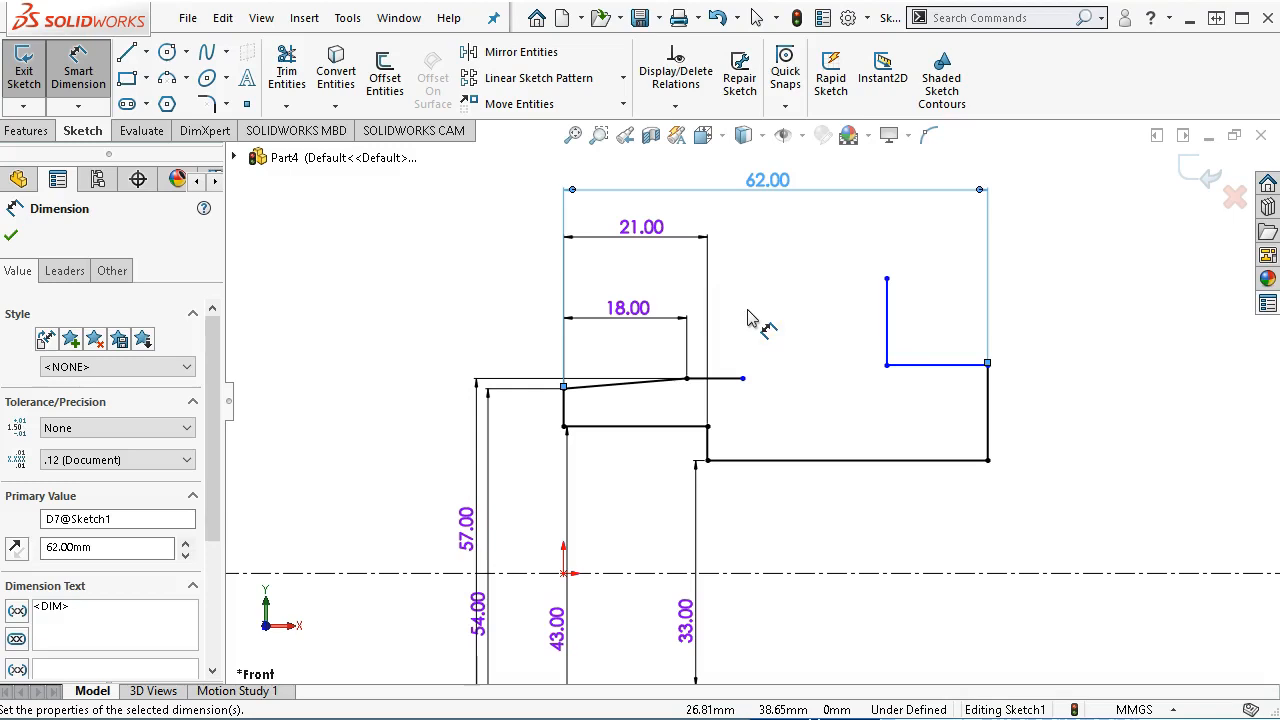
Step: Dimension the horizontal line atop the far vertical edge as a 54 mm diameter about the centerline
{"action": "left_click", "coordinate": [950, 366]}
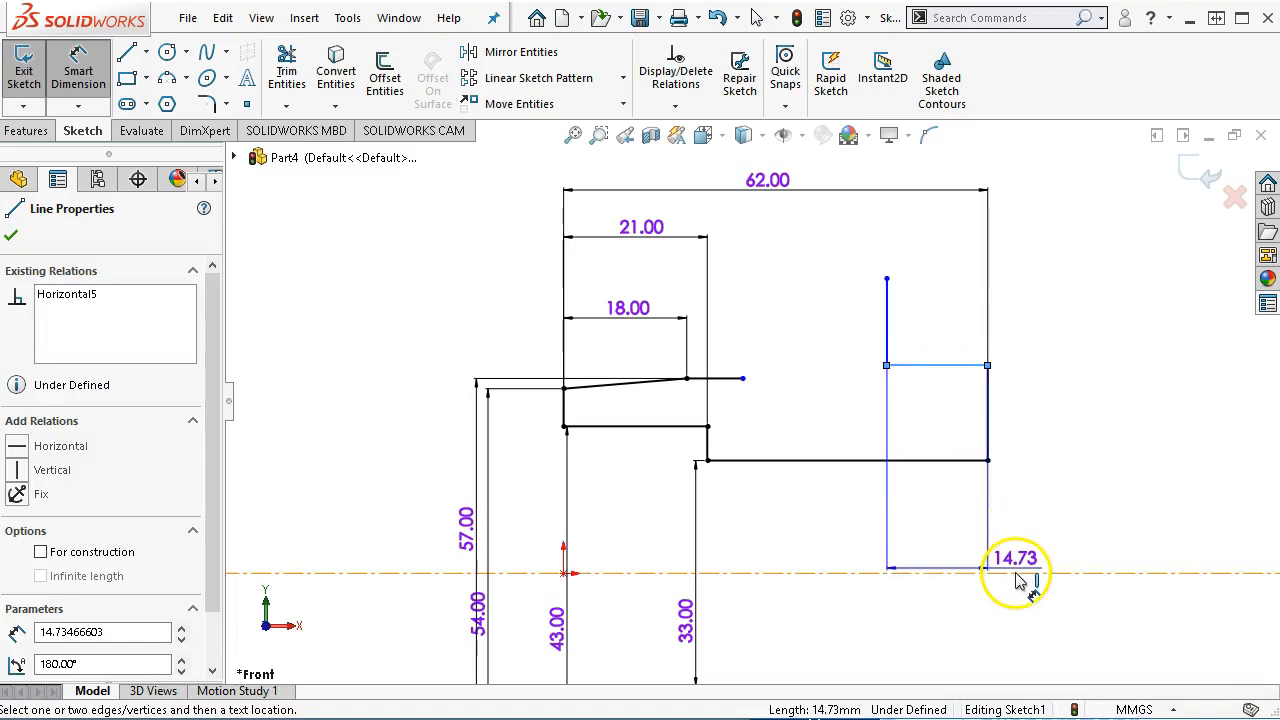
{"action": "left_click", "coordinate": [1075, 620]}
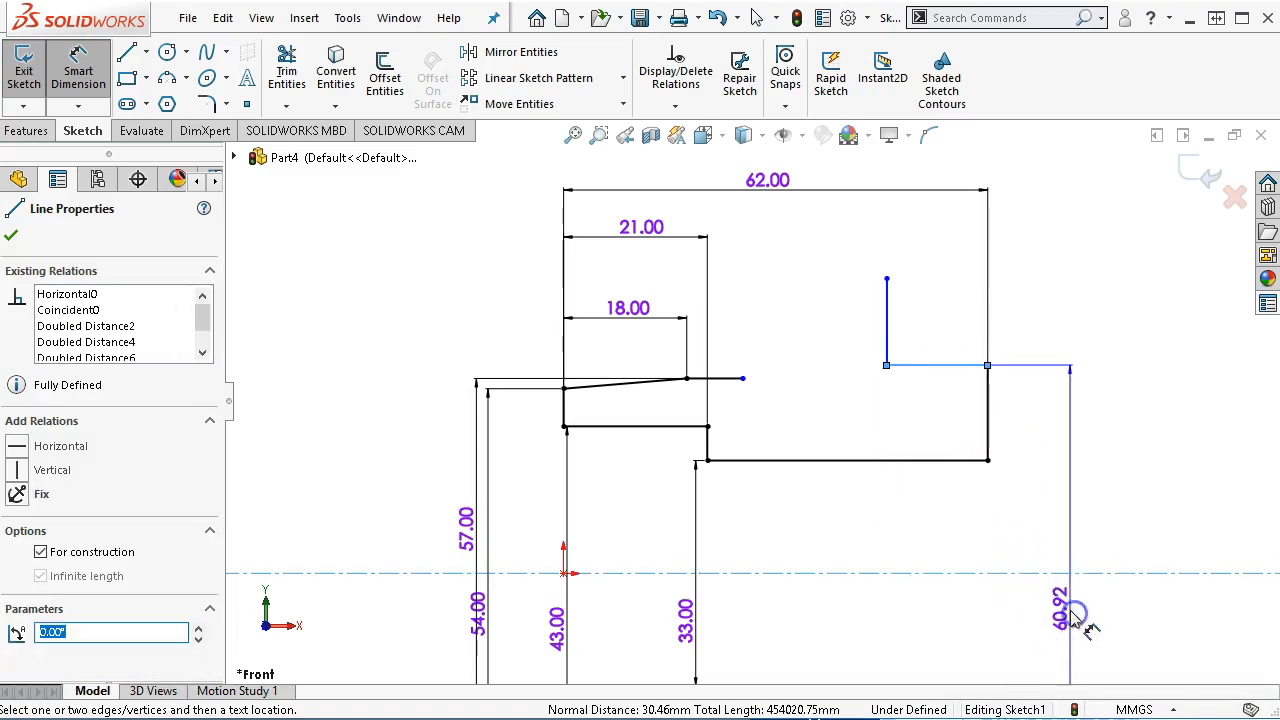
{"action": "left_click", "coordinate": [1063, 603]}
{"action": "type", "text": "54"}
{"action": "key", "text": "Return"}
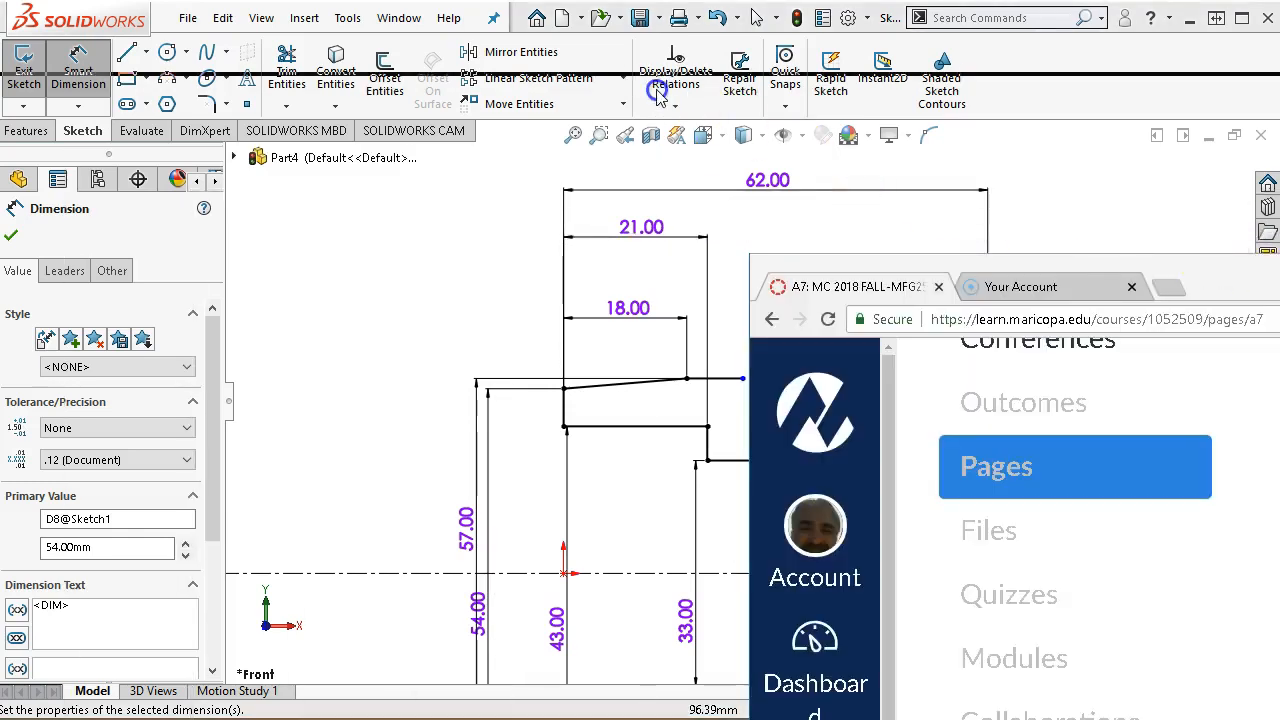
Step: Bring up the A7 course page in the browser, examine the pulley drawing's remaining dimensions, and return to the sketch
{"action": "left_click_drag", "start_coordinate": [1279, 270], "coordinate": [657, 90]}
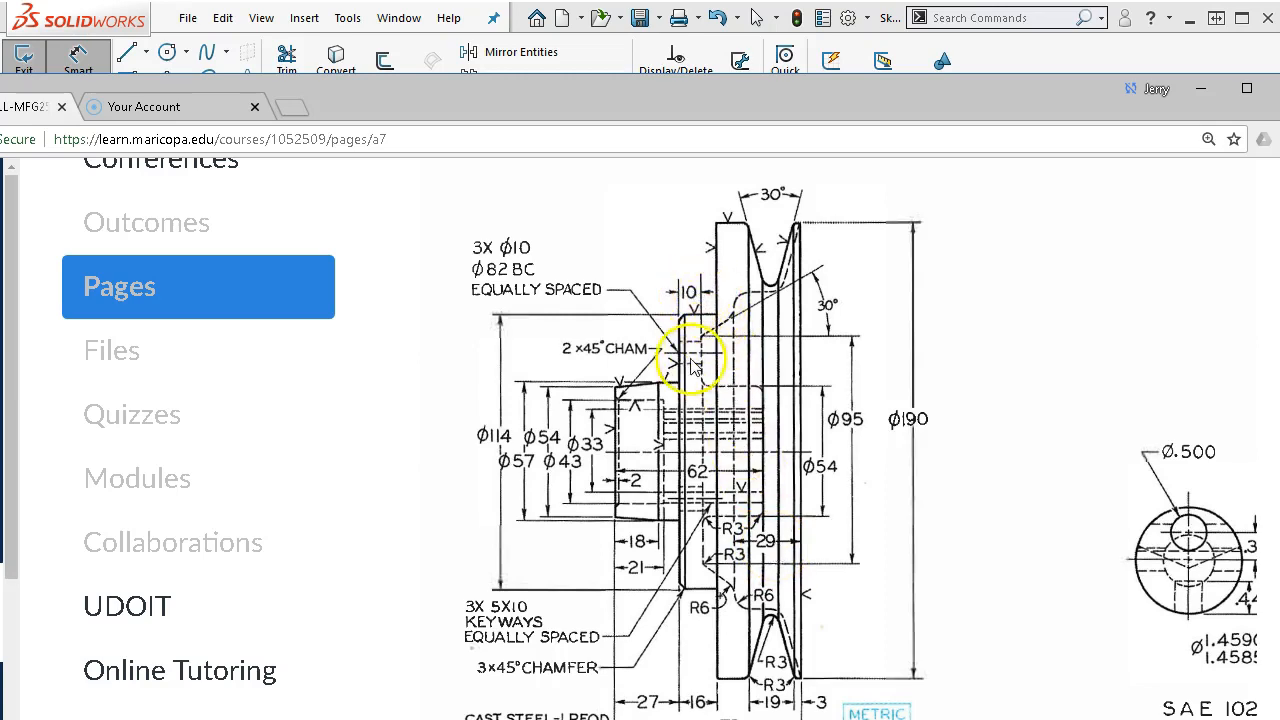
{"action": "left_click_drag", "start_coordinate": [765, 93], "coordinate": [1279, 250]}
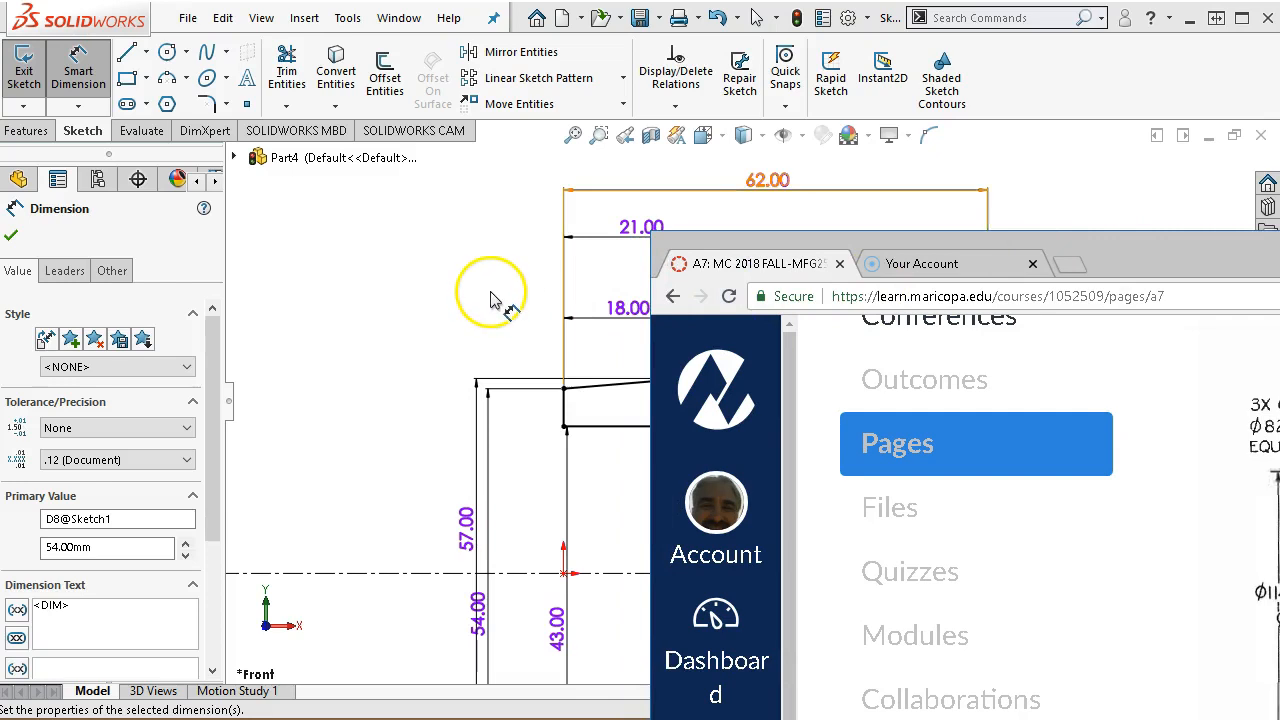
{"action": "left_click", "coordinate": [1088, 203]}
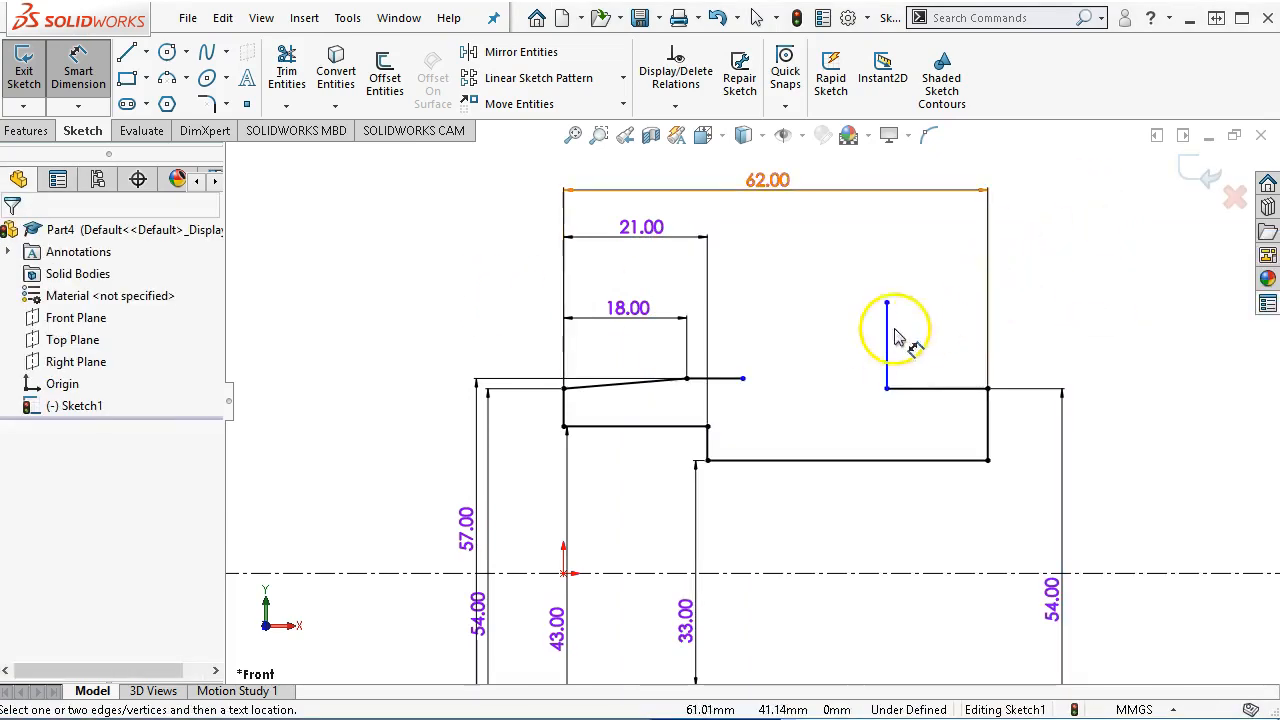
Step: Leave dimensioning, shift the free vertical line toward the hub and shorten it, and slightly extend the open end of the 57 mm diameter line
{"action": "right_click", "coordinate": [800, 302]}
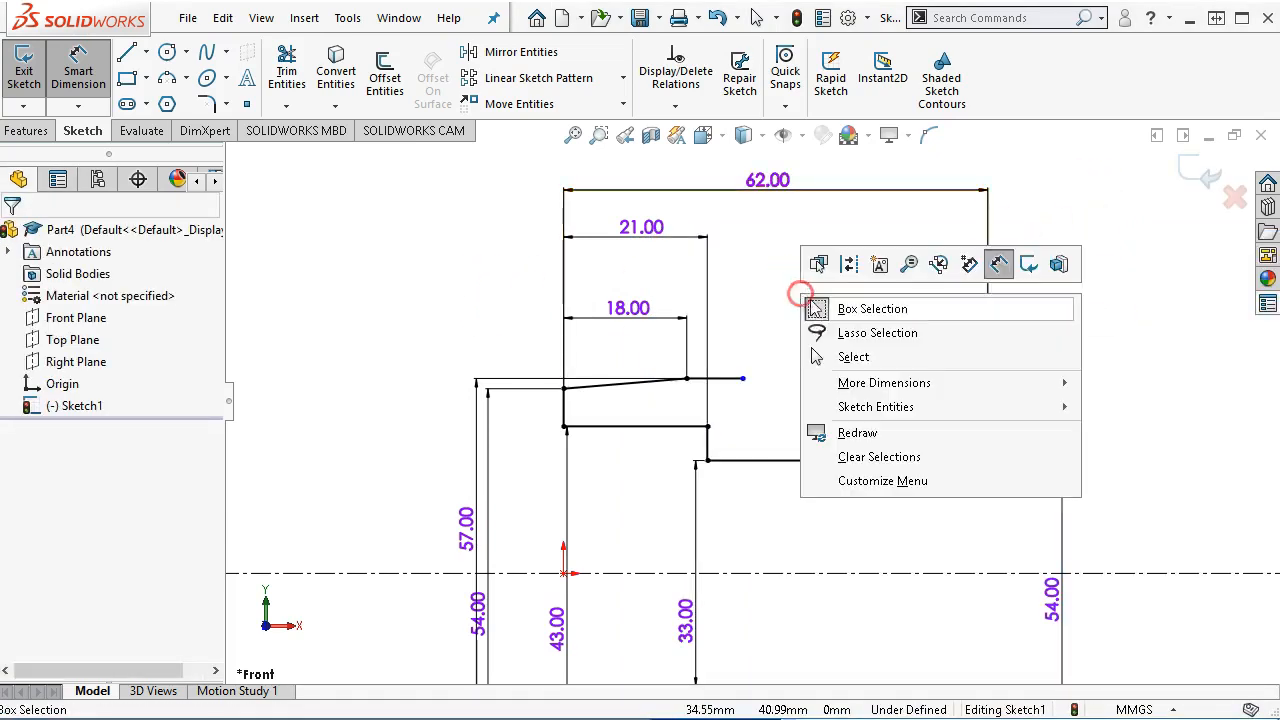
{"action": "left_click", "coordinate": [845, 354]}
{"action": "mouse_move", "coordinate": [893, 306]}
{"action": "left_mouse_down"}
{"action": "mouse_move", "coordinate": [888, 356]}
{"action": "mouse_move", "coordinate": [845, 349]}
{"action": "left_mouse_up"}
{"action": "left_click", "coordinate": [743, 379]}
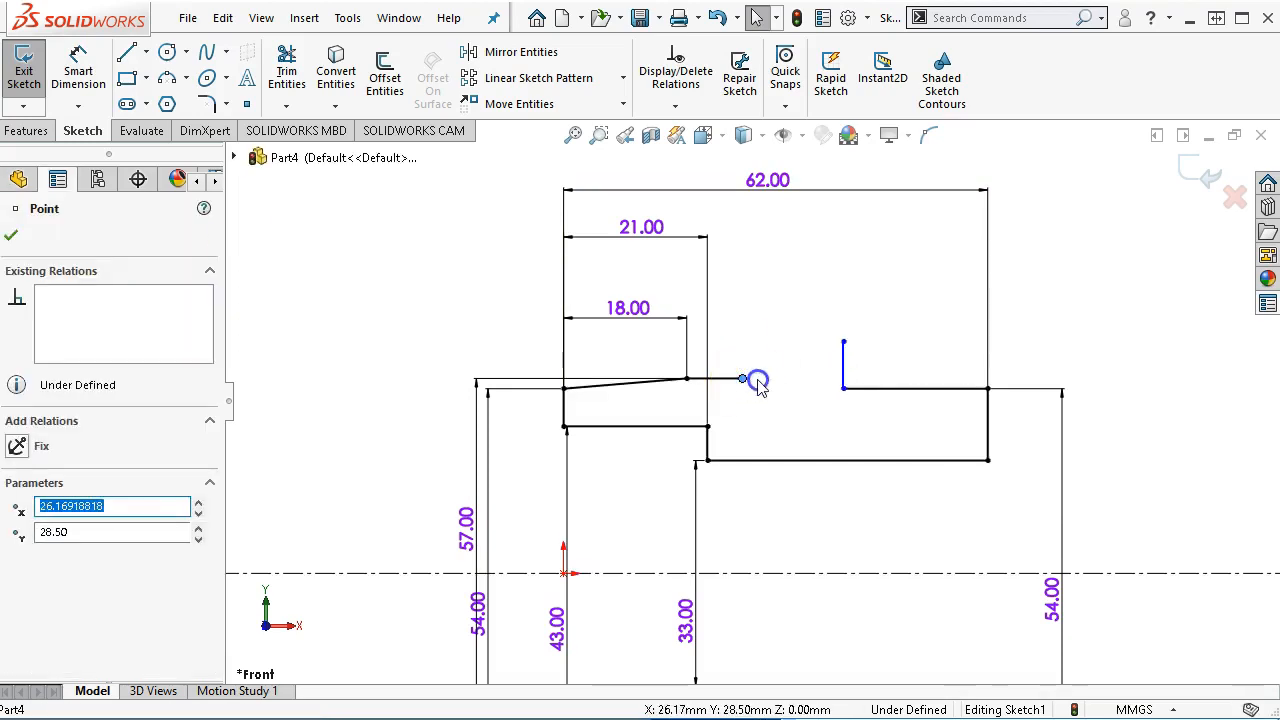
{"action": "left_click_drag", "start_coordinate": [743, 379], "coordinate": [758, 388]}
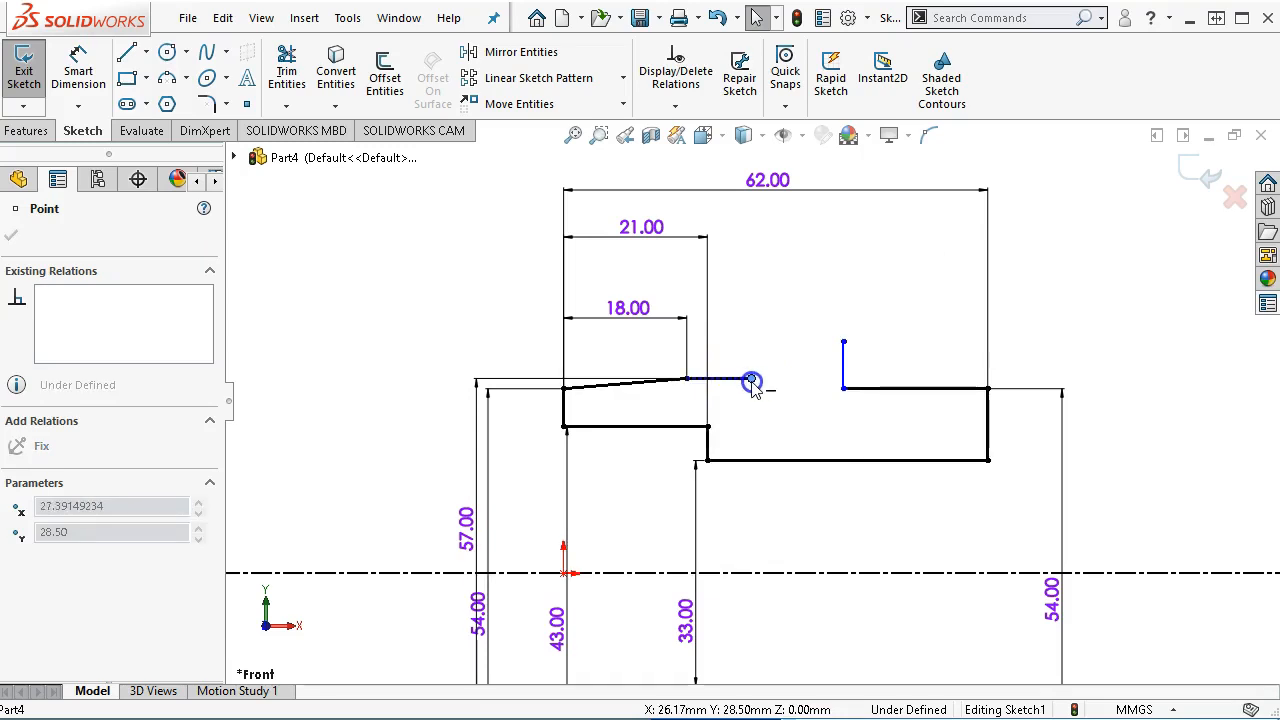
{"action": "left_click_drag", "start_coordinate": [753, 388], "coordinate": [754, 389]}
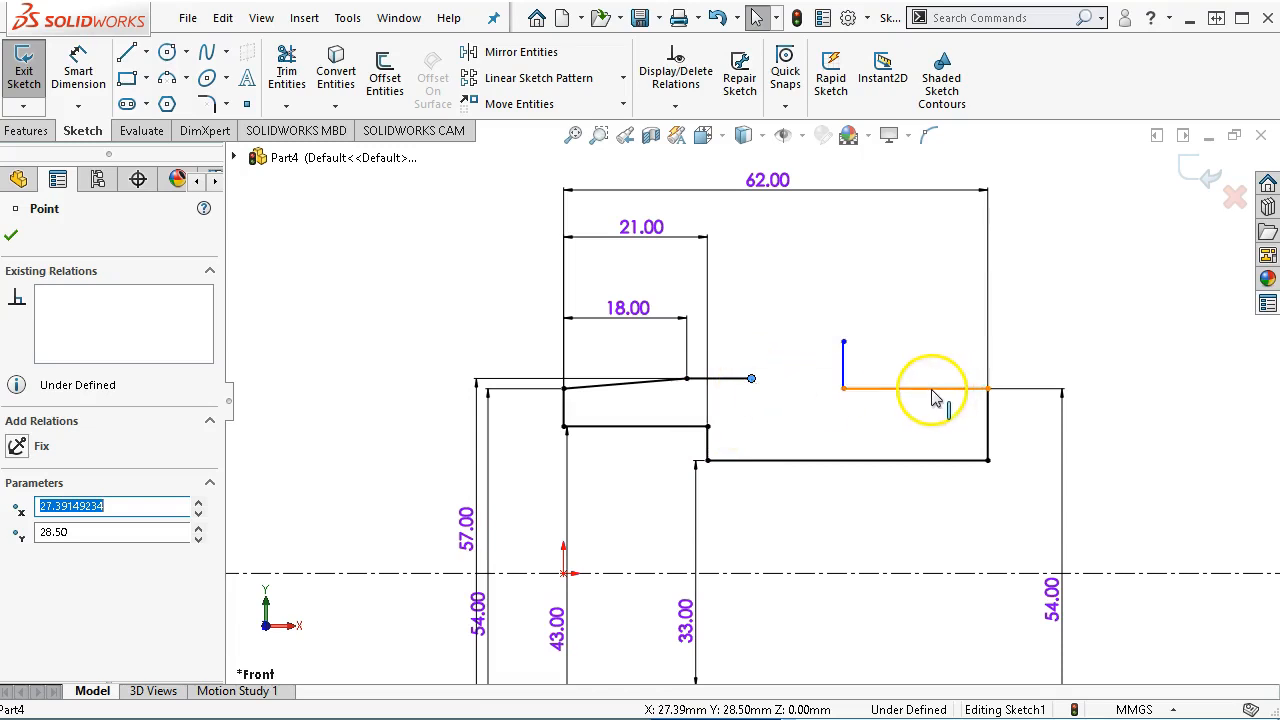
Step: Continue the profile from the free vertical line's upper end with a horizontal, a vertical, an angled line about 12 mm long, and a short vertical line
{"action": "left_click", "coordinate": [126, 52]}
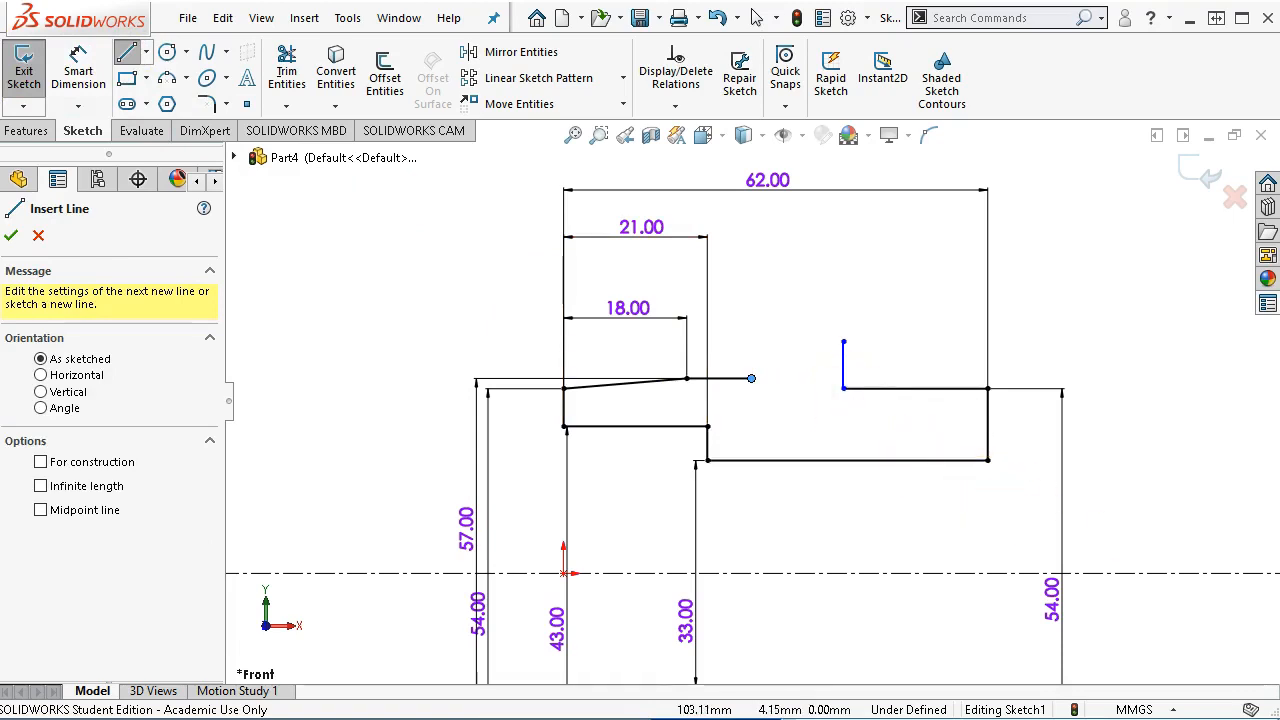
{"action": "left_click", "coordinate": [843, 342]}
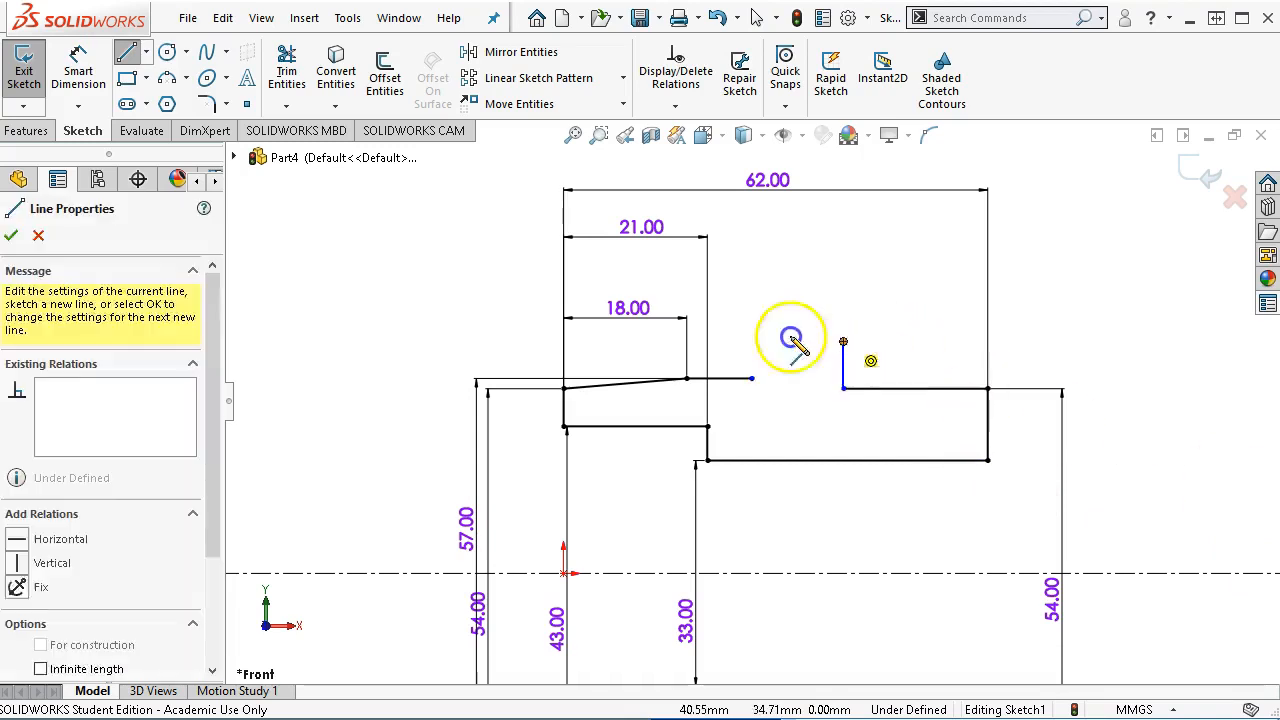
{"action": "left_click", "coordinate": [768, 342]}
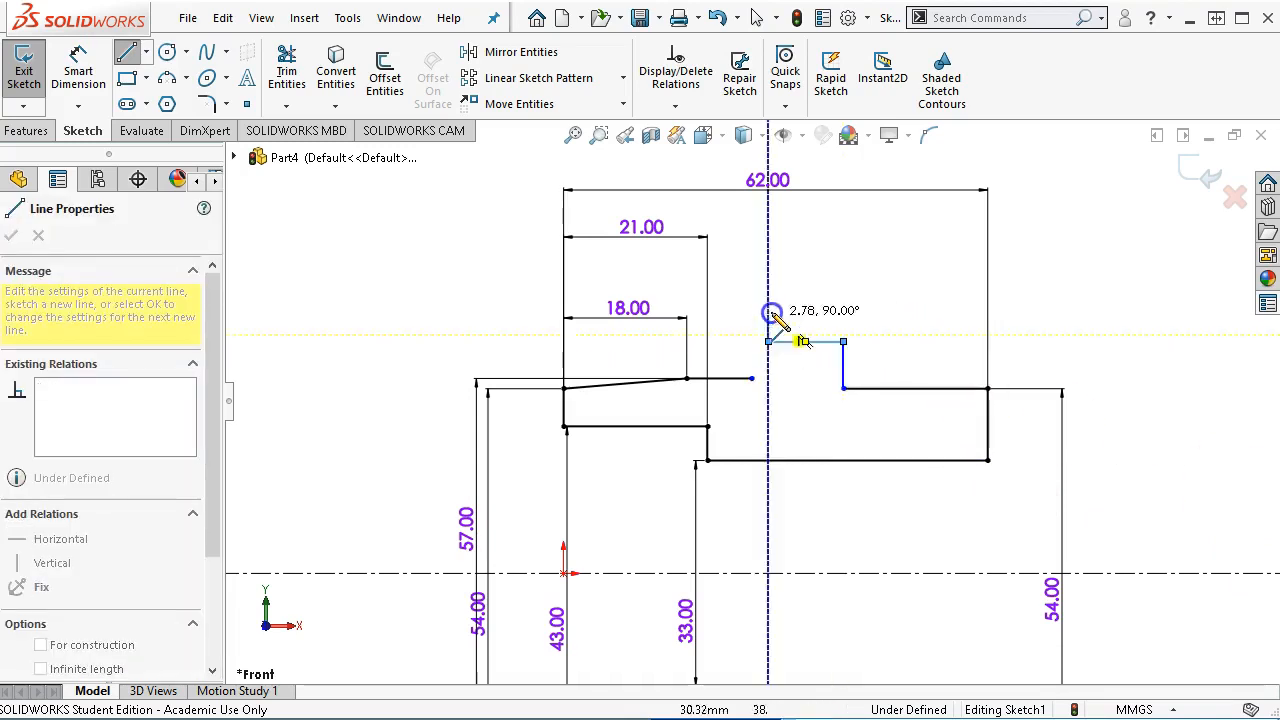
{"action": "left_click", "coordinate": [769, 269]}
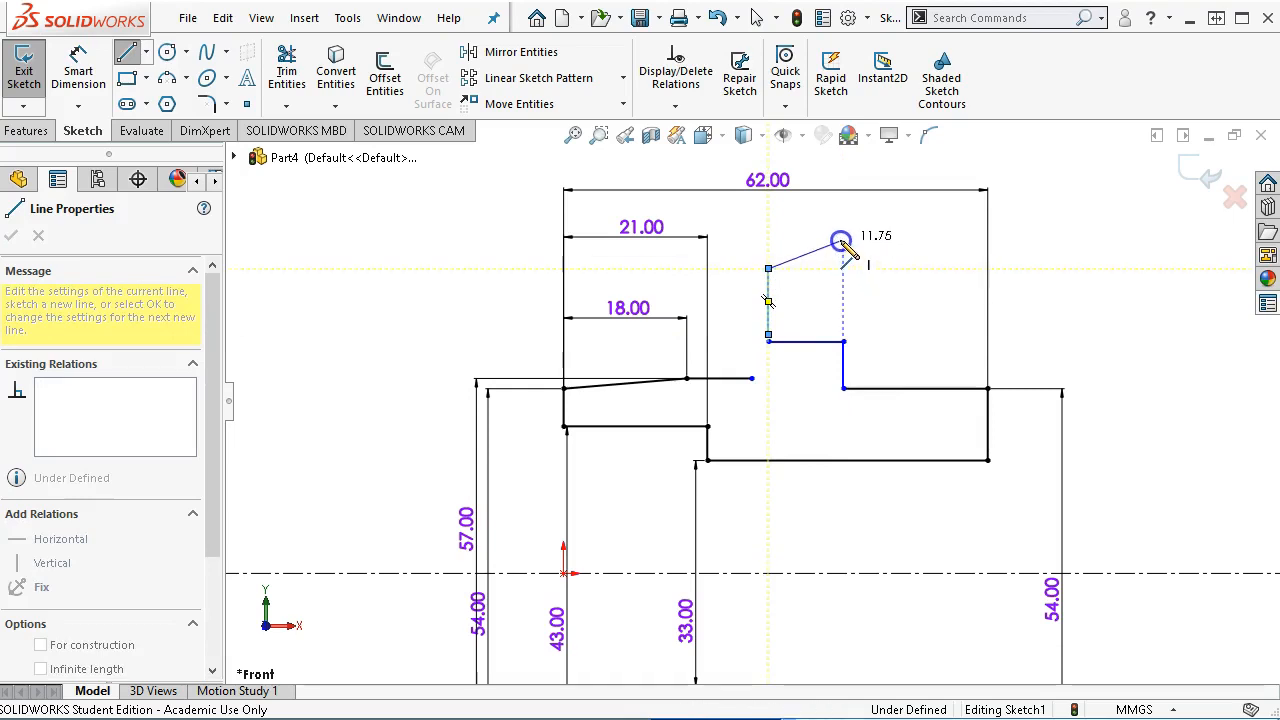
{"action": "left_click", "coordinate": [843, 238]}
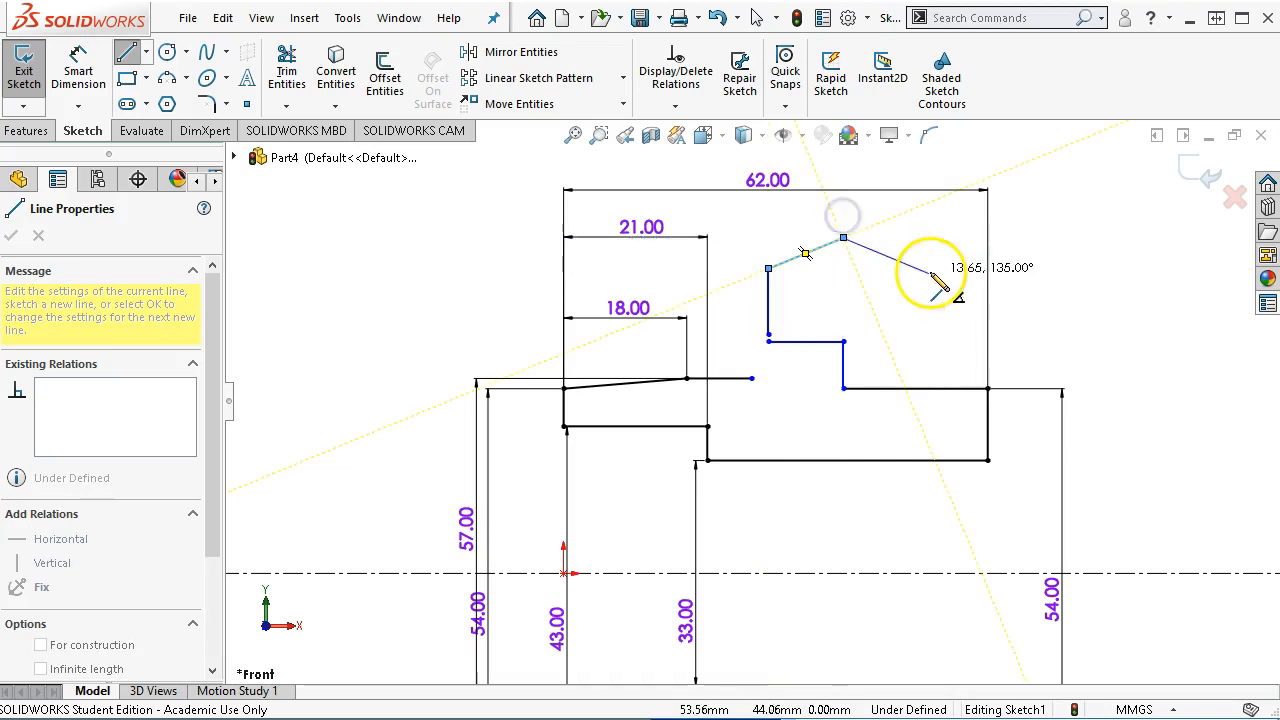
{"action": "right_click", "coordinate": [914, 277]}
{"action": "left_click", "coordinate": [843, 210]}
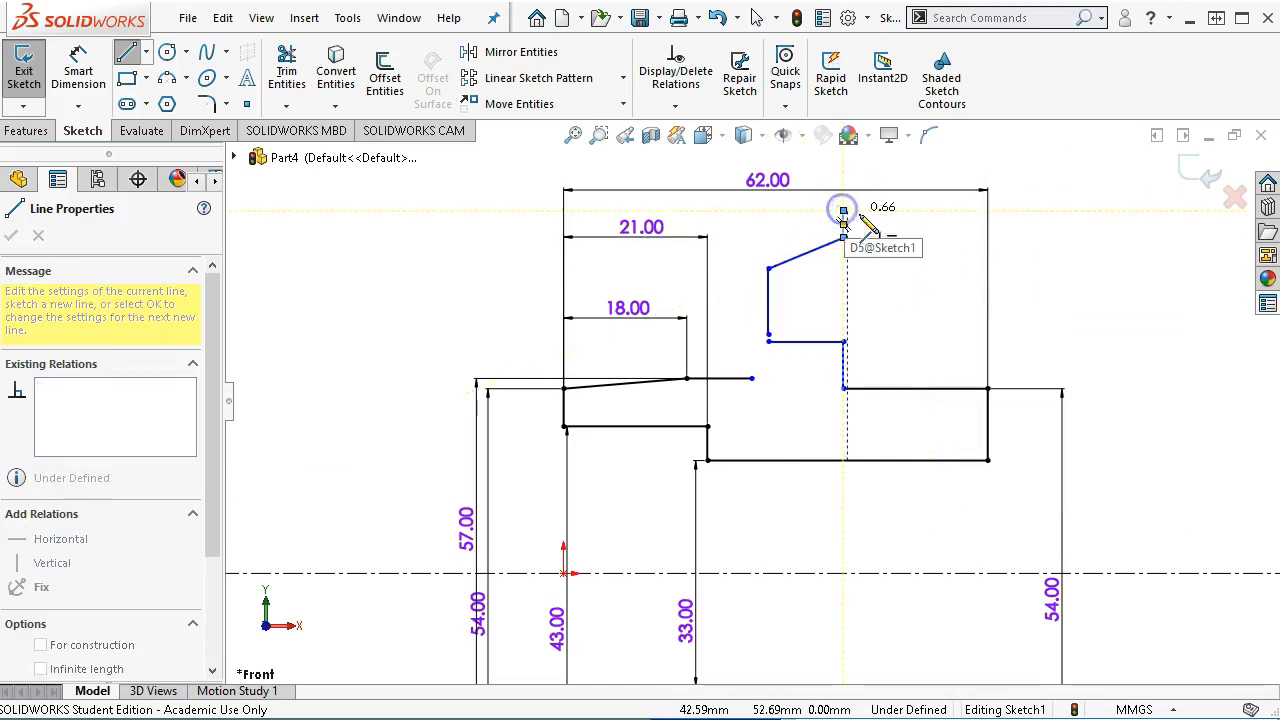
{"action": "right_click", "coordinate": [912, 150]}
{"action": "left_click", "coordinate": [943, 163]}
{"action": "left_click", "coordinate": [936, 301]}
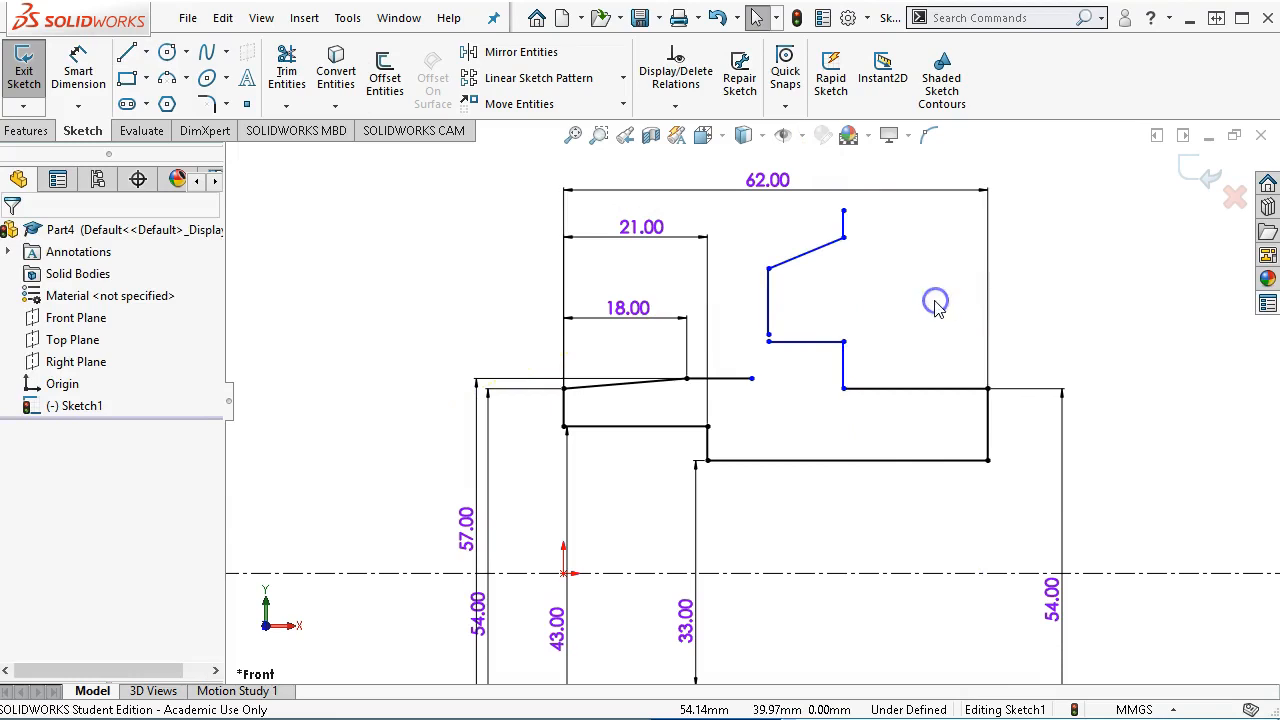
Step: Join the lower end of the new vertical line to the open end of the horizontal line below it
{"action": "mouse_move", "coordinate": [768, 336]}
{"action": "left_mouse_down"}
{"action": "mouse_move", "coordinate": [769, 307]}
{"action": "mouse_move", "coordinate": [768, 341]}
{"action": "left_mouse_up"}
{"action": "scroll", "coordinate": [835, 270], "scroll_direction": "up", "scroll_amount": 3}
{"action": "scroll", "coordinate": [836, 269], "scroll_direction": "down", "scroll_amount": 3}
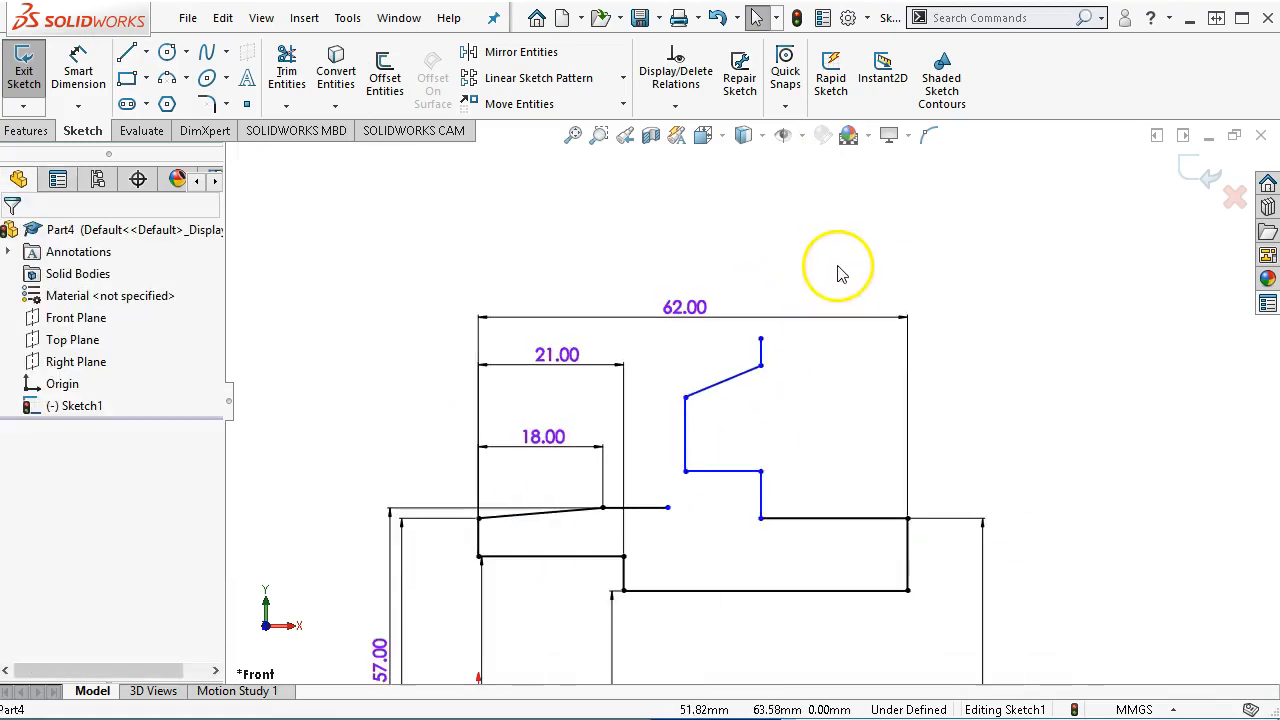
{"action": "left_click", "coordinate": [130, 46]}
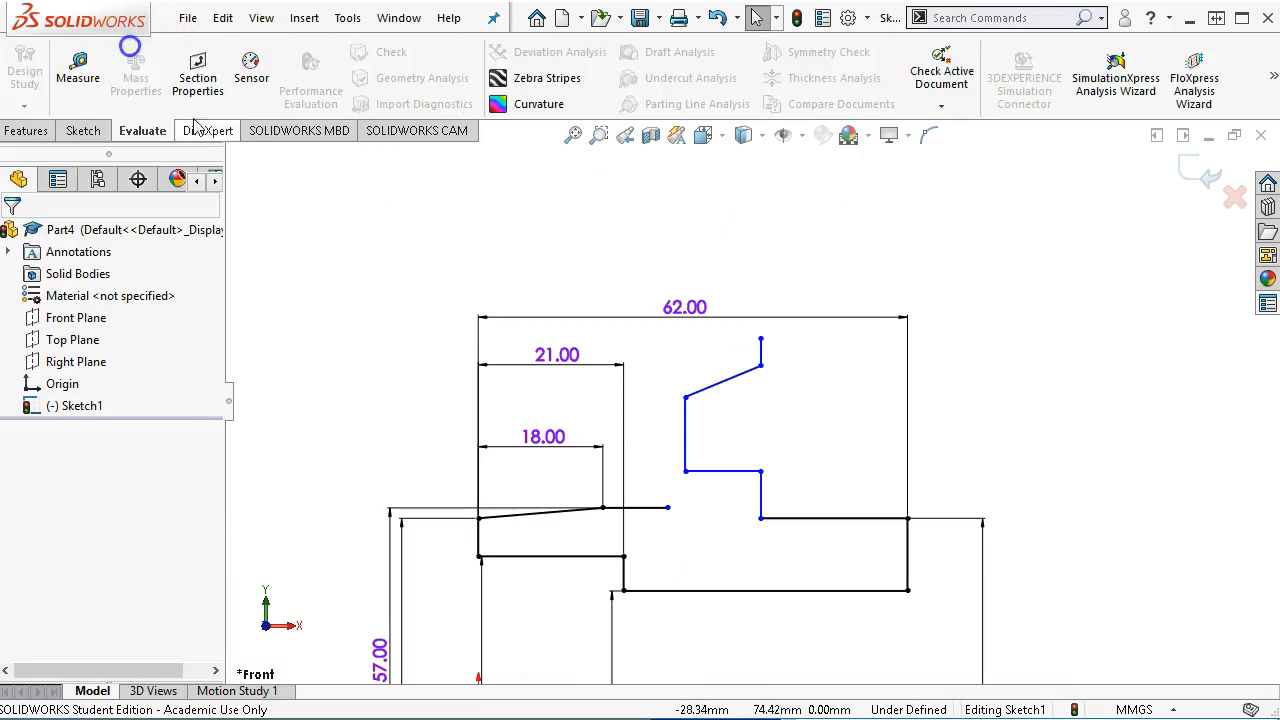
{"action": "left_click", "coordinate": [345, 243]}
{"action": "right_click", "coordinate": [345, 243]}
{"action": "left_click", "coordinate": [27, 130]}
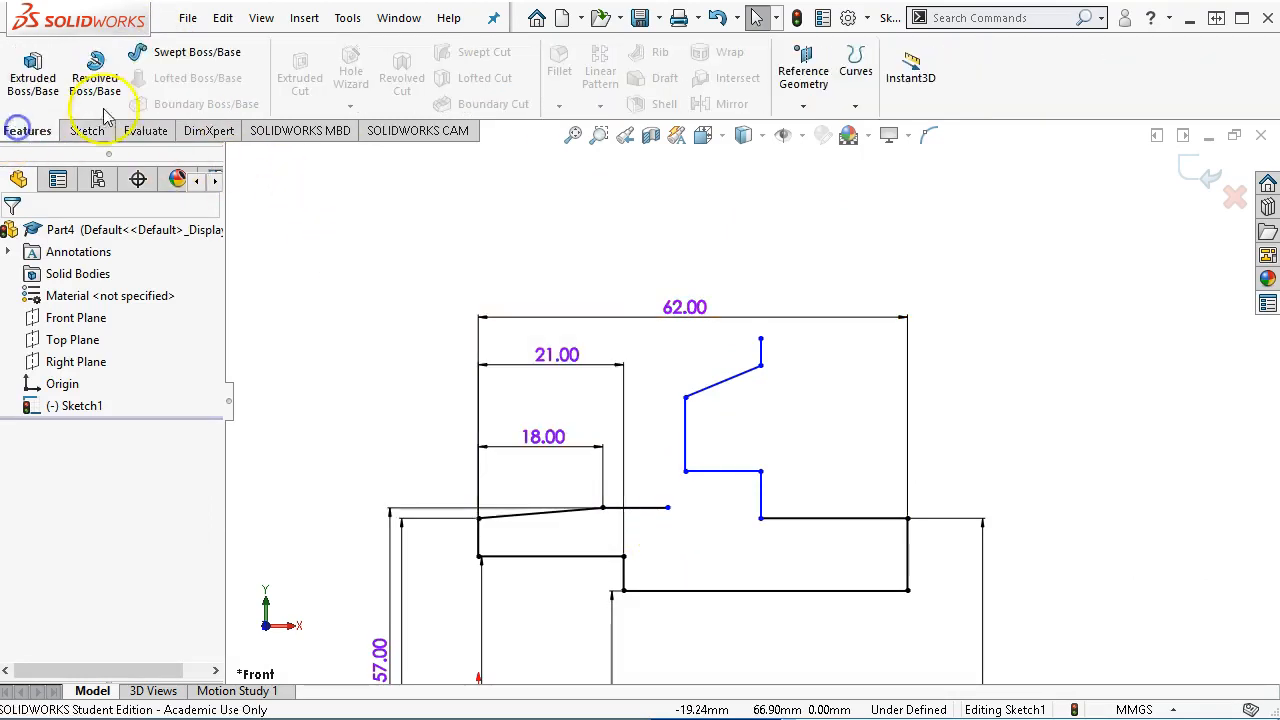
{"action": "left_click", "coordinate": [95, 78]}
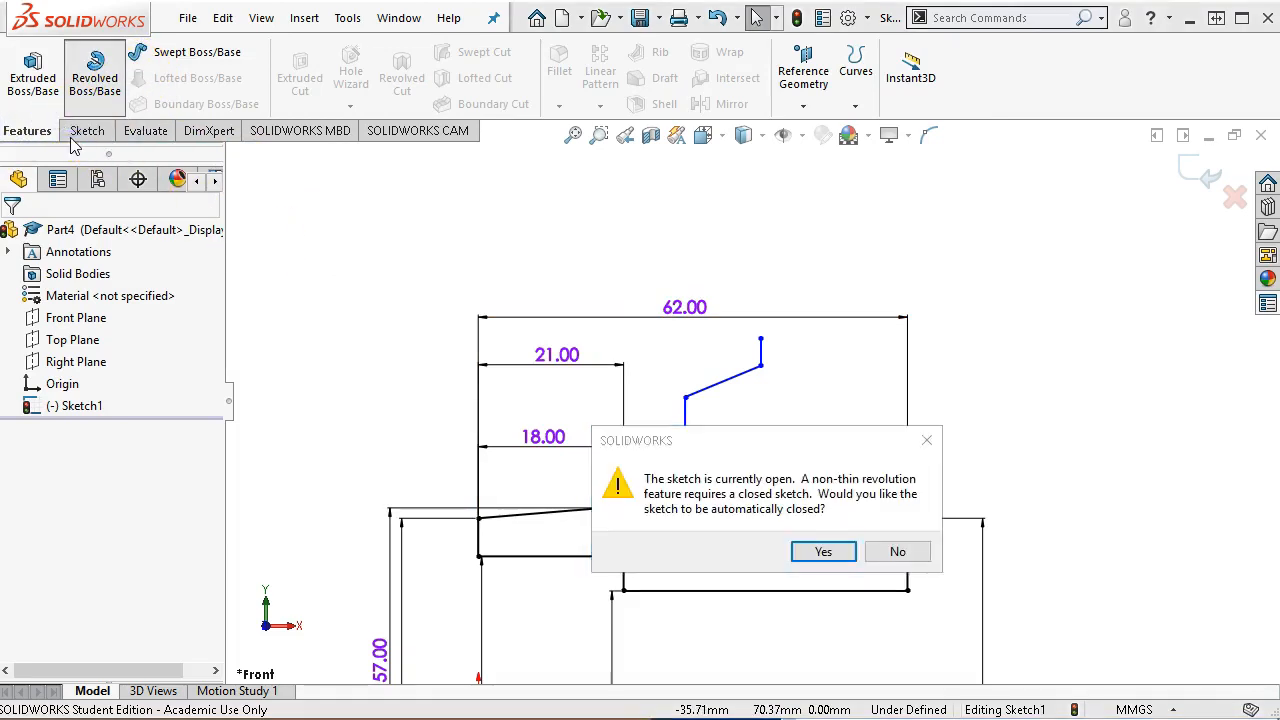
{"action": "left_click", "coordinate": [925, 438]}
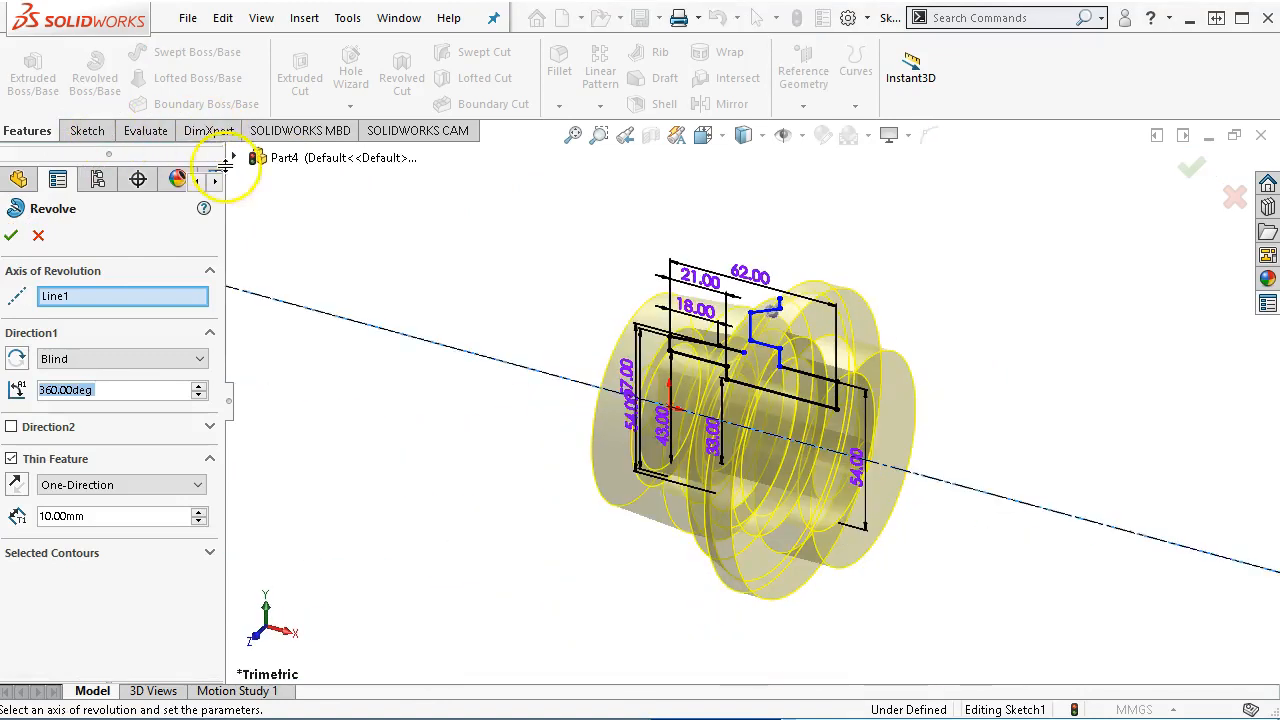
{"action": "key", "text": "Escape"}
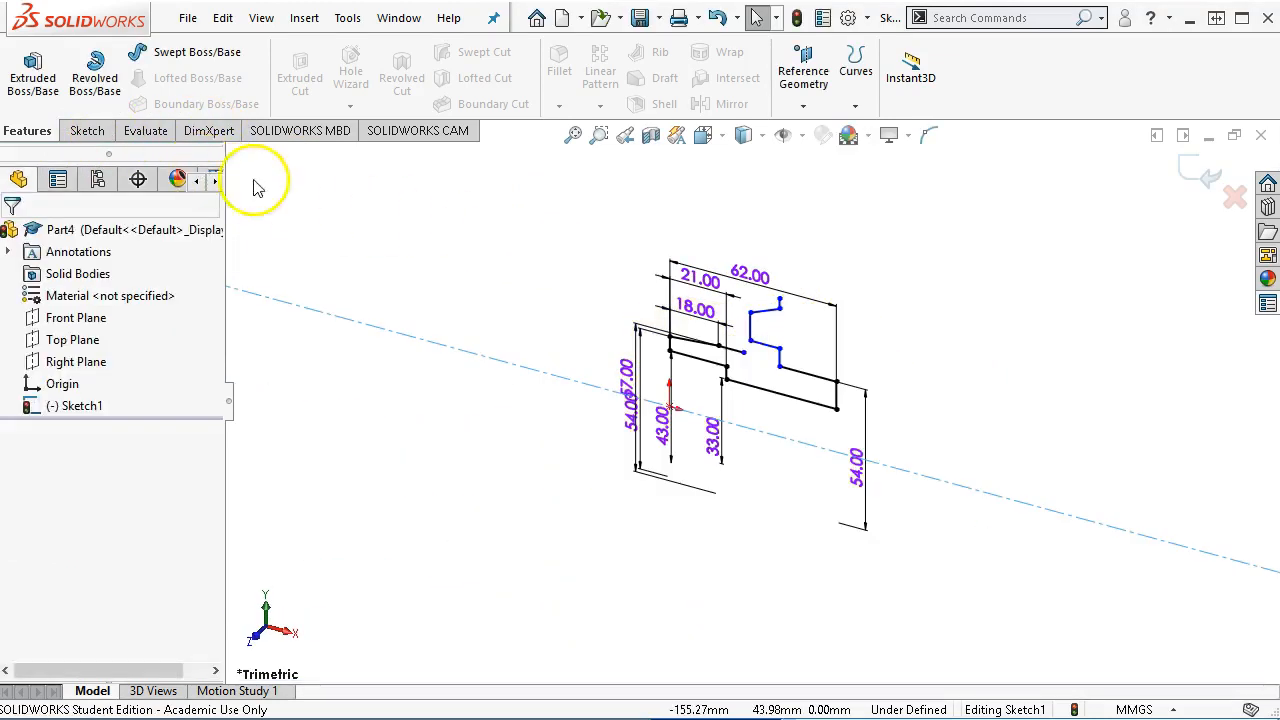
{"action": "left_click", "coordinate": [85, 131]}
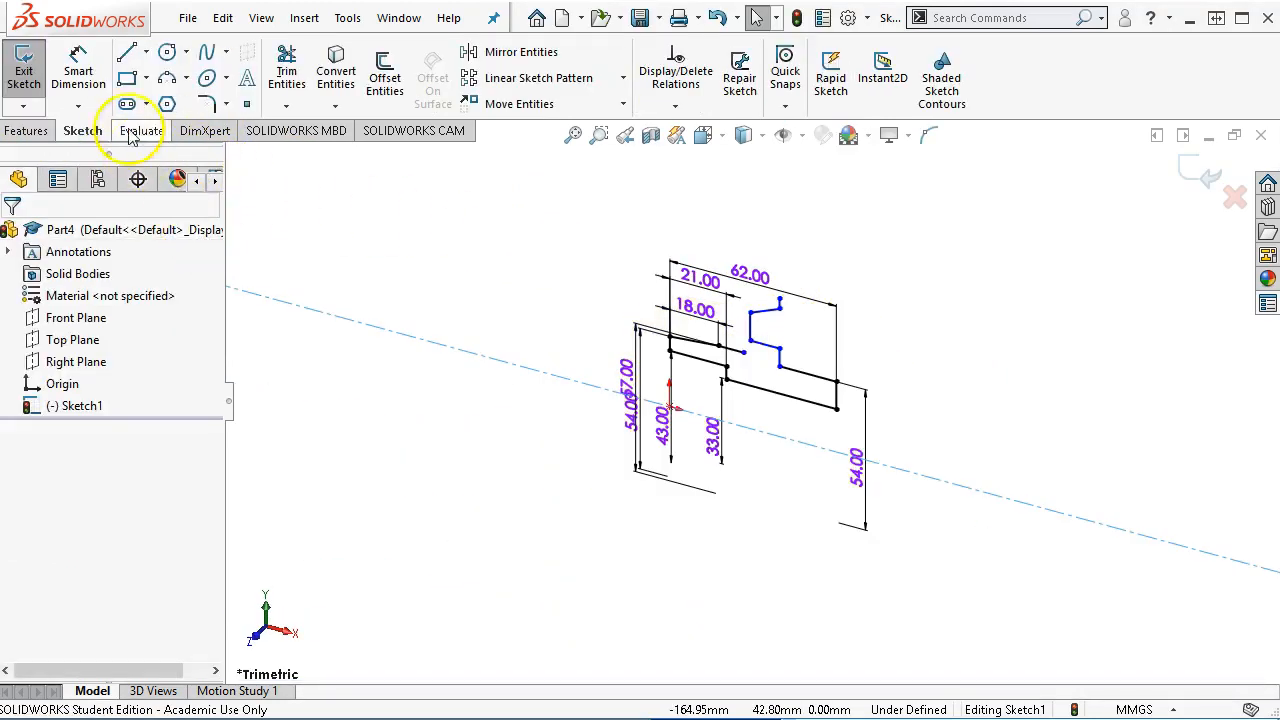
Step: Draw a vertical line about 19 mm long upward from the open end of the 57 mm diameter line
{"action": "left_click", "coordinate": [125, 52]}
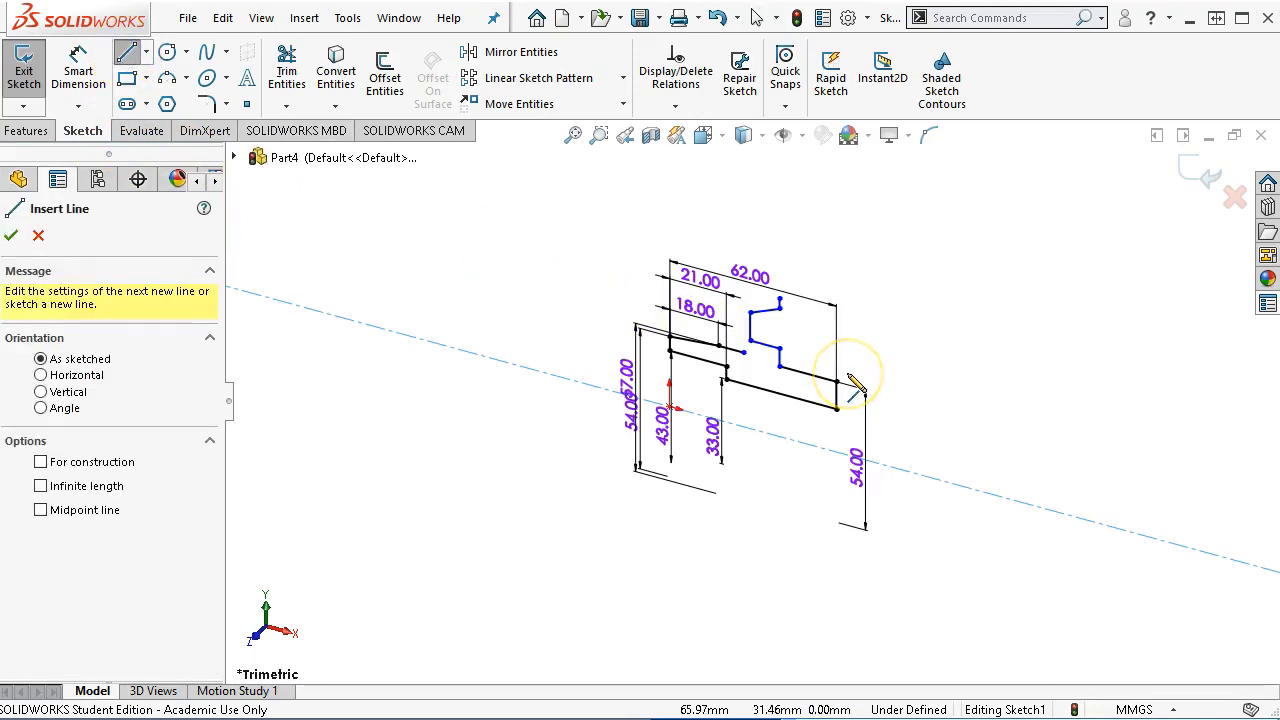
{"action": "key", "text": "ctrl+8"}
{"action": "scroll", "coordinate": [808, 349], "scroll_direction": "down", "scroll_amount": 4}
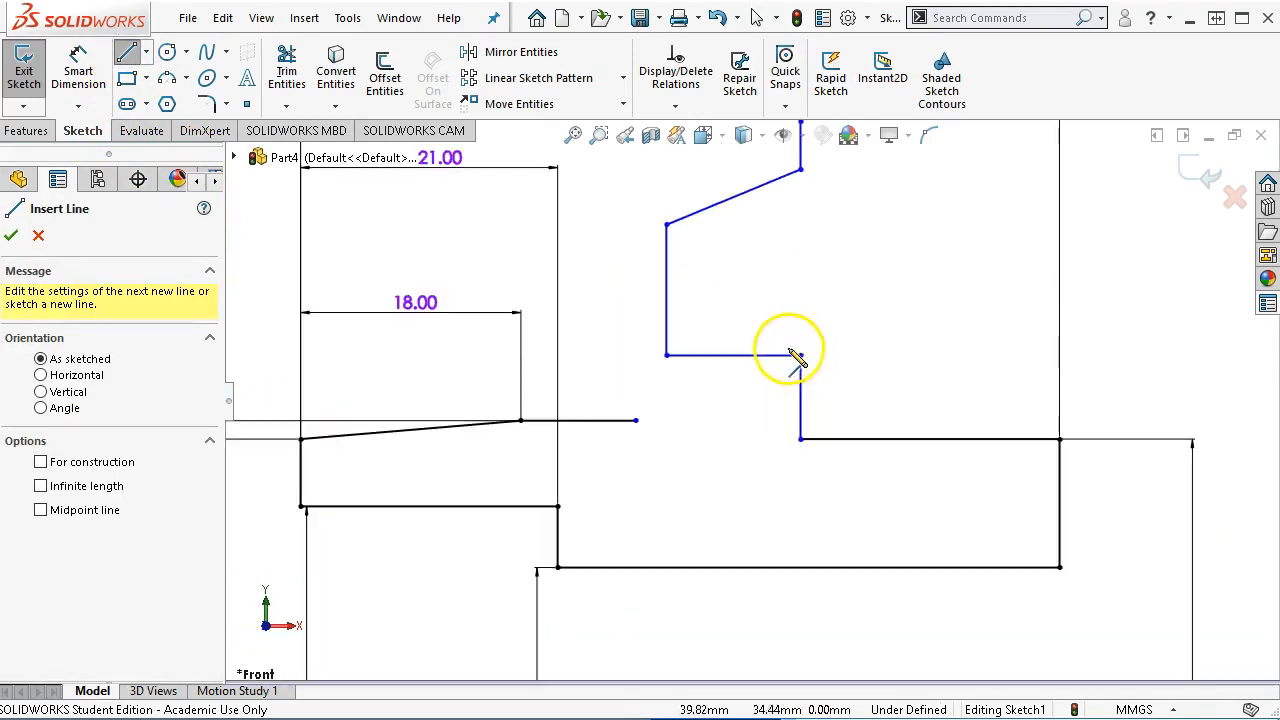
{"action": "left_click", "coordinate": [637, 421]}
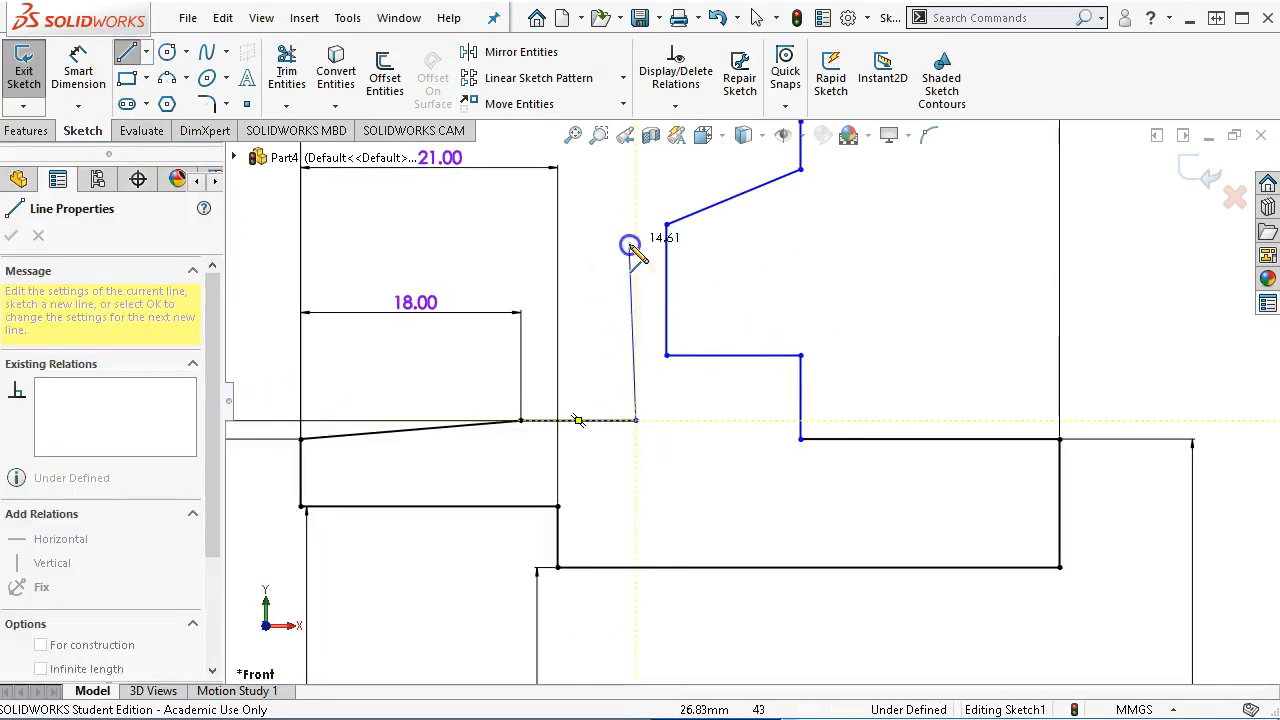
{"action": "double_click", "coordinate": [637, 184]}
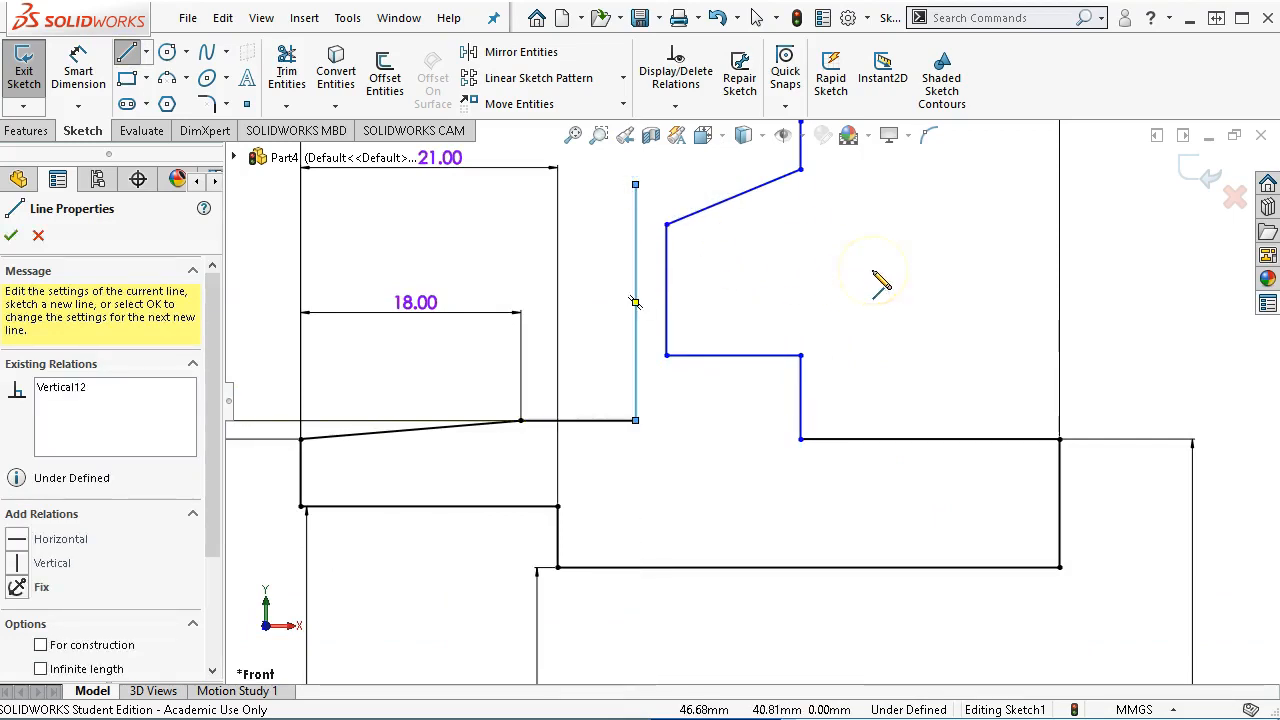
Step: Continue from the vertical line's upper end with a 45° line about 2.5 mm long and a nearly horizontal line about 7.6 mm long
{"action": "scroll", "coordinate": [858, 276], "scroll_direction": "up", "scroll_amount": 2}
{"action": "scroll", "coordinate": [623, 277], "scroll_direction": "down", "scroll_amount": 4}
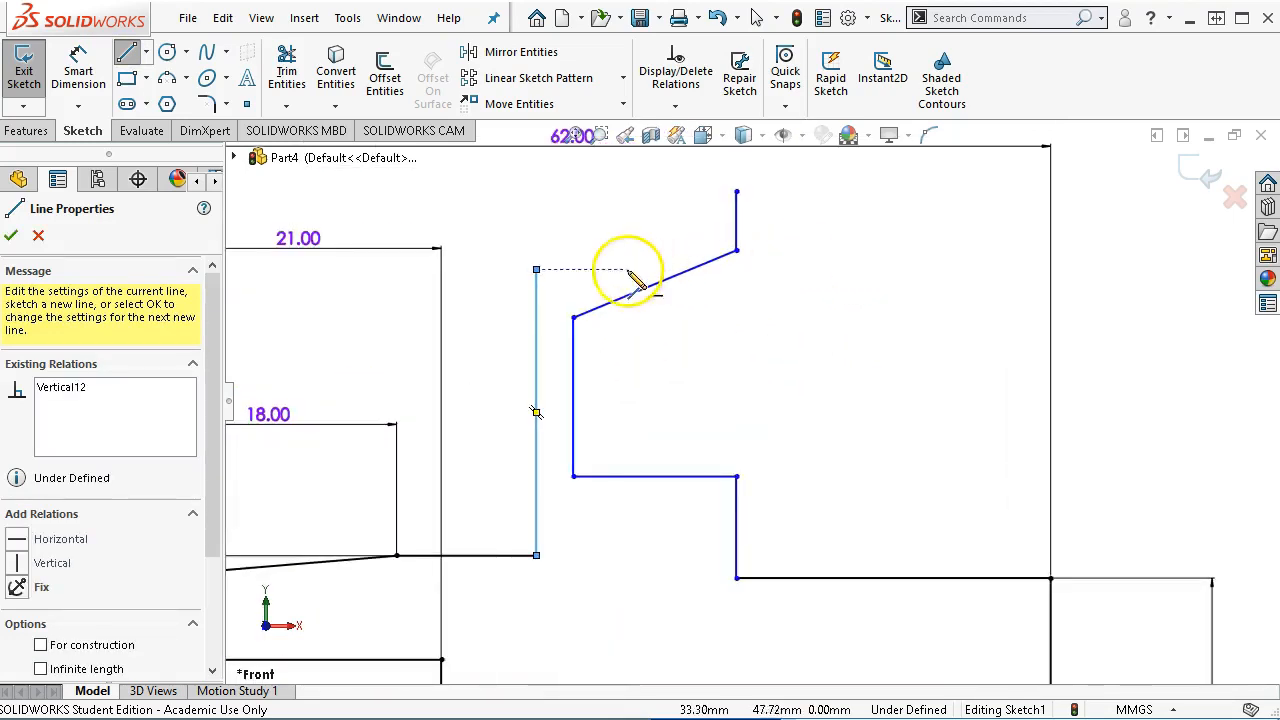
{"action": "left_click", "coordinate": [537, 270]}
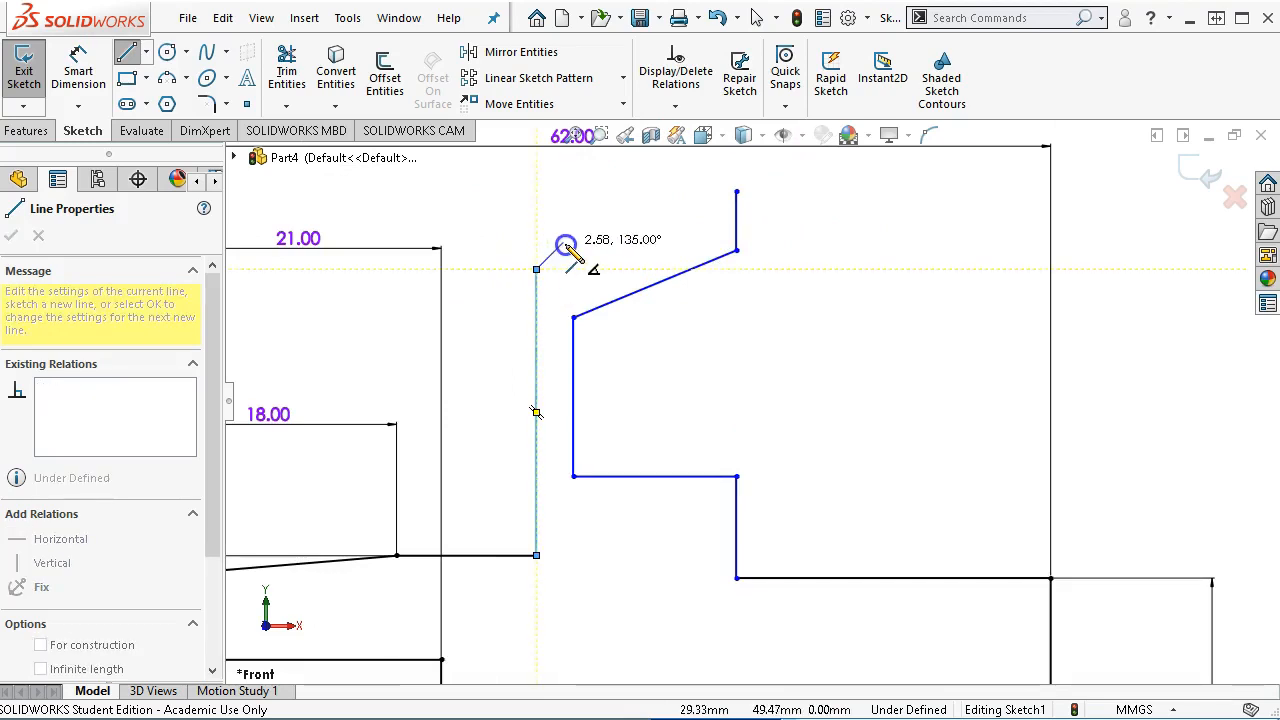
{"action": "left_click", "coordinate": [561, 243]}
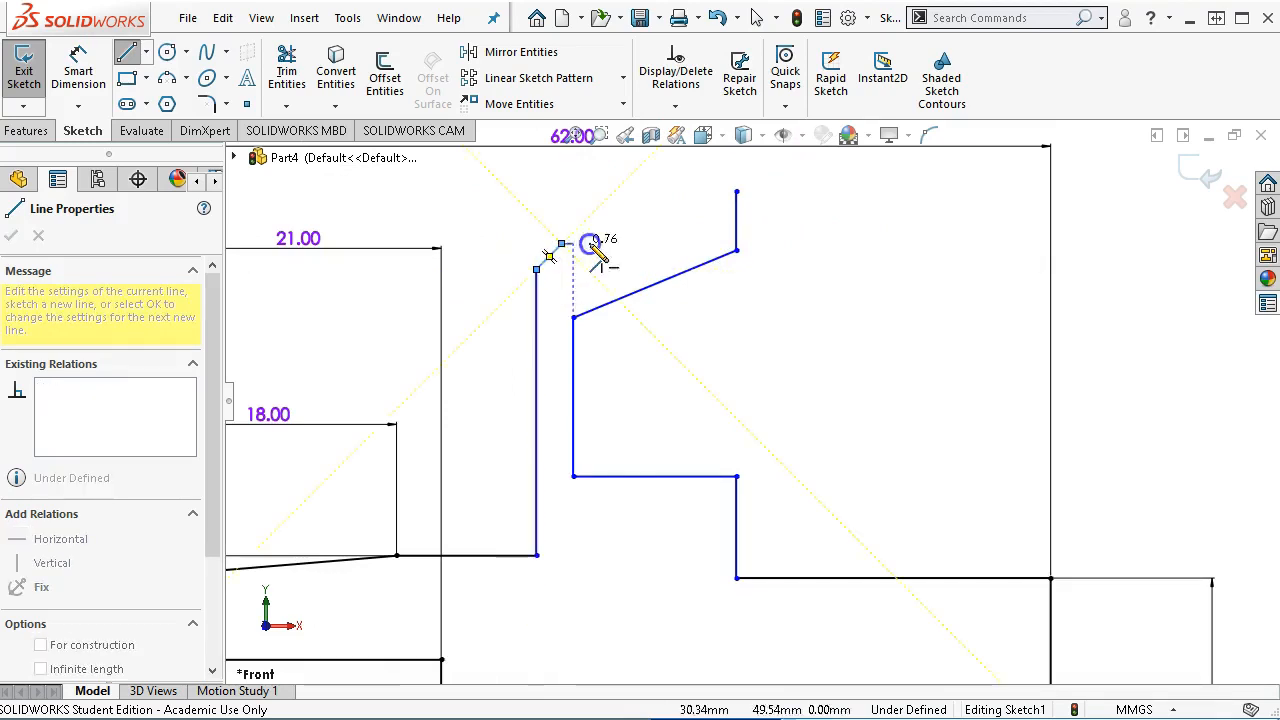
{"action": "left_click", "coordinate": [676, 236]}
{"action": "right_click", "coordinate": [849, 349]}
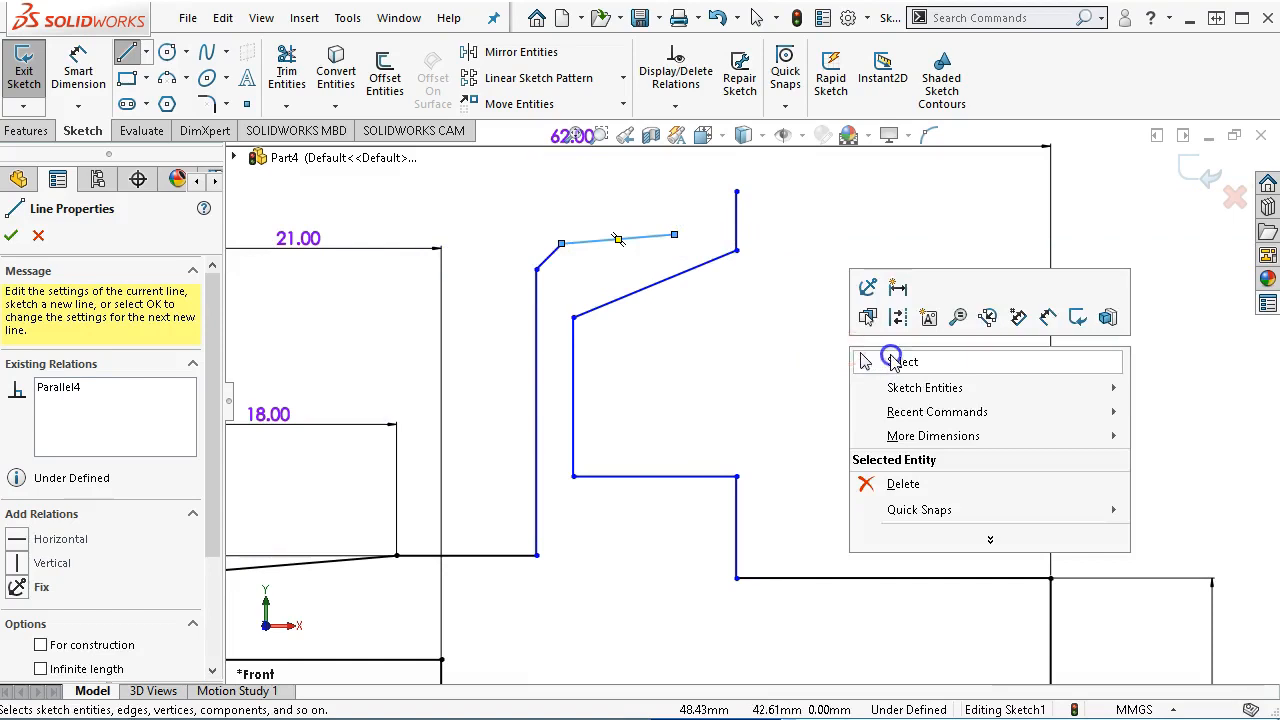
{"action": "left_click", "coordinate": [890, 356]}
Step: Make the nearly horizontal upper line horizontal and delete its conflicting parallel relation to the hub's slanted line
{"action": "left_click", "coordinate": [640, 238]}
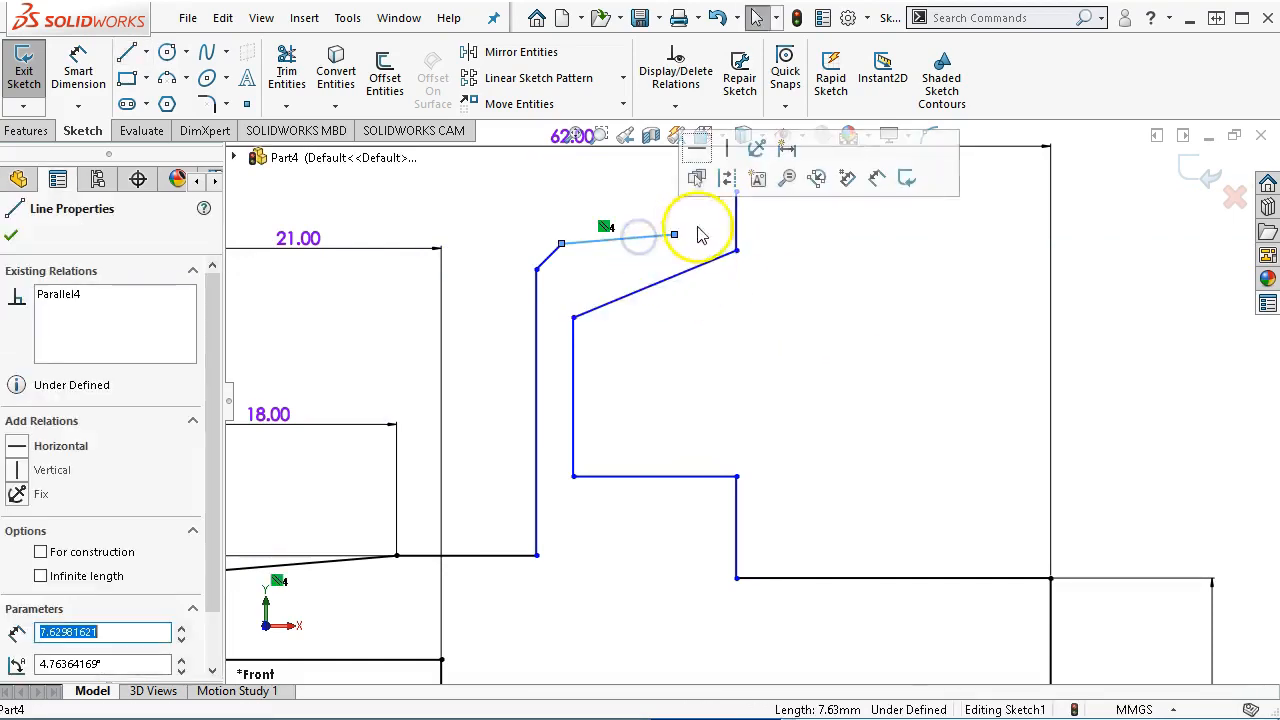
{"action": "left_click", "coordinate": [726, 193]}
{"action": "left_click", "coordinate": [788, 360]}
{"action": "scroll", "coordinate": [793, 366], "scroll_direction": "up", "scroll_amount": 3}
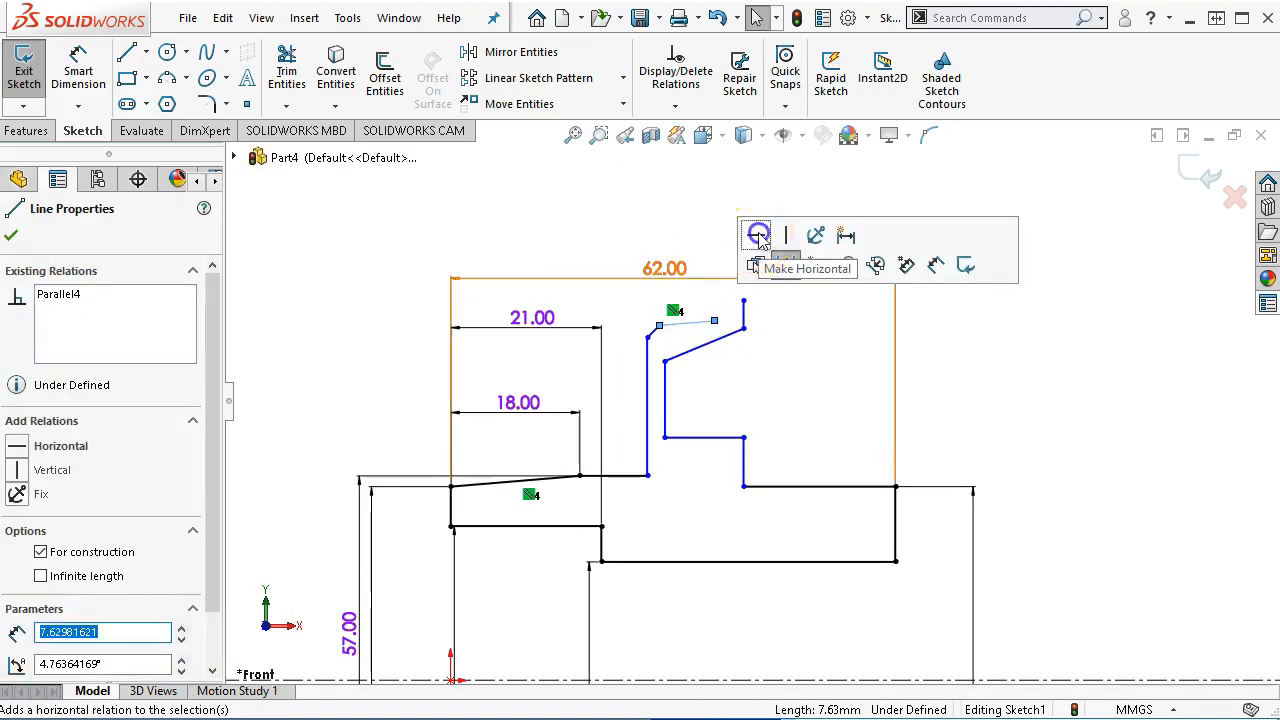
{"action": "left_click", "coordinate": [755, 235]}
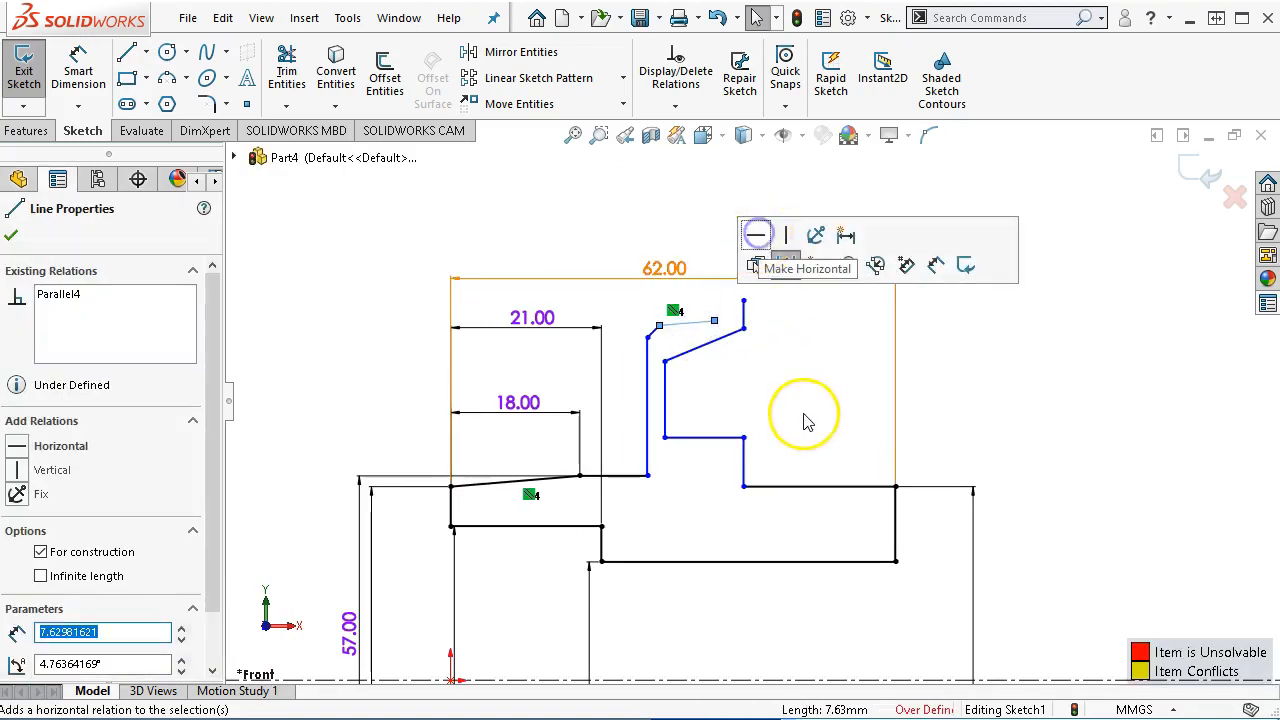
{"action": "left_click", "coordinate": [674, 312]}
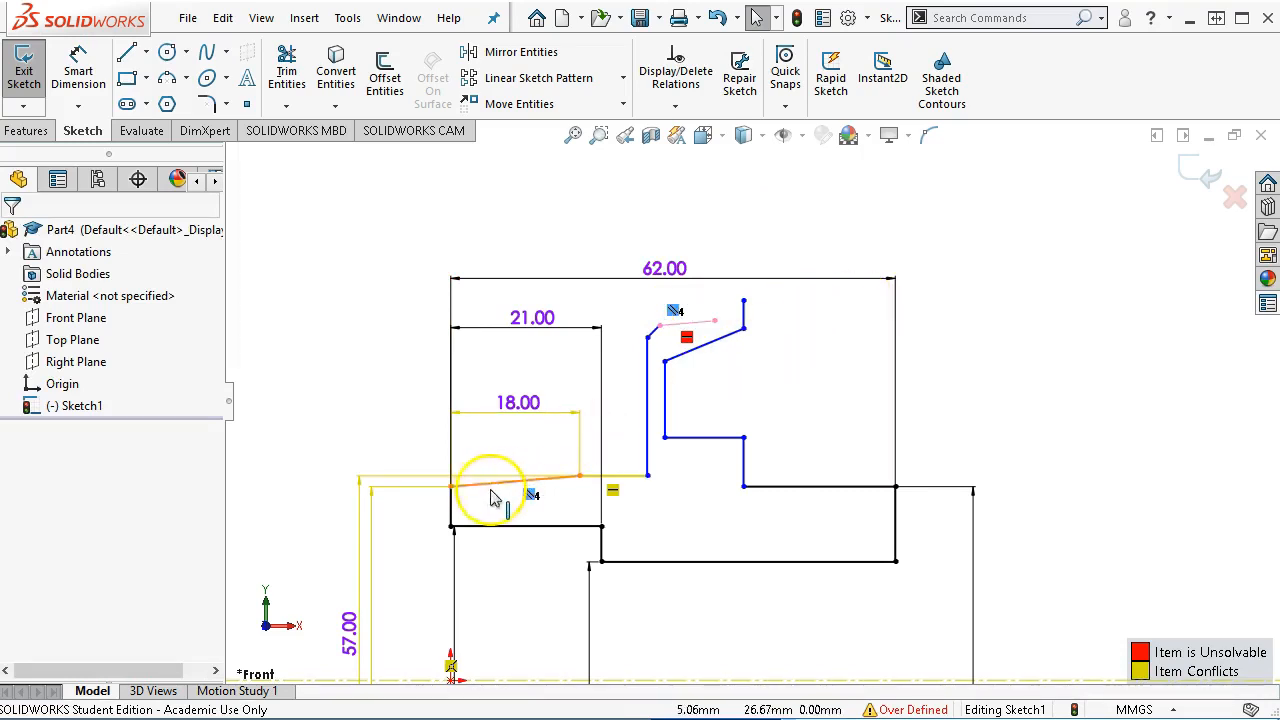
{"action": "key", "text": "Delete"}
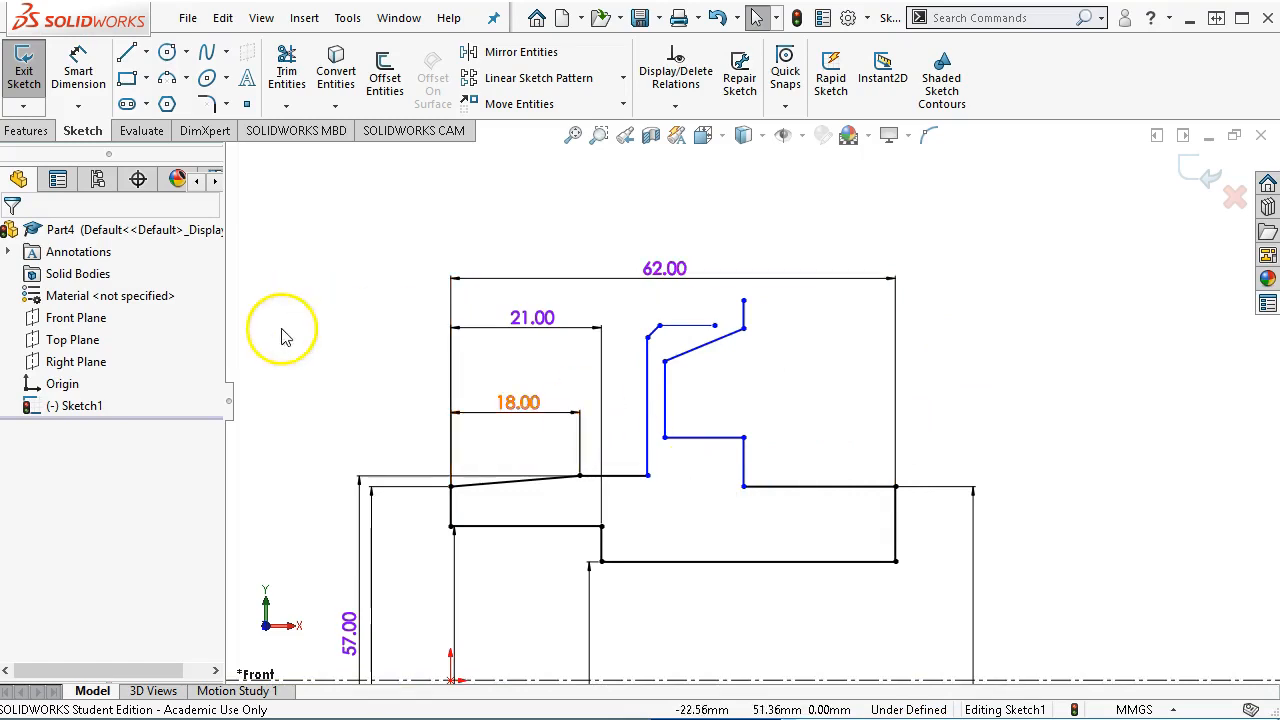
Step: Dimension the distance from the hub's outer vertical edge to the tall vertical line as 27 mm
{"action": "left_click", "coordinate": [78, 72]}
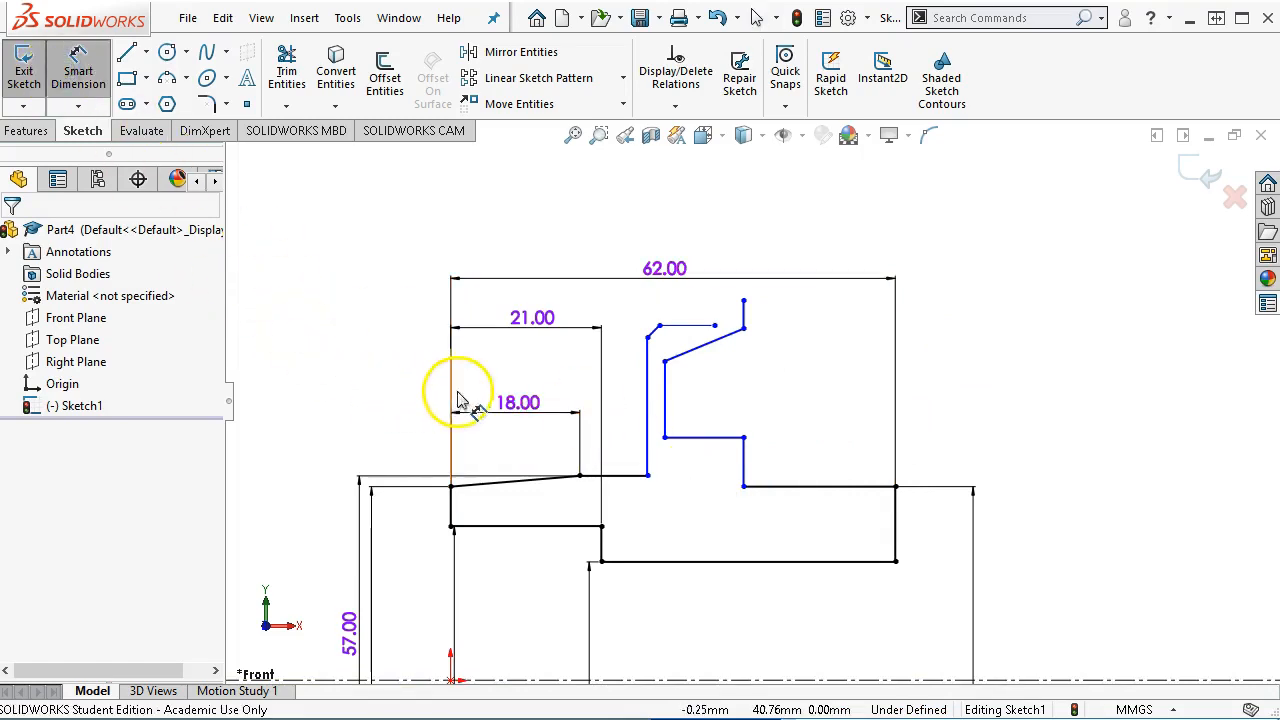
{"action": "left_click", "coordinate": [452, 512]}
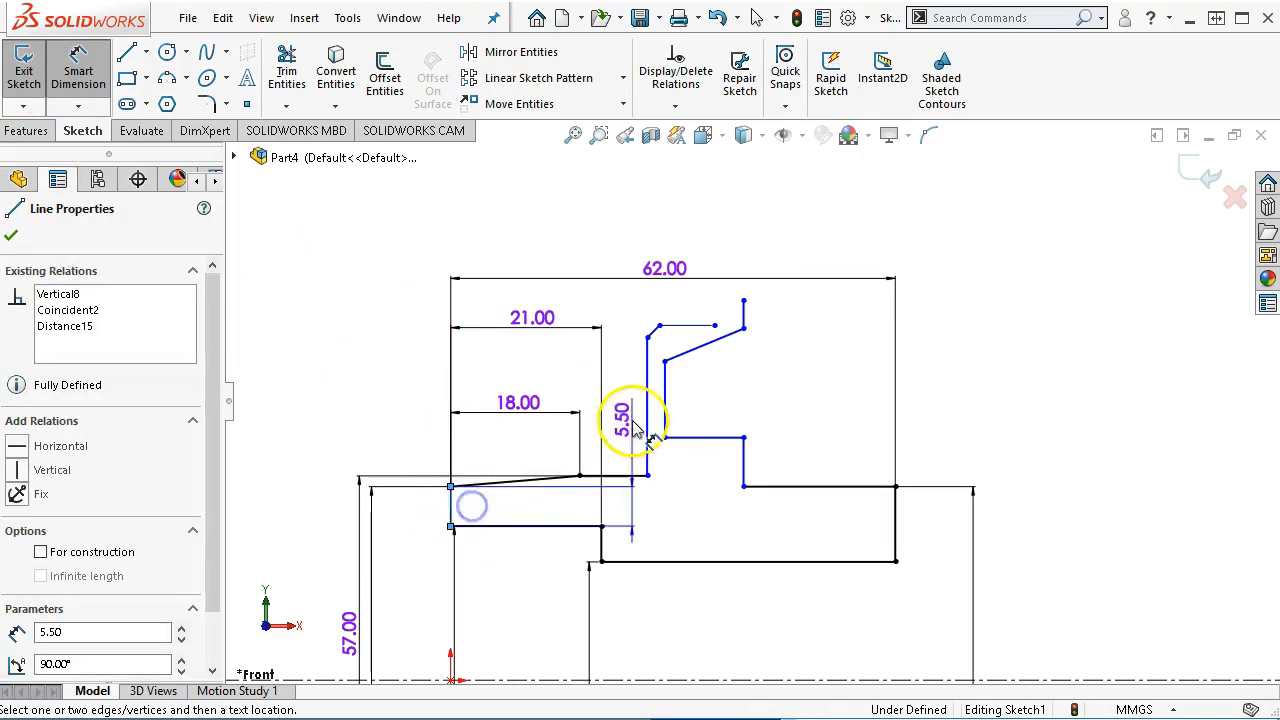
{"action": "left_click", "coordinate": [647, 410]}
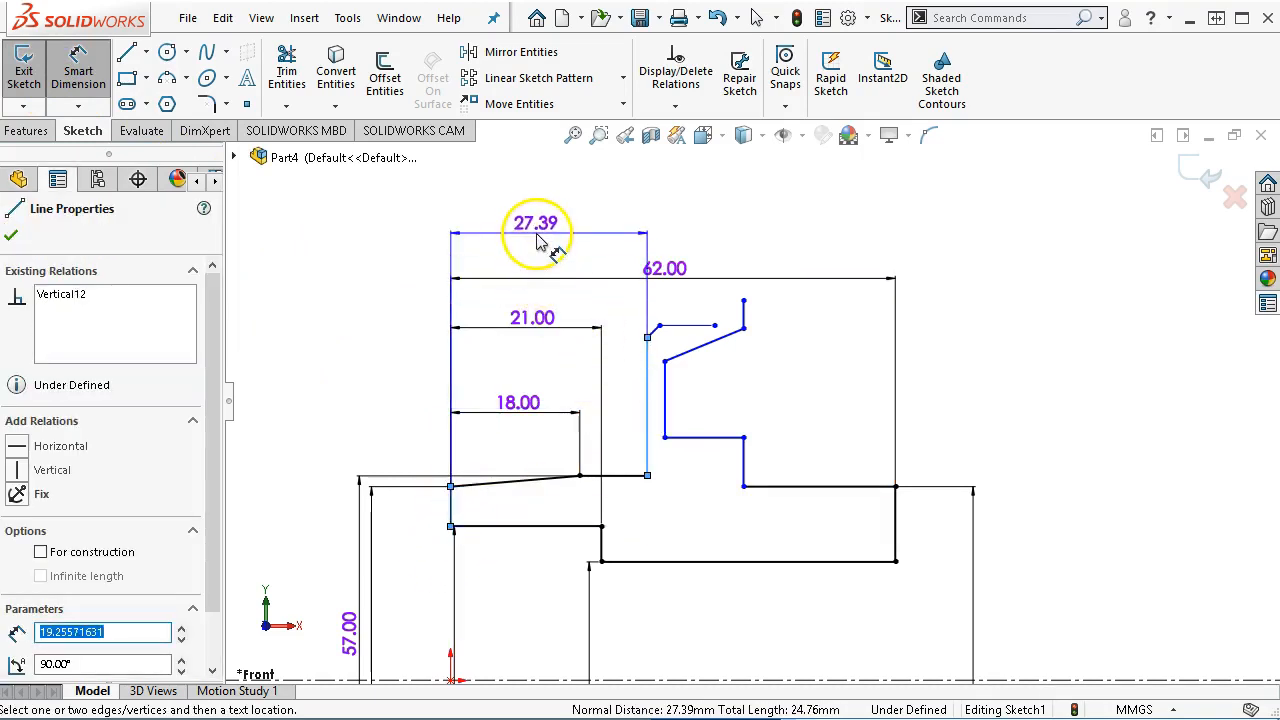
{"action": "left_click", "coordinate": [538, 232]}
{"action": "type", "text": "27"}
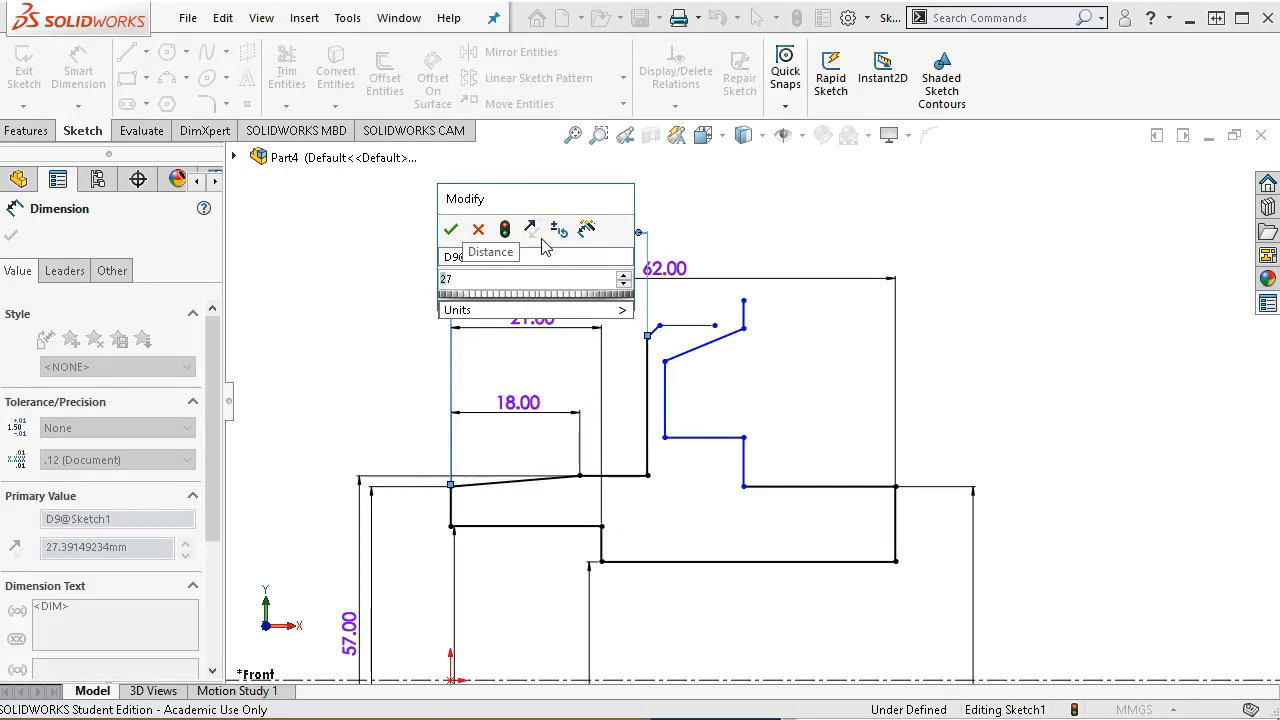
{"action": "key", "text": "Return"}
Step: Dimension the distance from the tall vertical line to the open end of the upper horizontal line as 16 mm, then leave dimensioning
{"action": "left_click", "coordinate": [645, 368]}
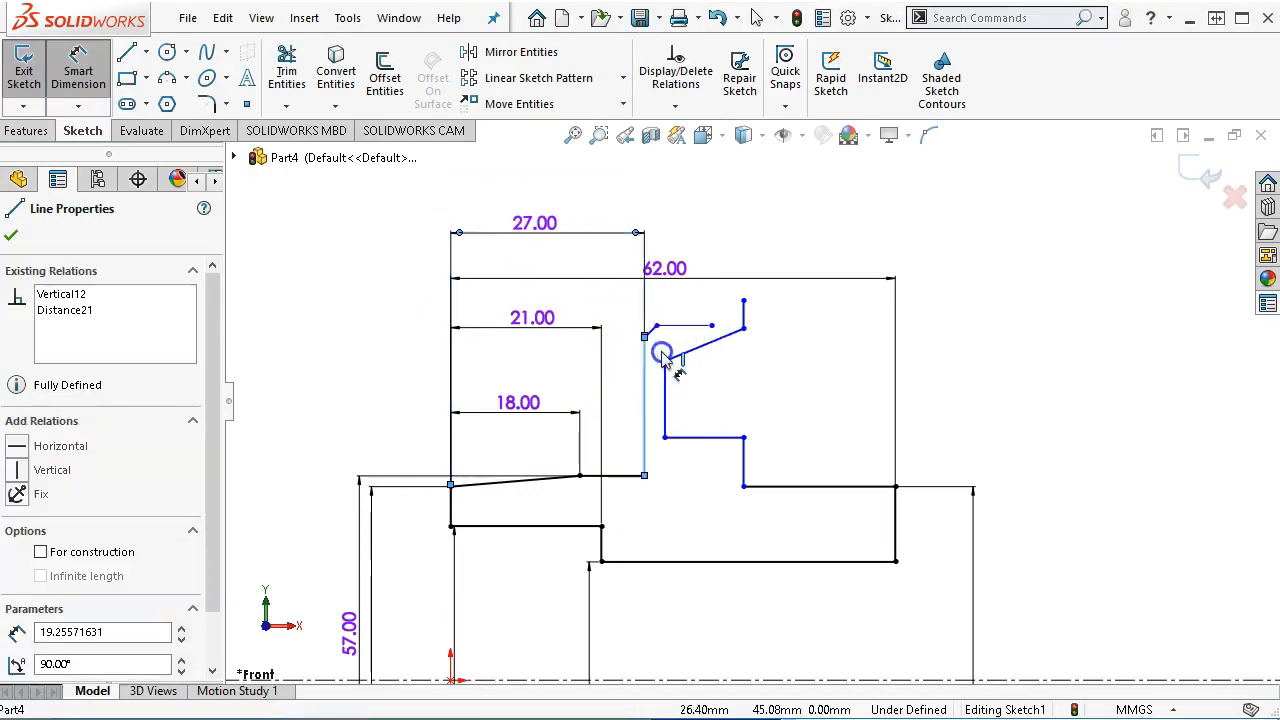
{"action": "left_click", "coordinate": [711, 325]}
{"action": "left_click", "coordinate": [670, 206]}
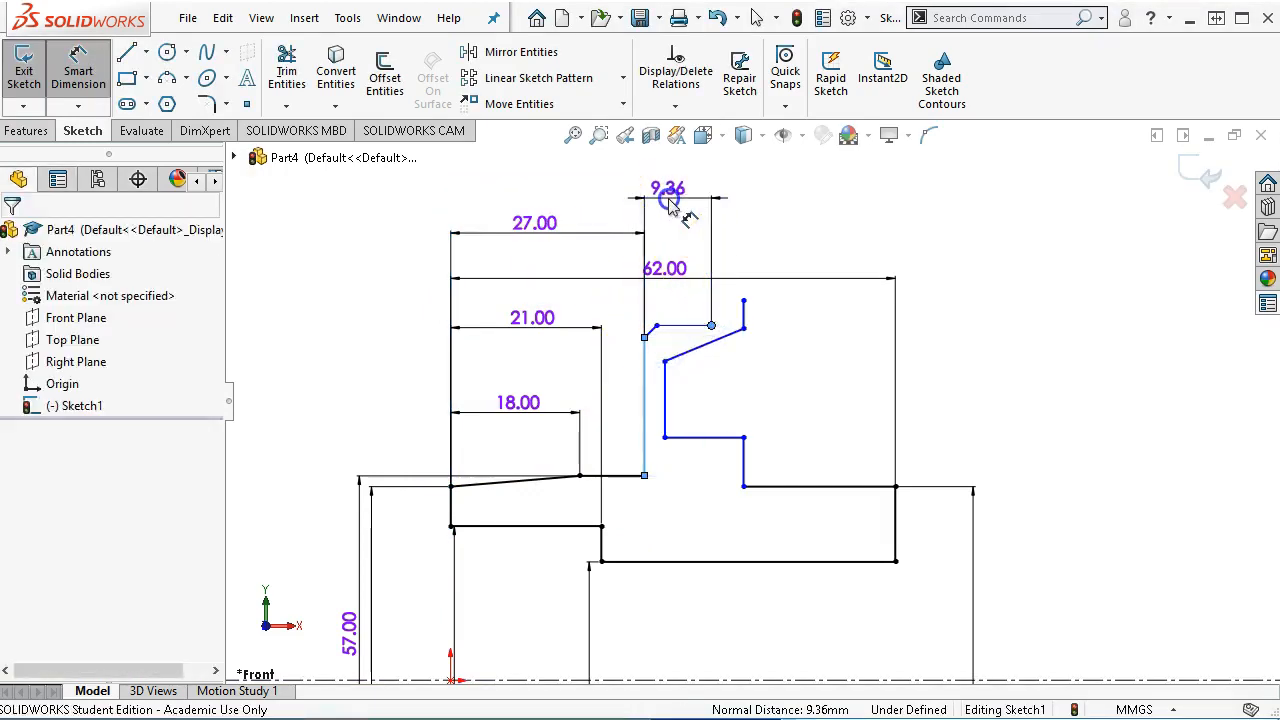
{"action": "key", "text": "Return"}
{"action": "type", "text": "16"}
{"action": "key", "text": "Return"}
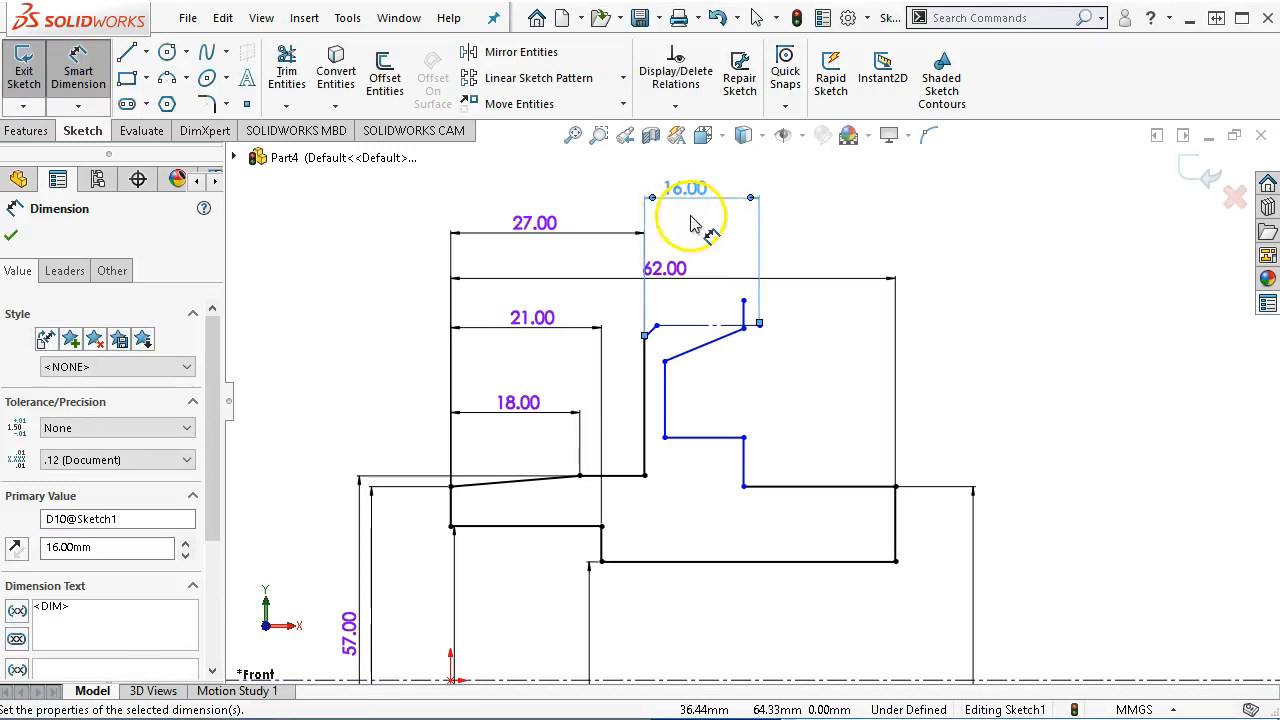
{"action": "right_click", "coordinate": [915, 279]}
{"action": "left_click", "coordinate": [968, 330]}
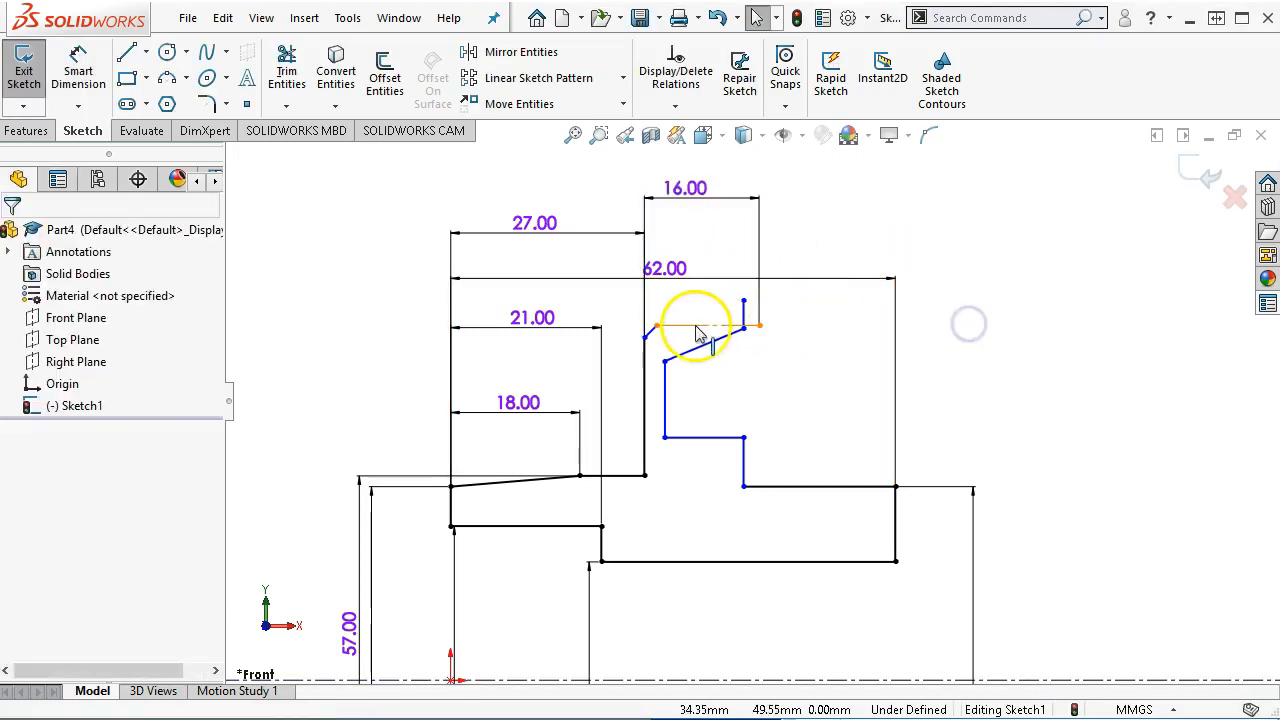
Step: Change the upper horizontal line from construction geometry back to a regular profile line
{"action": "left_click", "coordinate": [700, 325]}
{"action": "left_click", "coordinate": [40, 552]}
{"action": "left_click", "coordinate": [40, 552]}
{"action": "left_click", "coordinate": [1050, 343]}
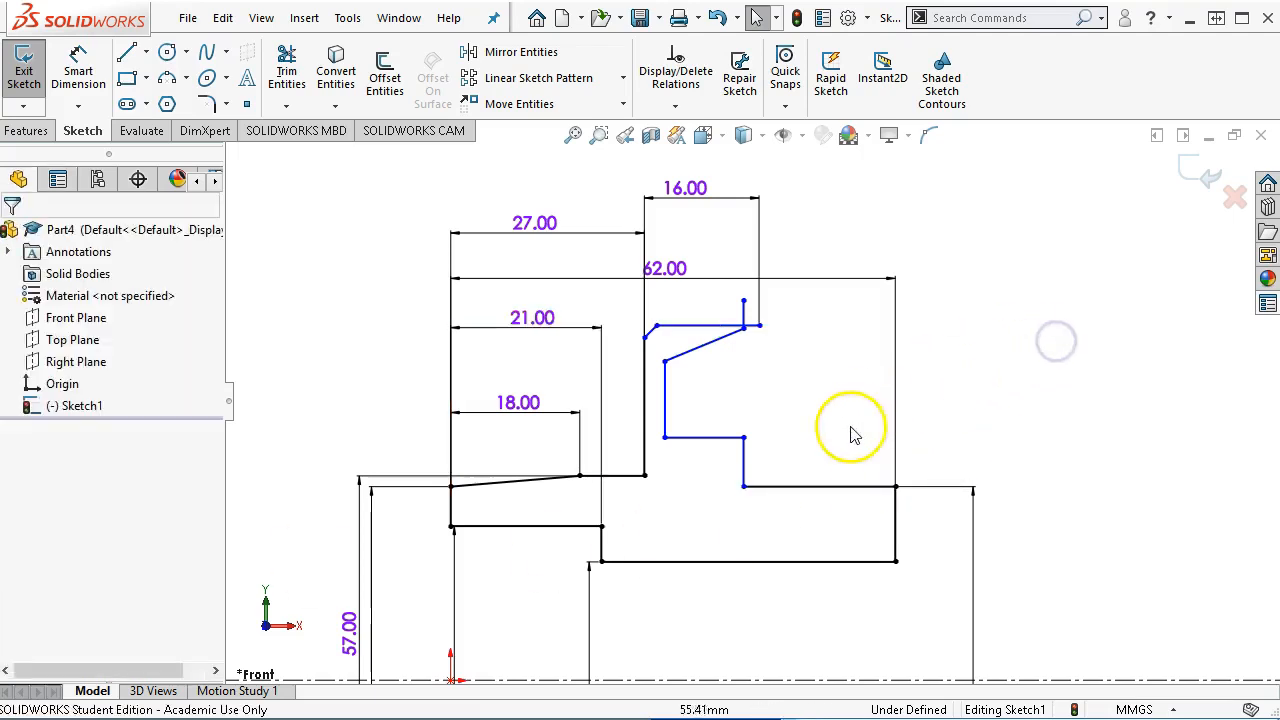
Step: Pull the free stepped contour's corners away from the 16 mm upper line and move the 62 mm dimension above the others
{"action": "left_click_drag", "start_coordinate": [746, 491], "coordinate": [837, 490]}
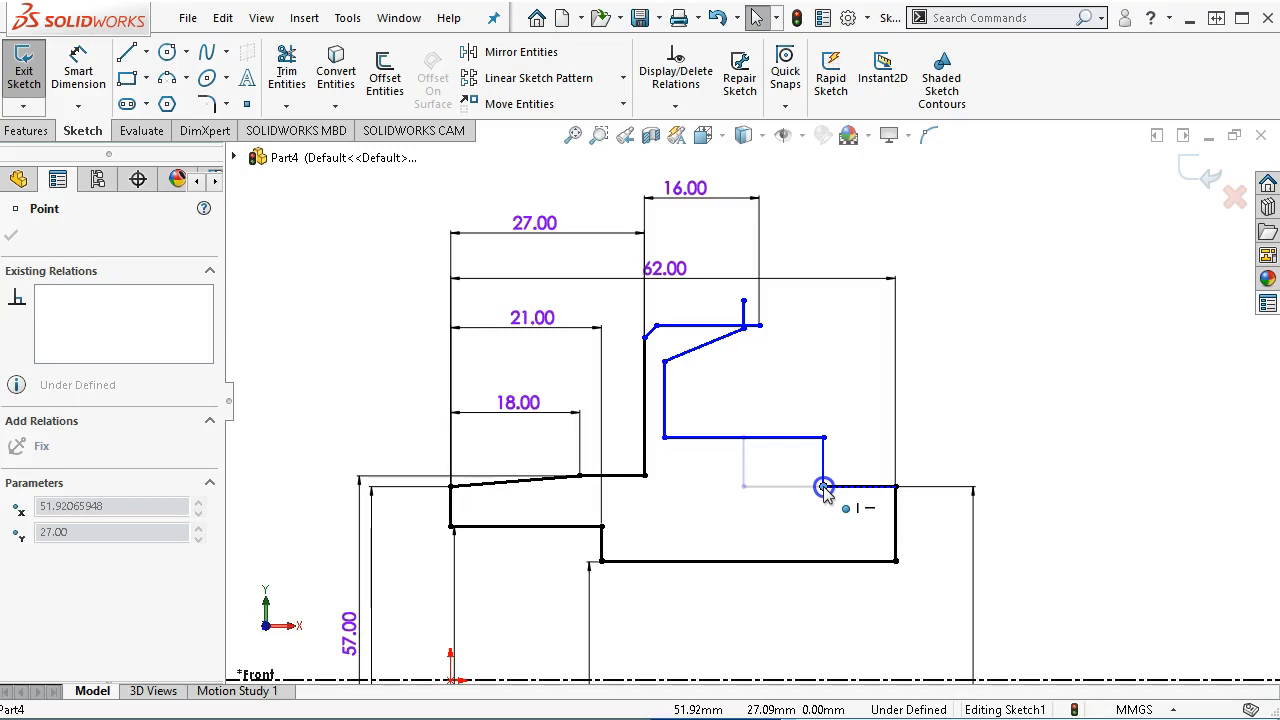
{"action": "left_click_drag", "start_coordinate": [824, 489], "coordinate": [823, 488]}
{"action": "left_click_drag", "start_coordinate": [666, 438], "coordinate": [718, 458]}
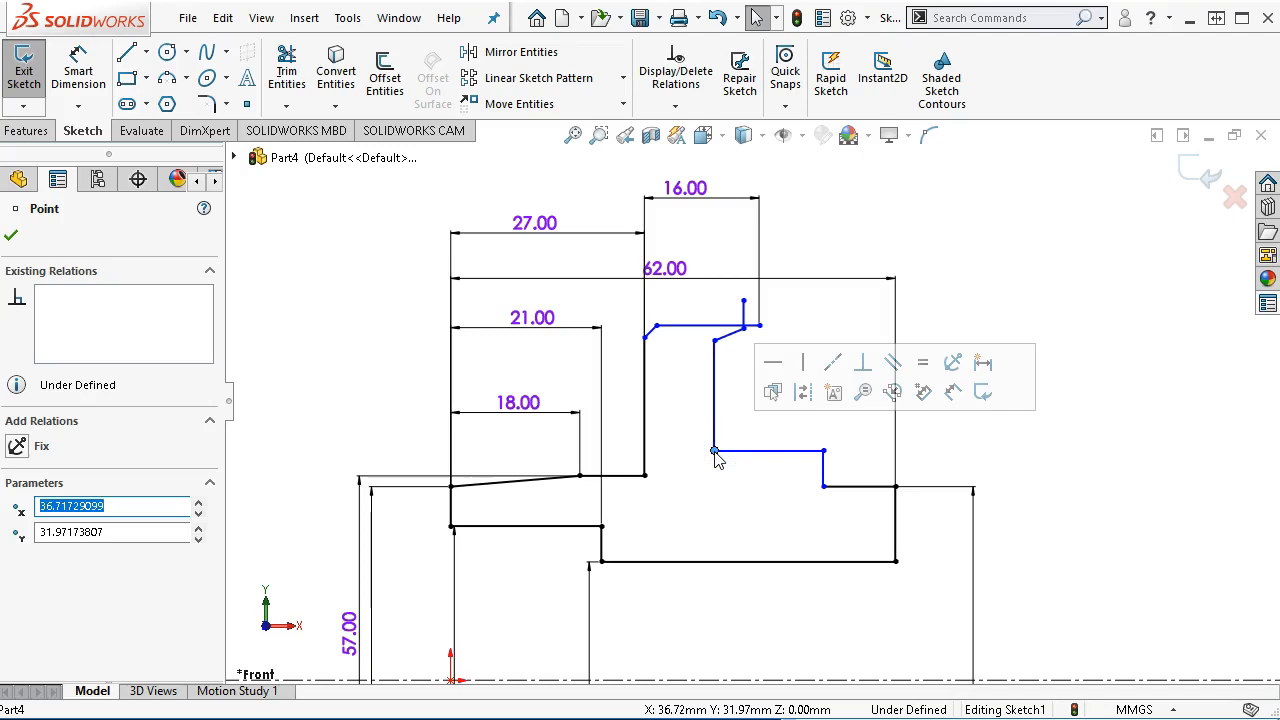
{"action": "left_click_drag", "start_coordinate": [744, 328], "coordinate": [737, 375]}
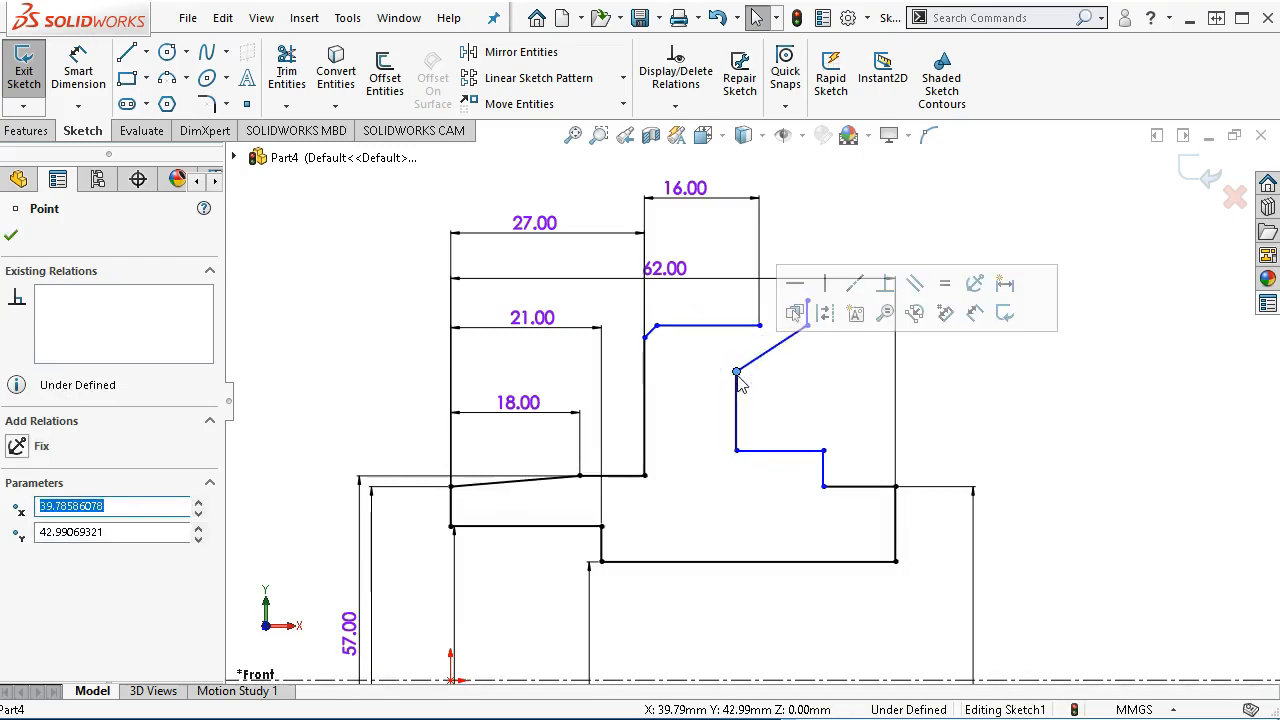
{"action": "left_click_drag", "start_coordinate": [666, 269], "coordinate": [668, 199]}
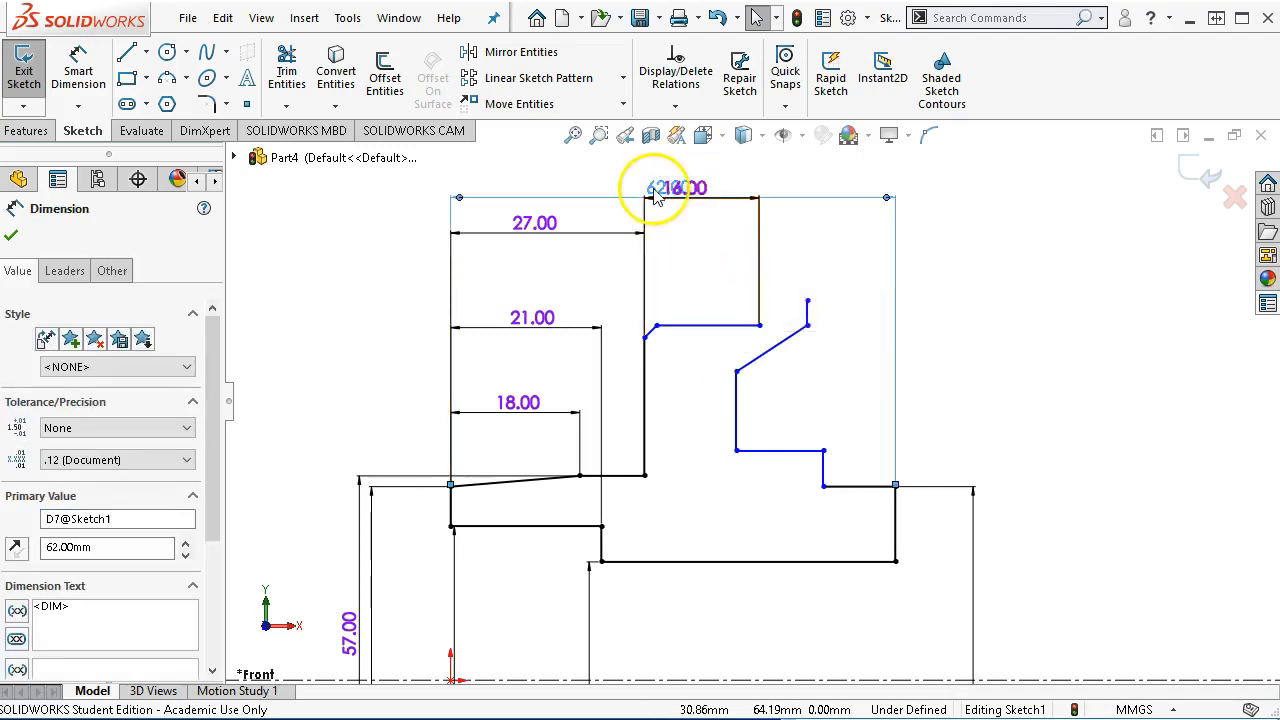
{"action": "left_click_drag", "start_coordinate": [640, 155], "coordinate": [642, 156]}
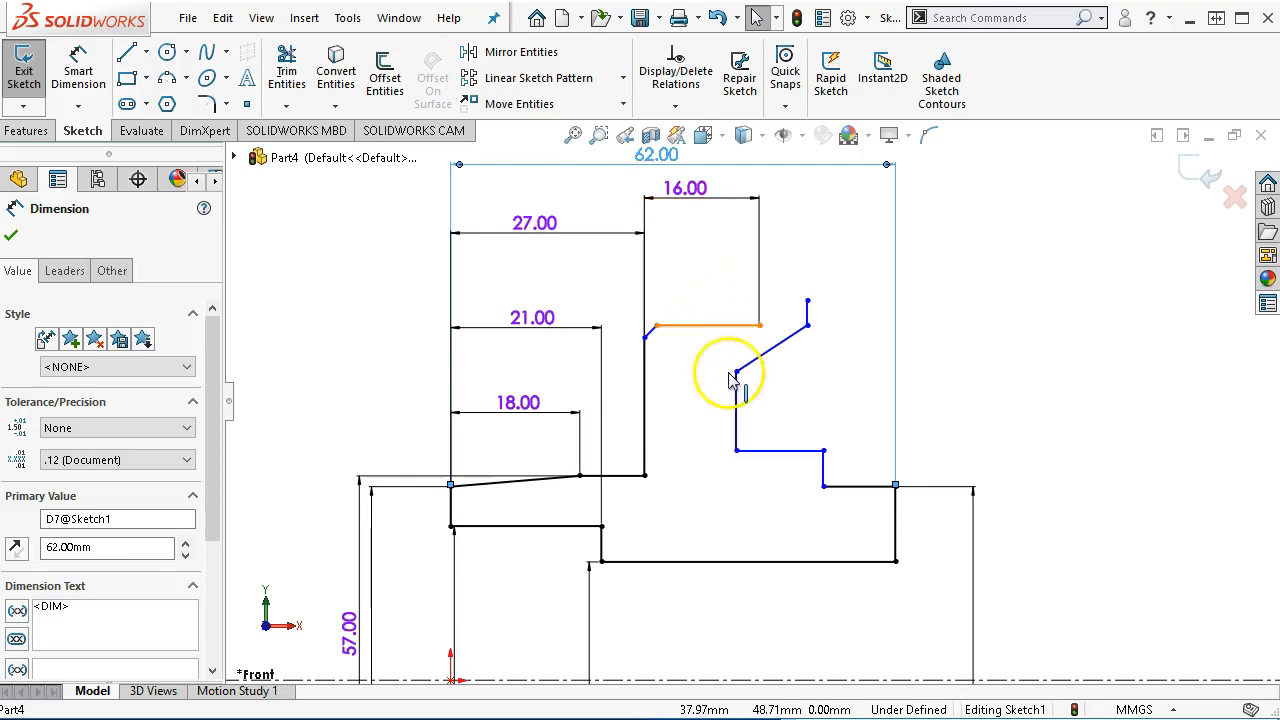
Step: Extend the free contour from its upper end with a horizontal line, a steep angled line about 15 mm long, and a vertical line about 3 mm long
{"action": "scroll", "coordinate": [762, 472], "scroll_direction": "up", "scroll_amount": 2}
{"action": "scroll", "coordinate": [813, 338], "scroll_direction": "down", "scroll_amount": 2}
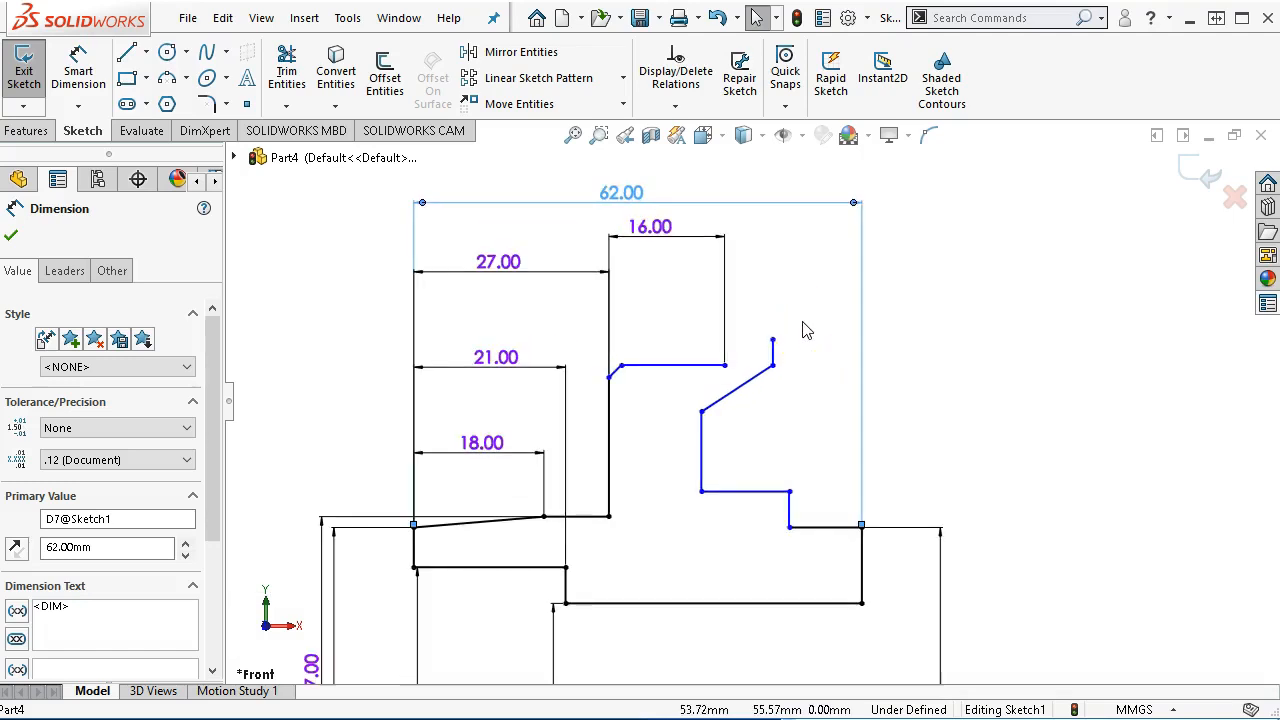
{"action": "left_click", "coordinate": [129, 54]}
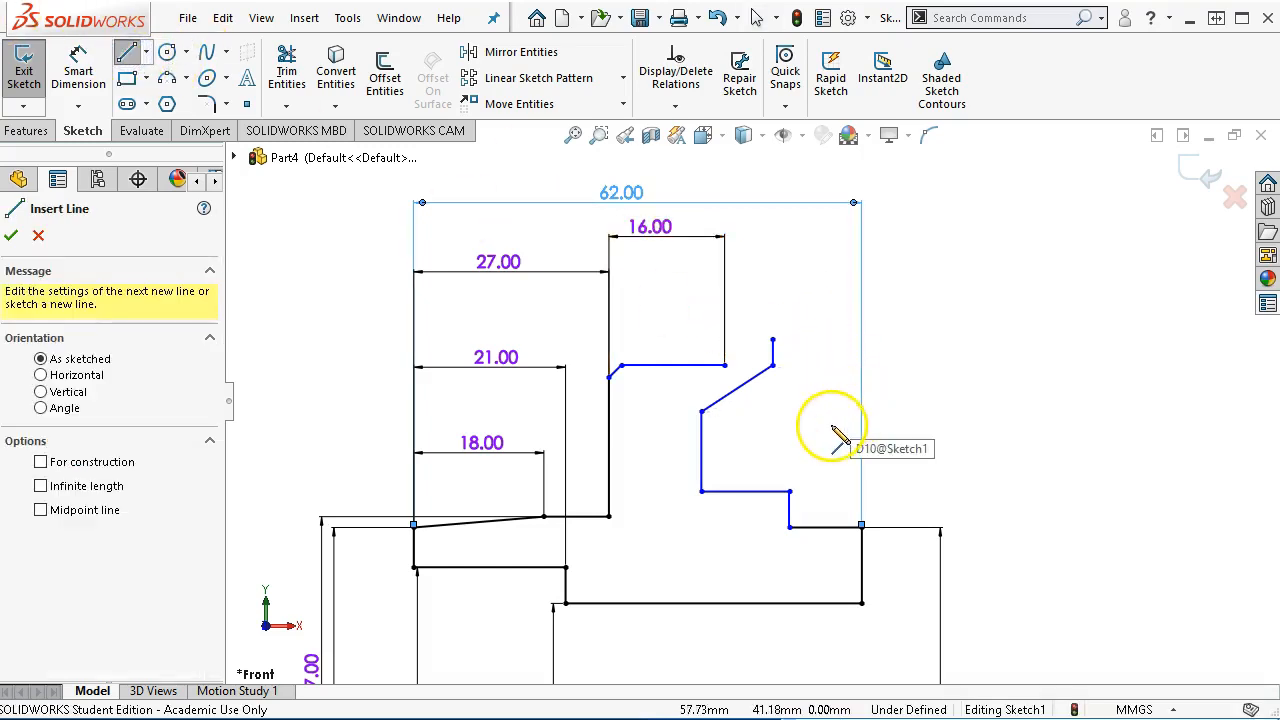
{"action": "left_click", "coordinate": [773, 342]}
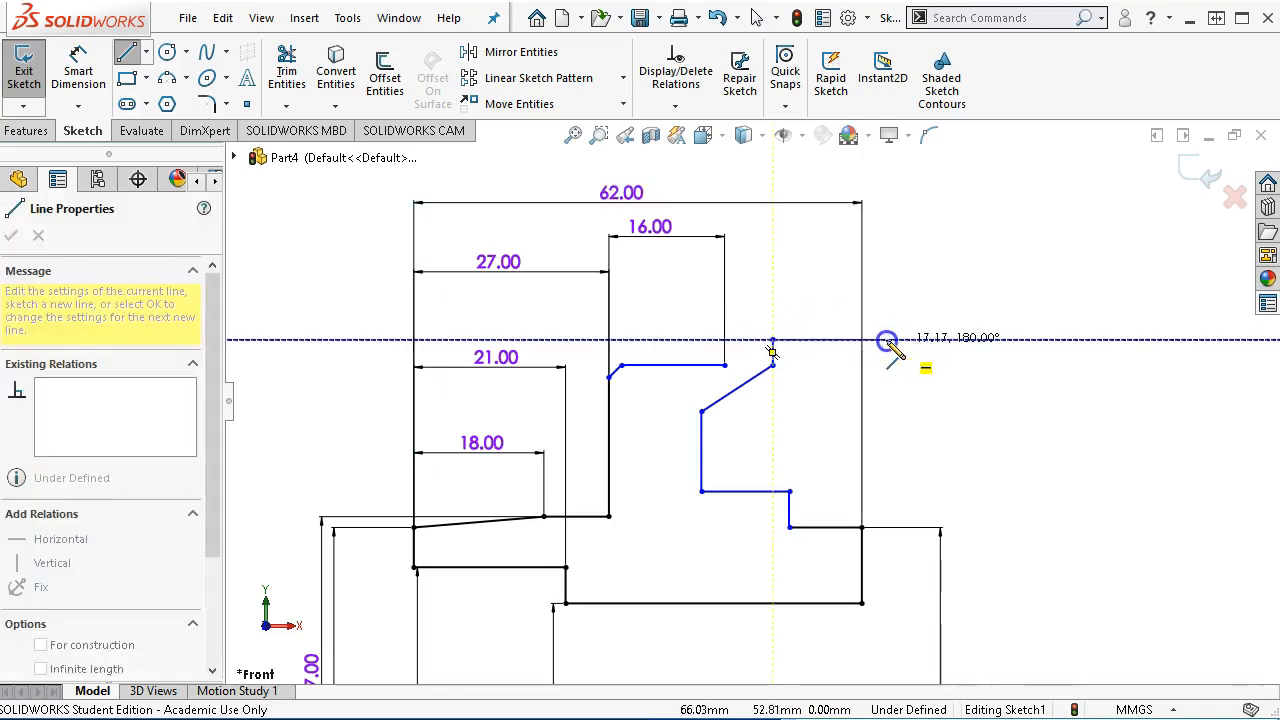
{"action": "left_click", "coordinate": [883, 340]}
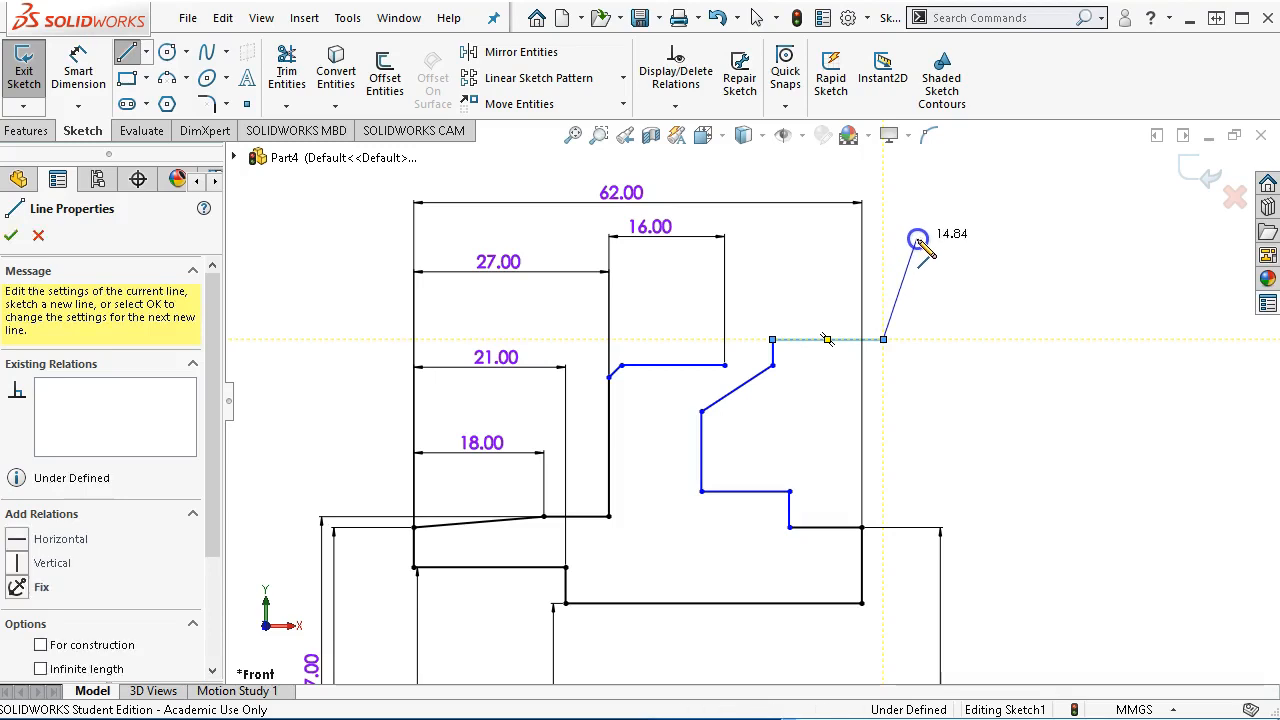
{"action": "left_click", "coordinate": [917, 238]}
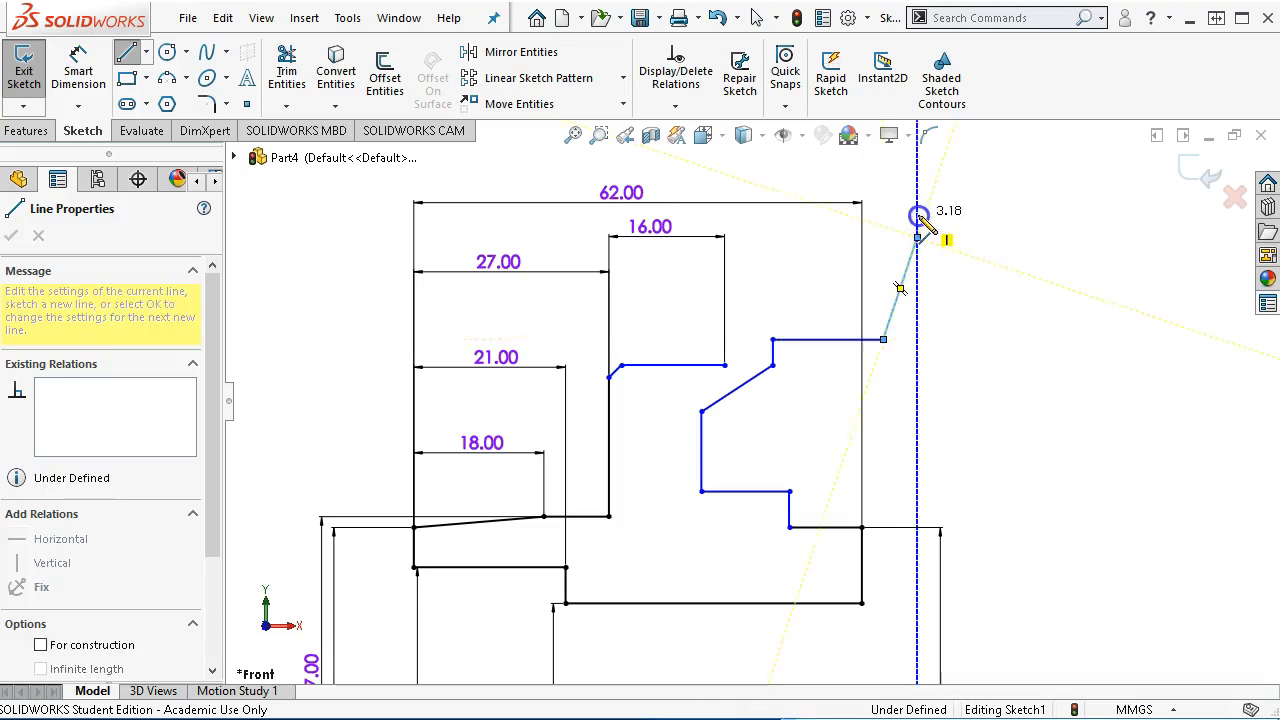
{"action": "double_click", "coordinate": [918, 216]}
{"action": "right_click", "coordinate": [979, 244]}
{"action": "left_click", "coordinate": [1027, 256]}
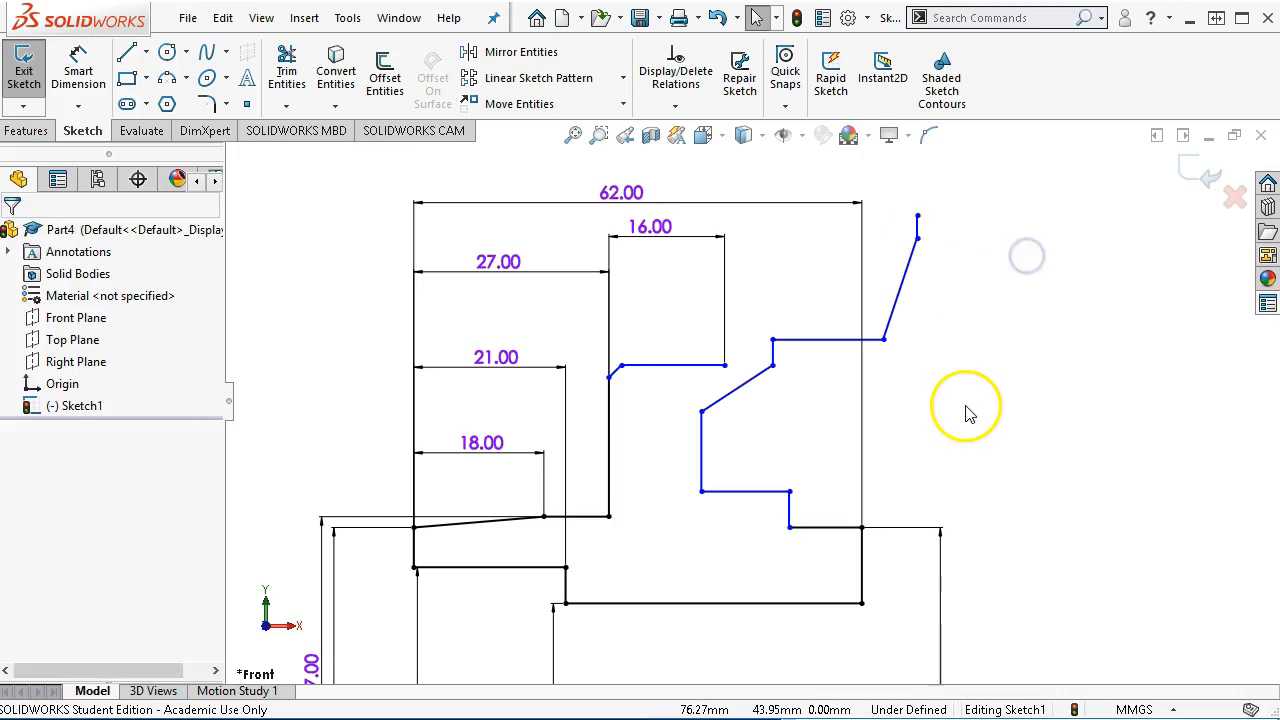
Step: Dimension the horizontal distance from the profile's short left end line to the outermost upper vertical line as 78 mm
{"action": "scroll", "coordinate": [967, 412], "scroll_direction": "up", "scroll_amount": 2}
{"action": "left_click", "coordinate": [79, 58]}
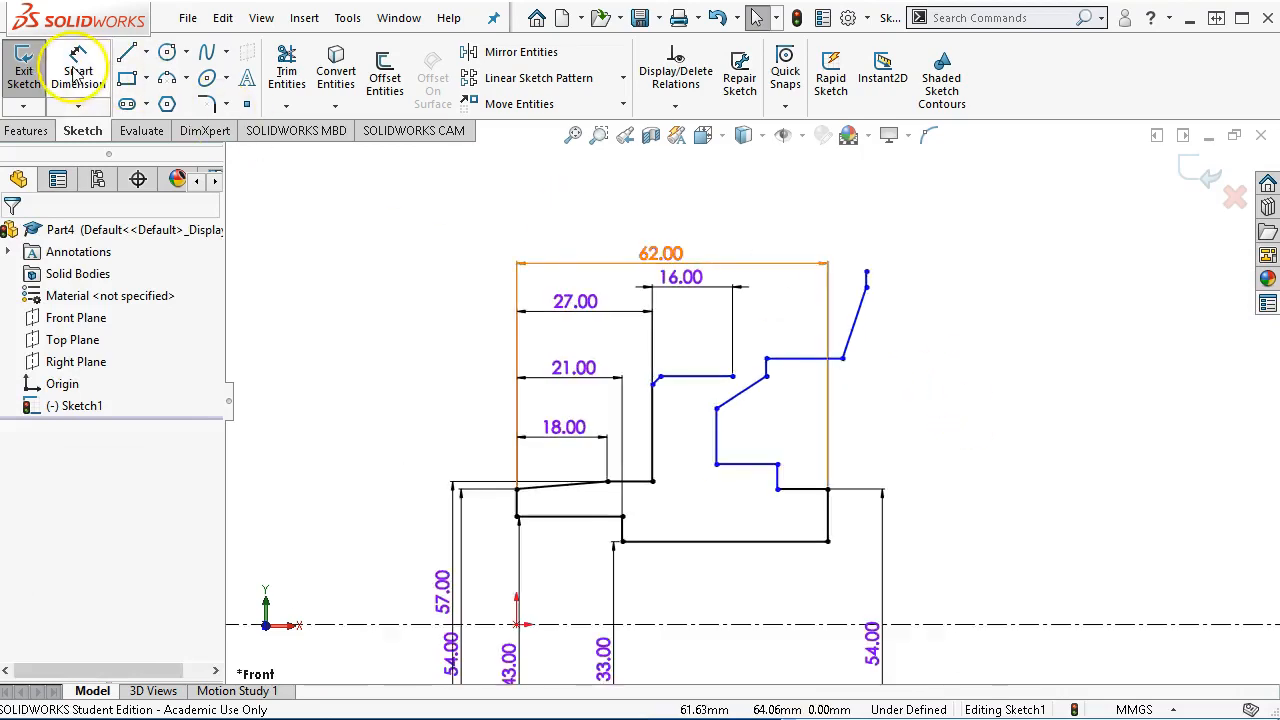
{"action": "scroll", "coordinate": [987, 318], "scroll_direction": "down", "scroll_amount": 1}
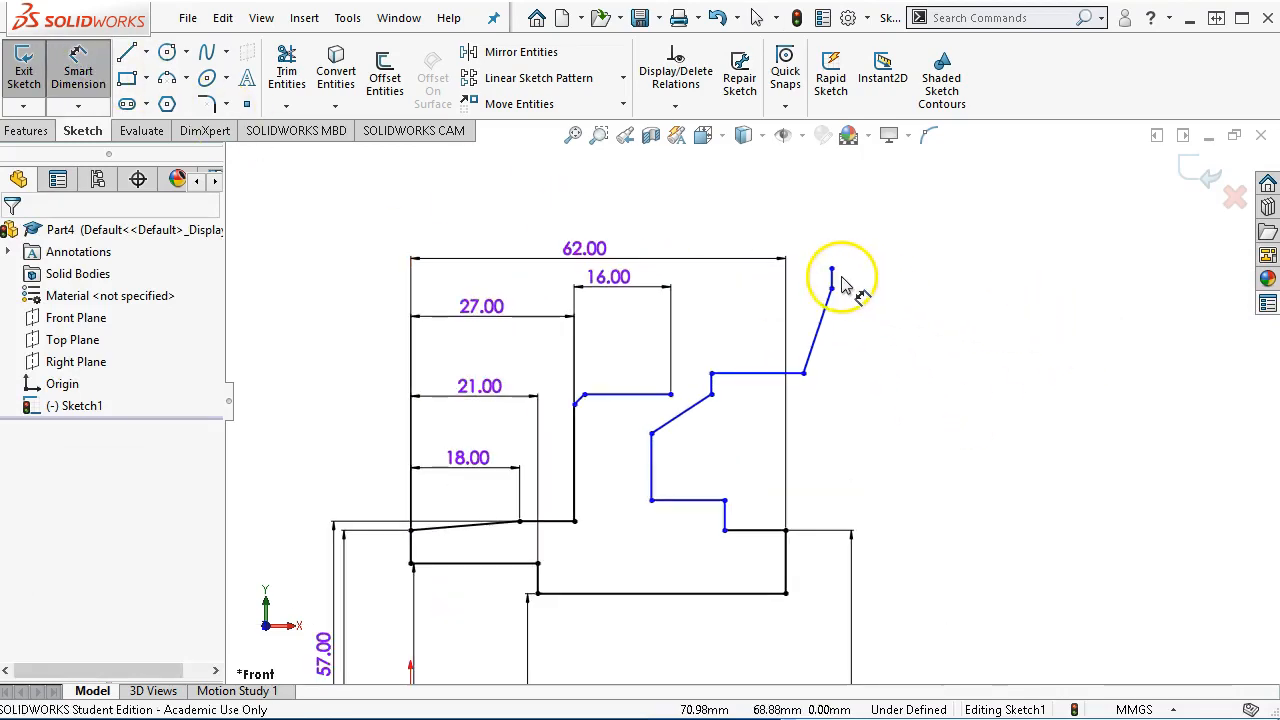
{"action": "left_click", "coordinate": [831, 280]}
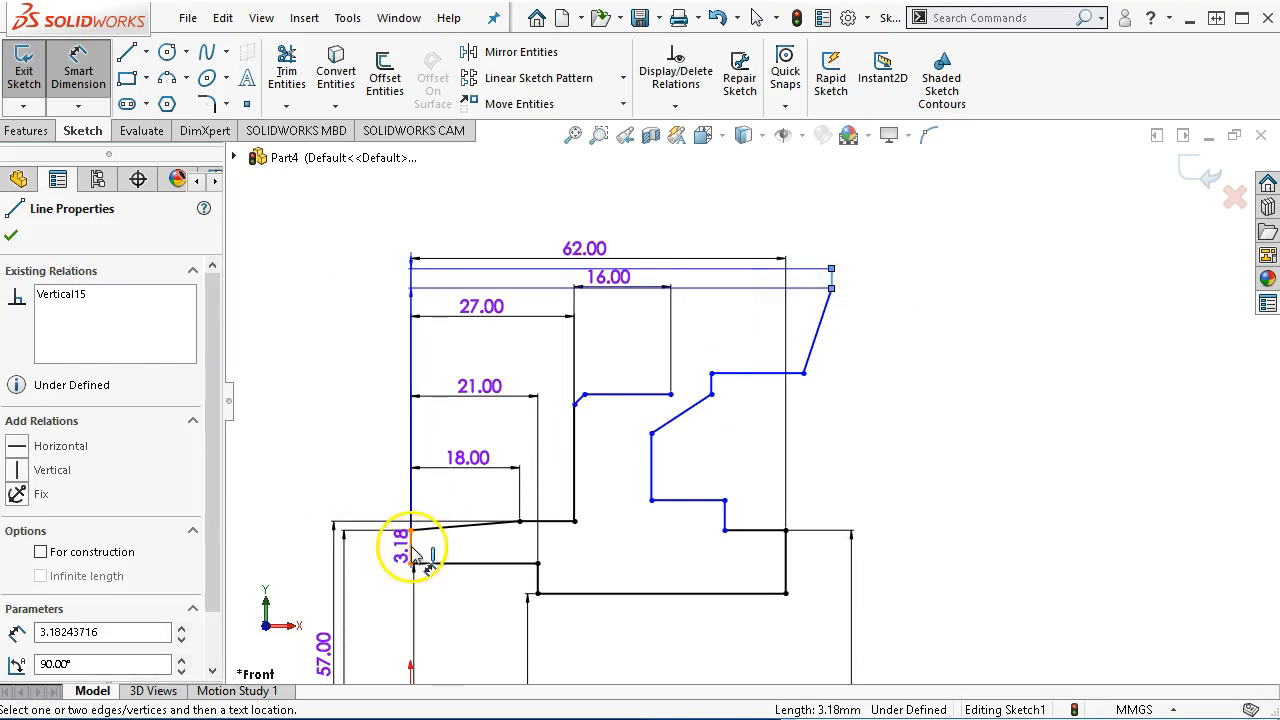
{"action": "left_click", "coordinate": [412, 548]}
{"action": "left_click", "coordinate": [590, 200]}
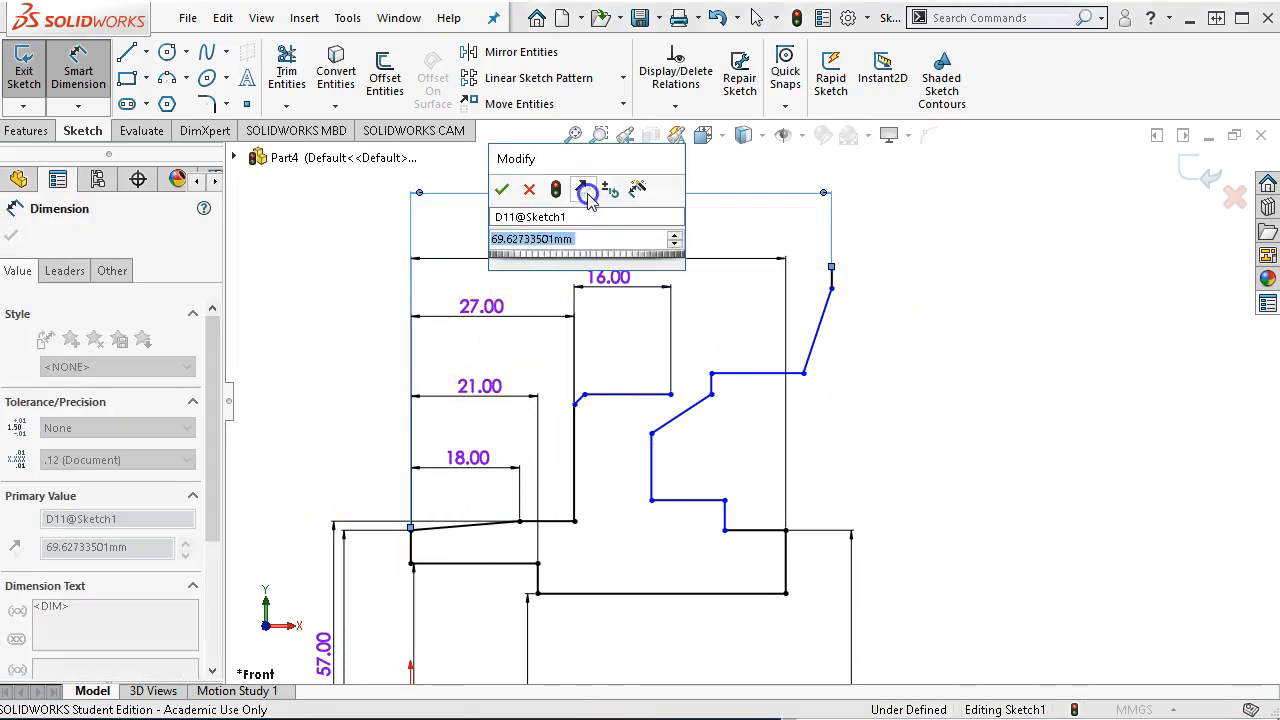
{"action": "type", "text": "78"}
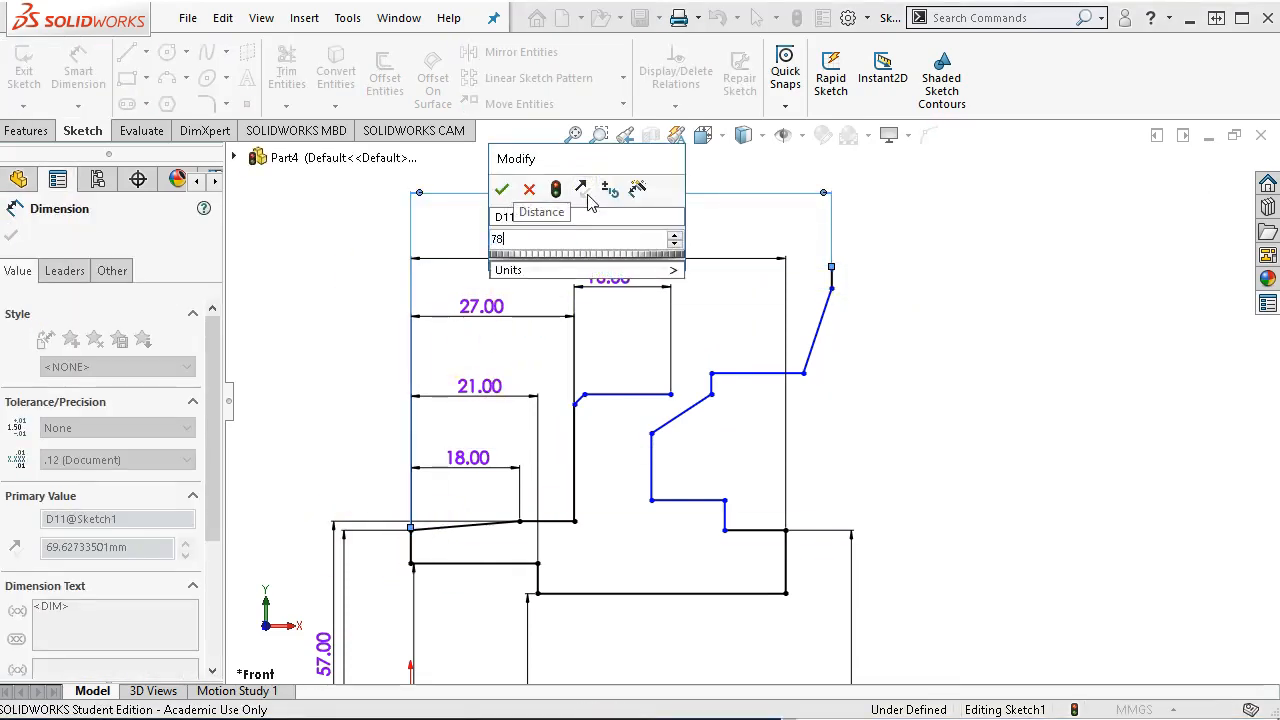
{"action": "key", "text": "Return"}
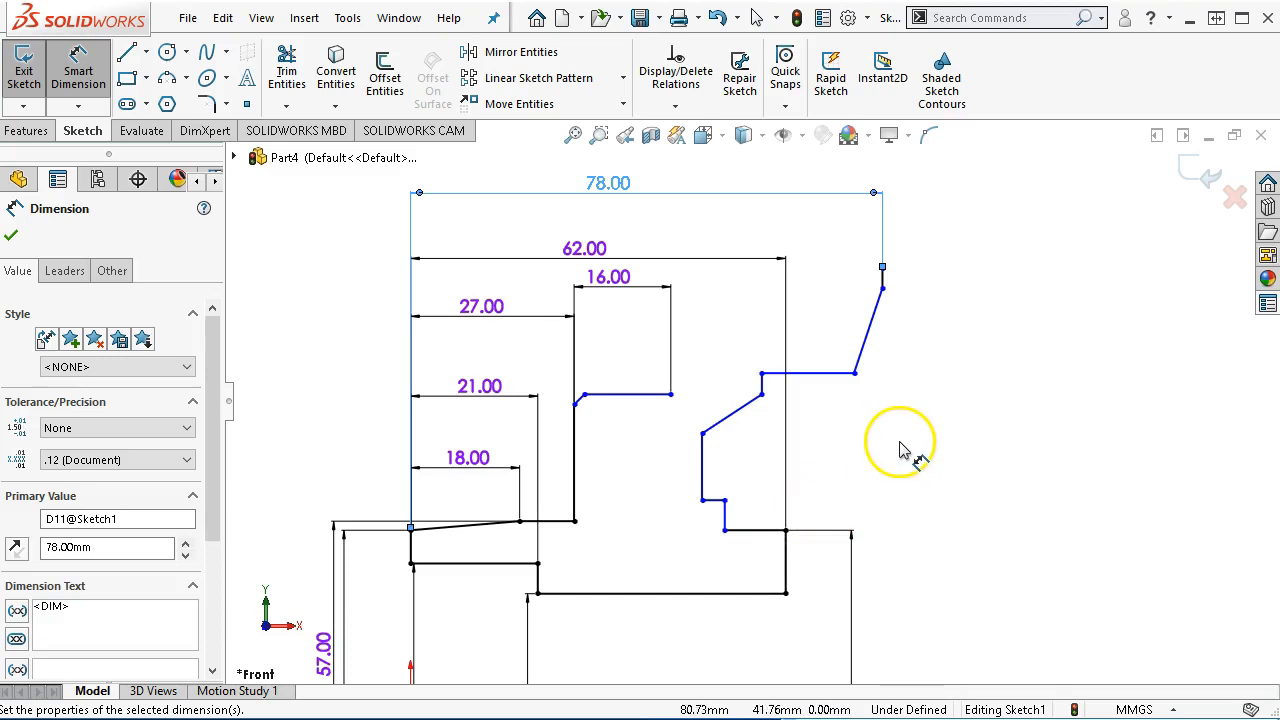
Step: Dimension the horizontal distance between the short vertical line above the sloped segment and the outermost vertical line as 29 mm
{"action": "scroll", "coordinate": [898, 450], "scroll_direction": "down", "scroll_amount": 2}
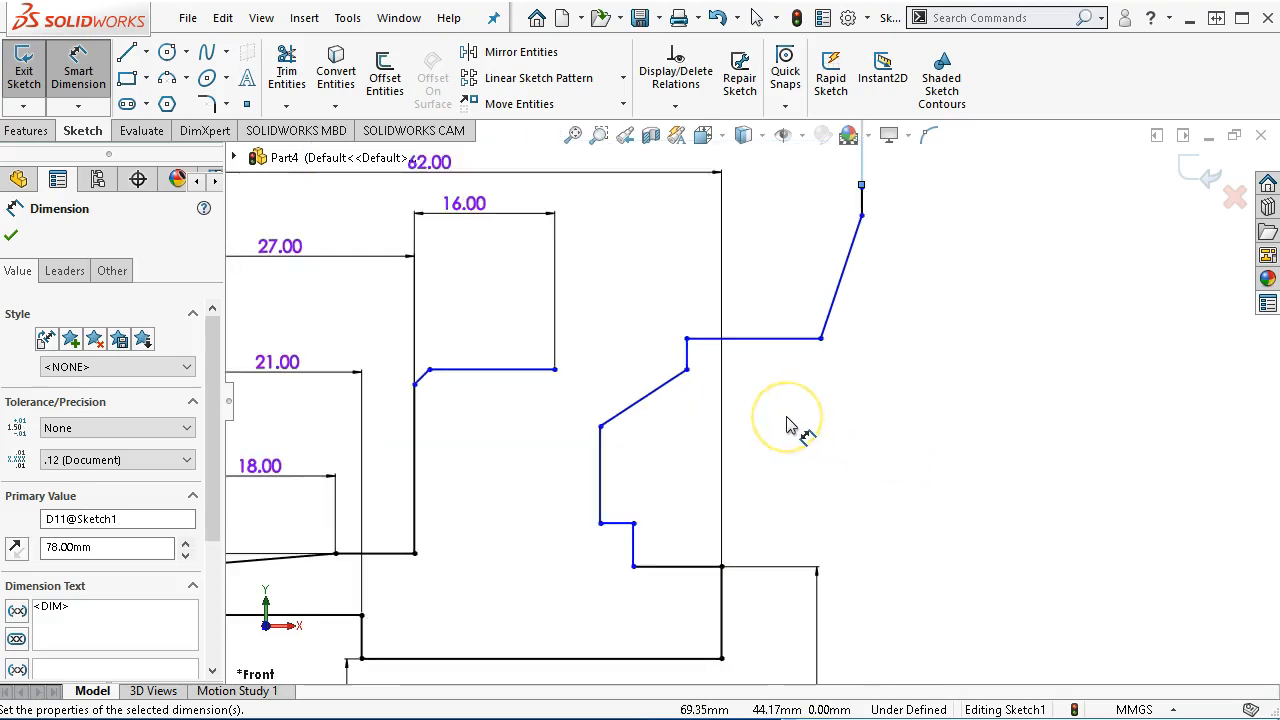
{"action": "left_click", "coordinate": [687, 353]}
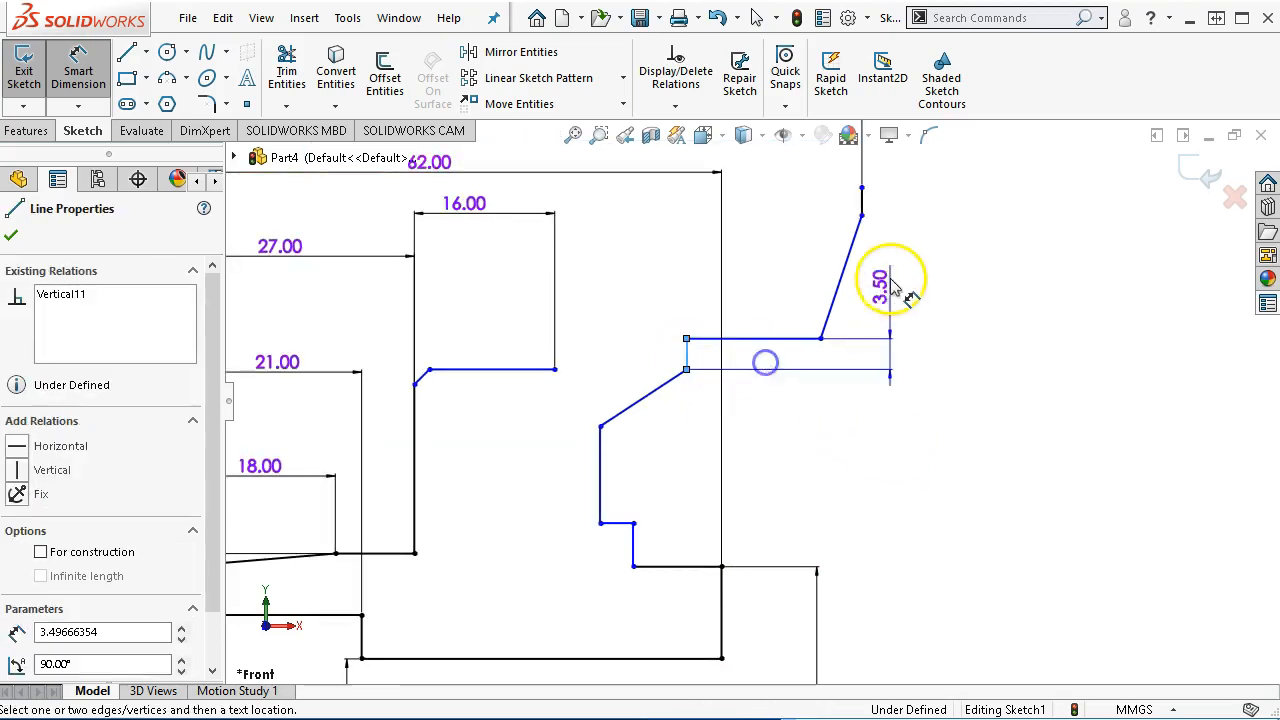
{"action": "left_click", "coordinate": [864, 201]}
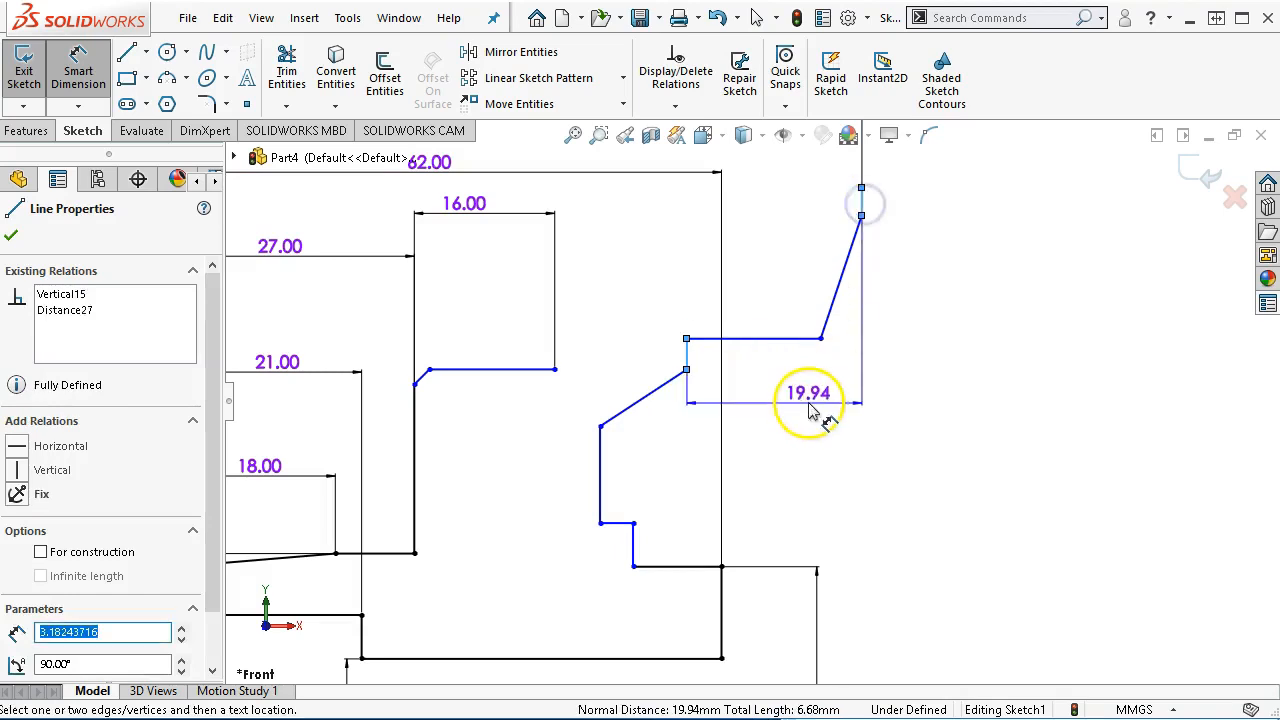
{"action": "left_click", "coordinate": [805, 400]}
{"action": "type", "text": "29"}
{"action": "key", "text": "Return"}
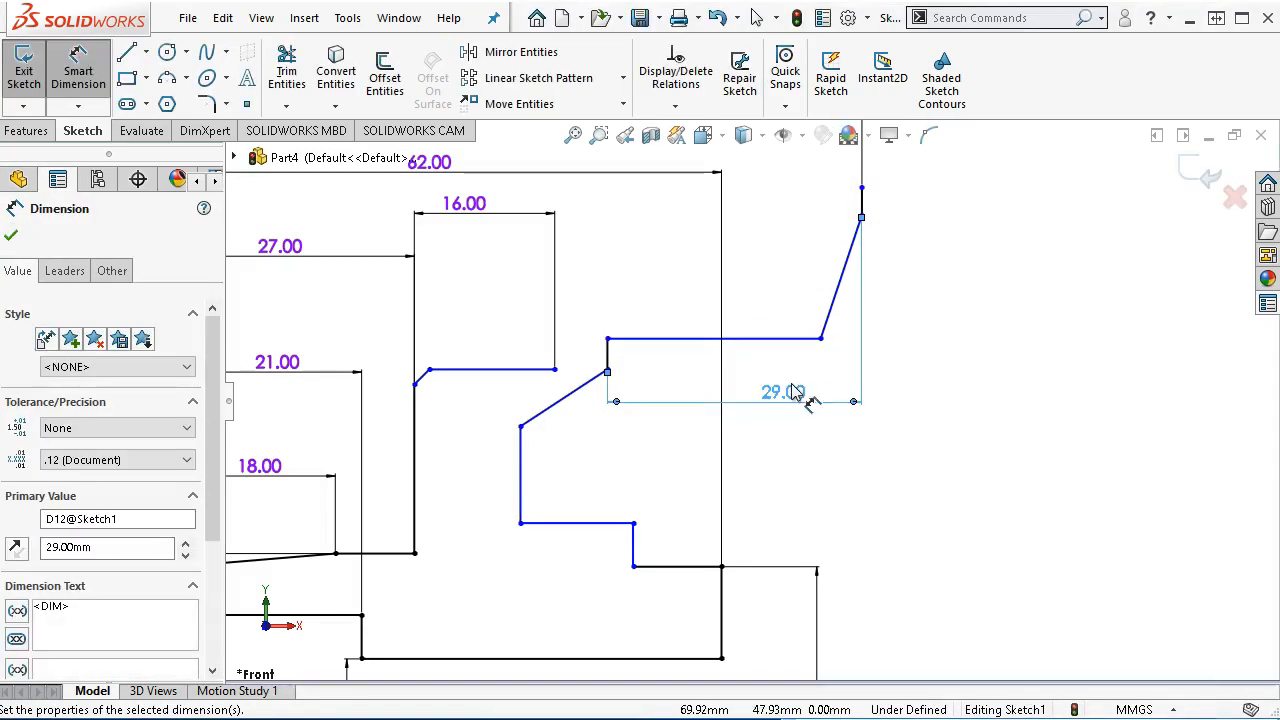
Step: Dimension the distance between the tall vertical line and the contour's inner vertical line as 10 mm, then leave dimensioning
{"action": "left_click", "coordinate": [520, 482]}
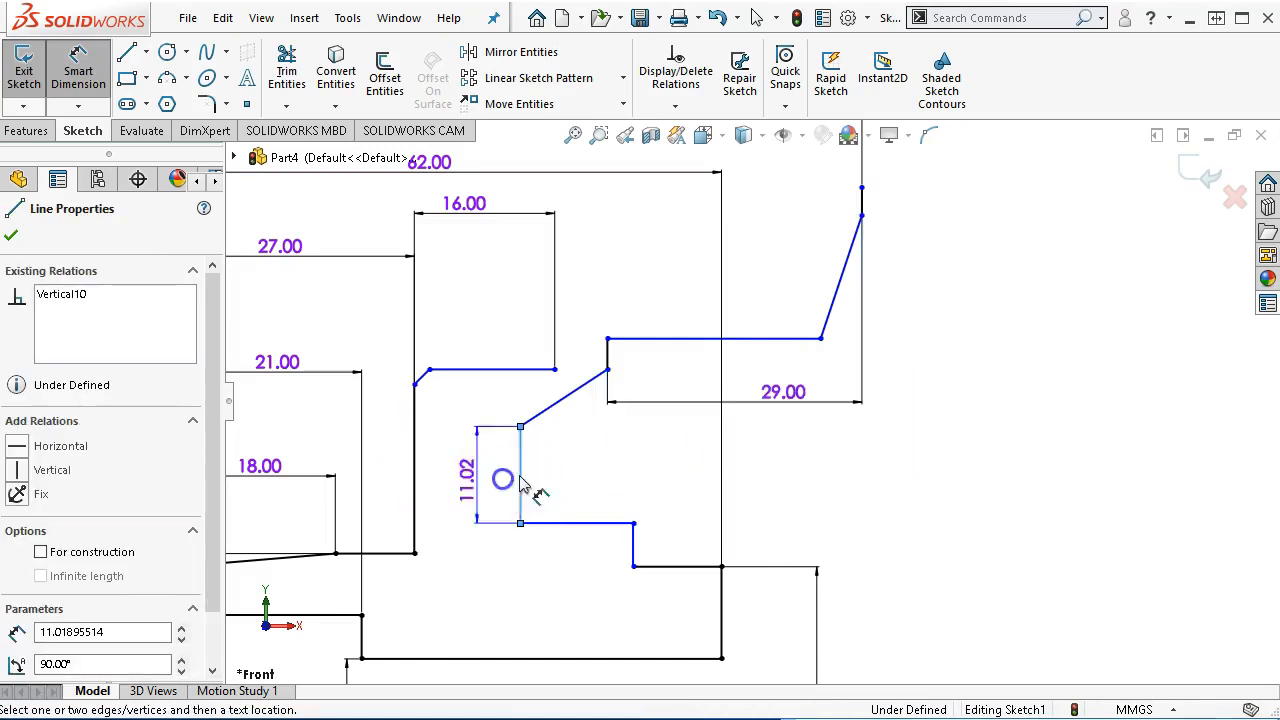
{"action": "left_click", "coordinate": [420, 500]}
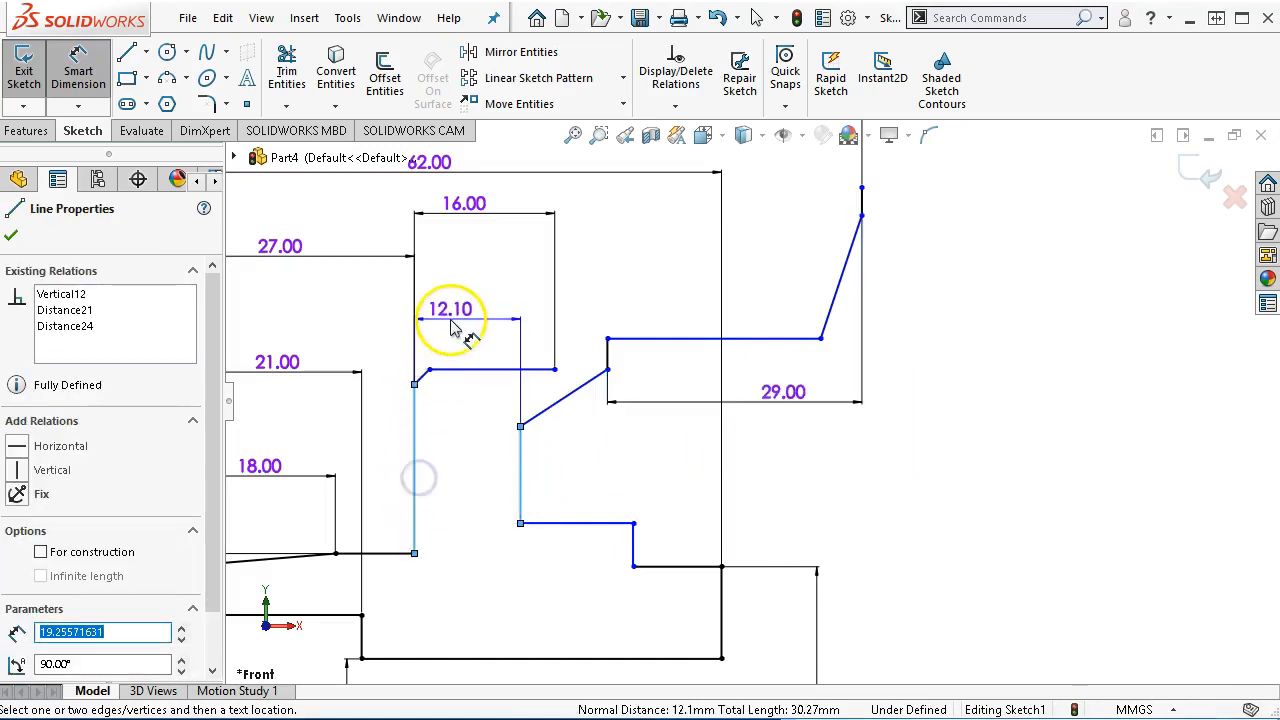
{"action": "left_click", "coordinate": [446, 314]}
{"action": "type", "text": "10"}
{"action": "key", "text": "Return"}
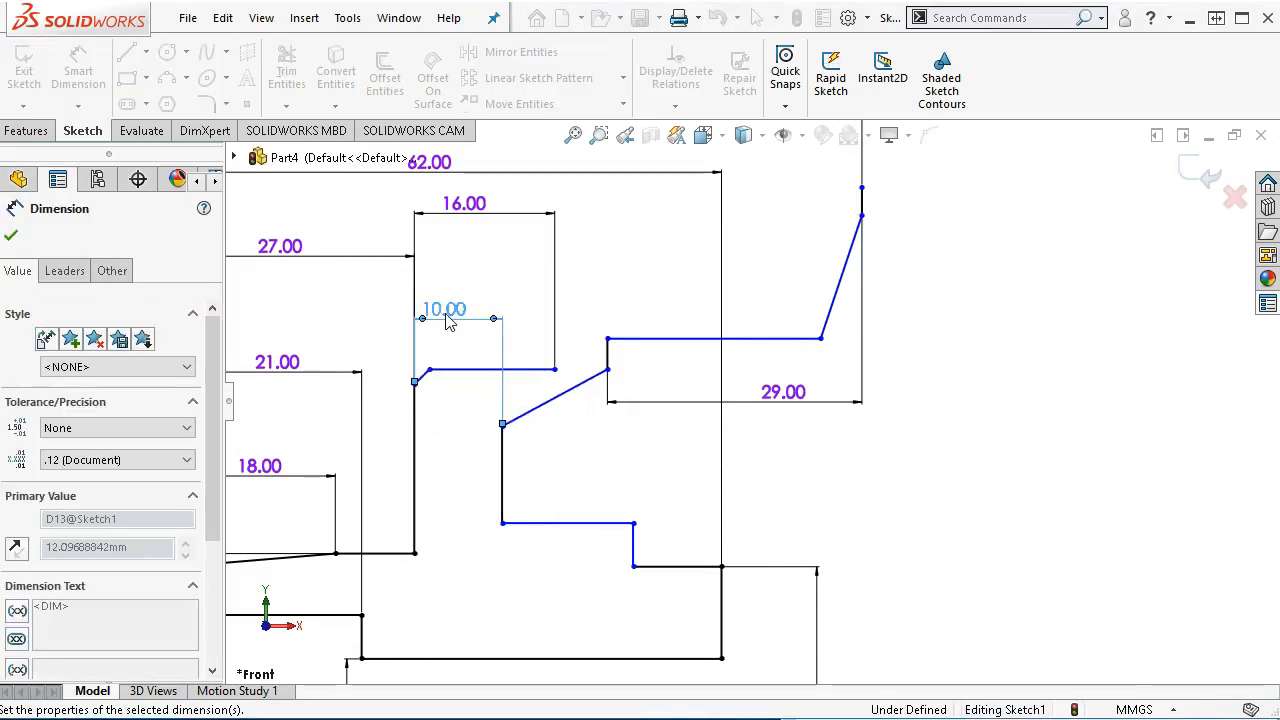
{"action": "right_click", "coordinate": [955, 507]}
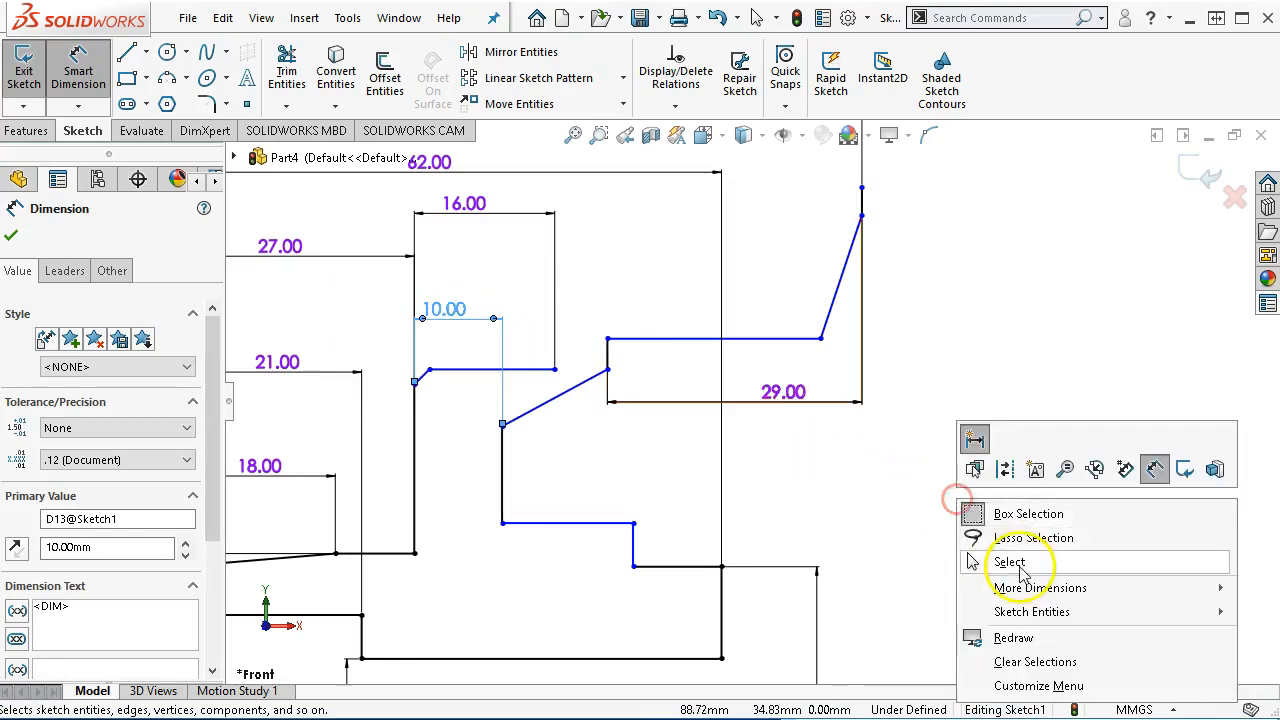
{"action": "left_click", "coordinate": [1020, 563]}
{"action": "key", "text": "f"}
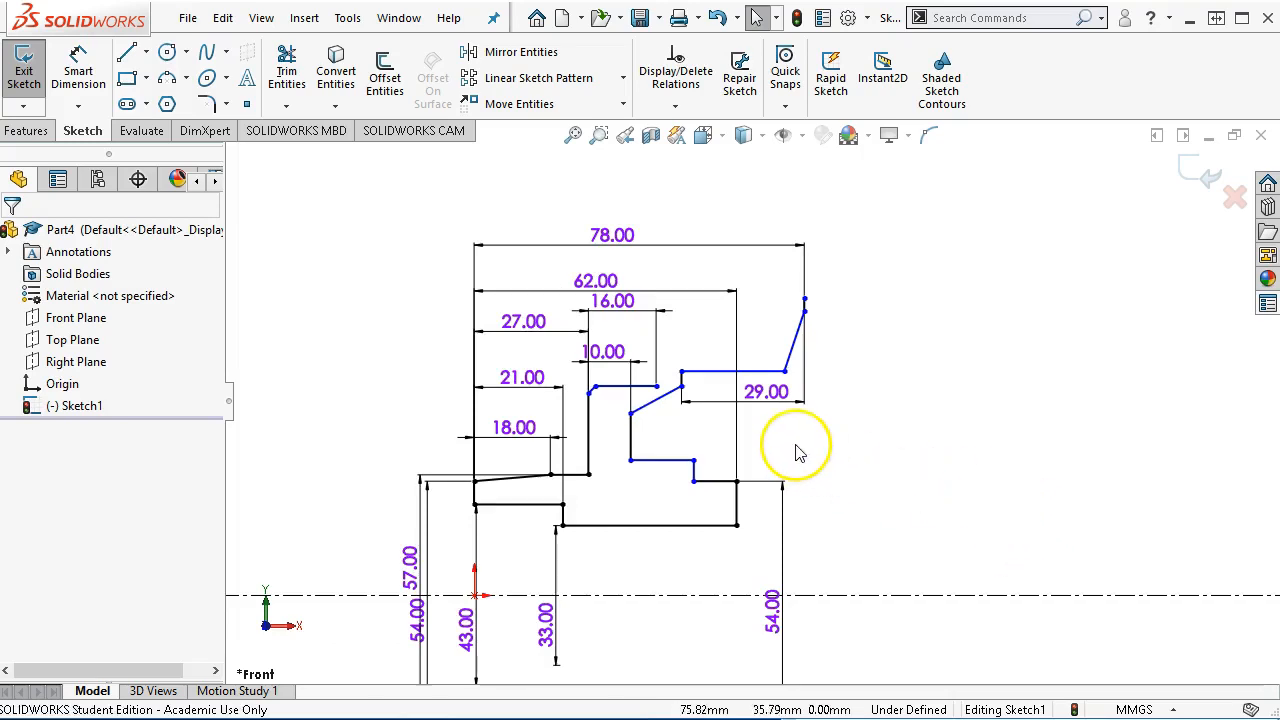
Step: Dimension the upper endpoint of the outermost vertical line about the centerline as a 190 mm diameter
{"action": "scroll", "coordinate": [680, 391], "scroll_direction": "down", "scroll_amount": 1}
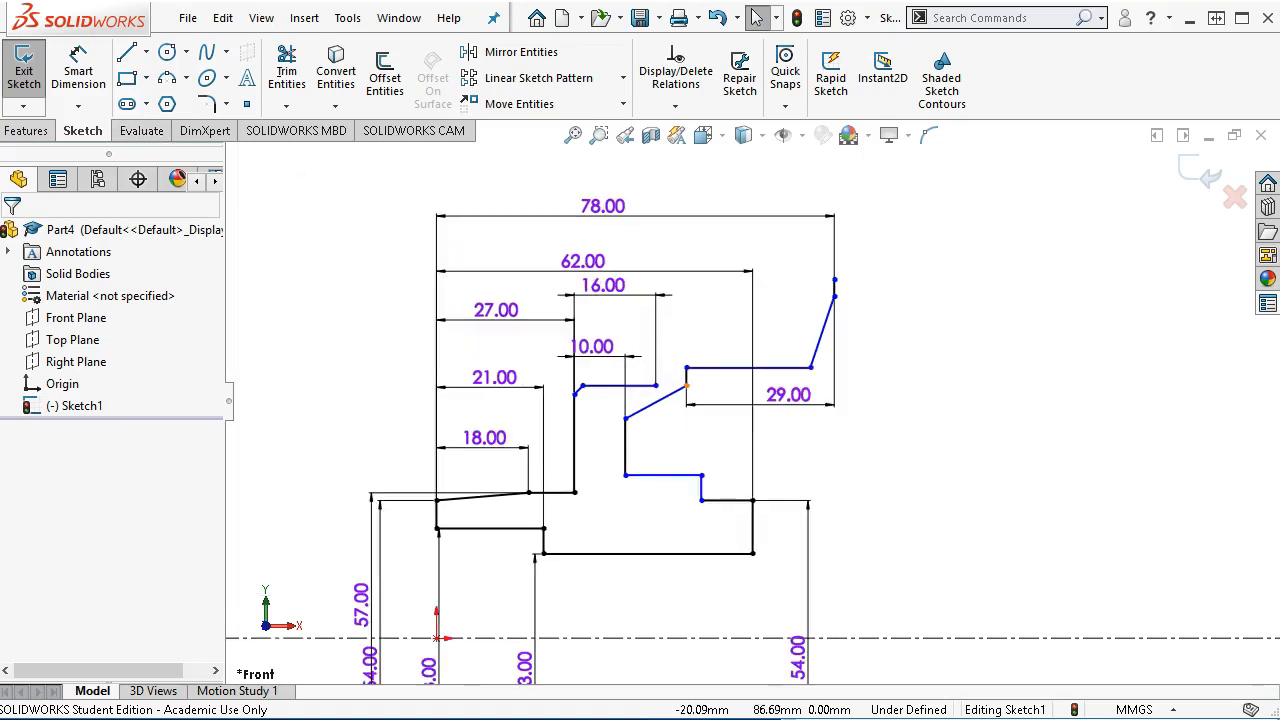
{"action": "left_click", "coordinate": [90, 72]}
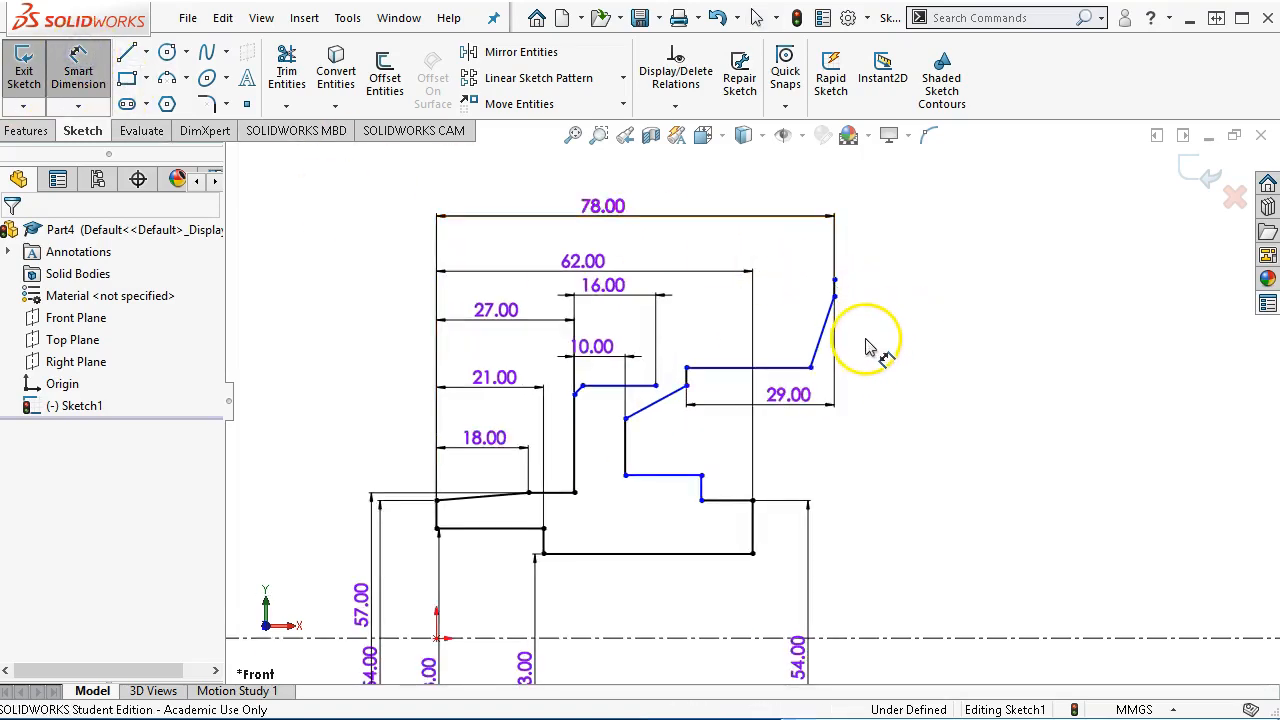
{"action": "scroll", "coordinate": [858, 343], "scroll_direction": "down", "scroll_amount": 1}
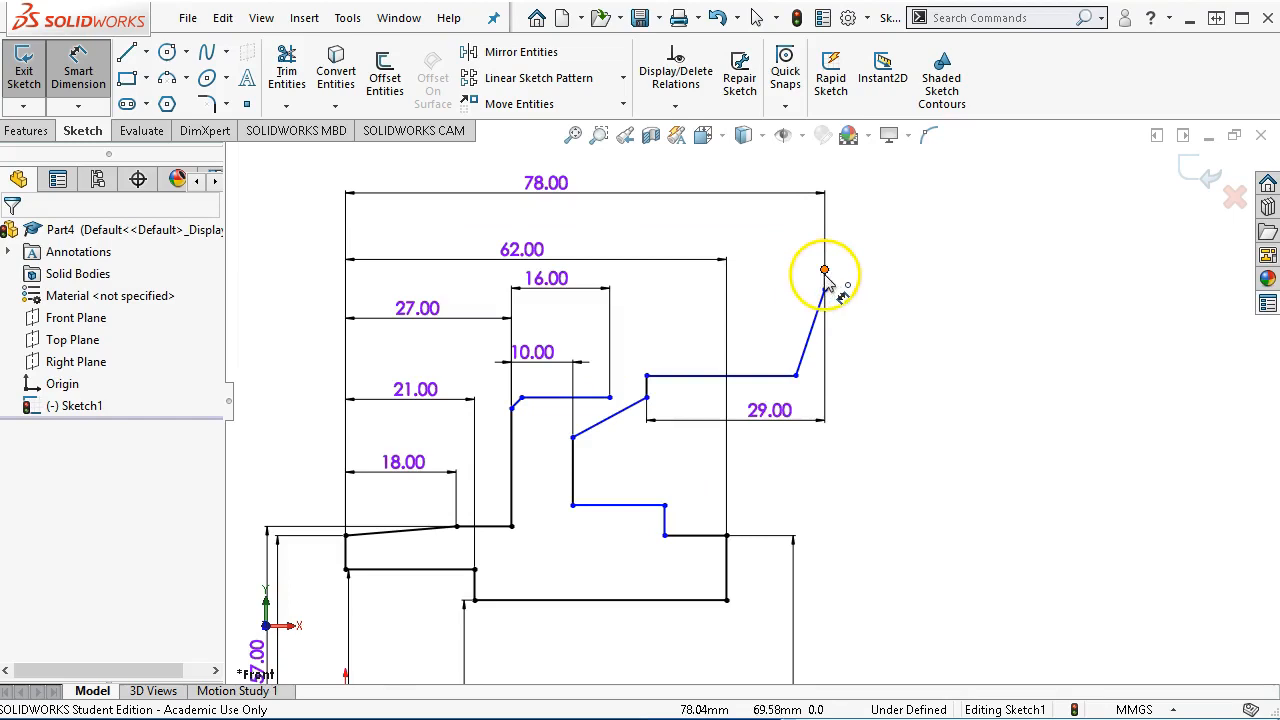
{"action": "left_click", "coordinate": [826, 273]}
{"action": "scroll", "coordinate": [915, 480], "scroll_direction": "up", "scroll_amount": 3}
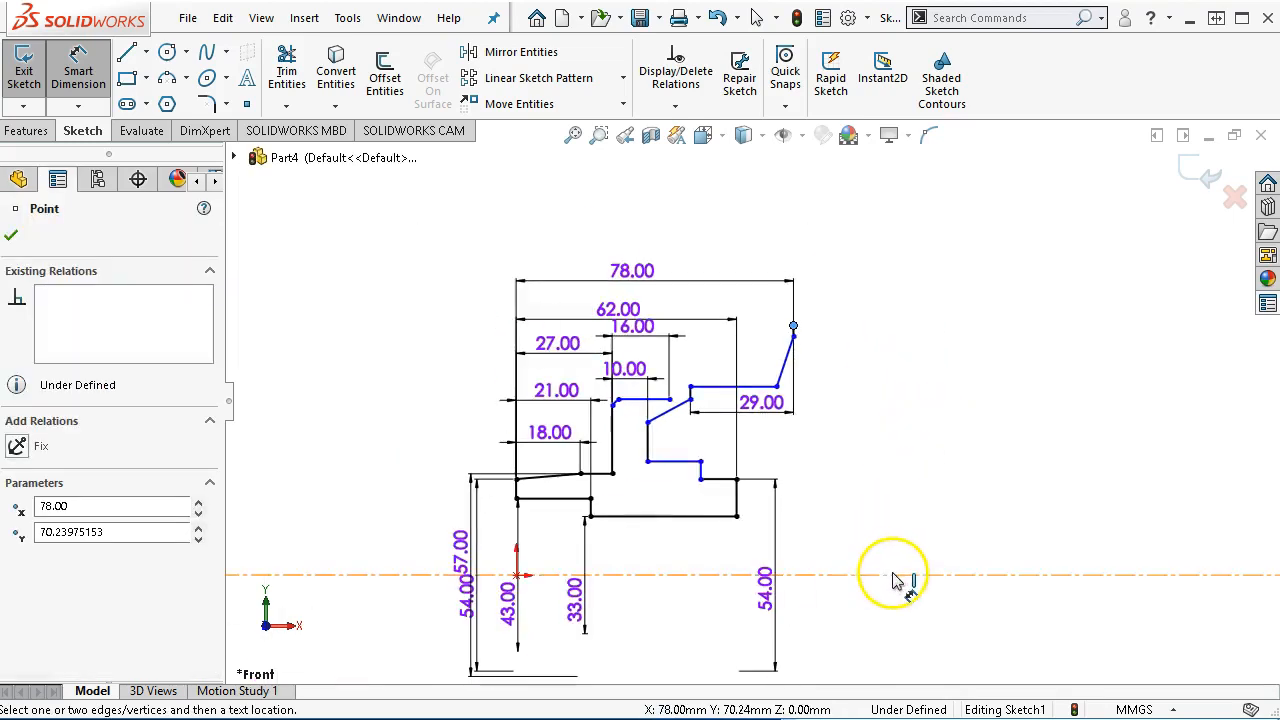
{"action": "left_click", "coordinate": [955, 575]}
{"action": "left_click", "coordinate": [953, 638]}
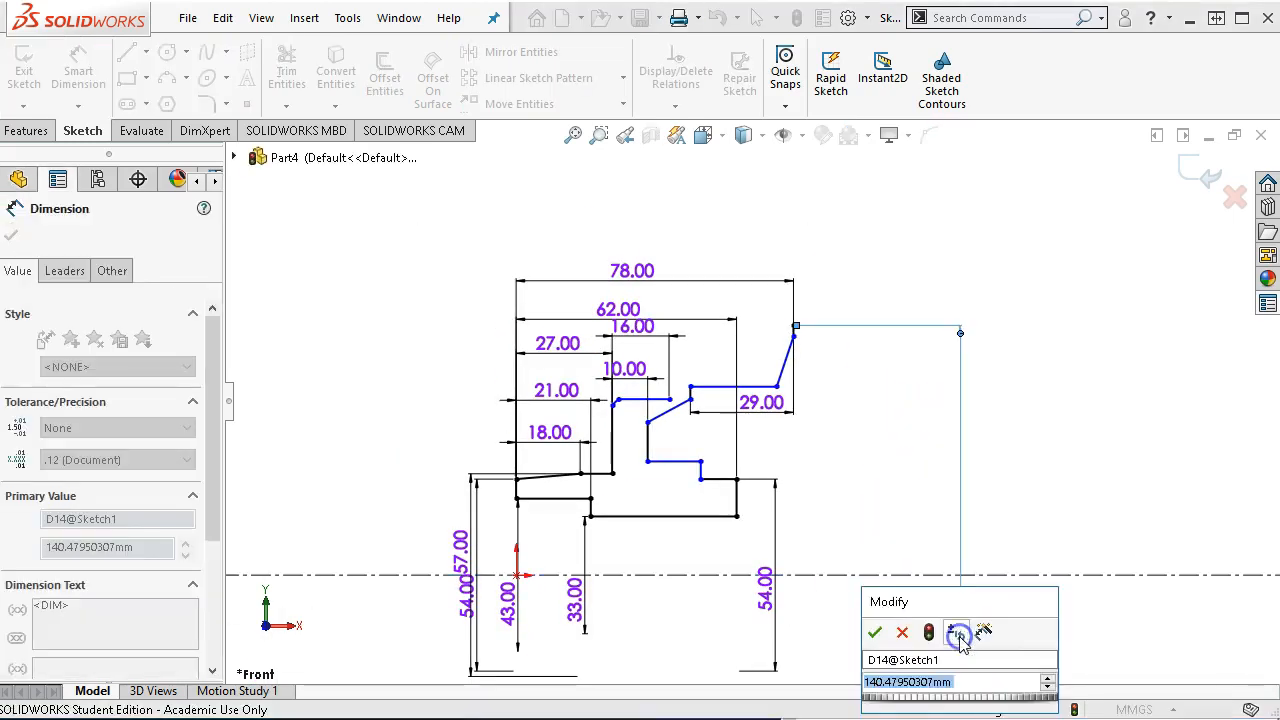
{"action": "type", "text": "190"}
{"action": "key", "text": "Return"}
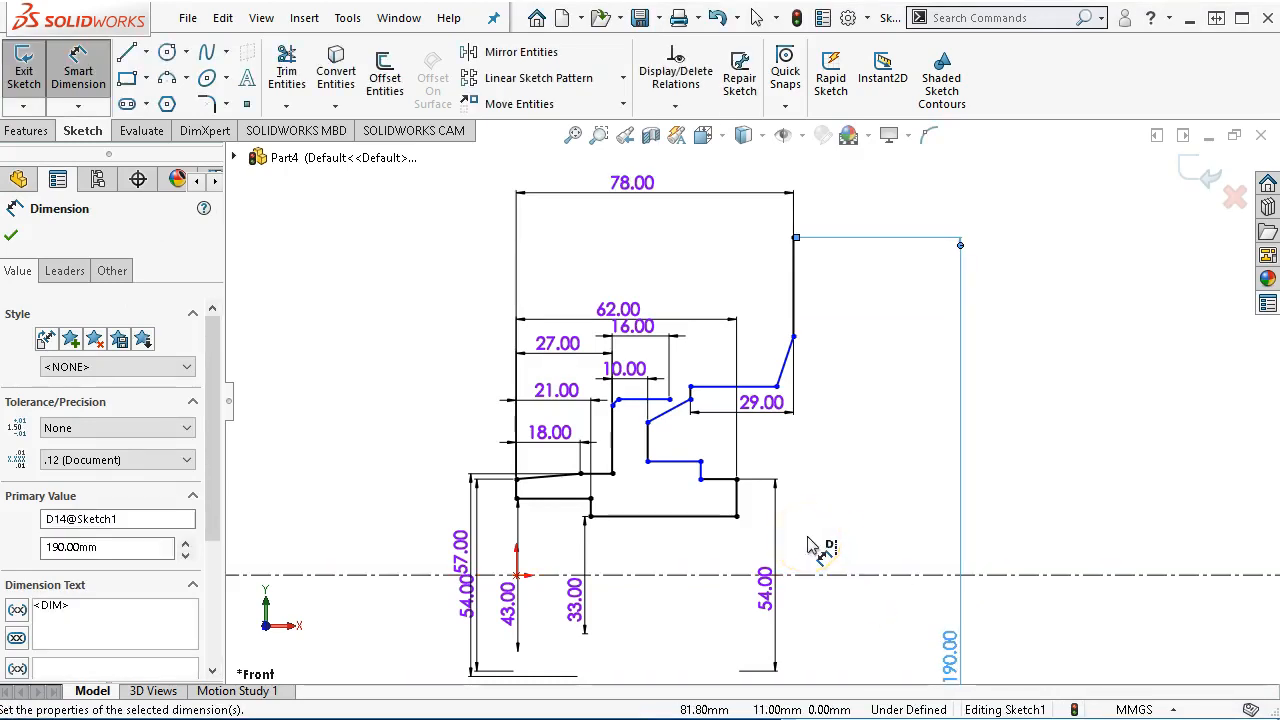
Step: Check the A7 drawing in the browser, then dimension the upper horizontal line about the centerline as a 114 mm diameter
{"action": "mouse_move", "coordinate": [1279, 253]}
{"action": "left_mouse_down"}
{"action": "mouse_move", "coordinate": [1079, 160]}
{"action": "mouse_move", "coordinate": [1008, 152]}
{"action": "left_mouse_up"}
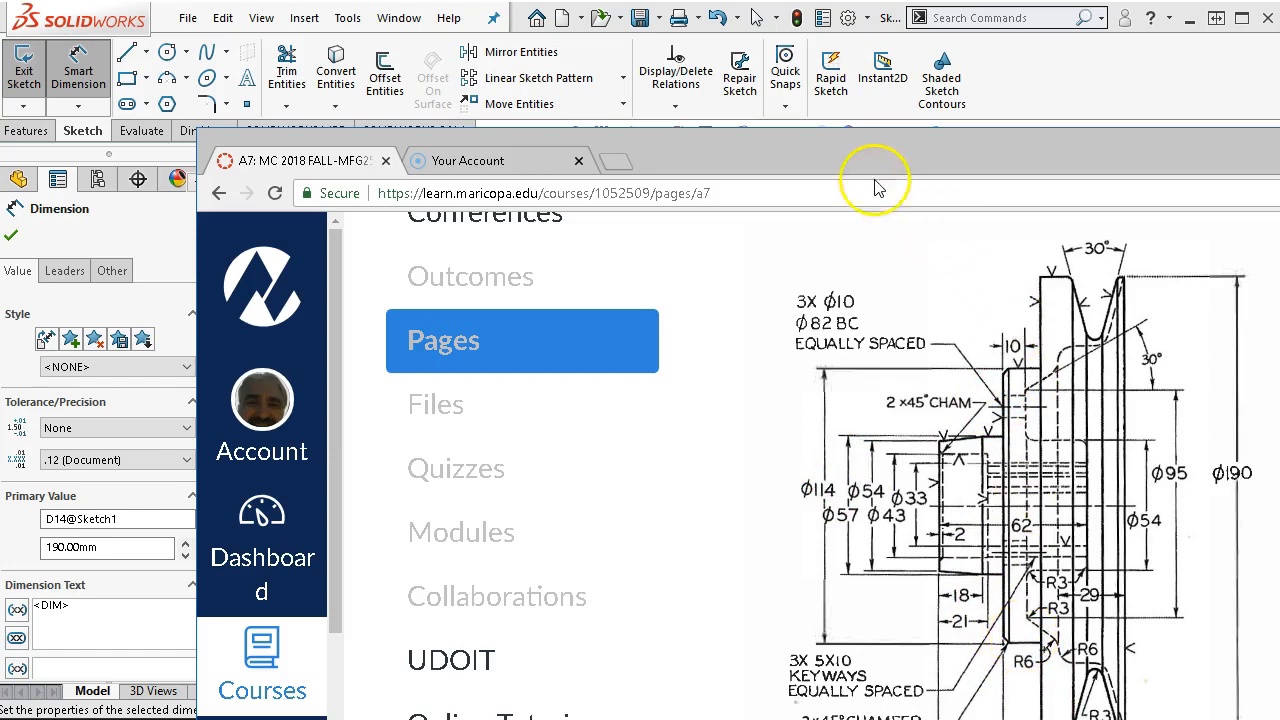
{"action": "left_click_drag", "start_coordinate": [815, 152], "coordinate": [885, 101]}
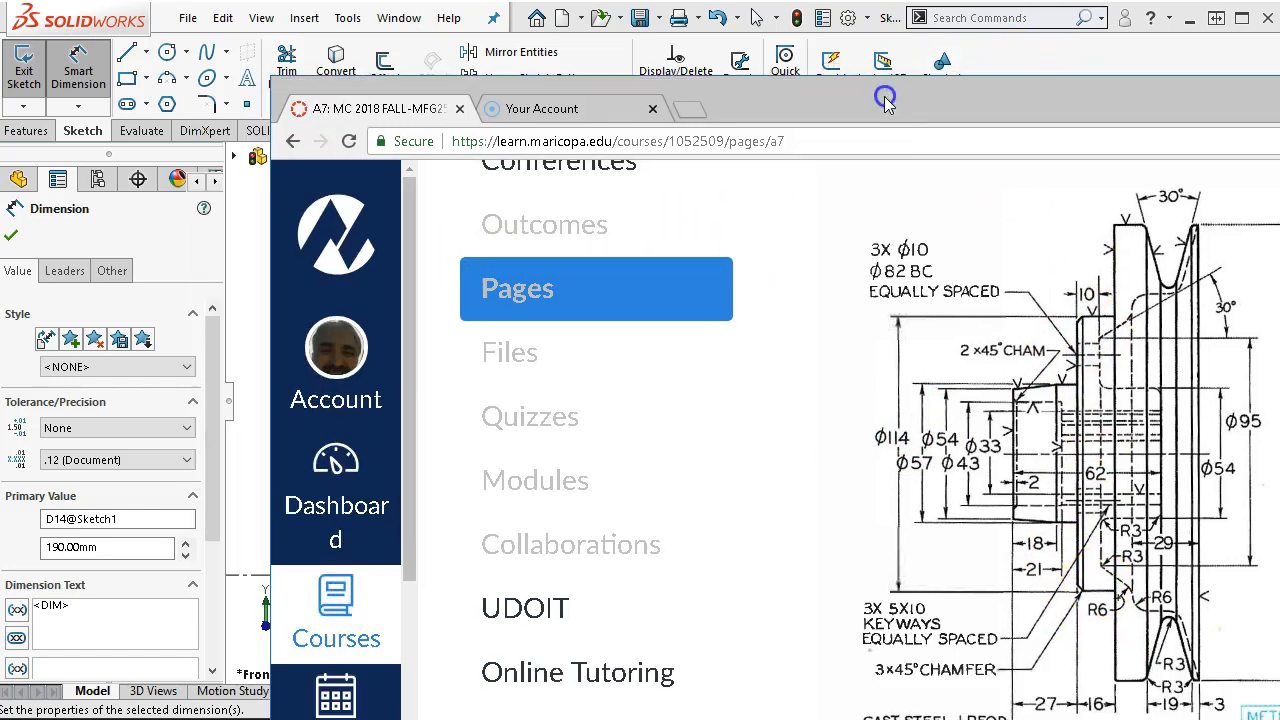
{"action": "left_click", "coordinate": [1145, 58]}
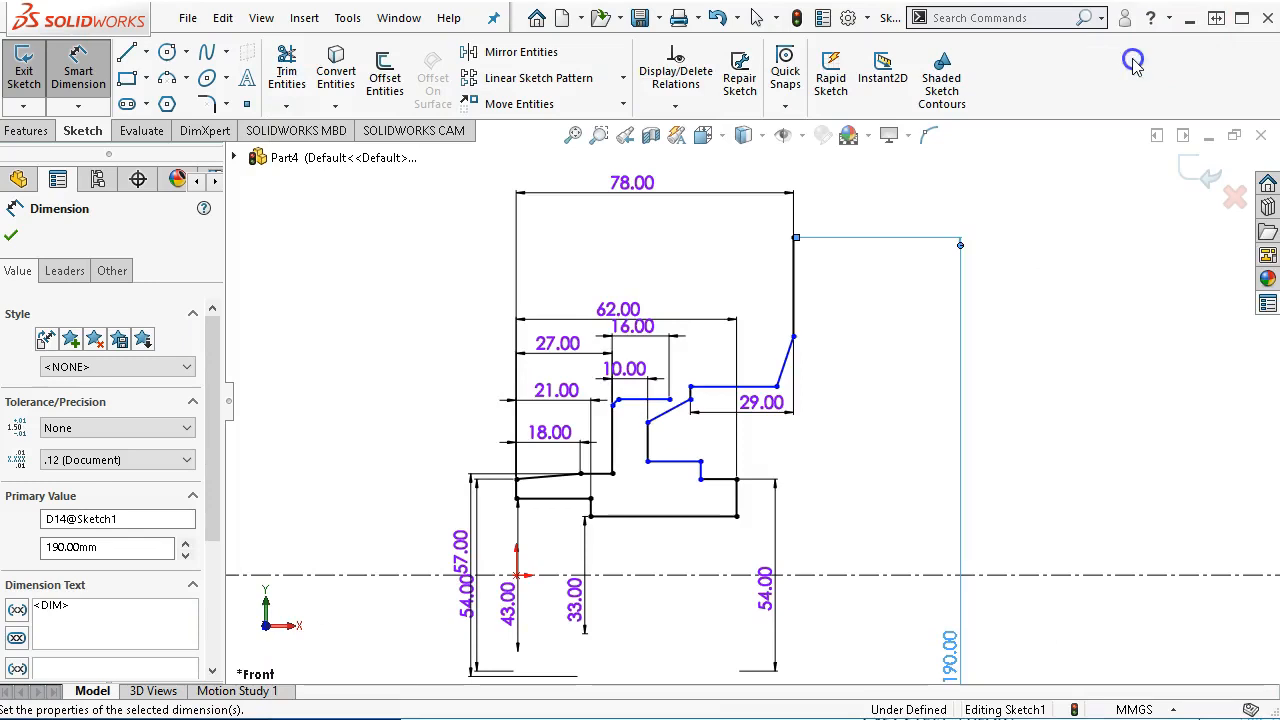
{"action": "left_click", "coordinate": [632, 403]}
{"action": "left_click", "coordinate": [615, 575]}
{"action": "left_click", "coordinate": [351, 499]}
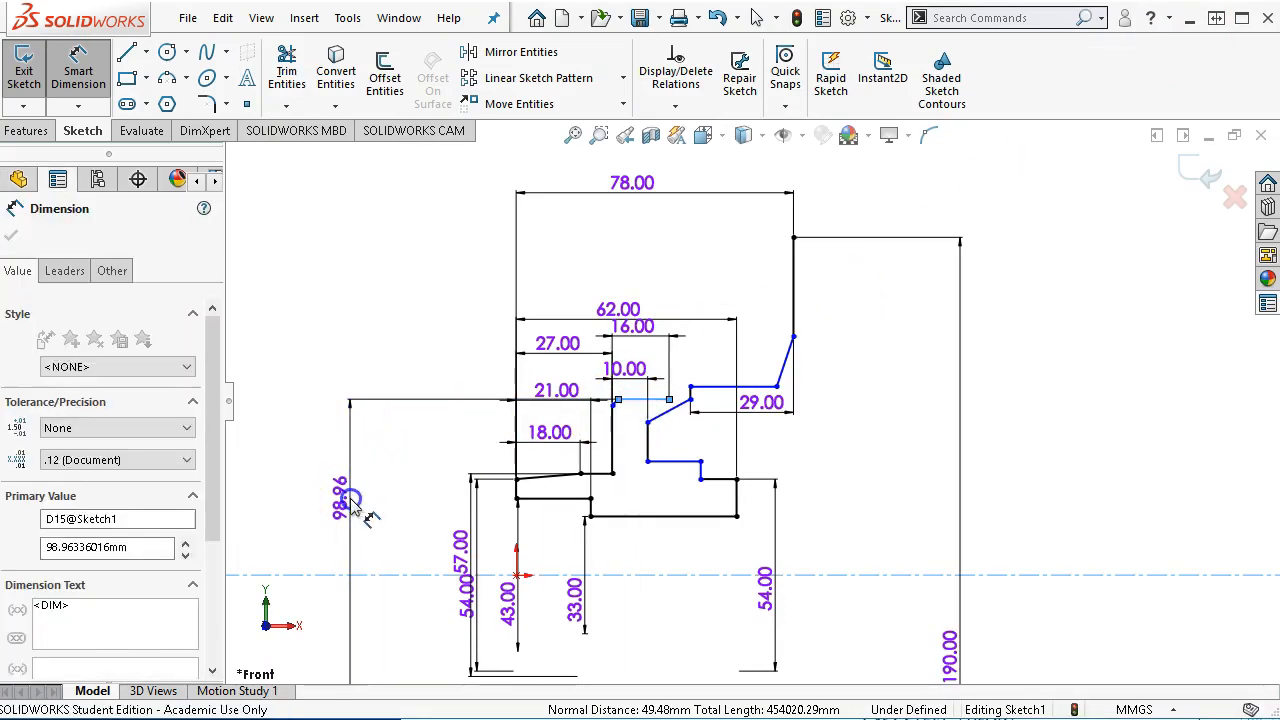
{"action": "type", "text": "114"}
{"action": "key", "text": "Return"}
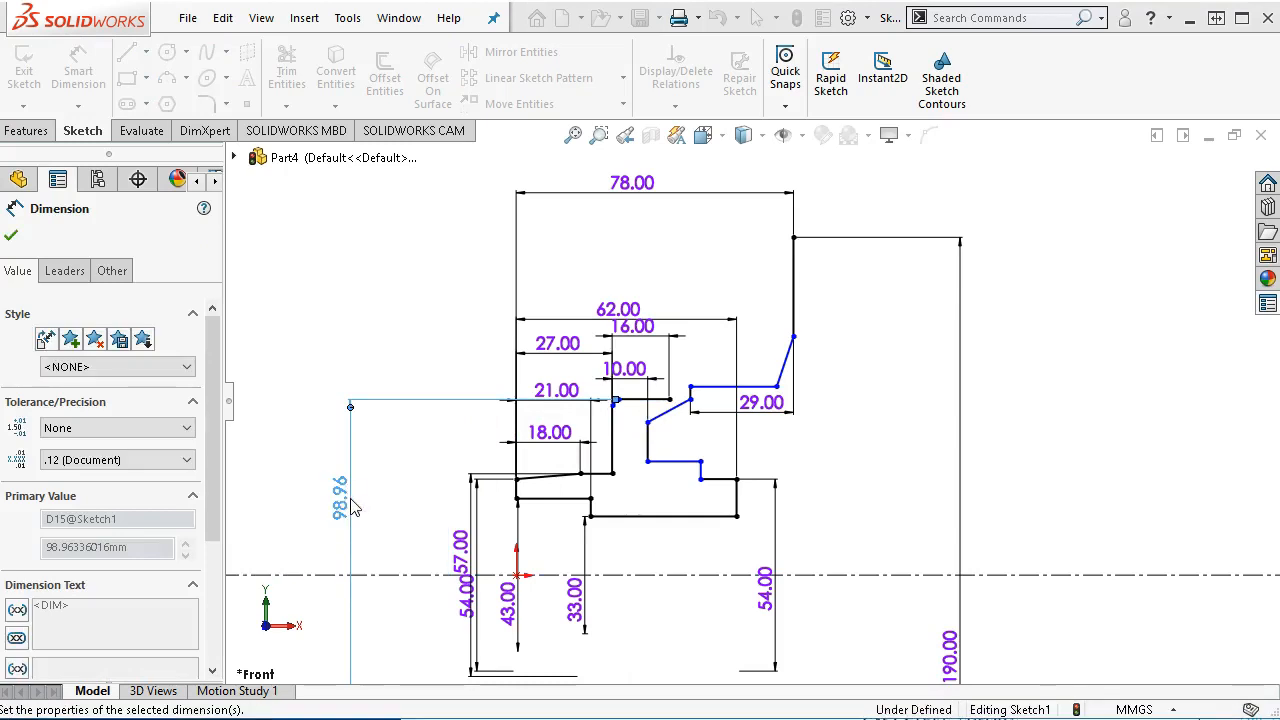
Step: Consult the A7 drawing for the chamfer and set the angle between the short sloped line and the tall vertical line to 45°
{"action": "key", "text": "alt+Tab"}
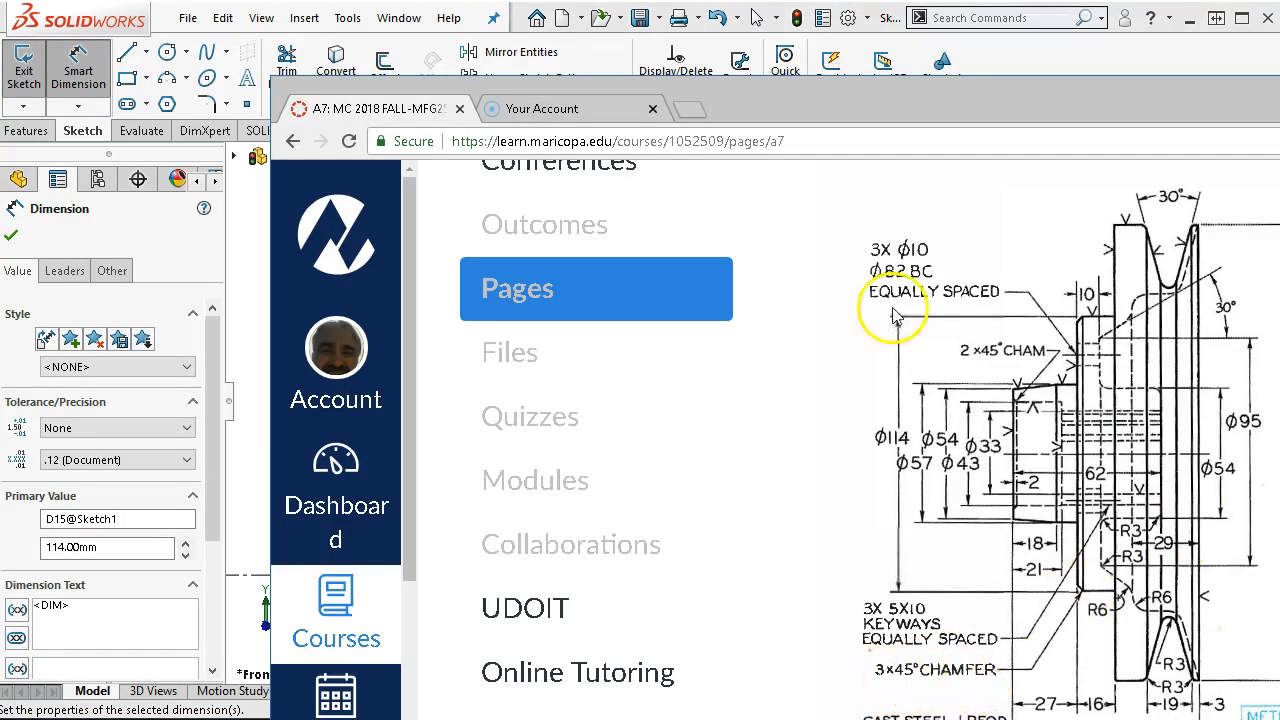
{"action": "left_click", "coordinate": [243, 333]}
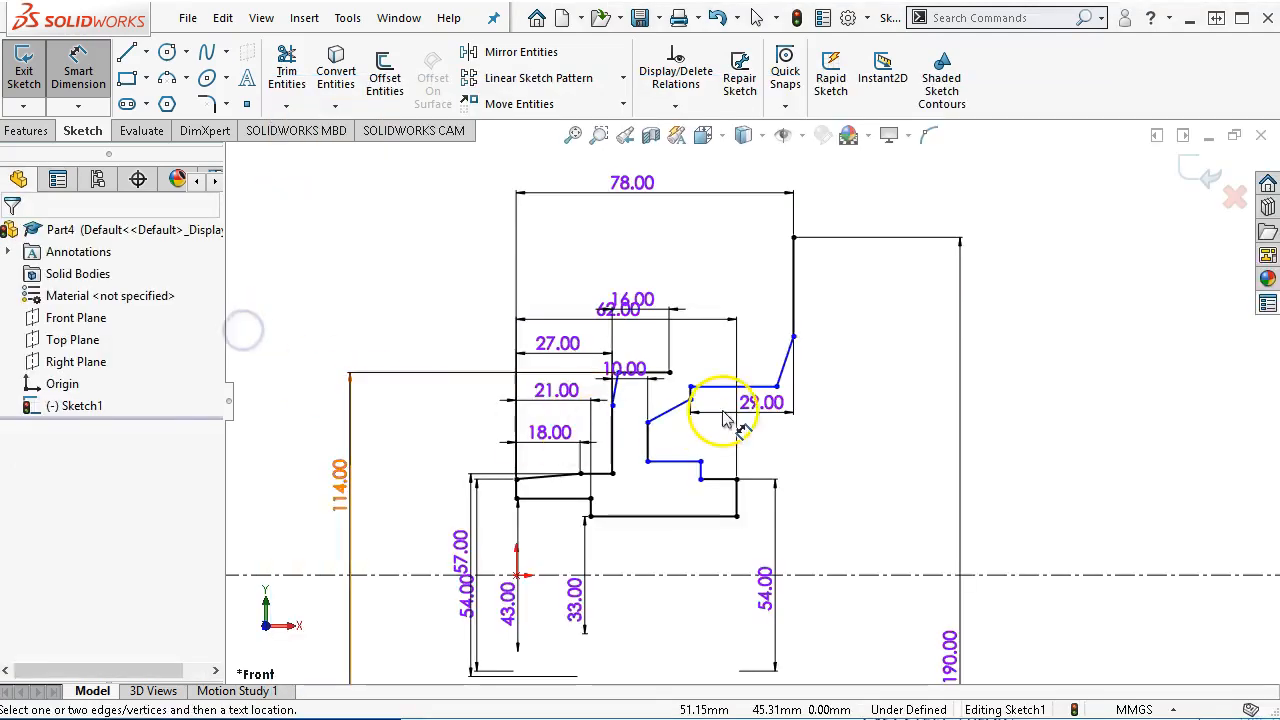
{"action": "scroll", "coordinate": [718, 411], "scroll_direction": "down", "scroll_amount": 1}
{"action": "scroll", "coordinate": [626, 394], "scroll_direction": "down", "scroll_amount": 6}
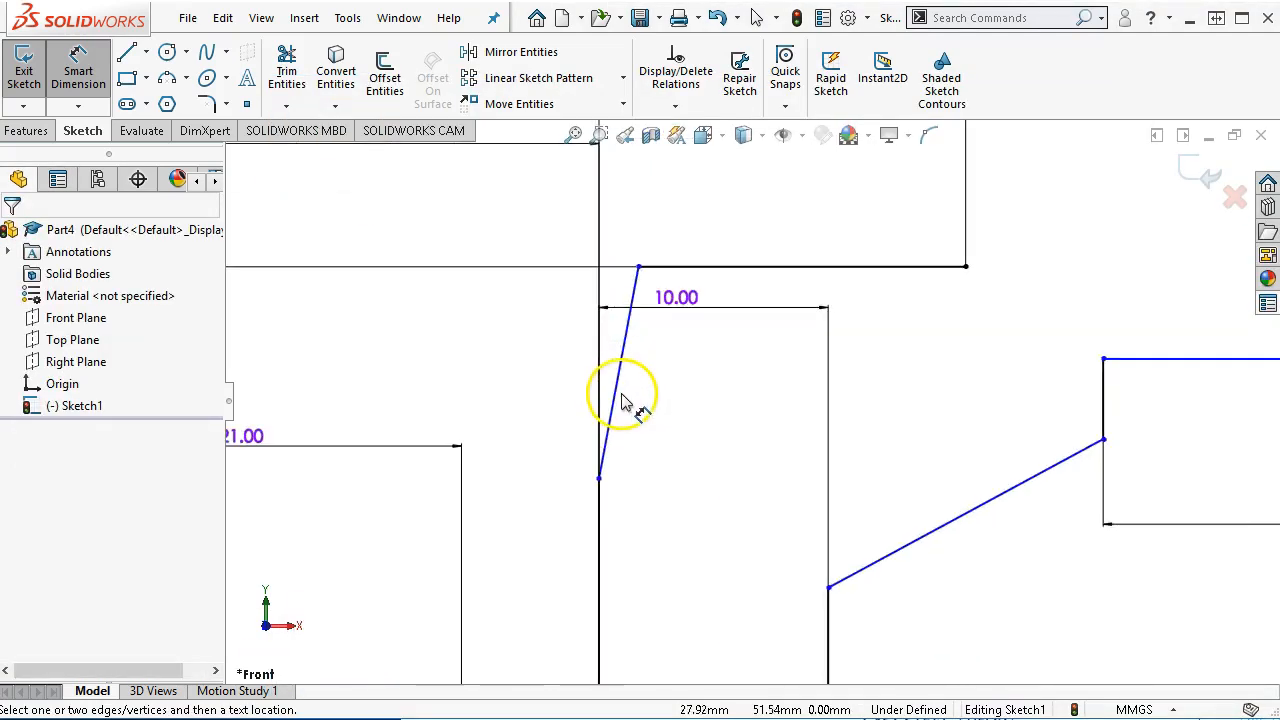
{"action": "left_click", "coordinate": [620, 393]}
{"action": "left_click", "coordinate": [600, 520]}
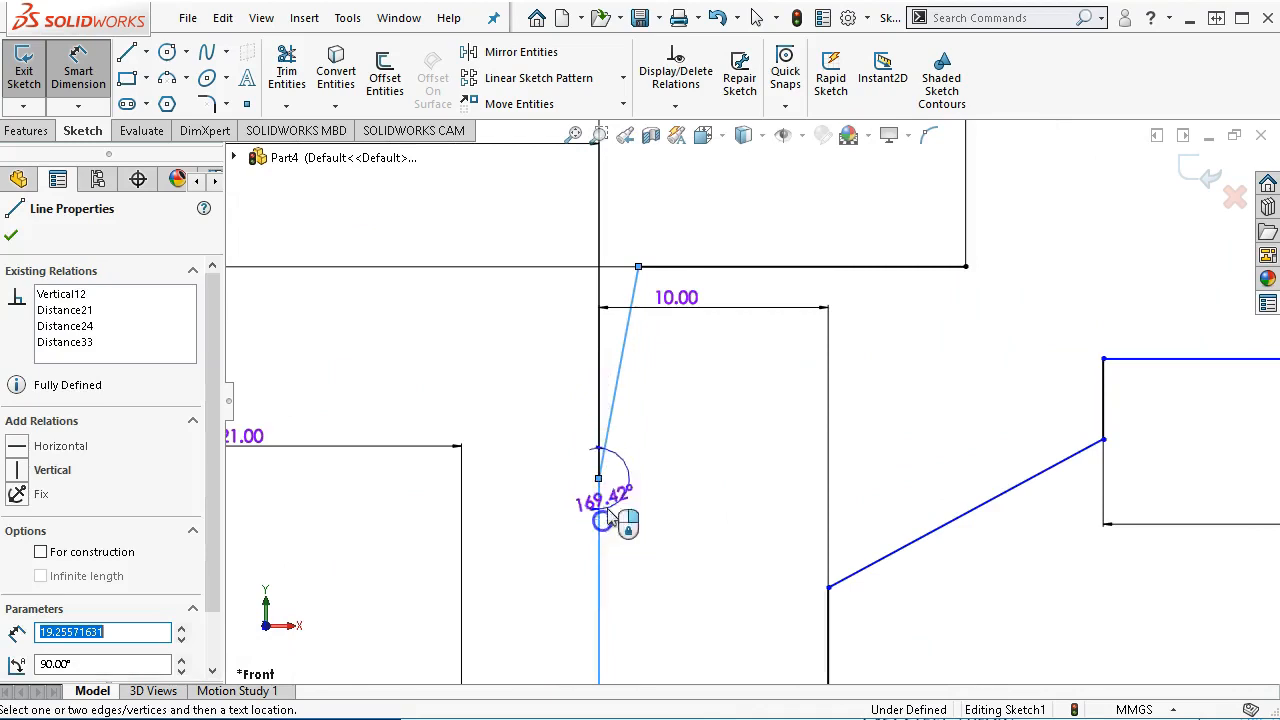
{"action": "left_click", "coordinate": [637, 215]}
{"action": "type", "text": "45"}
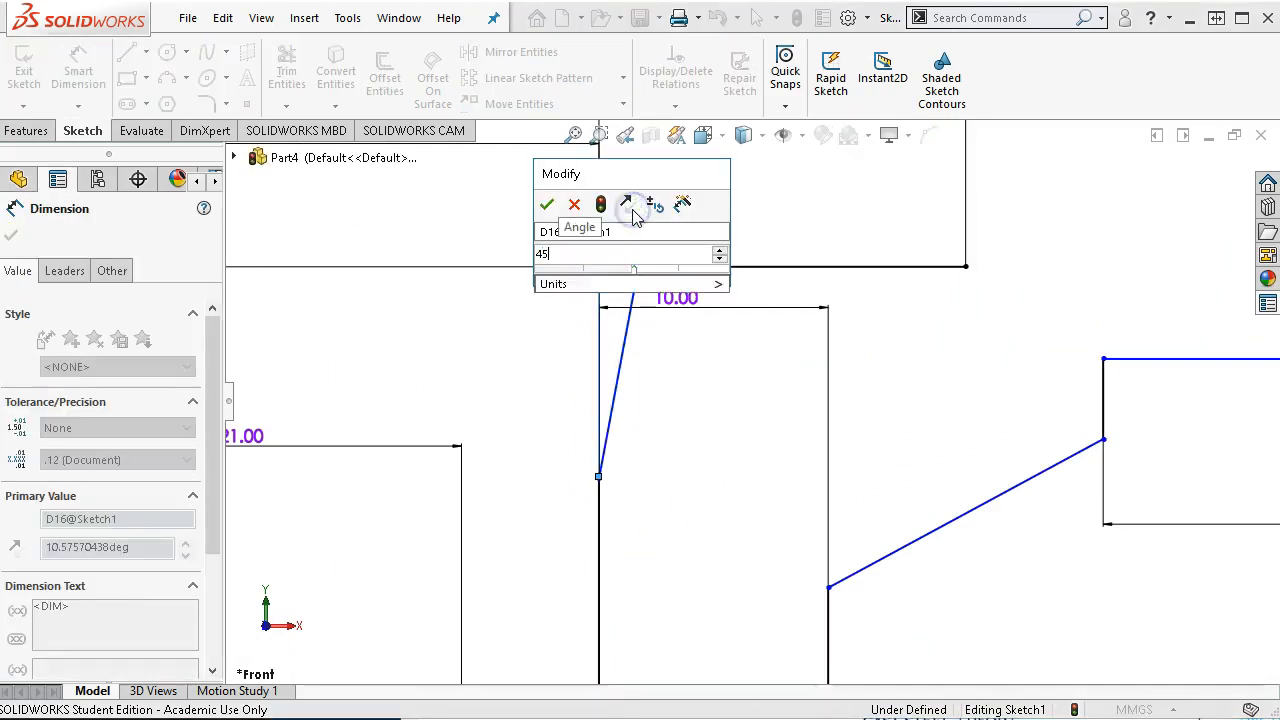
{"action": "key", "text": "Return"}
Step: Dimension the horizontal width of the 45° chamfer line as 3 mm
{"action": "left_click", "coordinate": [680, 423]}
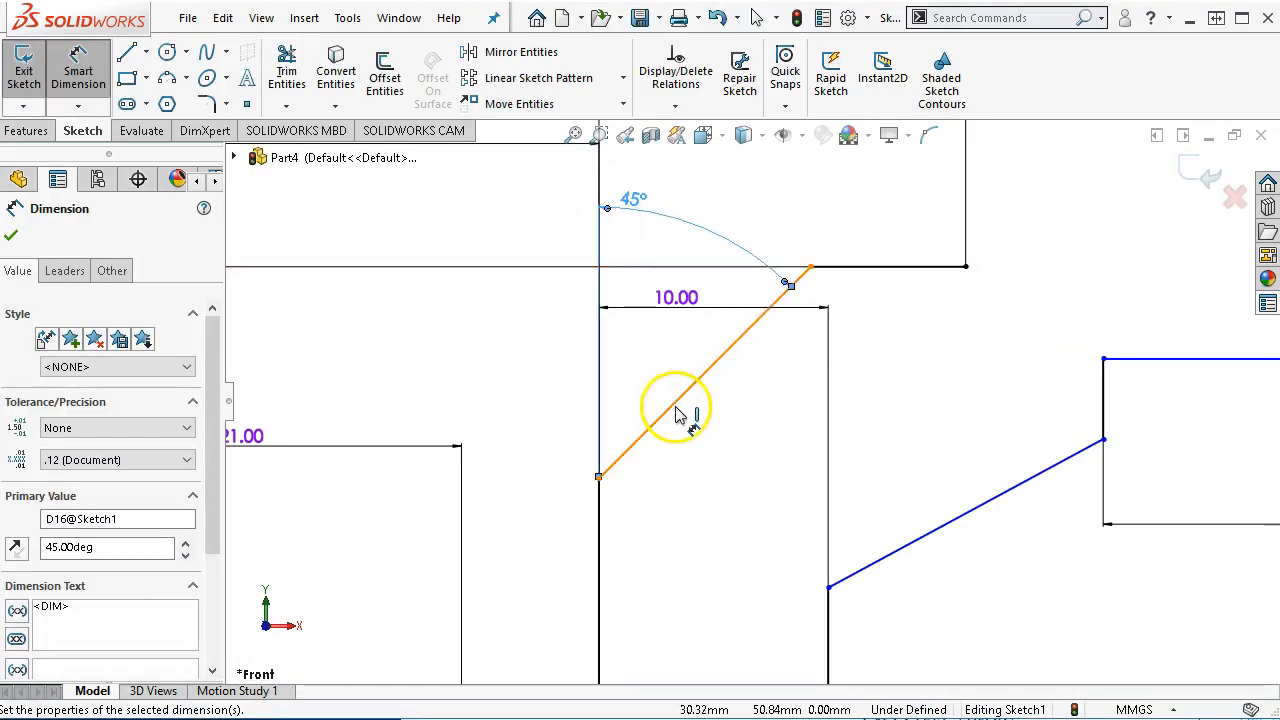
{"action": "left_click", "coordinate": [688, 225]}
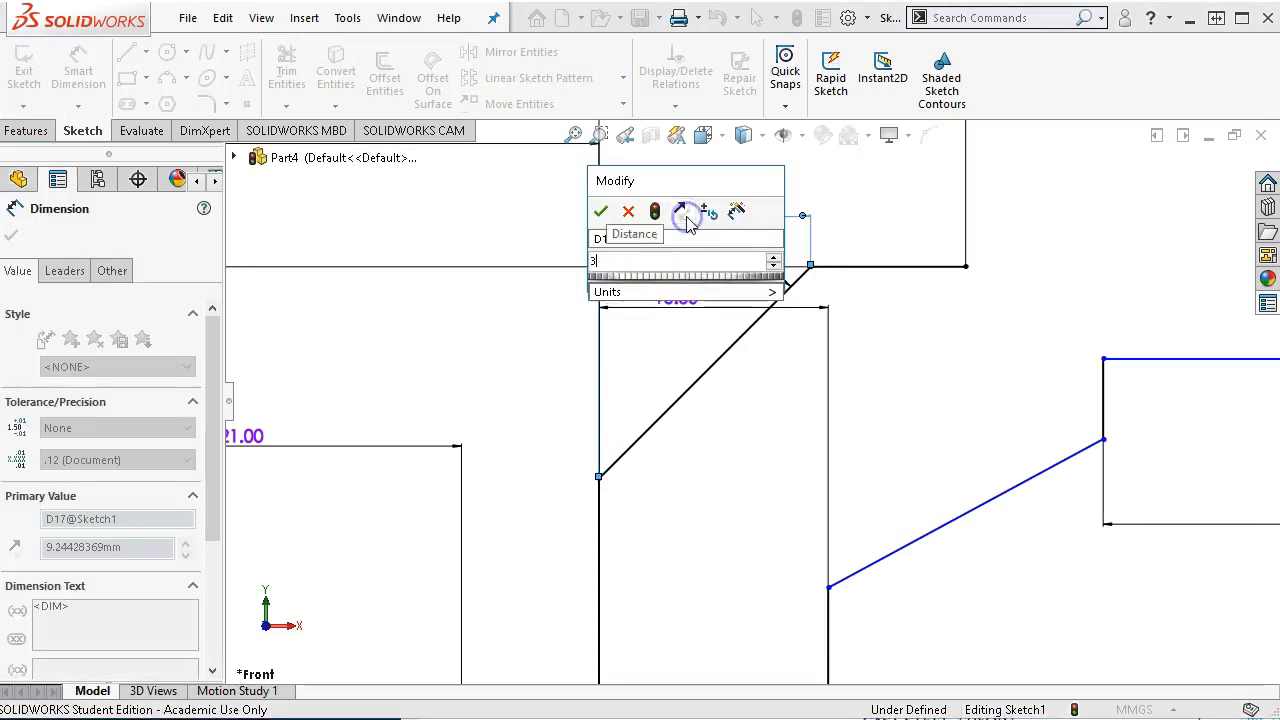
{"action": "type", "text": "3"}
{"action": "key", "text": "Return"}
{"action": "scroll", "coordinate": [805, 420], "scroll_direction": "up", "scroll_amount": 5}
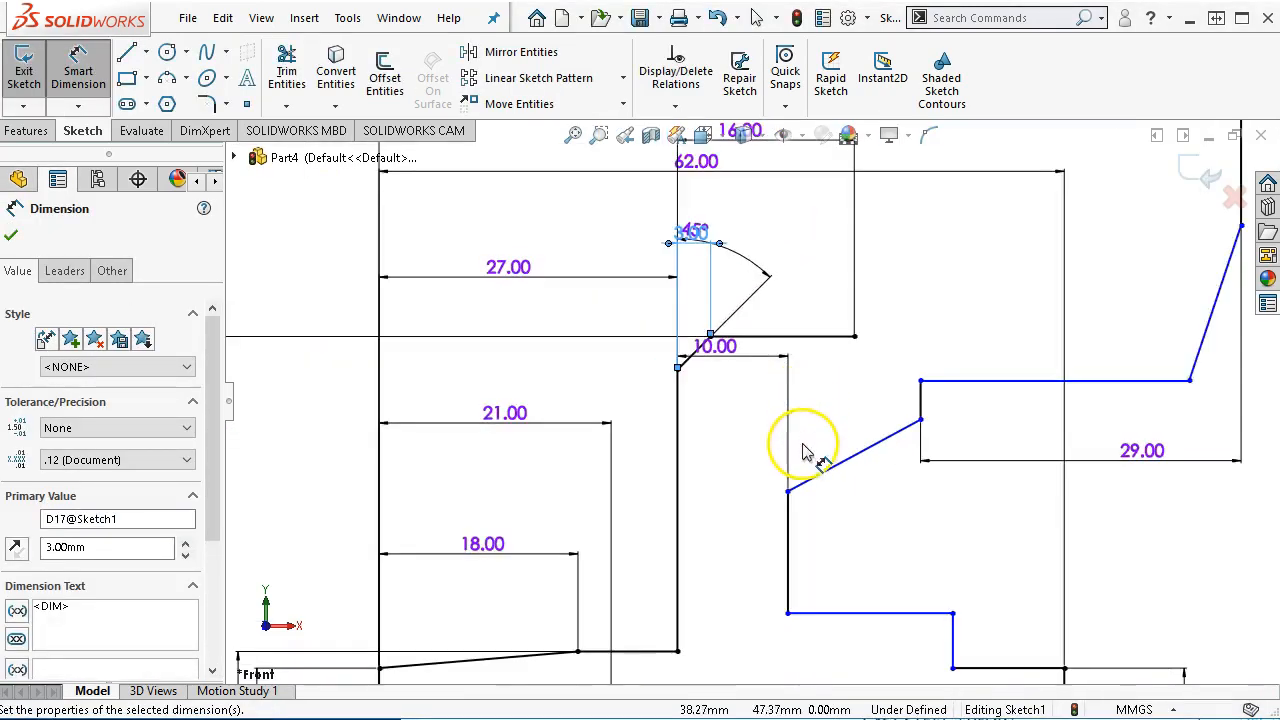
{"action": "scroll", "coordinate": [805, 452], "scroll_direction": "up", "scroll_amount": 2}
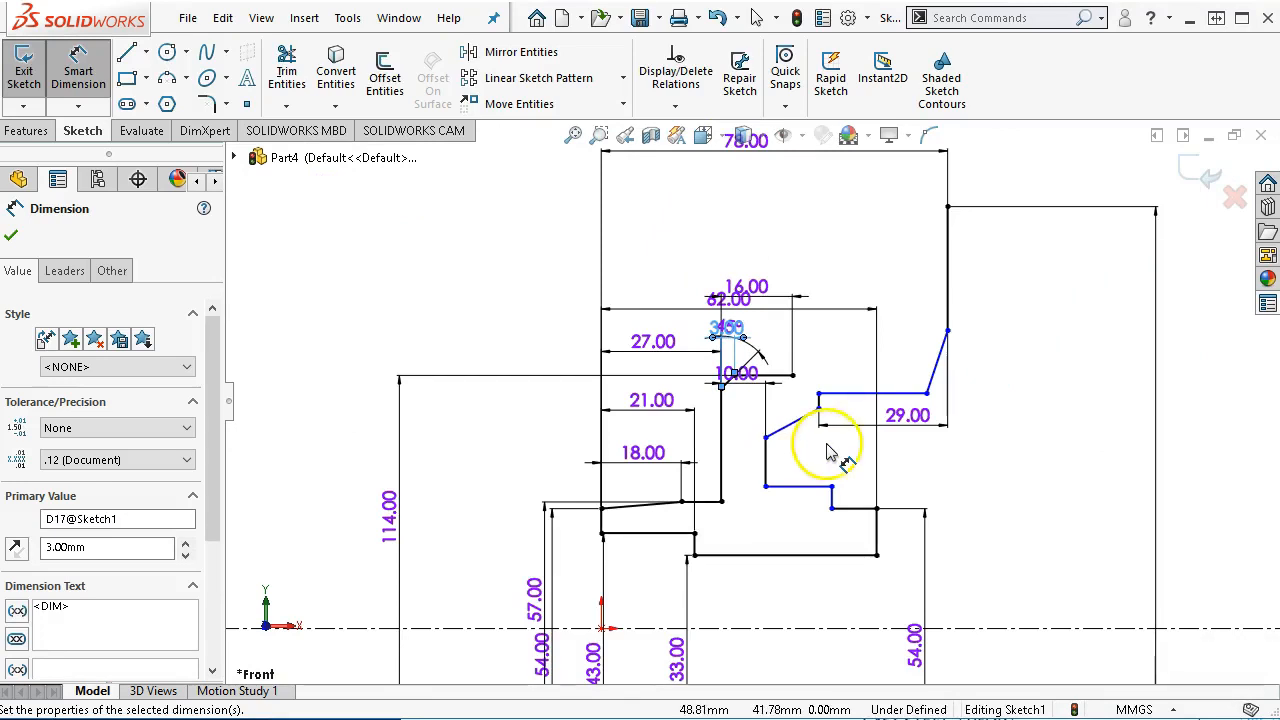
Step: Check the A7 drawing, then delete the two short lines of the step above the hub and join the hub's upper line to the inner vertical line
{"action": "key", "text": "alt+Tab"}
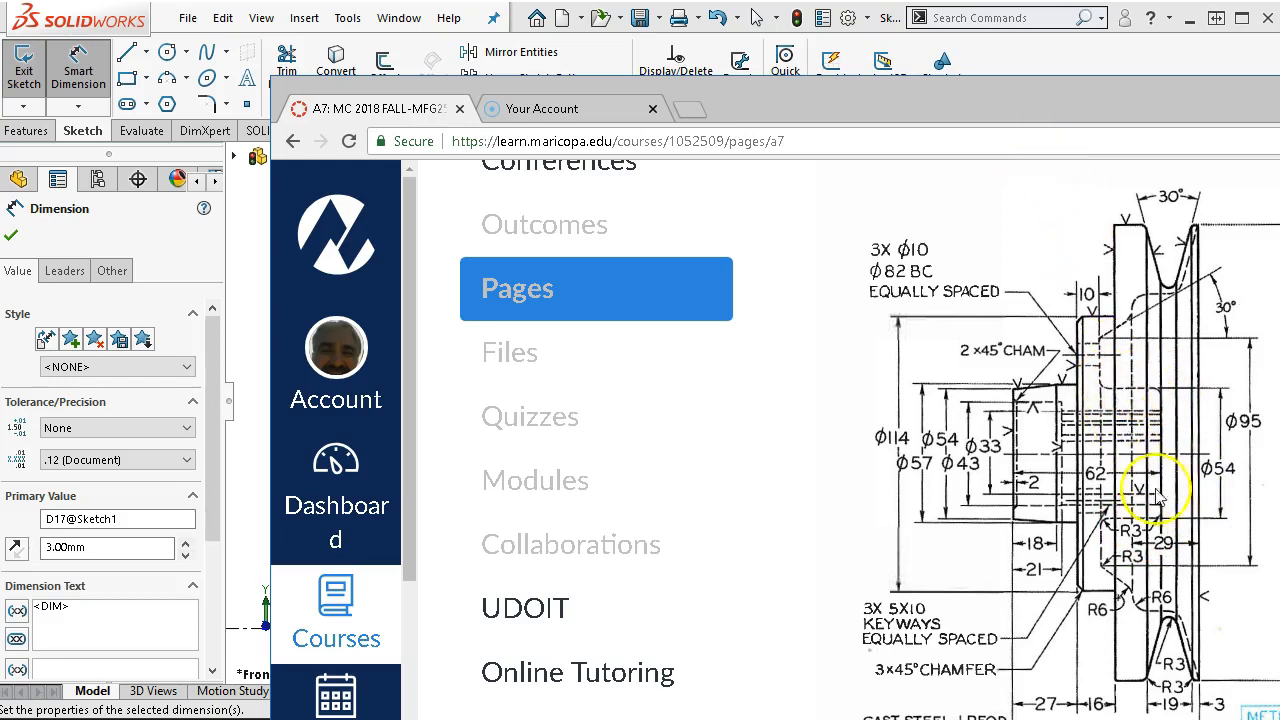
{"action": "left_click_drag", "start_coordinate": [957, 98], "coordinate": [1129, 160]}
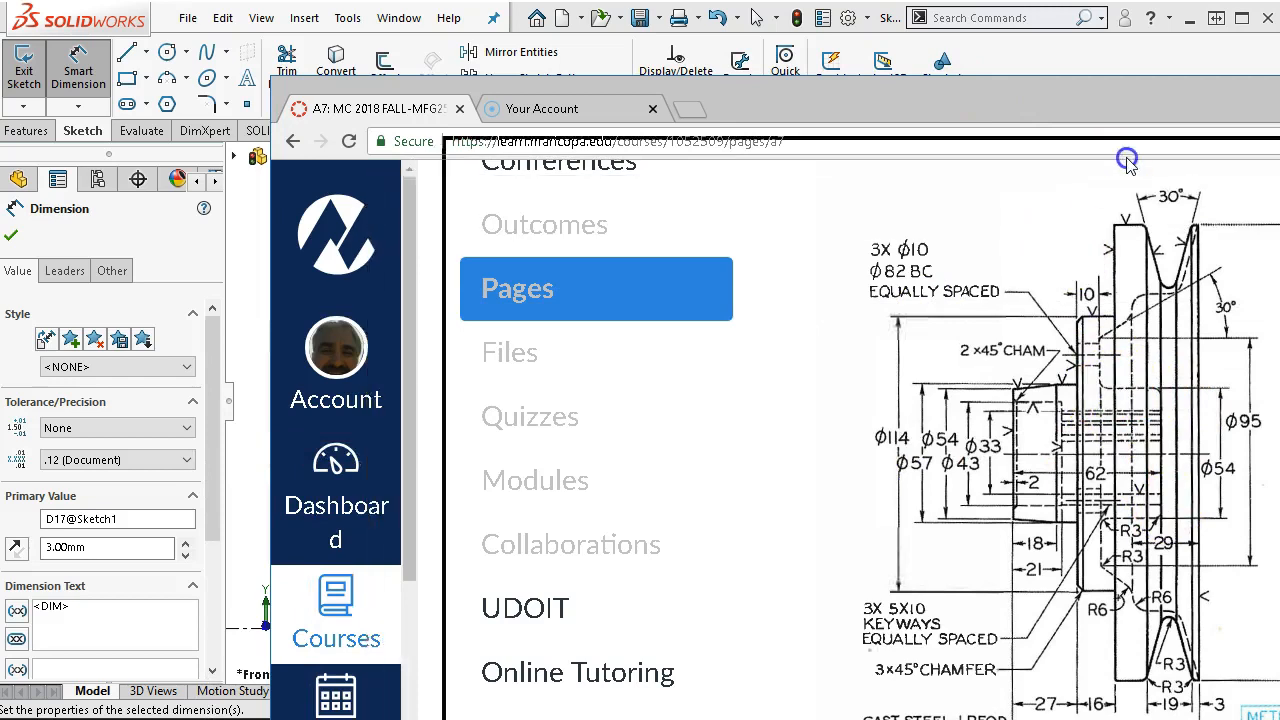
{"action": "left_click", "coordinate": [333, 332]}
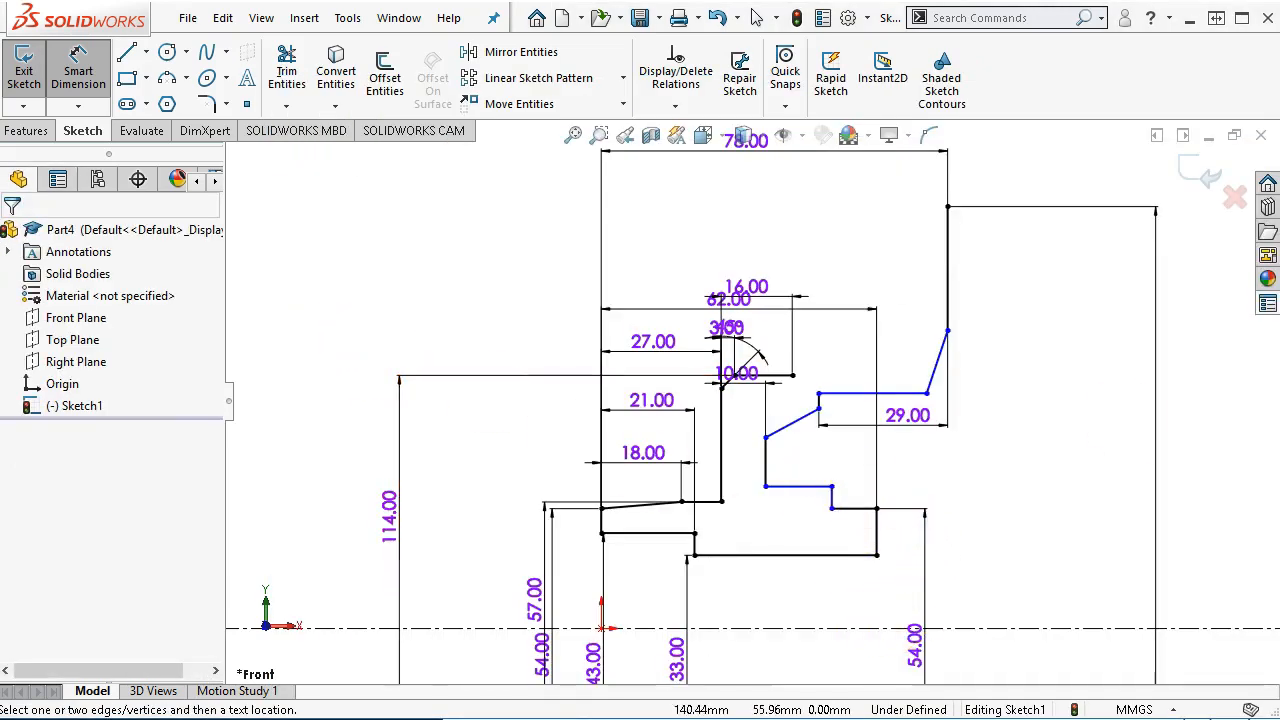
{"action": "key", "text": "alt+Tab"}
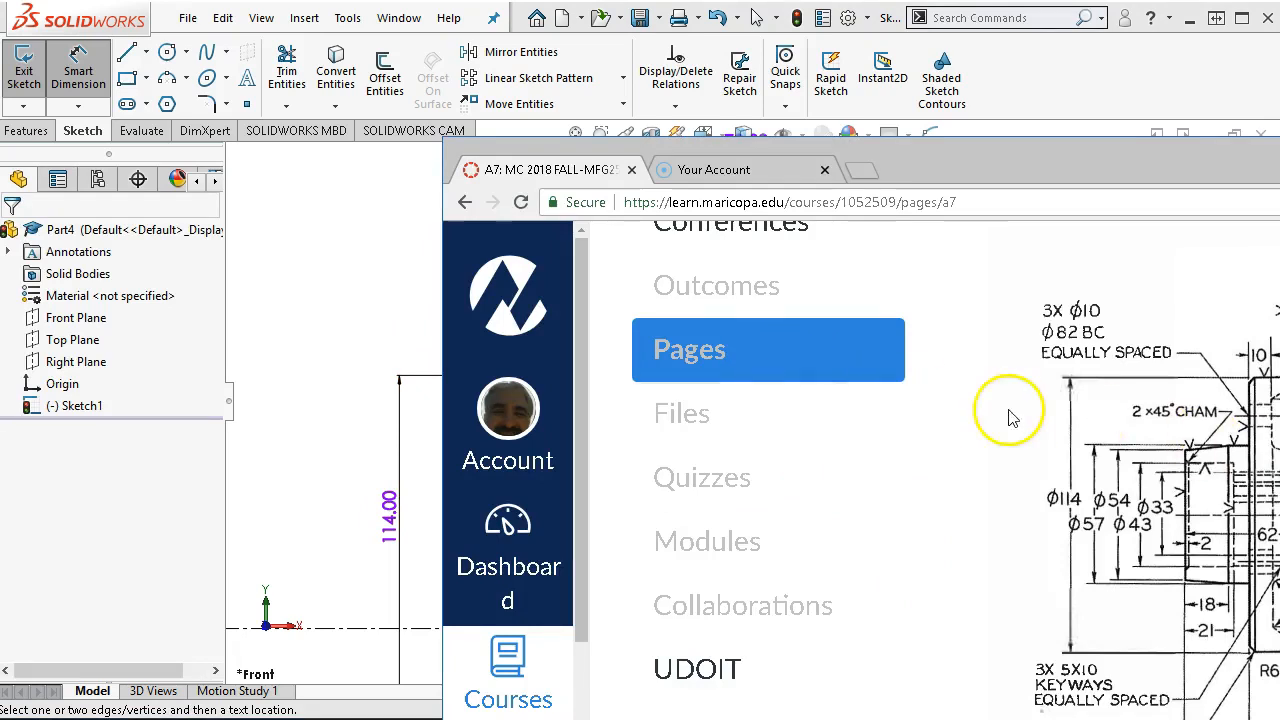
{"action": "left_click", "coordinate": [363, 266]}
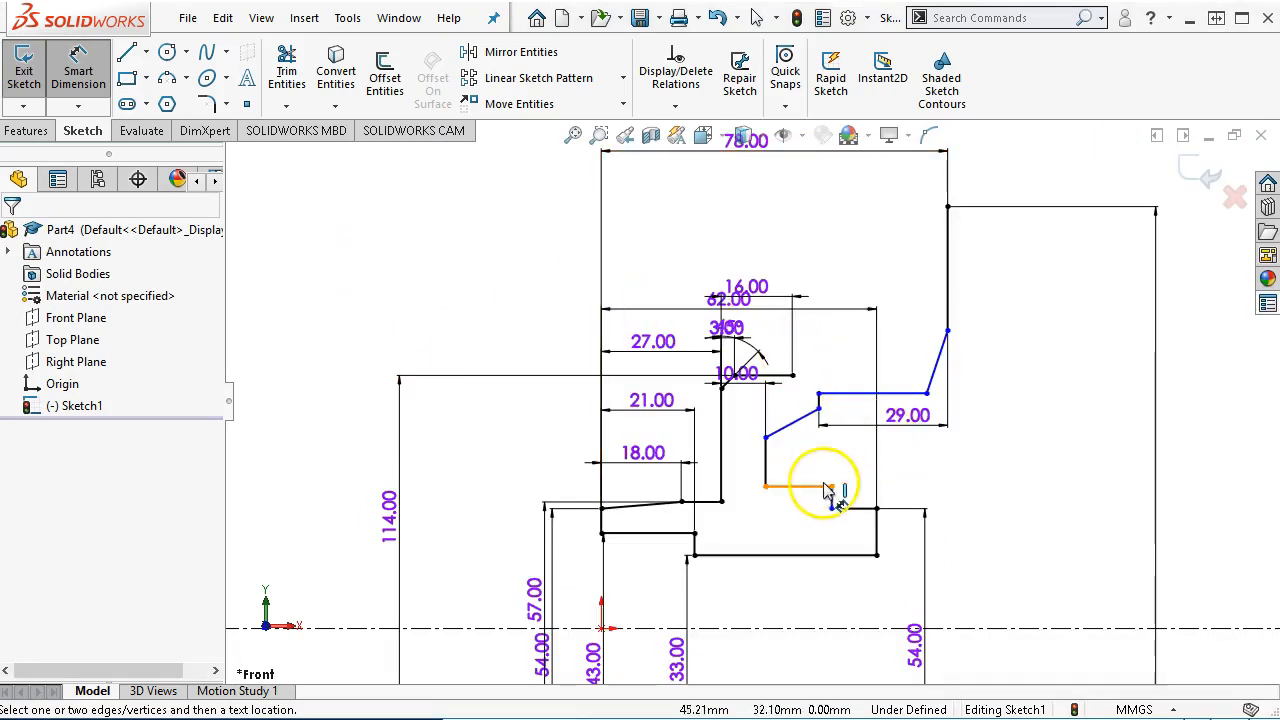
{"action": "right_click", "coordinate": [966, 448]}
{"action": "left_click", "coordinate": [1060, 525]}
{"action": "left_click", "coordinate": [787, 487]}
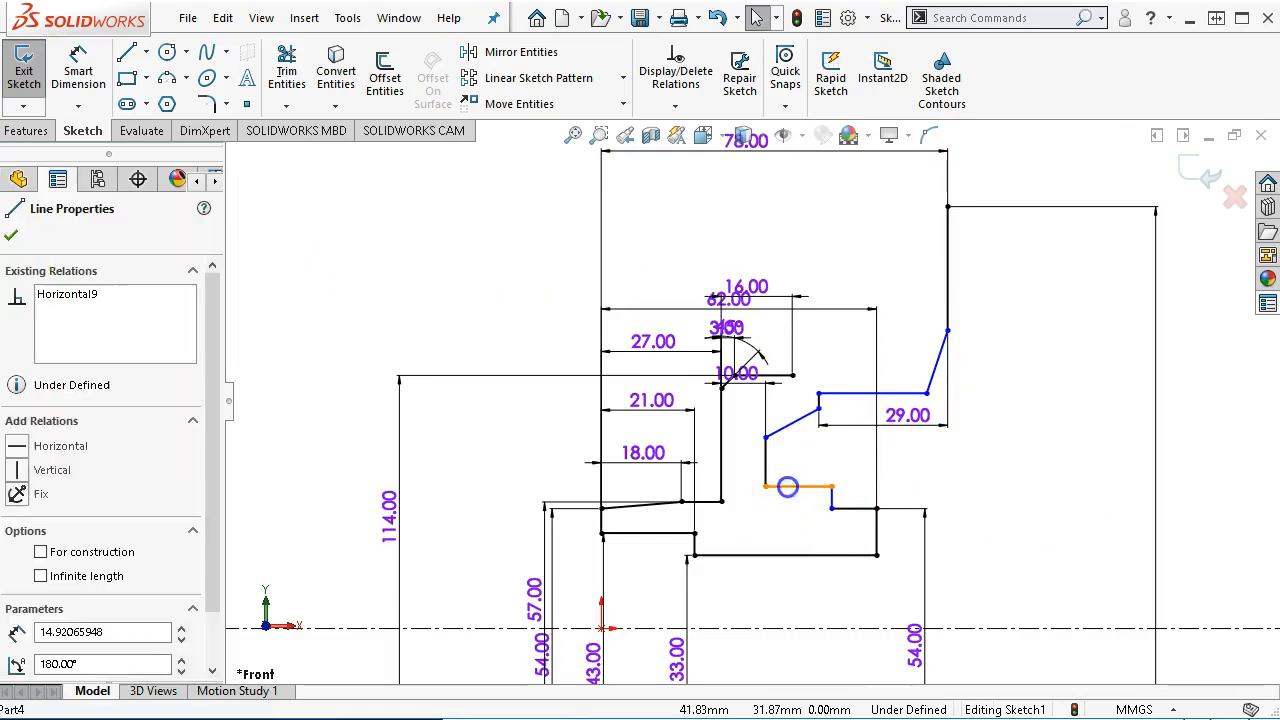
{"action": "key", "text": "Delete"}
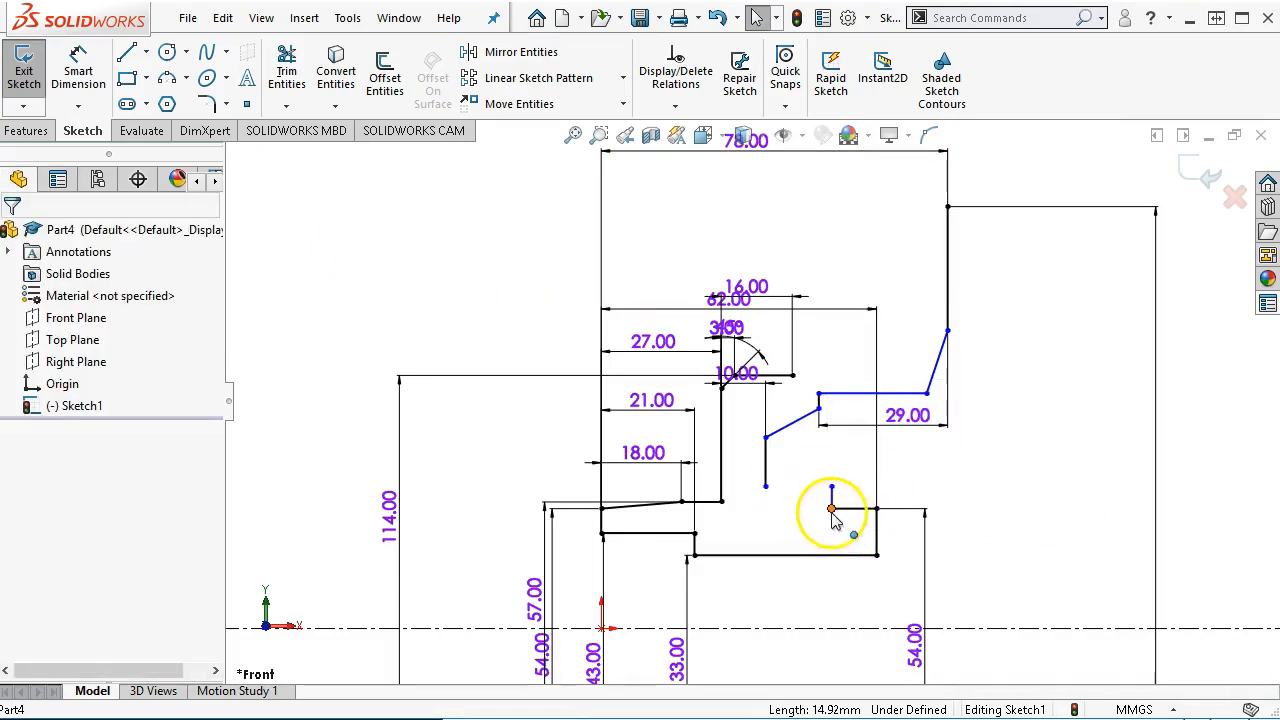
{"action": "left_click", "coordinate": [834, 502]}
{"action": "key", "text": "Delete"}
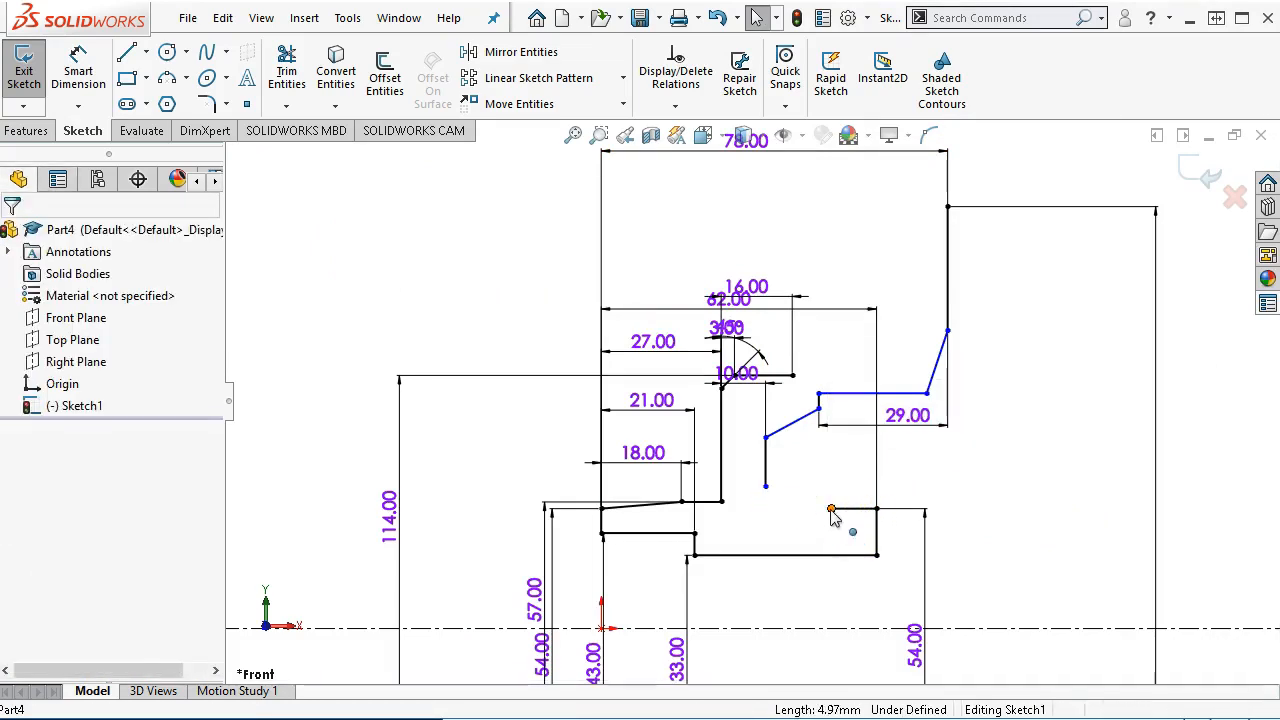
{"action": "left_click_drag", "start_coordinate": [830, 508], "coordinate": [765, 516]}
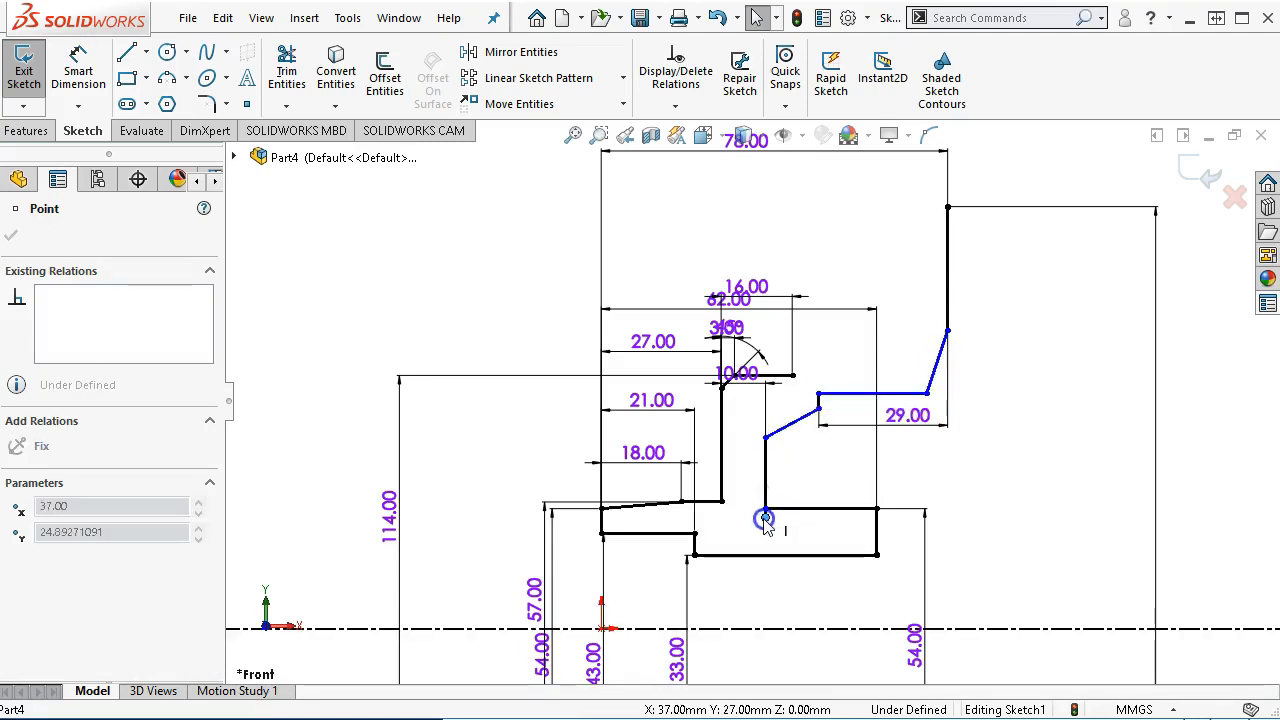
{"action": "key", "text": "Escape"}
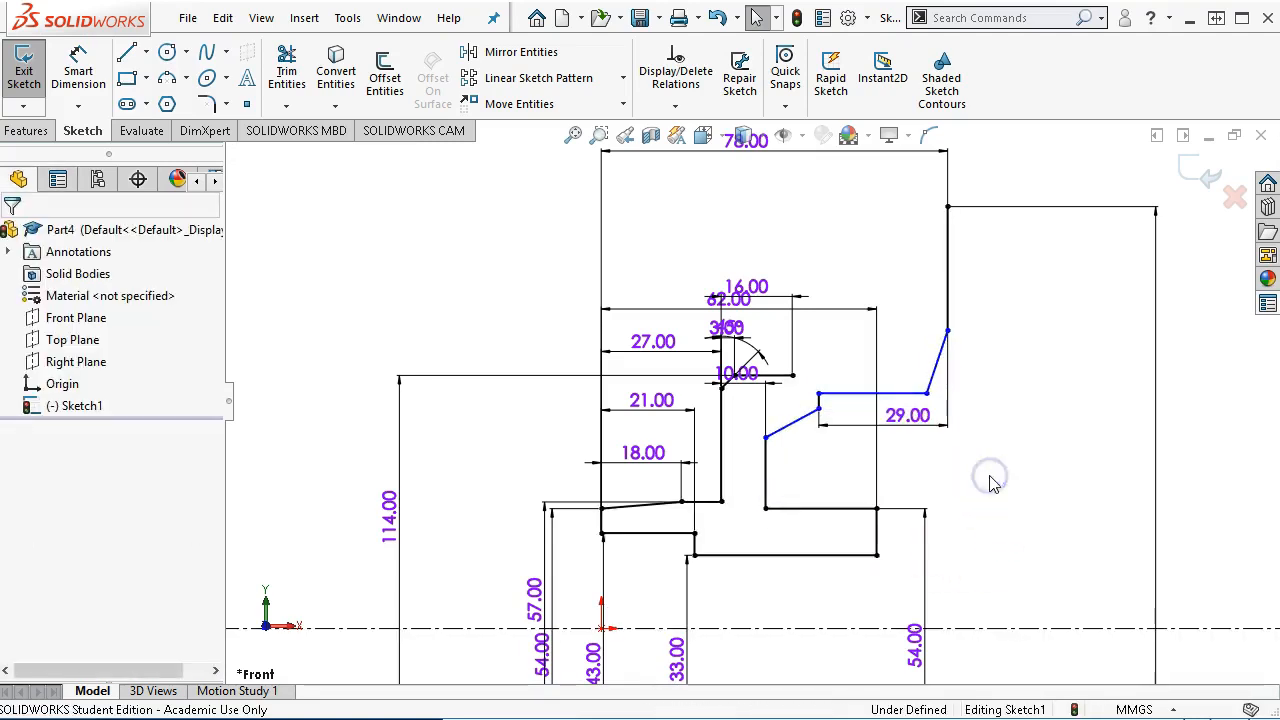
Step: Consult the A7 drawing, then dimension the upper endpoint of the inner vertical line about the centerline as a 95 mm diameter
{"action": "key", "text": "alt+Tab"}
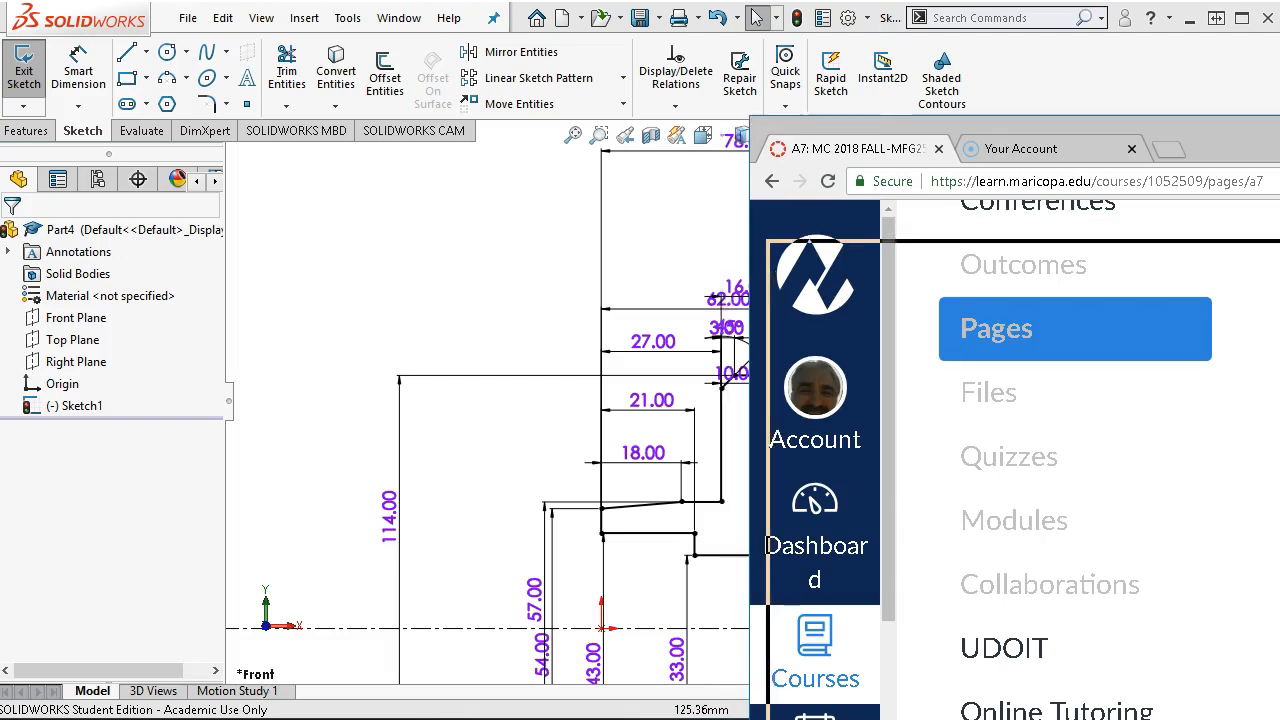
{"action": "left_click", "coordinate": [455, 293]}
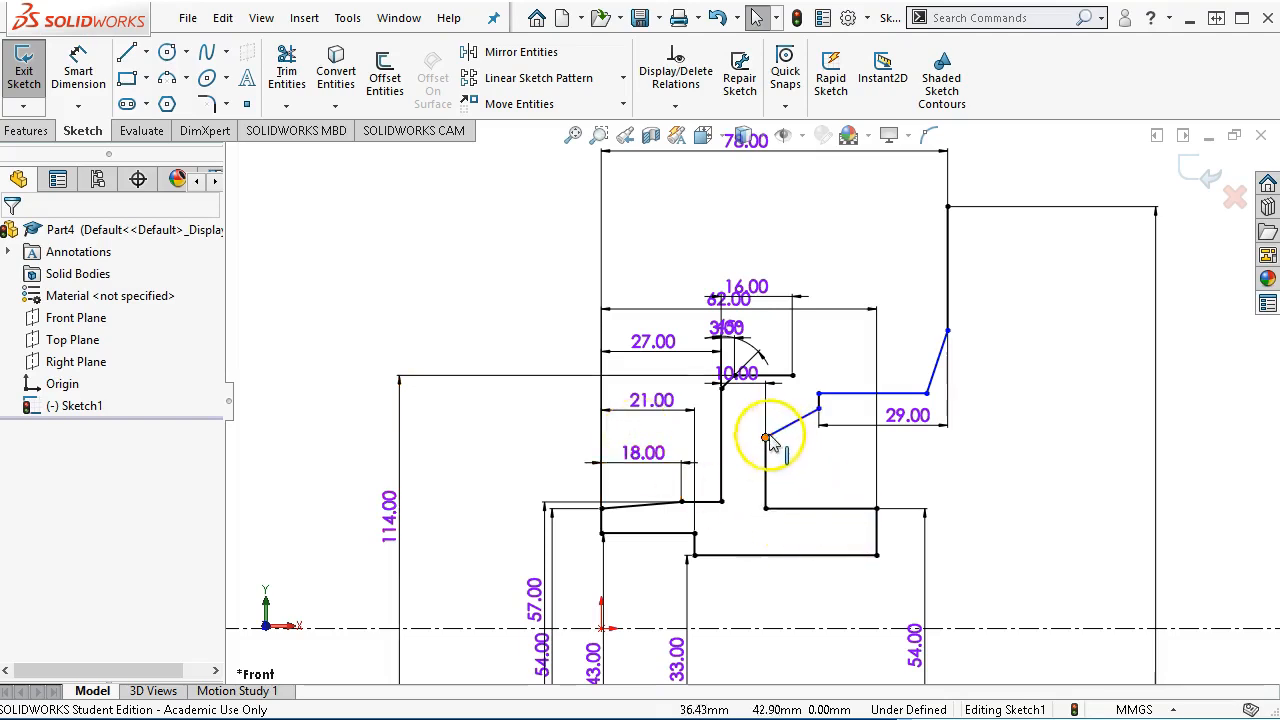
{"action": "left_click", "coordinate": [60, 80]}
{"action": "left_click", "coordinate": [767, 458]}
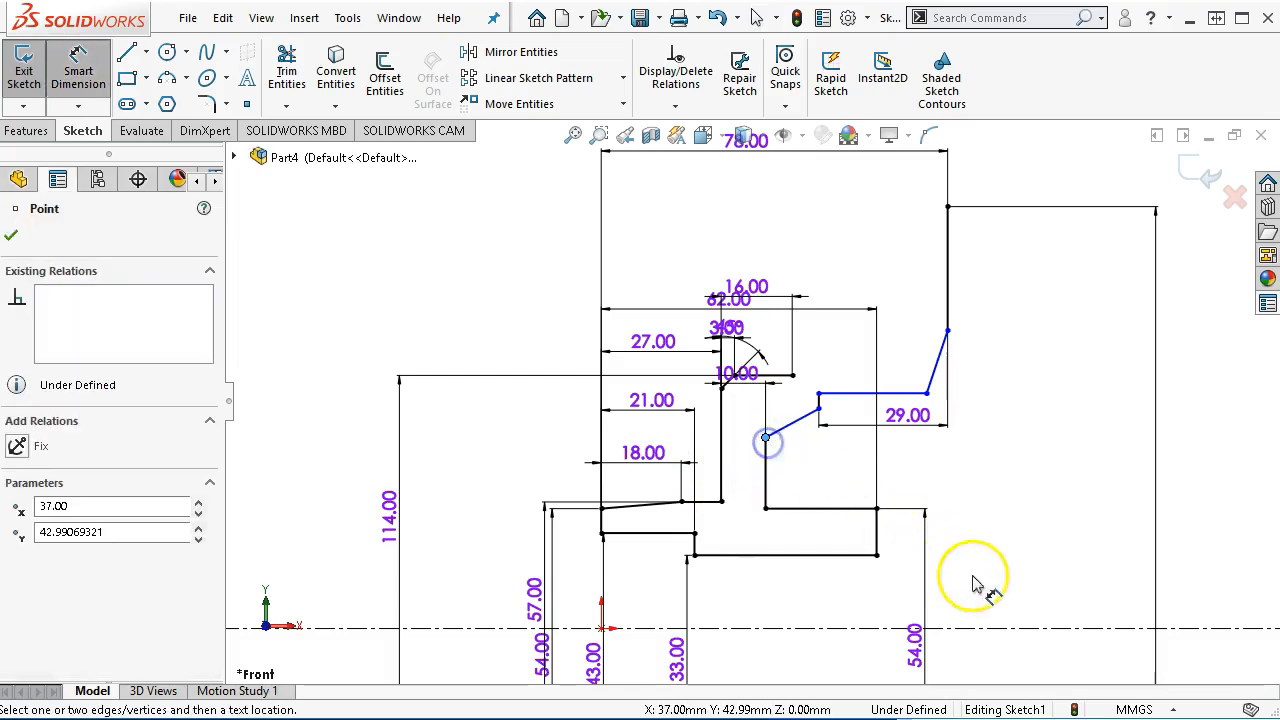
{"action": "key", "text": "z"}
{"action": "left_click", "coordinate": [1030, 585]}
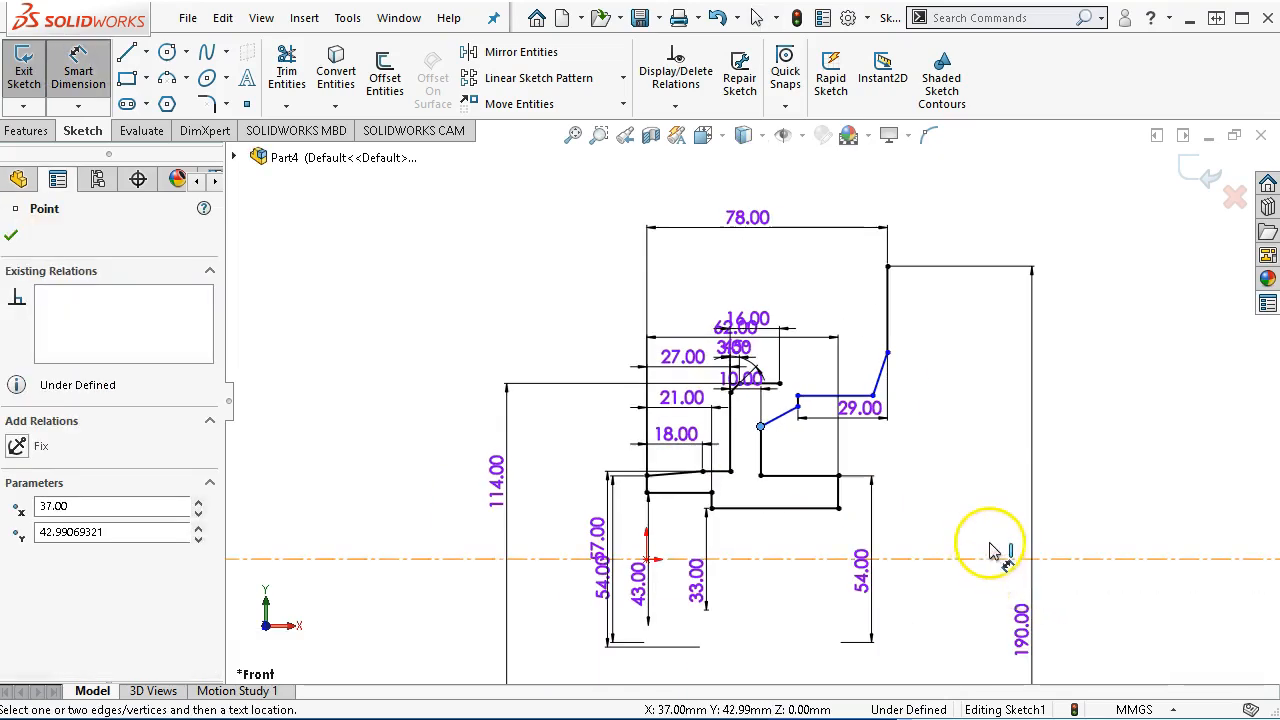
{"action": "left_click", "coordinate": [990, 552]}
{"action": "left_click", "coordinate": [1078, 612]}
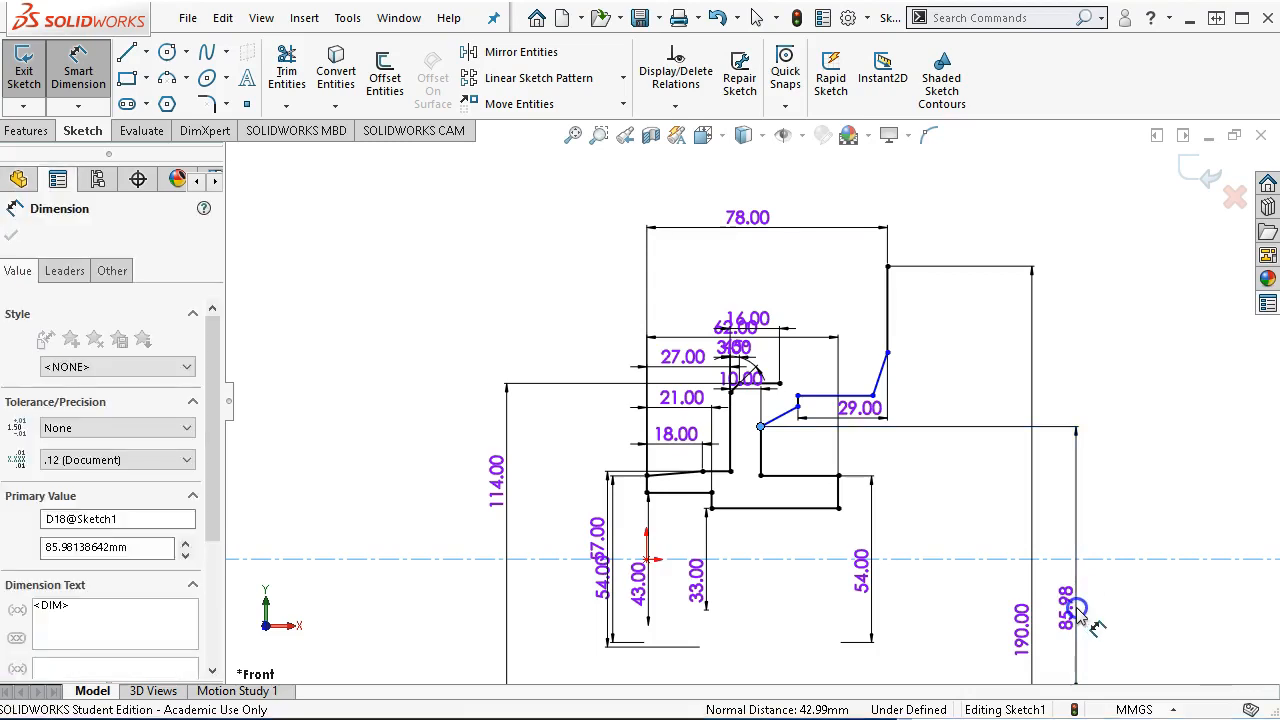
{"action": "type", "text": "95"}
{"action": "key", "text": "Return"}
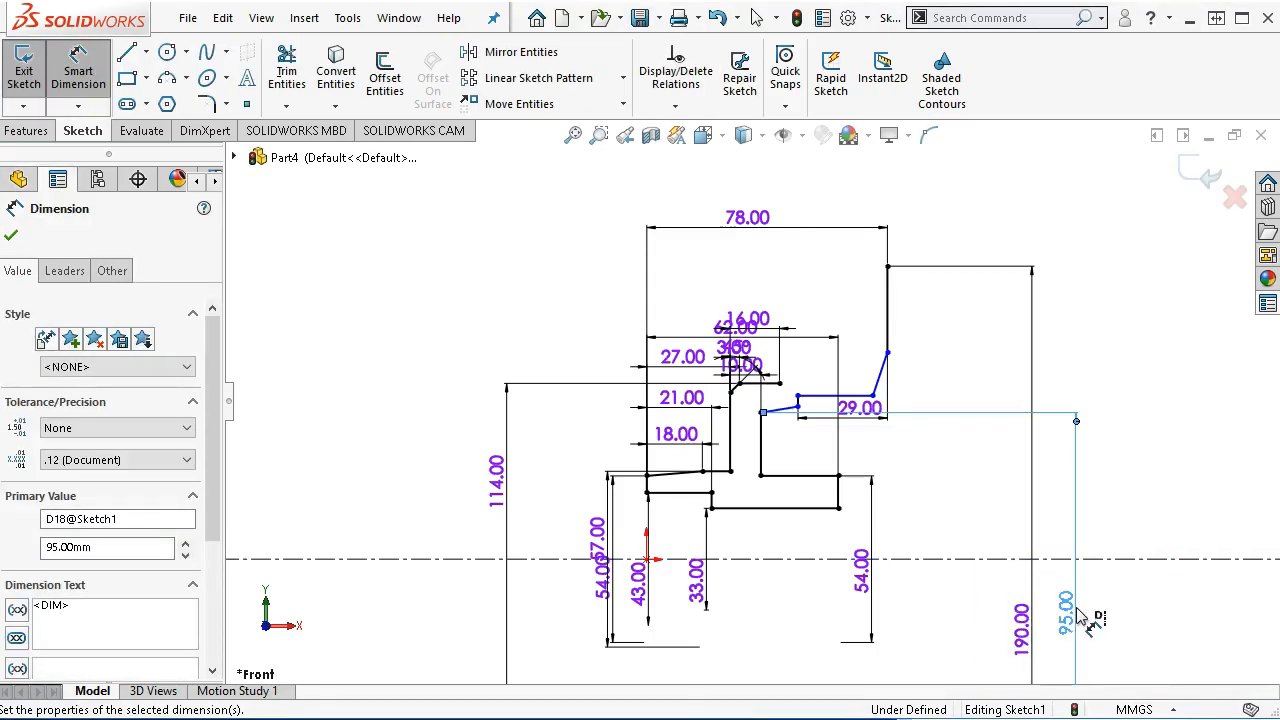
{"action": "left_click", "coordinate": [937, 533]}
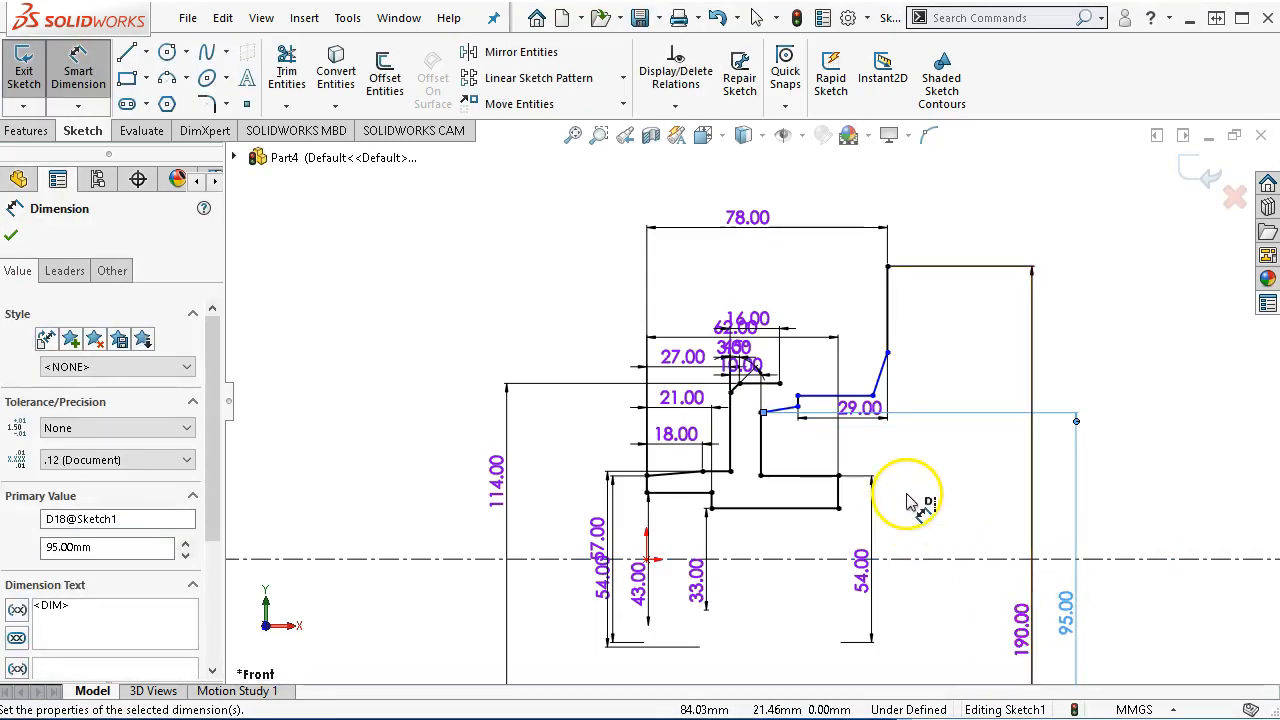
Step: Dimension the angle between the short sloped line above the inner vertical line and the horizontal as 30°
{"action": "scroll", "coordinate": [910, 495], "scroll_direction": "down", "scroll_amount": 3}
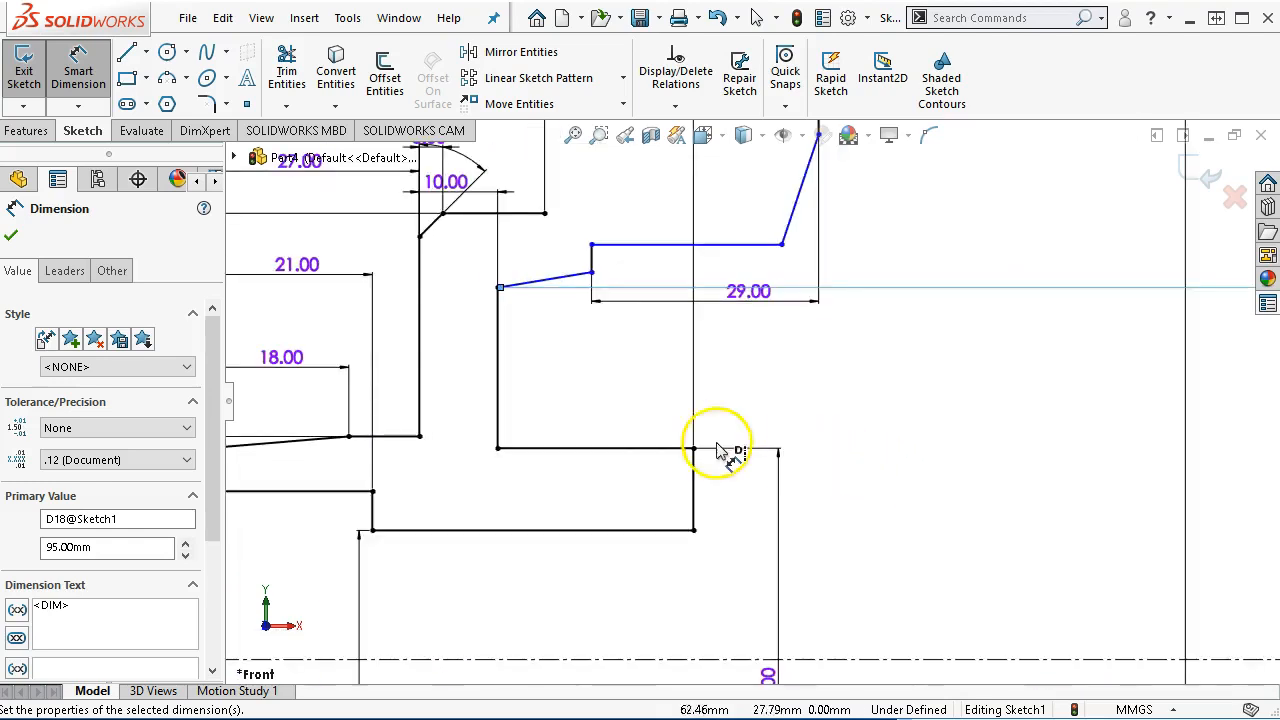
{"action": "scroll", "coordinate": [525, 310], "scroll_direction": "down", "scroll_amount": 2}
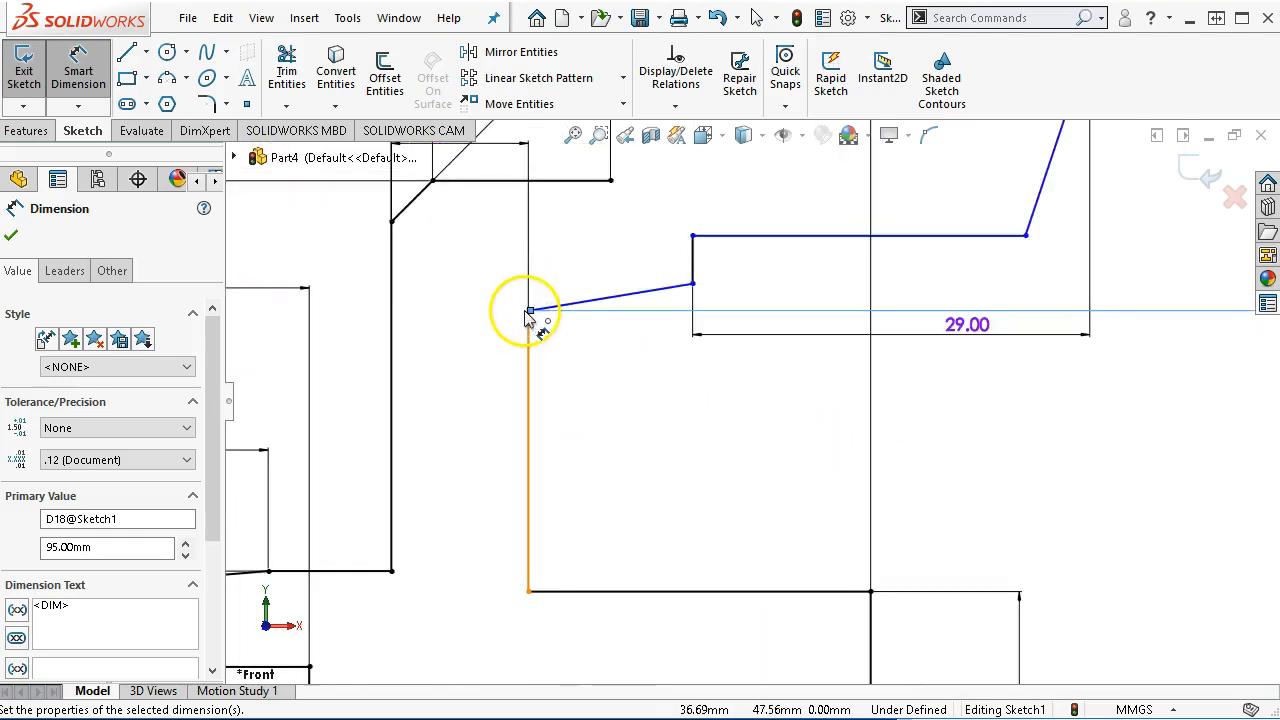
{"action": "left_click", "coordinate": [529, 311]}
{"action": "left_click", "coordinate": [587, 300]}
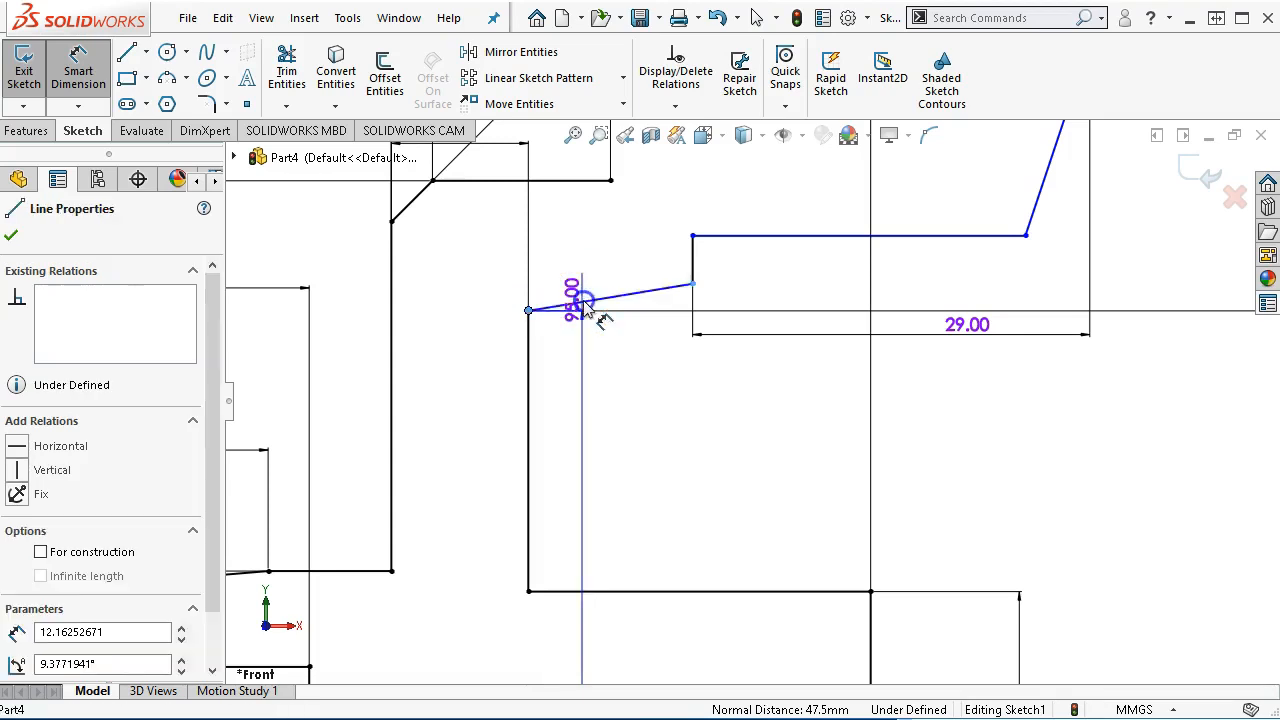
{"action": "left_click", "coordinate": [567, 314]}
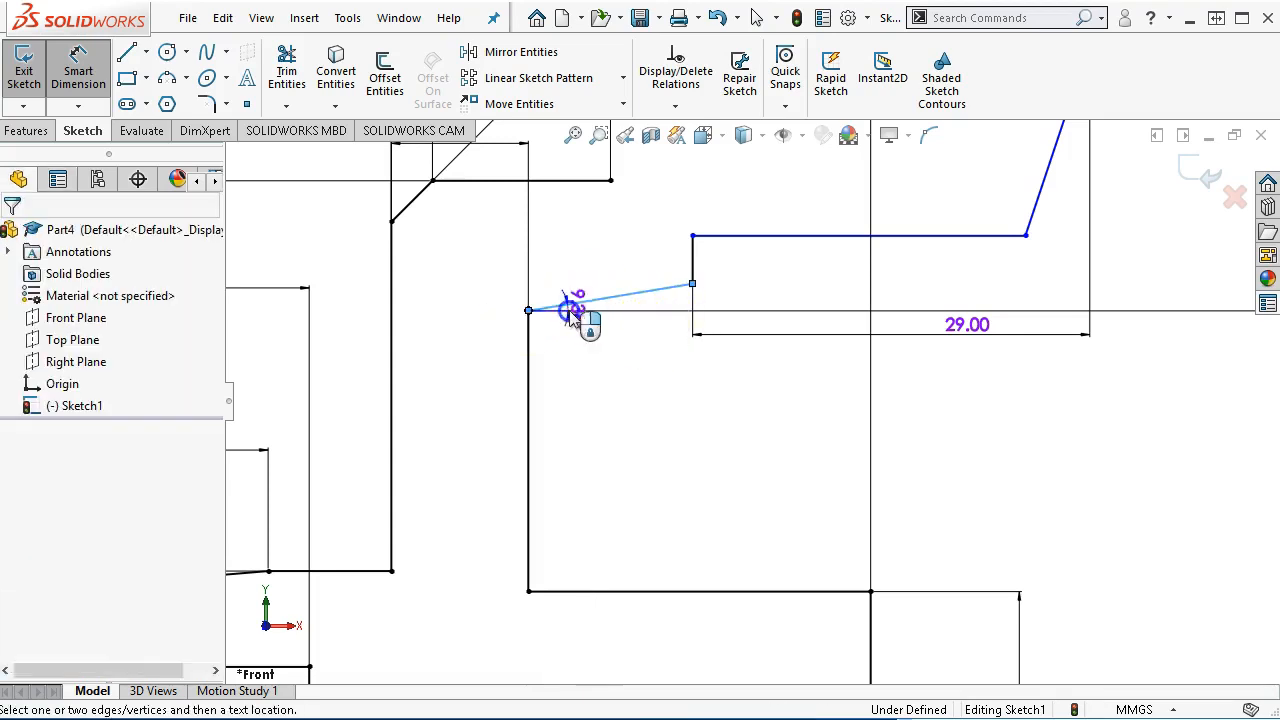
{"action": "left_click", "coordinate": [777, 288]}
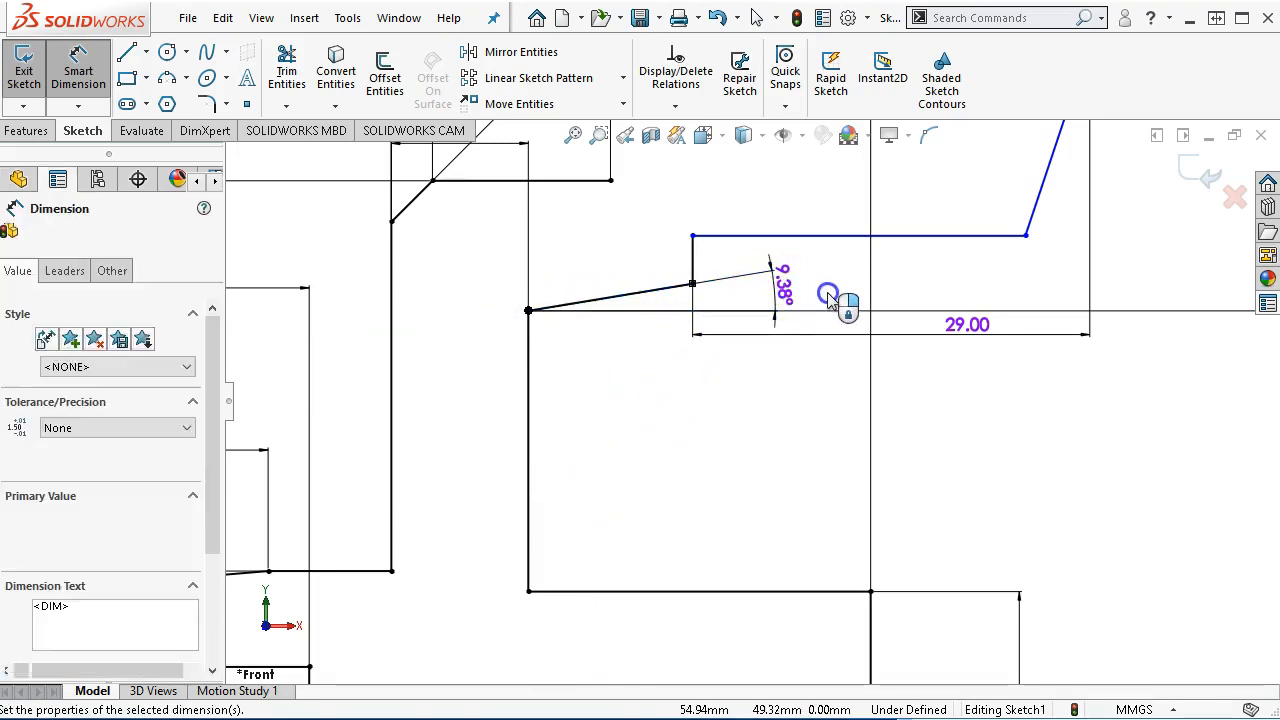
{"action": "type", "text": "30"}
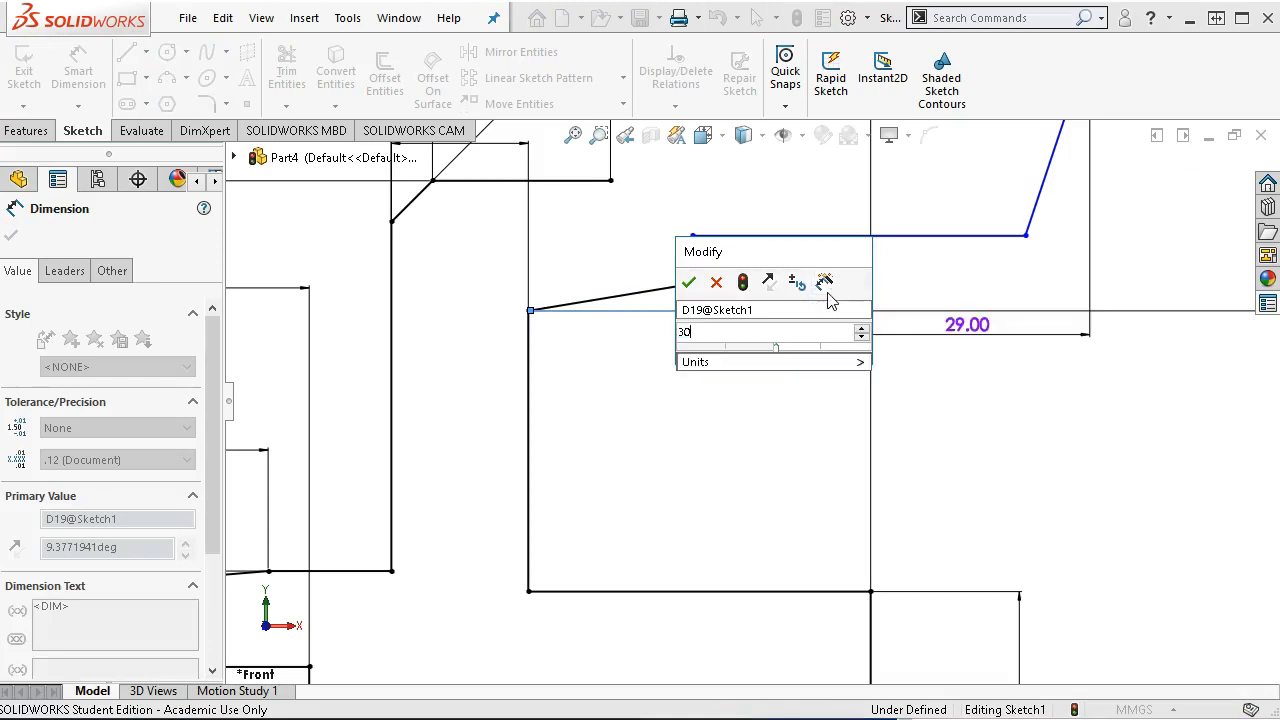
{"action": "key", "text": "Return"}
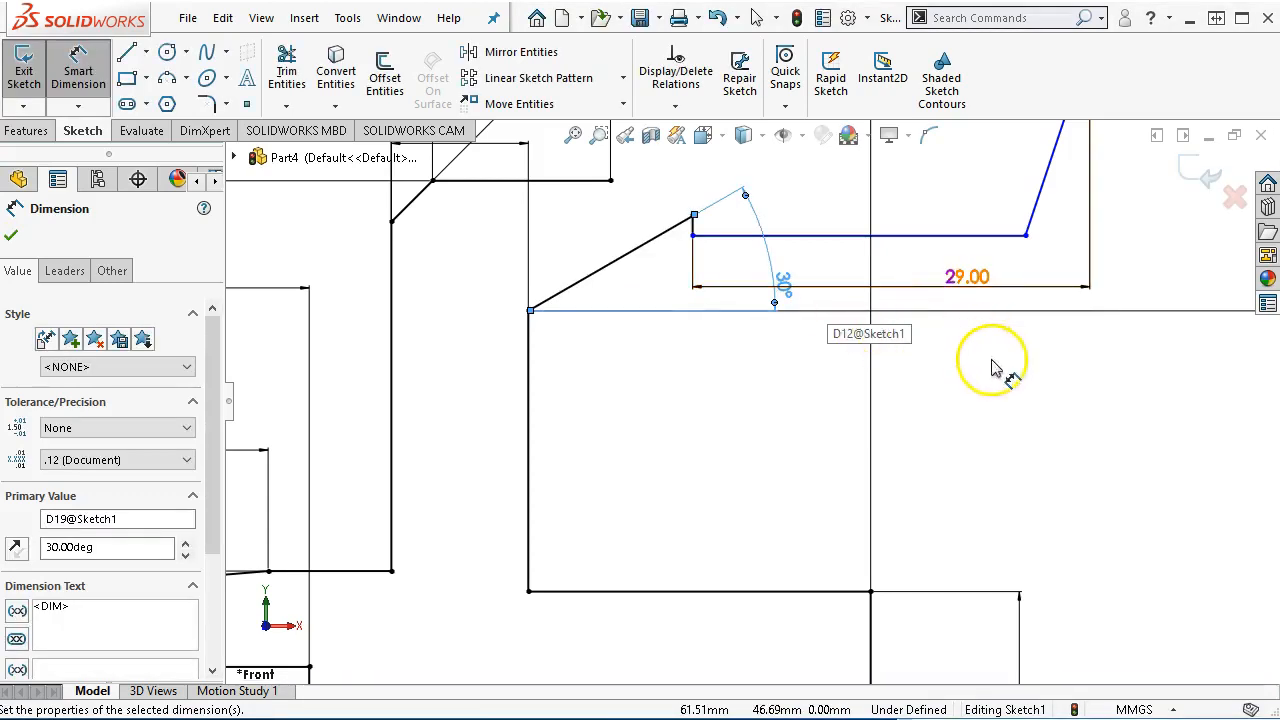
Step: Move the lower endpoint of the outermost vertical line up to about Y 90.5 mm, leaving only a short vertical segment at the rim
{"action": "scroll", "coordinate": [980, 380], "scroll_direction": "up", "scroll_amount": 1}
{"action": "scroll", "coordinate": [980, 388], "scroll_direction": "up", "scroll_amount": 2}
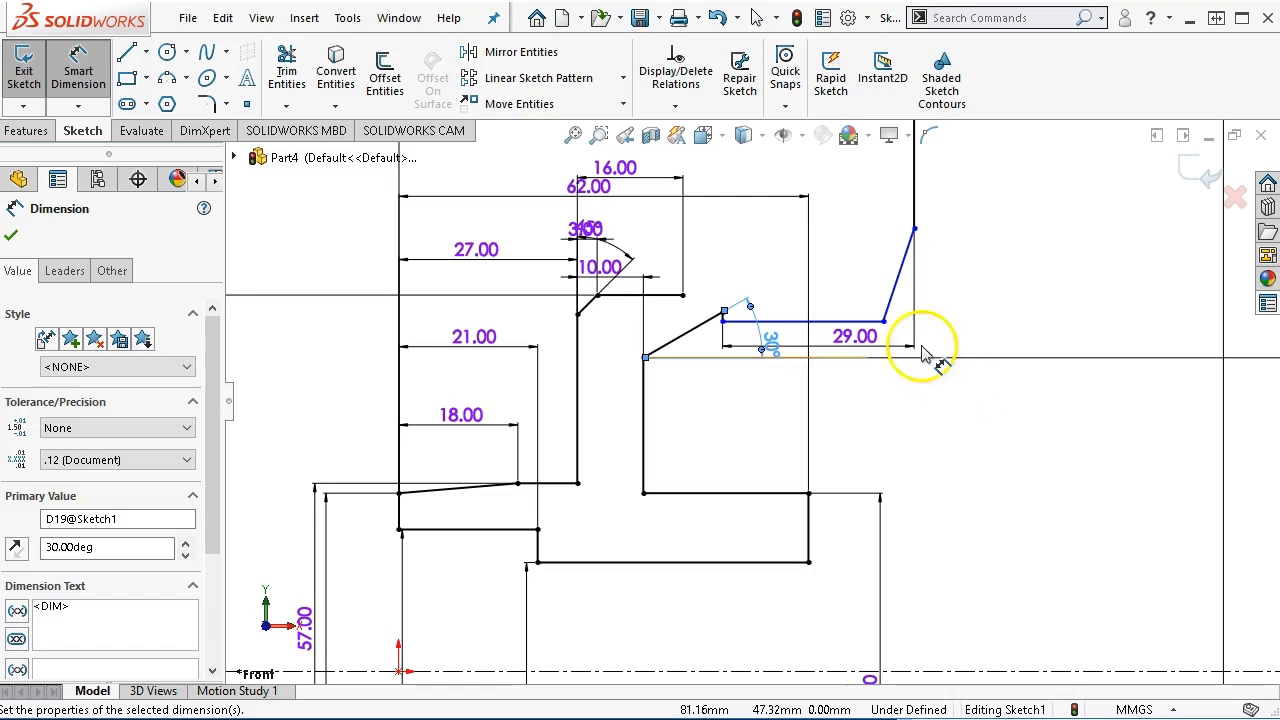
{"action": "right_click", "coordinate": [1033, 230]}
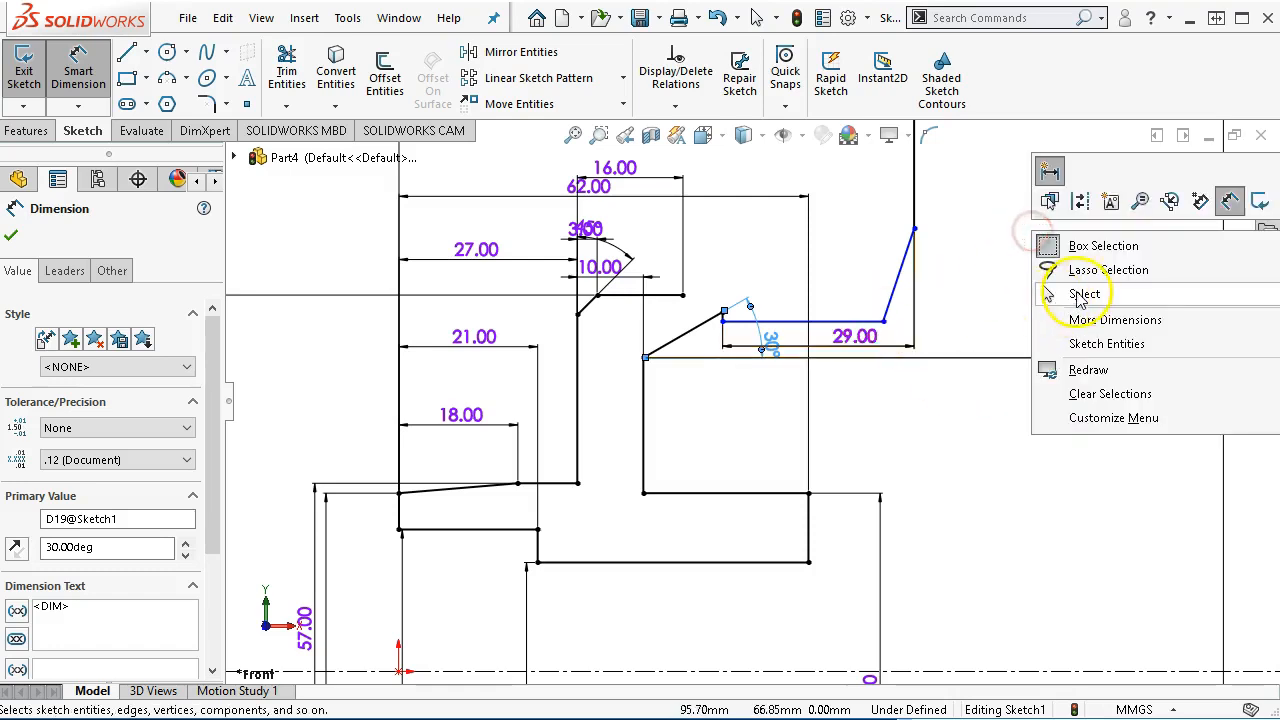
{"action": "left_click", "coordinate": [1080, 295]}
{"action": "left_click", "coordinate": [885, 320]}
{"action": "mouse_move", "coordinate": [891, 302]}
{"action": "left_mouse_down"}
{"action": "mouse_move", "coordinate": [909, 166]}
{"action": "mouse_move", "coordinate": [820, 400]}
{"action": "mouse_move", "coordinate": [763, 420]}
{"action": "mouse_move", "coordinate": [775, 306]}
{"action": "left_mouse_up"}
{"action": "scroll", "coordinate": [905, 190], "scroll_direction": "up", "scroll_amount": 3}
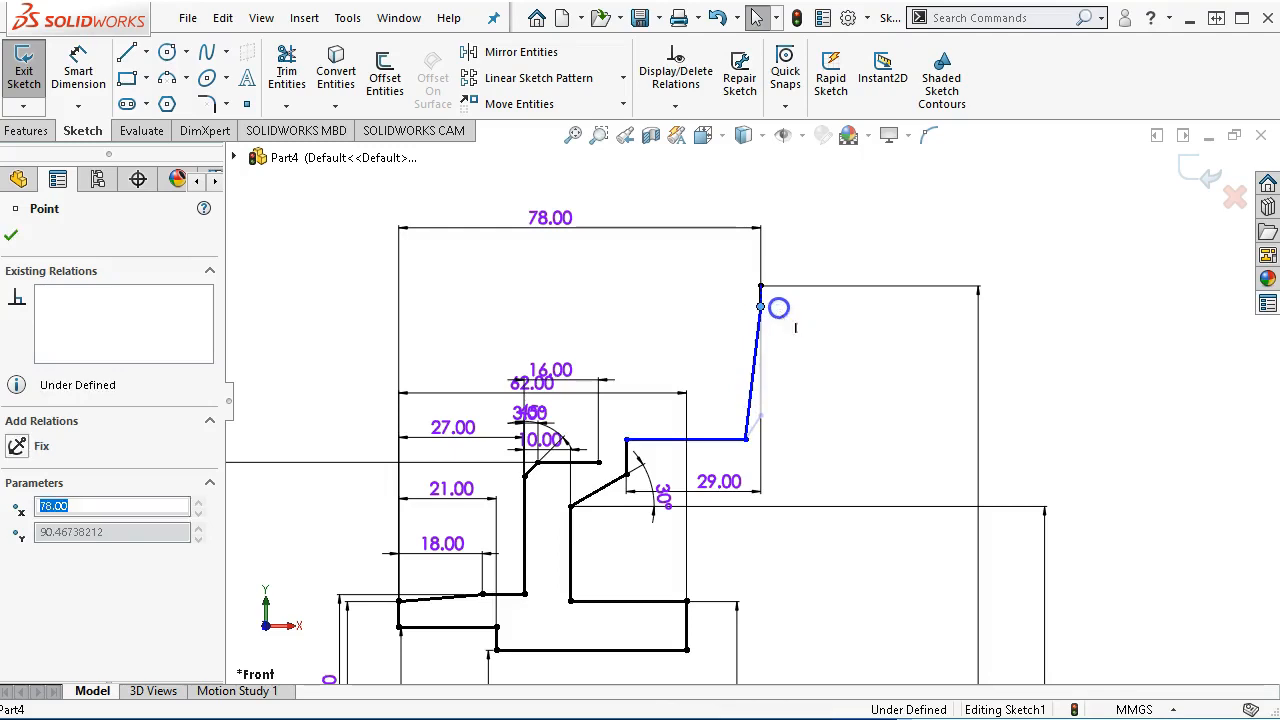
{"action": "left_click", "coordinate": [857, 440]}
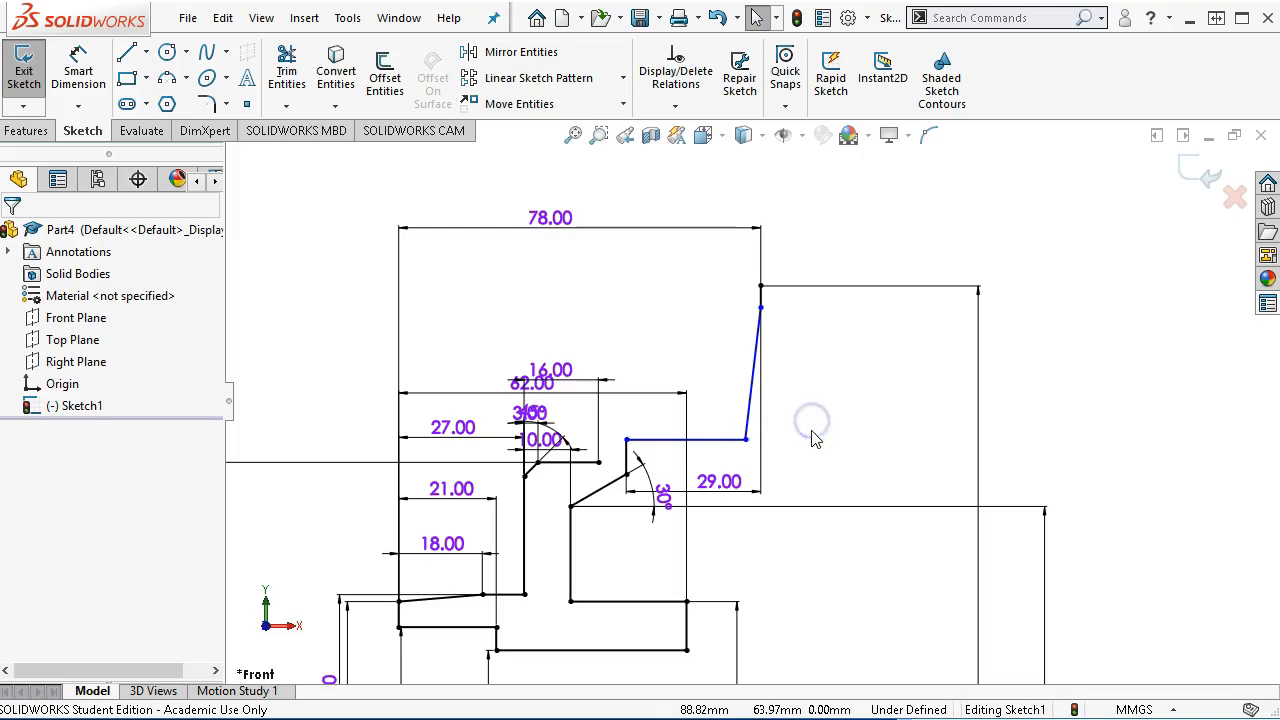
Step: Sketch a short tangent arc from the rim's top endpoint, curving inward and down away from the outermost vertical line
{"action": "scroll", "coordinate": [814, 432], "scroll_direction": "up", "scroll_amount": 3}
{"action": "scroll", "coordinate": [743, 371], "scroll_direction": "down", "scroll_amount": 4}
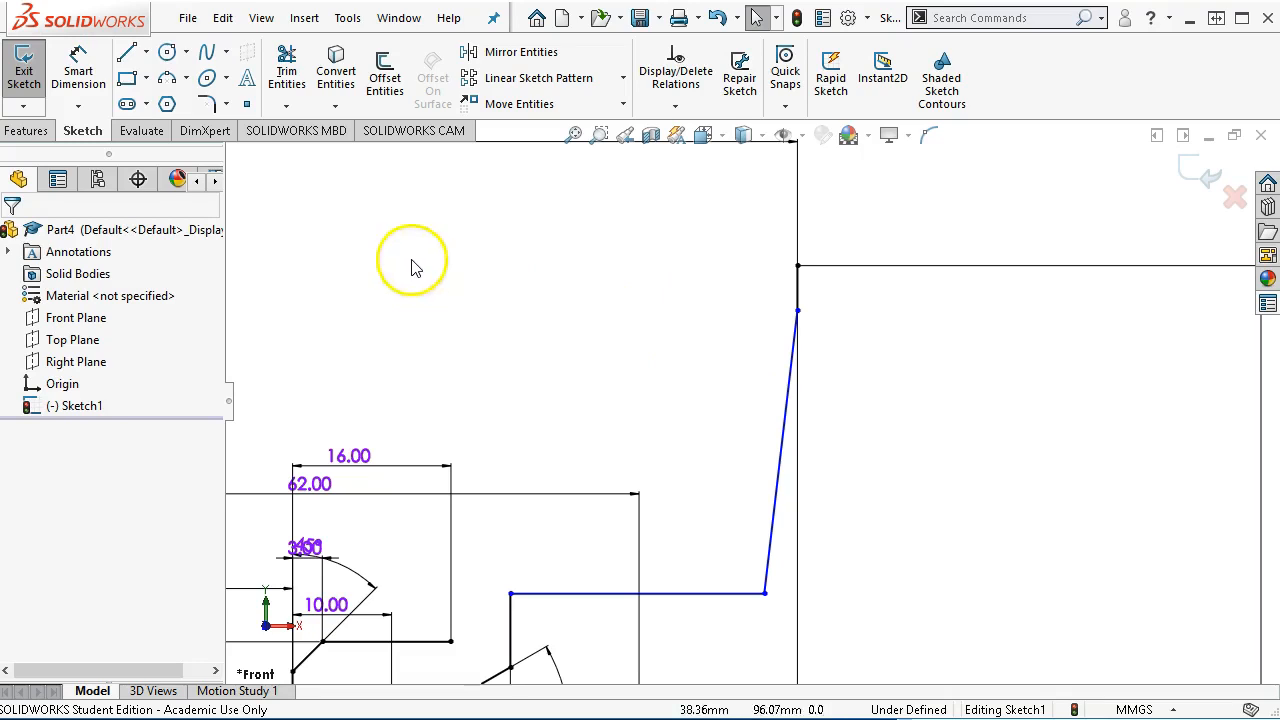
{"action": "left_click", "coordinate": [187, 80]}
{"action": "left_click", "coordinate": [205, 127]}
{"action": "scroll", "coordinate": [800, 275], "scroll_direction": "down", "scroll_amount": 3}
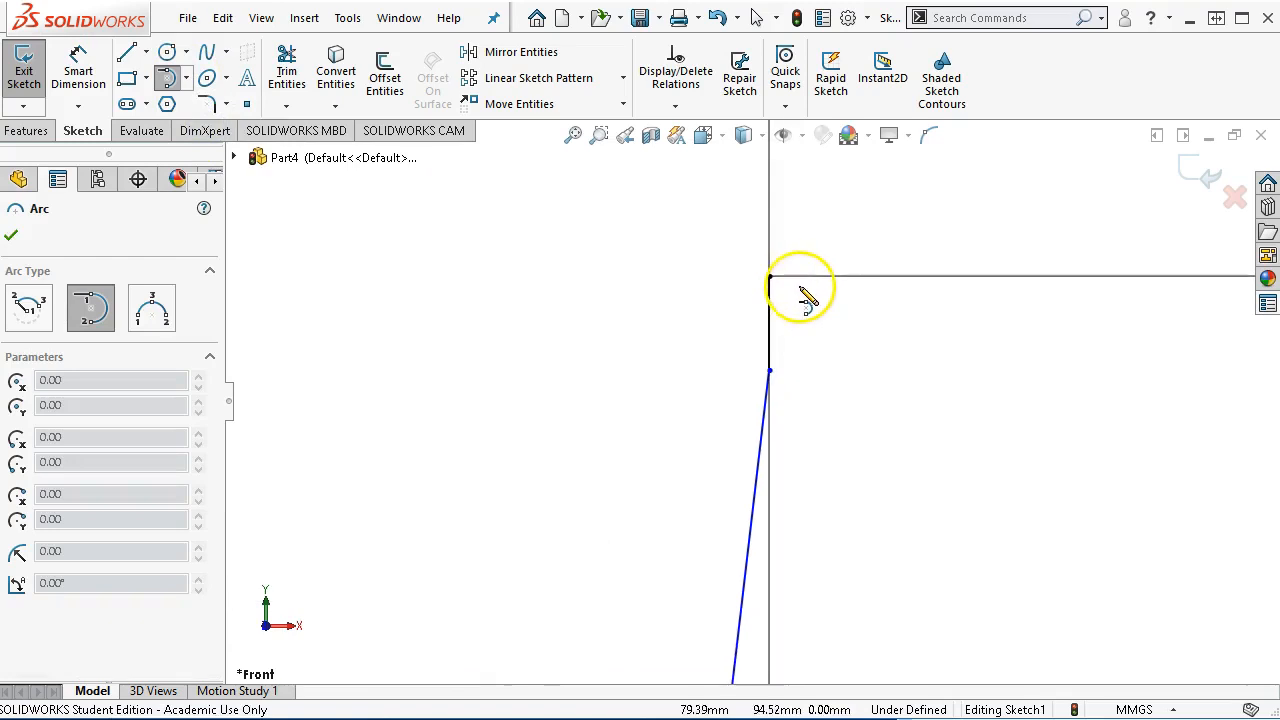
{"action": "left_click", "coordinate": [770, 278]}
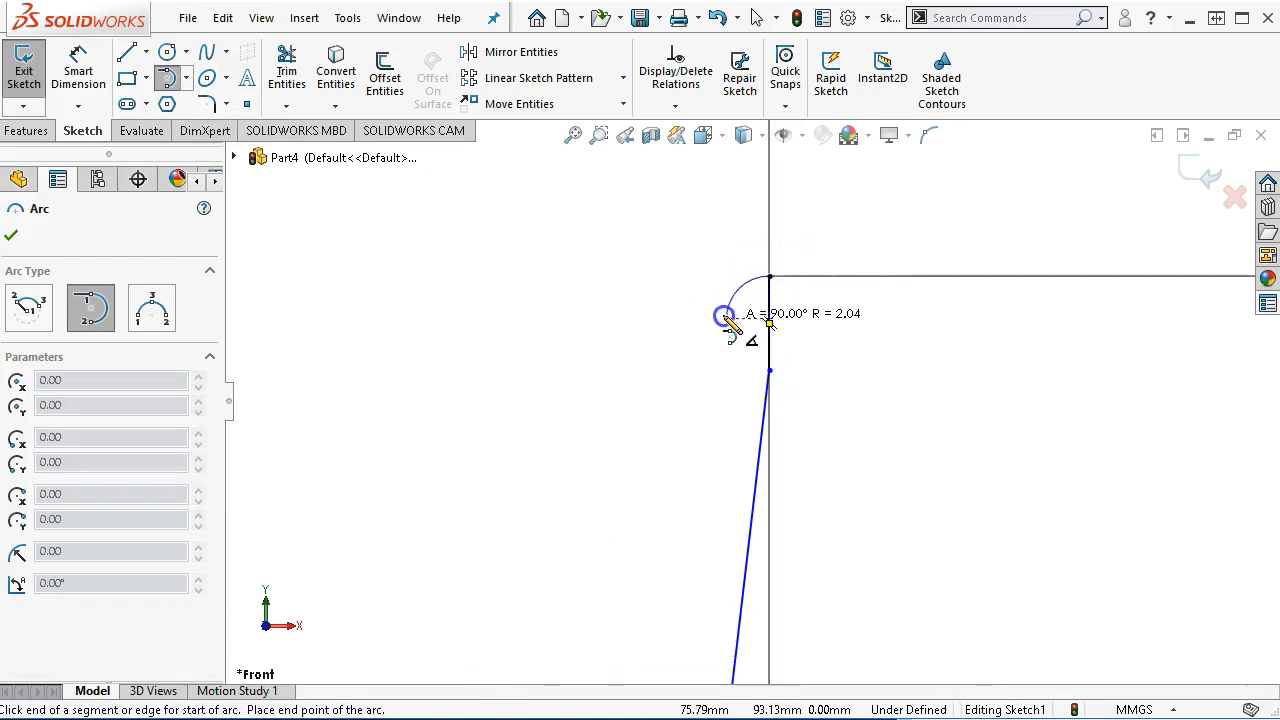
{"action": "right_click", "coordinate": [643, 295]}
{"action": "left_click", "coordinate": [666, 307]}
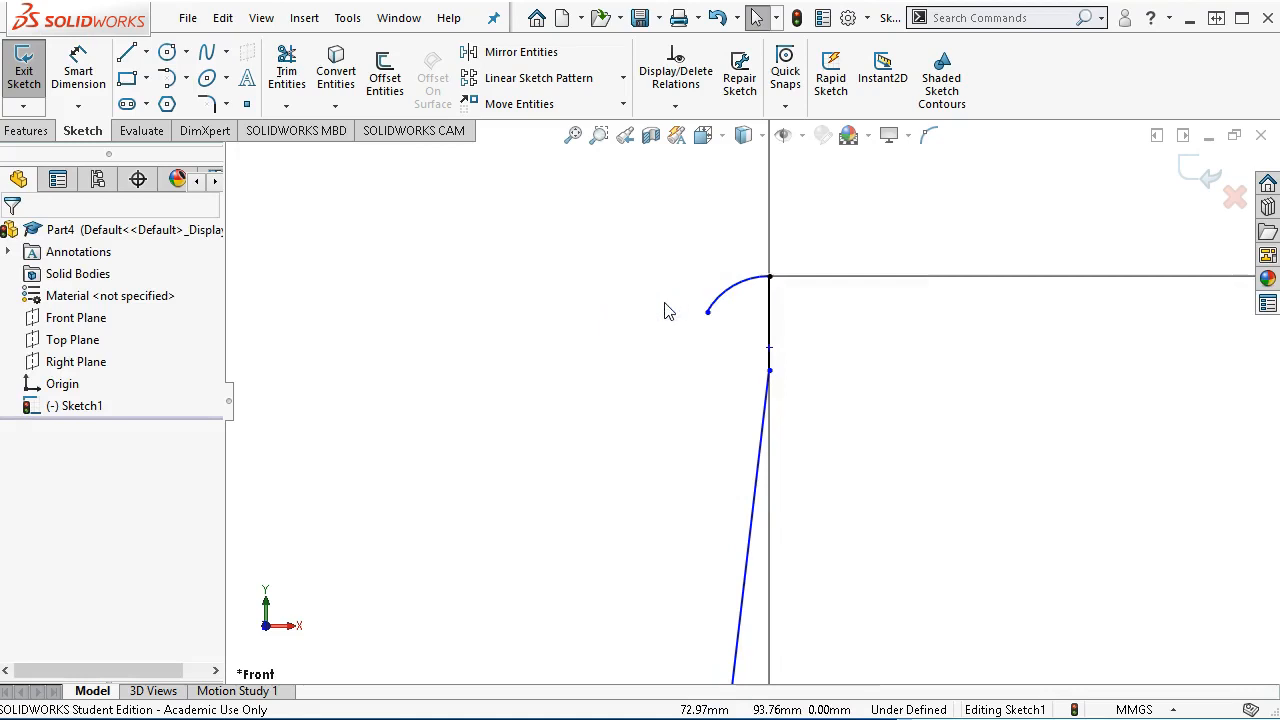
Step: Sketch a line about 23.6 mm long downward from the free end of the rim arc, parallel to the long sloped line
{"action": "key", "text": "l"}
{"action": "scroll", "coordinate": [745, 400], "scroll_direction": "up", "scroll_amount": 3}
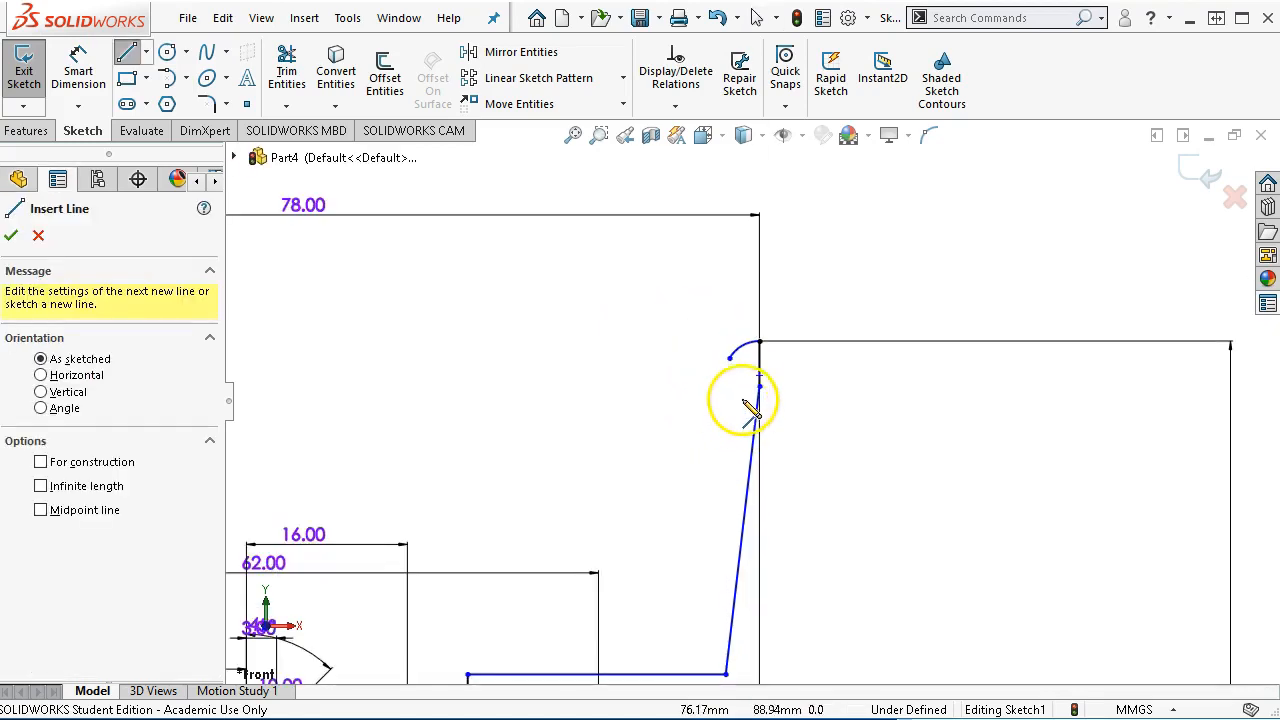
{"action": "left_click", "coordinate": [729, 358]}
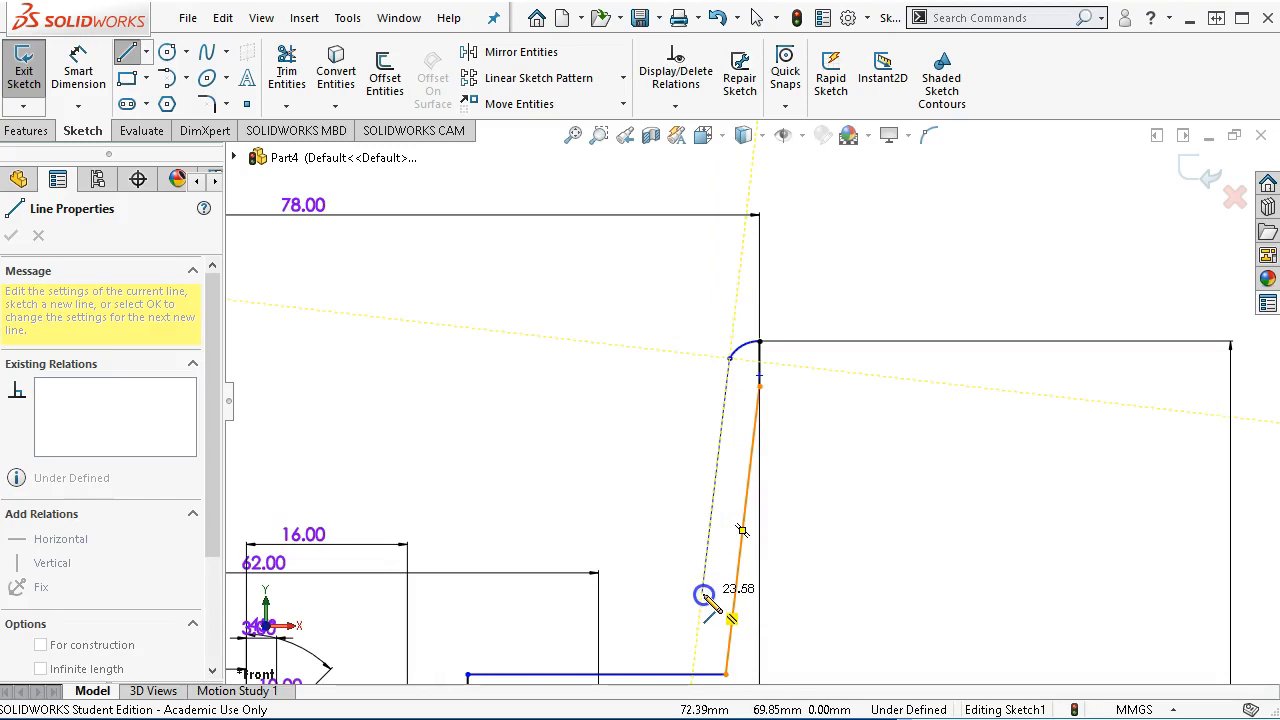
{"action": "left_click", "coordinate": [704, 596]}
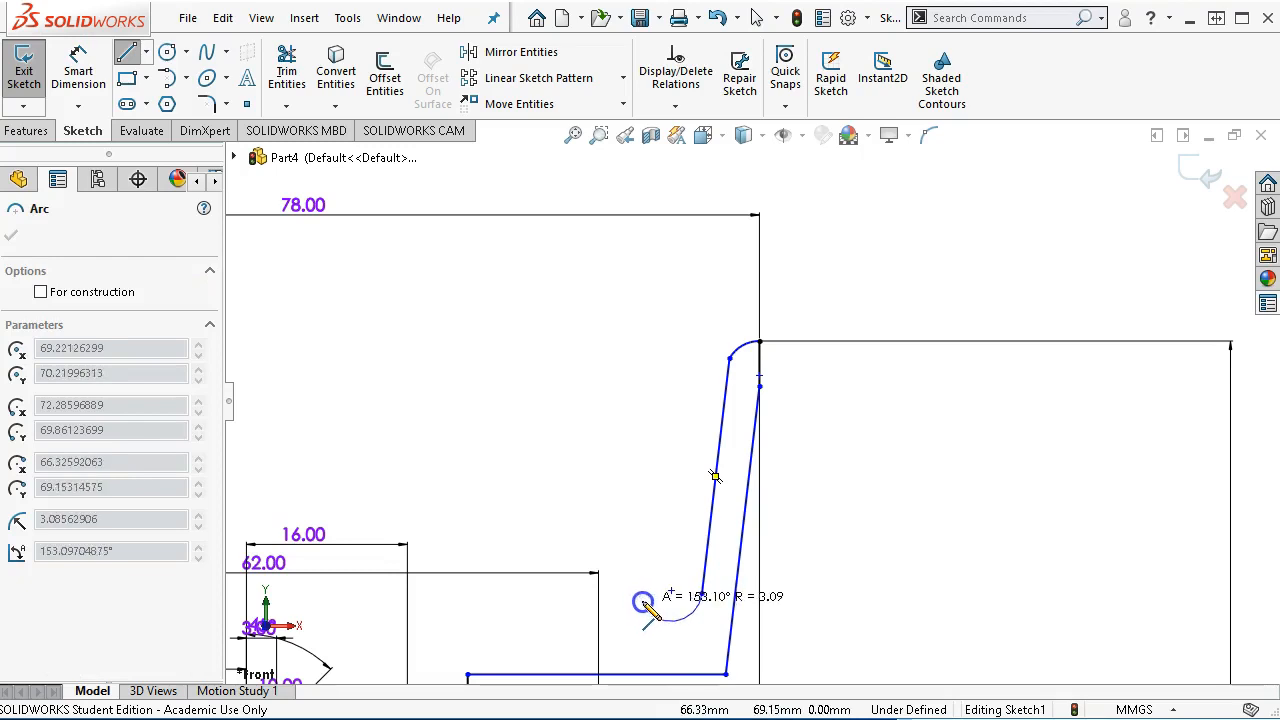
Step: Sketch a groove-bottom arc of about 3.1 mm radius and a line sloping upward and away from its free end
{"action": "left_click", "coordinate": [639, 591]}
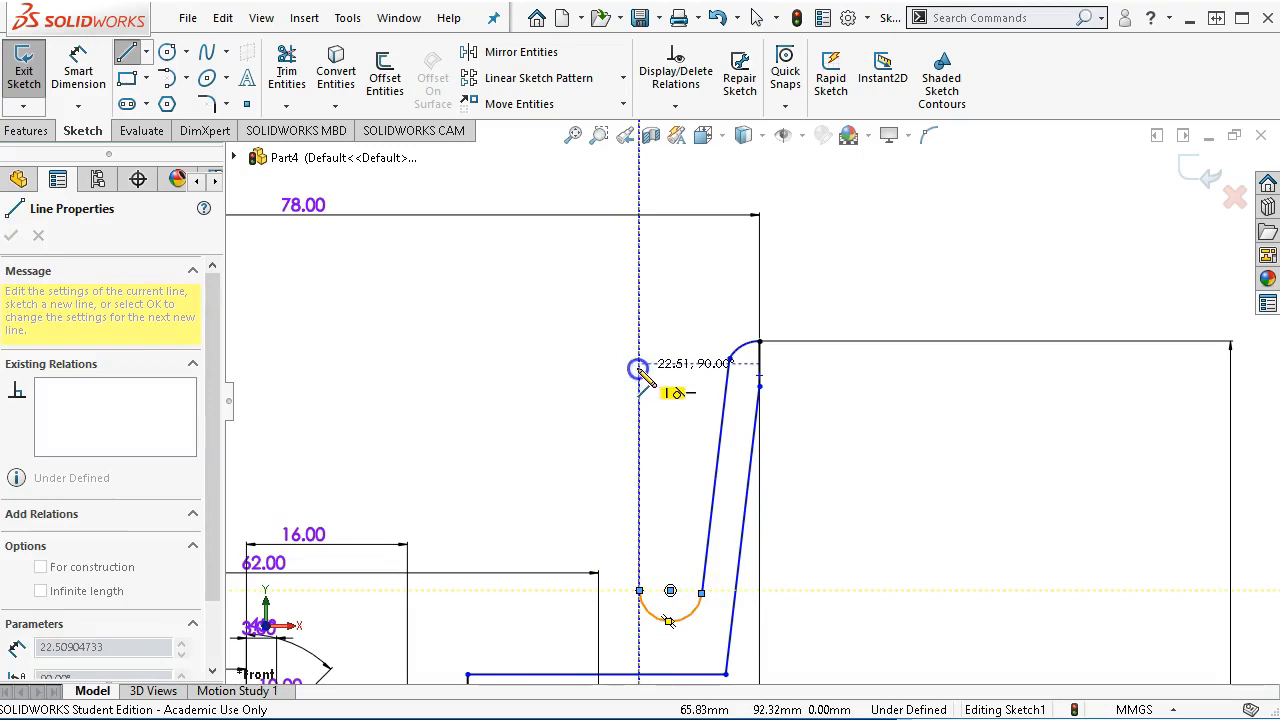
{"action": "left_click", "coordinate": [591, 357]}
{"action": "right_click", "coordinate": [880, 424]}
{"action": "left_click", "coordinate": [919, 441]}
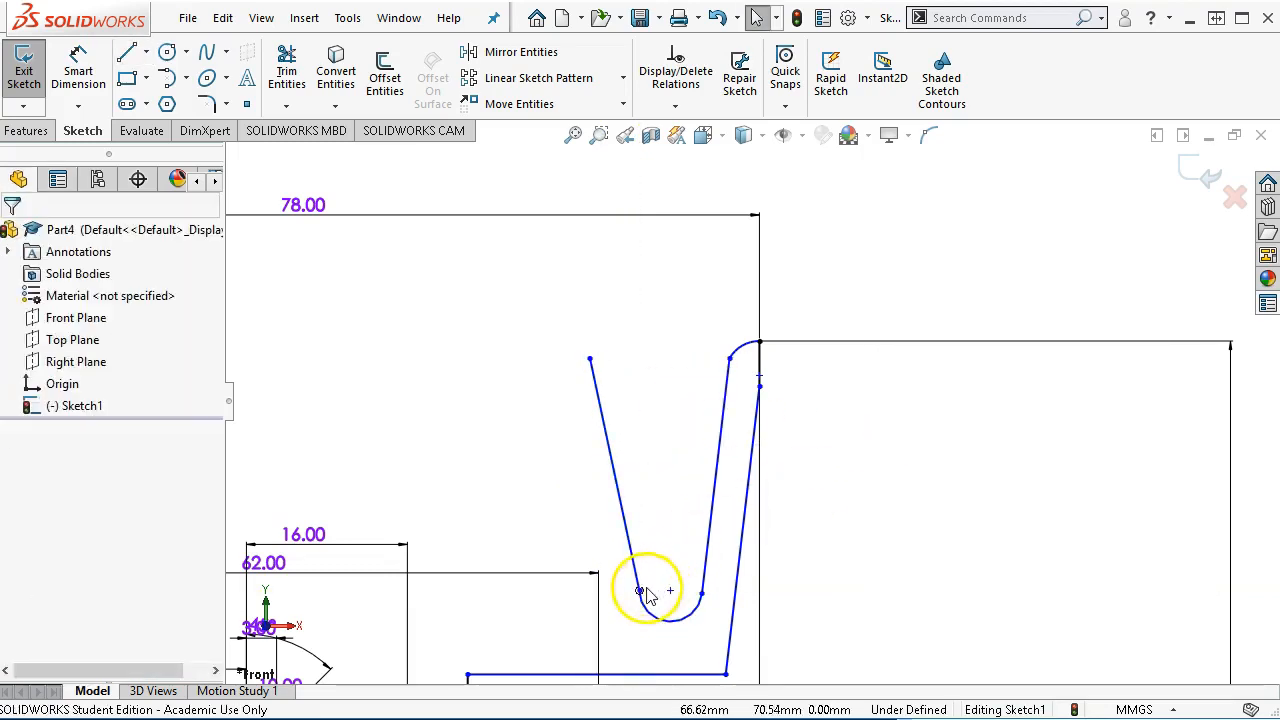
Step: Make the groove's bottom arc tangent to the new sloped line on its inner side
{"action": "left_click", "coordinate": [640, 591]}
{"action": "left_click", "coordinate": [643, 592]}
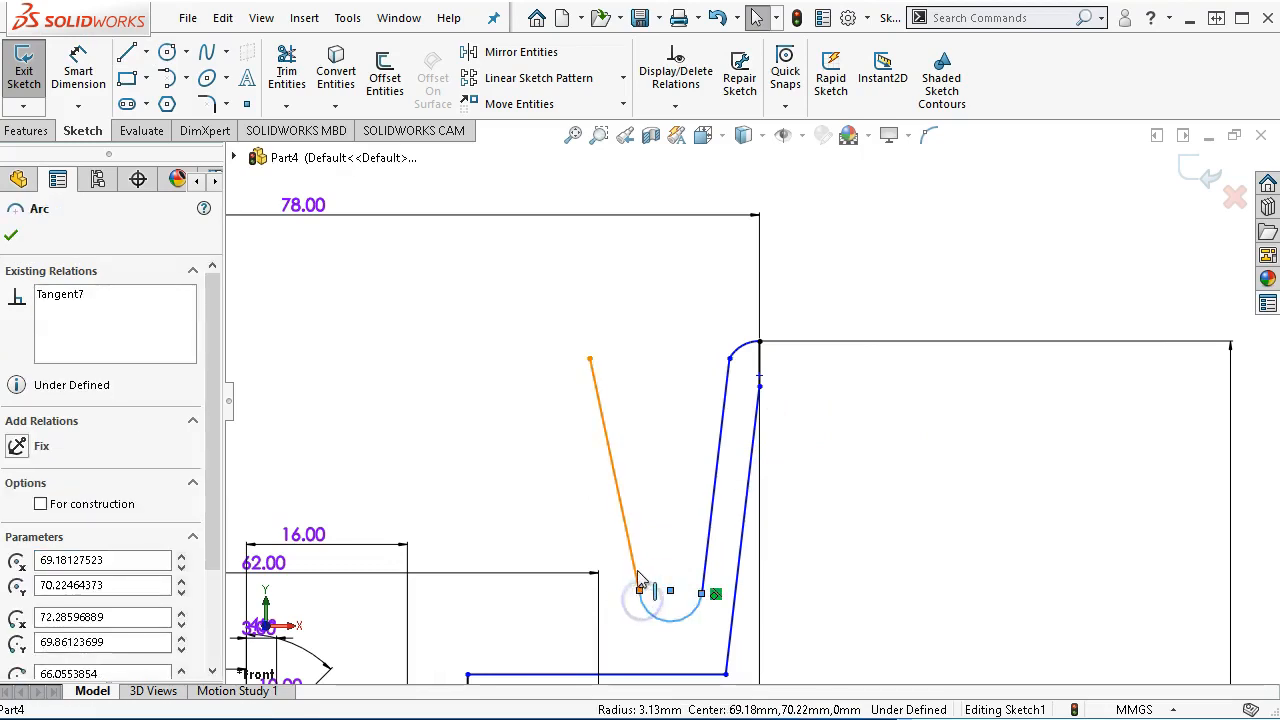
{"action": "left_click", "coordinate": [634, 565], "text": "ctrl"}
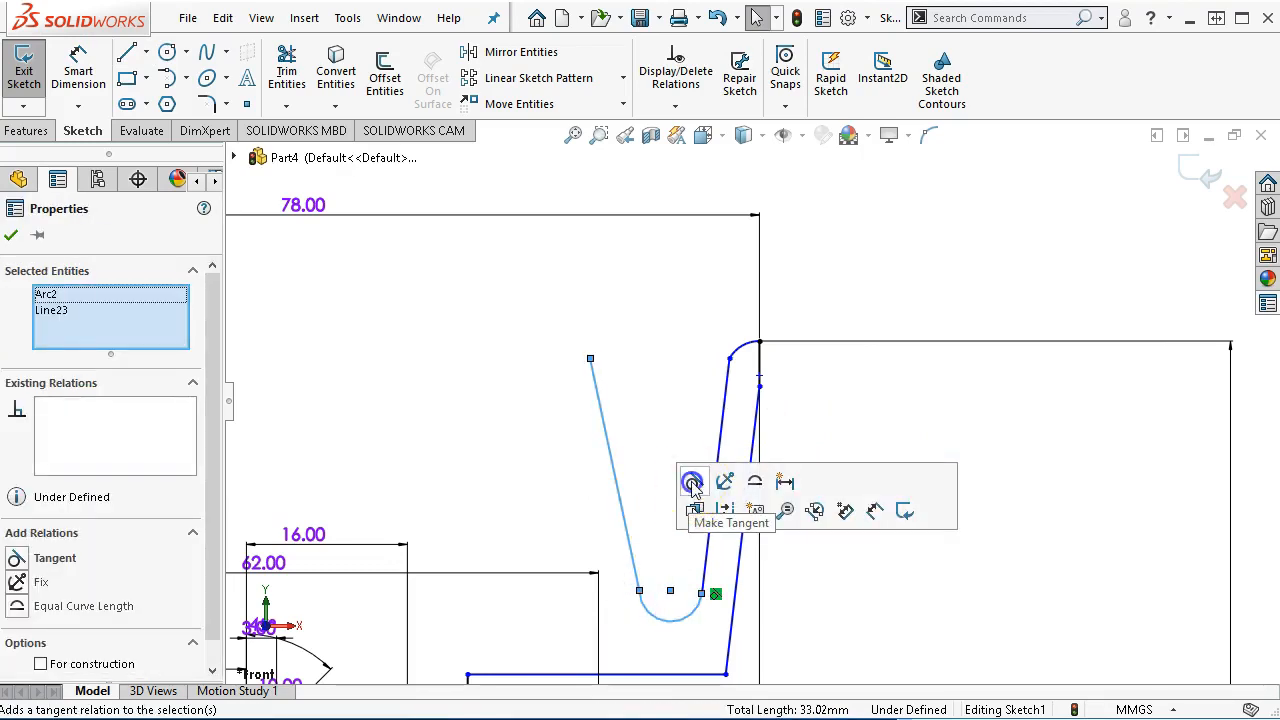
{"action": "left_click", "coordinate": [692, 484]}
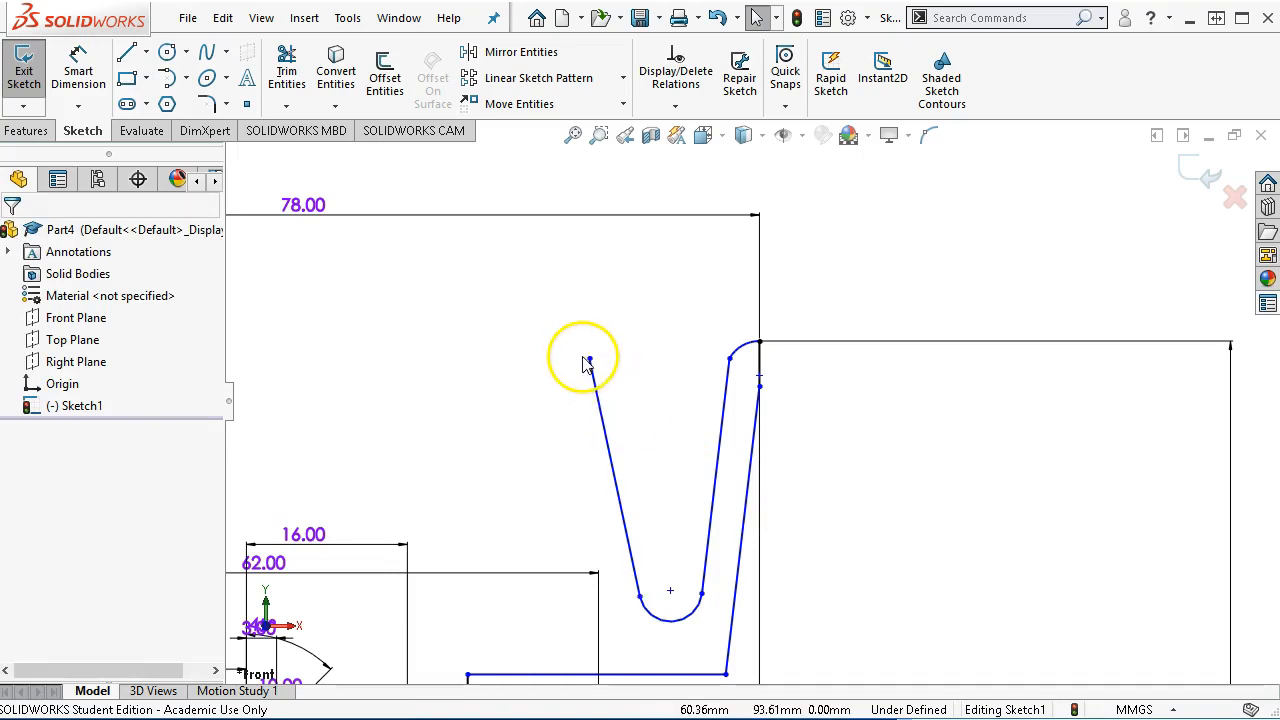
{"action": "left_click", "coordinate": [662, 428]}
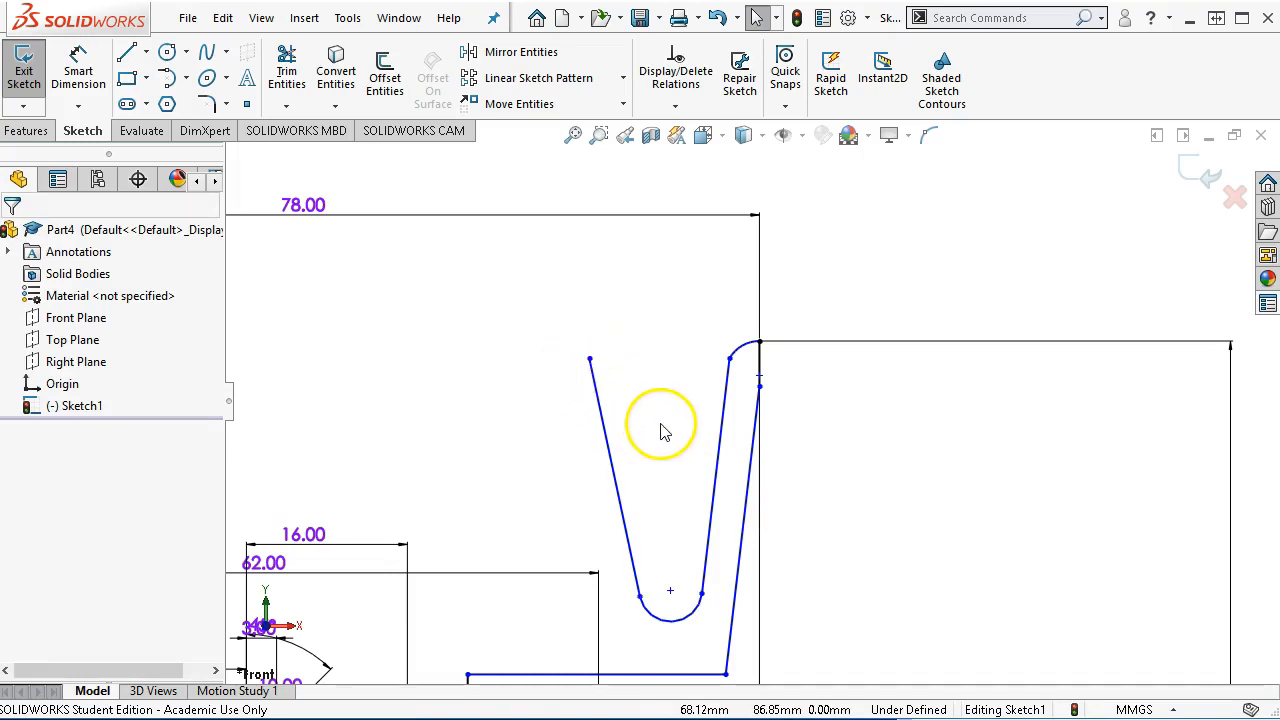
Step: Dimension the angle between the two sloped groove side lines as 30°
{"action": "right_click", "coordinate": [811, 462]}
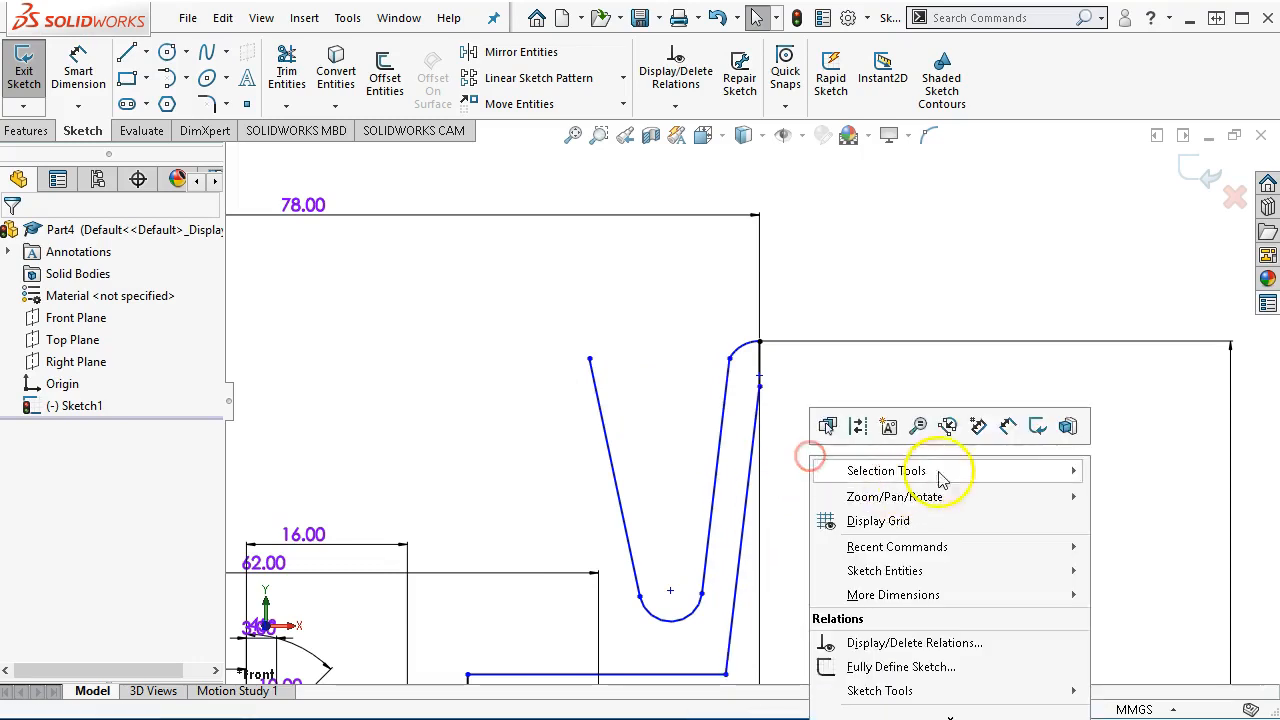
{"action": "left_click", "coordinate": [1009, 427]}
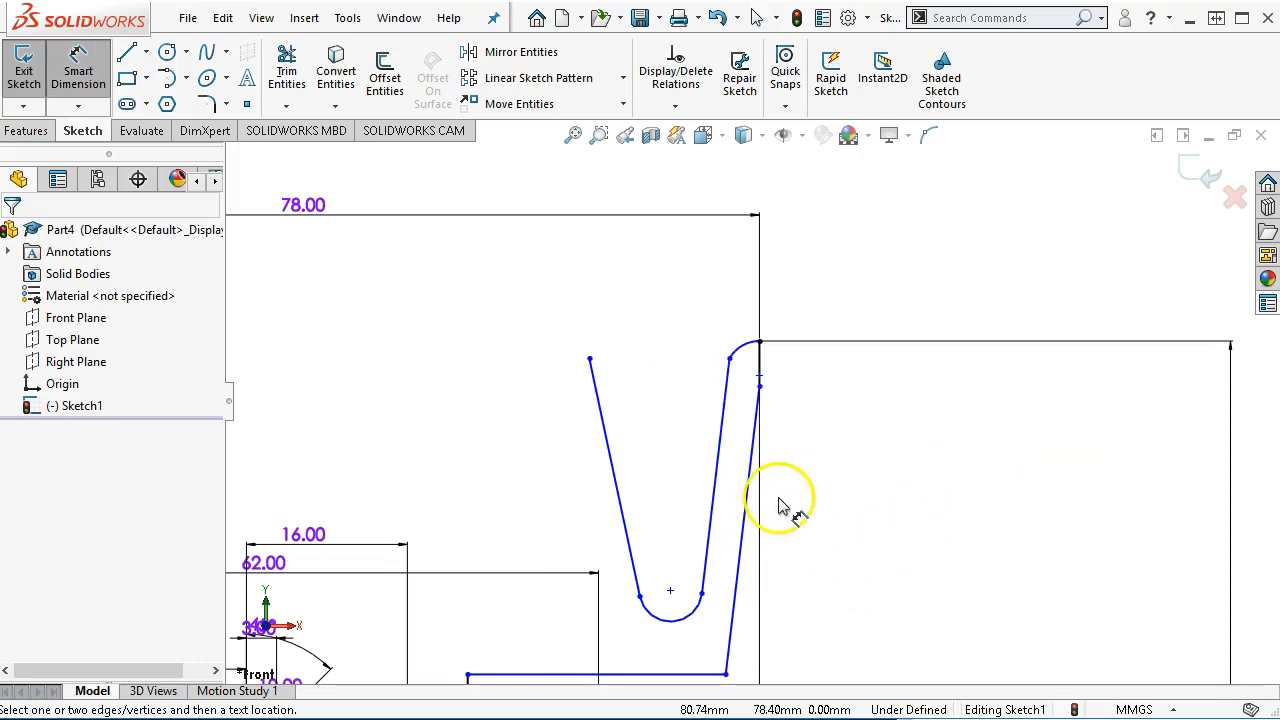
{"action": "left_click", "coordinate": [724, 483]}
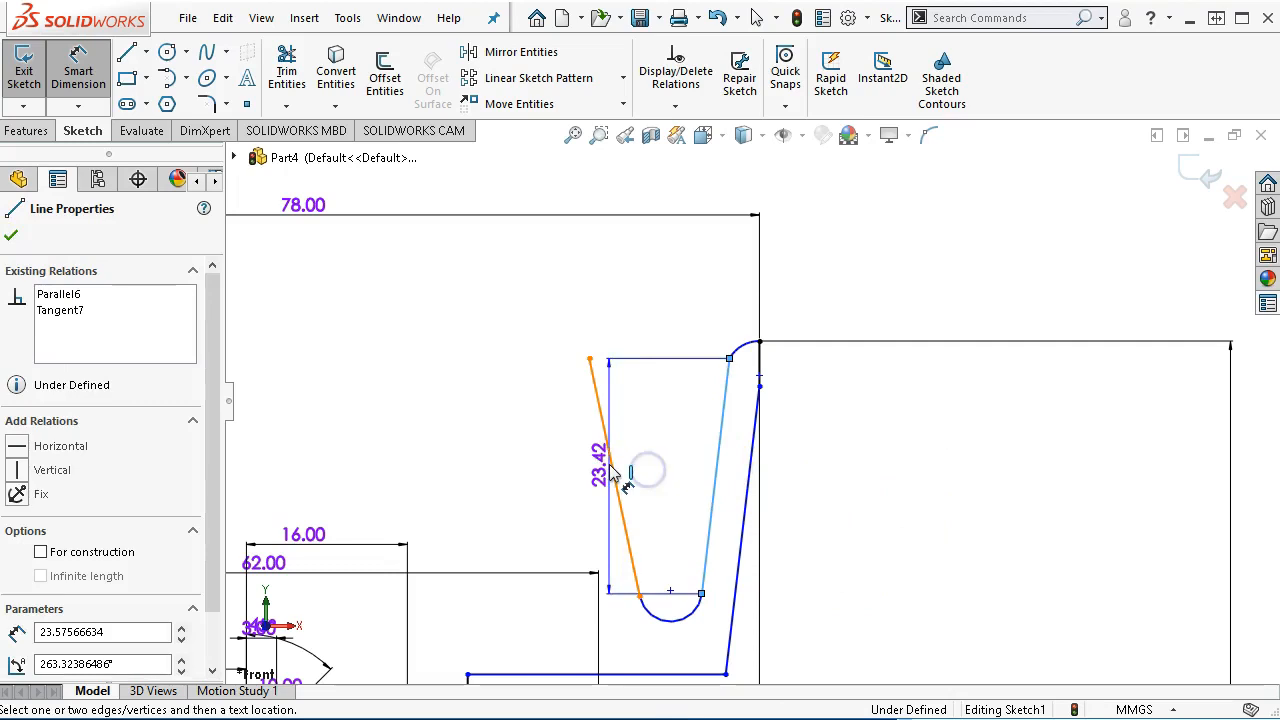
{"action": "left_click", "coordinate": [613, 470]}
{"action": "left_click", "coordinate": [668, 279]}
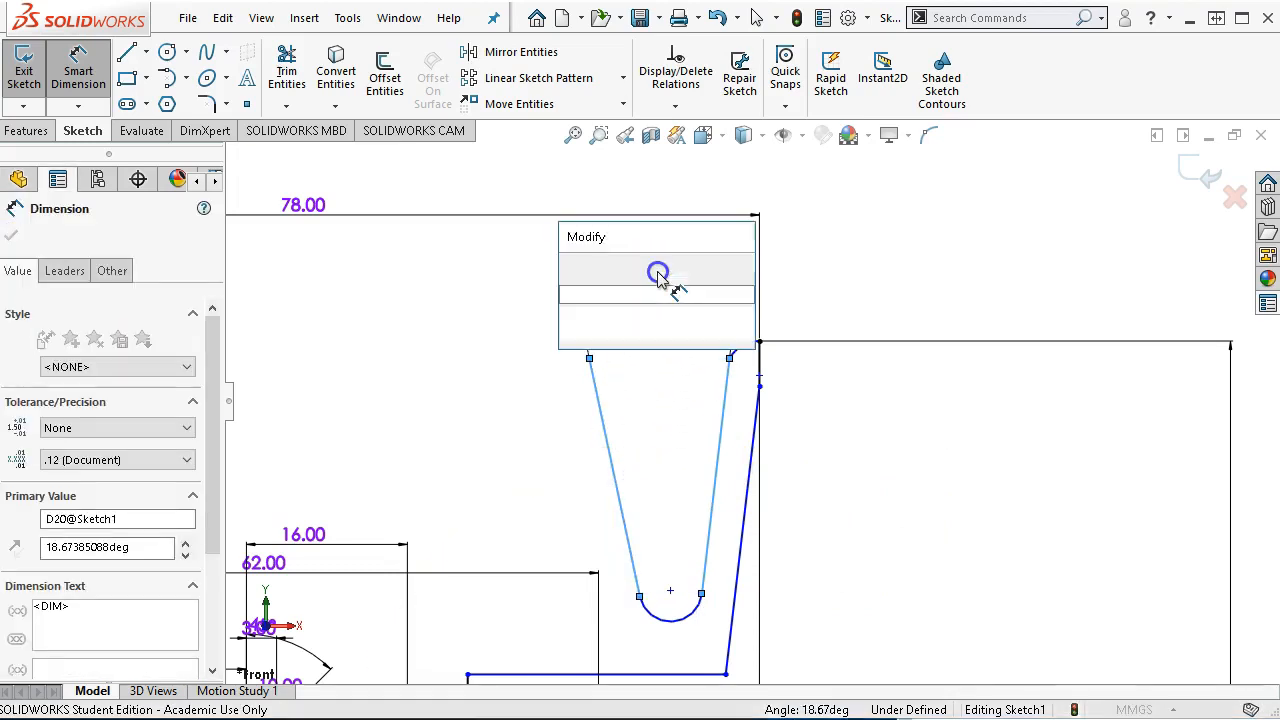
{"action": "type", "text": "30"}
{"action": "key", "text": "Return"}
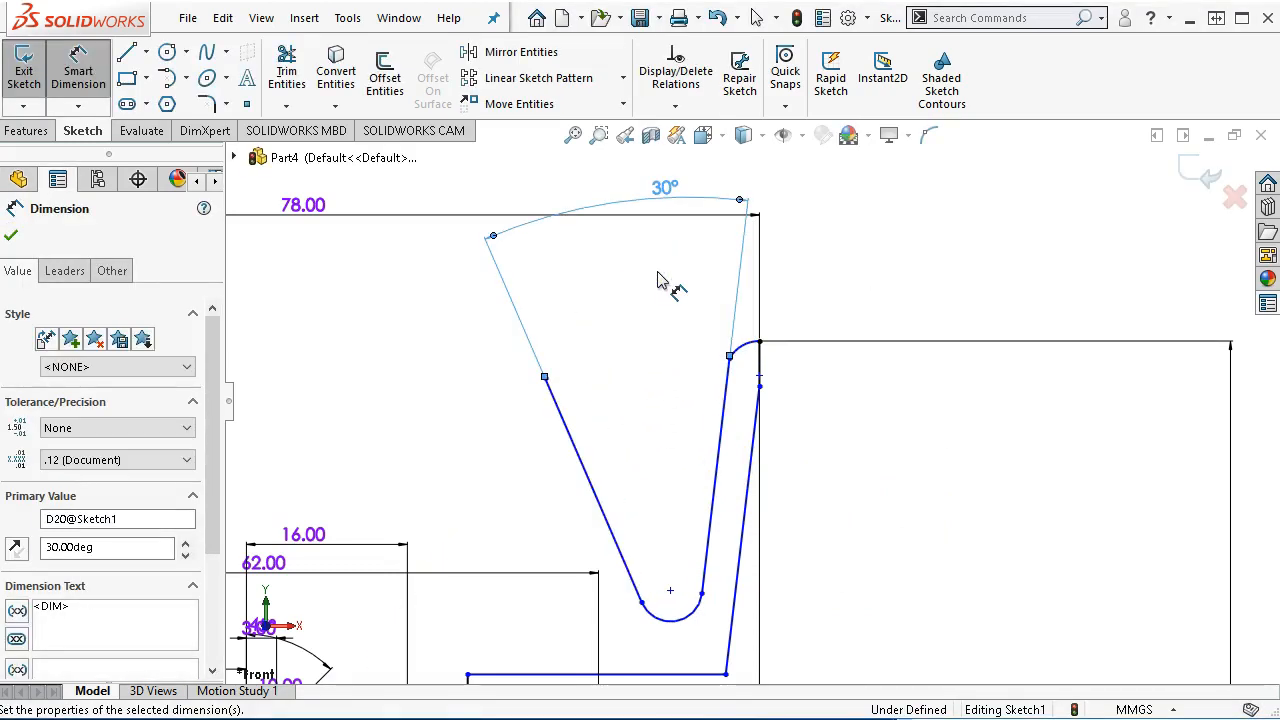
{"action": "right_click", "coordinate": [893, 477]}
{"action": "left_click", "coordinate": [978, 530]}
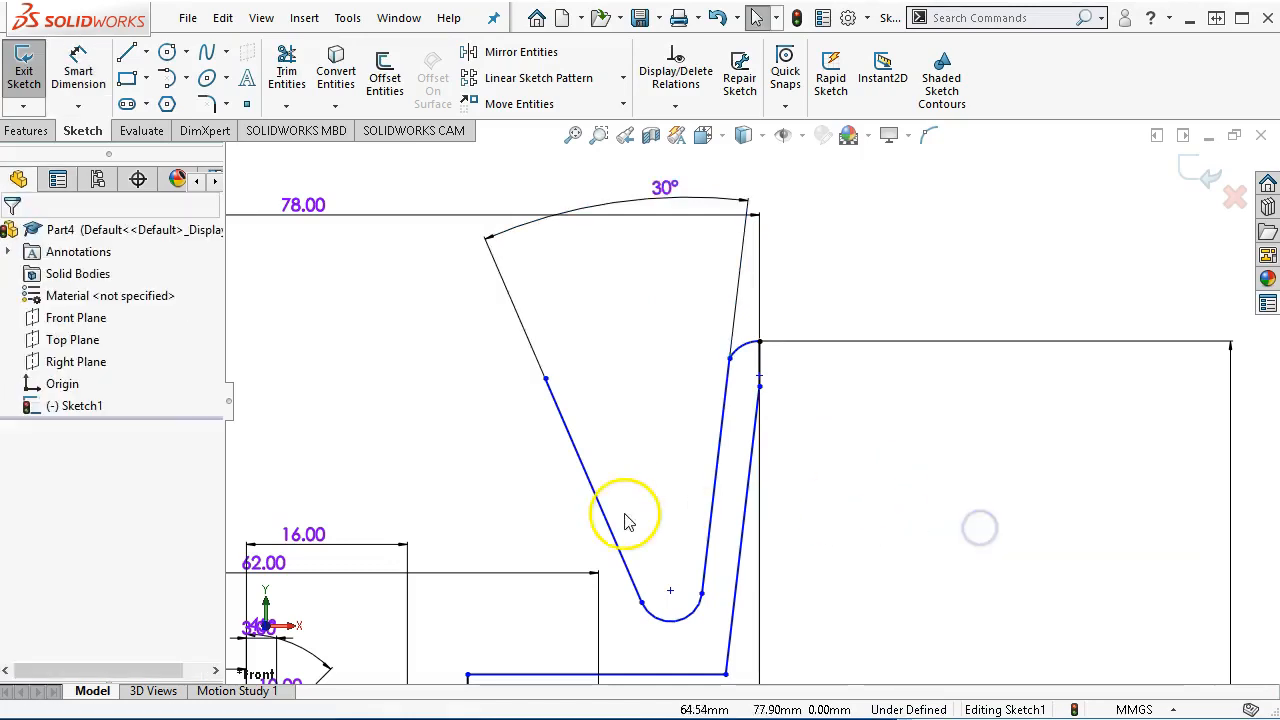
Step: Sketch a vertical centerline from the groove arc's center up to the height of the rim's top endpoint
{"action": "left_click", "coordinate": [146, 51]}
{"action": "left_click", "coordinate": [177, 97]}
{"action": "left_click", "coordinate": [670, 592]}
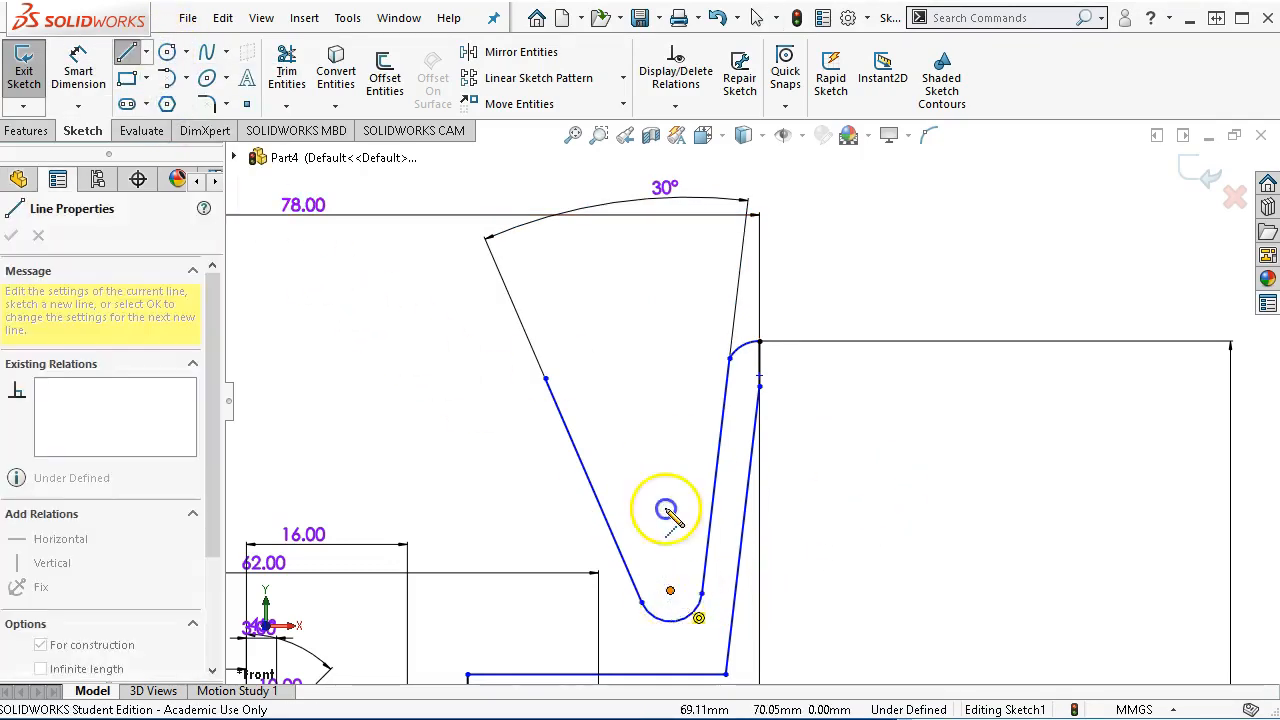
{"action": "right_click", "coordinate": [947, 433]}
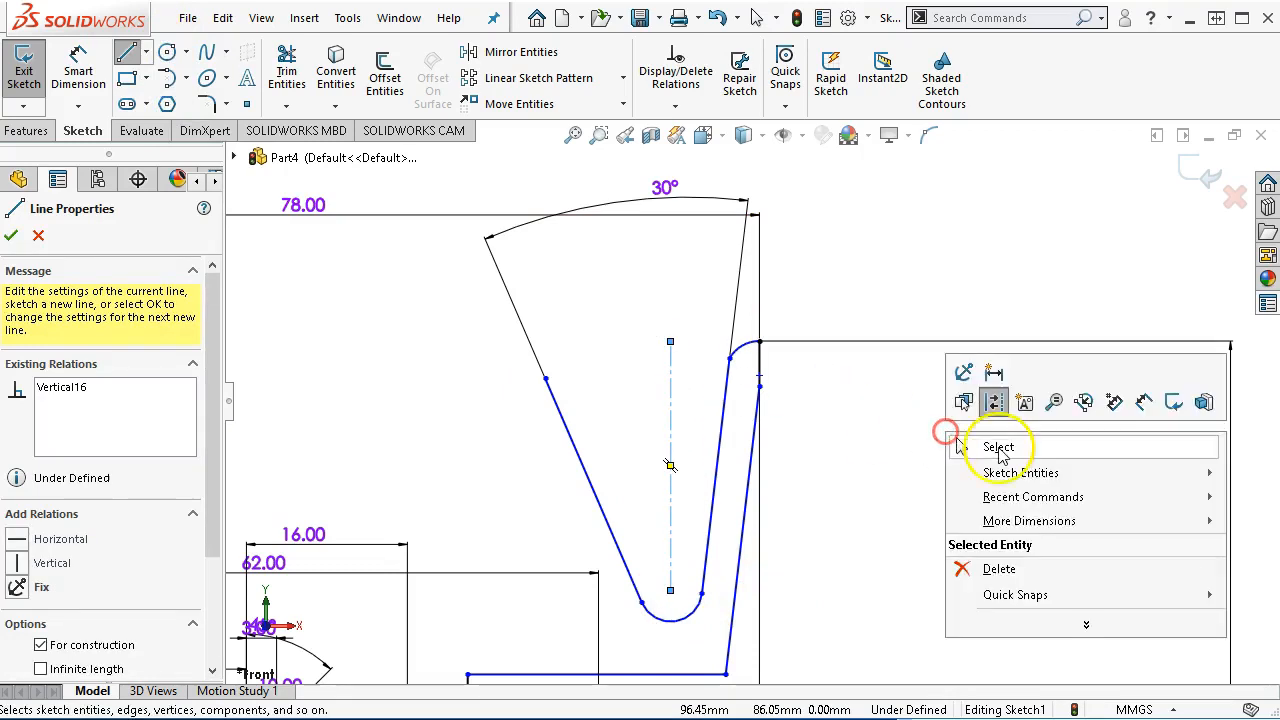
{"action": "left_click", "coordinate": [997, 449]}
{"action": "left_click", "coordinate": [669, 342]}
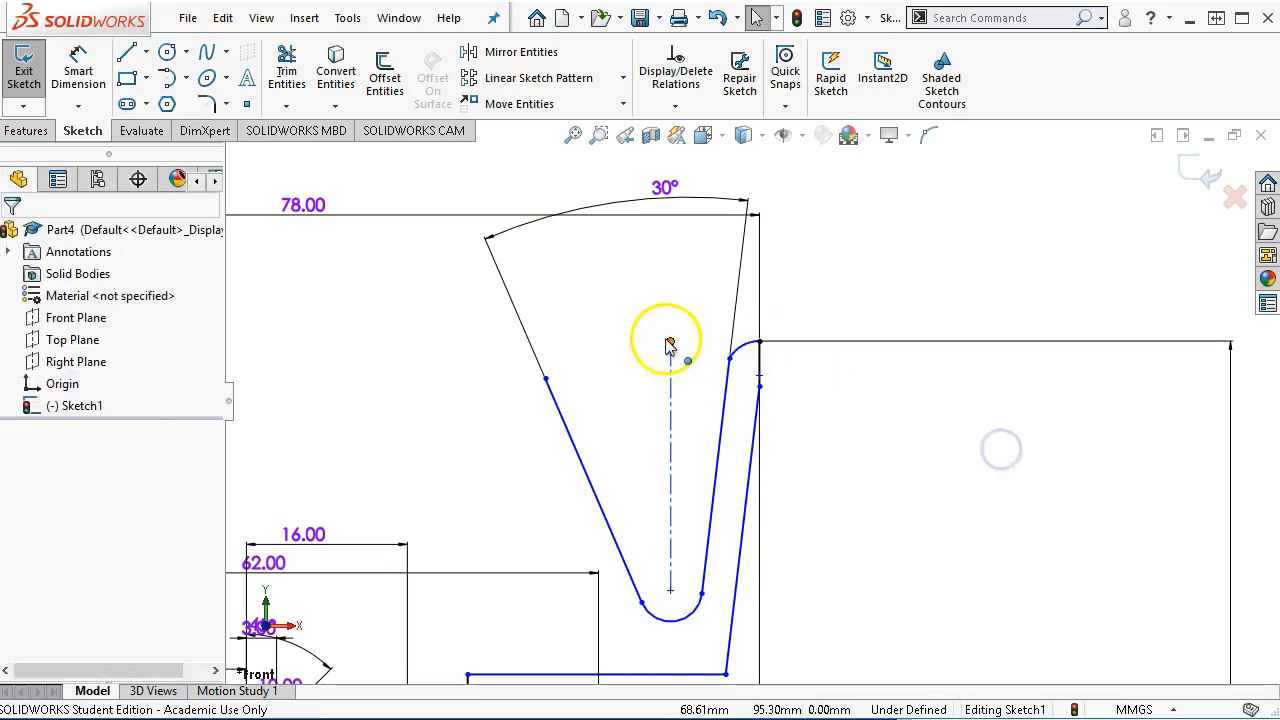
{"action": "left_click", "coordinate": [764, 355], "text": "ctrl"}
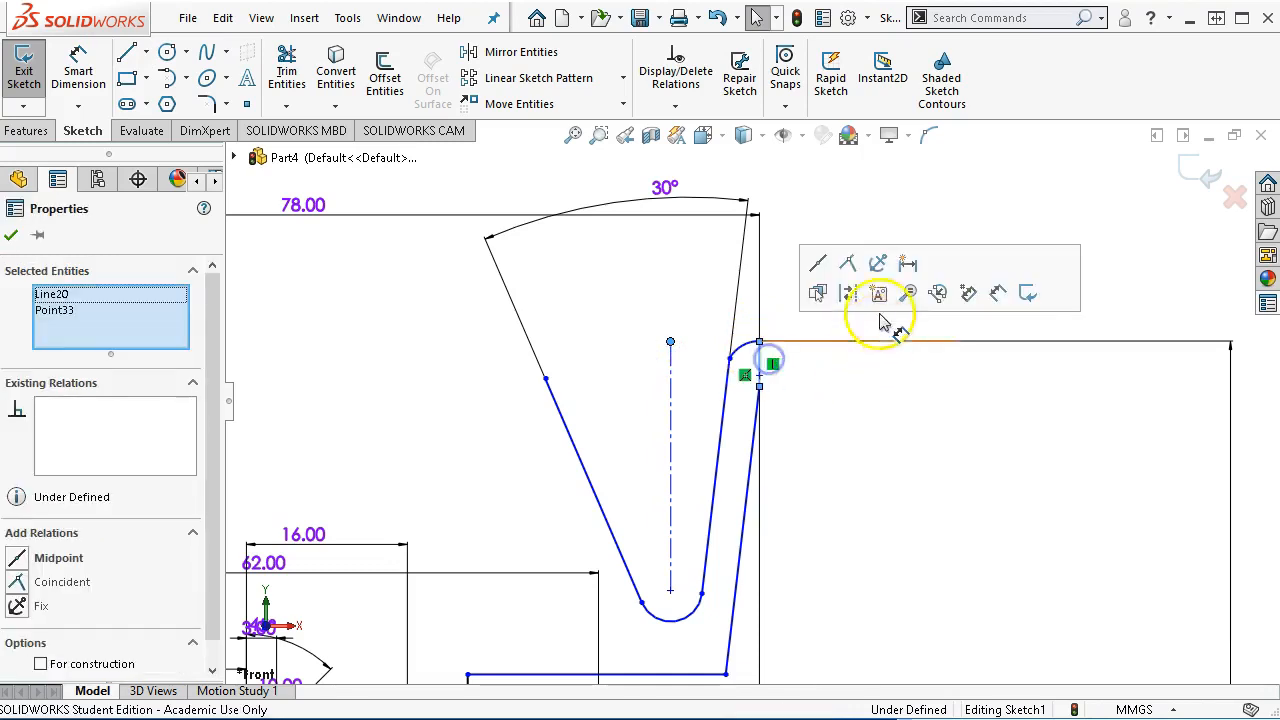
{"action": "left_click", "coordinate": [868, 370]}
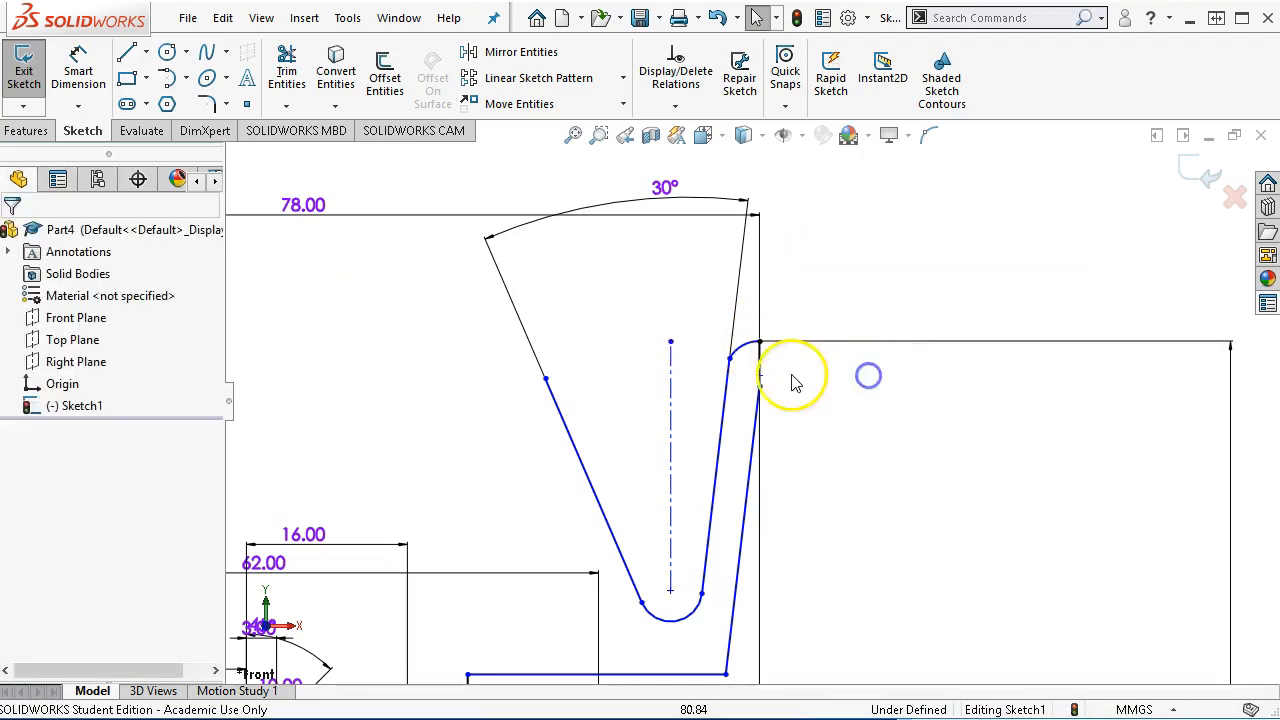
Step: Make the groove centerline parallel to the short vertical line at the rim
{"action": "left_click", "coordinate": [762, 369]}
{"action": "left_click", "coordinate": [671, 418], "text": "ctrl"}
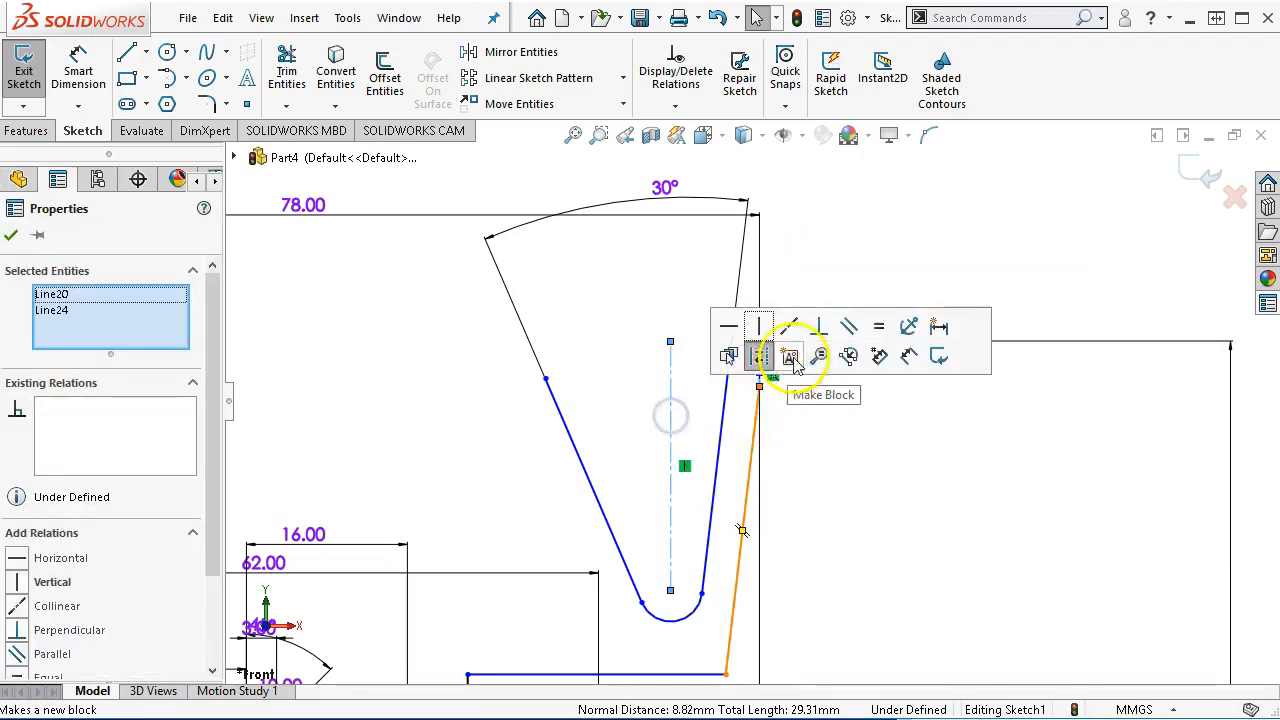
{"action": "left_click", "coordinate": [848, 328]}
{"action": "left_click", "coordinate": [880, 503]}
Step: Align the centerline's upper endpoint horizontally with the rim's top endpoint
{"action": "left_click", "coordinate": [671, 340]}
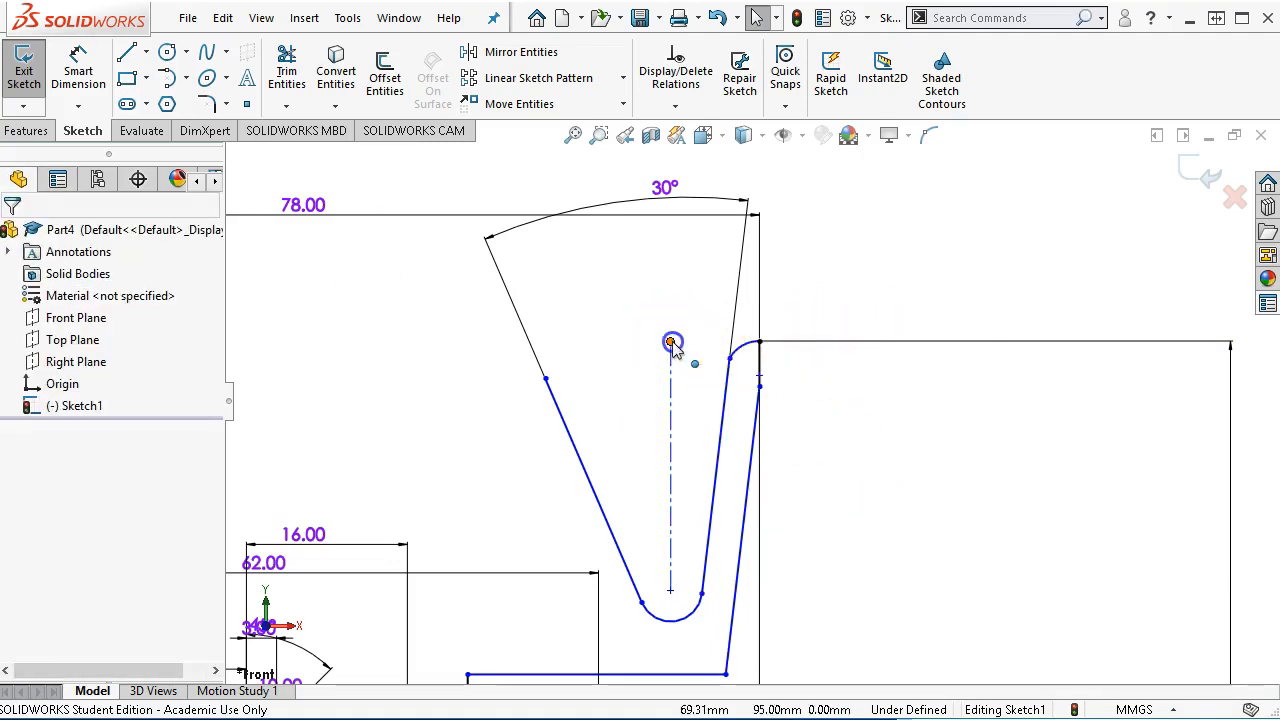
{"action": "left_click", "coordinate": [760, 343], "text": "ctrl"}
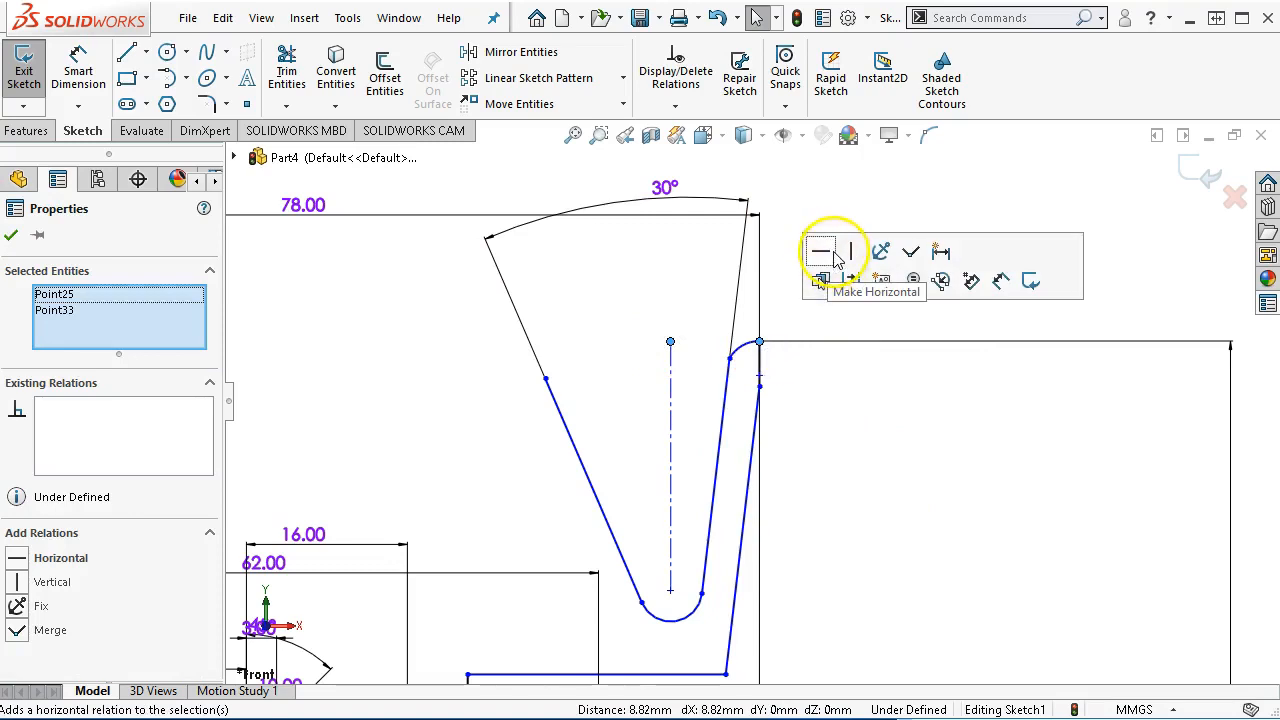
{"action": "left_click", "coordinate": [855, 480]}
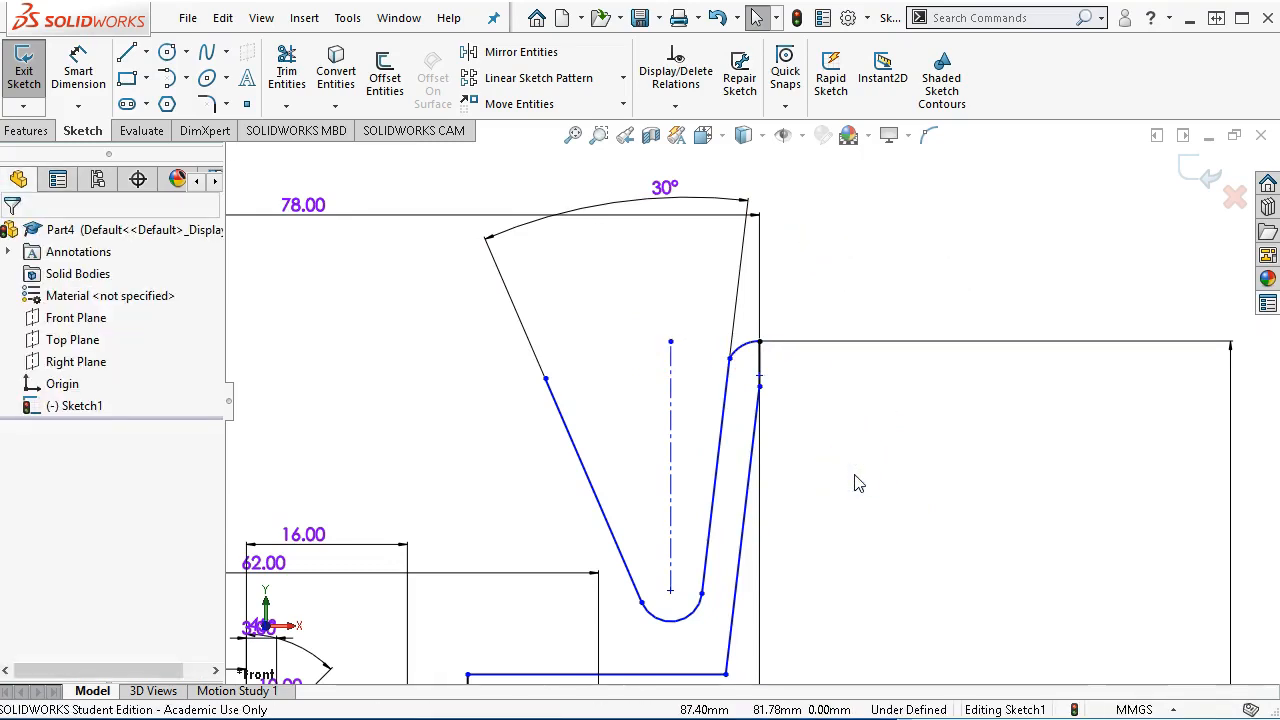
Step: Make the groove's two side lines symmetric about the centerline and move the bottom arc's center to about Y 78.6 mm
{"action": "left_click", "coordinate": [724, 400]}
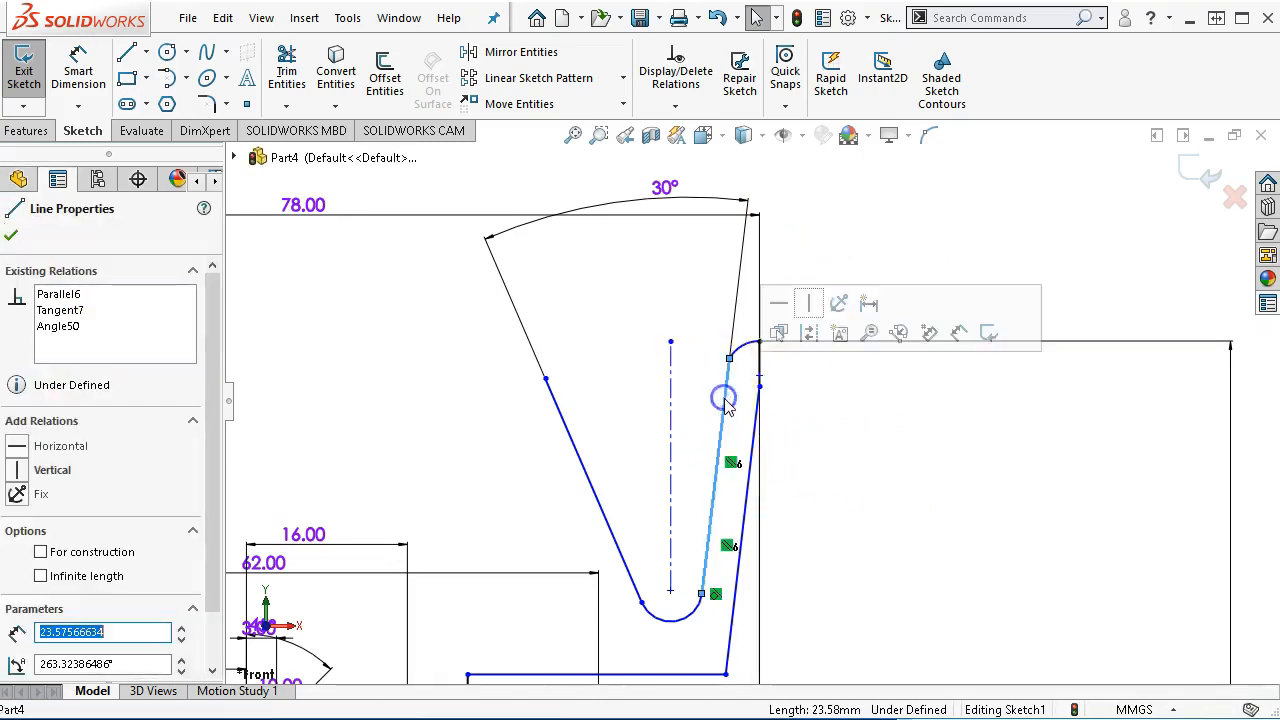
{"action": "left_click", "coordinate": [672, 432], "text": "ctrl"}
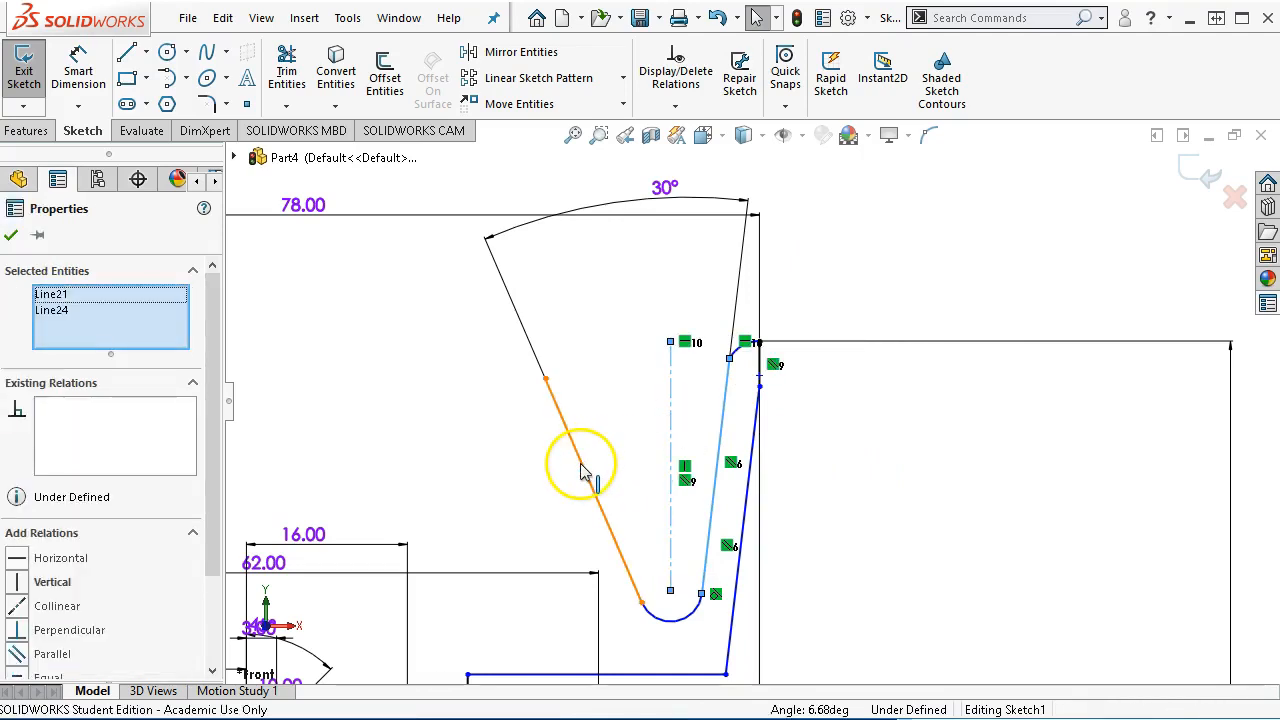
{"action": "left_click", "coordinate": [582, 466], "text": "ctrl"}
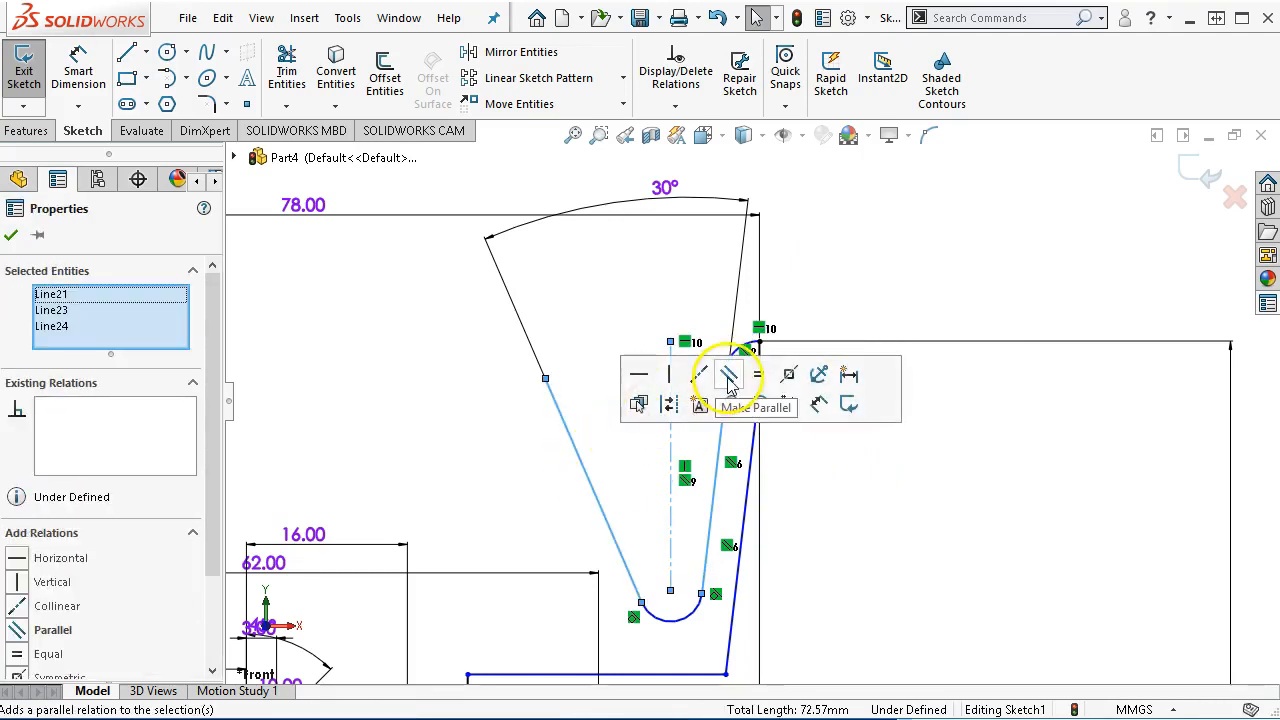
{"action": "left_click", "coordinate": [791, 373]}
{"action": "left_click", "coordinate": [923, 478]}
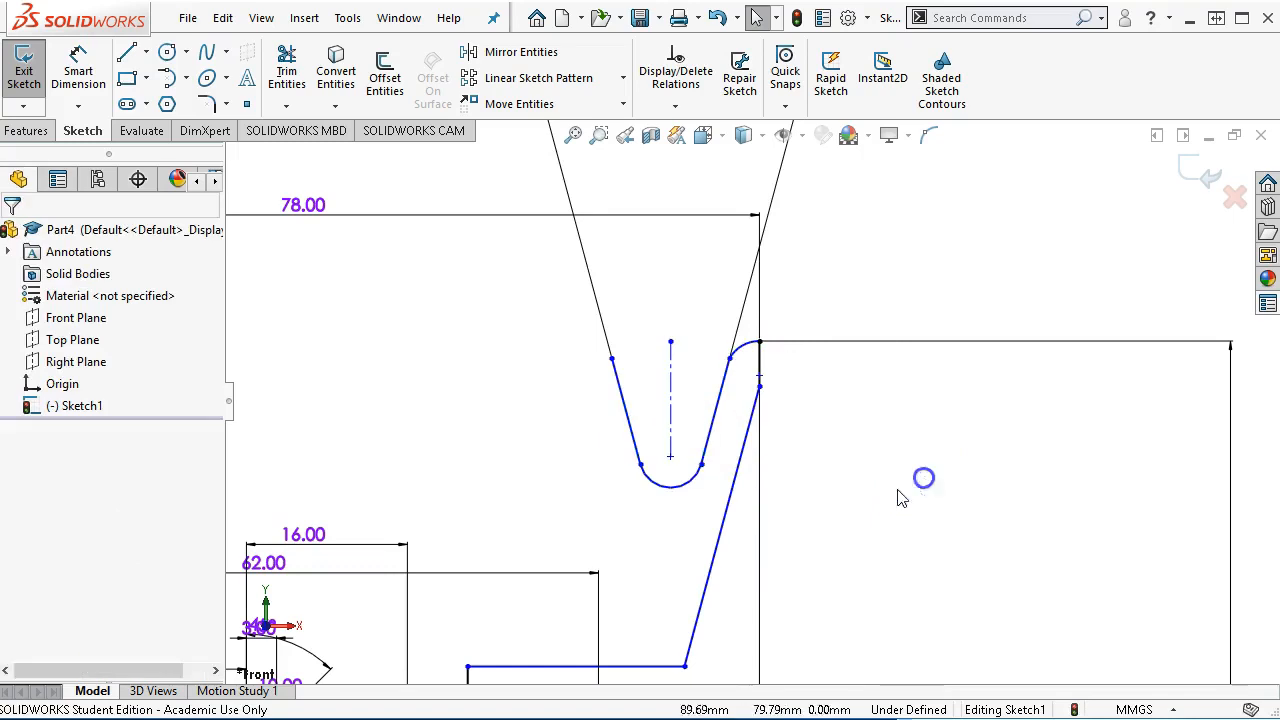
{"action": "left_click_drag", "start_coordinate": [670, 458], "coordinate": [668, 506]}
{"action": "left_click", "coordinate": [918, 578]}
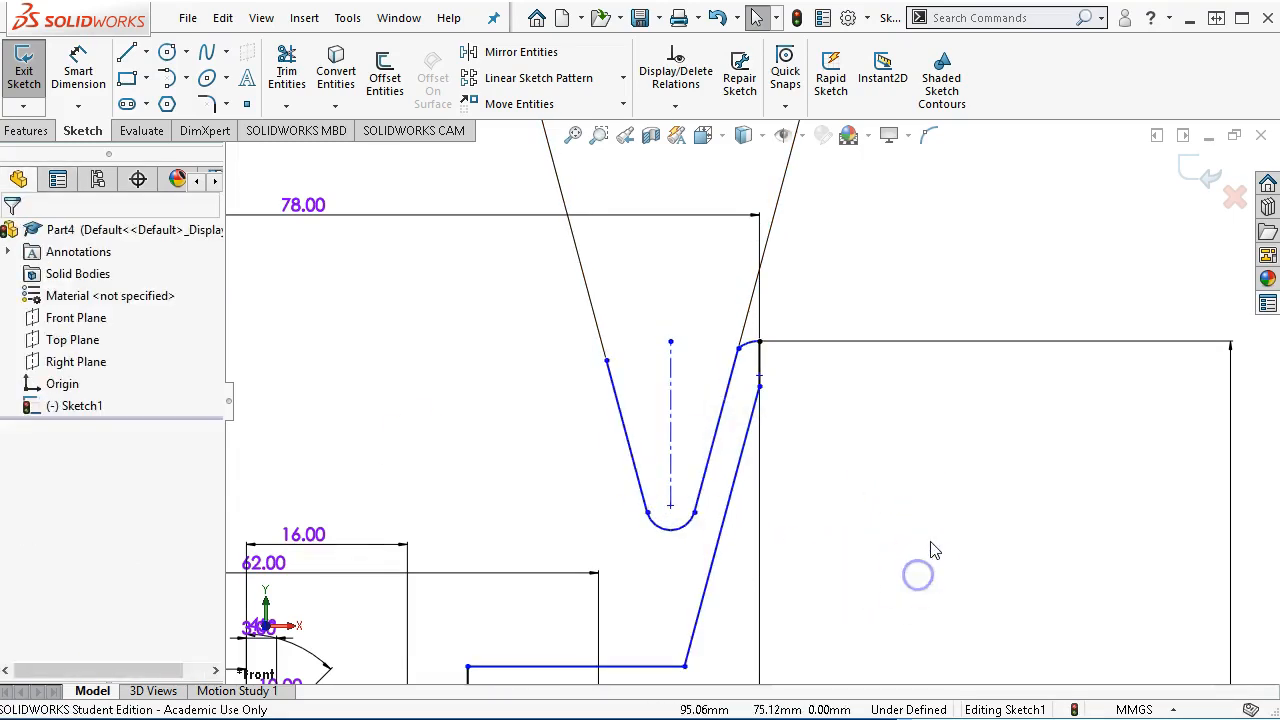
Step: Dimension the radius of the groove's bottom arc as 3 mm
{"action": "right_click", "coordinate": [931, 543]}
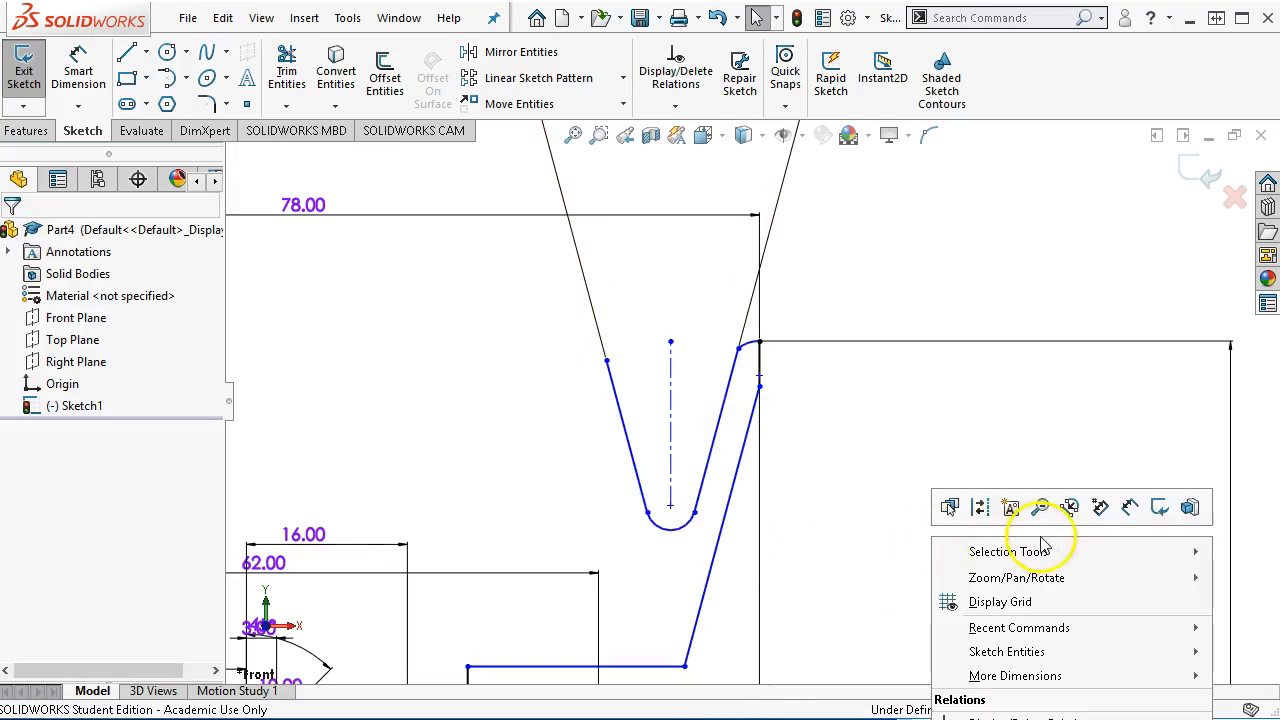
{"action": "left_click", "coordinate": [1127, 508]}
{"action": "left_click", "coordinate": [692, 530]}
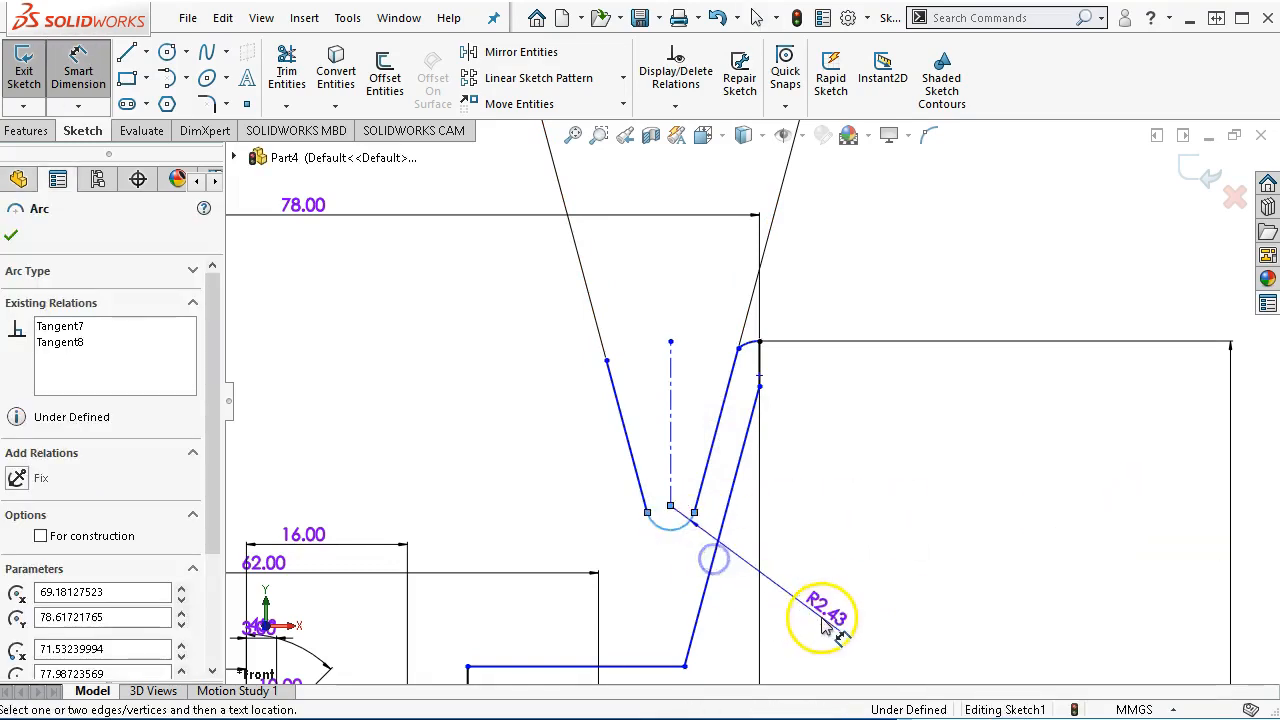
{"action": "left_click", "coordinate": [822, 622]}
{"action": "type", "text": "3.00mm"}
{"action": "key", "text": "Return"}
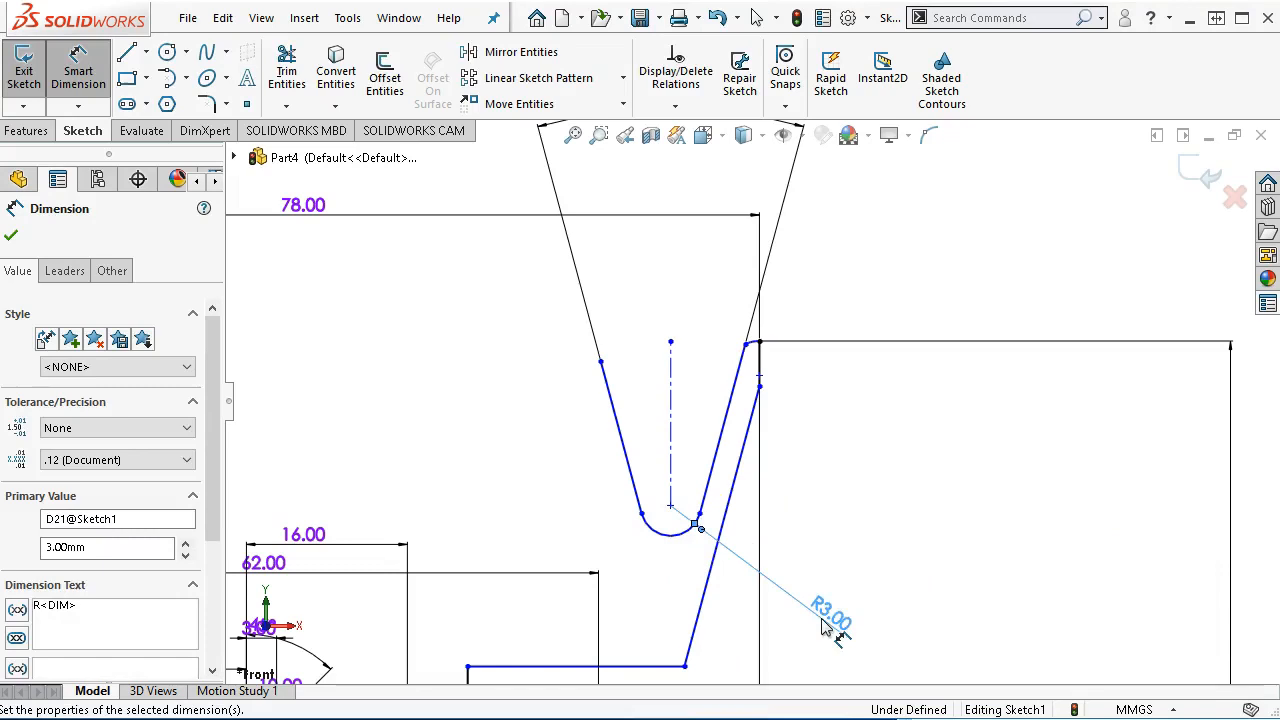
{"action": "right_click", "coordinate": [826, 348]}
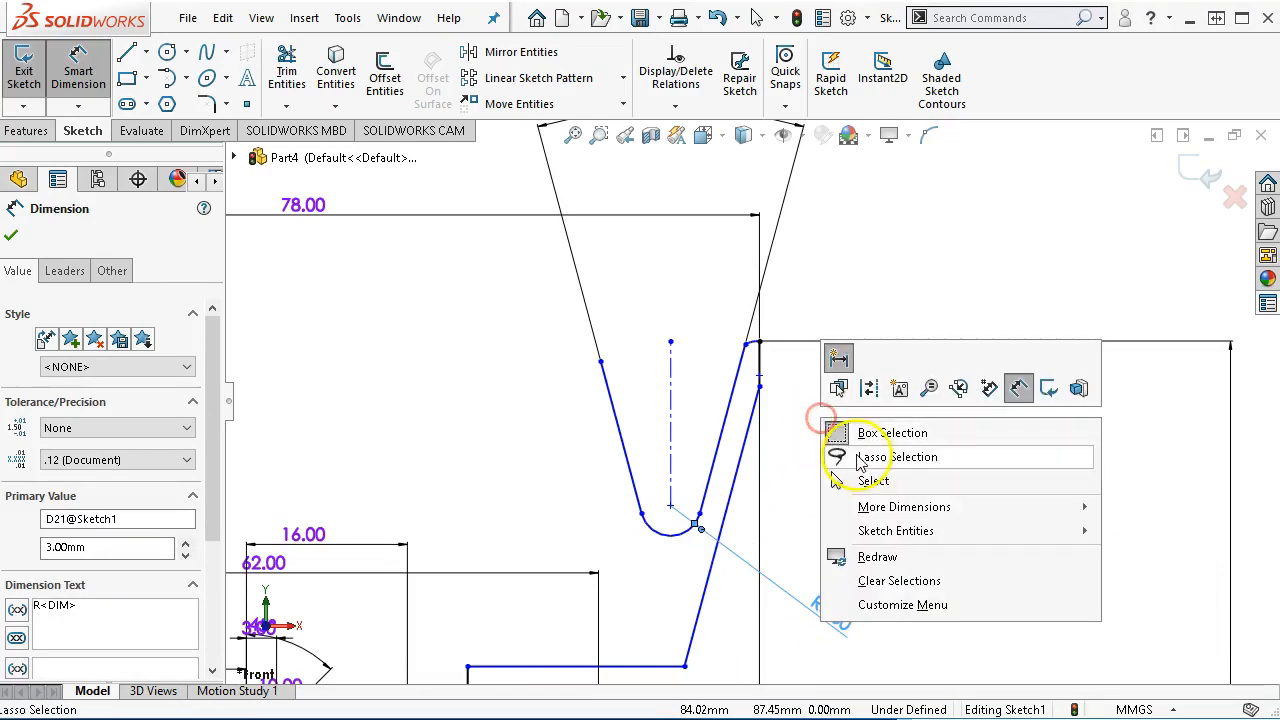
{"action": "left_click", "coordinate": [870, 482]}
Step: Move the rim arc's lower endpoint to about X 76.2, Y 93.8 mm and make the arc tangent to the adjoining groove side line
{"action": "scroll", "coordinate": [737, 365], "scroll_direction": "down", "scroll_amount": 5}
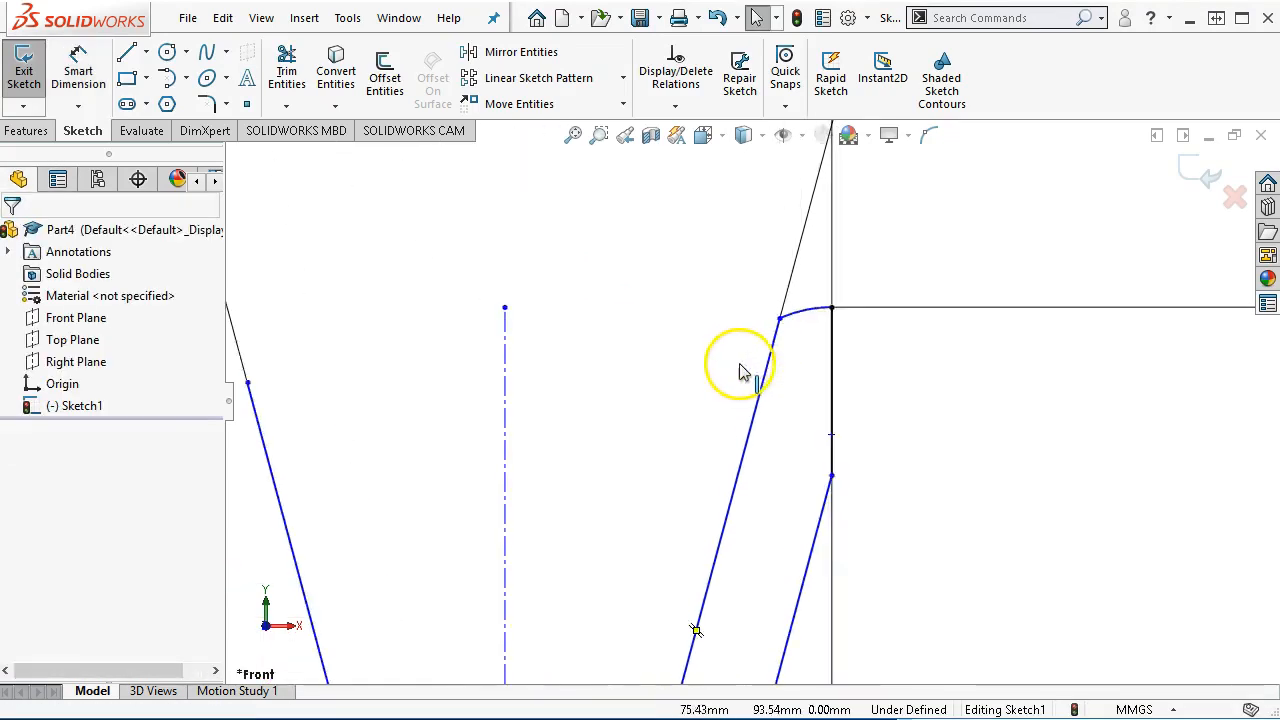
{"action": "left_click_drag", "start_coordinate": [789, 312], "coordinate": [773, 350]}
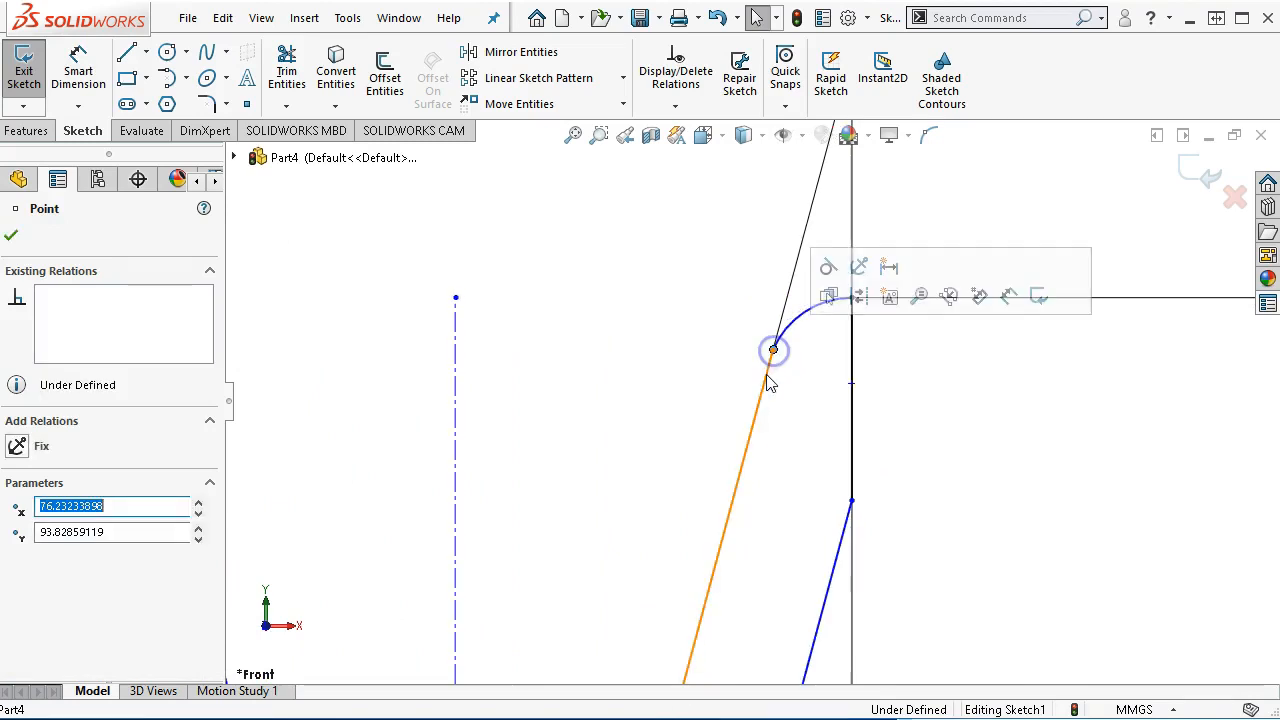
{"action": "left_click", "coordinate": [766, 373]}
{"action": "left_click", "coordinate": [812, 326], "text": "ctrl"}
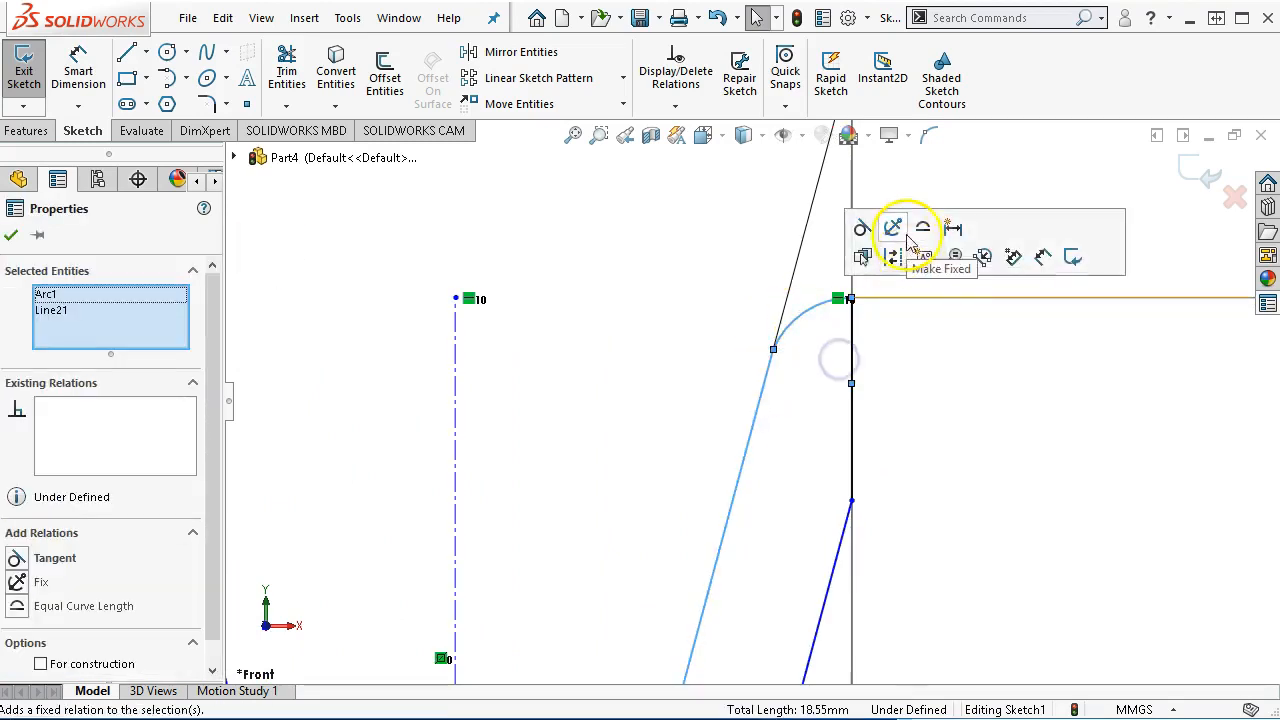
{"action": "left_click", "coordinate": [864, 228]}
{"action": "left_click", "coordinate": [947, 500]}
Step: Draw a tangent arc of about 2.76 mm radius from the left groove side line's upper end, ending level with the centerline's upper endpoint
{"action": "scroll", "coordinate": [943, 494], "scroll_direction": "up", "scroll_amount": 3}
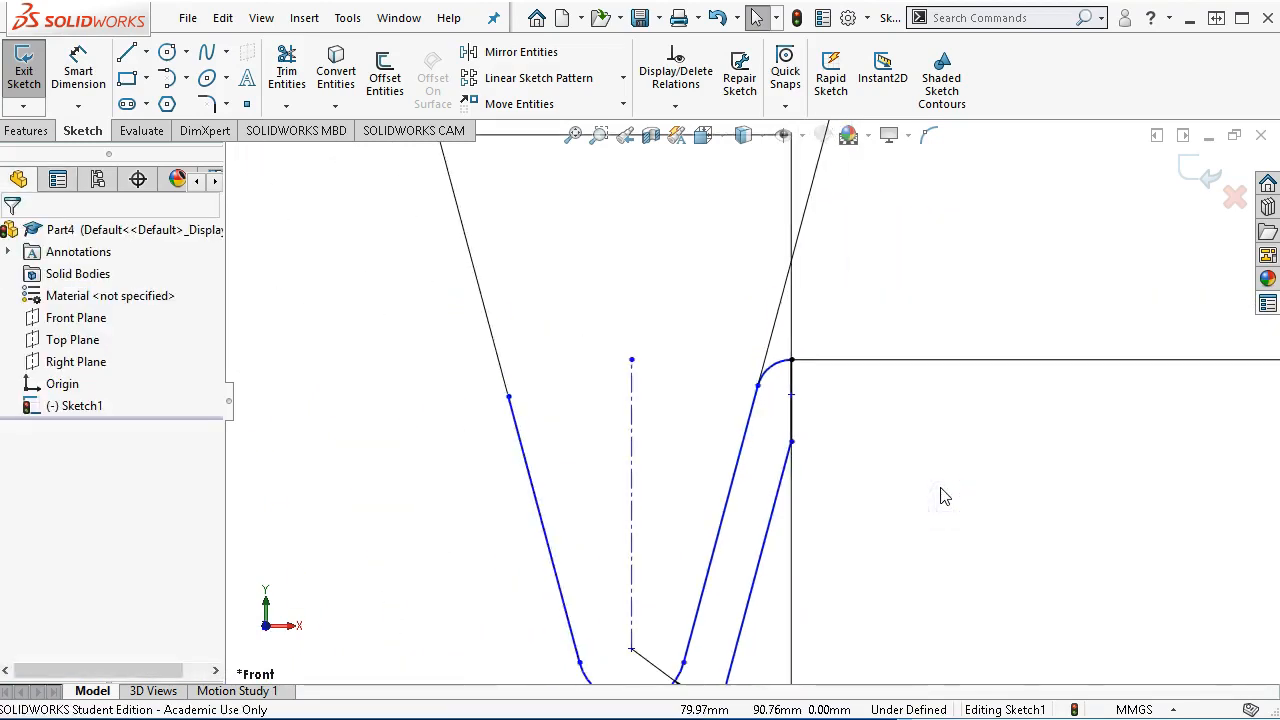
{"action": "scroll", "coordinate": [700, 462], "scroll_direction": "down", "scroll_amount": 1}
{"action": "left_click", "coordinate": [744, 342]}
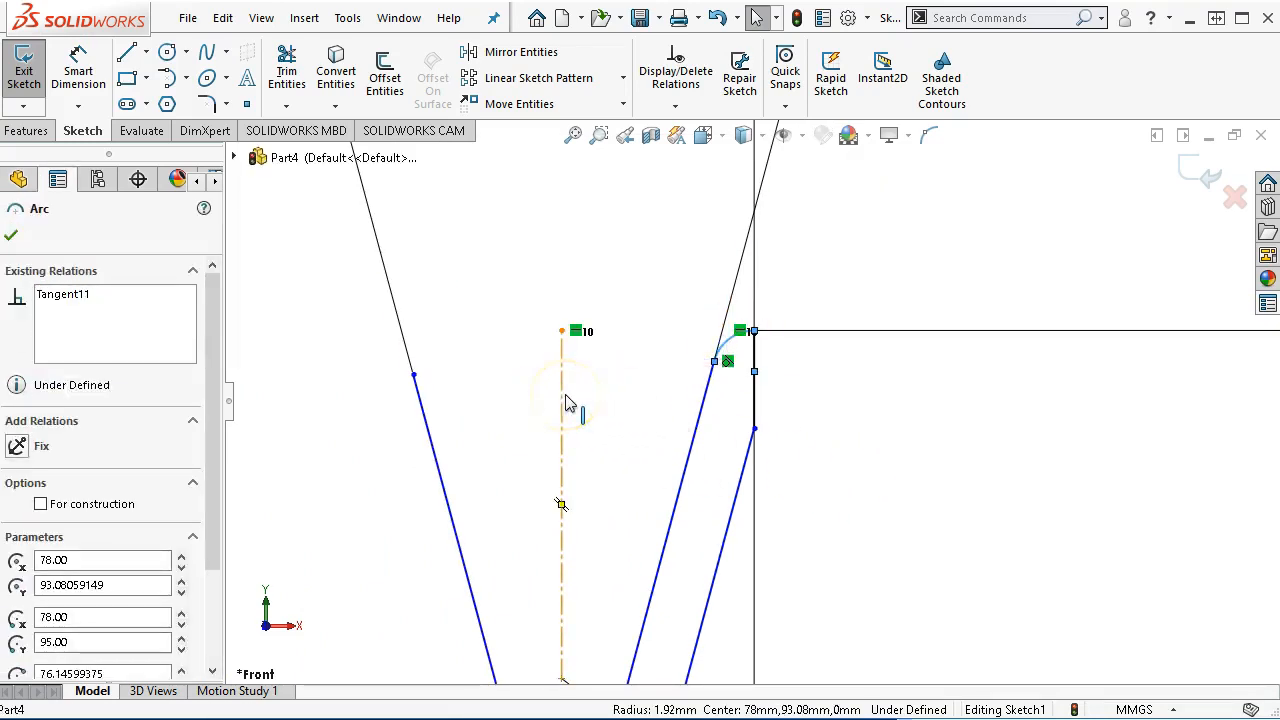
{"action": "middle_click_drag", "start_coordinate": [394, 343], "coordinate": [485, 360], "text": "ctrl"}
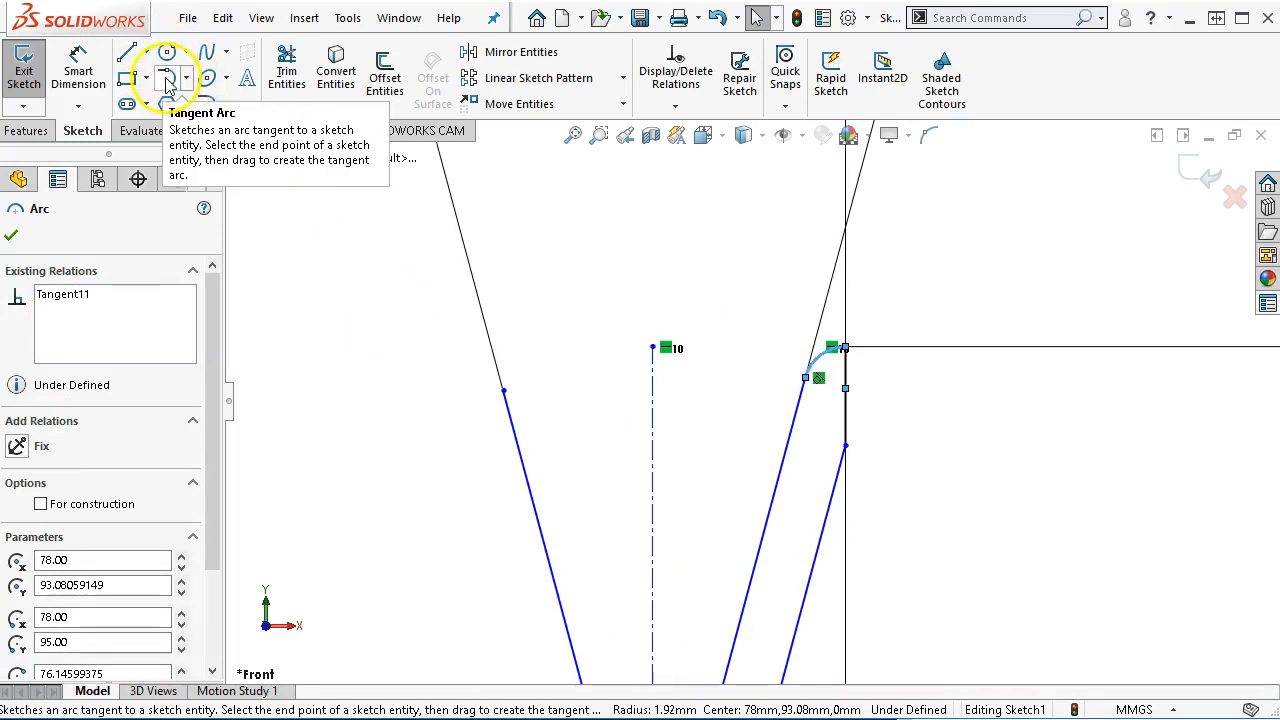
{"action": "left_click", "coordinate": [166, 78]}
{"action": "left_click", "coordinate": [504, 391]}
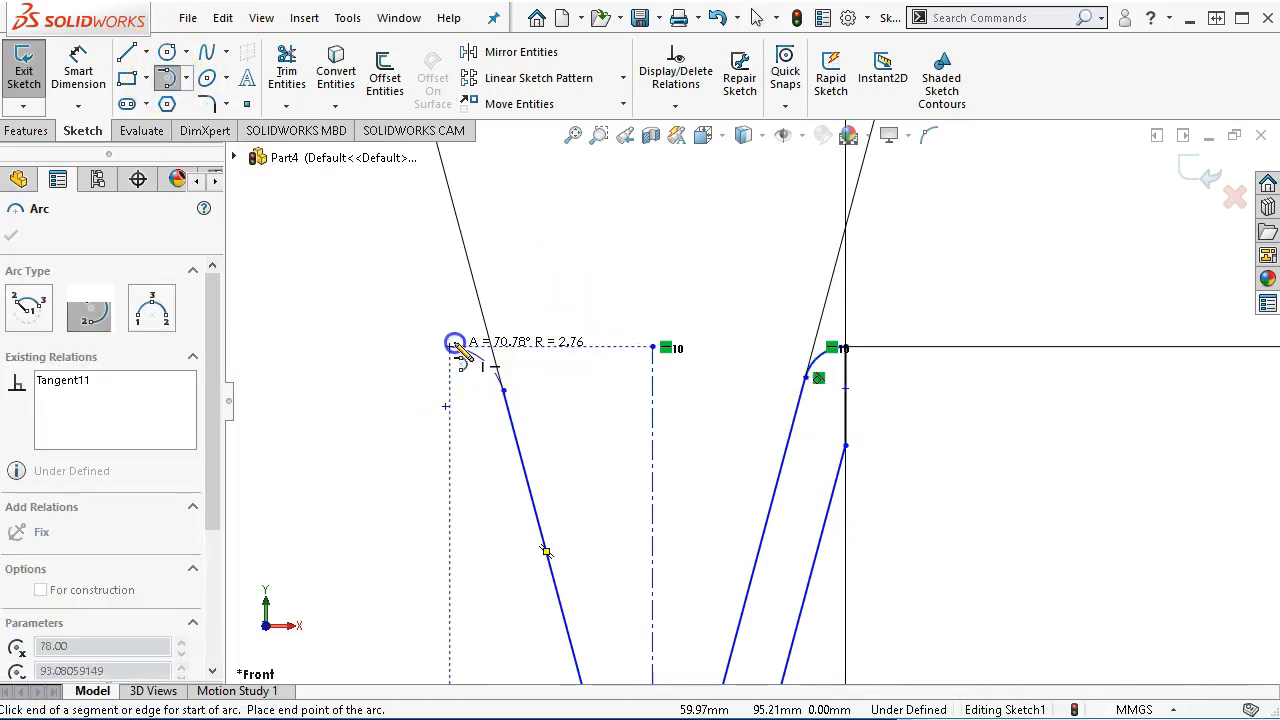
{"action": "left_click", "coordinate": [453, 344]}
{"action": "right_click", "coordinate": [606, 270]}
{"action": "left_click", "coordinate": [641, 281]}
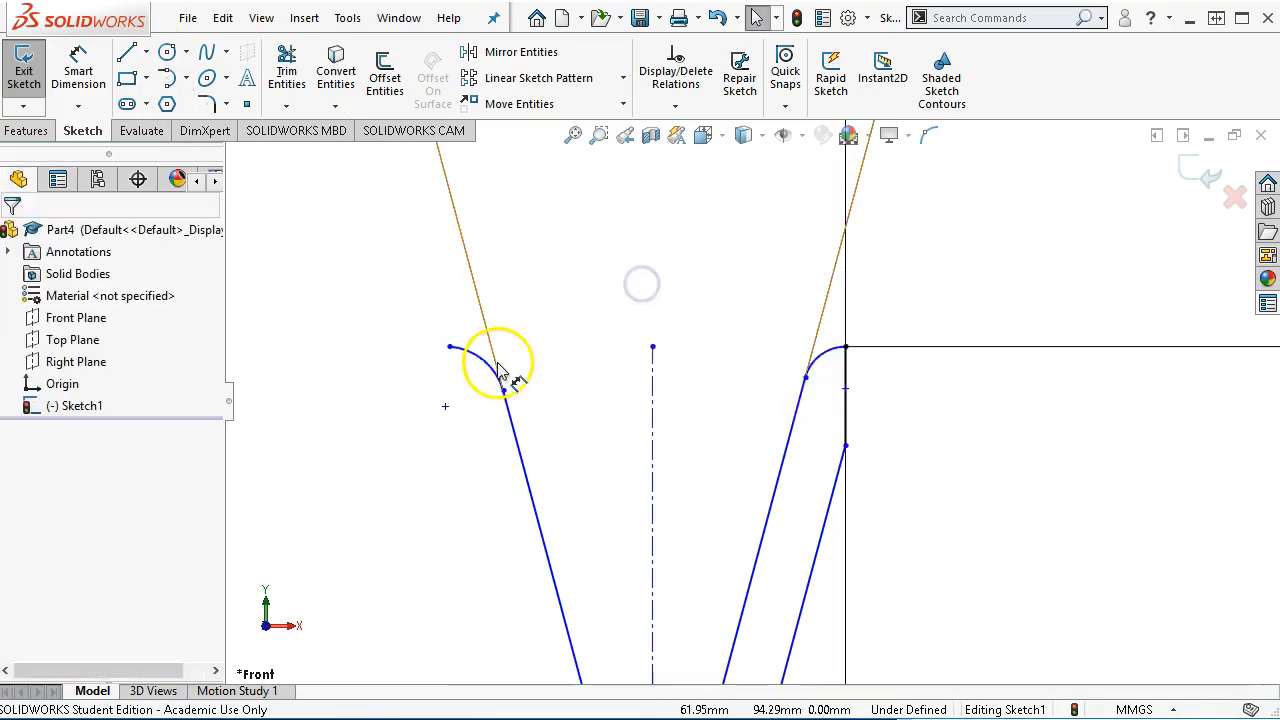
Step: Make the left rim arc equal in radius to the right rim arc
{"action": "left_click", "coordinate": [483, 368]}
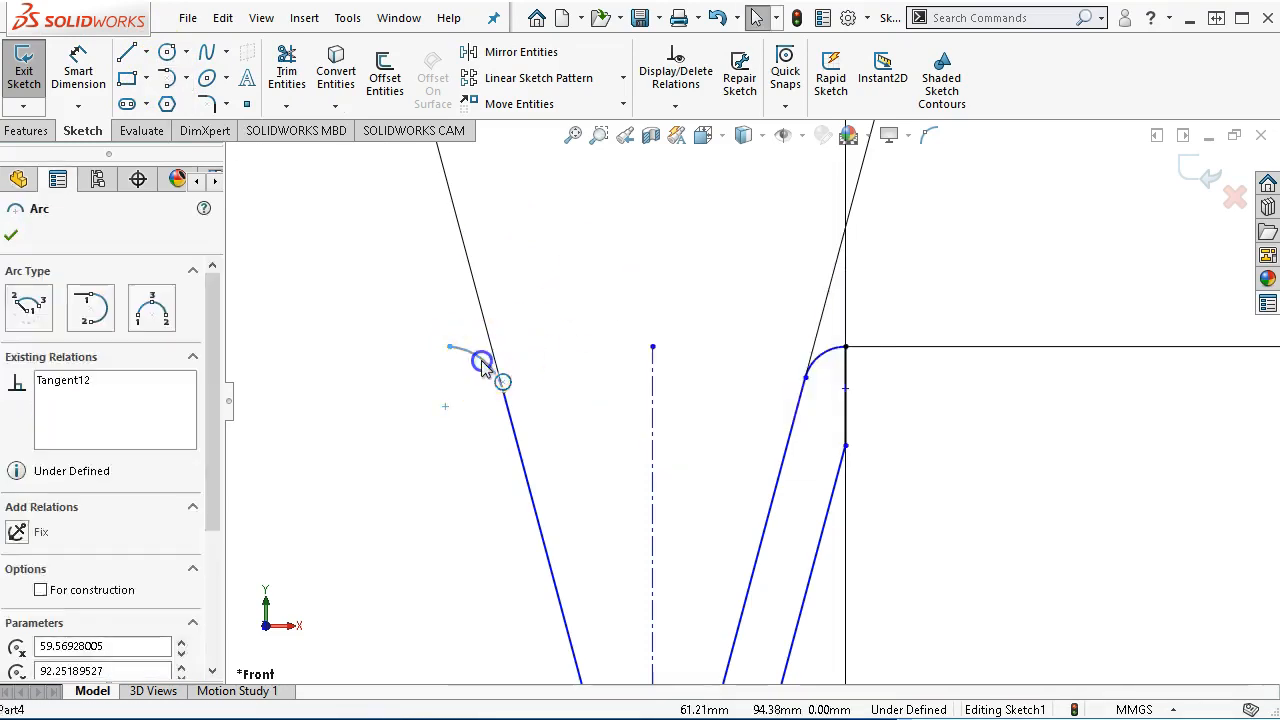
{"action": "left_click", "coordinate": [822, 363], "text": "ctrl"}
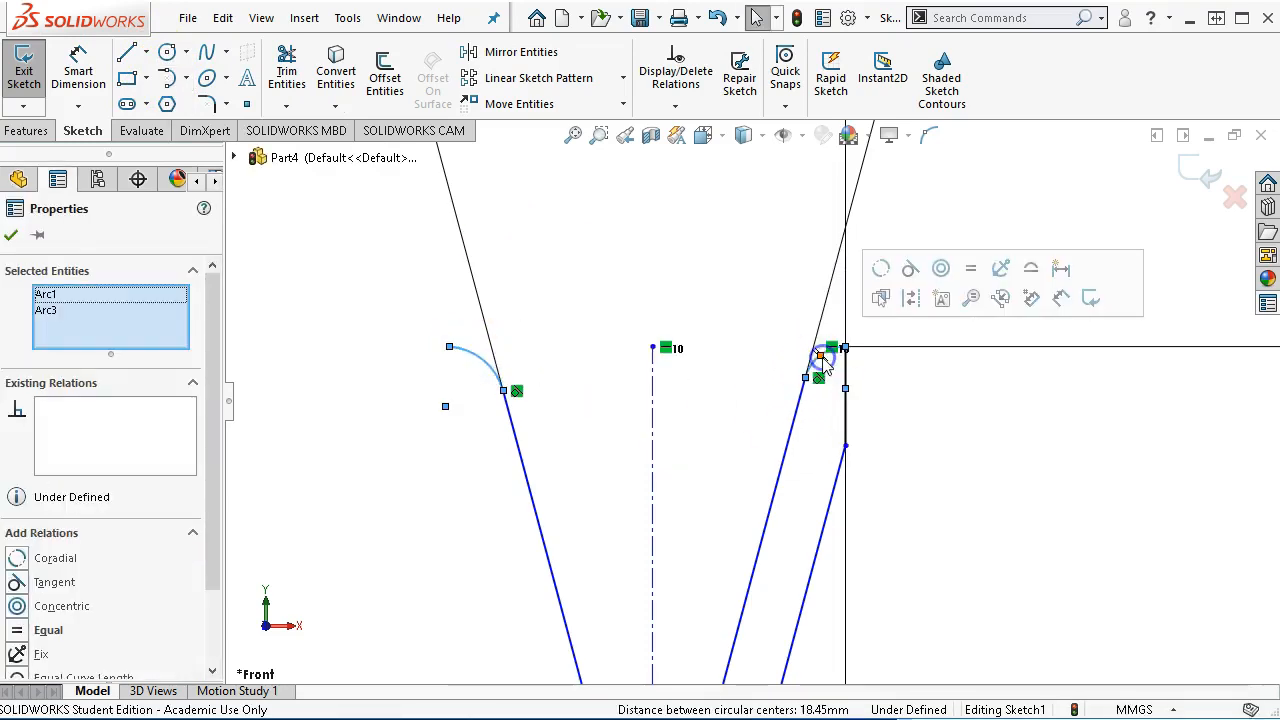
{"action": "left_click", "coordinate": [971, 268]}
Step: Sketch a horizontal line about 8.66 mm long extending left from the free end of the left rim arc
{"action": "left_click", "coordinate": [126, 51]}
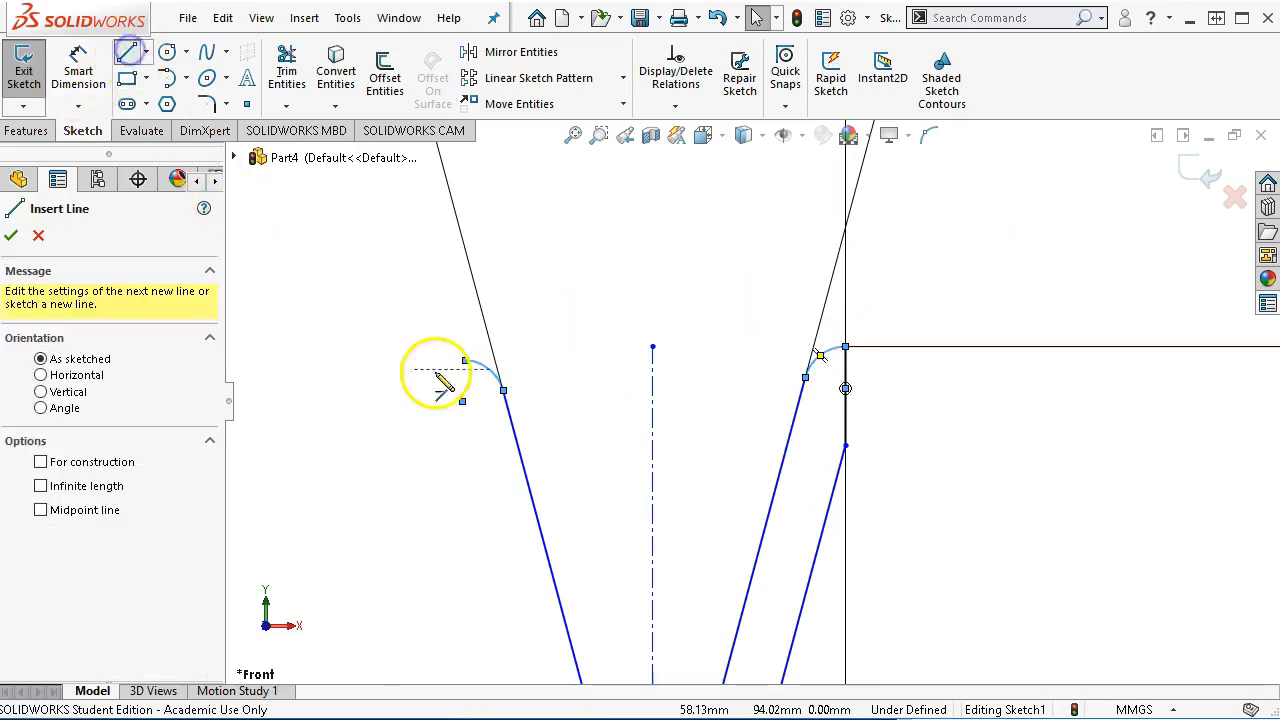
{"action": "left_click", "coordinate": [465, 360]}
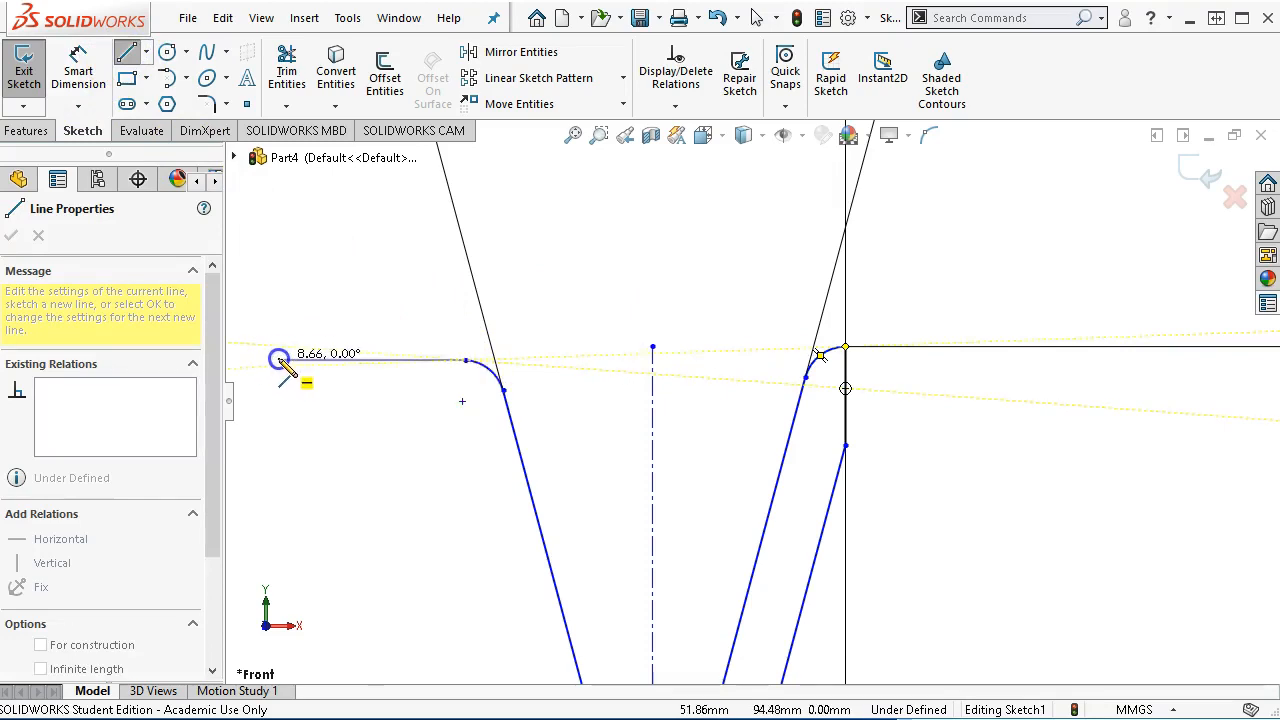
{"action": "left_click", "coordinate": [279, 360]}
{"action": "right_click", "coordinate": [400, 445]}
{"action": "left_click", "coordinate": [457, 457]}
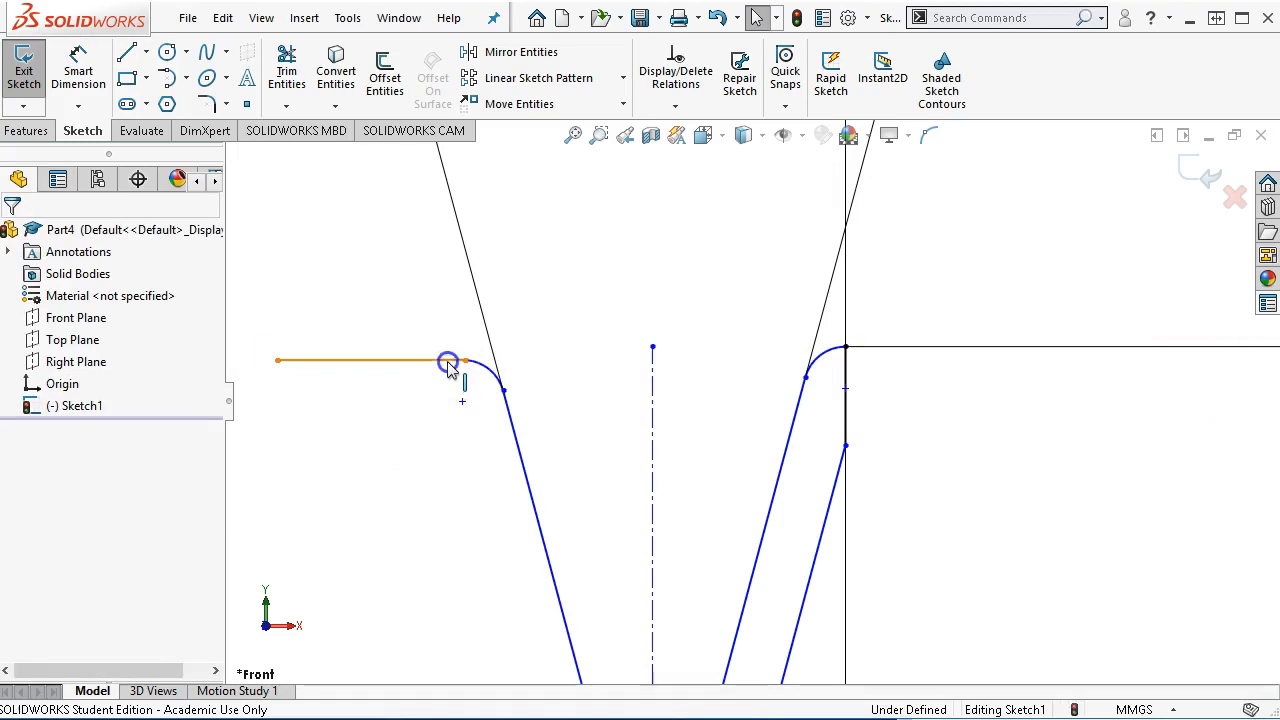
{"action": "left_click", "coordinate": [448, 362]}
{"action": "left_click", "coordinate": [489, 369], "text": "ctrl"}
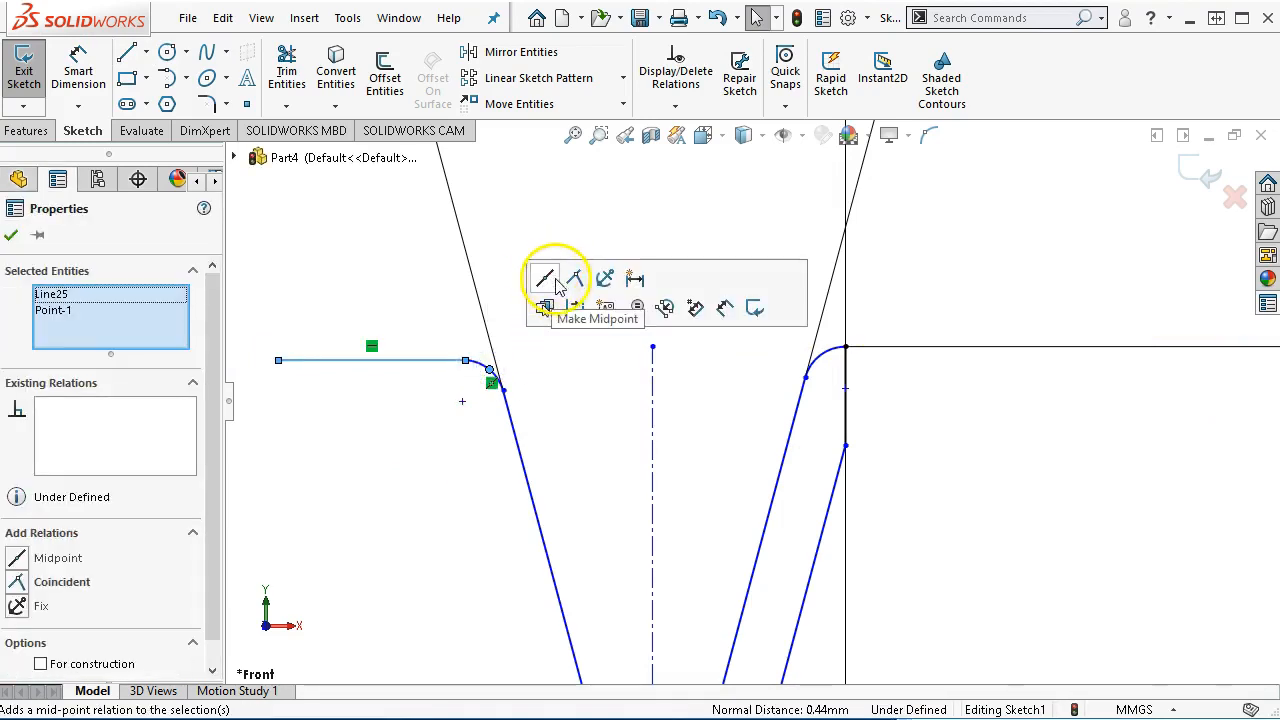
{"action": "left_click", "coordinate": [436, 274]}
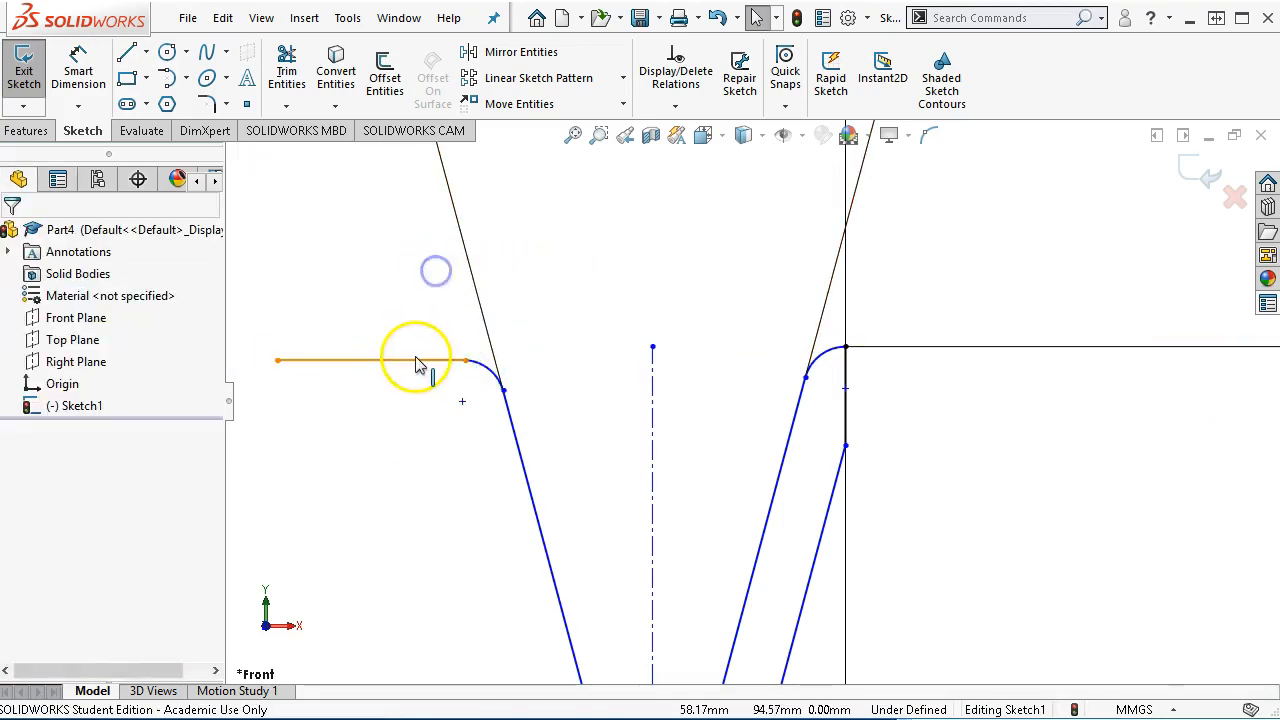
Step: Make the horizontal rim line tangent to the left rim arc
{"action": "left_click", "coordinate": [414, 360]}
{"action": "scroll", "coordinate": [430, 370], "scroll_direction": "down", "scroll_amount": 1}
{"action": "scroll", "coordinate": [432, 378], "scroll_direction": "down", "scroll_amount": 1}
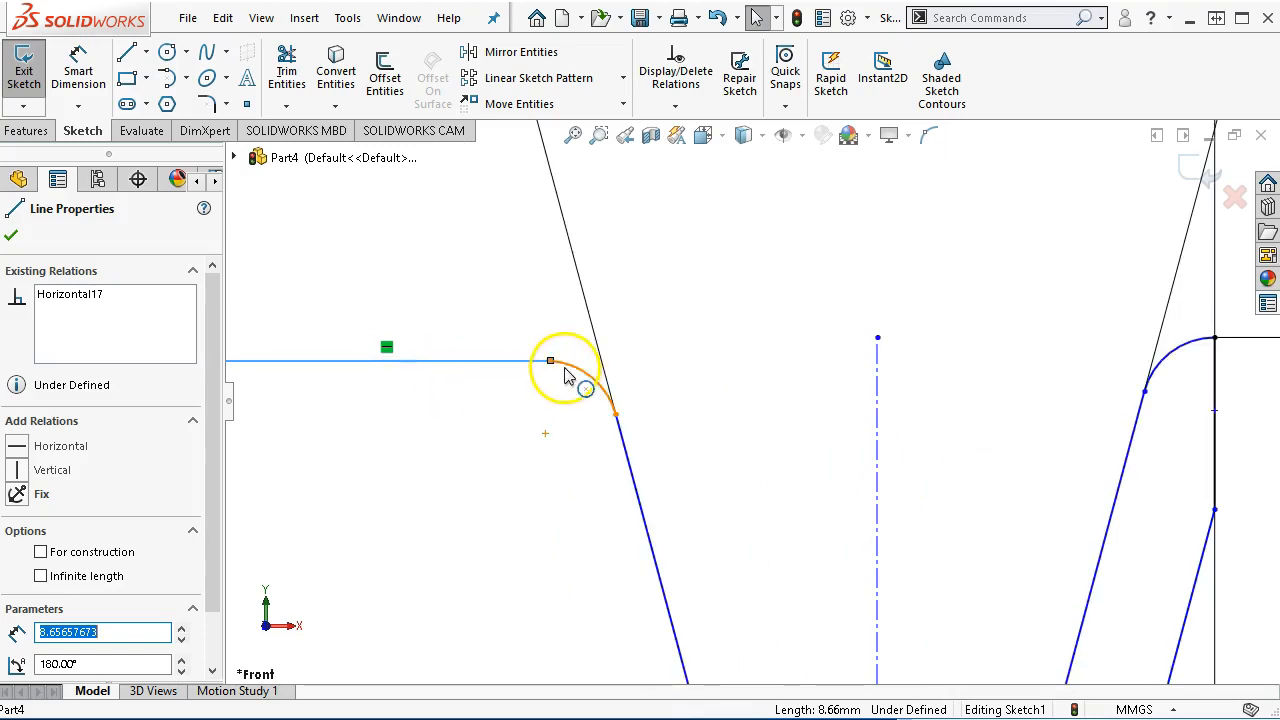
{"action": "left_click", "coordinate": [570, 375], "text": "ctrl"}
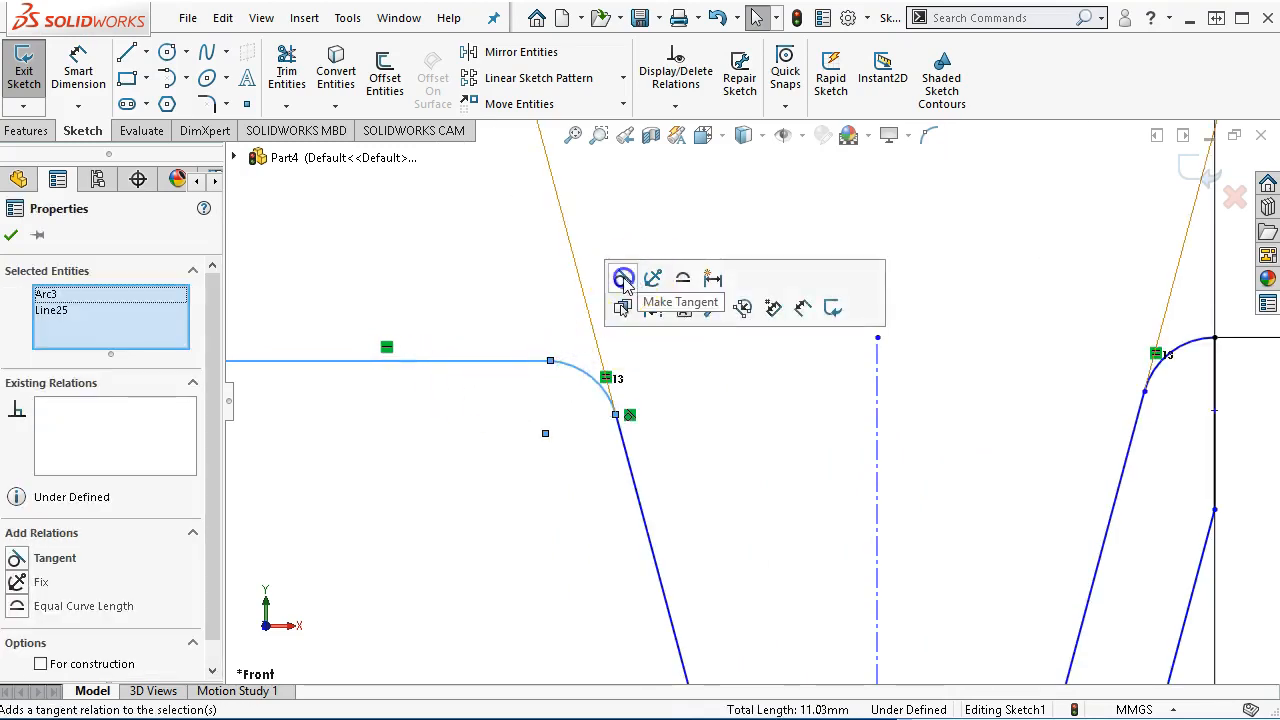
{"action": "left_click", "coordinate": [623, 279]}
{"action": "left_click", "coordinate": [414, 309]}
{"action": "scroll", "coordinate": [700, 417], "scroll_direction": "up", "scroll_amount": 3}
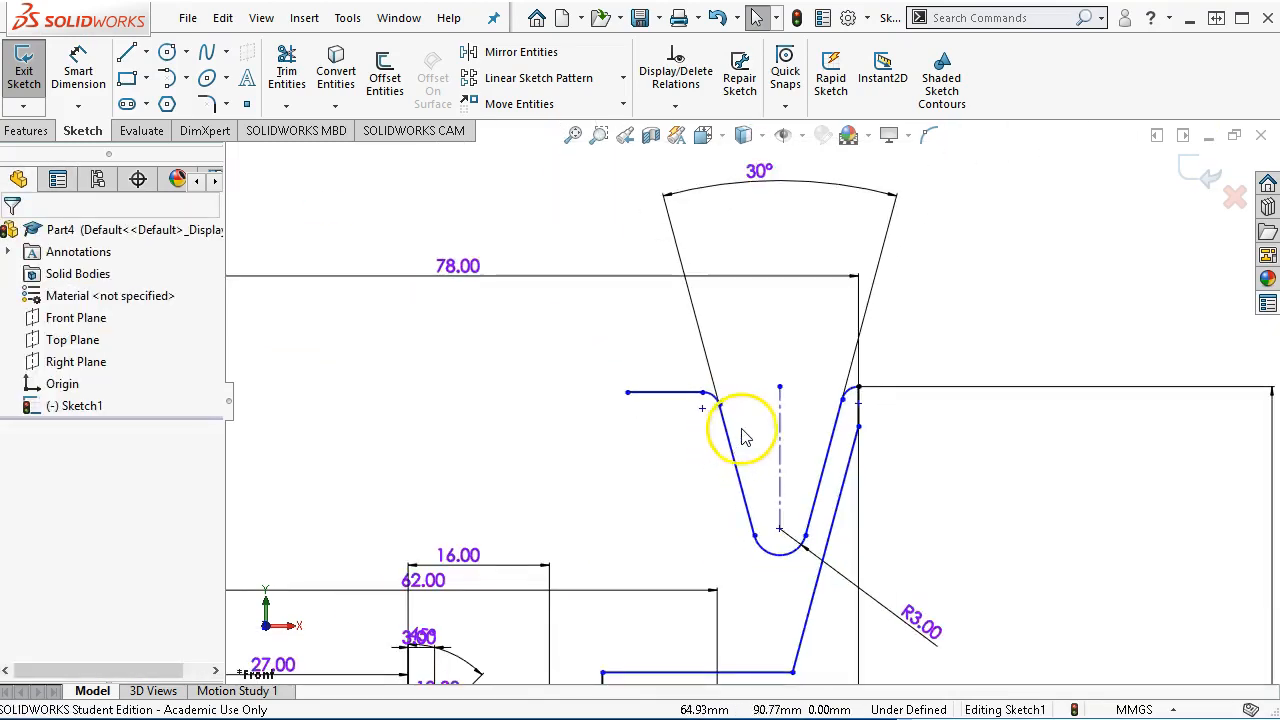
Step: Make the horizontal rim line coincident with the right rim arc's upper endpoint
{"action": "scroll", "coordinate": [743, 435], "scroll_direction": "down", "scroll_amount": 2}
{"action": "left_click", "coordinate": [615, 362]}
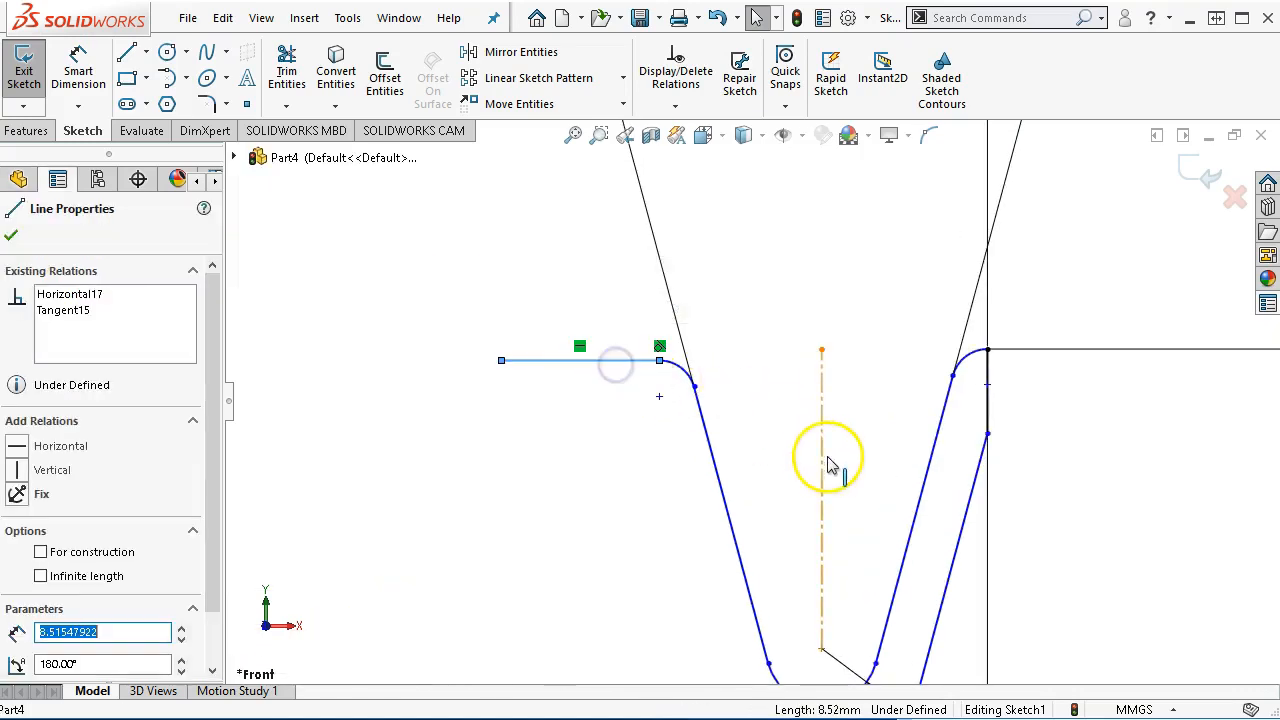
{"action": "left_click", "coordinate": [989, 352]}
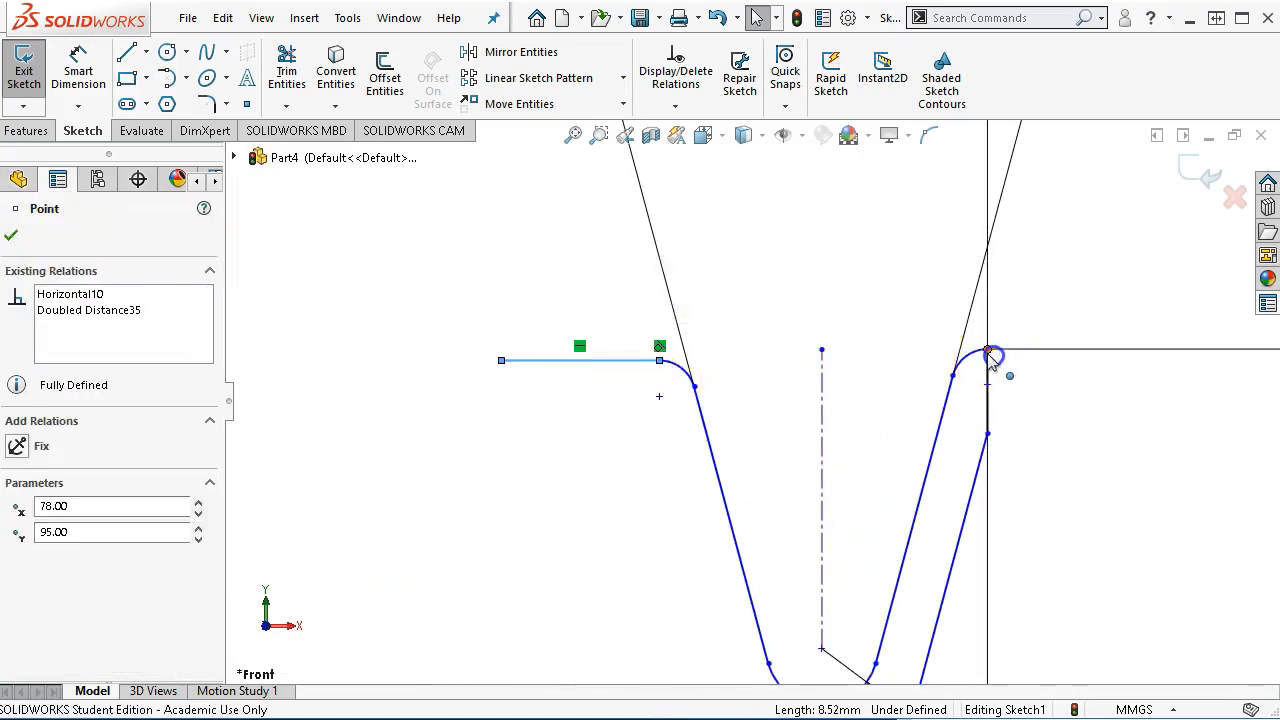
{"action": "left_click", "coordinate": [1005, 350], "text": "ctrl"}
{"action": "left_click", "coordinate": [1078, 264]}
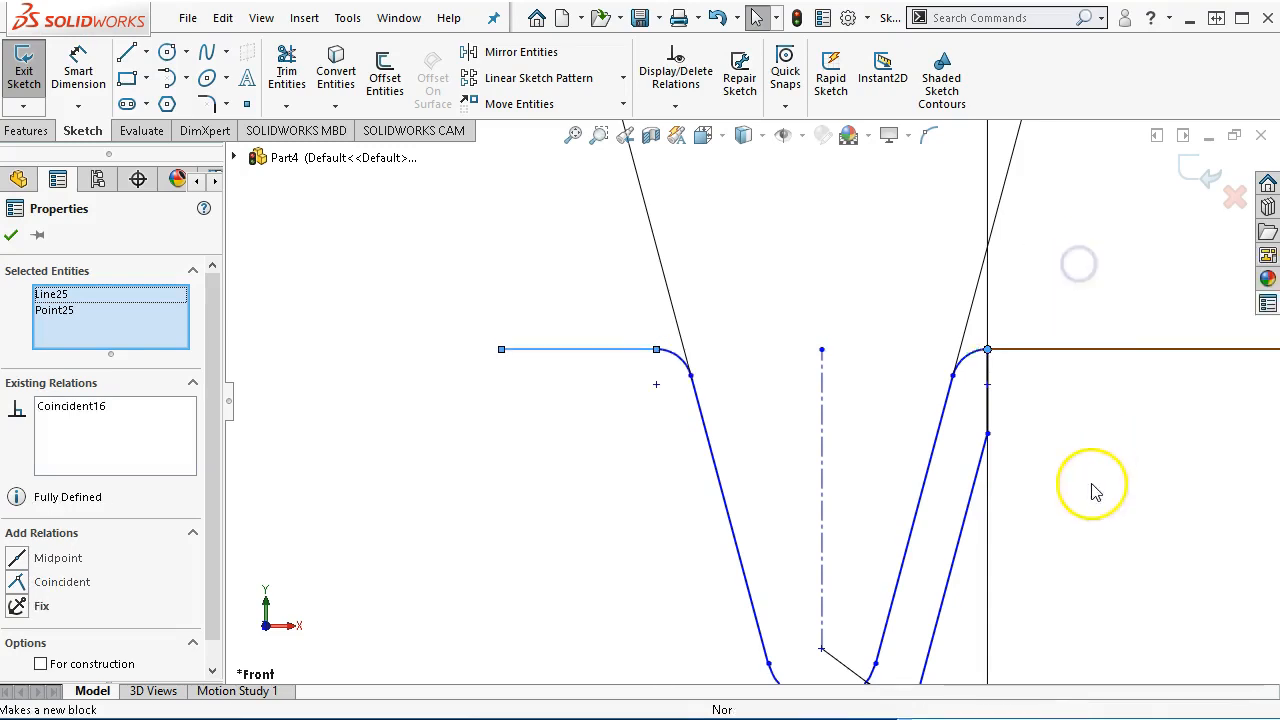
{"action": "left_click", "coordinate": [1092, 490]}
Step: Make the left rim arc equal in radius to the groove's bottom arc
{"action": "scroll", "coordinate": [1060, 517], "scroll_direction": "up", "scroll_amount": 3}
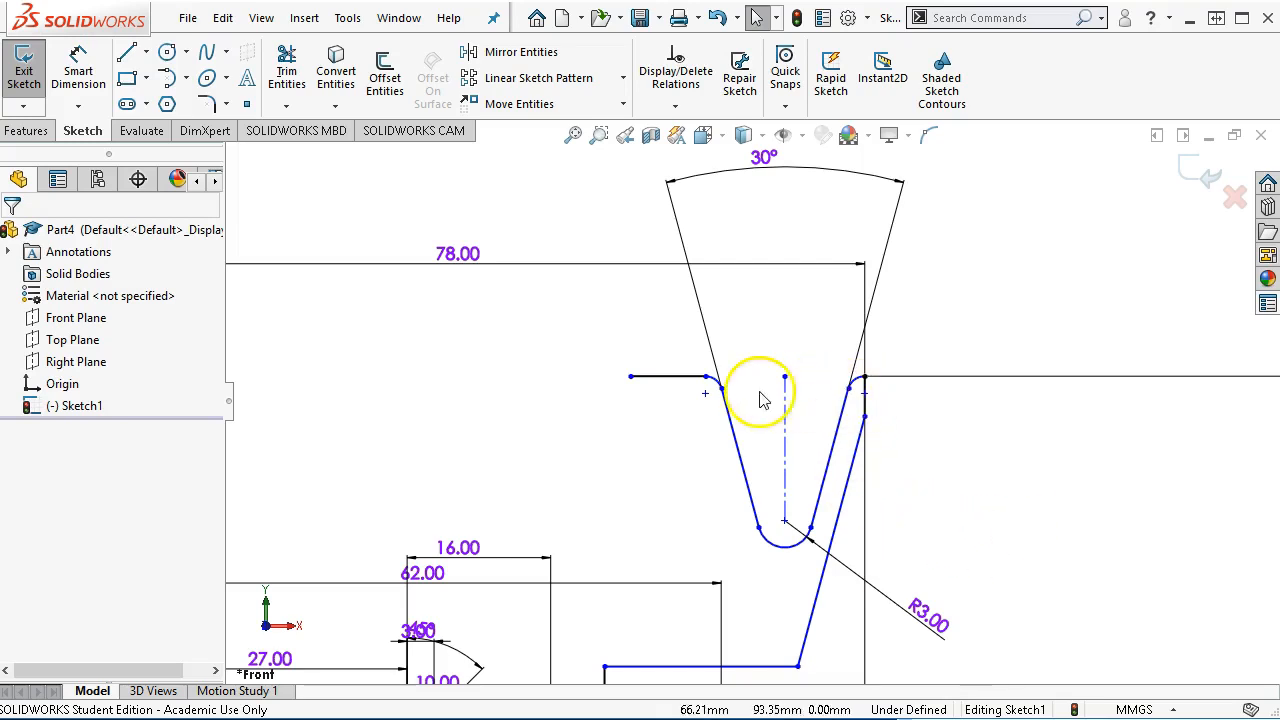
{"action": "scroll", "coordinate": [778, 556], "scroll_direction": "up", "scroll_amount": 1}
{"action": "left_click", "coordinate": [791, 541]}
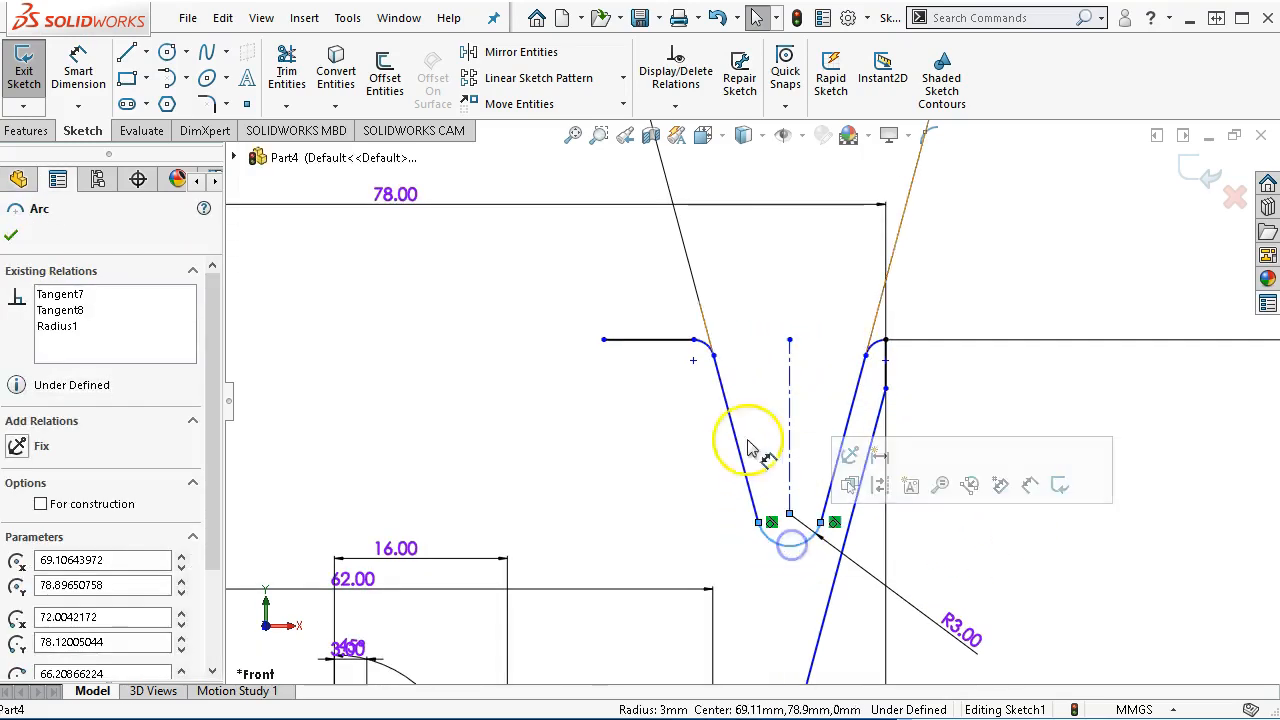
{"action": "left_click", "coordinate": [703, 349], "text": "ctrl"}
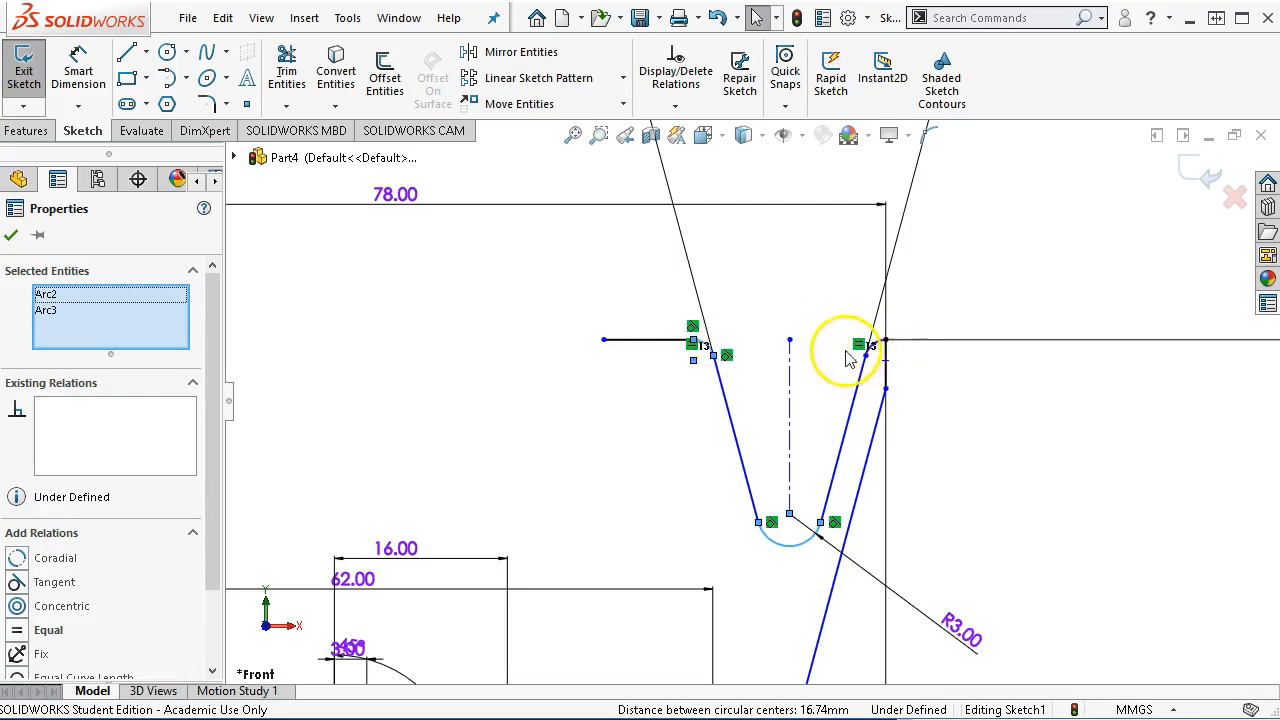
{"action": "left_click", "coordinate": [44, 631]}
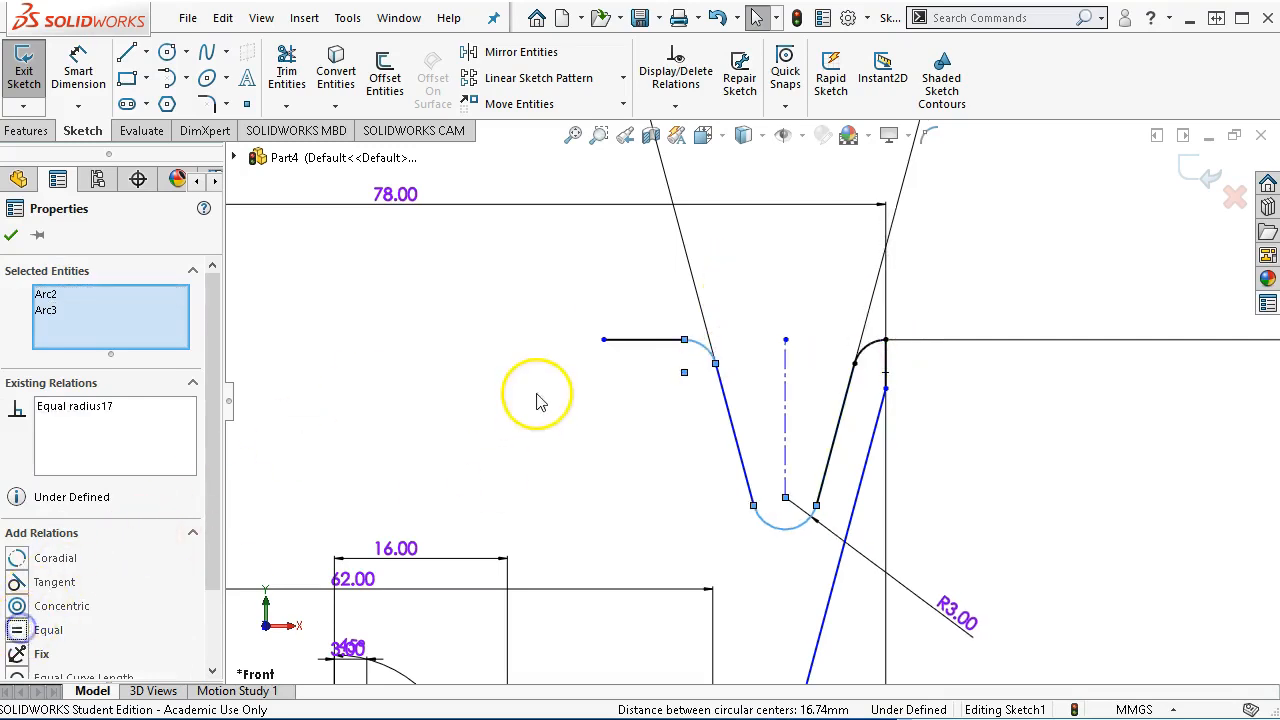
{"action": "left_click", "coordinate": [538, 396]}
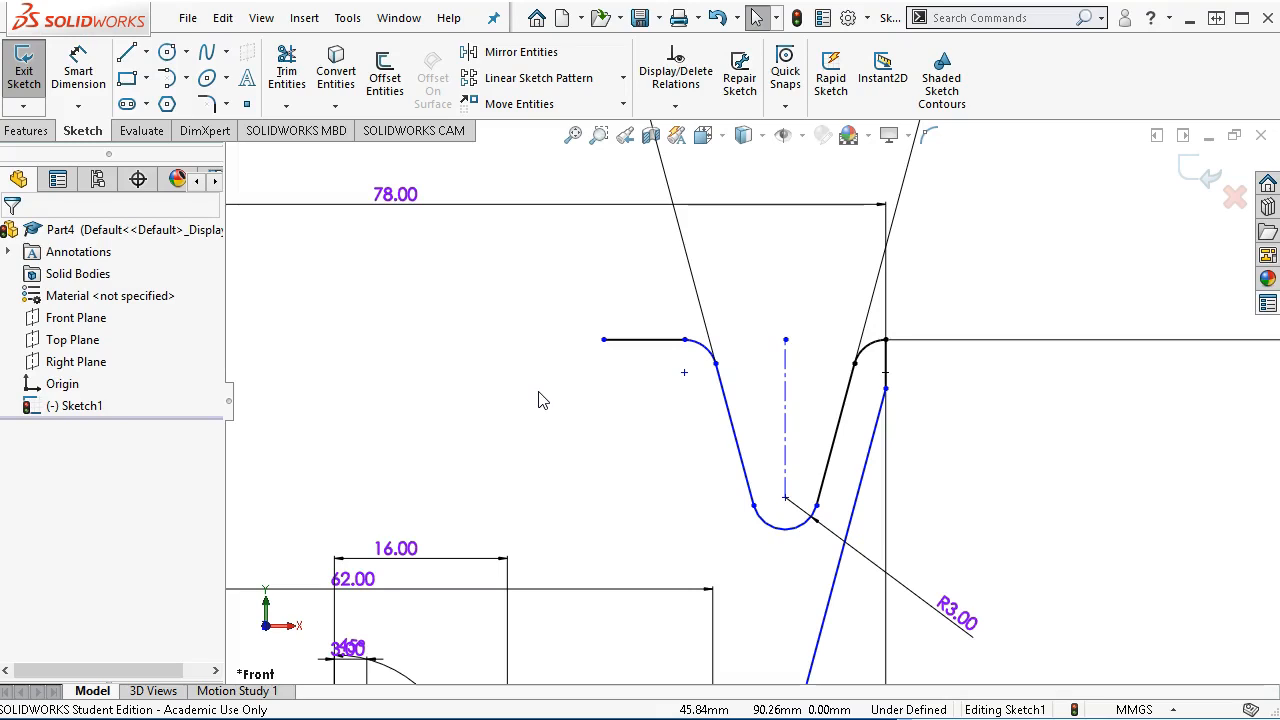
Step: Switch to the browser, check the groove's radii and widths on the A7 drawing, and return to the sketch
{"action": "mouse_move", "coordinate": [1279, 264]}
{"action": "left_mouse_down"}
{"action": "mouse_move", "coordinate": [1106, 166]}
{"action": "mouse_move", "coordinate": [707, 53]}
{"action": "left_mouse_up"}
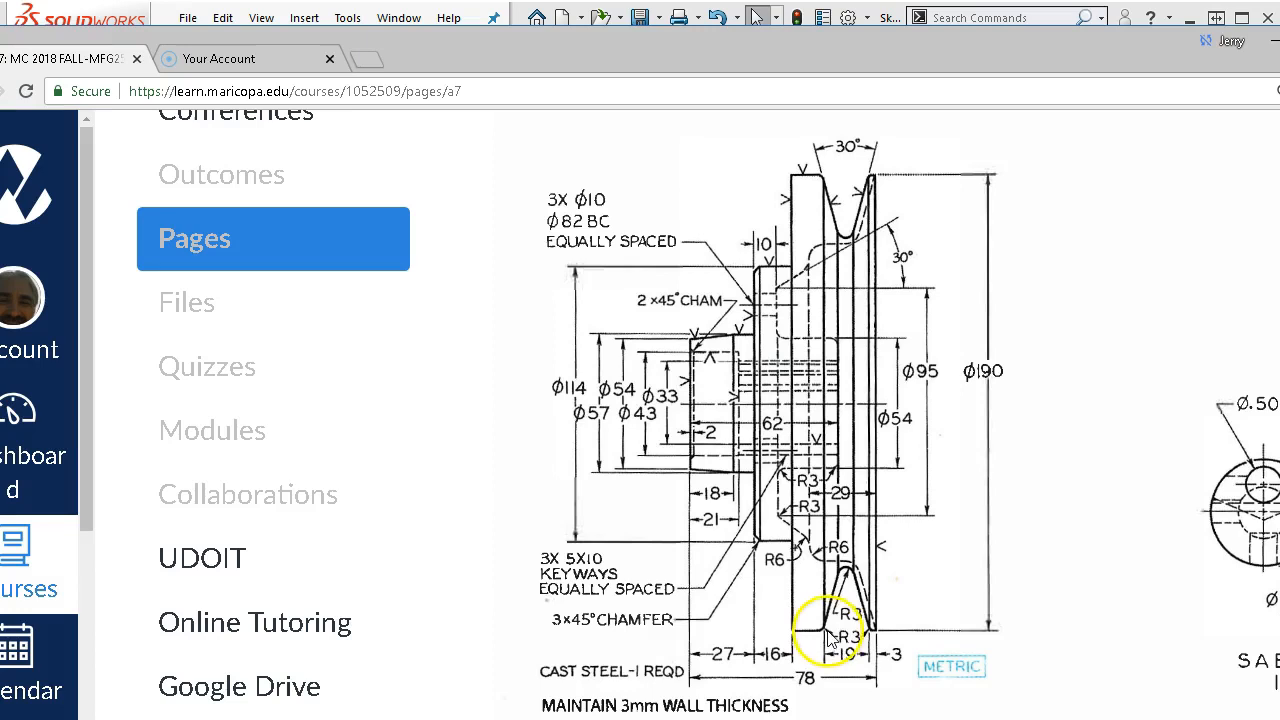
{"action": "left_click_drag", "start_coordinate": [746, 44], "coordinate": [1279, 304]}
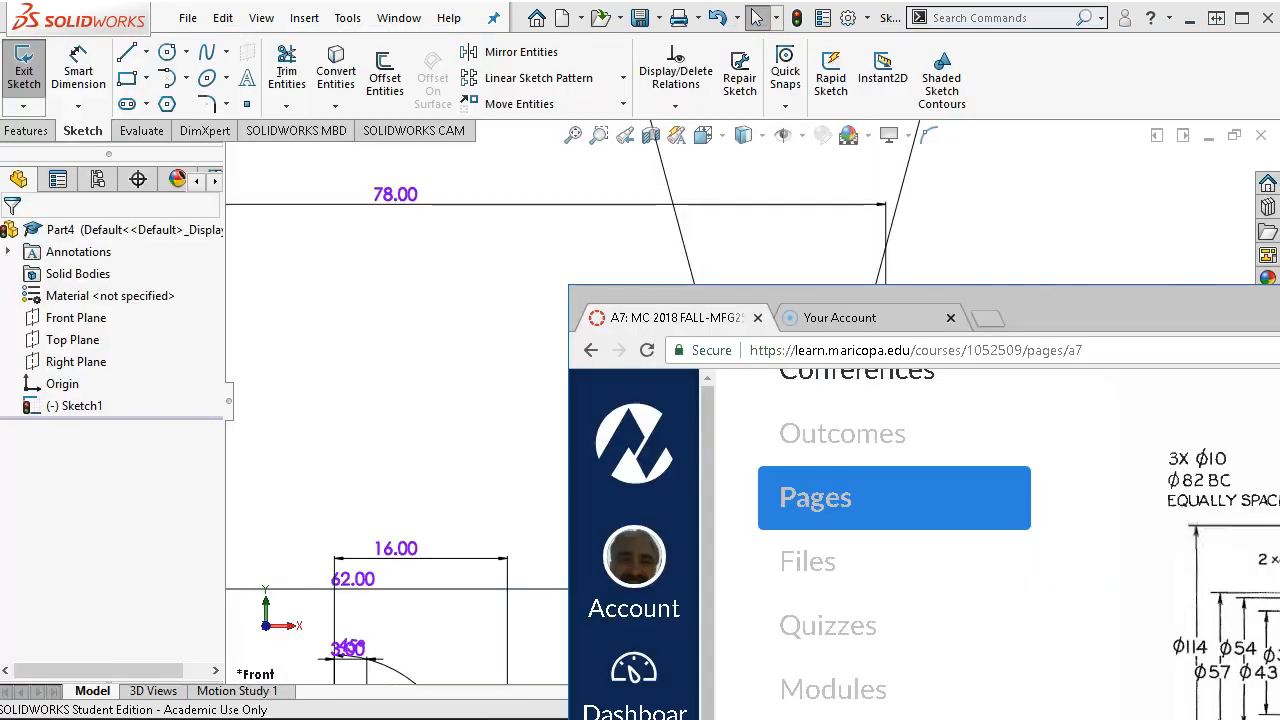
{"action": "left_click", "coordinate": [586, 245]}
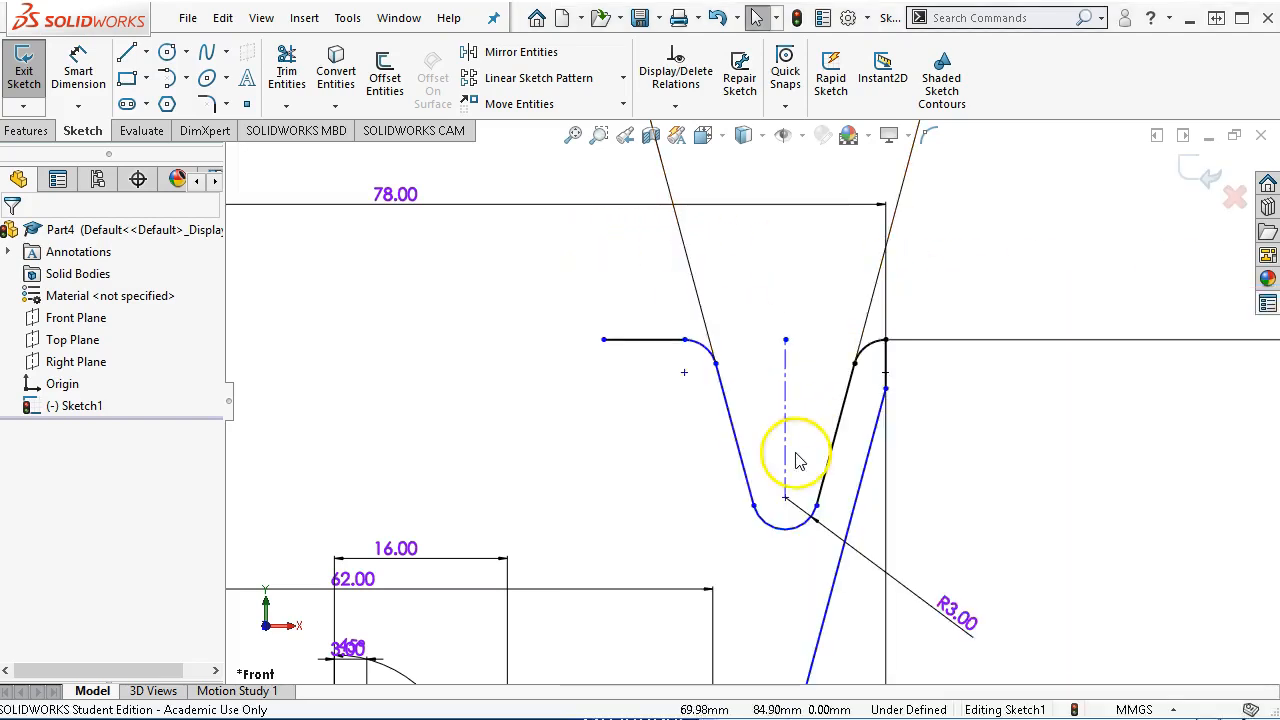
{"action": "left_click", "coordinate": [715, 363]}
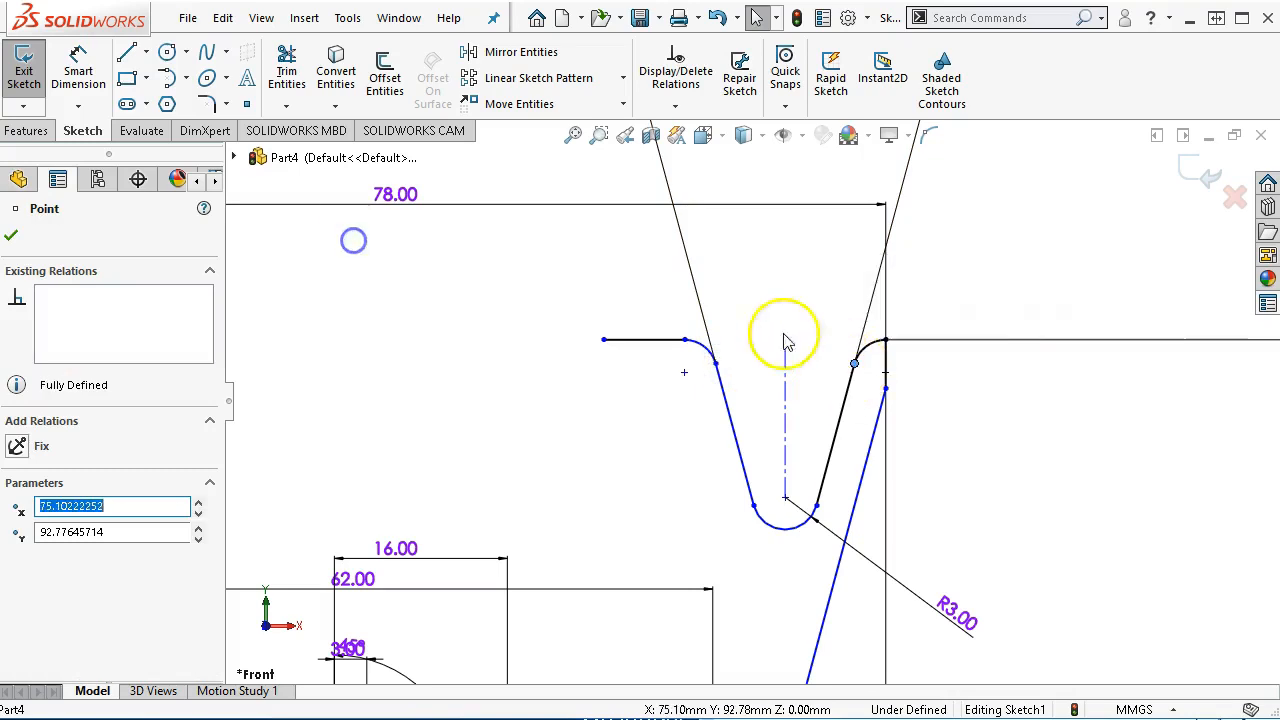
{"action": "left_click", "coordinate": [733, 300]}
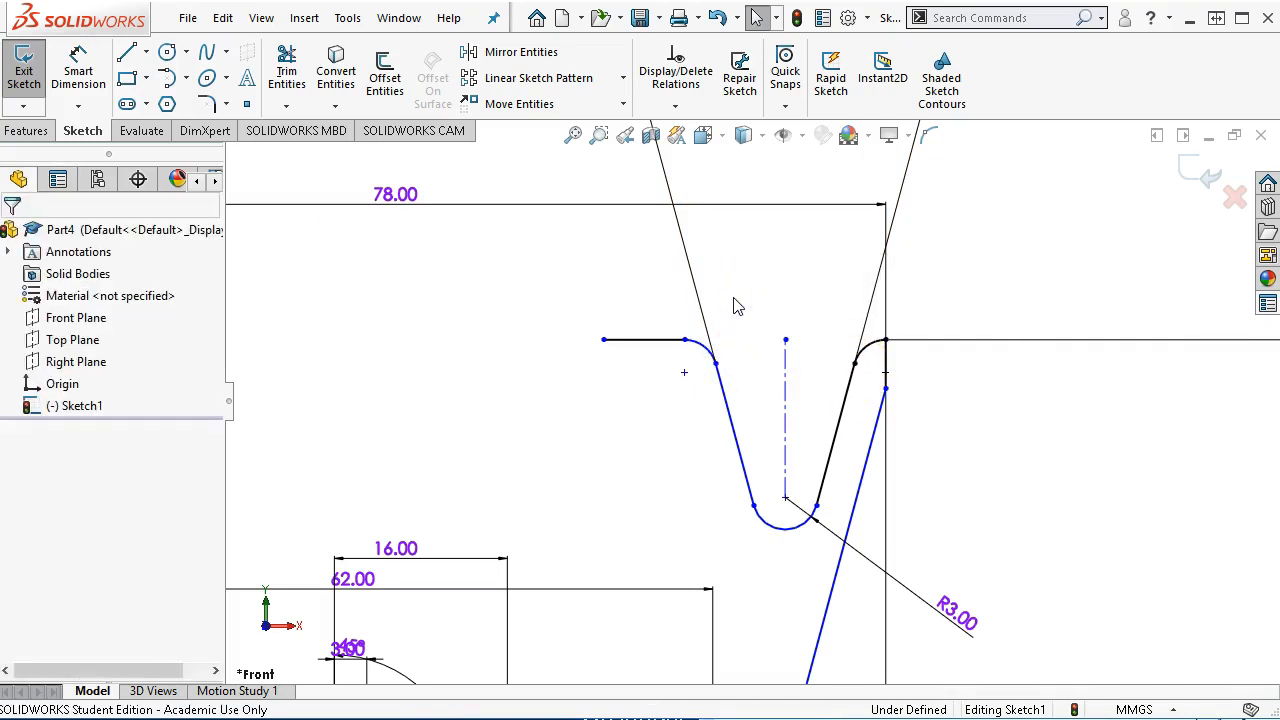
{"action": "scroll", "coordinate": [889, 386], "scroll_direction": "down", "scroll_amount": 2}
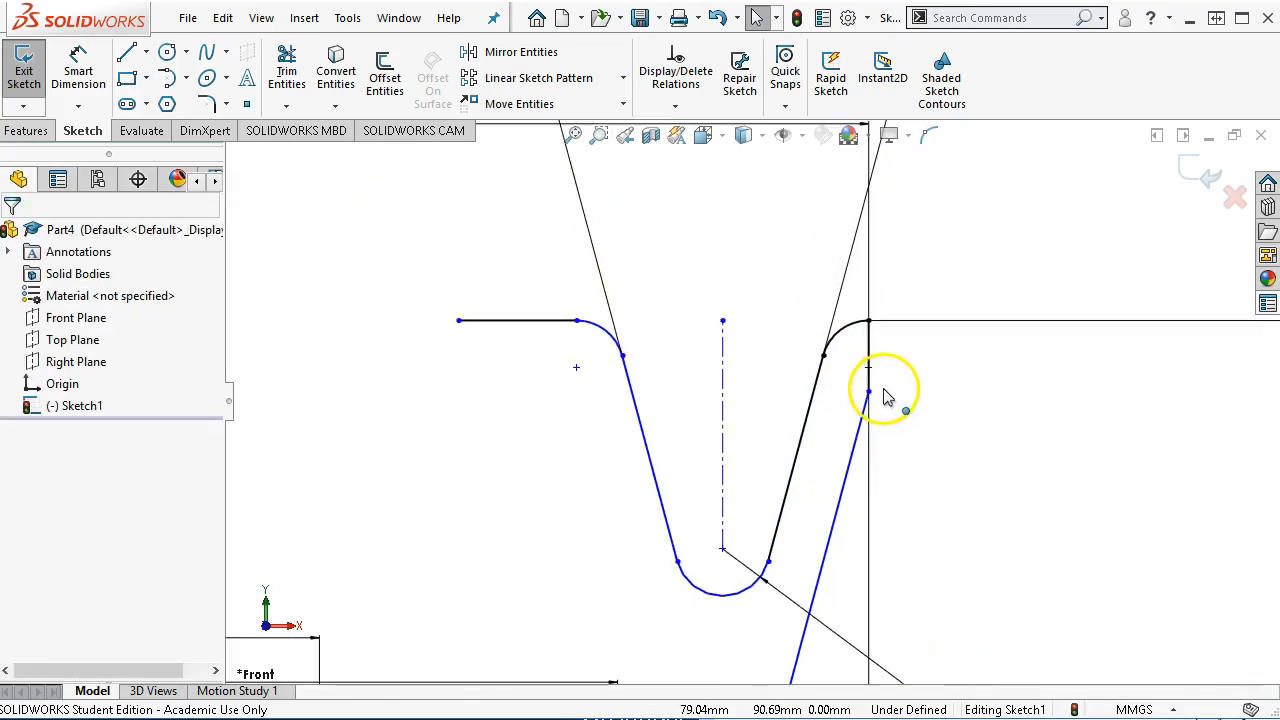
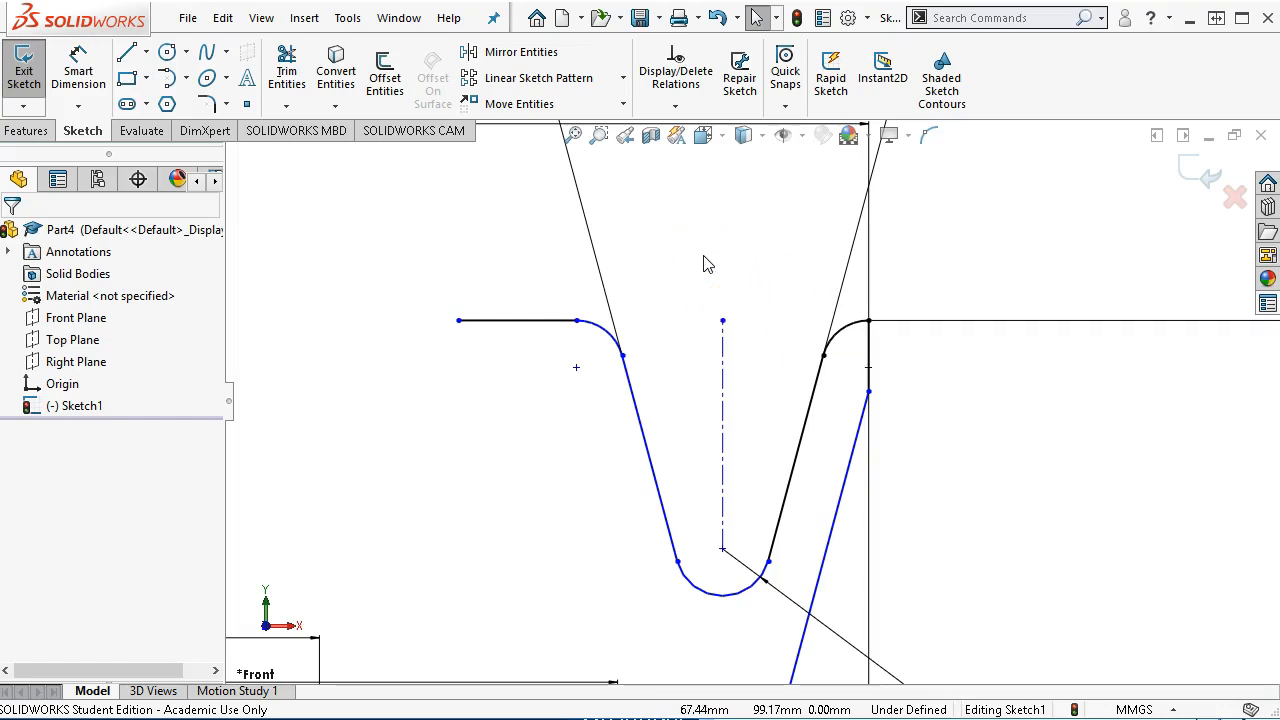
{"action": "left_click", "coordinate": [825, 358]}
{"action": "left_click", "coordinate": [723, 334]}
{"action": "left_click", "coordinate": [397, 226]}
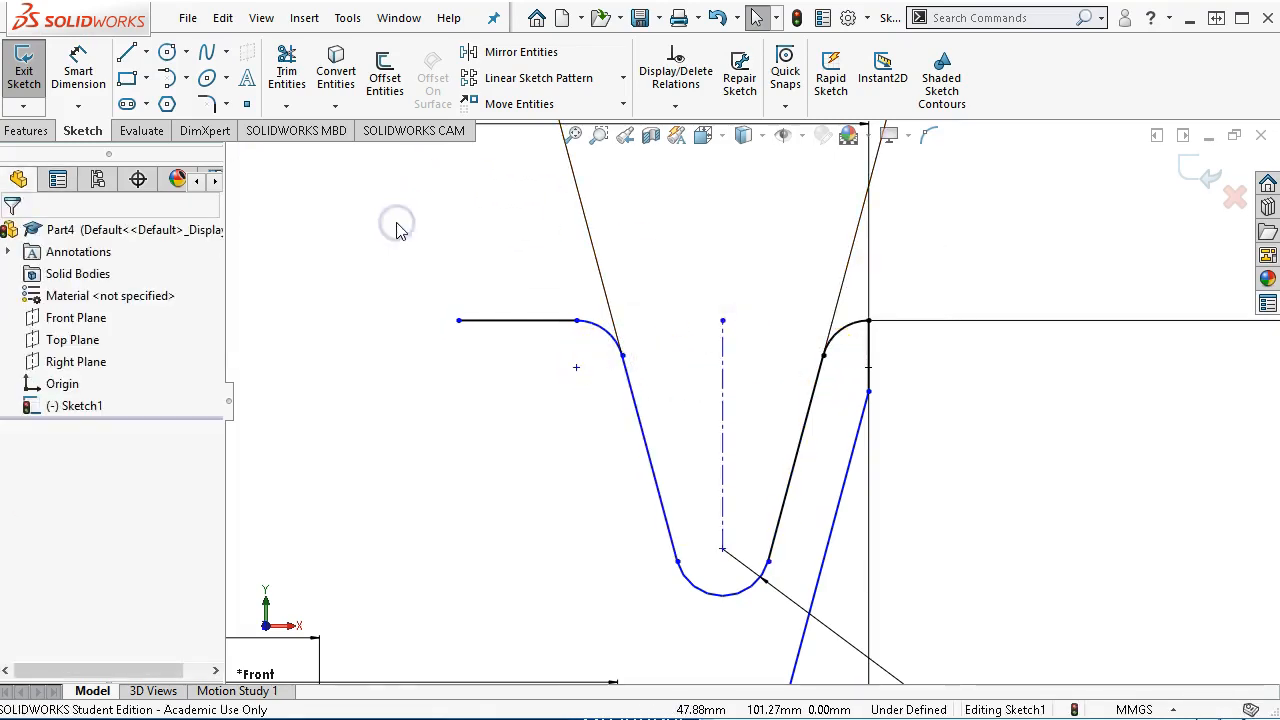
Step: Add a virtual intersection point where the horizontal rim line and the left groove side line would meet
{"action": "left_click", "coordinate": [540, 328]}
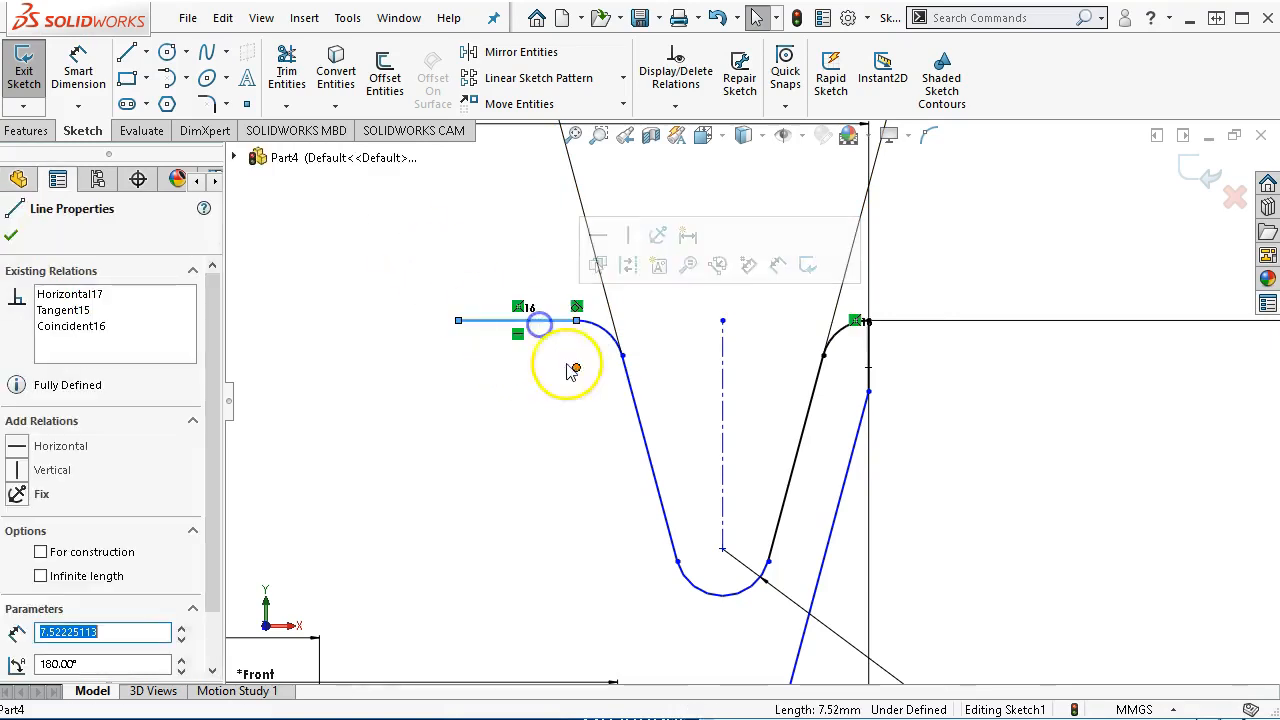
{"action": "left_click", "coordinate": [632, 402], "text": "ctrl"}
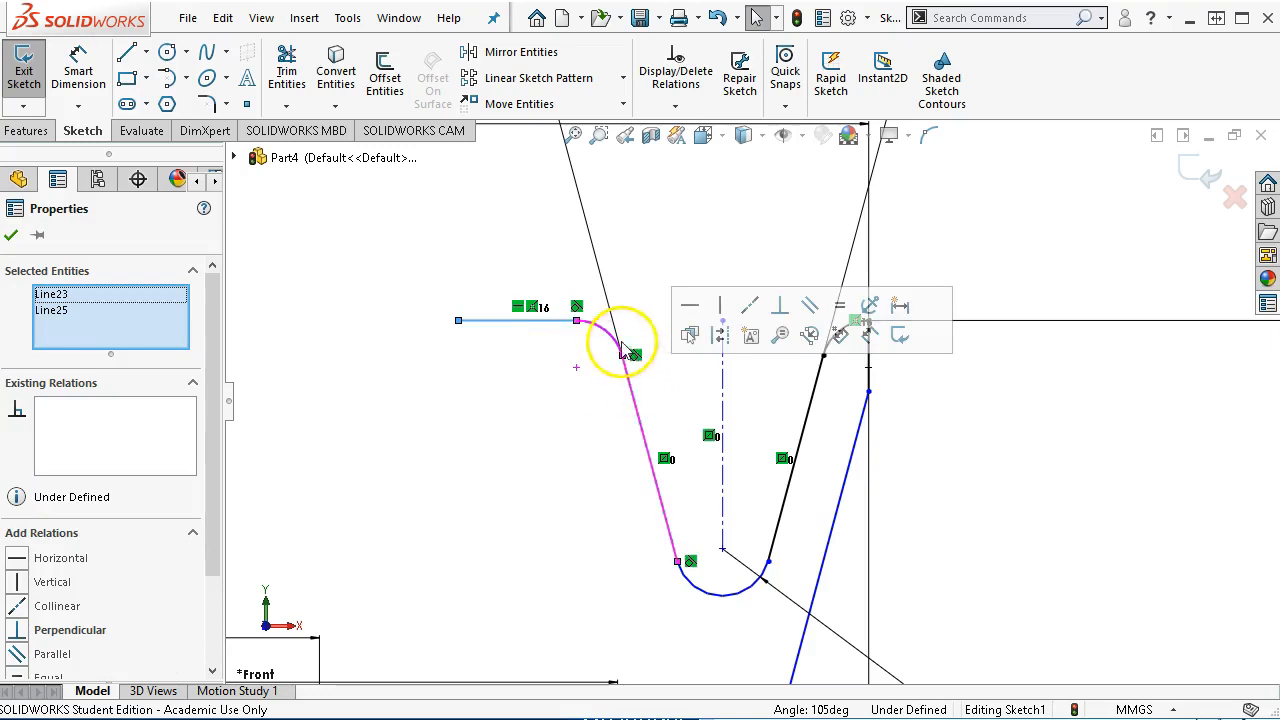
{"action": "left_click", "coordinate": [244, 105]}
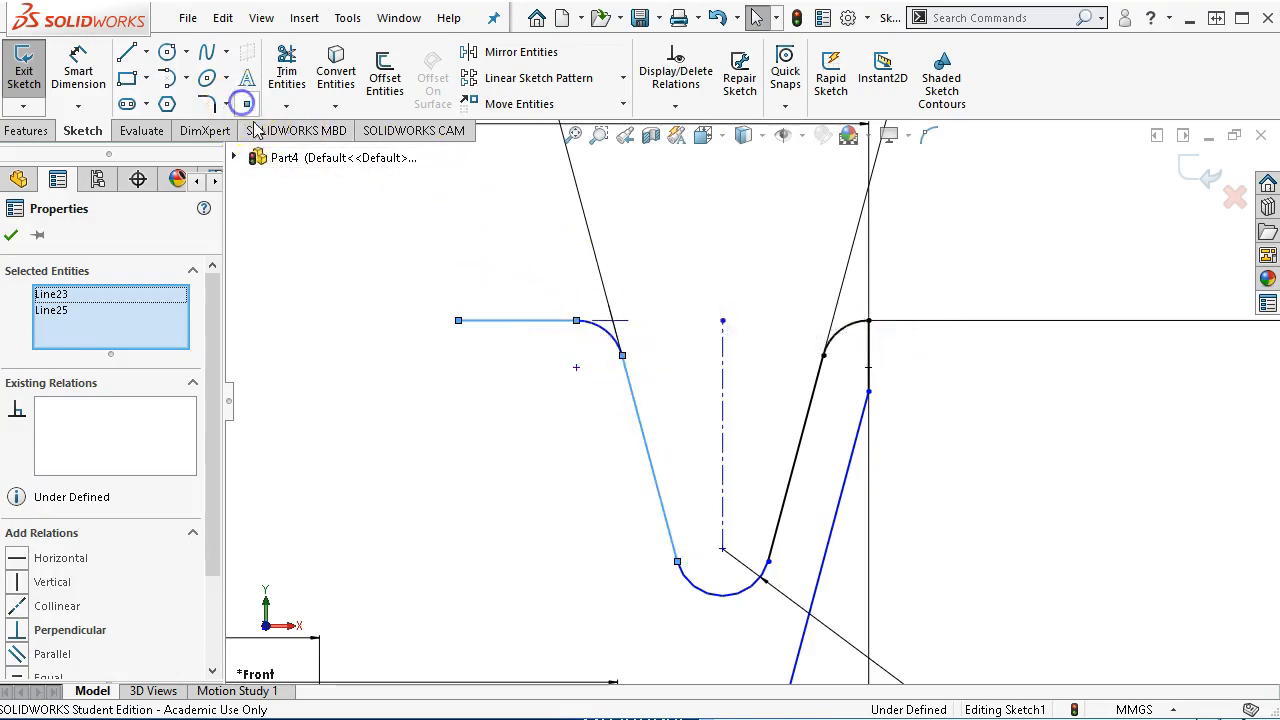
{"action": "left_click", "coordinate": [811, 392]}
{"action": "left_click", "coordinate": [849, 335]}
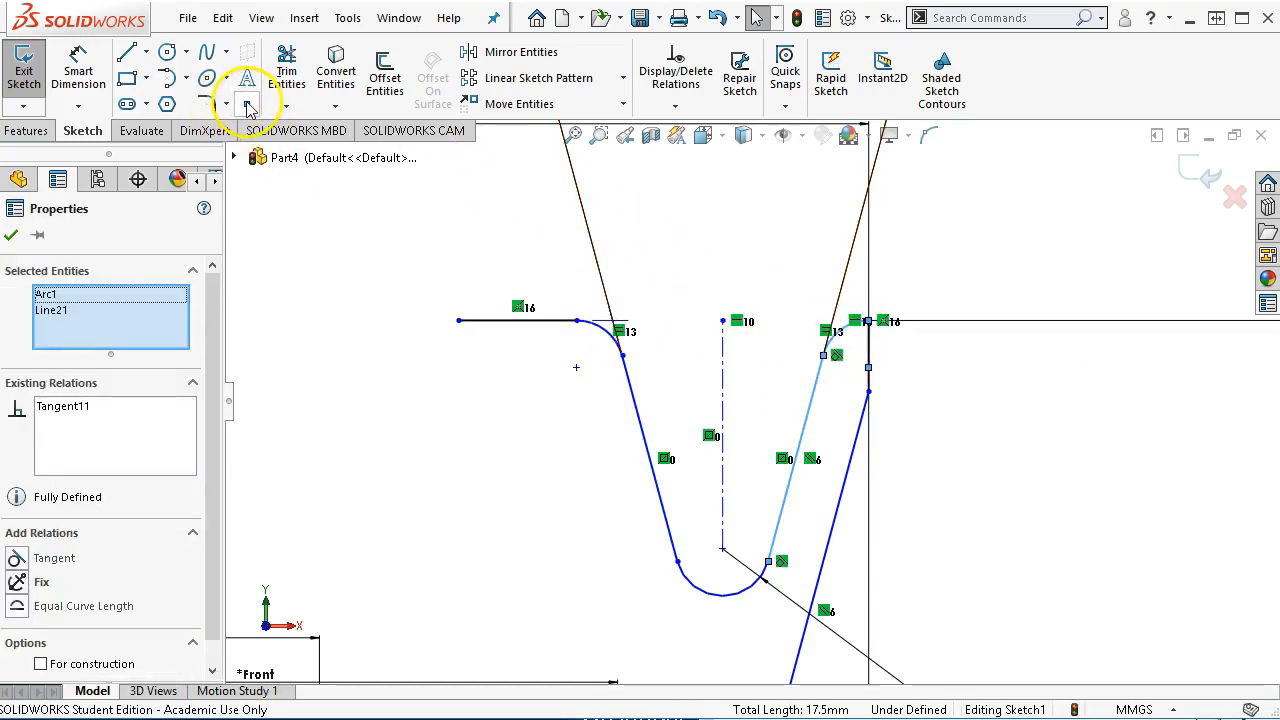
{"action": "left_click", "coordinate": [511, 266]}
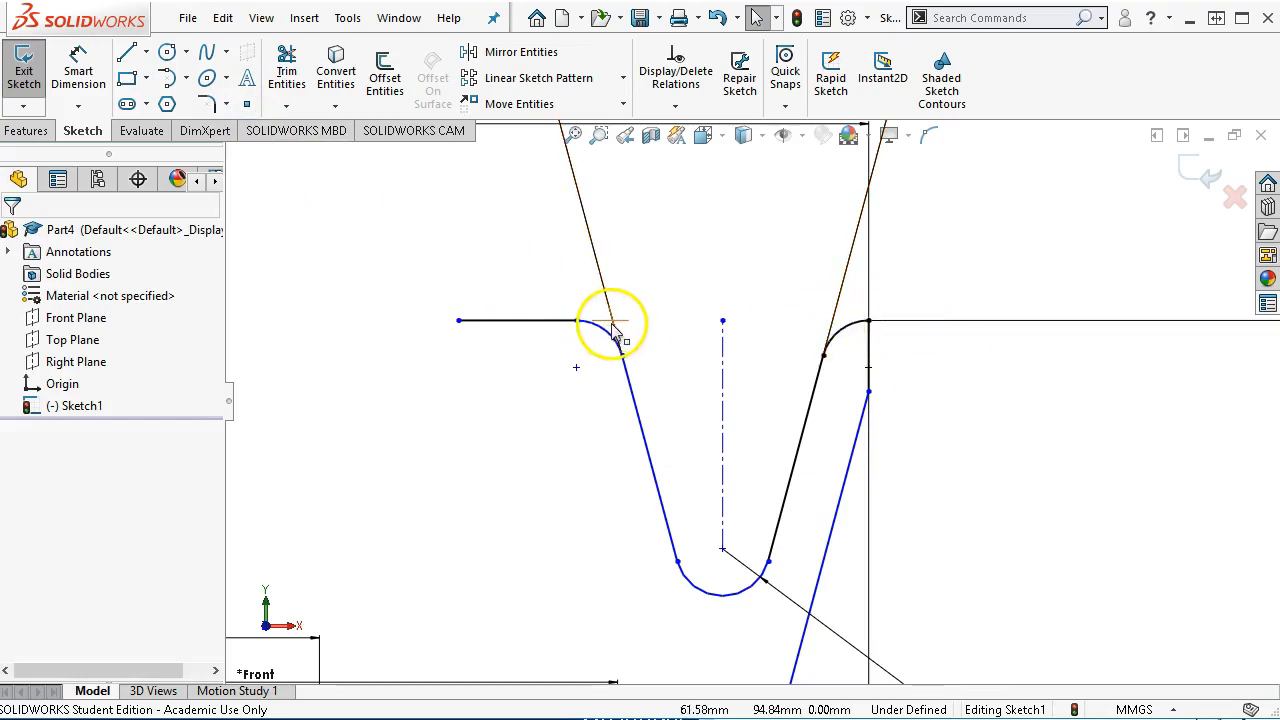
{"action": "left_click", "coordinate": [871, 322]}
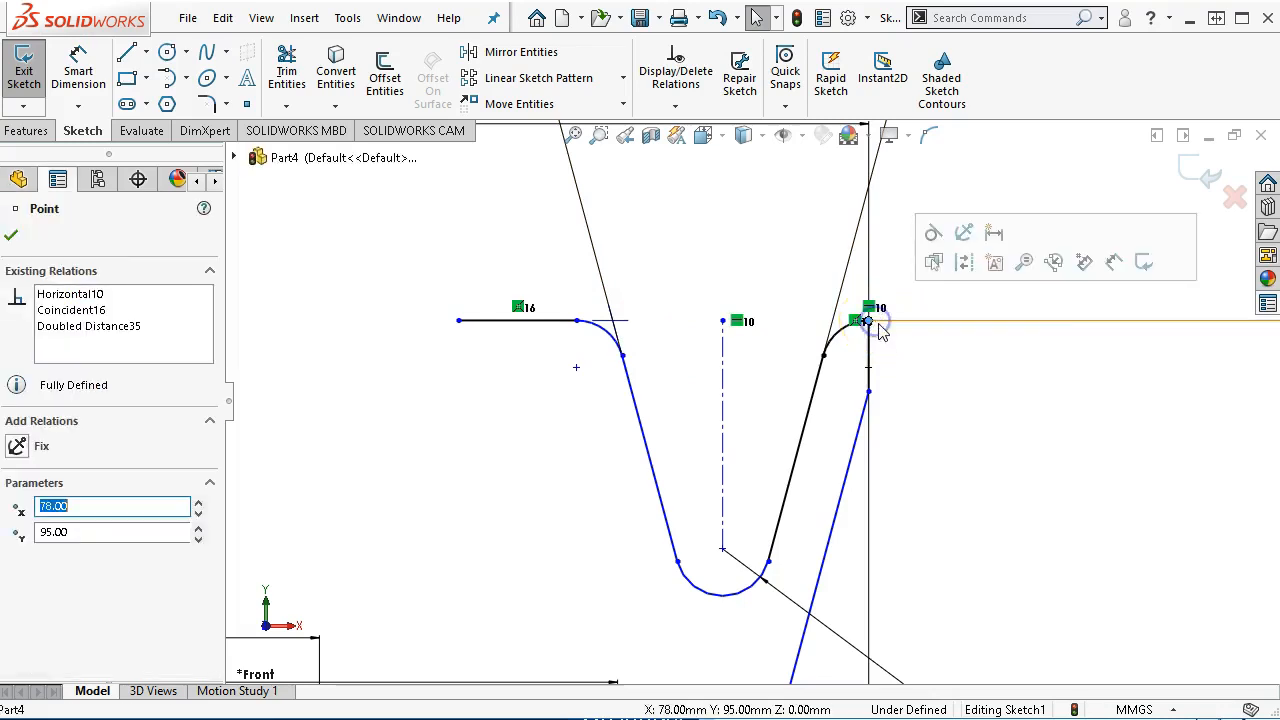
{"action": "left_click", "coordinate": [812, 428], "text": "ctrl"}
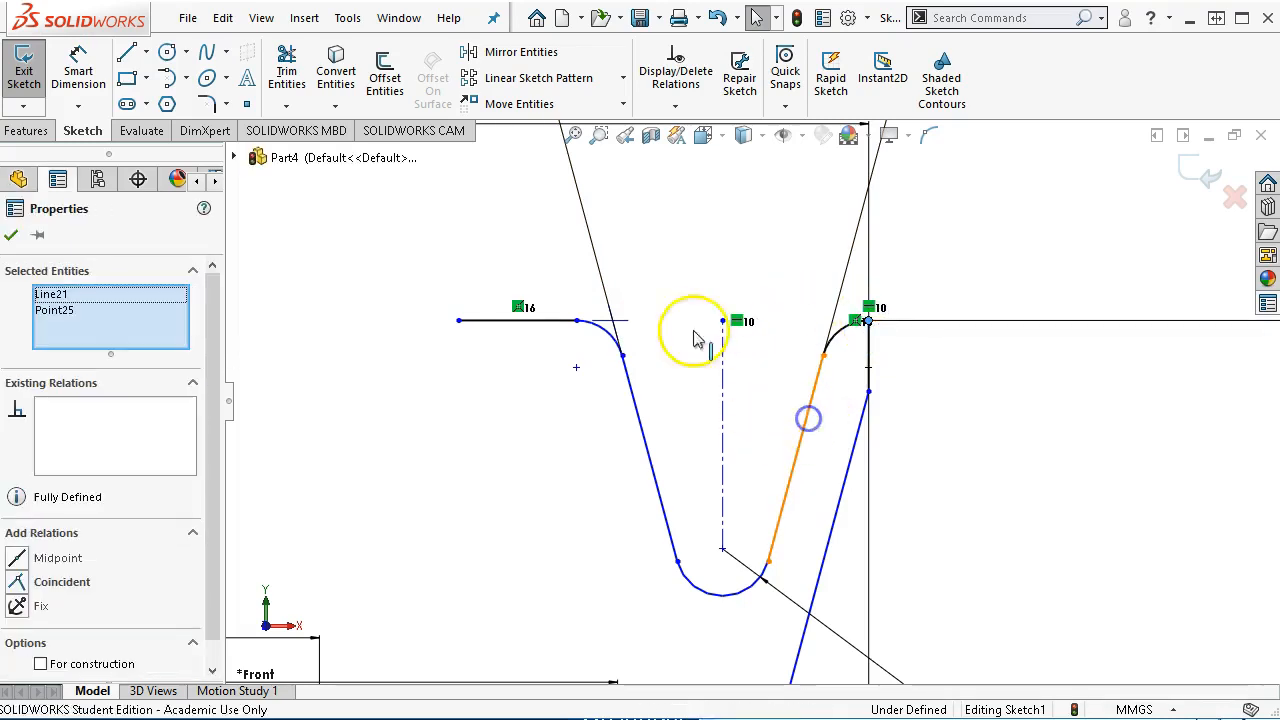
Step: Place a sketch point near the groove's right rim arc and make it coincident with the right groove side line
{"action": "left_click", "coordinate": [243, 104]}
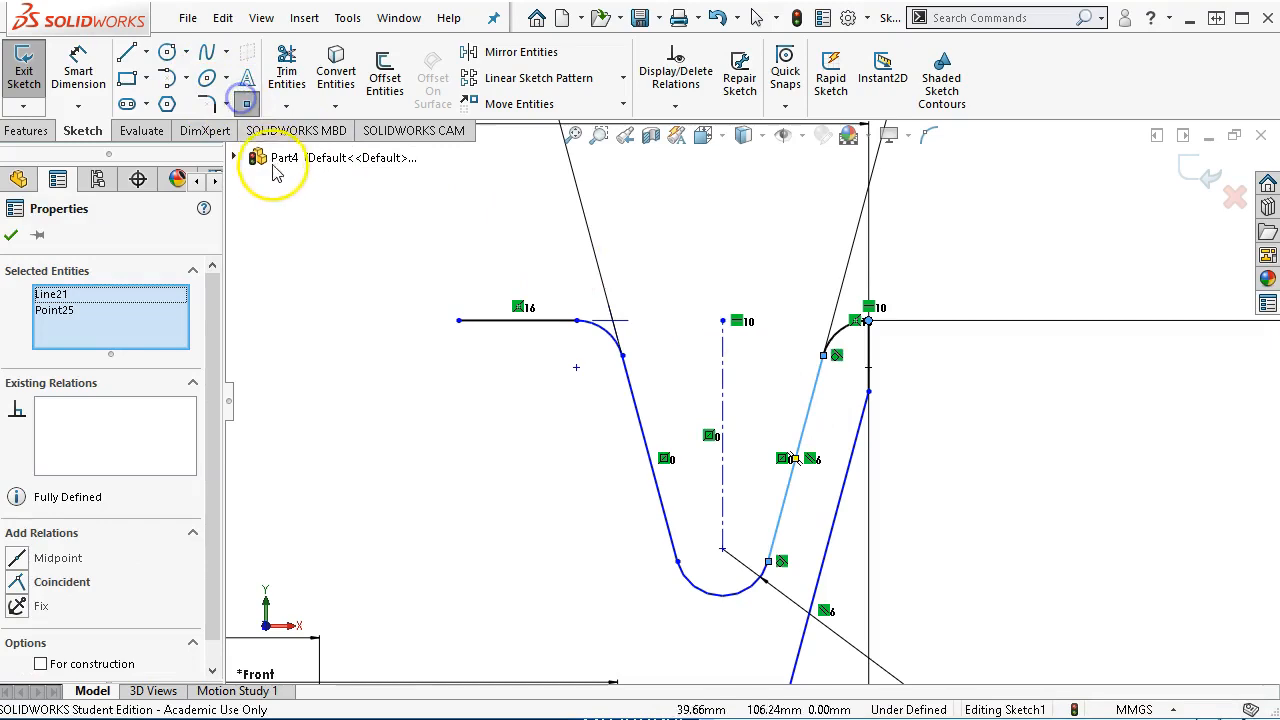
{"action": "left_click", "coordinate": [768, 253]}
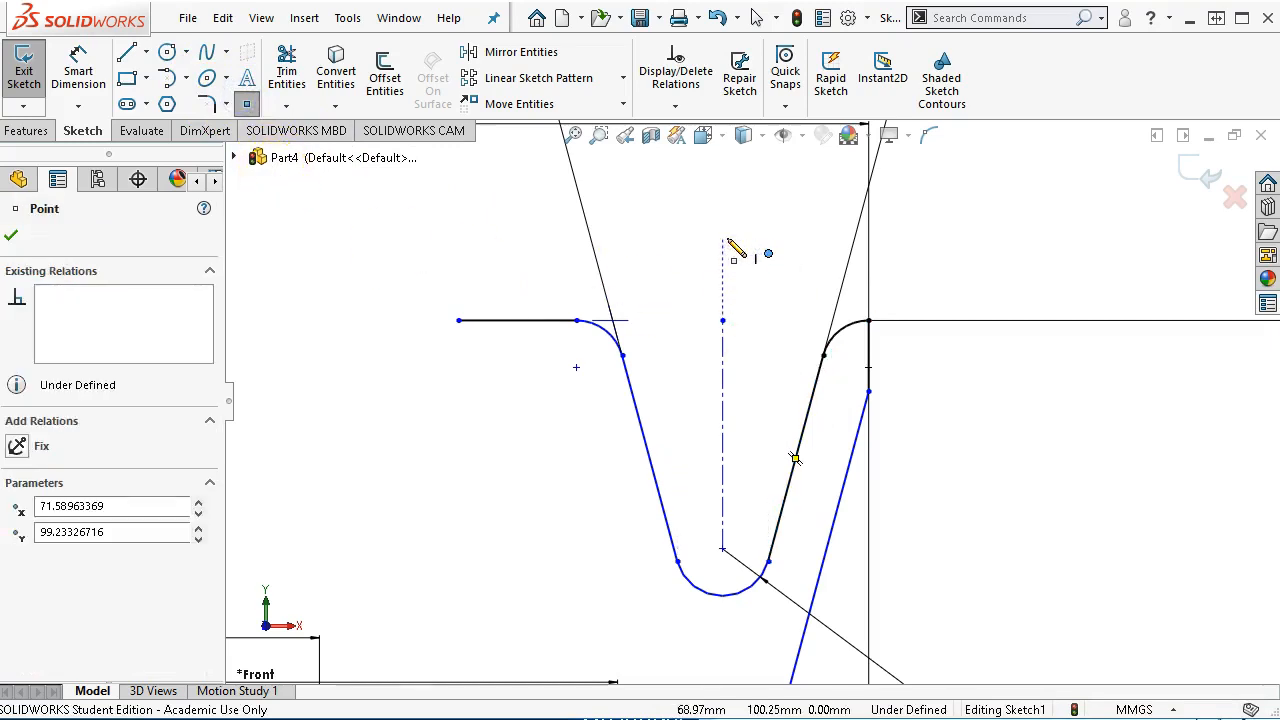
{"action": "key", "text": "Escape"}
{"action": "mouse_move", "coordinate": [768, 254]}
{"action": "left_mouse_down"}
{"action": "mouse_move", "coordinate": [835, 307]}
{"action": "mouse_move", "coordinate": [822, 309]}
{"action": "left_mouse_up"}
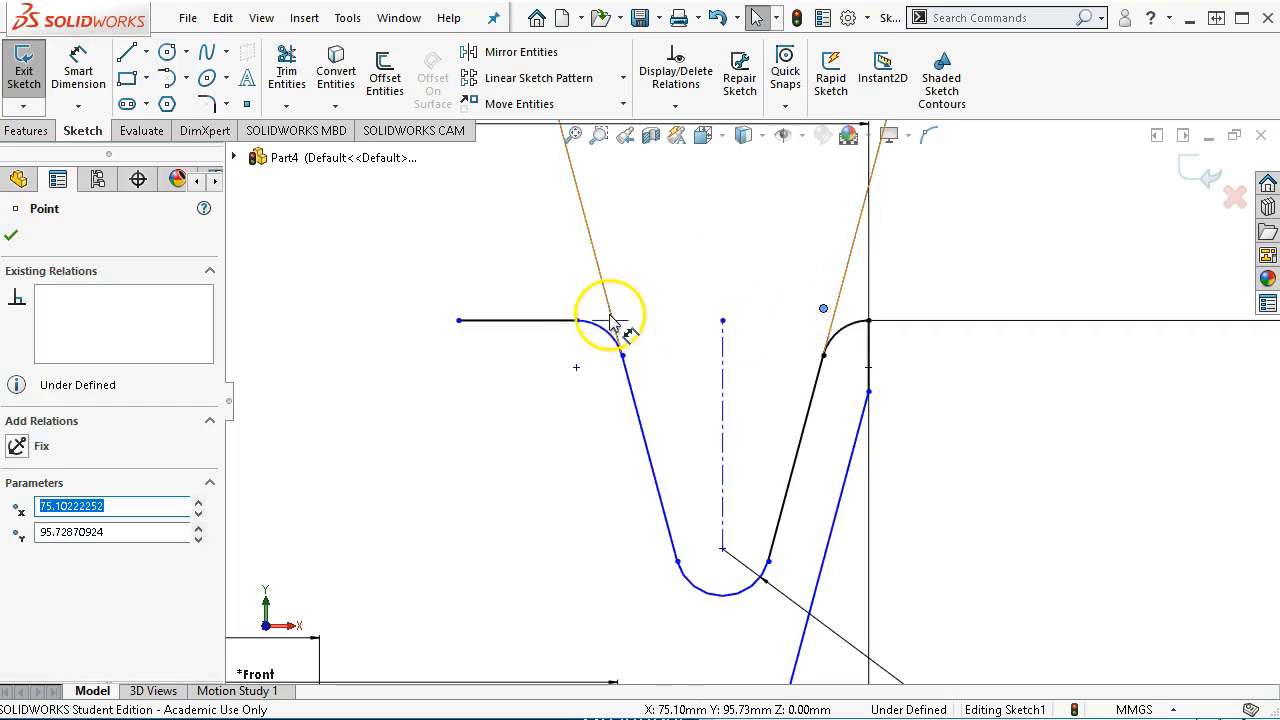
{"action": "left_click", "coordinate": [820, 370]}
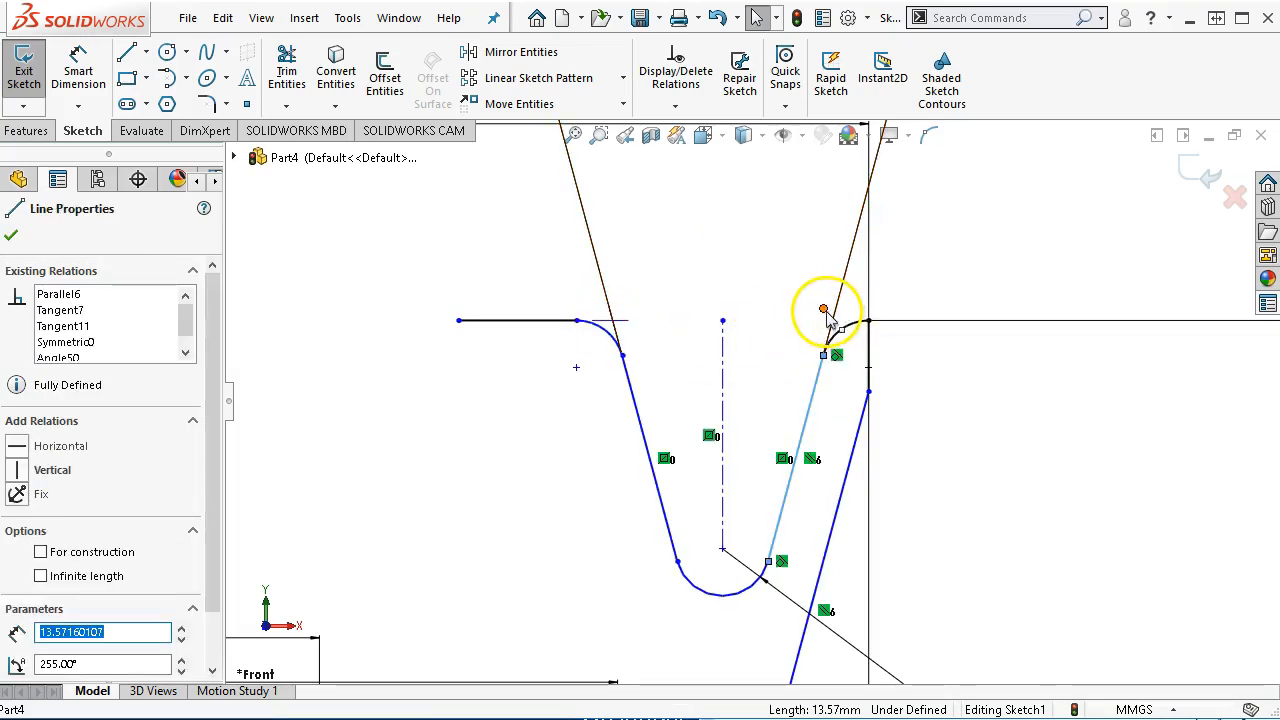
{"action": "left_click", "coordinate": [425, 463]}
{"action": "left_click", "coordinate": [810, 418]}
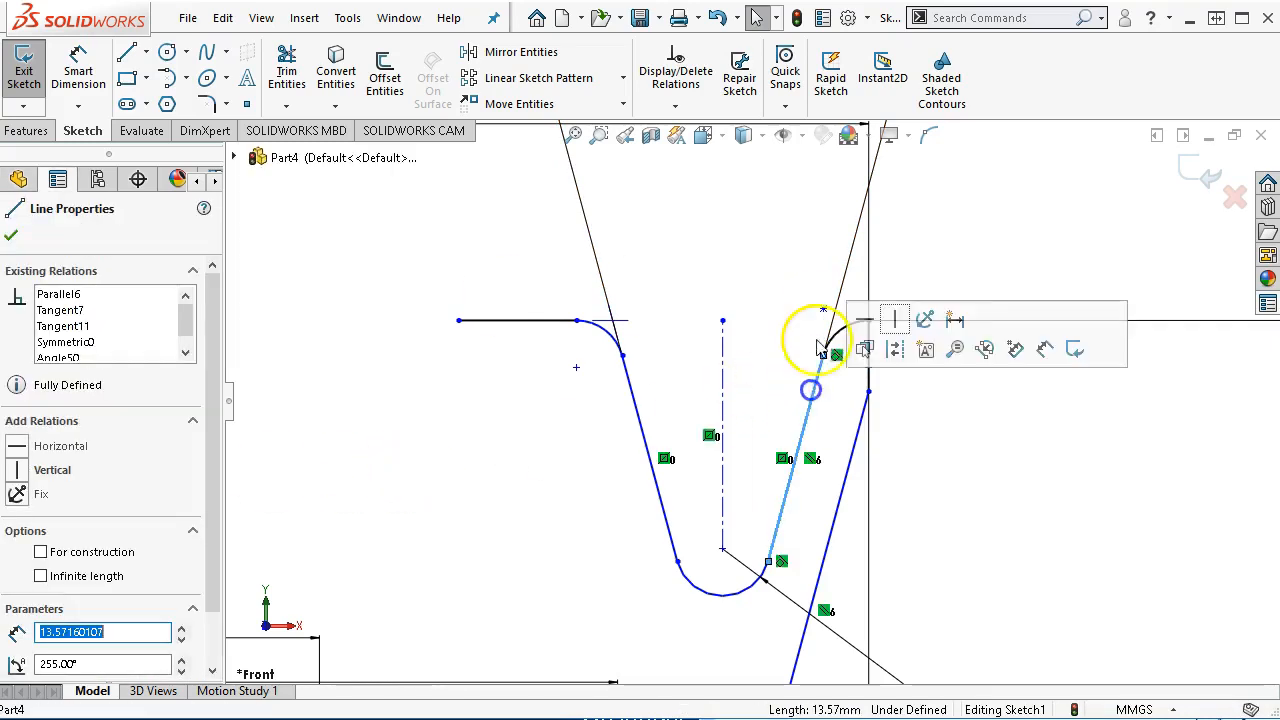
{"action": "left_click", "coordinate": [823, 308], "text": "ctrl"}
{"action": "left_click", "coordinate": [18, 580]}
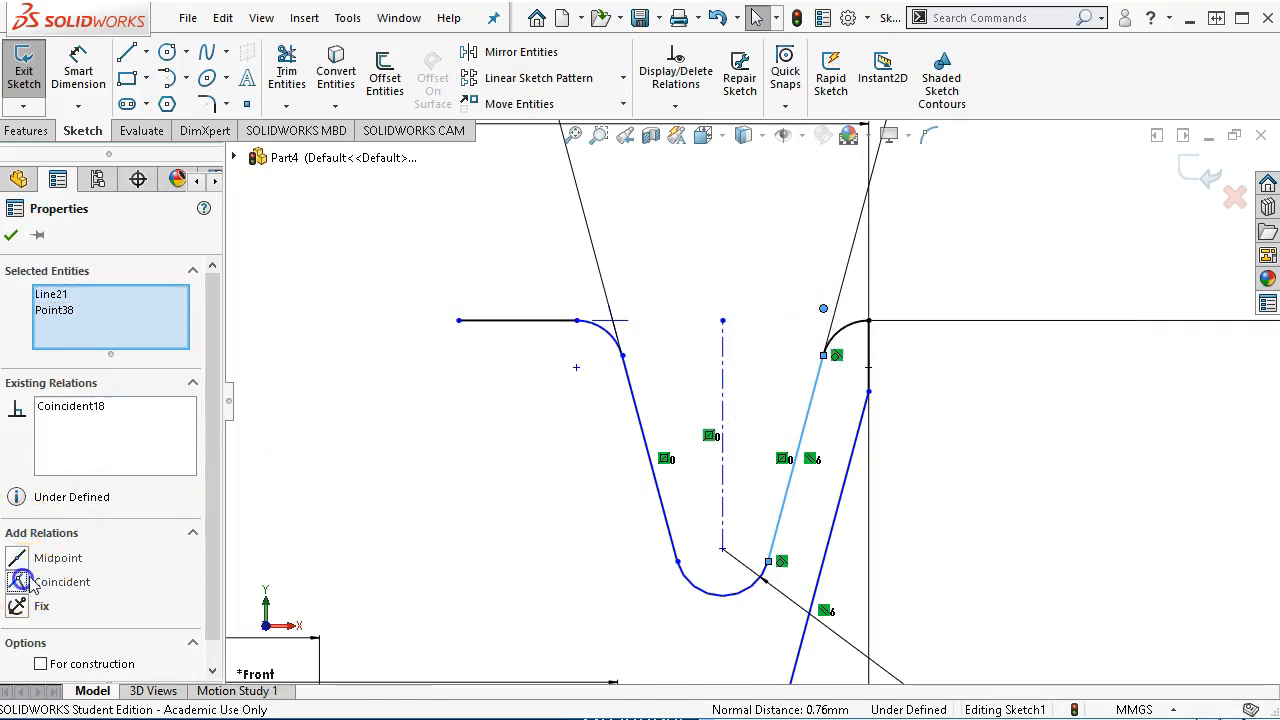
Step: Align the new right-hand point horizontally with the upper endpoint of the right rim arc
{"action": "left_click", "coordinate": [429, 448]}
{"action": "left_click", "coordinate": [869, 320]}
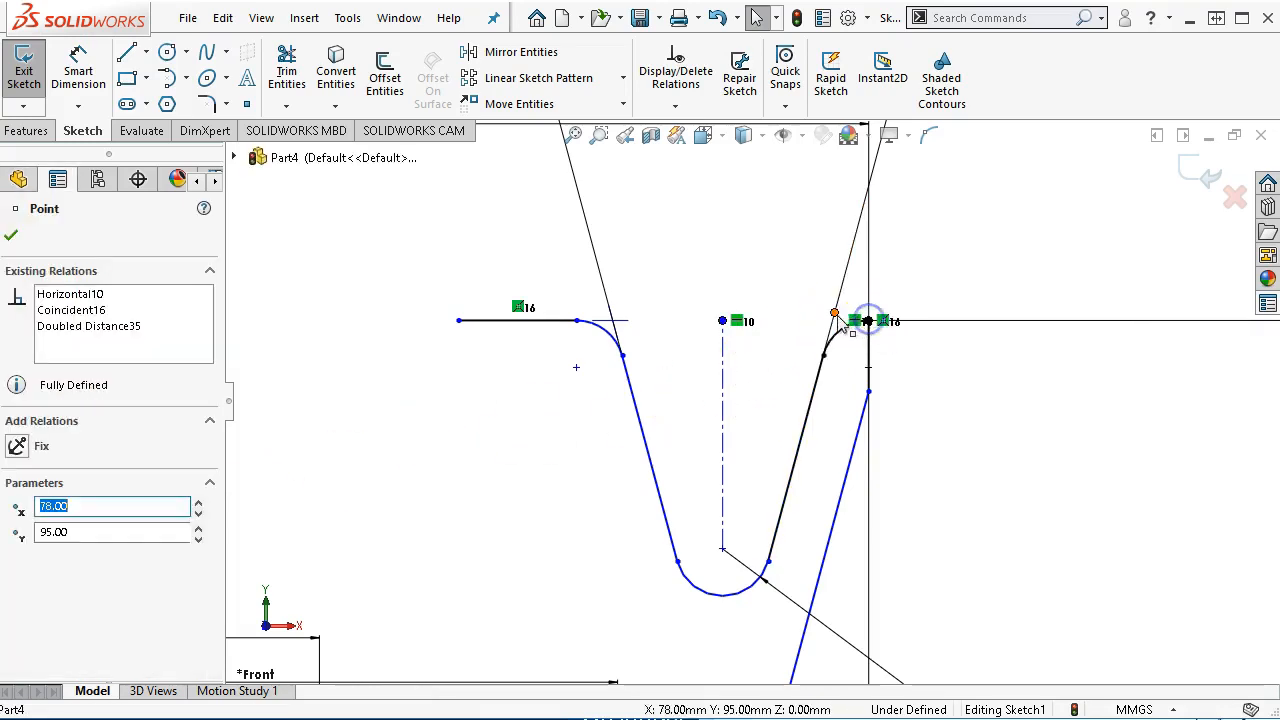
{"action": "left_click", "coordinate": [834, 313], "text": "ctrl"}
{"action": "left_click", "coordinate": [893, 224]}
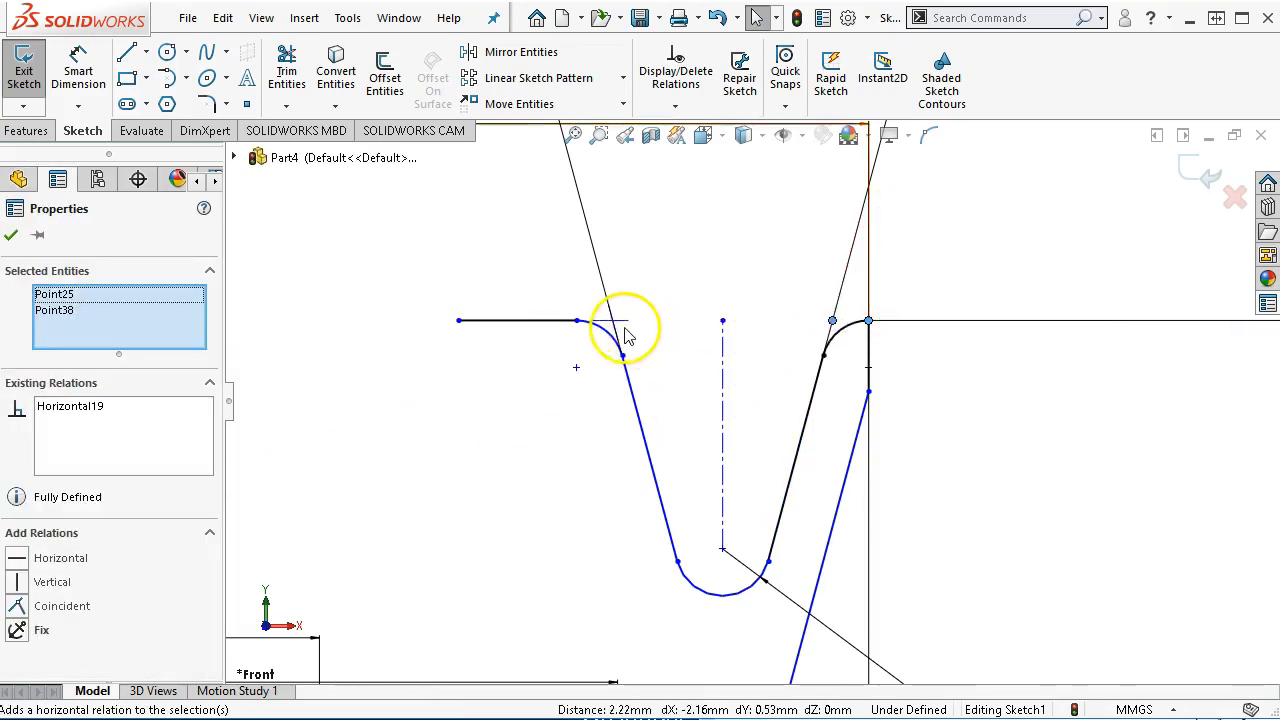
{"action": "left_click", "coordinate": [737, 323]}
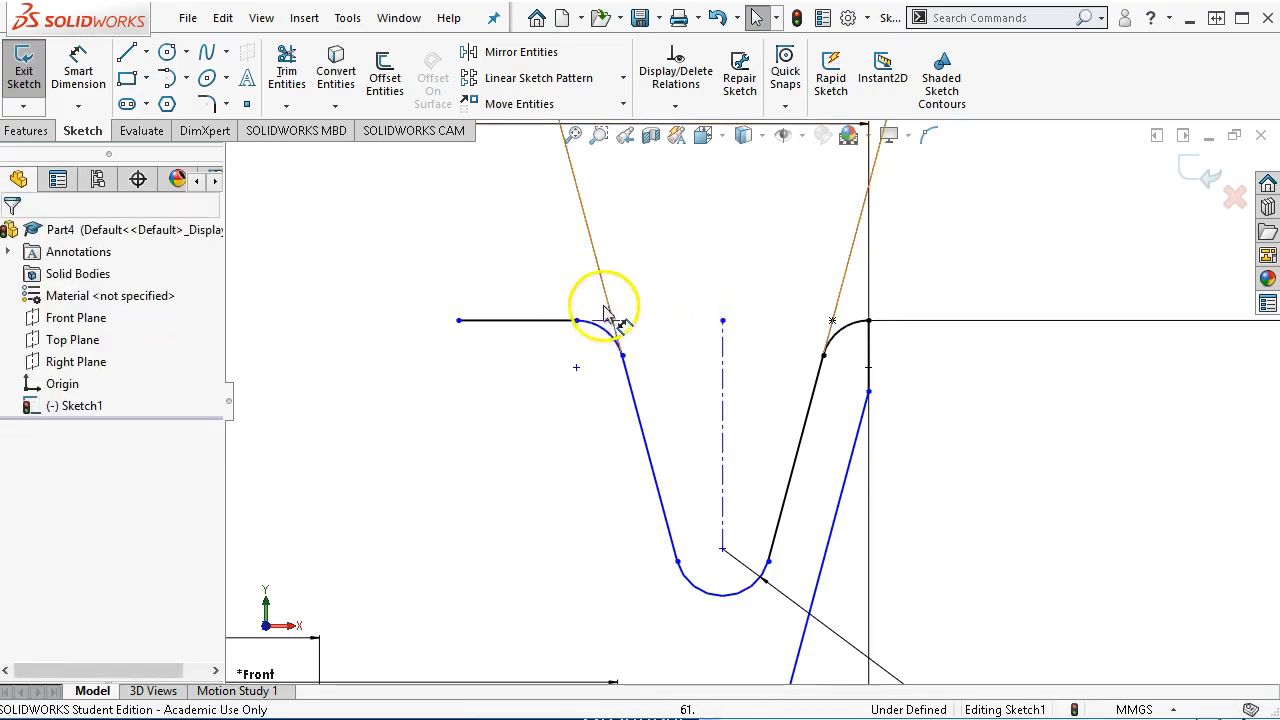
Step: Delete the virtual intersection point at the left rim arc and place an ordinary sketch point near it
{"action": "left_click", "coordinate": [606, 322]}
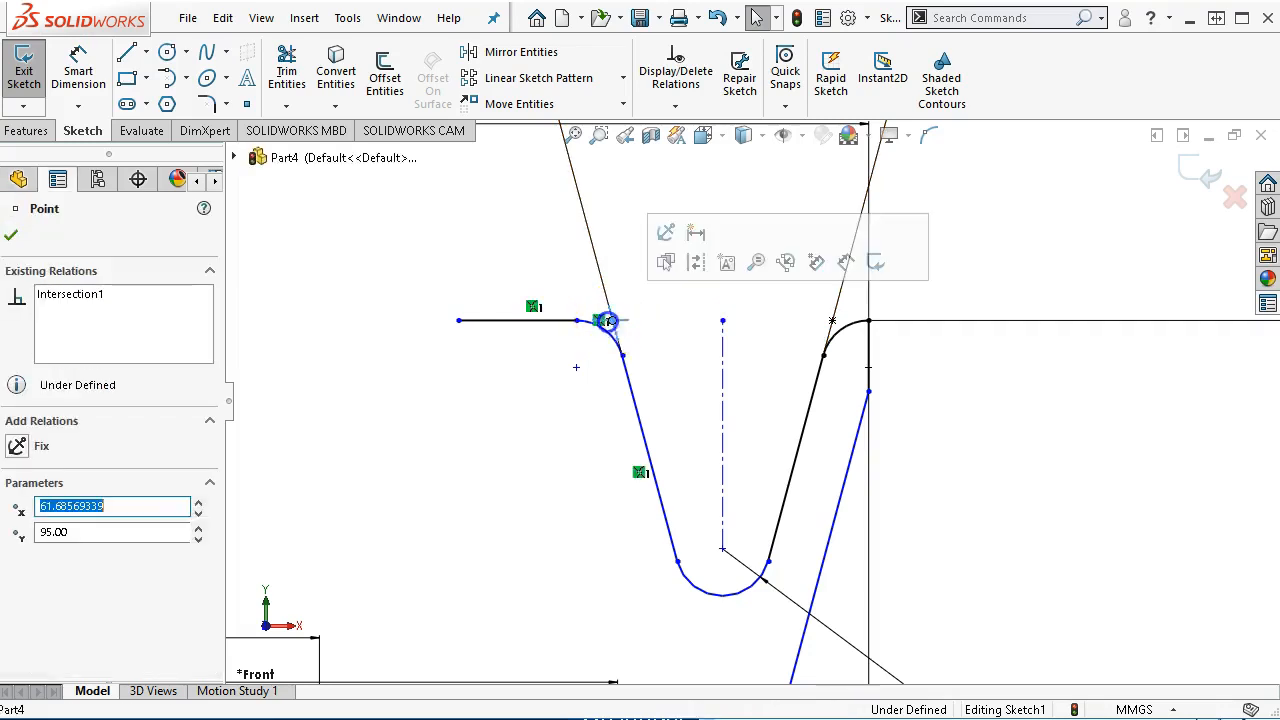
{"action": "left_click", "coordinate": [730, 370]}
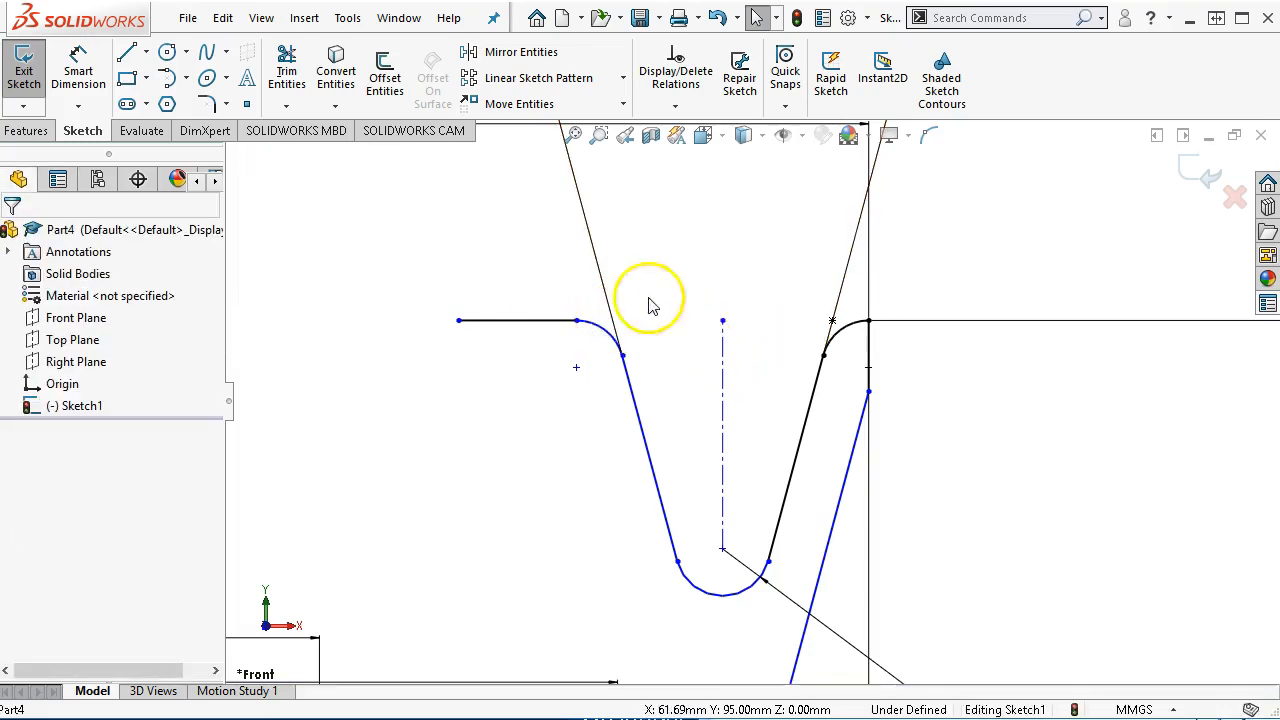
{"action": "left_click", "coordinate": [245, 103]}
{"action": "left_click", "coordinate": [646, 299]}
{"action": "right_click", "coordinate": [657, 330]}
{"action": "left_click", "coordinate": [690, 343]}
Step: Make the new left-hand point coincident with both the left groove side line and the horizontal rim line
{"action": "left_click", "coordinate": [631, 384]}
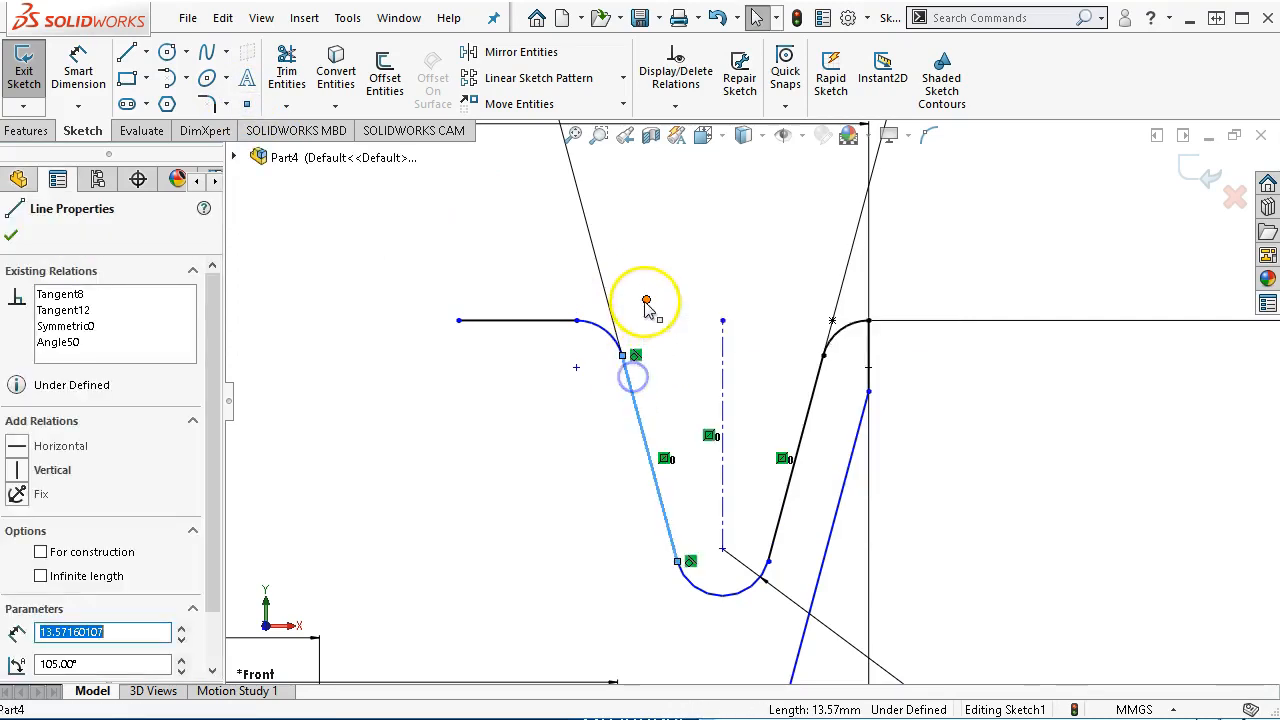
{"action": "left_click", "coordinate": [646, 299], "text": "ctrl"}
{"action": "left_click", "coordinate": [732, 213]}
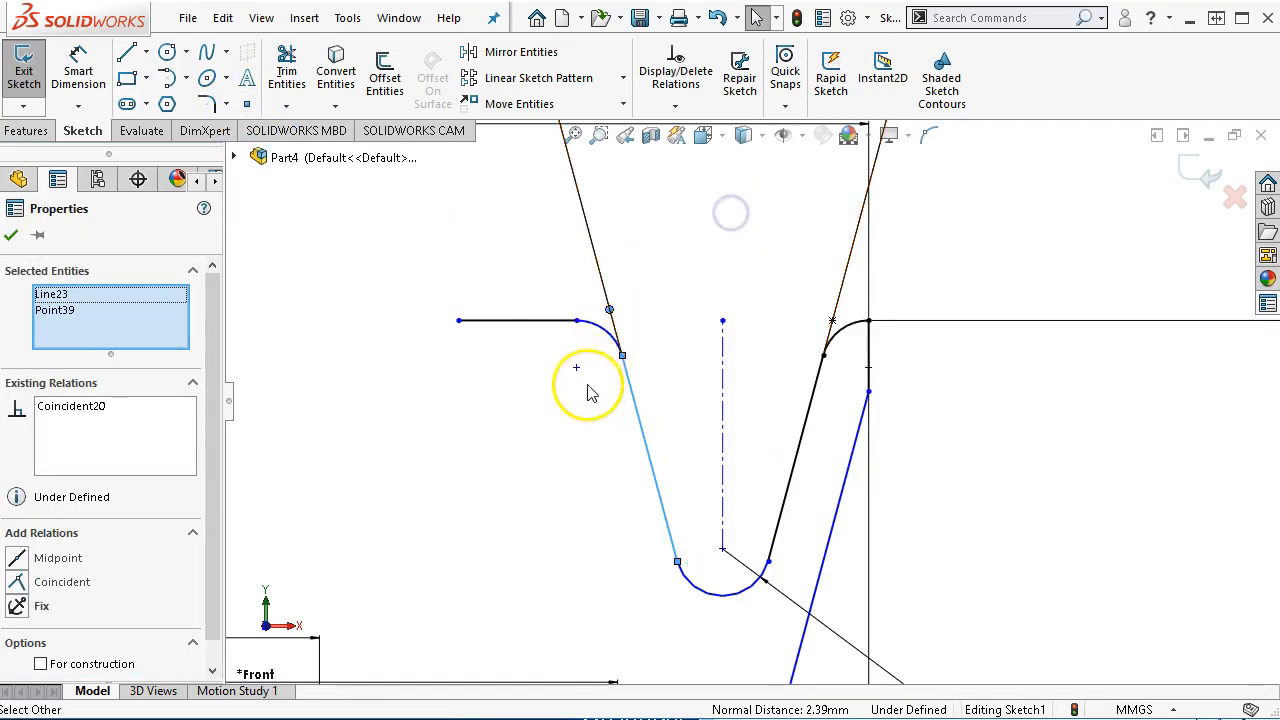
{"action": "left_click", "coordinate": [586, 386]}
{"action": "left_click", "coordinate": [553, 321]}
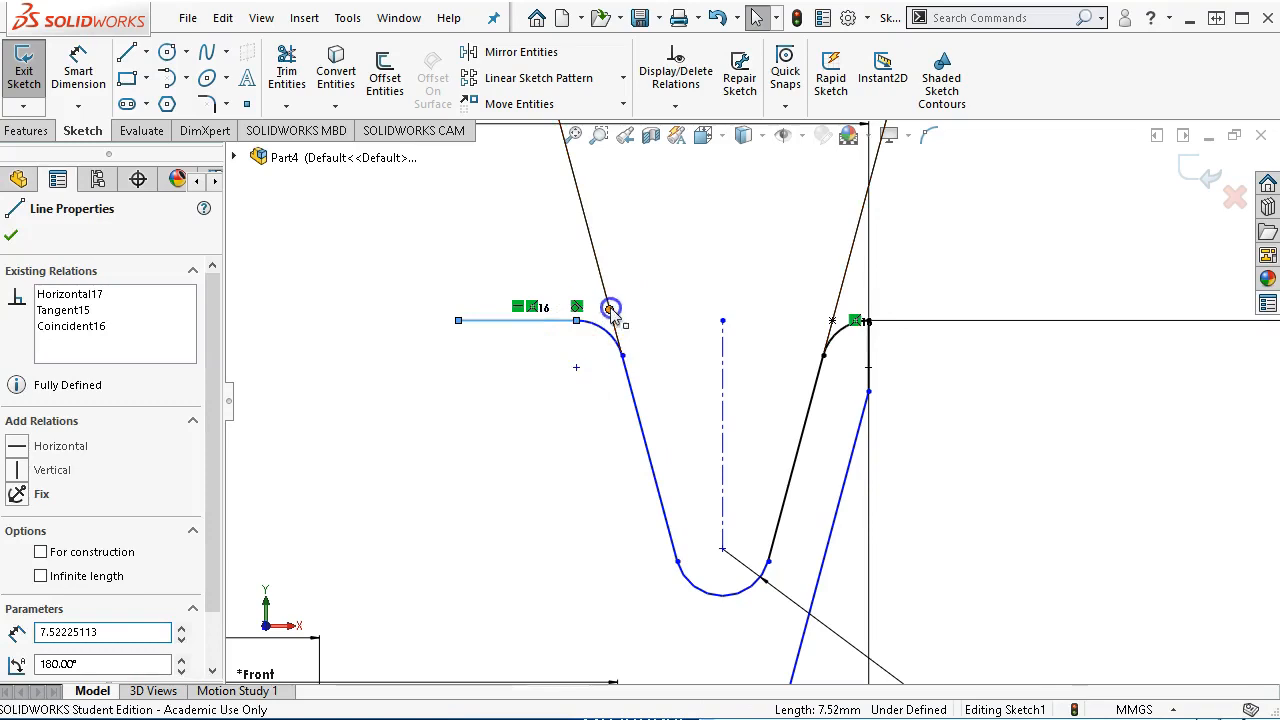
{"action": "left_click", "coordinate": [609, 307], "text": "ctrl"}
{"action": "left_click", "coordinate": [696, 219]}
{"action": "left_click", "coordinate": [477, 214]}
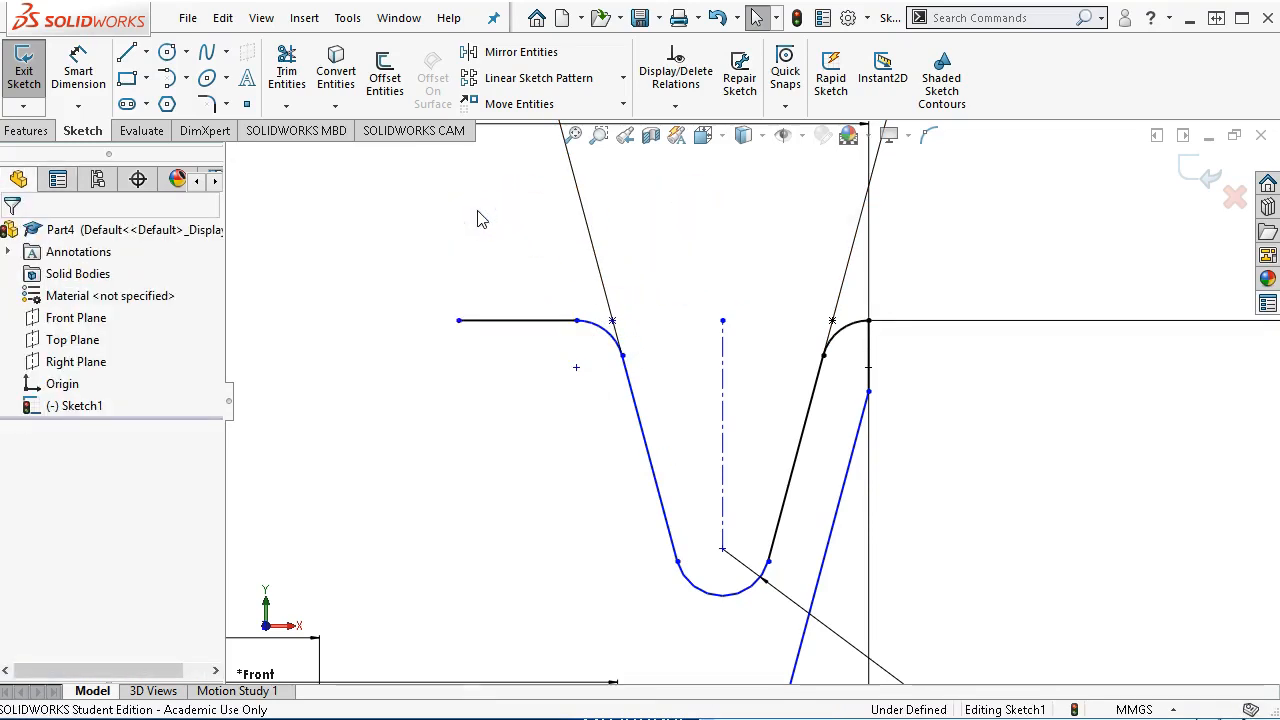
Step: Dimension the distance between the upper endpoints of the two groove side lines as 19 mm
{"action": "left_click", "coordinate": [80, 74]}
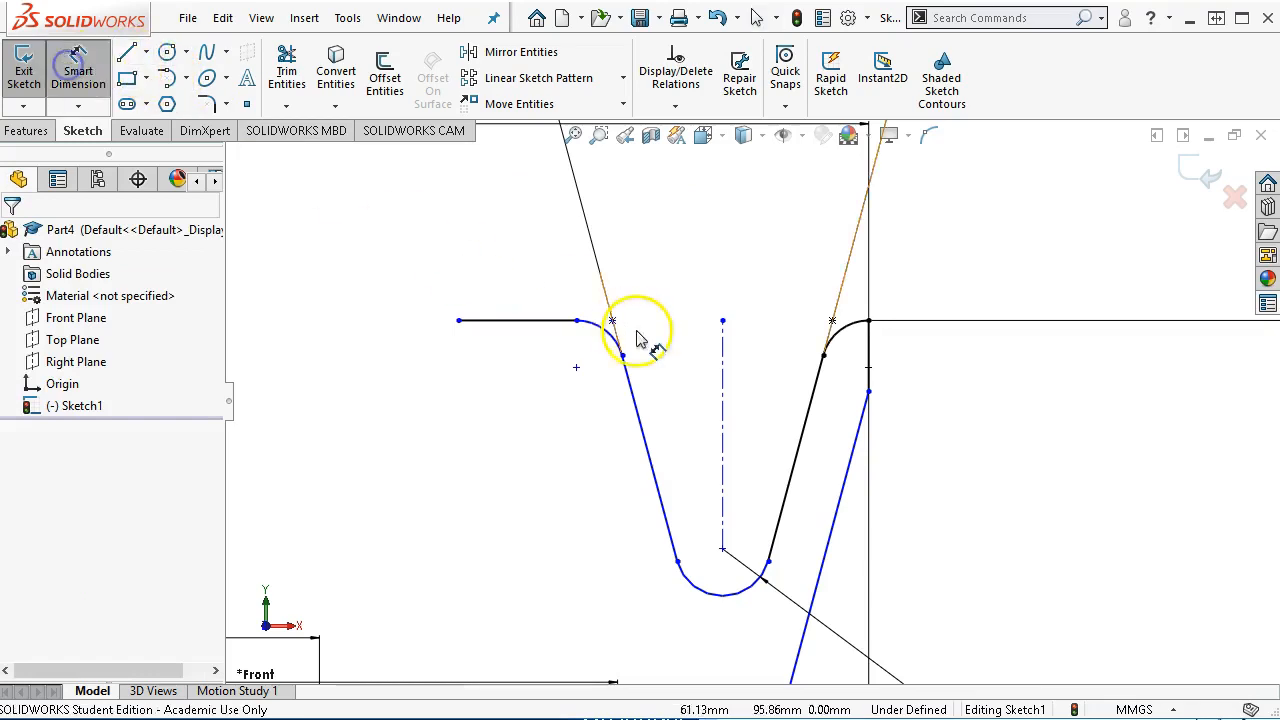
{"action": "left_click", "coordinate": [622, 356]}
{"action": "left_click", "coordinate": [823, 356]}
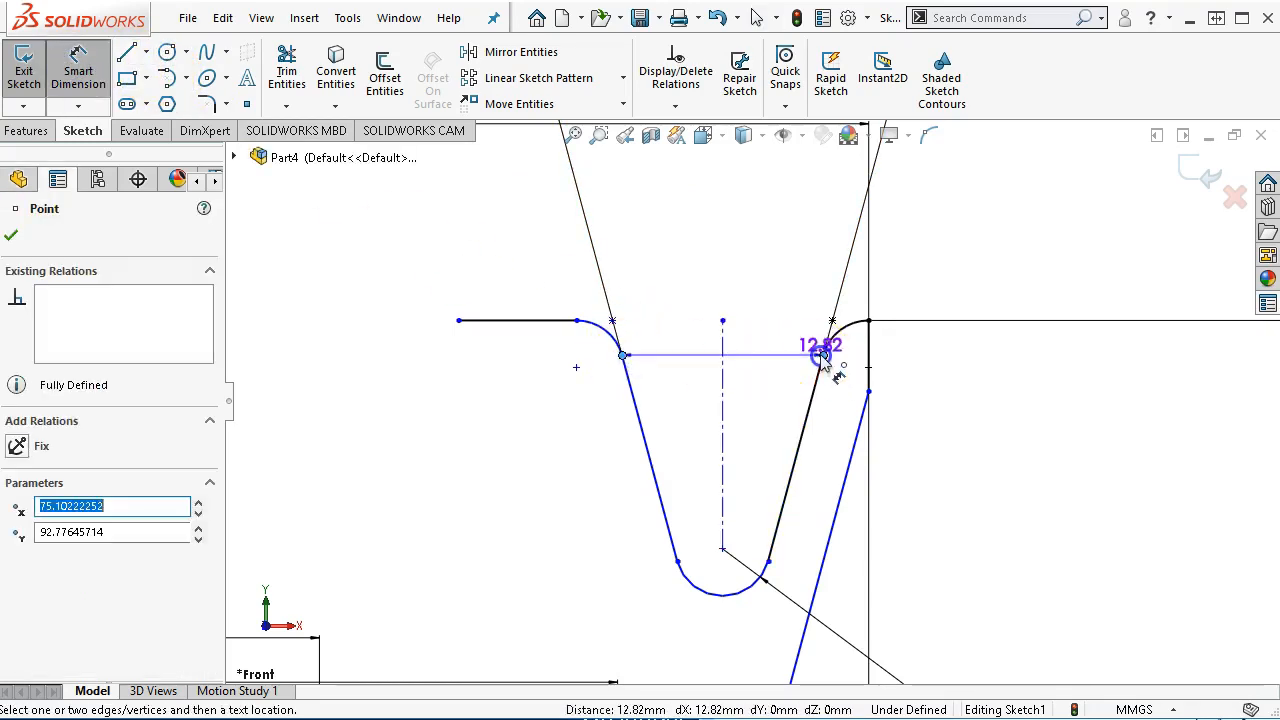
{"action": "left_click", "coordinate": [736, 228]}
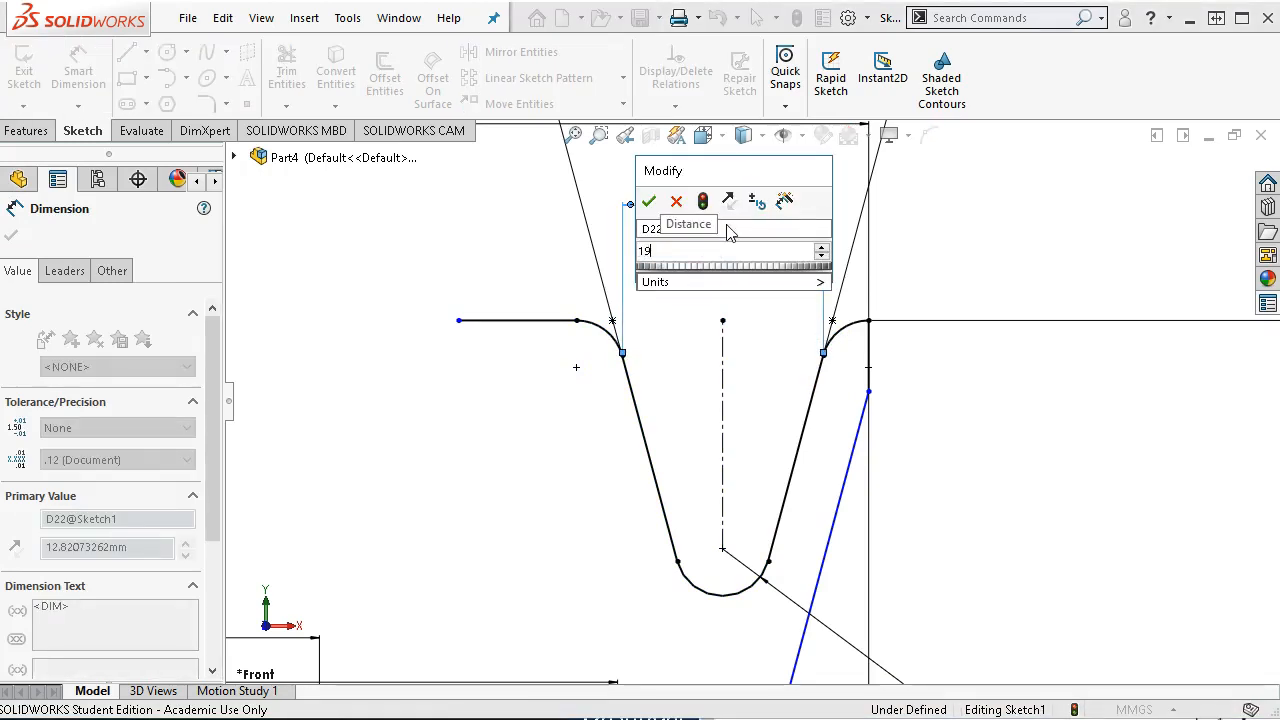
{"action": "key", "text": "Return"}
Step: Dimension the vertical distance between the groove's bottom arc and the horizontal line below it
{"action": "scroll", "coordinate": [740, 390], "scroll_direction": "up", "scroll_amount": 5}
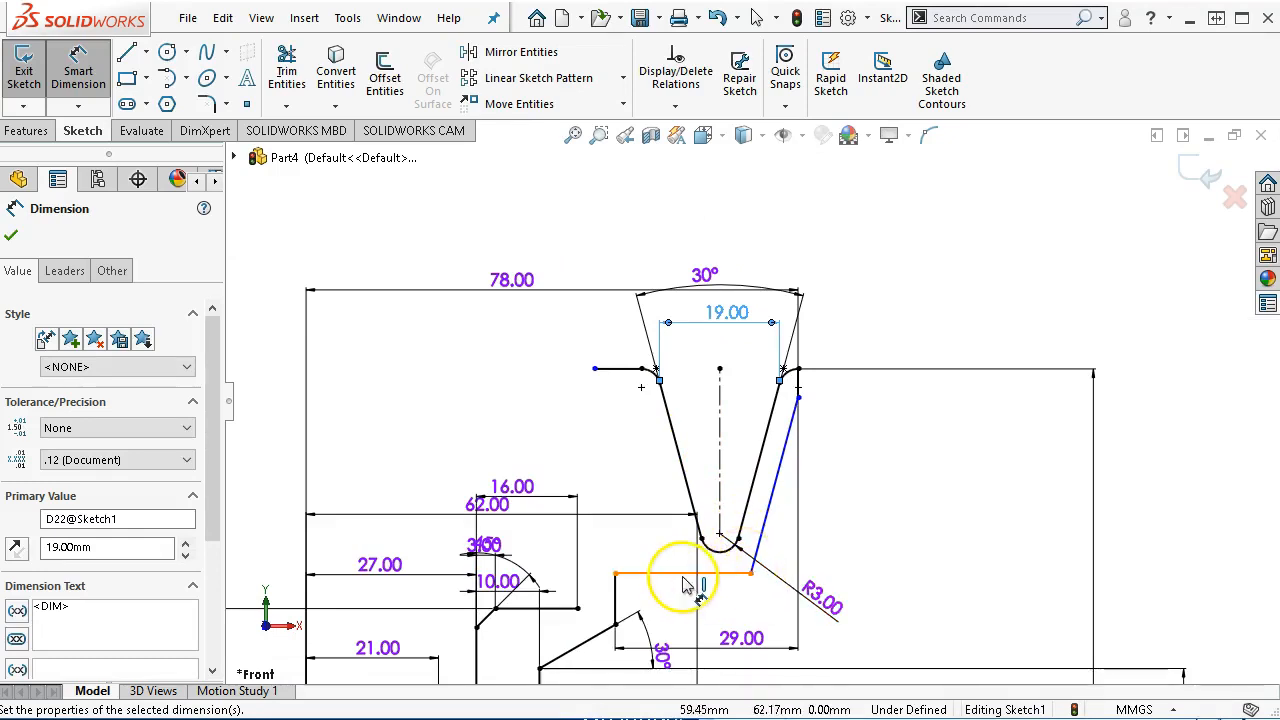
{"action": "scroll", "coordinate": [690, 585], "scroll_direction": "down", "scroll_amount": 3}
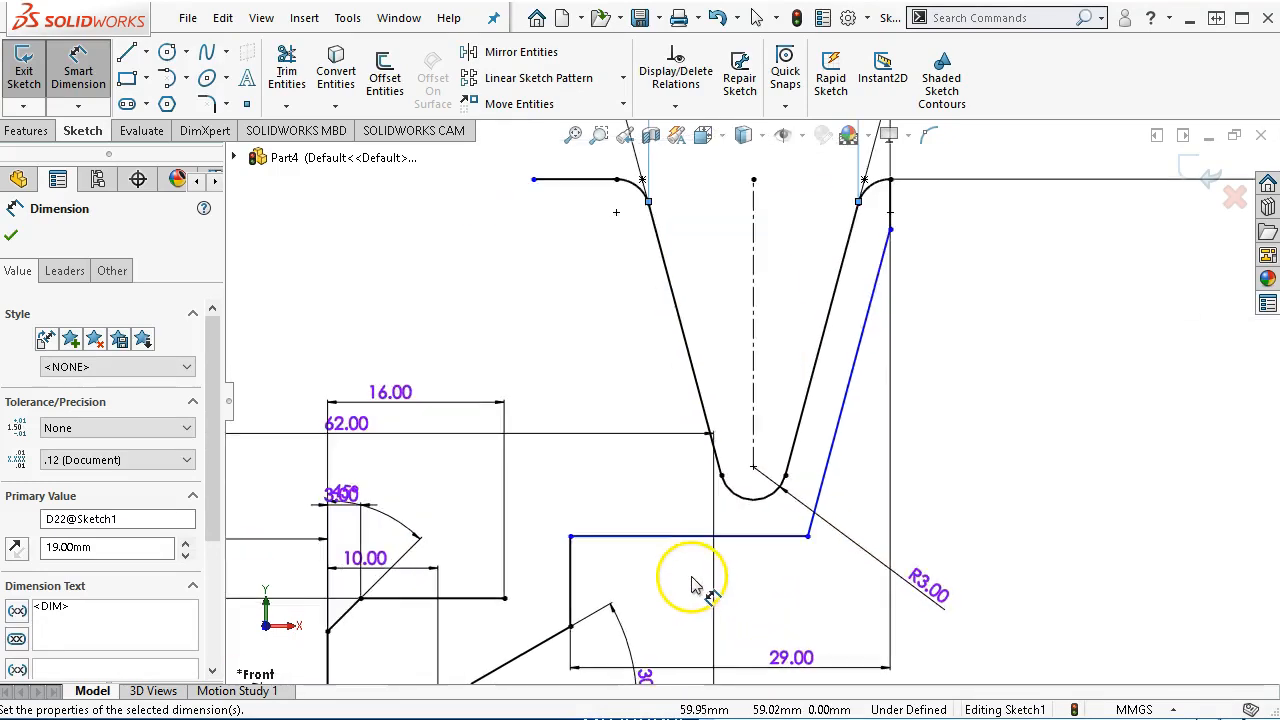
{"action": "left_click", "coordinate": [765, 538]}
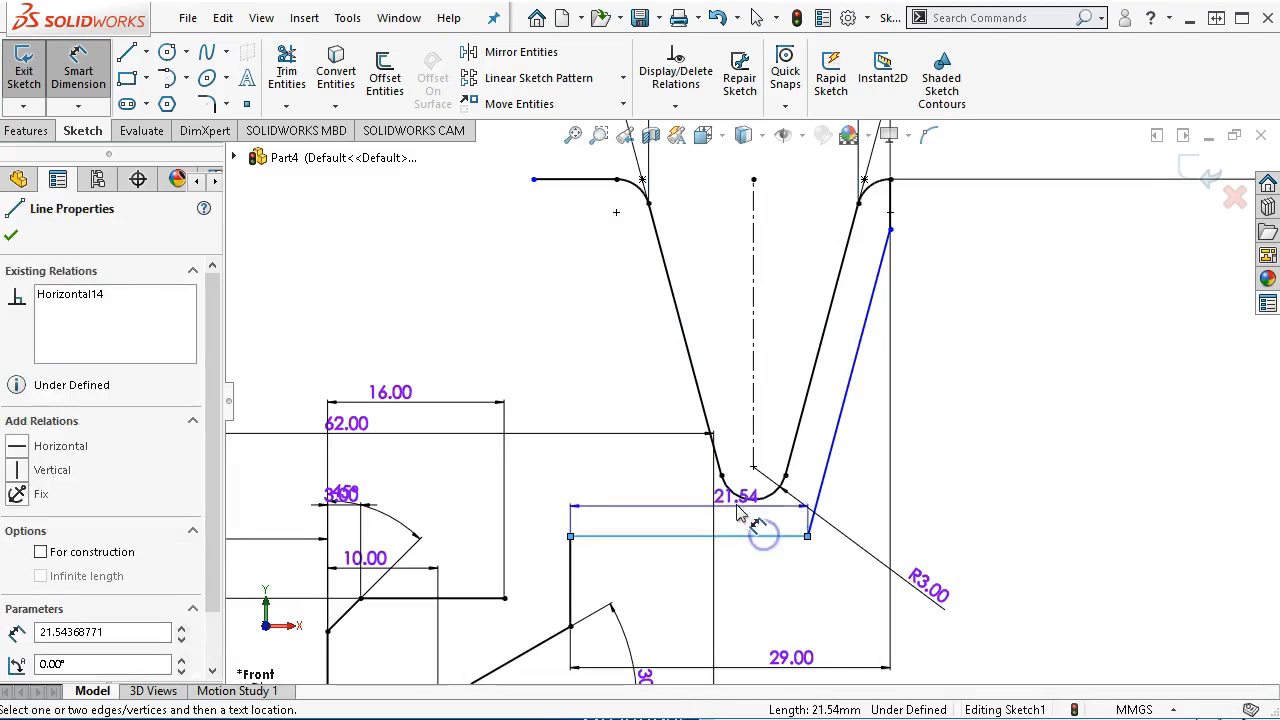
{"action": "left_click", "coordinate": [750, 498]}
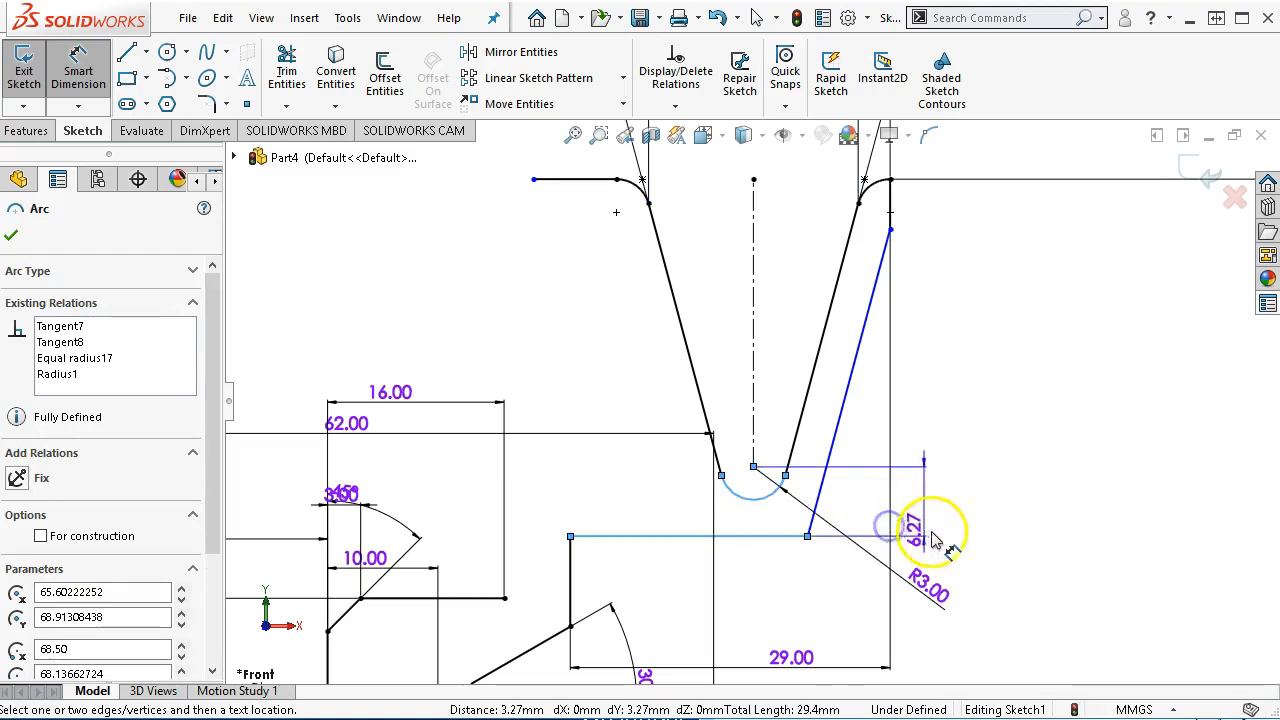
{"action": "left_click", "coordinate": [1020, 505]}
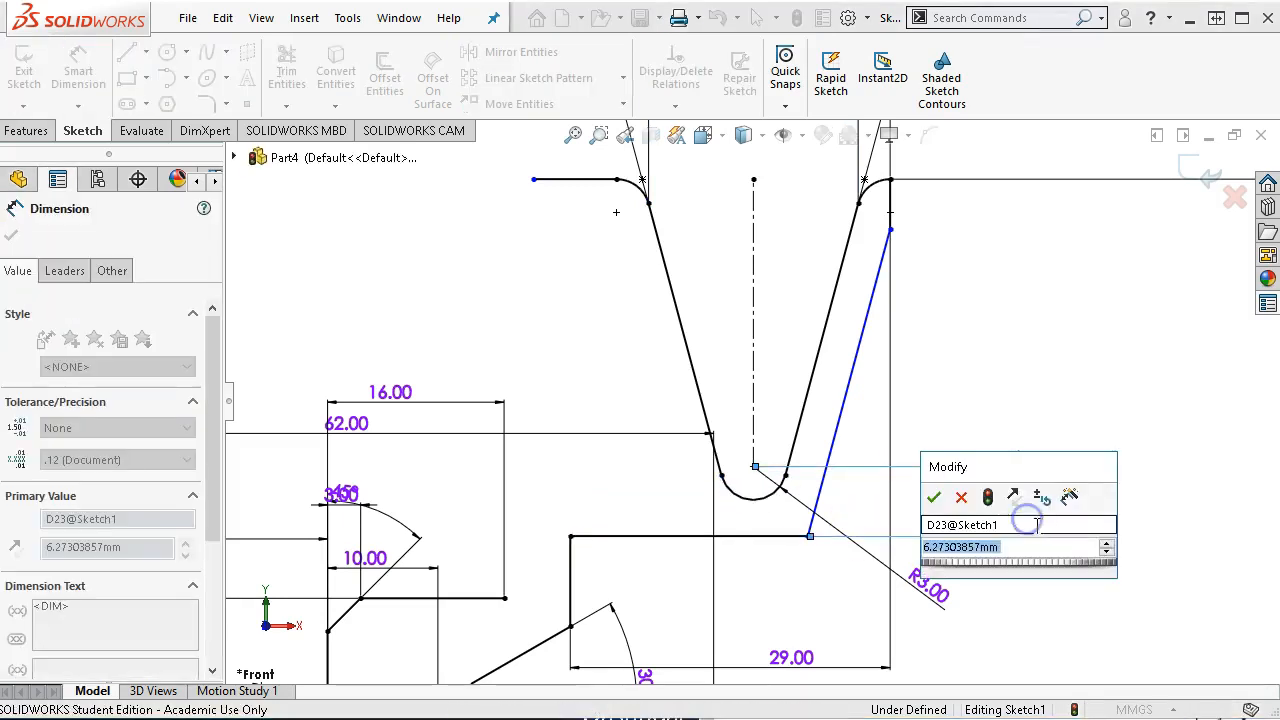
{"action": "left_click", "coordinate": [933, 498]}
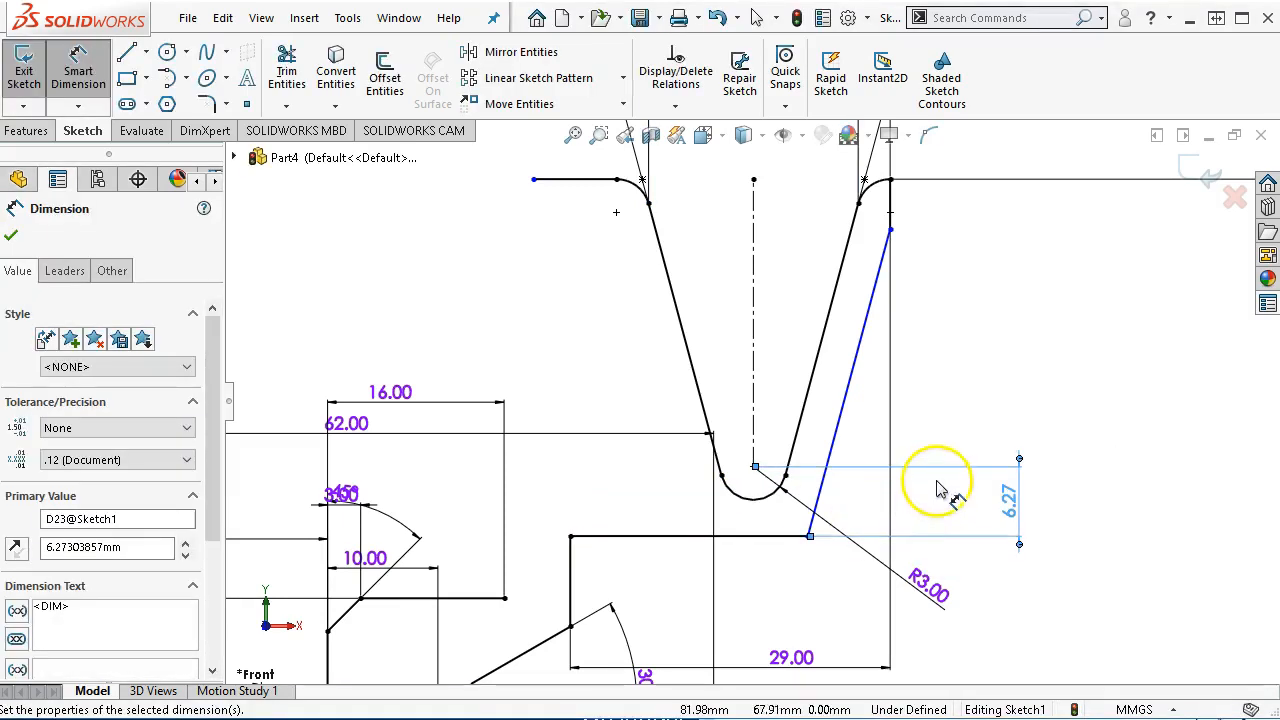
Step: Change the new vertical dimension's first arc condition to Min so it measures from the arc's lowest point
{"action": "left_click", "coordinate": [64, 272]}
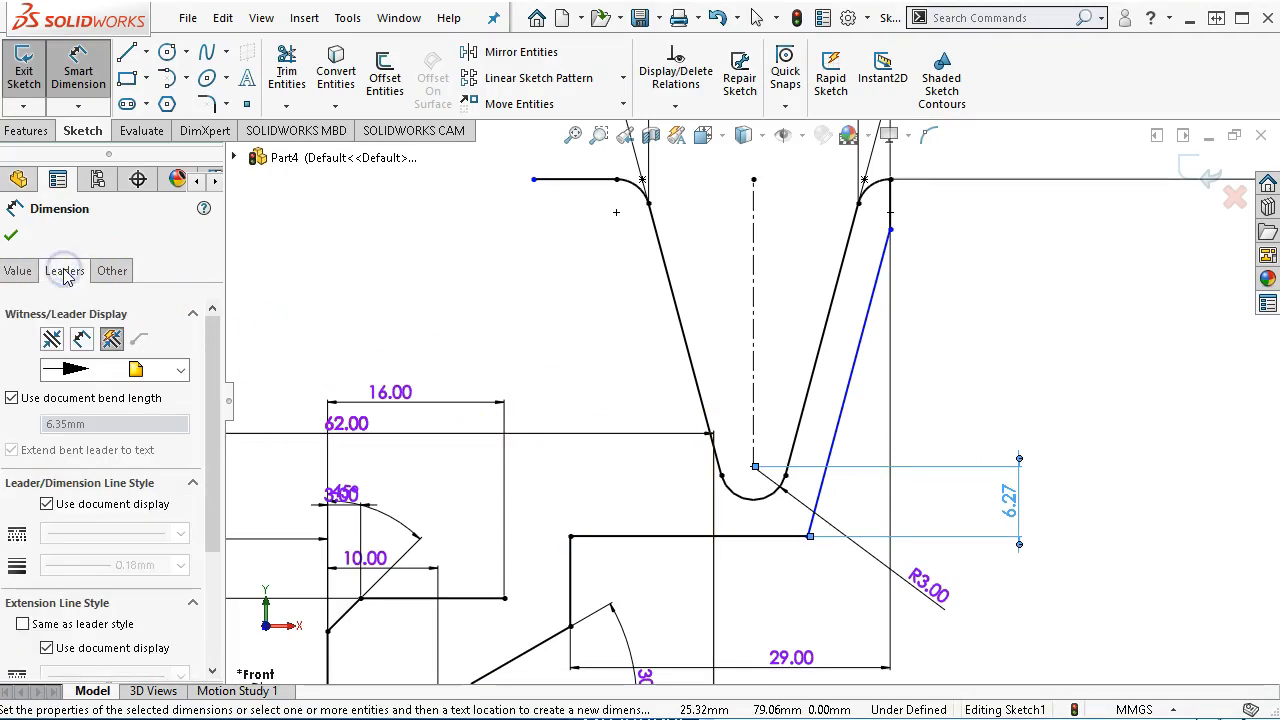
{"action": "left_click_drag", "start_coordinate": [213, 358], "coordinate": [218, 548]}
{"action": "left_click", "coordinate": [89, 638]}
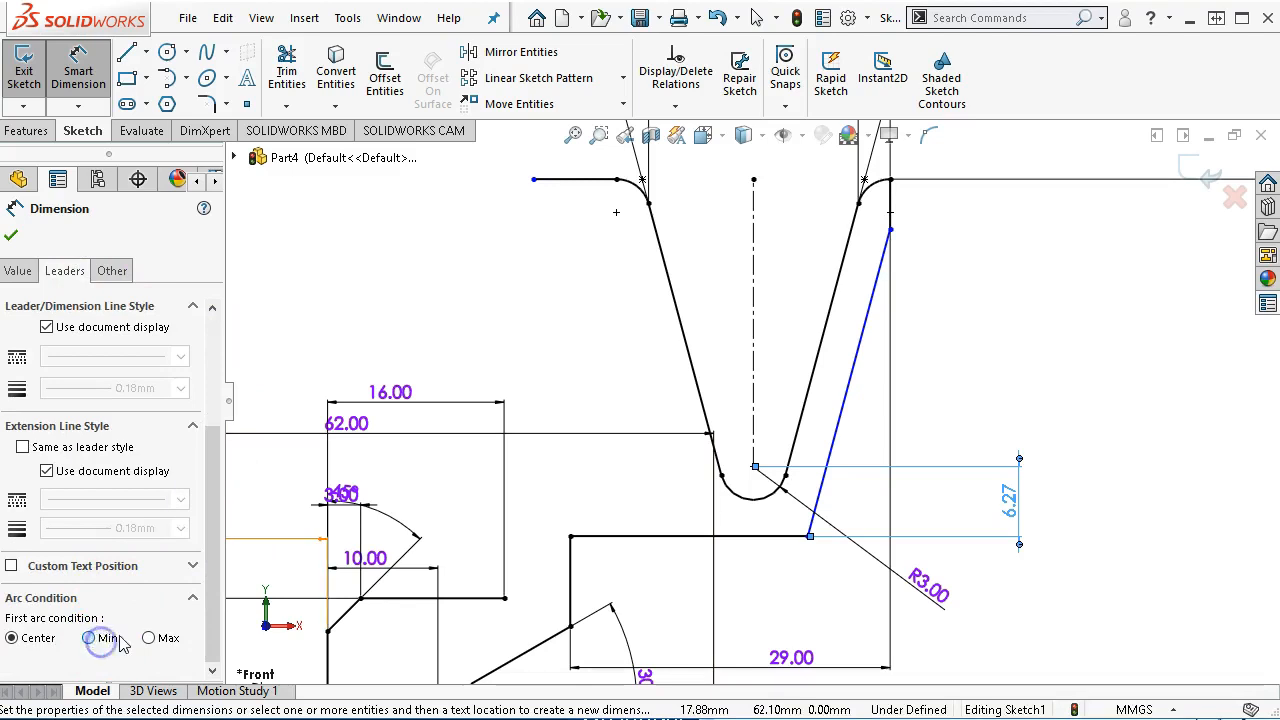
{"action": "left_click", "coordinate": [12, 238]}
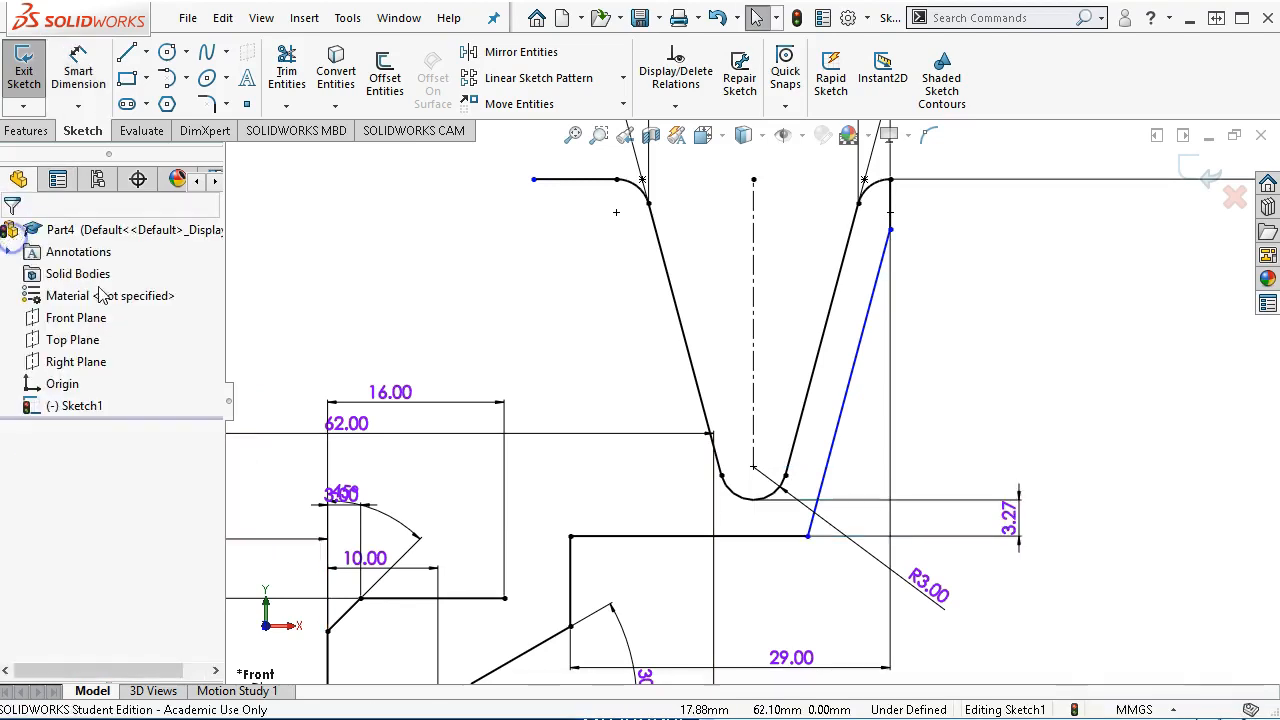
Step: Set the vertical distance between the groove's bottom arc and the horizontal line below it to 3 mm
{"action": "left_click", "coordinate": [1000, 525]}
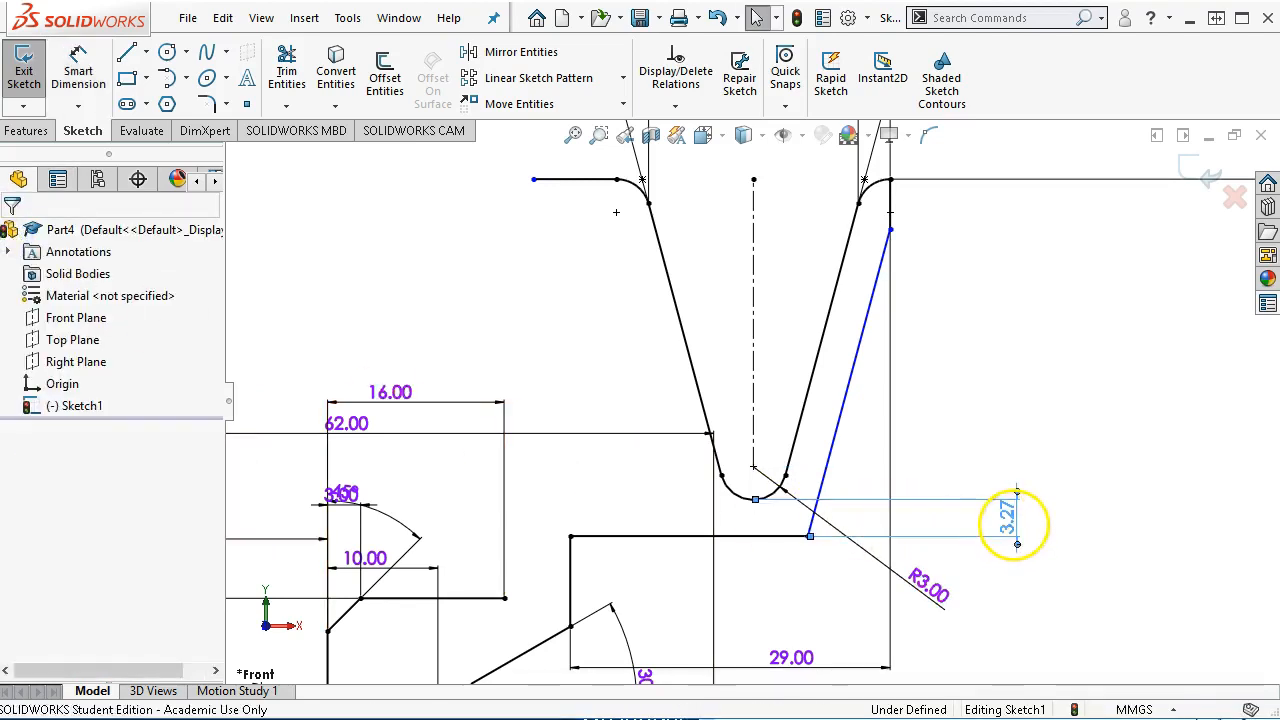
{"action": "double_click", "coordinate": [1010, 522]}
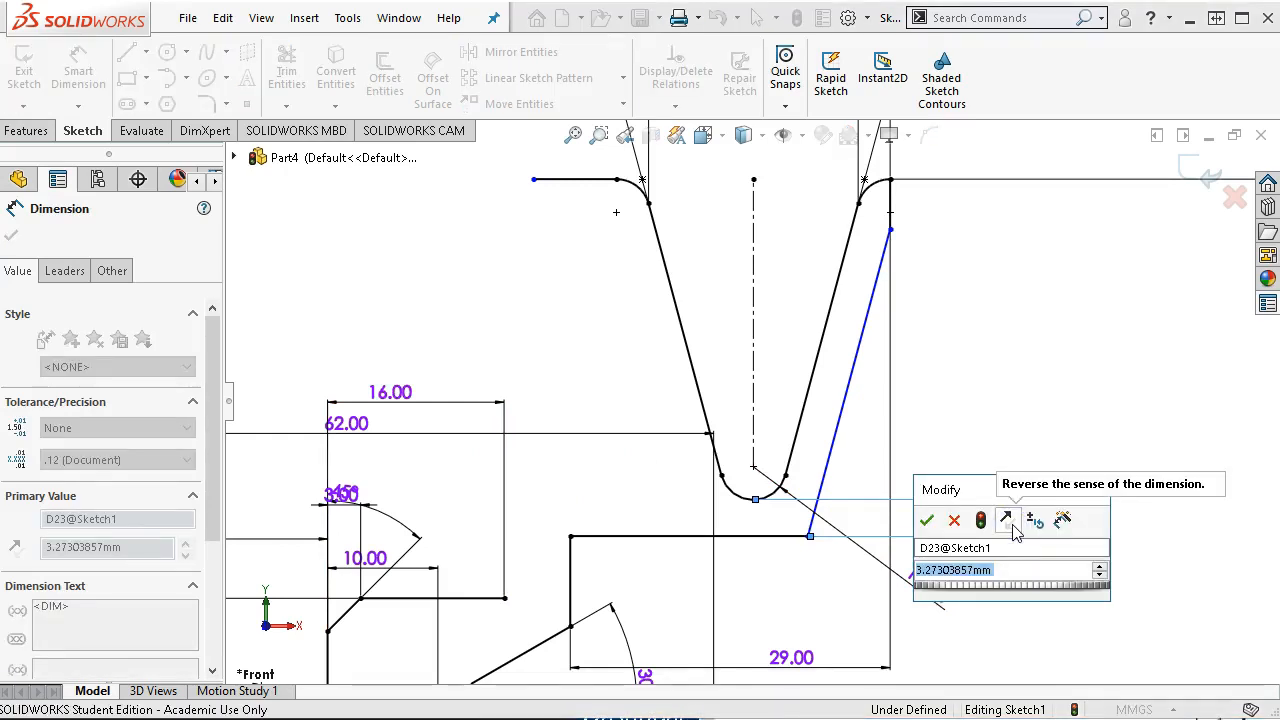
{"action": "type", "text": "3"}
{"action": "key", "text": "Return"}
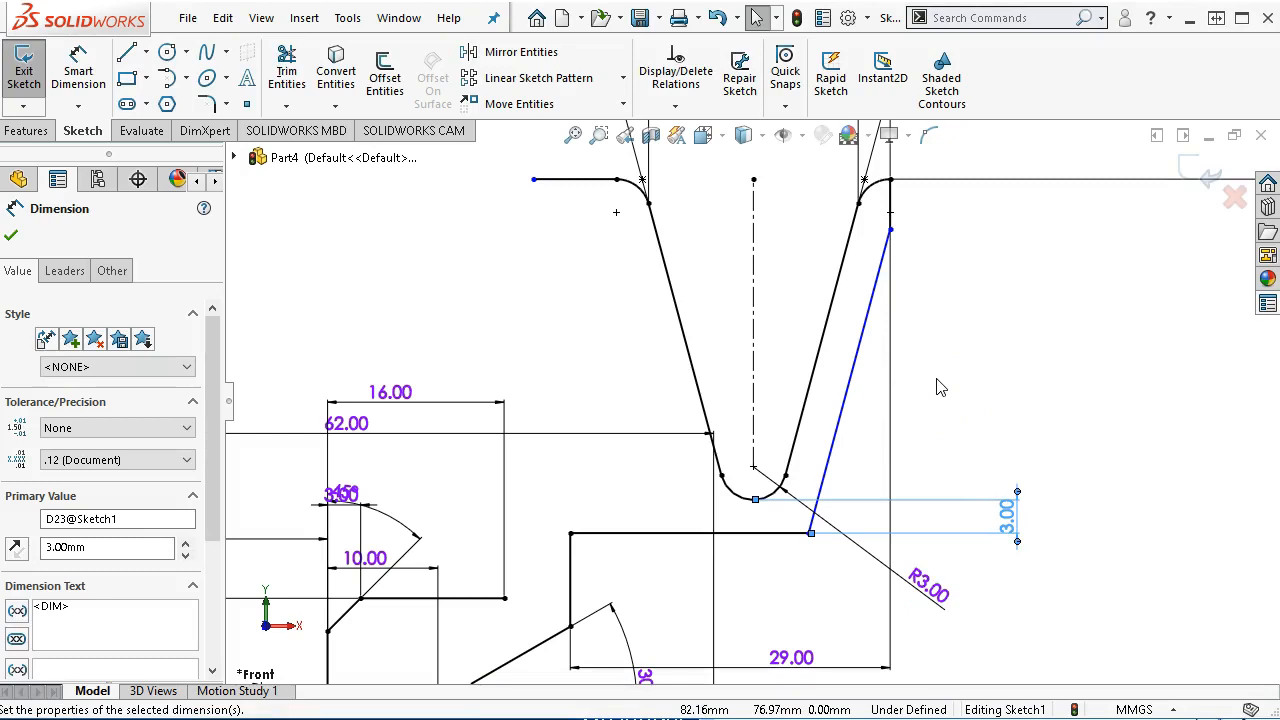
{"action": "right_click", "coordinate": [990, 328]}
{"action": "left_click", "coordinate": [937, 256]}
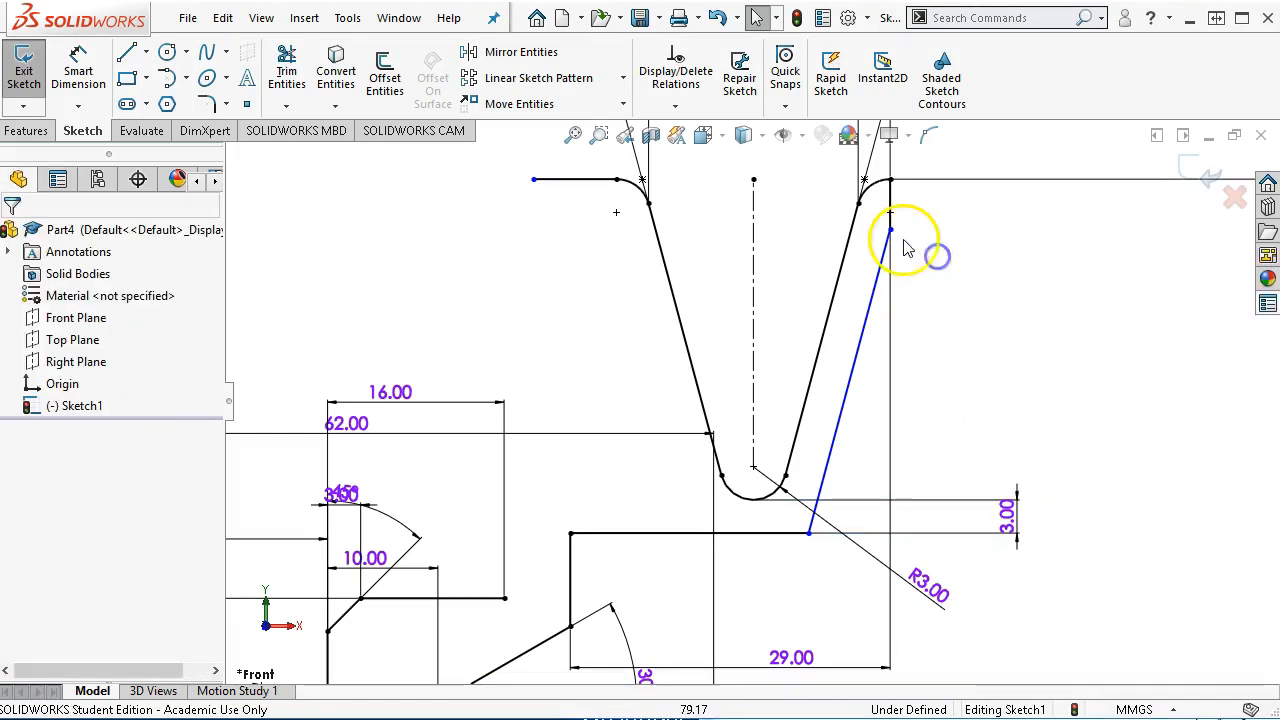
Step: Dimension the distance between the groove's right side line and the parallel outer rim line as 3 mm
{"action": "left_click", "coordinate": [892, 234]}
{"action": "left_click_drag", "start_coordinate": [893, 240], "coordinate": [949, 307]}
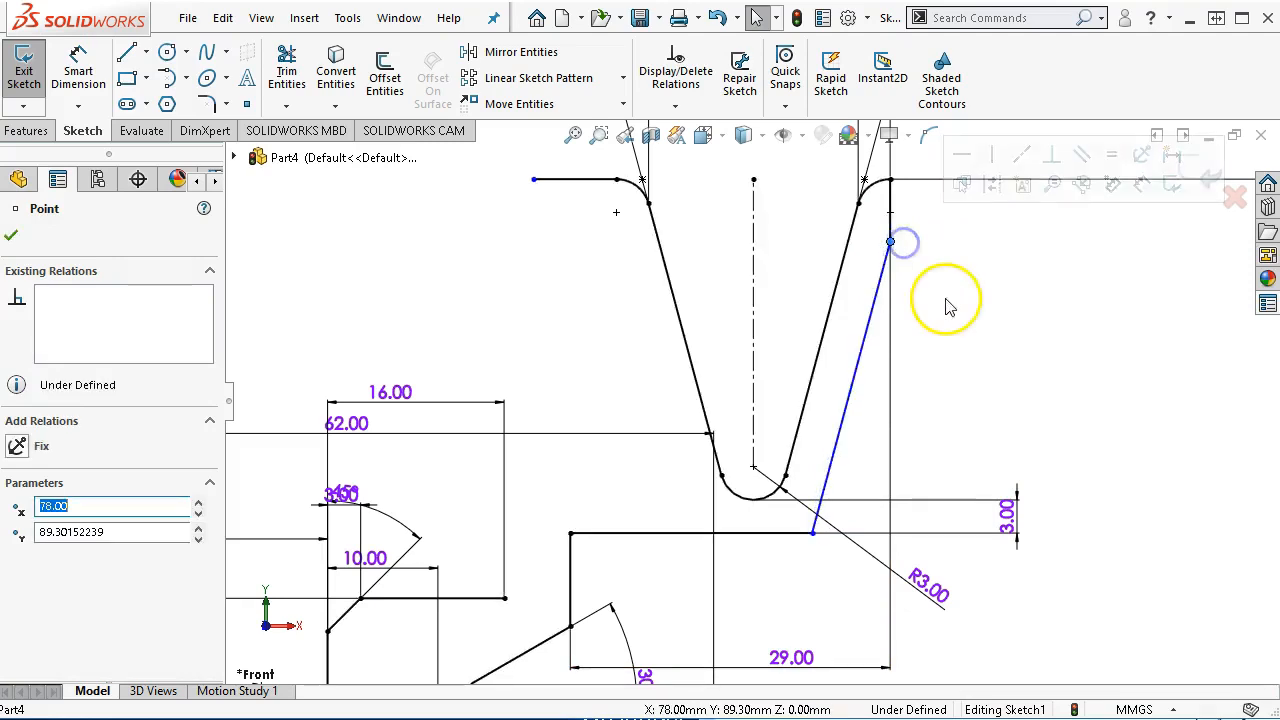
{"action": "right_click", "coordinate": [947, 302]}
{"action": "left_click", "coordinate": [1135, 268]}
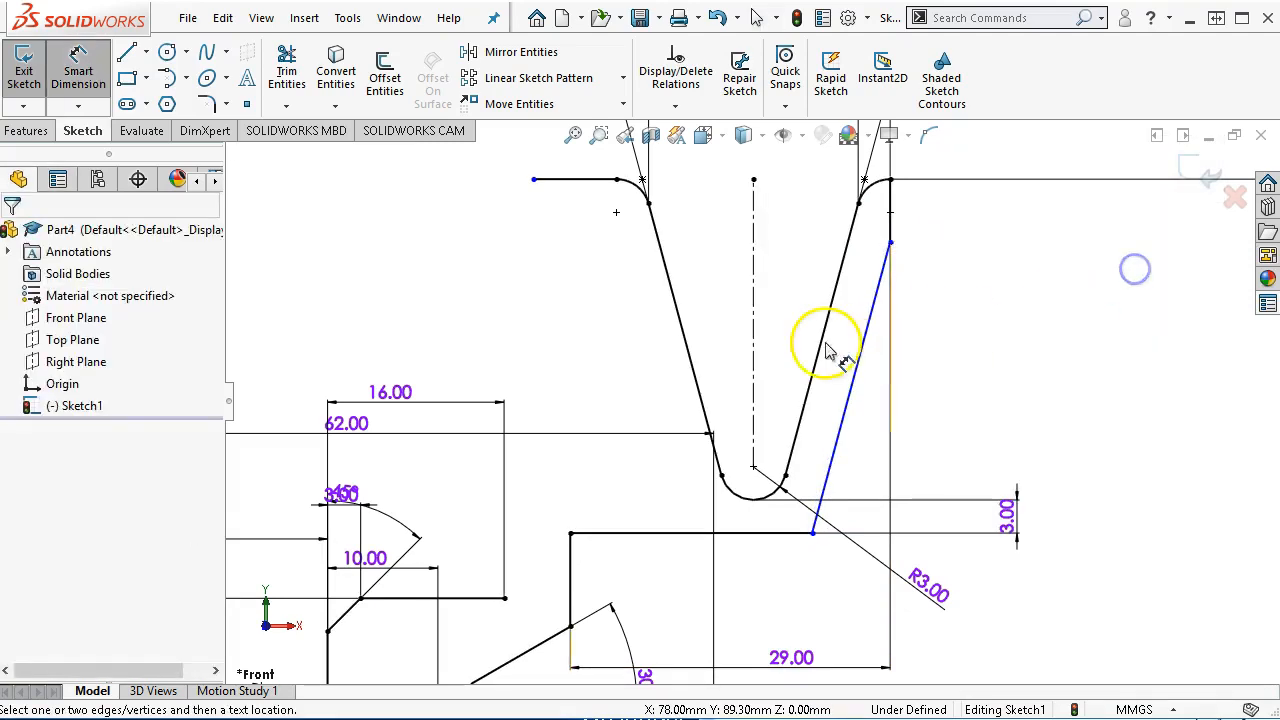
{"action": "left_click", "coordinate": [826, 350]}
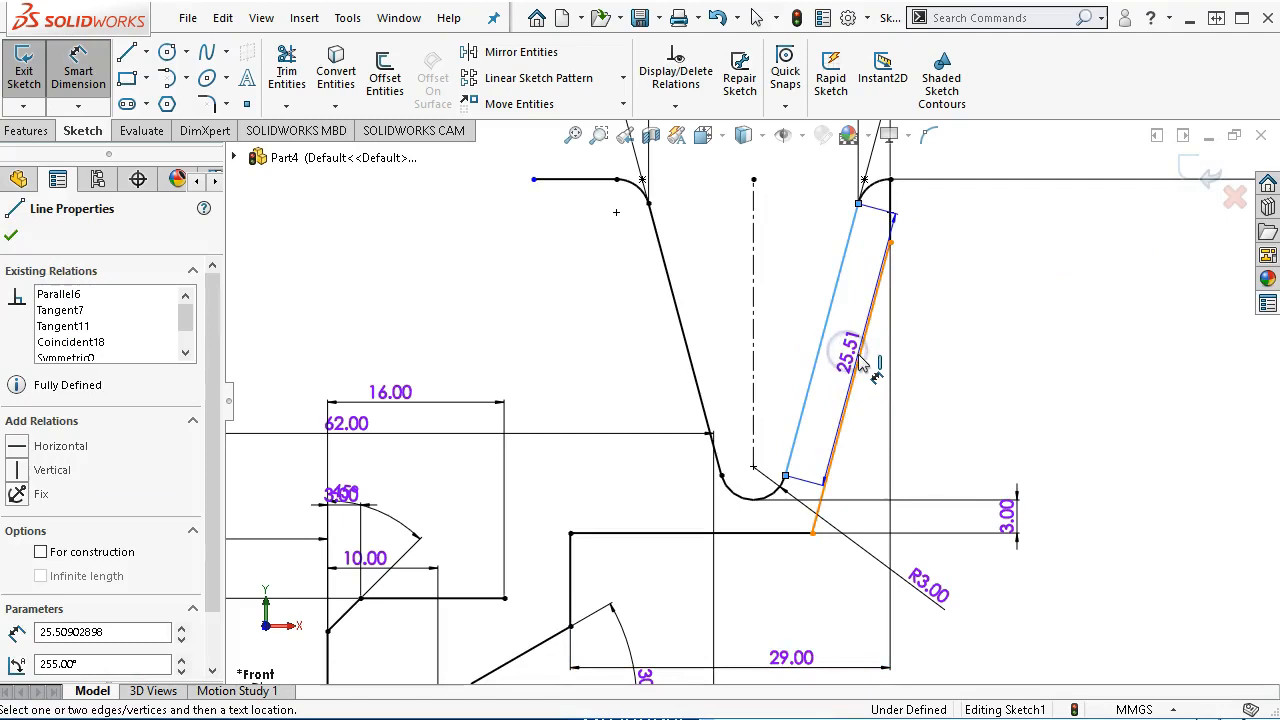
{"action": "left_click", "coordinate": [859, 365]}
{"action": "left_click", "coordinate": [912, 339]}
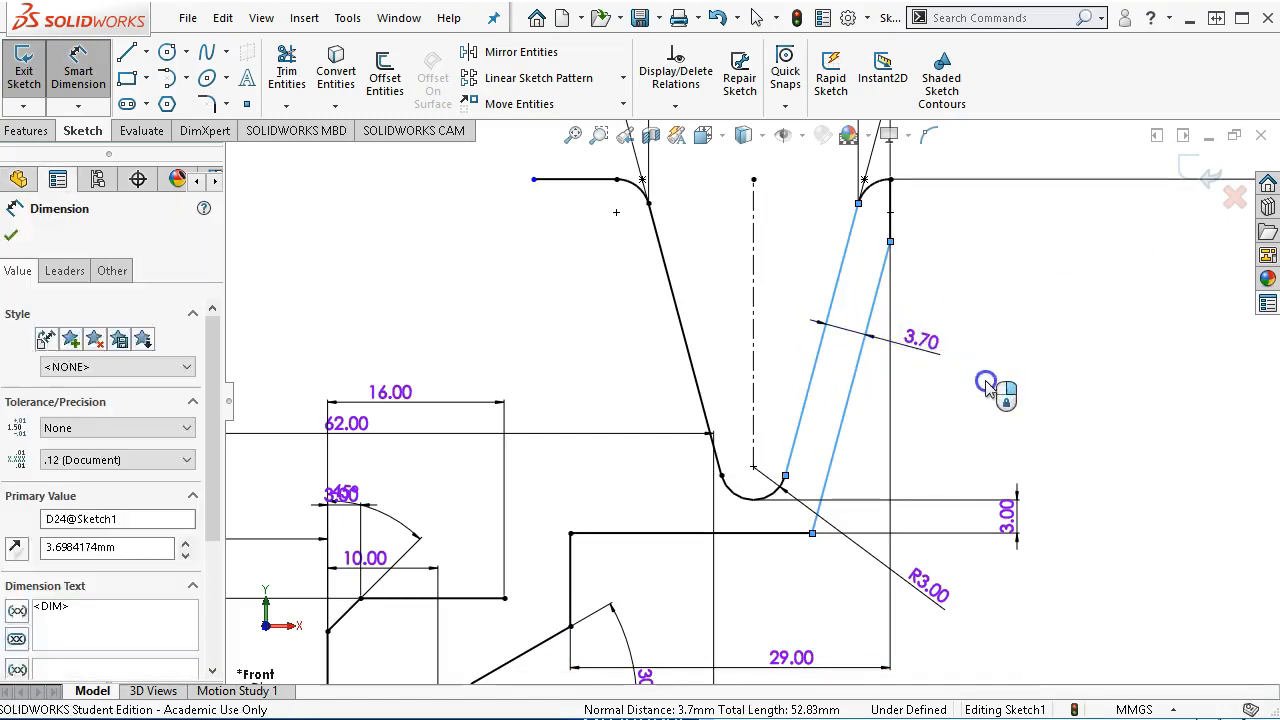
{"action": "type", "text": "3"}
{"action": "key", "text": "Return"}
{"action": "right_click", "coordinate": [988, 374]}
{"action": "left_click", "coordinate": [1040, 428]}
Step: Draw a vertical line 35 mm long upward from the free end of the flange's 16 mm horizontal section
{"action": "key", "text": "z"}
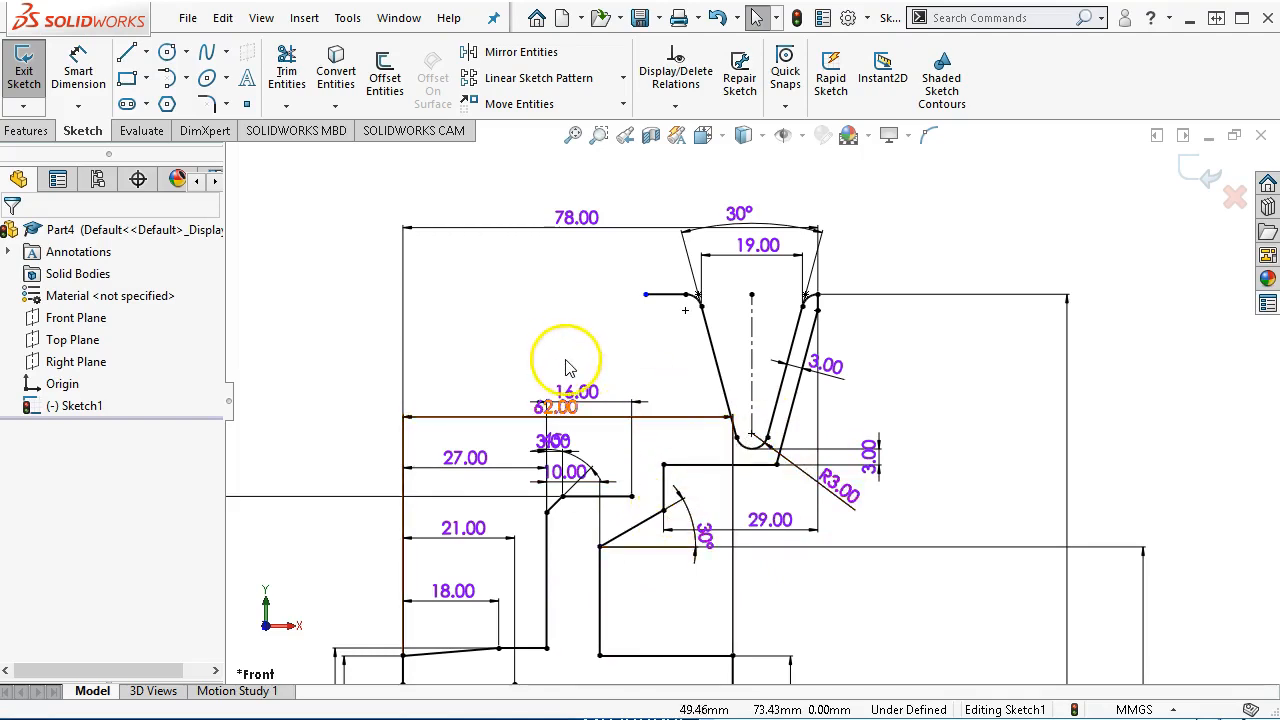
{"action": "scroll", "coordinate": [571, 385], "scroll_direction": "down", "scroll_amount": 2}
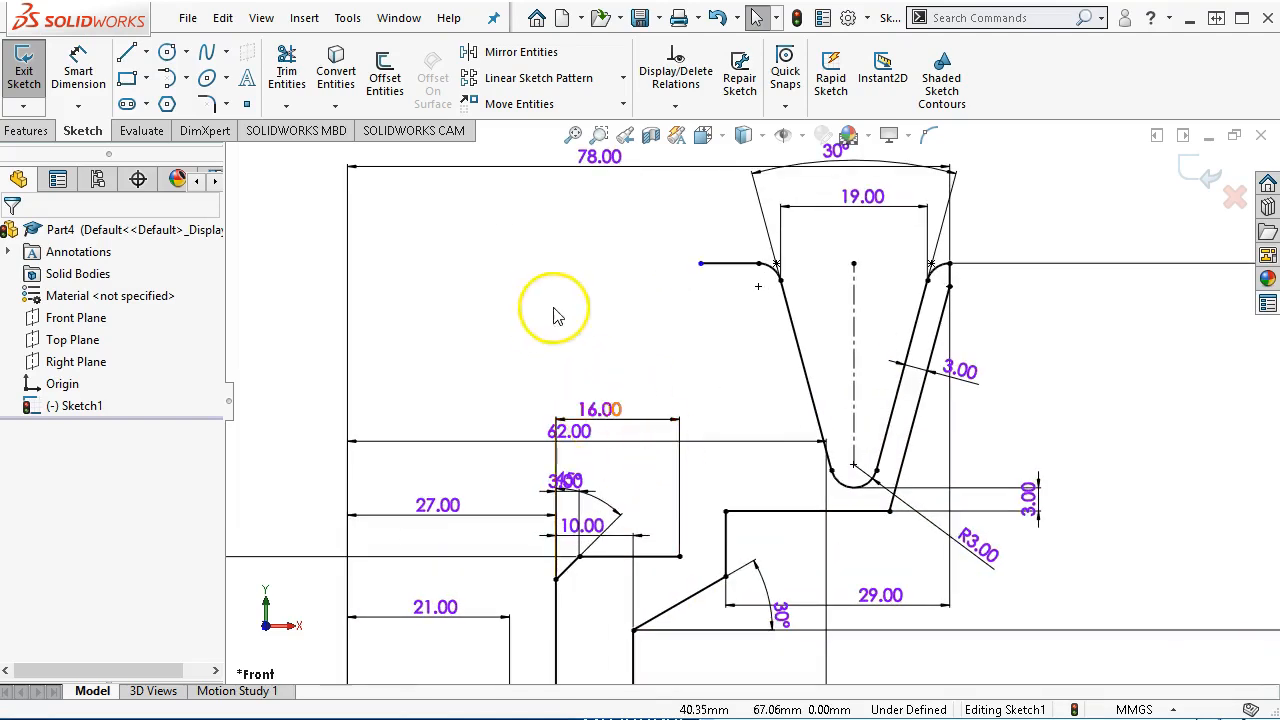
{"action": "left_click", "coordinate": [125, 52]}
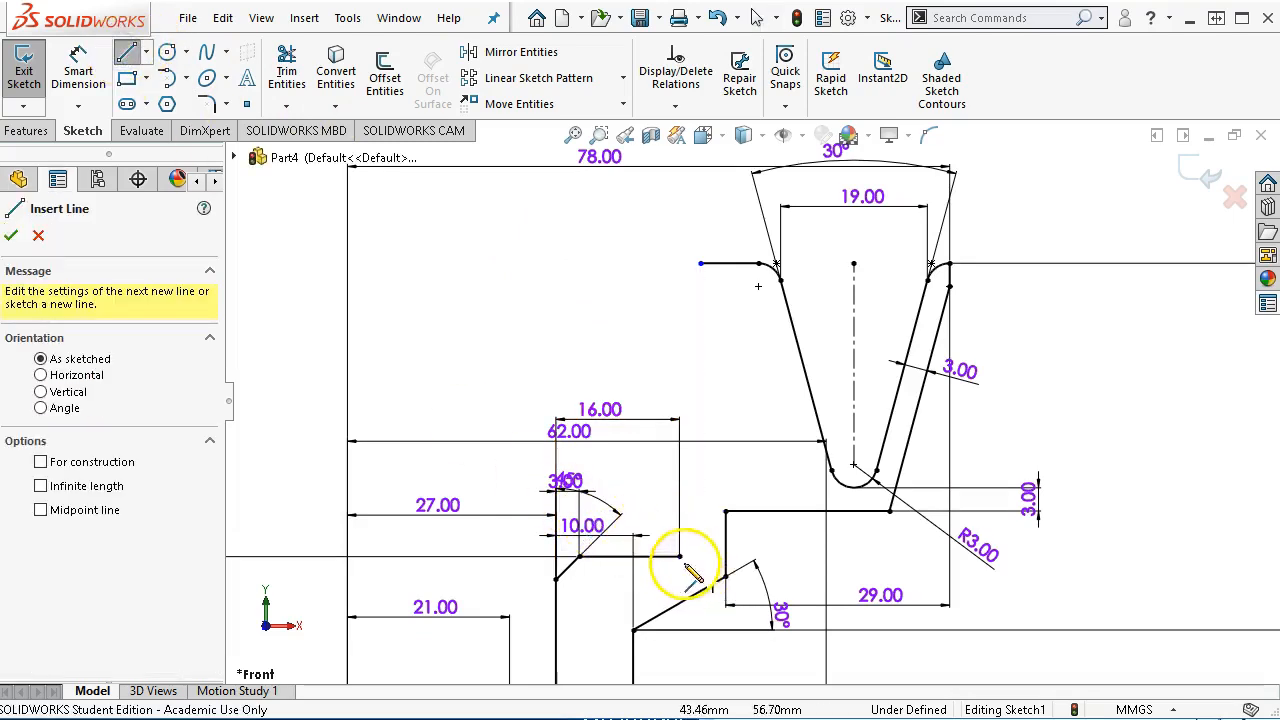
{"action": "left_click", "coordinate": [681, 556]}
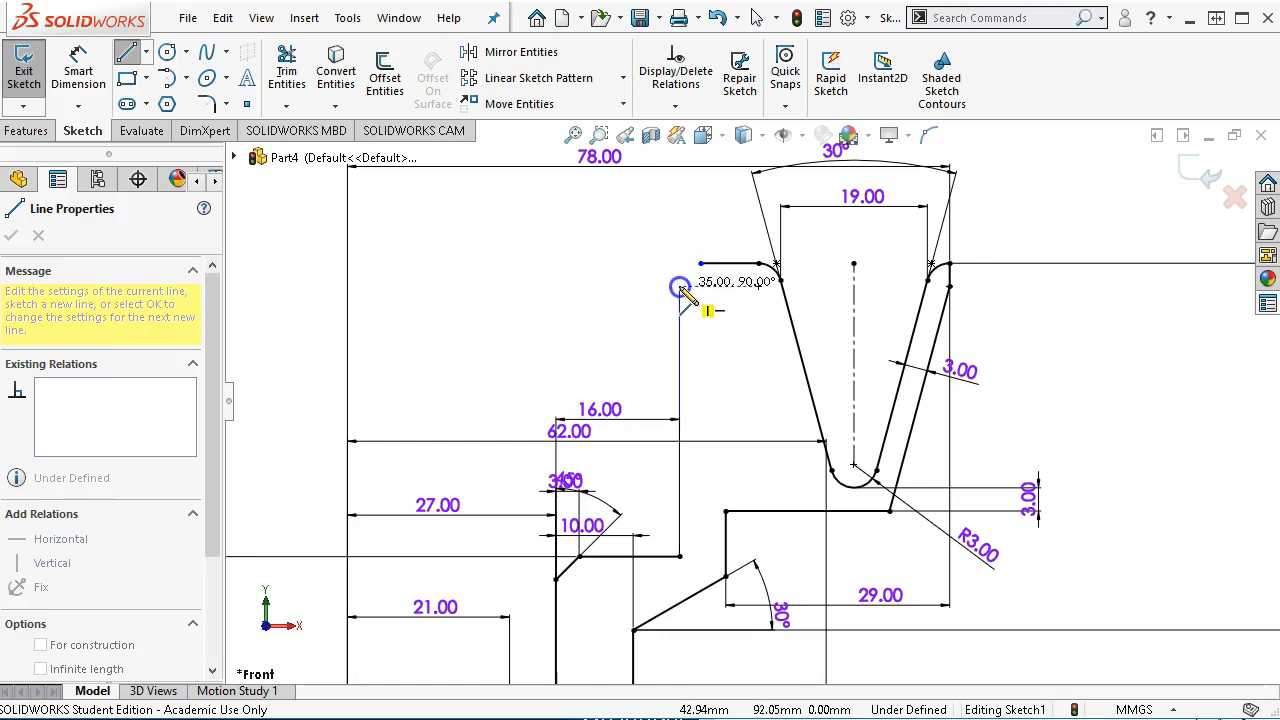
{"action": "left_click", "coordinate": [680, 288]}
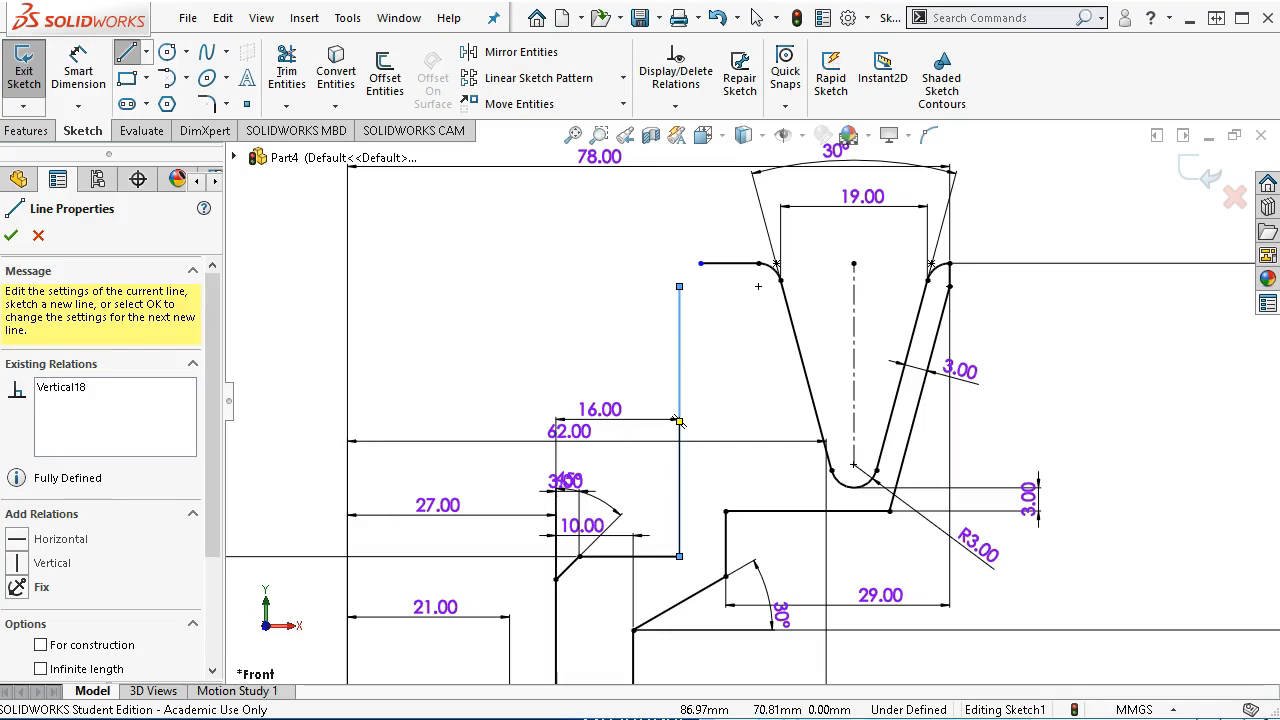
Step: Examine the pulley's flange and rim outline in the A7 drawing, and end the line
{"action": "scroll", "coordinate": [712, 618], "scroll_direction": "down", "scroll_amount": 1}
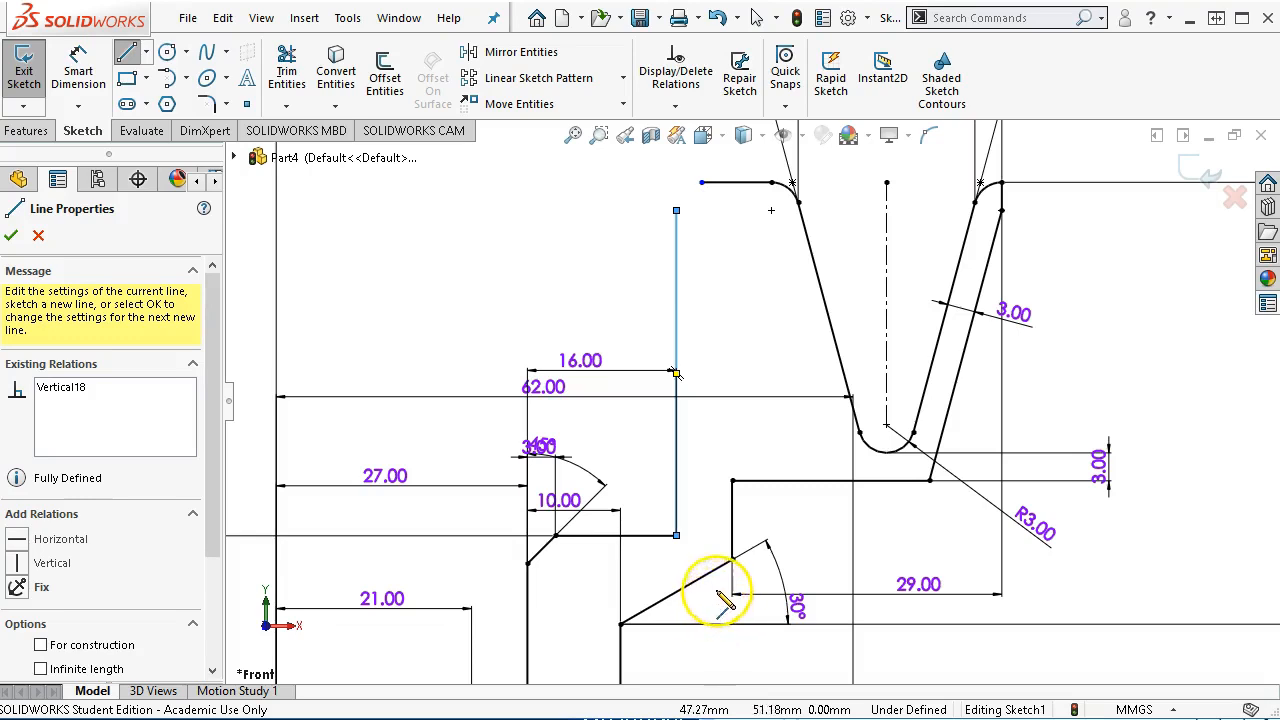
{"action": "scroll", "coordinate": [718, 617], "scroll_direction": "up", "scroll_amount": 4}
{"action": "scroll", "coordinate": [725, 603], "scroll_direction": "up", "scroll_amount": 1}
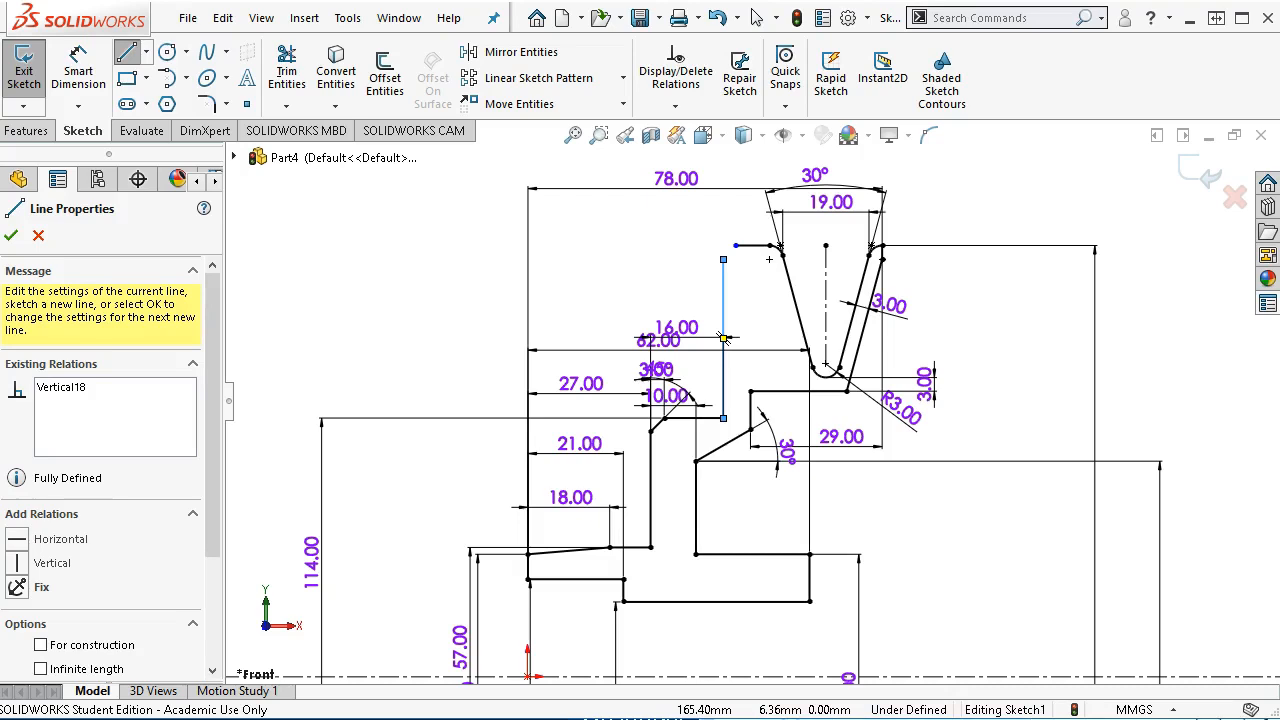
{"action": "left_click_drag", "start_coordinate": [1279, 233], "coordinate": [844, 53]}
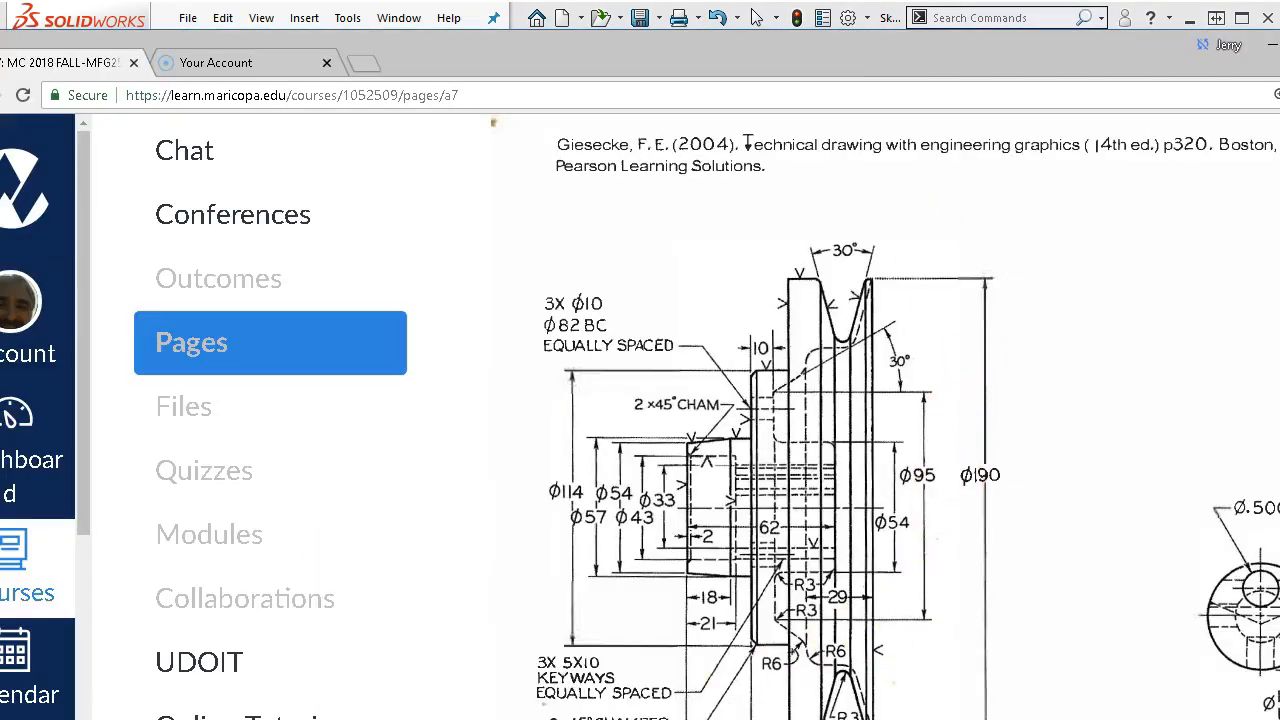
{"action": "left_click_drag", "start_coordinate": [992, 48], "coordinate": [981, 19]}
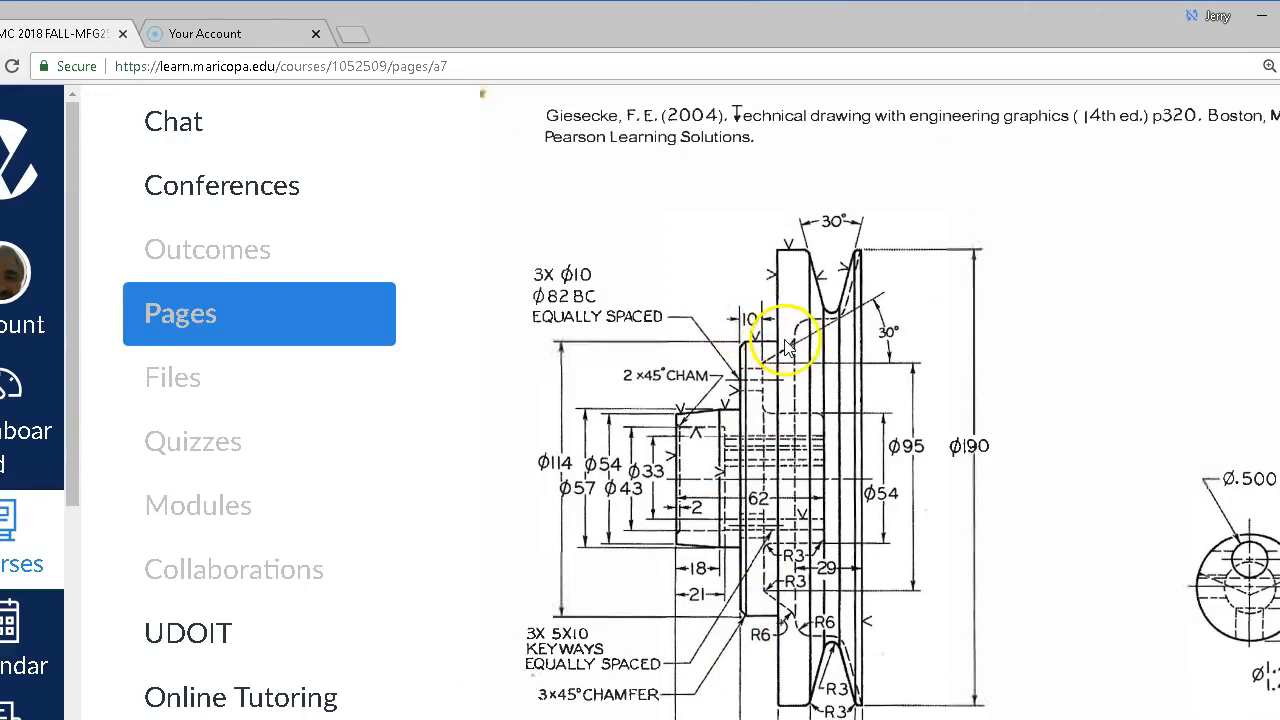
{"action": "left_click_drag", "start_coordinate": [675, 24], "coordinate": [1279, 262]}
{"action": "right_click", "coordinate": [465, 310]}
{"action": "left_click", "coordinate": [517, 320]}
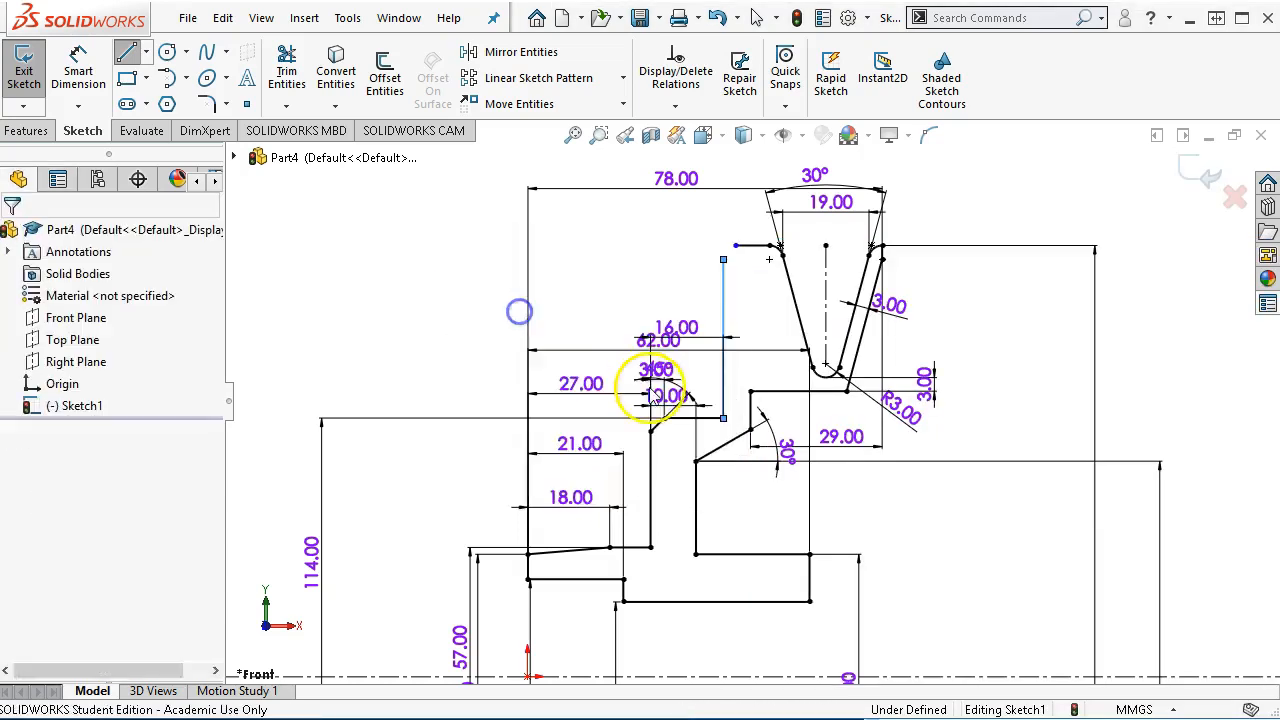
Step: Merge the upper end of the new vertical line with the free left end of the rim's top line
{"action": "scroll", "coordinate": [695, 320], "scroll_direction": "down", "scroll_amount": 3}
{"action": "left_click", "coordinate": [740, 218]}
{"action": "left_click_drag", "start_coordinate": [740, 218], "coordinate": [741, 232]}
{"action": "scroll", "coordinate": [741, 232], "scroll_direction": "up", "scroll_amount": 1}
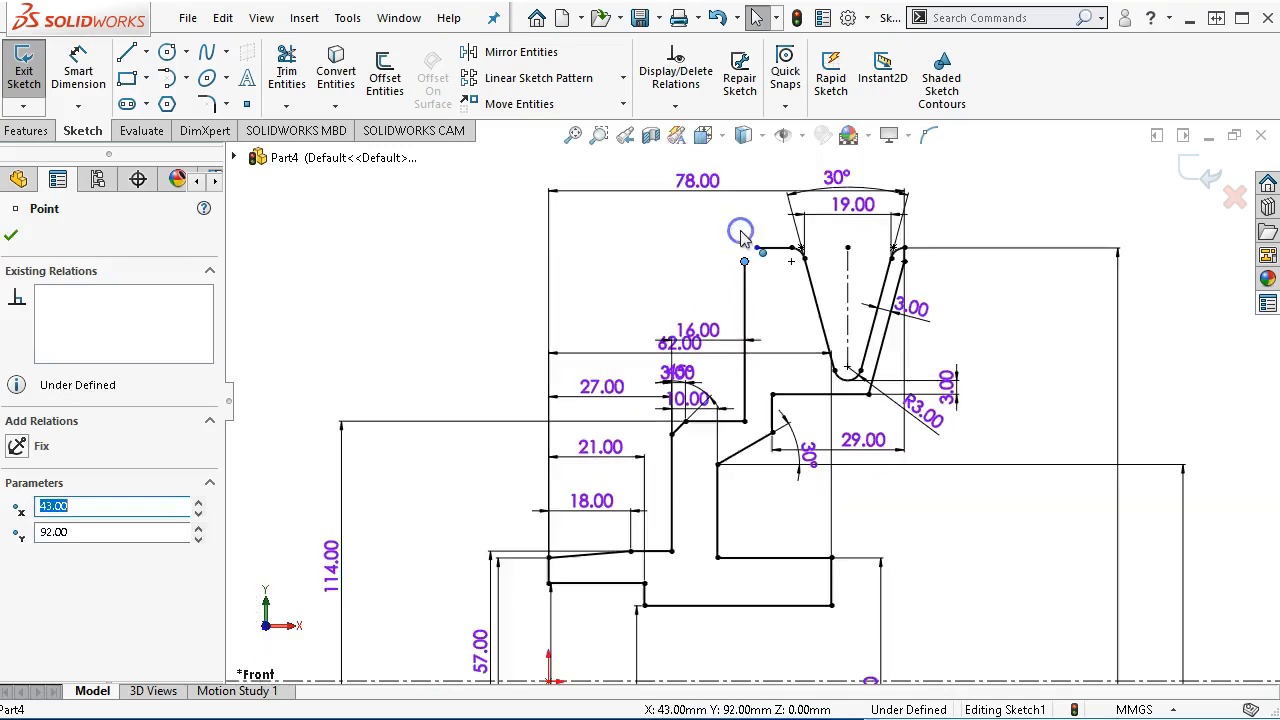
{"action": "left_click", "coordinate": [756, 247], "text": "ctrl"}
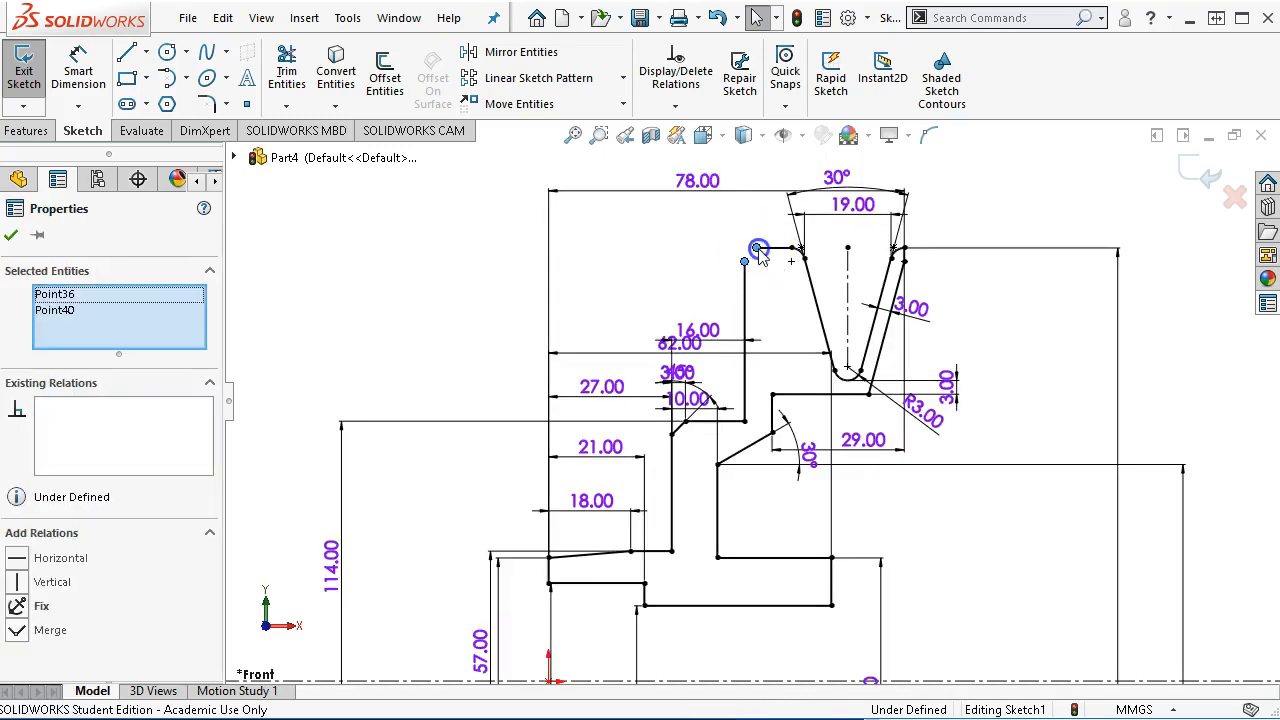
{"action": "left_click", "coordinate": [16, 632]}
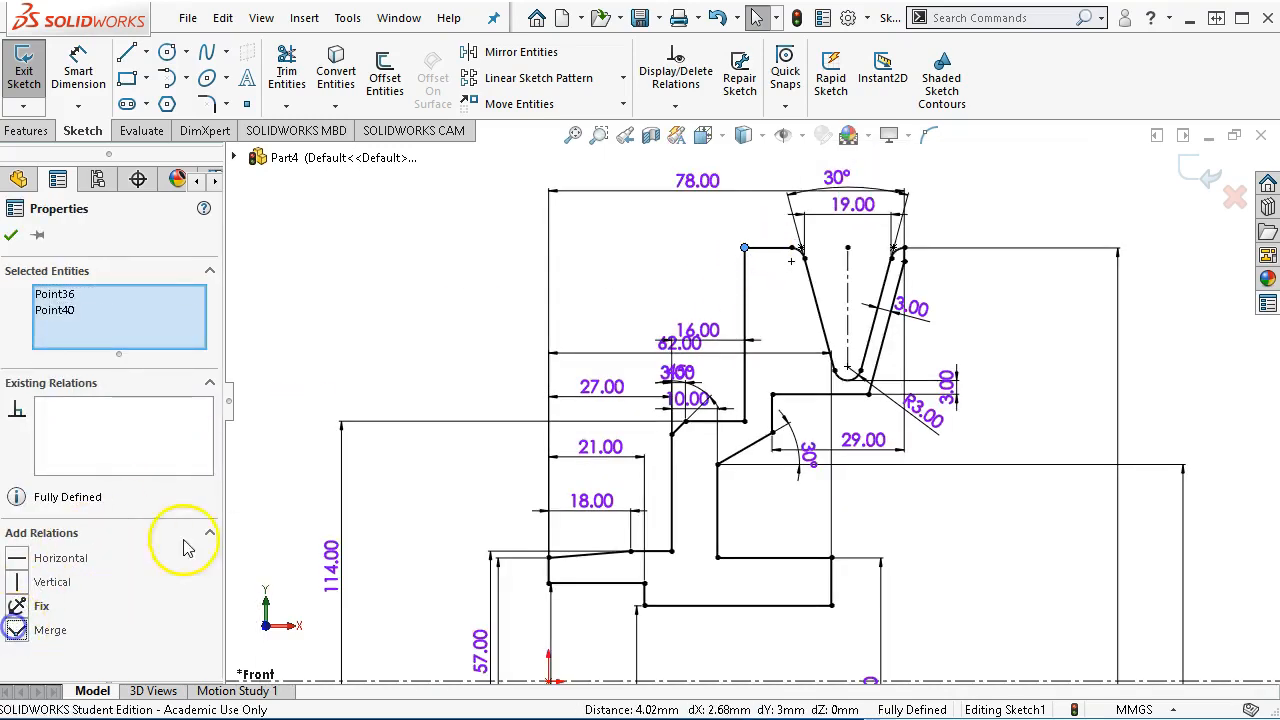
{"action": "left_click", "coordinate": [478, 354]}
{"action": "scroll", "coordinate": [481, 347], "scroll_direction": "down", "scroll_amount": 2}
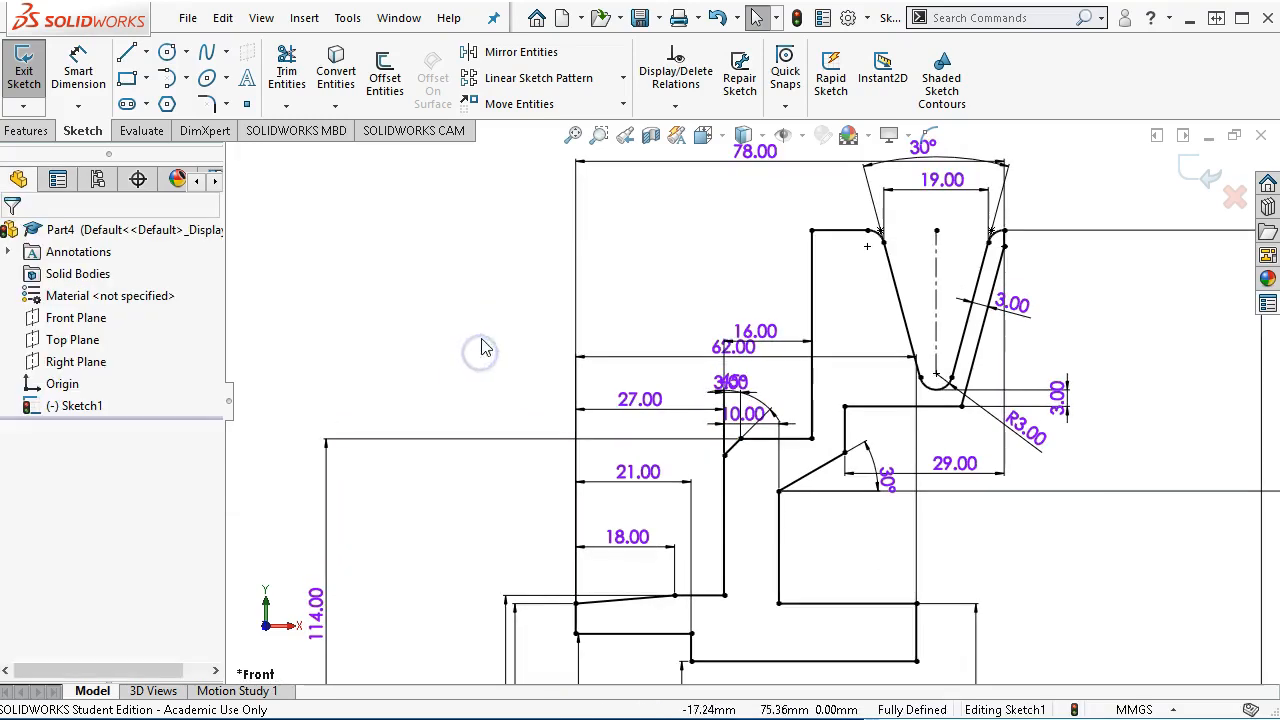
Step: Inspect the upper and lower endpoints of the rim's left vertical line and the complete profile
{"action": "left_click", "coordinate": [812, 232]}
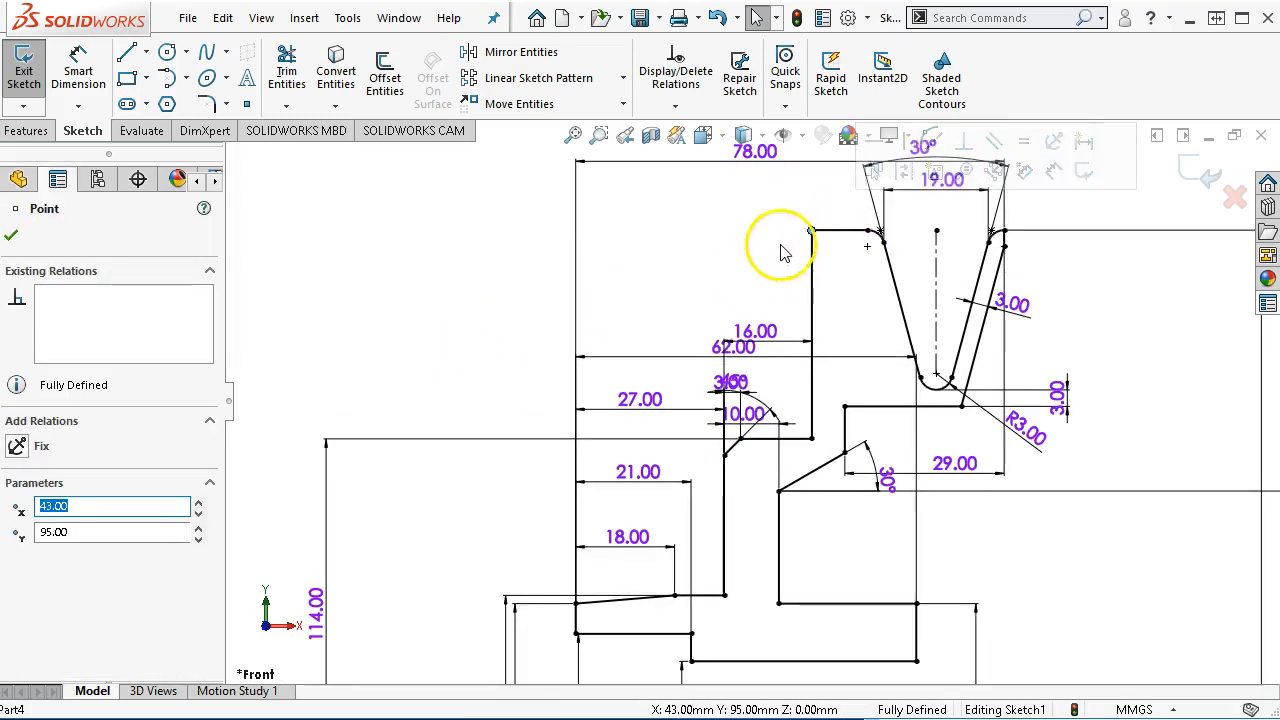
{"action": "left_click", "coordinate": [780, 246]}
{"action": "left_click", "coordinate": [812, 441]}
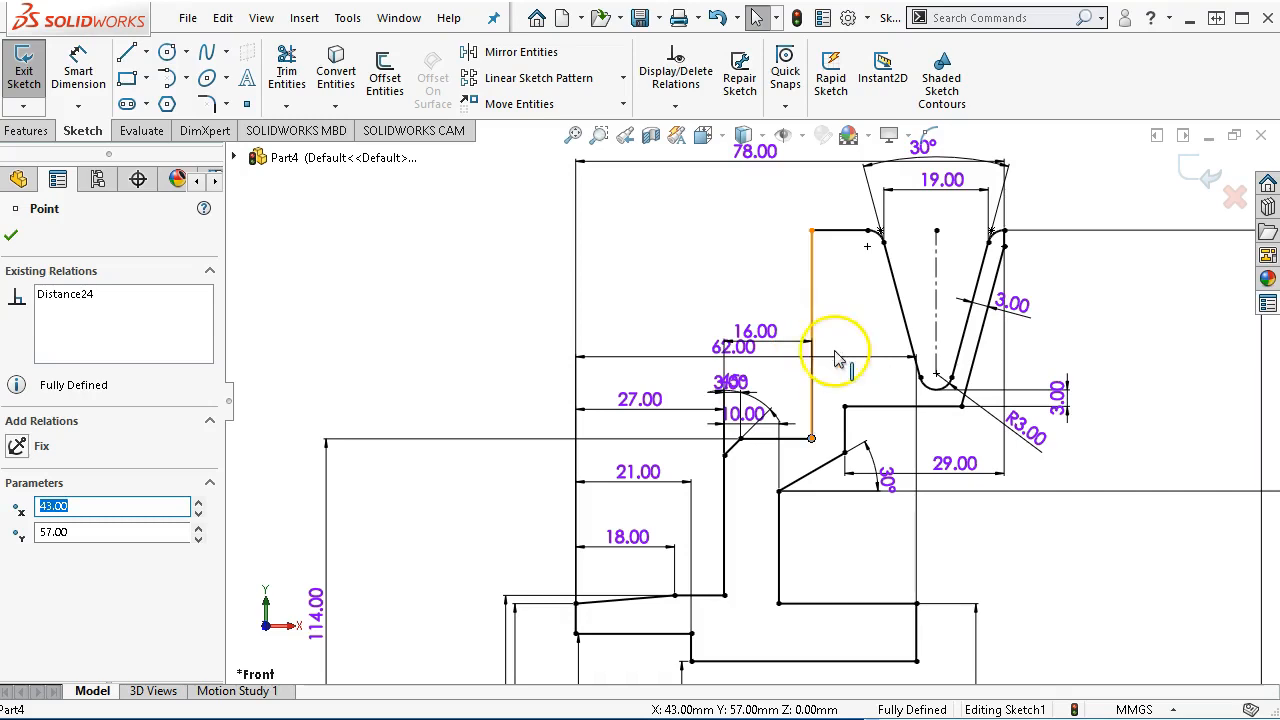
{"action": "scroll", "coordinate": [838, 360], "scroll_direction": "up", "scroll_amount": 8}
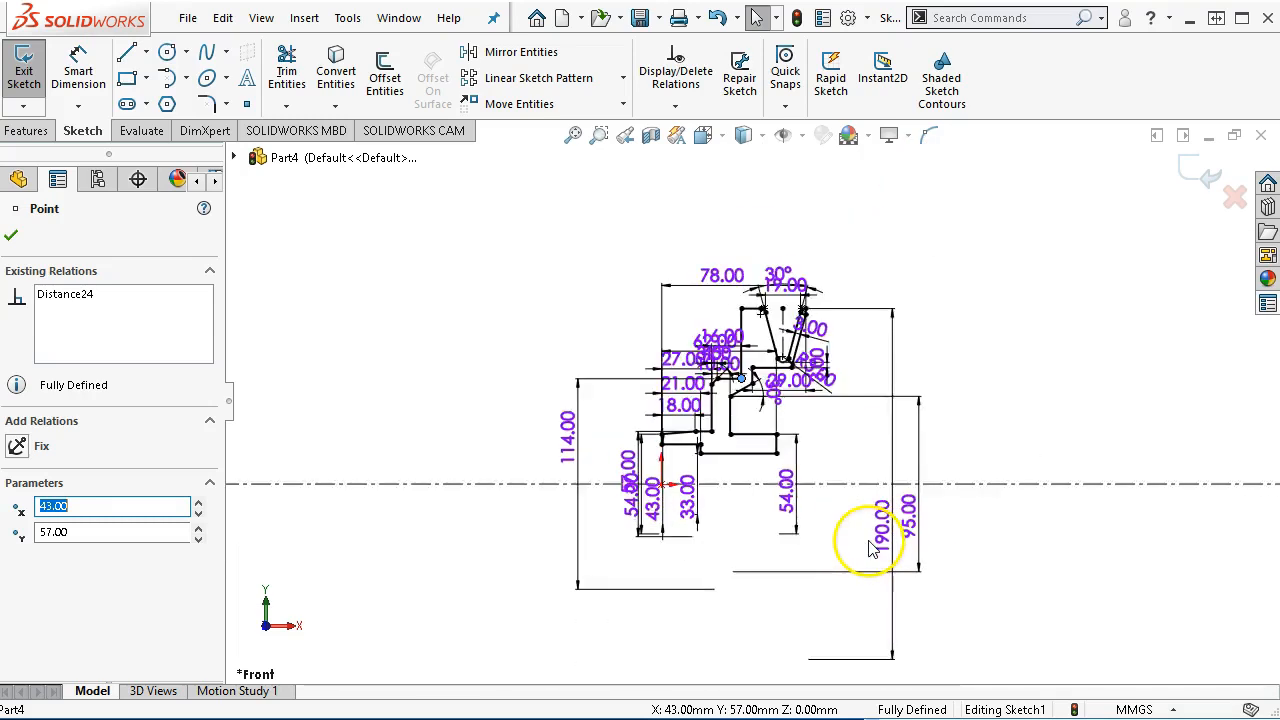
{"action": "scroll", "coordinate": [869, 545], "scroll_direction": "down", "scroll_amount": 1}
{"action": "scroll", "coordinate": [766, 357], "scroll_direction": "down", "scroll_amount": 1}
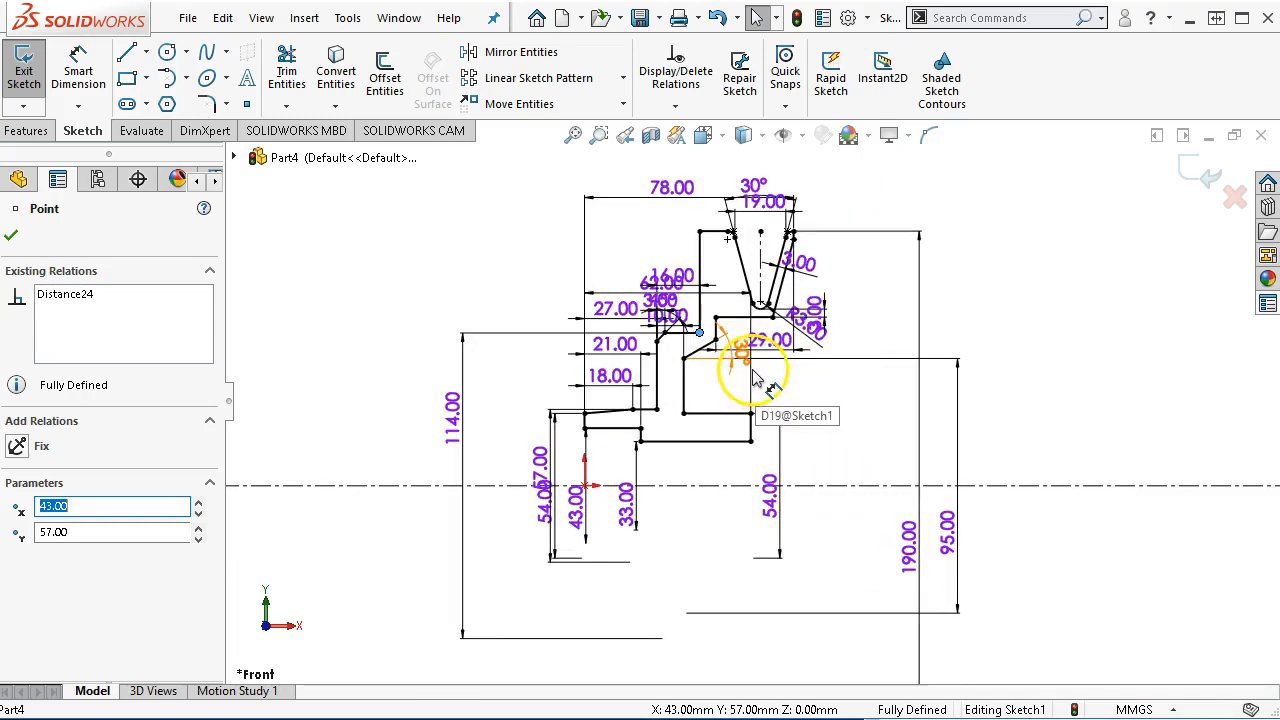
Step: Revolve the profile 360° about the horizontal centerline as a boss/base feature
{"action": "left_click", "coordinate": [25, 131]}
{"action": "left_click", "coordinate": [105, 85]}
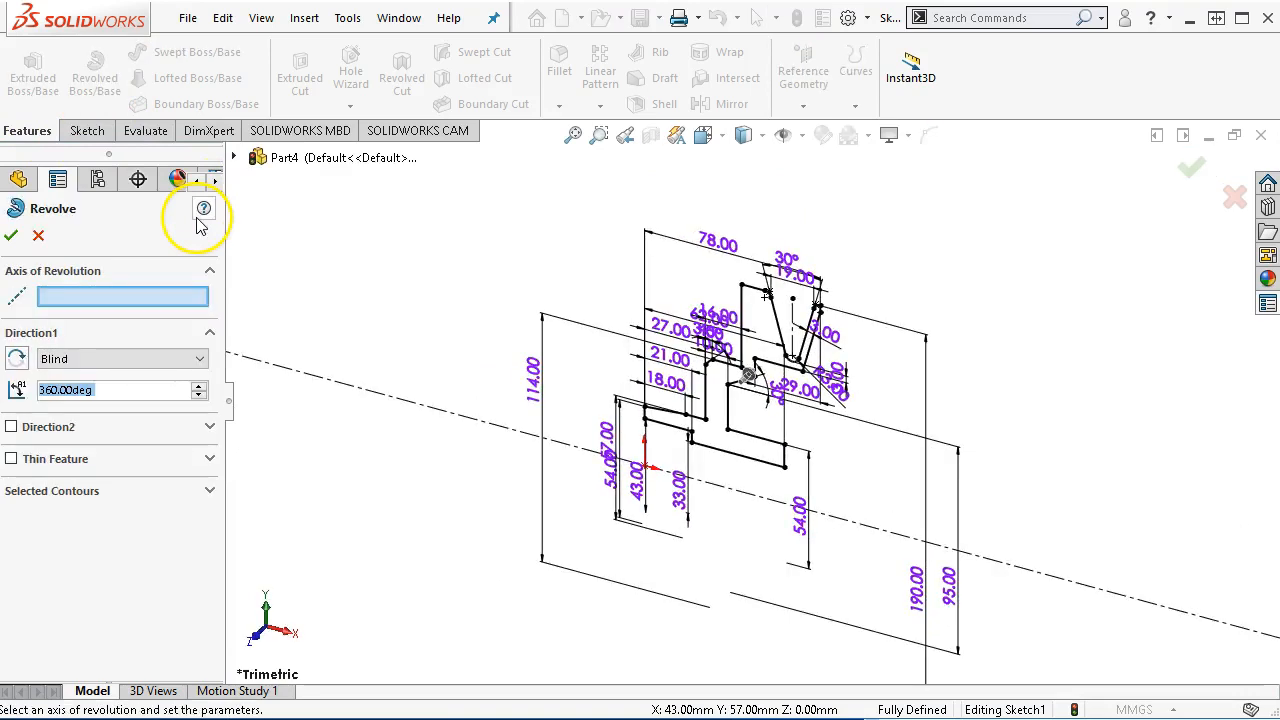
{"action": "left_click", "coordinate": [103, 297]}
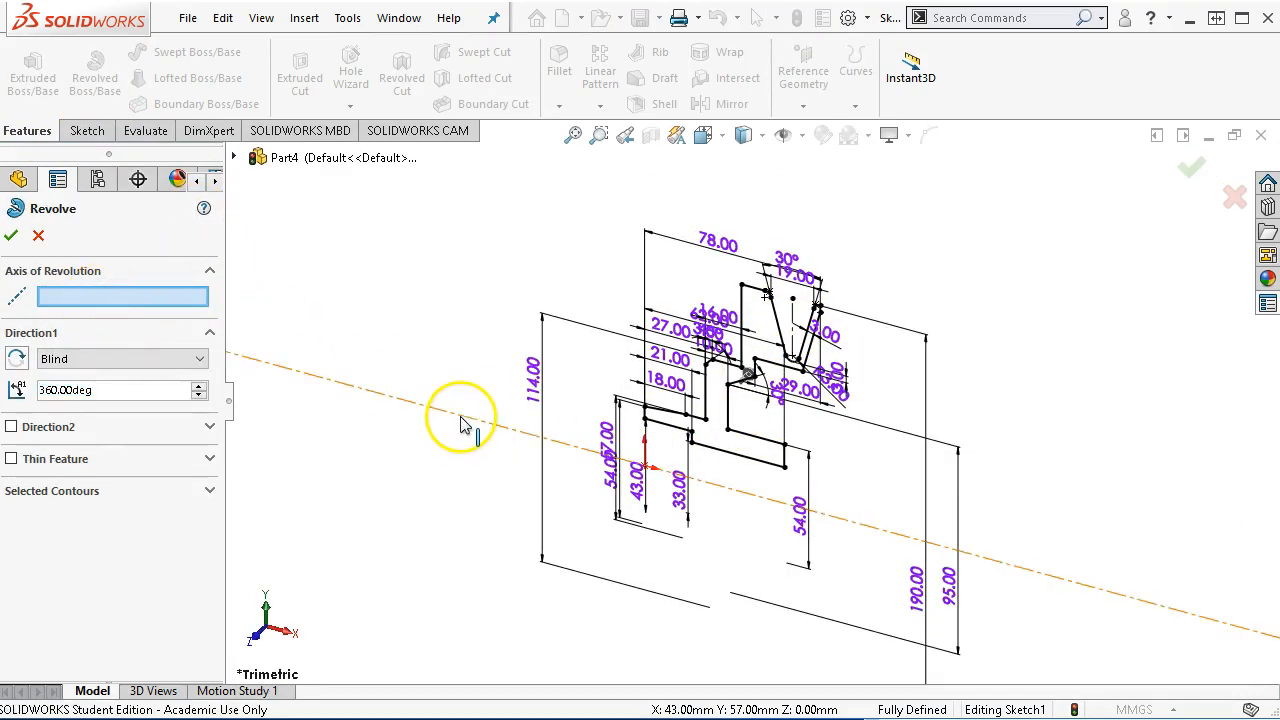
{"action": "left_click", "coordinate": [463, 424]}
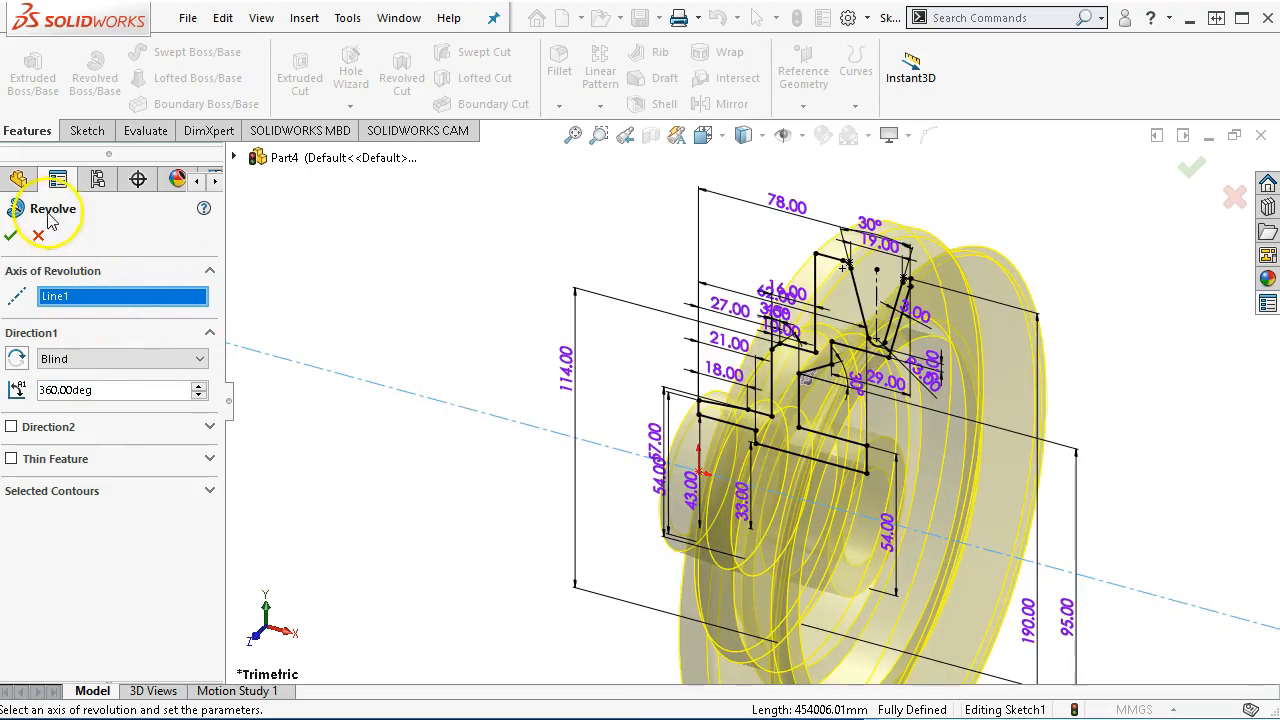
{"action": "left_click", "coordinate": [13, 236]}
Step: Select the outer and inner circular edges of the annular step inside the pulley's recessed side
{"action": "middle_click_drag", "start_coordinate": [528, 374], "coordinate": [583, 314]}
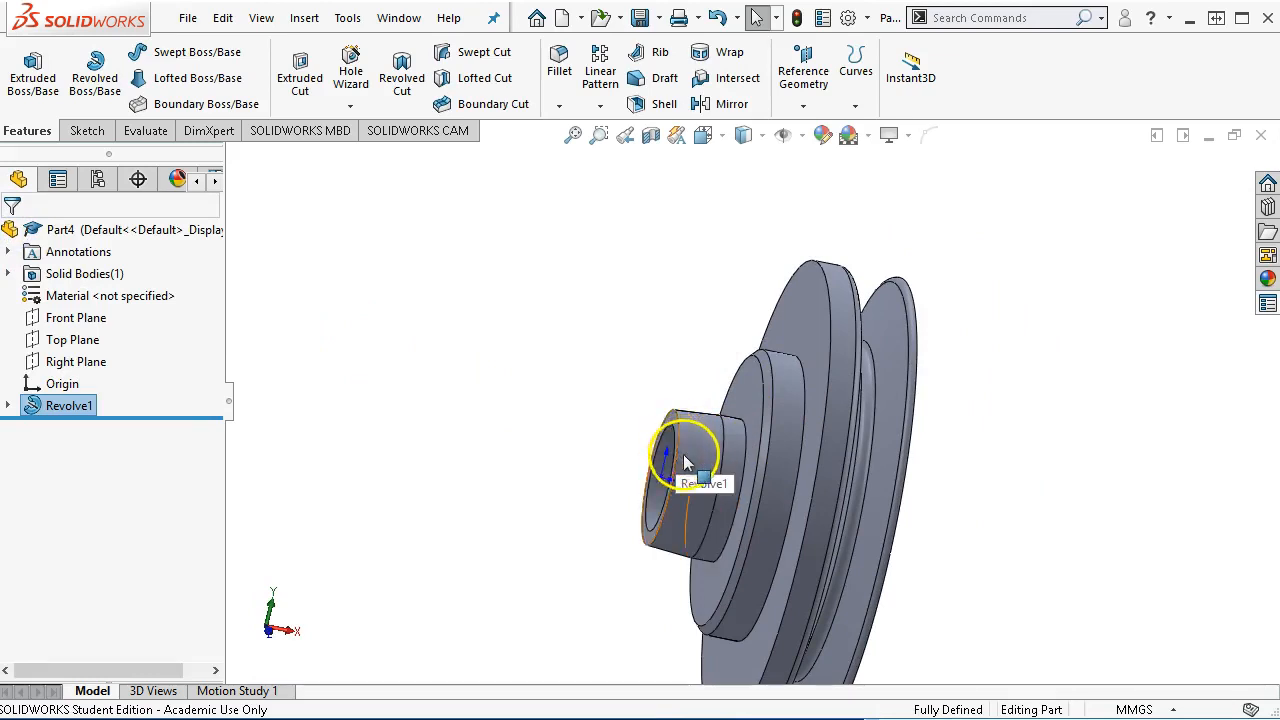
{"action": "middle_click_drag", "start_coordinate": [986, 500], "coordinate": [963, 463]}
{"action": "scroll", "coordinate": [963, 462], "scroll_direction": "up", "scroll_amount": 1}
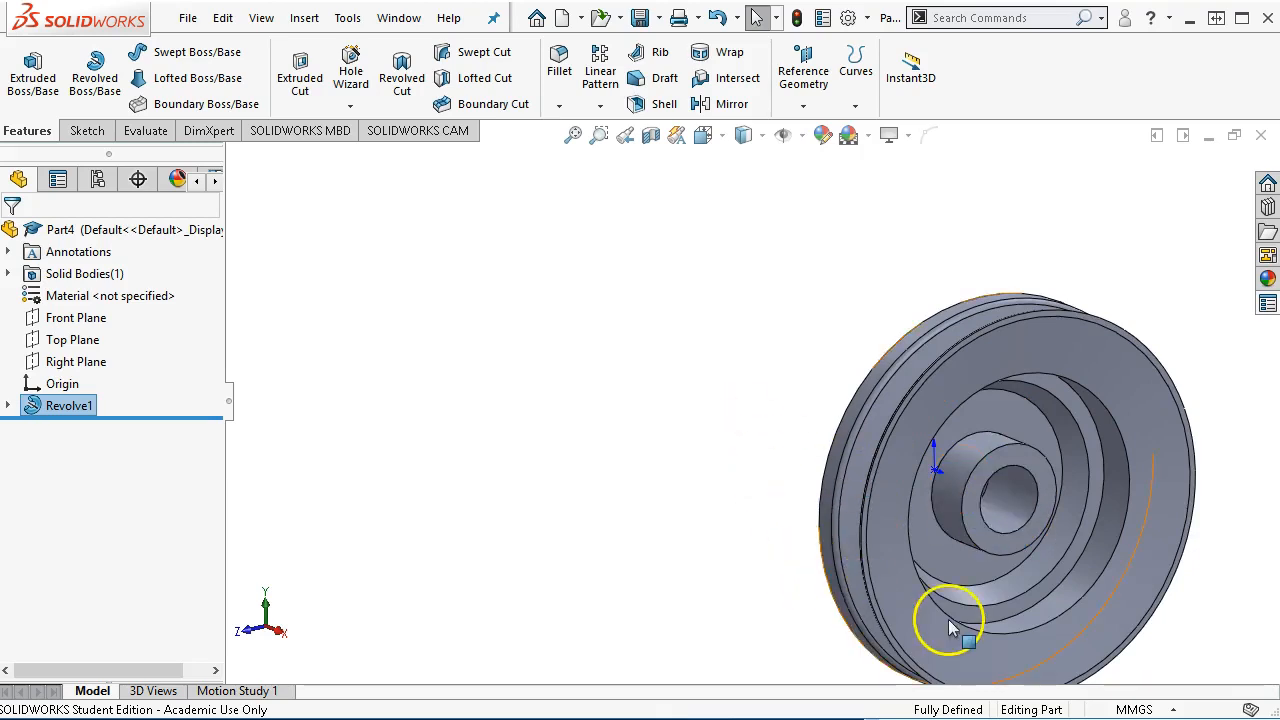
{"action": "scroll", "coordinate": [1010, 607], "scroll_direction": "down", "scroll_amount": 2}
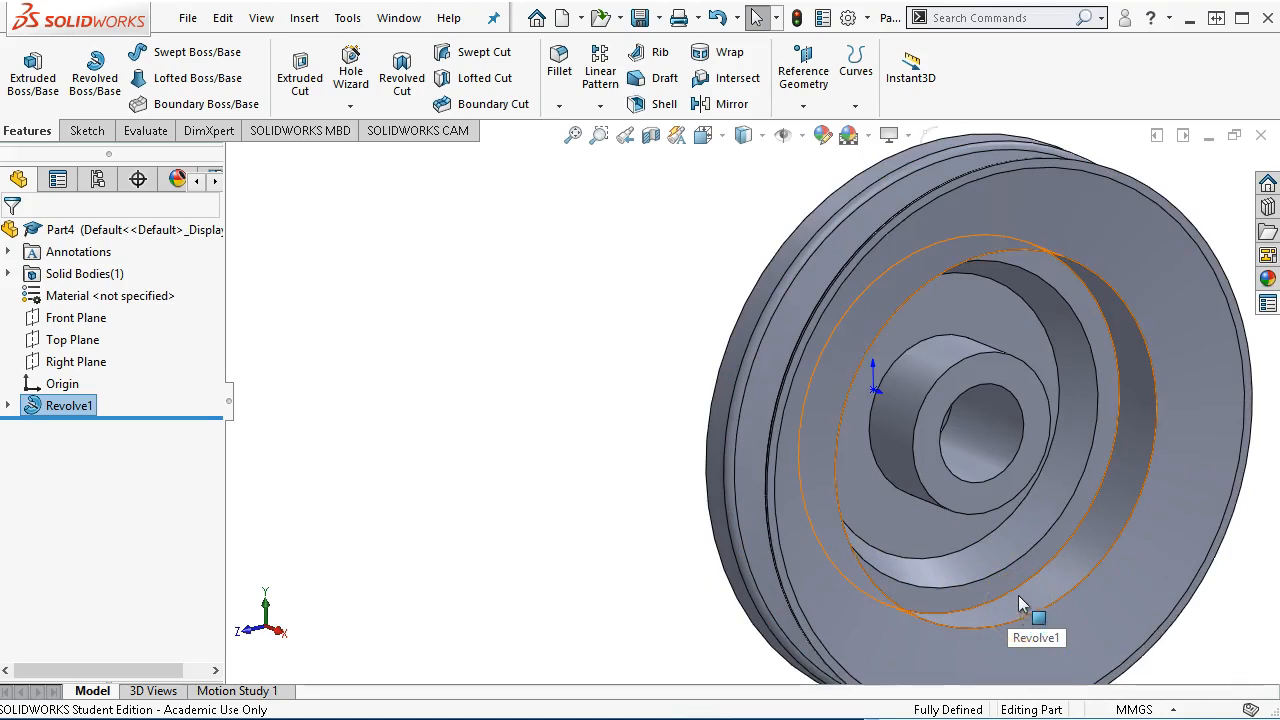
{"action": "left_click", "coordinate": [1013, 590]}
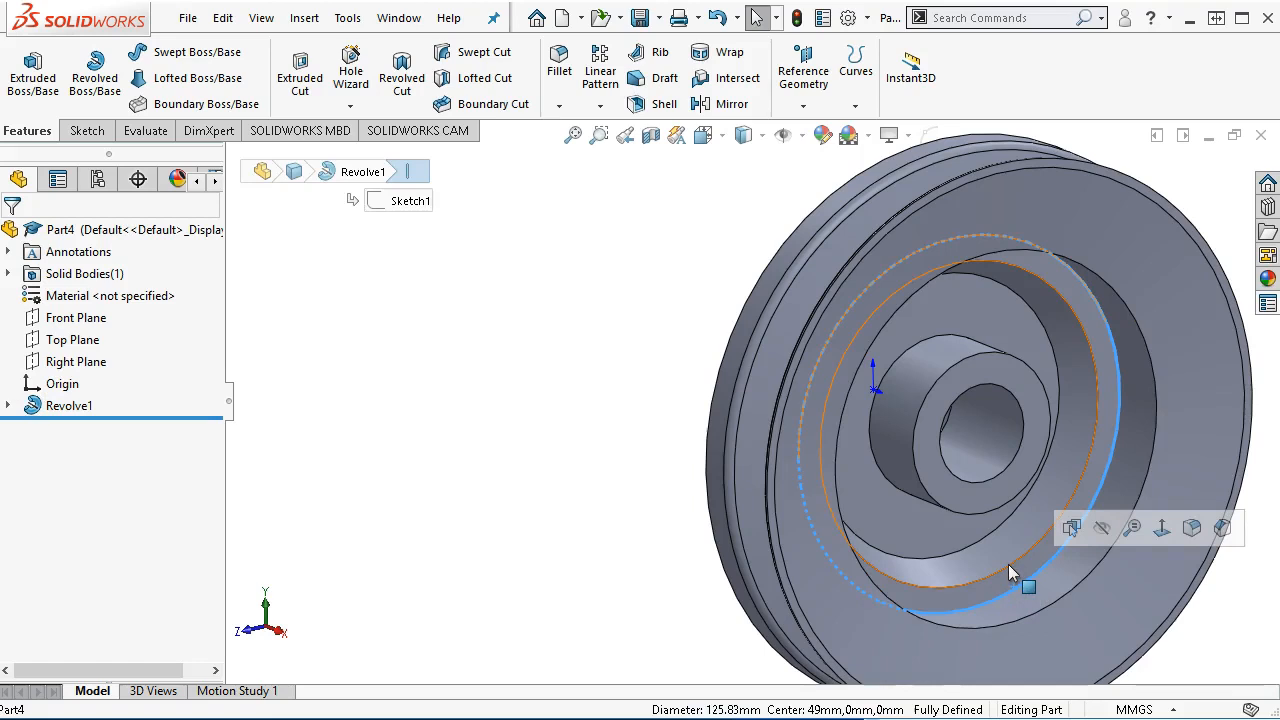
{"action": "left_click", "coordinate": [1008, 564], "text": "ctrl"}
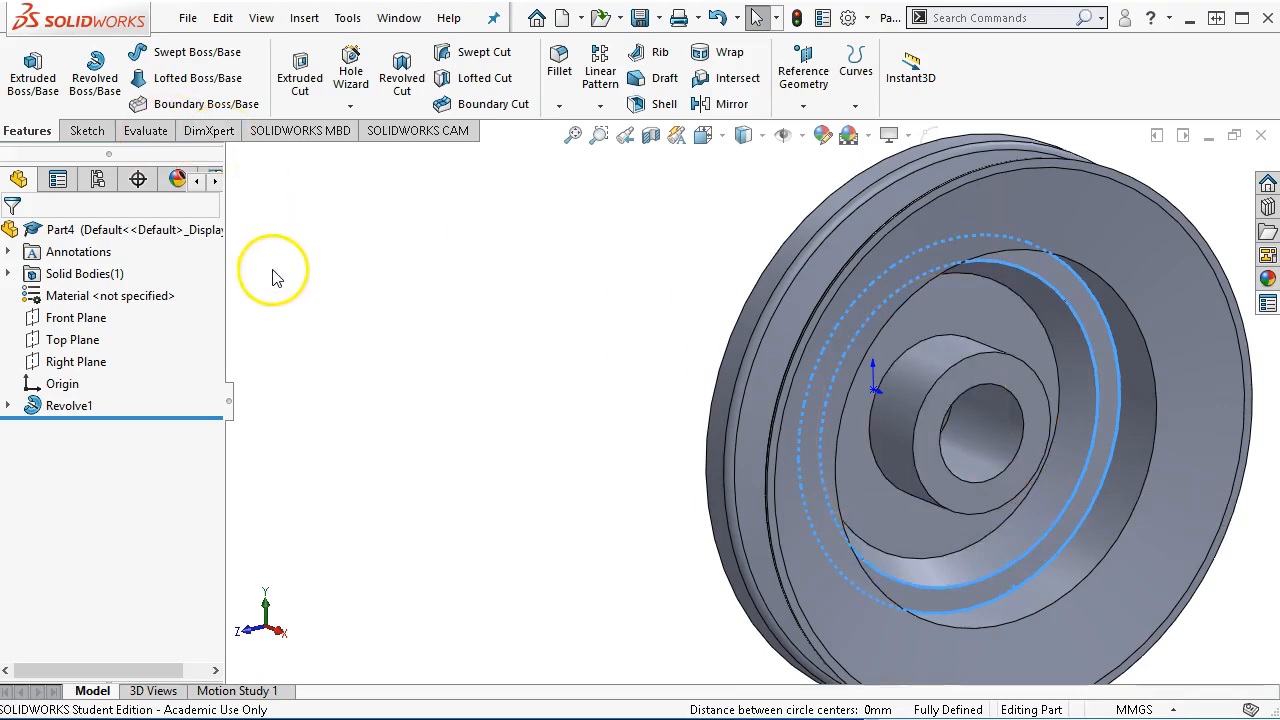
{"action": "scroll", "coordinate": [398, 226], "scroll_direction": "down", "scroll_amount": 1}
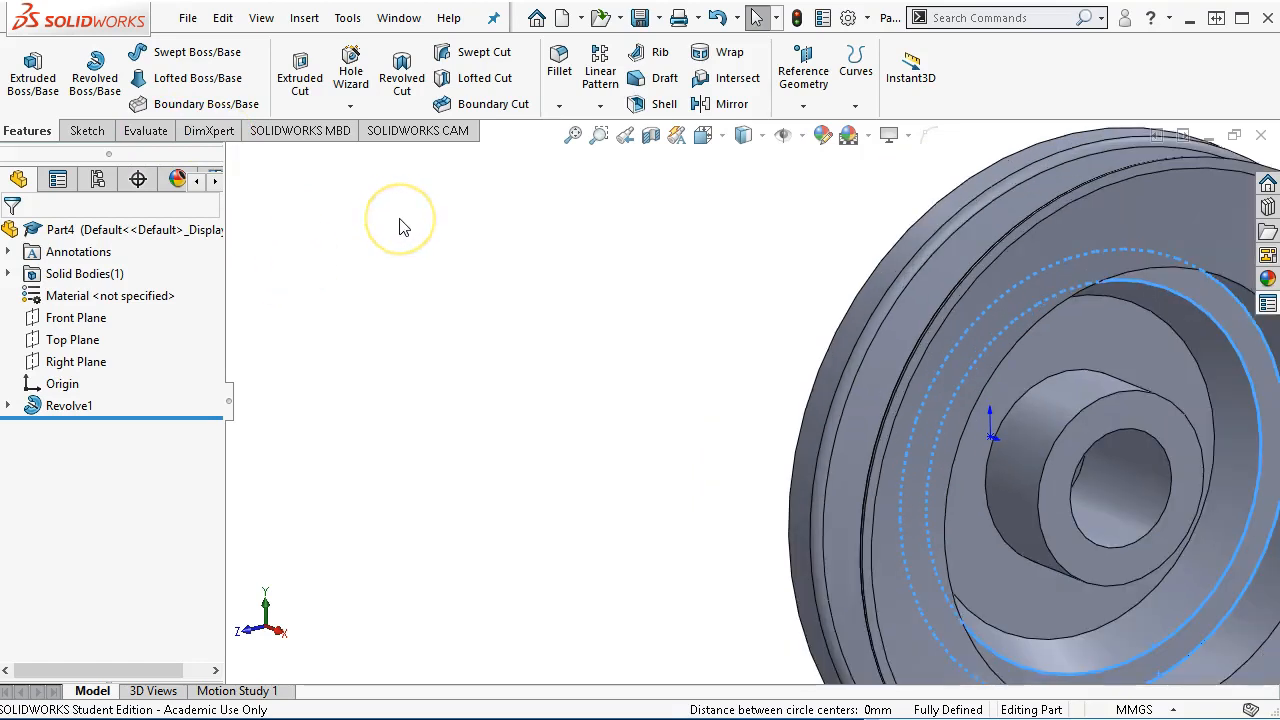
Step: Examine the revolved pulley from both sides and in the top, back and right views, checking the annular faces around the bore
{"action": "left_click", "coordinate": [400, 219]}
{"action": "scroll", "coordinate": [489, 279], "scroll_direction": "up", "scroll_amount": 8}
{"action": "middle_click_drag", "start_coordinate": [489, 279], "coordinate": [668, 388]}
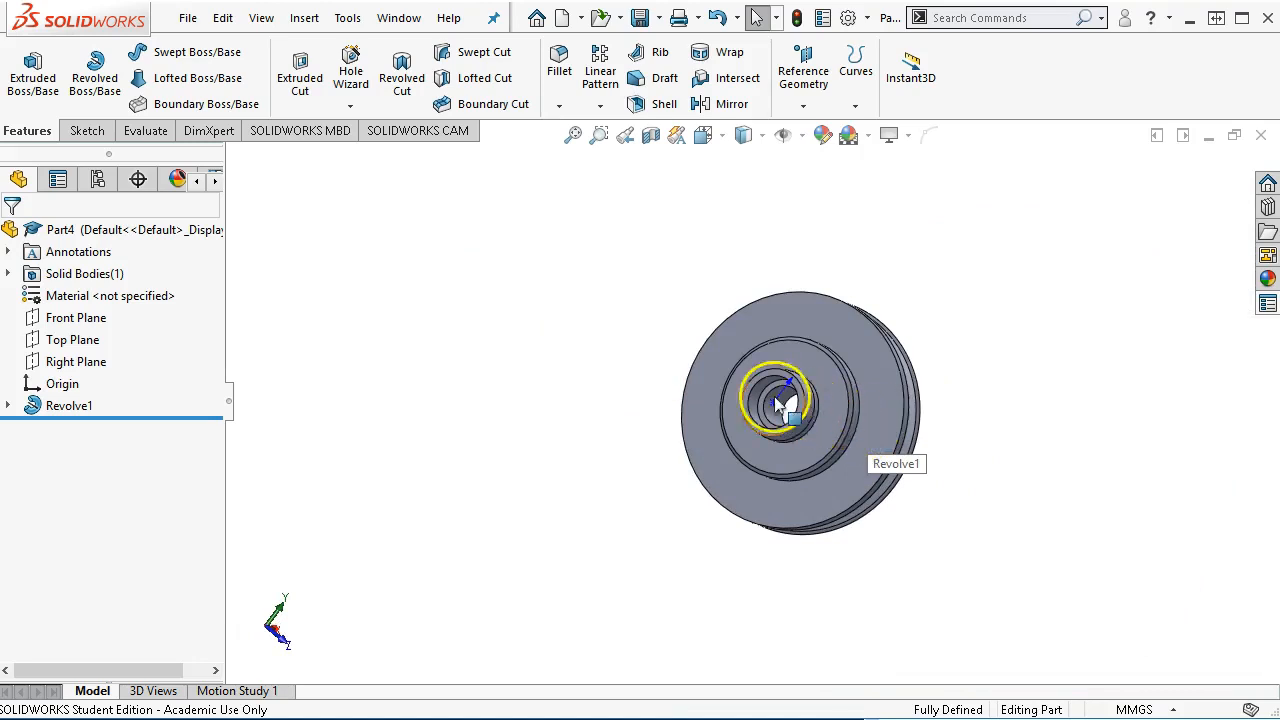
{"action": "scroll", "coordinate": [777, 398], "scroll_direction": "down", "scroll_amount": 4}
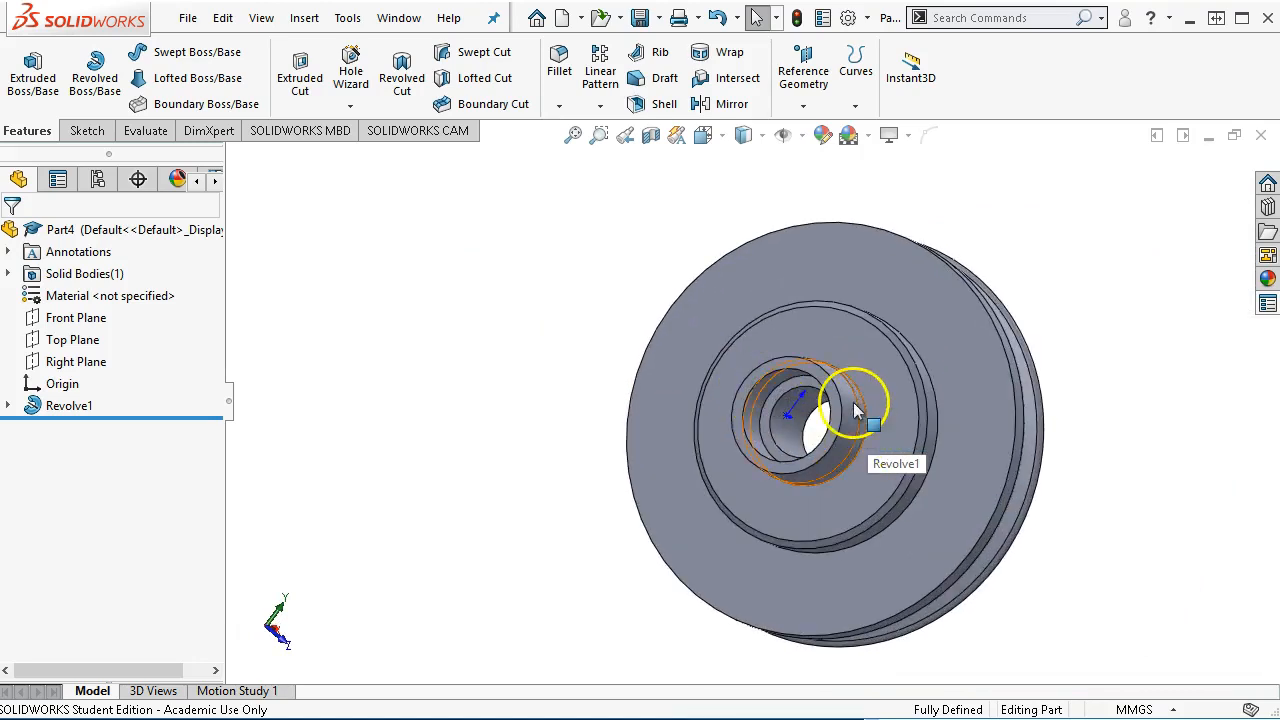
{"action": "scroll", "coordinate": [791, 428], "scroll_direction": "down", "scroll_amount": 2}
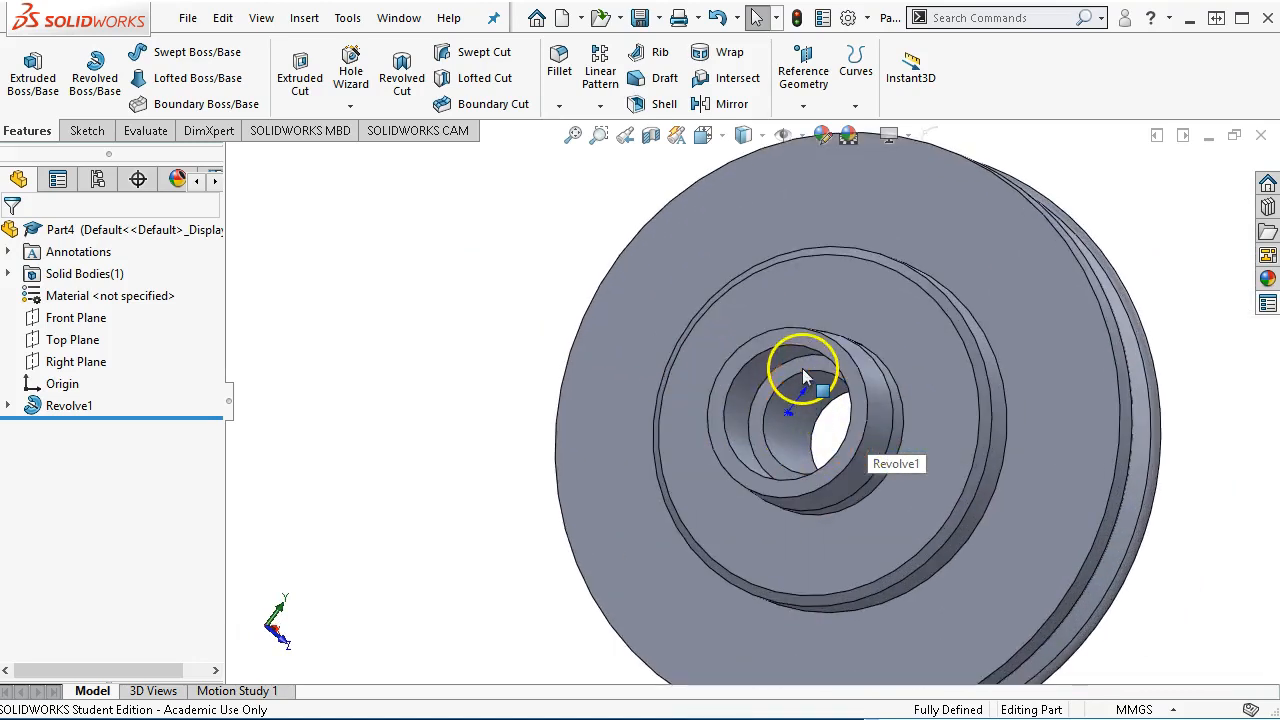
{"action": "left_click", "coordinate": [803, 370]}
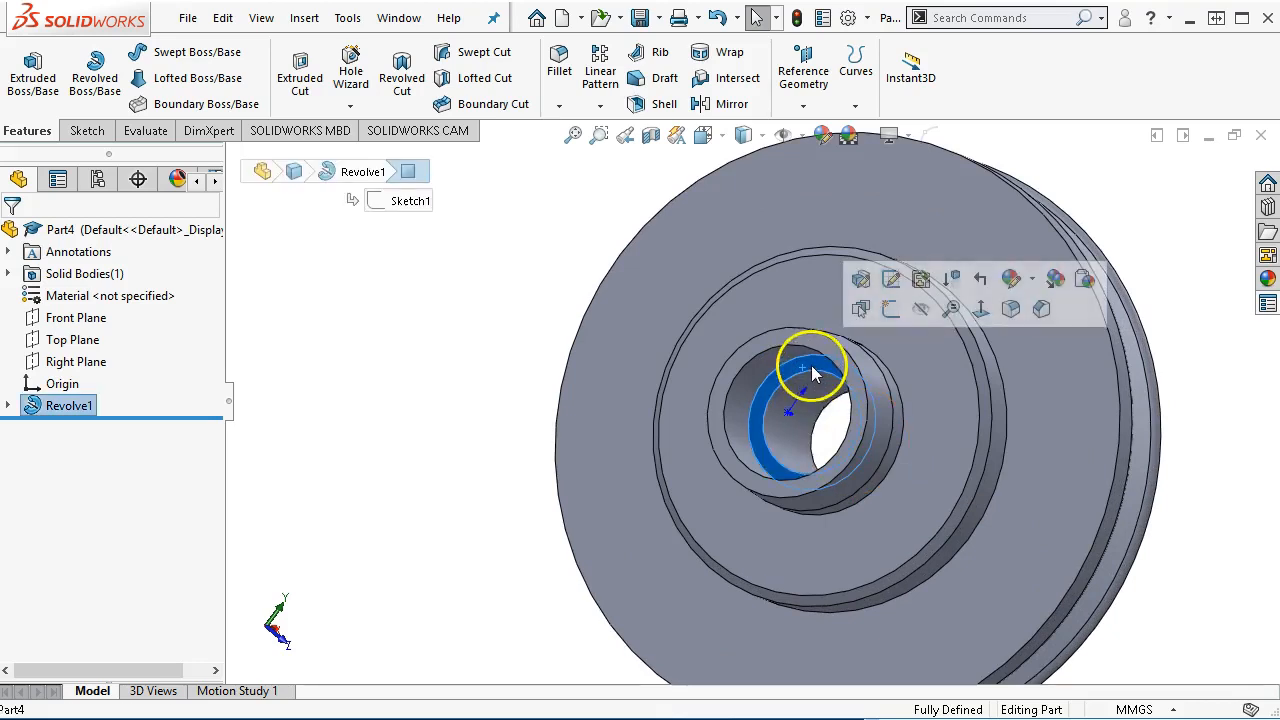
{"action": "mouse_move", "coordinate": [1210, 468]}
{"action": "middle_mouse_down"}
{"action": "mouse_move", "coordinate": [1134, 420]}
{"action": "mouse_move", "coordinate": [971, 406]}
{"action": "mouse_move", "coordinate": [1196, 485]}
{"action": "middle_mouse_up"}
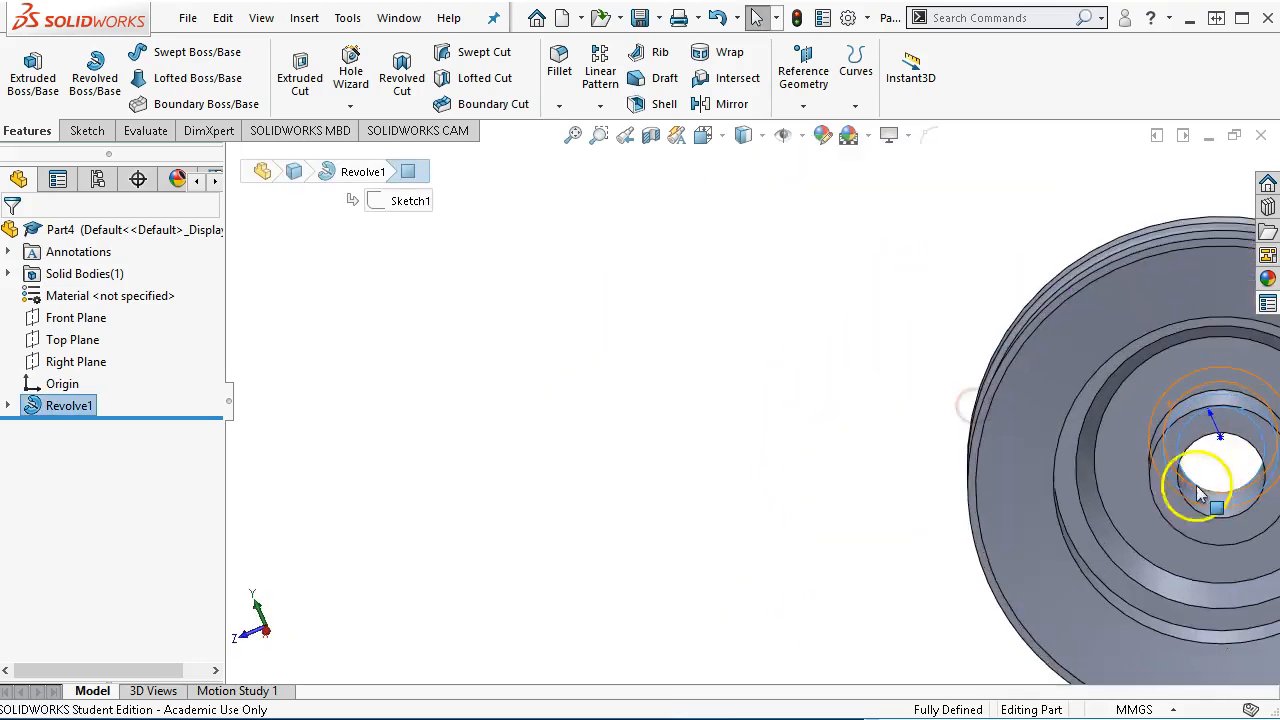
{"action": "left_click", "coordinate": [1164, 508]}
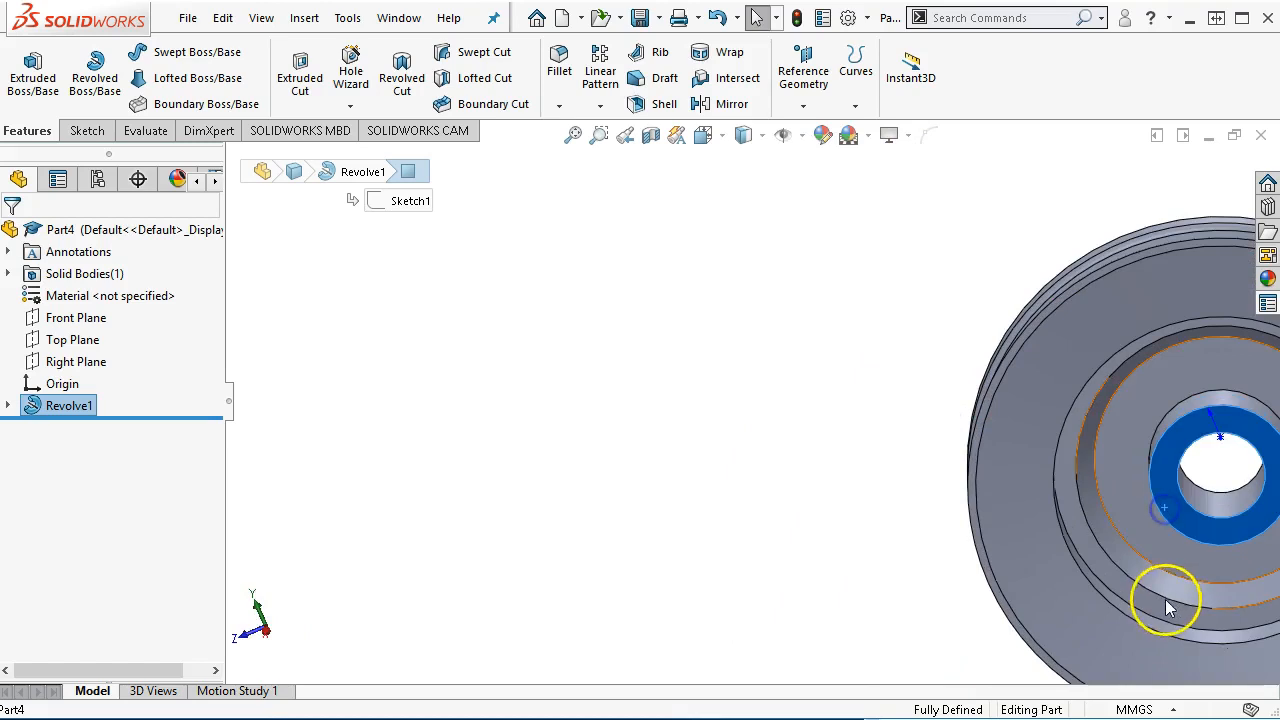
{"action": "key", "text": "ctrl+5"}
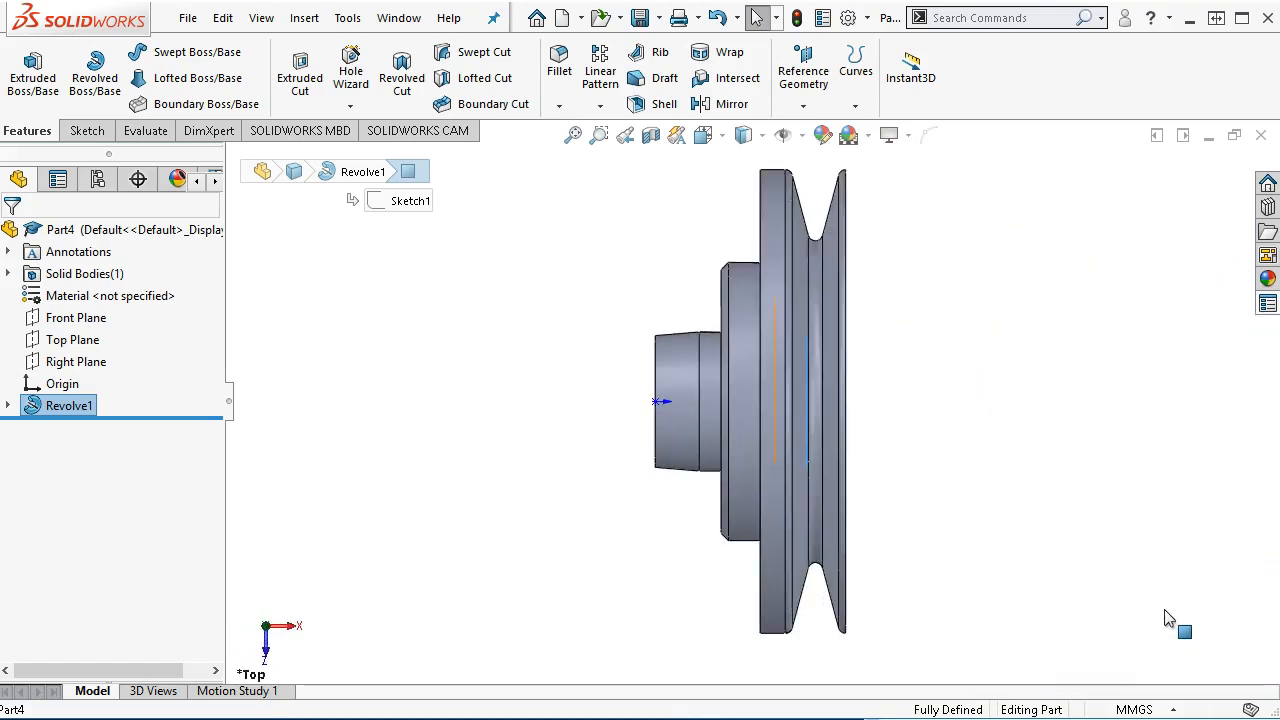
{"action": "key", "text": "ctrl+3"}
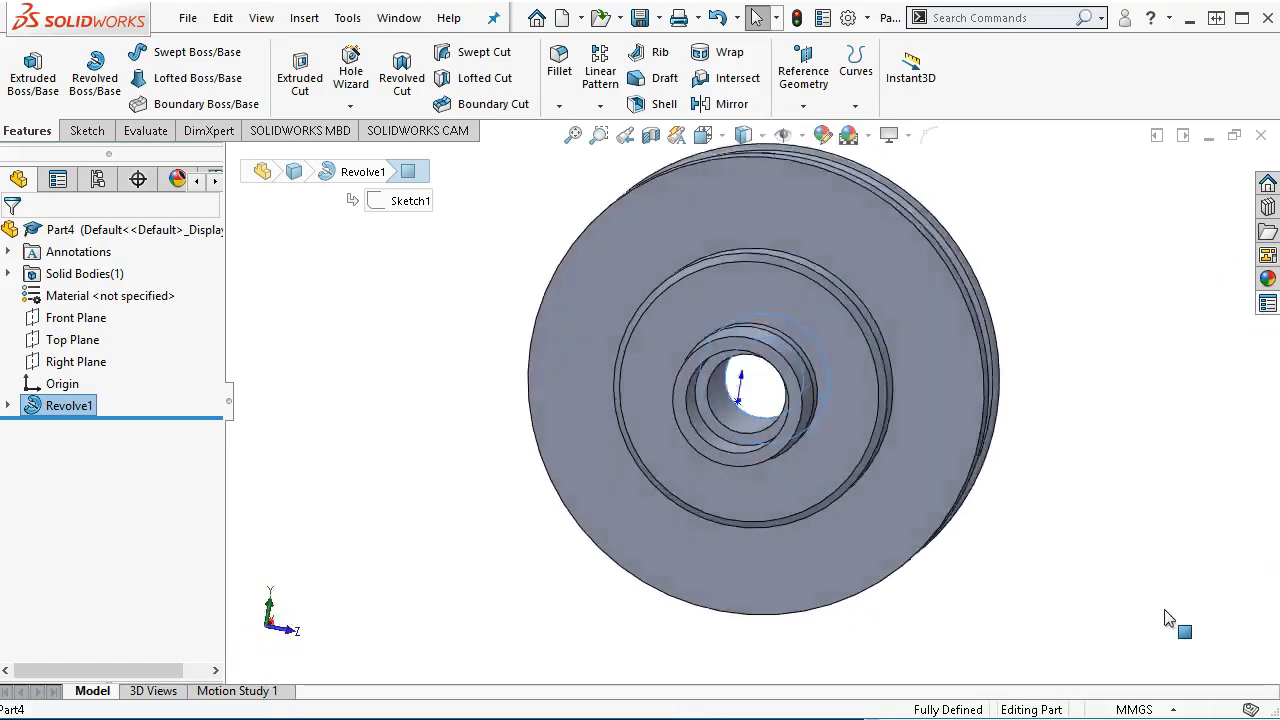
{"action": "key", "text": "ctrl+7"}
{"action": "key", "text": "ctrl+2"}
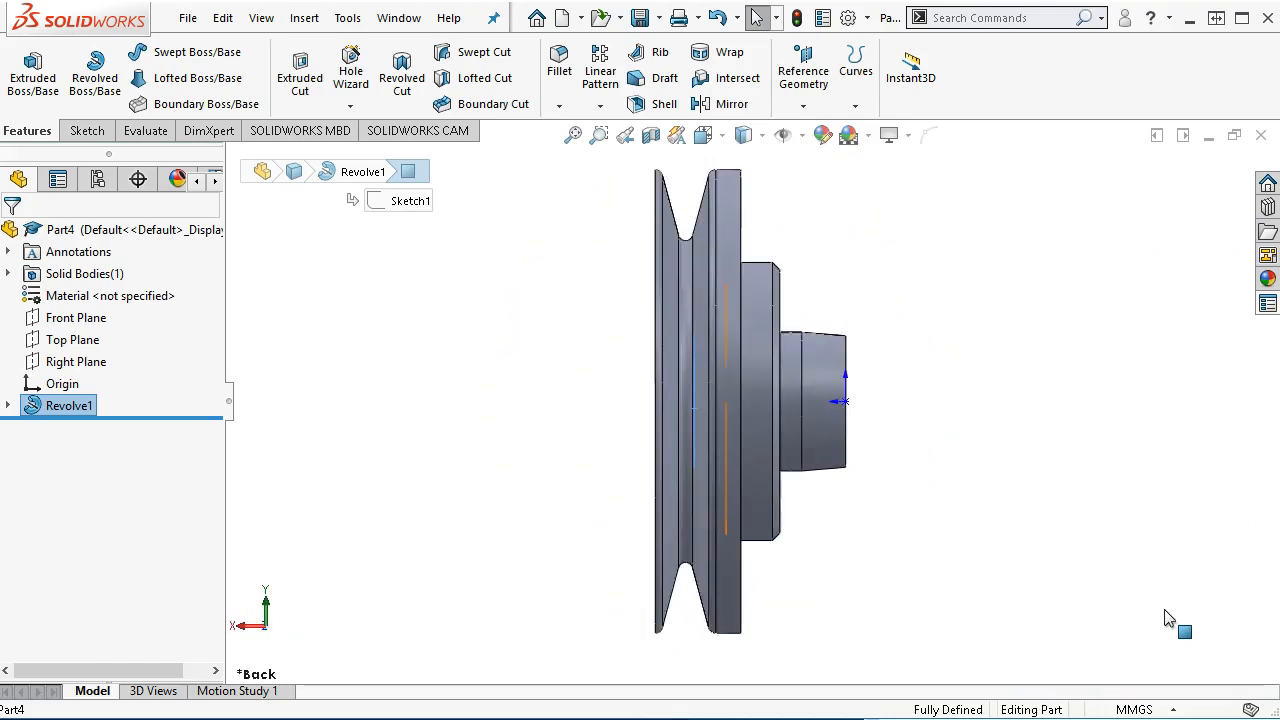
{"action": "key", "text": "ctrl+4"}
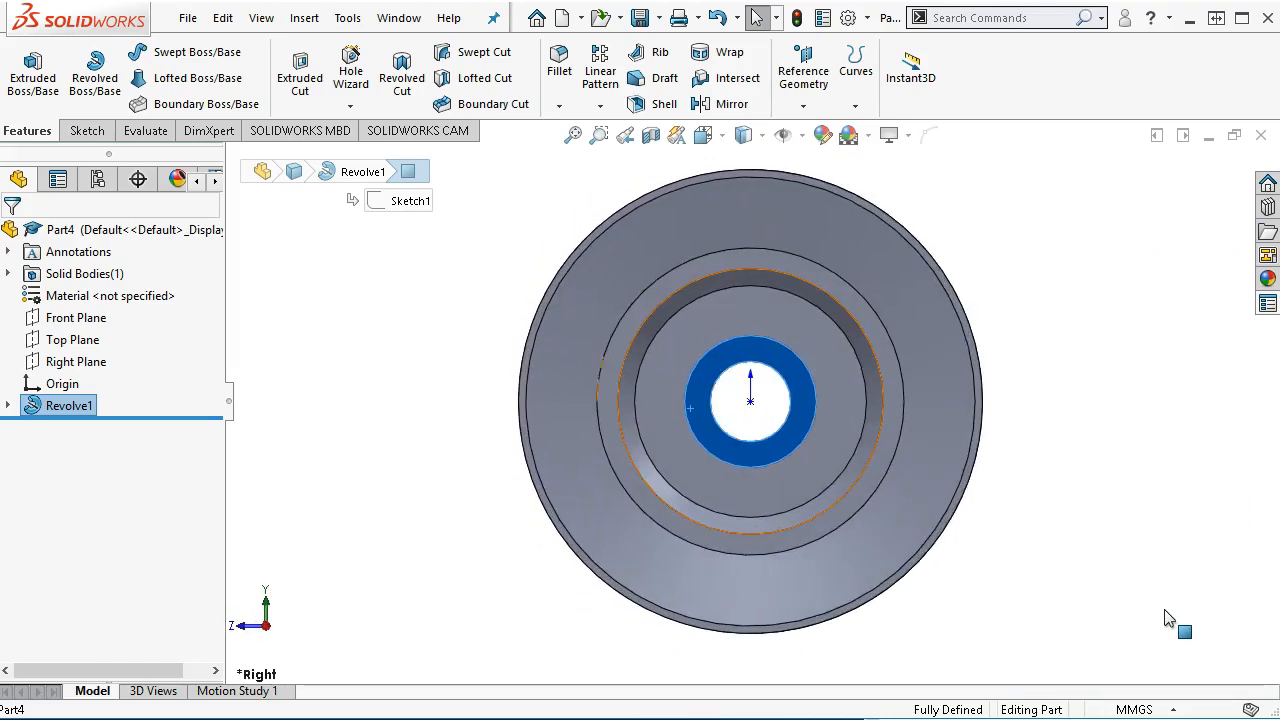
Step: Start a sketch on the annular hub face surrounding the central bore, seen in the right view
{"action": "scroll", "coordinate": [709, 384], "scroll_direction": "down", "scroll_amount": 5}
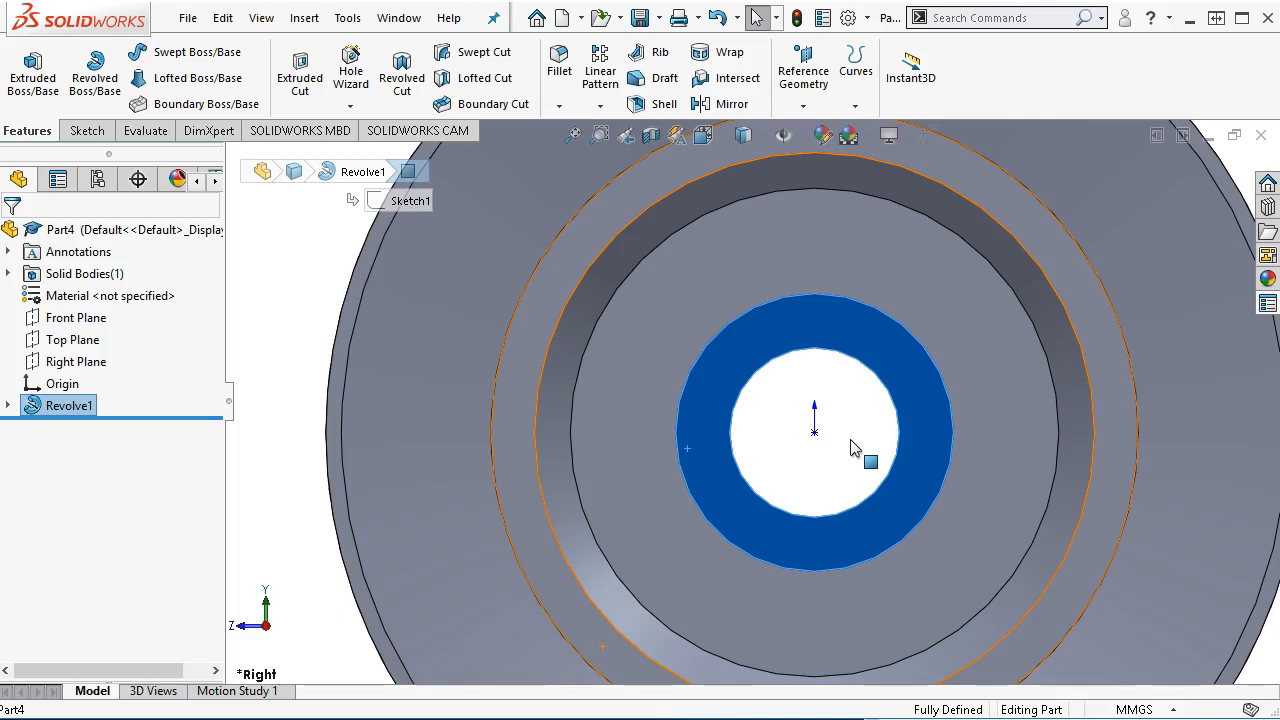
{"action": "mouse_move", "coordinate": [853, 447]}
{"action": "left_mouse_down"}
{"action": "mouse_move", "coordinate": [811, 409]}
{"action": "mouse_move", "coordinate": [760, 417]}
{"action": "mouse_move", "coordinate": [817, 366]}
{"action": "mouse_move", "coordinate": [810, 344]}
{"action": "left_mouse_up"}
{"action": "right_click", "coordinate": [810, 343]}
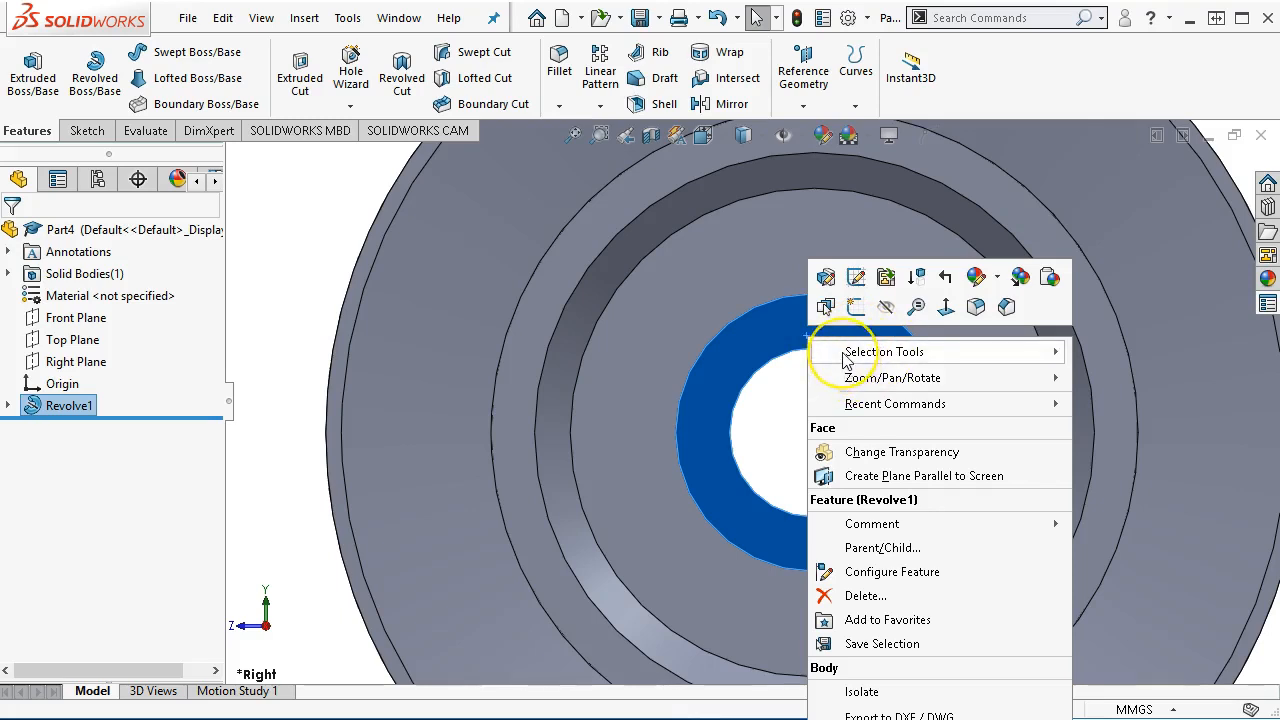
{"action": "mouse_move", "coordinate": [843, 360]}
{"action": "left_click", "coordinate": [855, 311]}
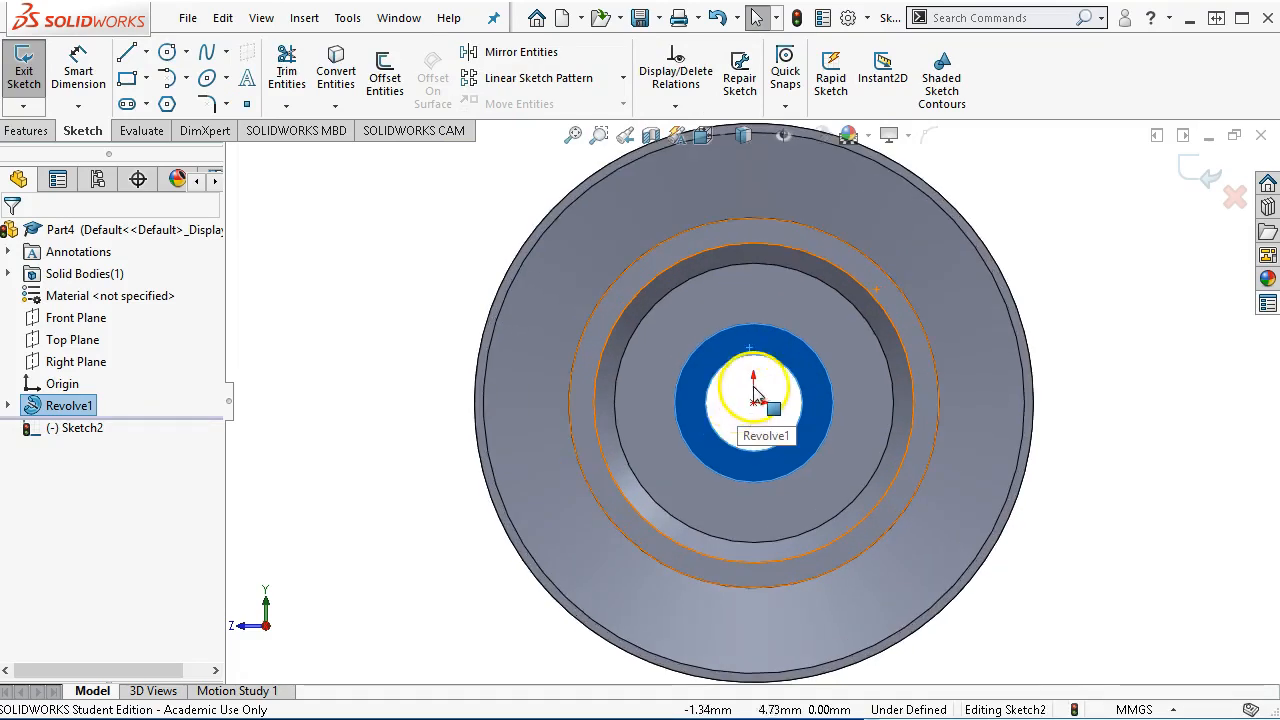
Step: Sketch a corner rectangle about 8.7 mm wide and 6.8 mm high across the upper edge of the bore
{"action": "scroll", "coordinate": [748, 395], "scroll_direction": "down", "scroll_amount": 5}
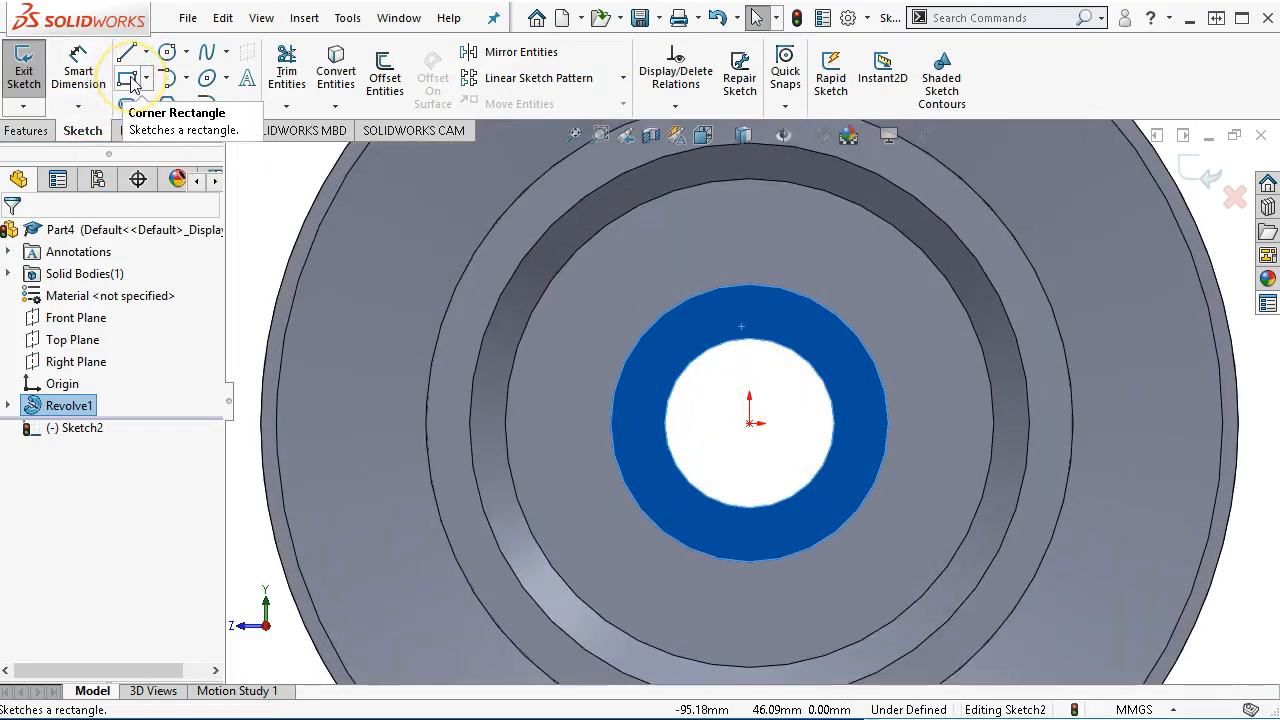
{"action": "left_click", "coordinate": [128, 79]}
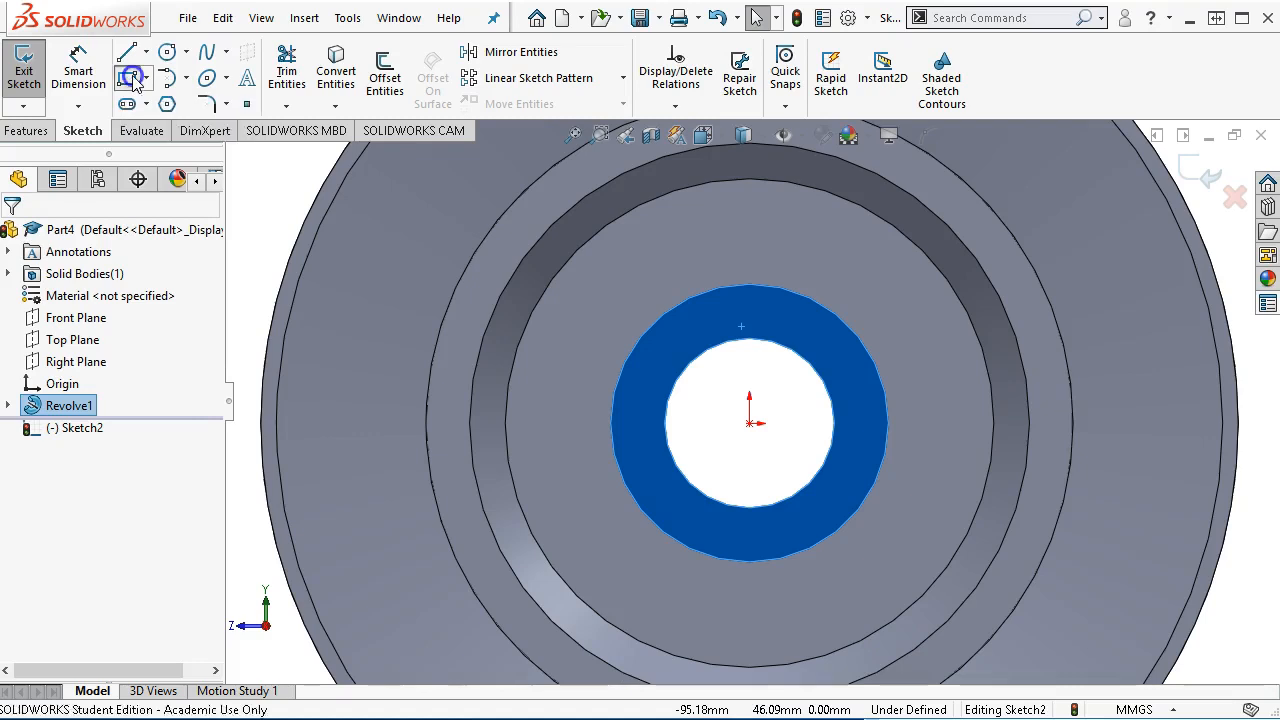
{"action": "left_click", "coordinate": [779, 325]}
{"action": "right_click", "coordinate": [783, 391]}
{"action": "left_click", "coordinate": [810, 405]}
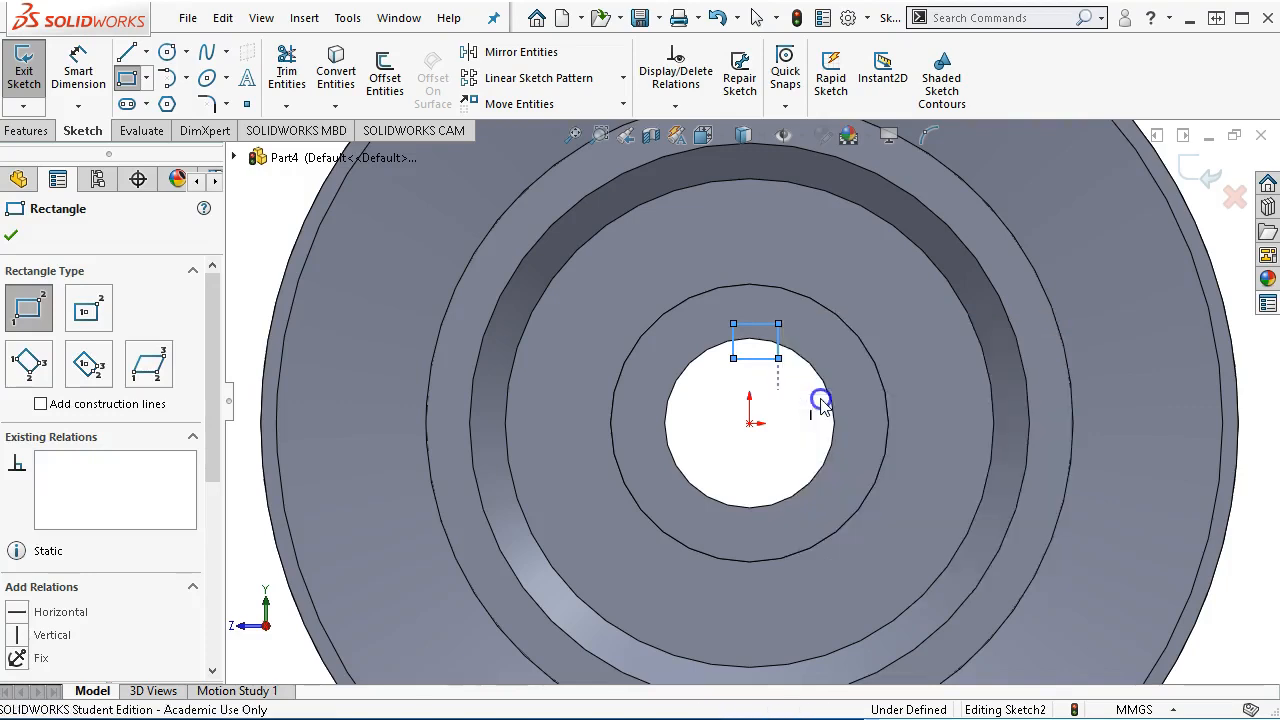
Step: Add a vertical relation between the midpoint of the rectangle's lower line and the origin
{"action": "scroll", "coordinate": [805, 395], "scroll_direction": "down", "scroll_amount": 4}
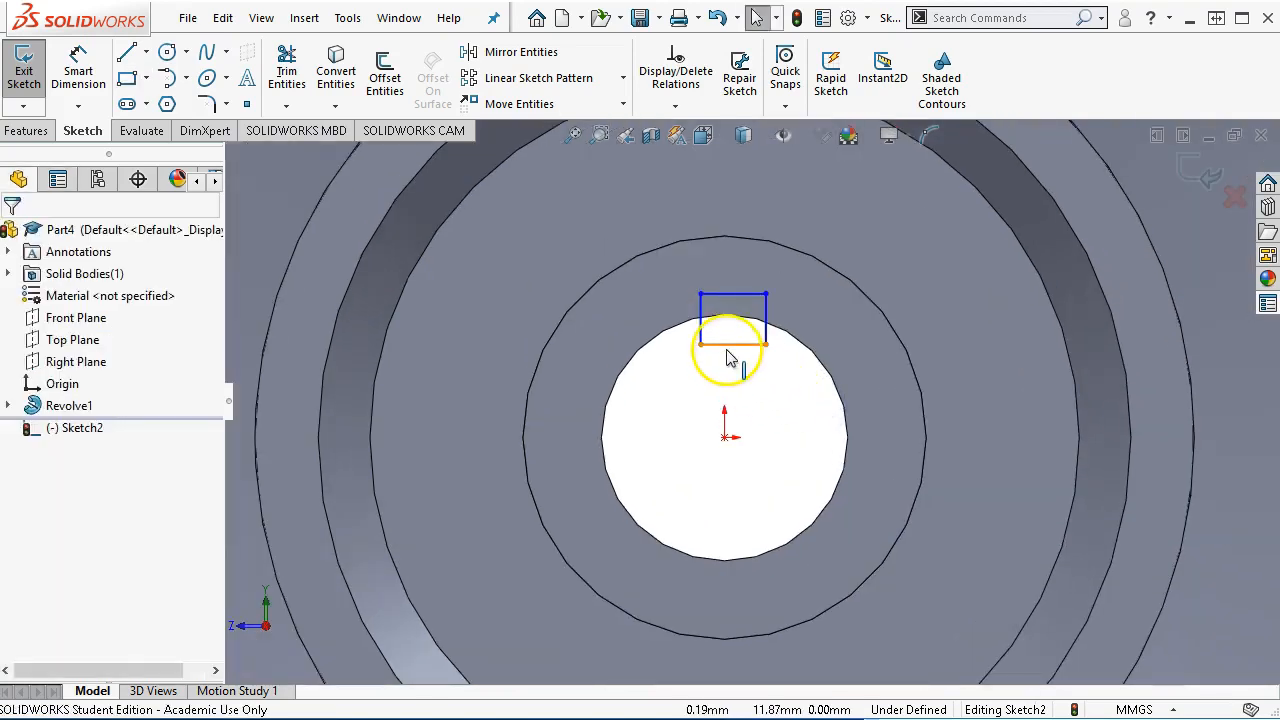
{"action": "left_click", "coordinate": [729, 350]}
{"action": "right_click", "coordinate": [727, 352]}
{"action": "left_click", "coordinate": [772, 383]}
{"action": "left_click", "coordinate": [725, 437], "text": "ctrl"}
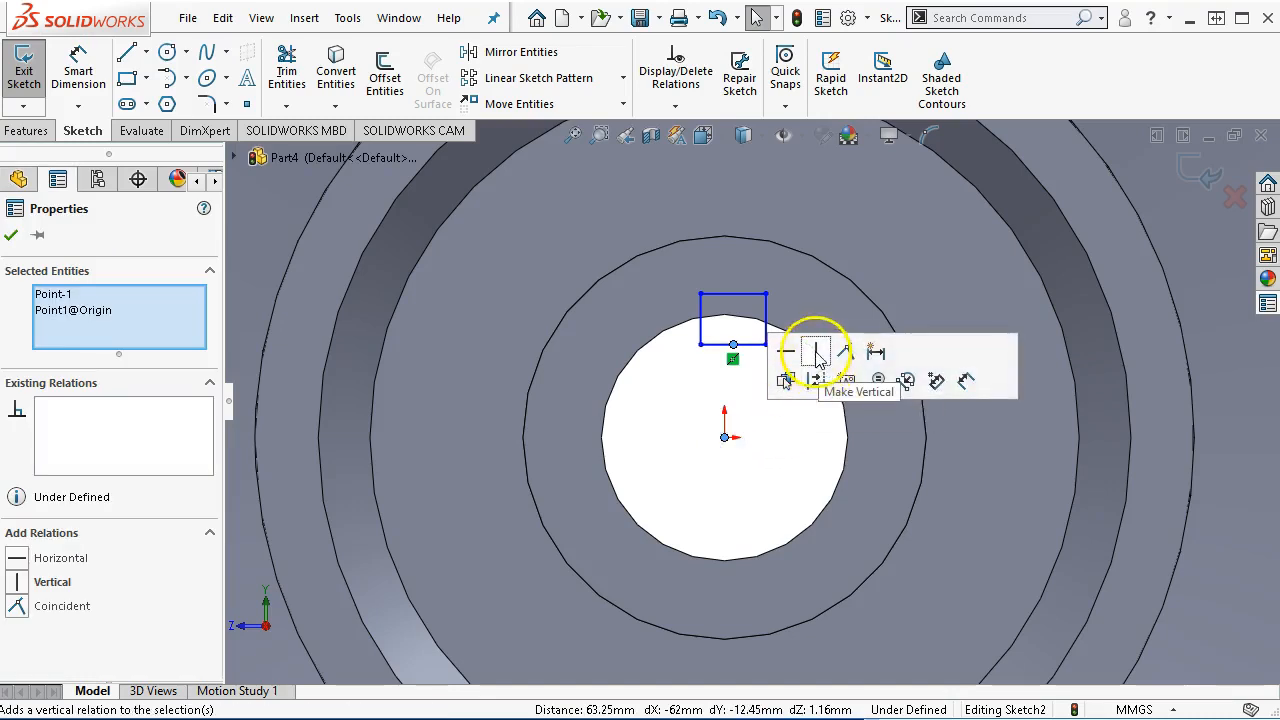
{"action": "left_click", "coordinate": [816, 352]}
Step: Make the rectangle's left and lower lines equal in length
{"action": "left_click", "coordinate": [700, 325]}
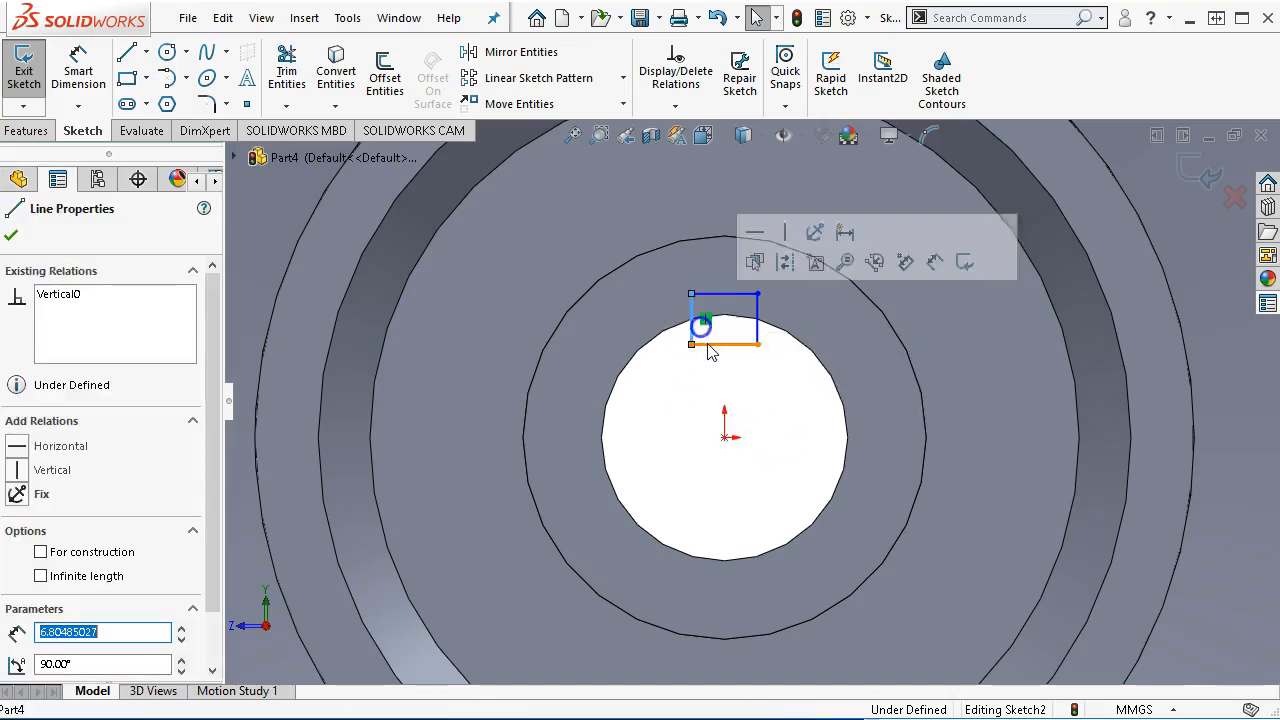
{"action": "left_click", "coordinate": [708, 346], "text": "ctrl"}
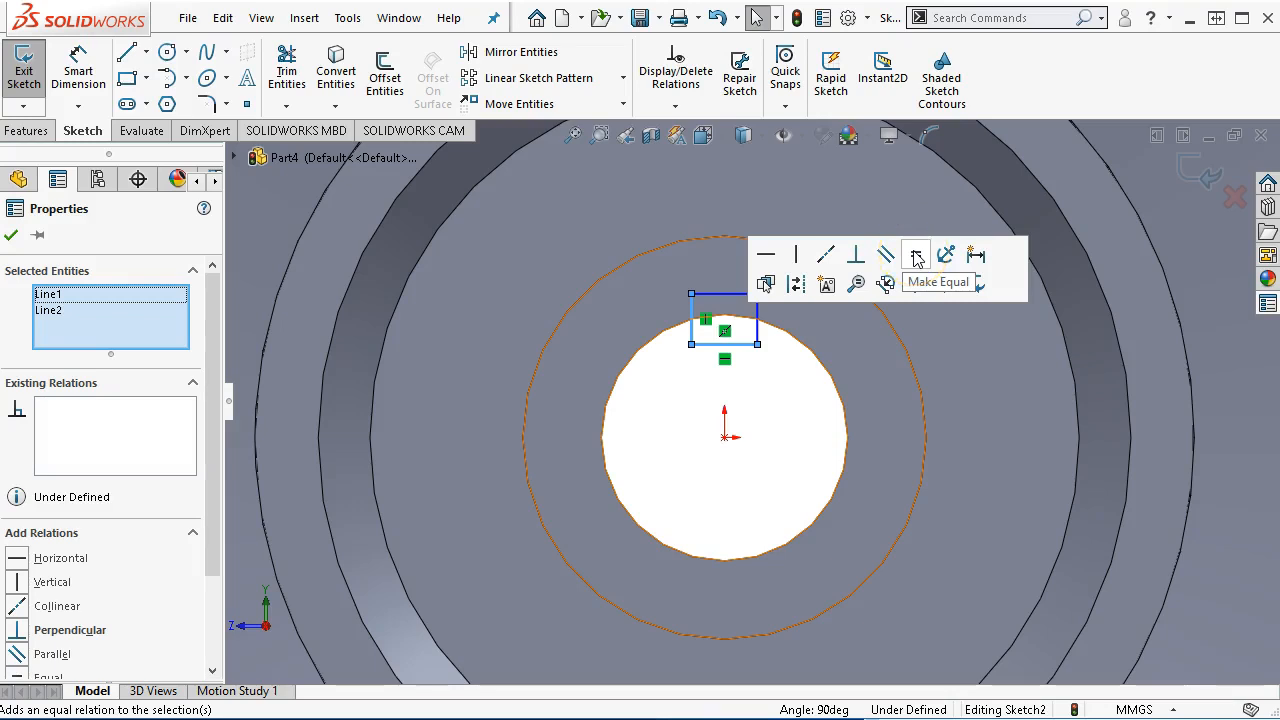
{"action": "left_click", "coordinate": [917, 258]}
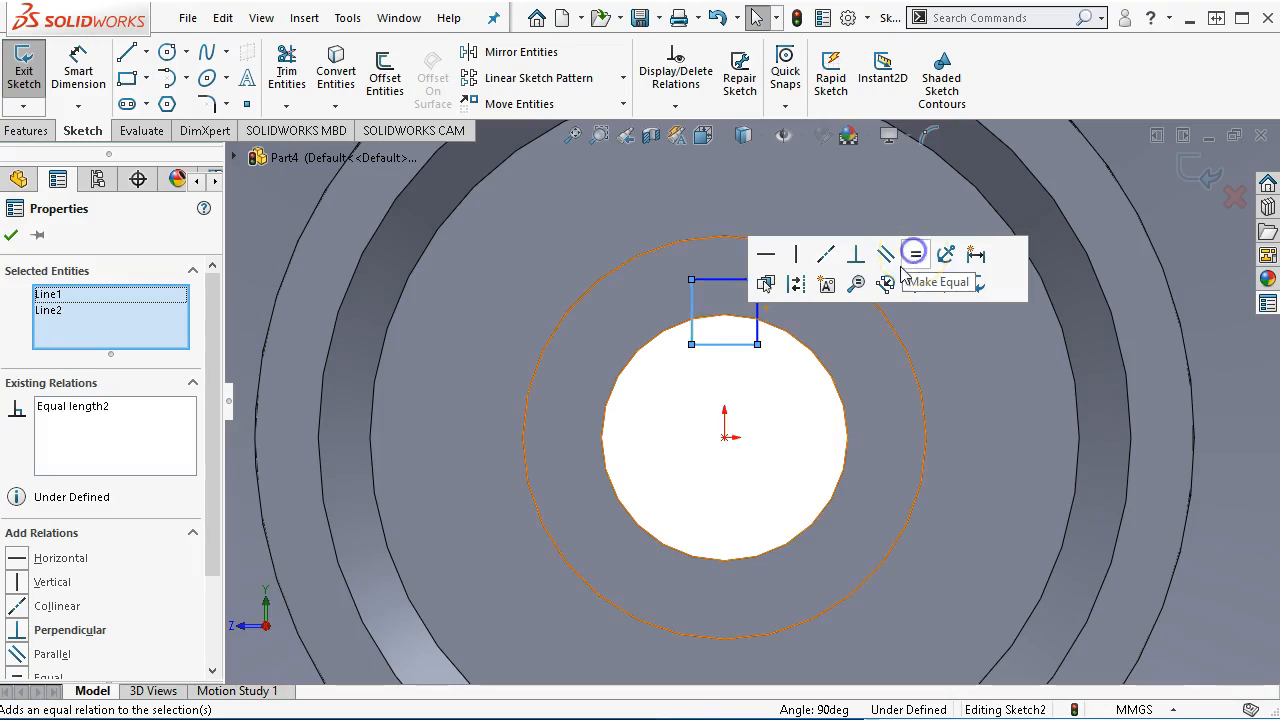
Step: Dimension the rectangle's upper line to 10 mm and leave the Smart Dimension command
{"action": "right_click", "coordinate": [756, 393]}
{"action": "left_click", "coordinate": [955, 365]}
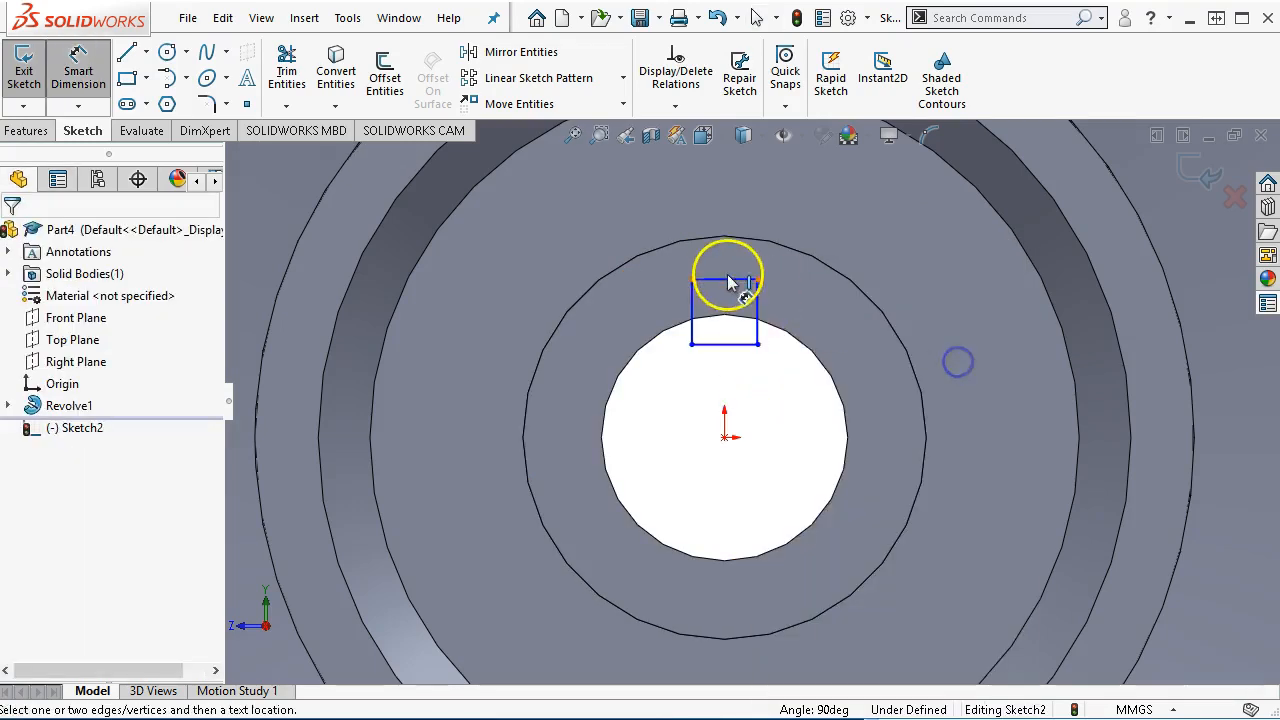
{"action": "left_click", "coordinate": [718, 281]}
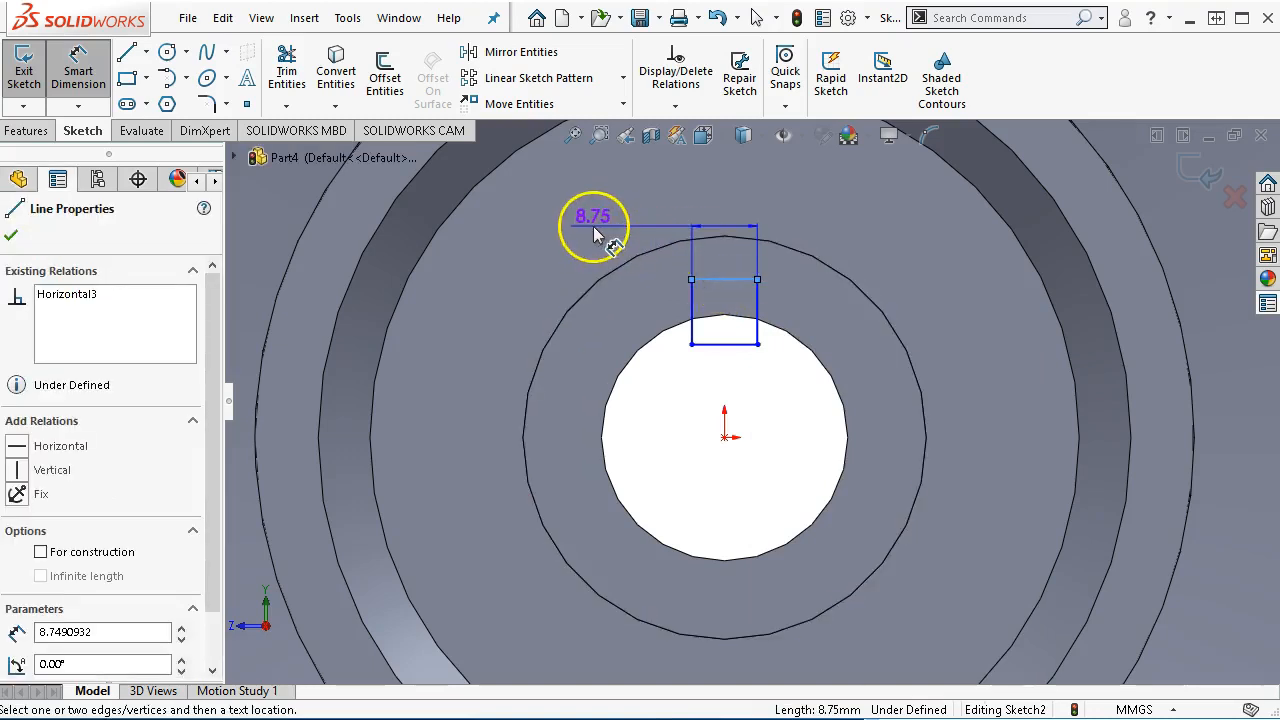
{"action": "left_click", "coordinate": [593, 225]}
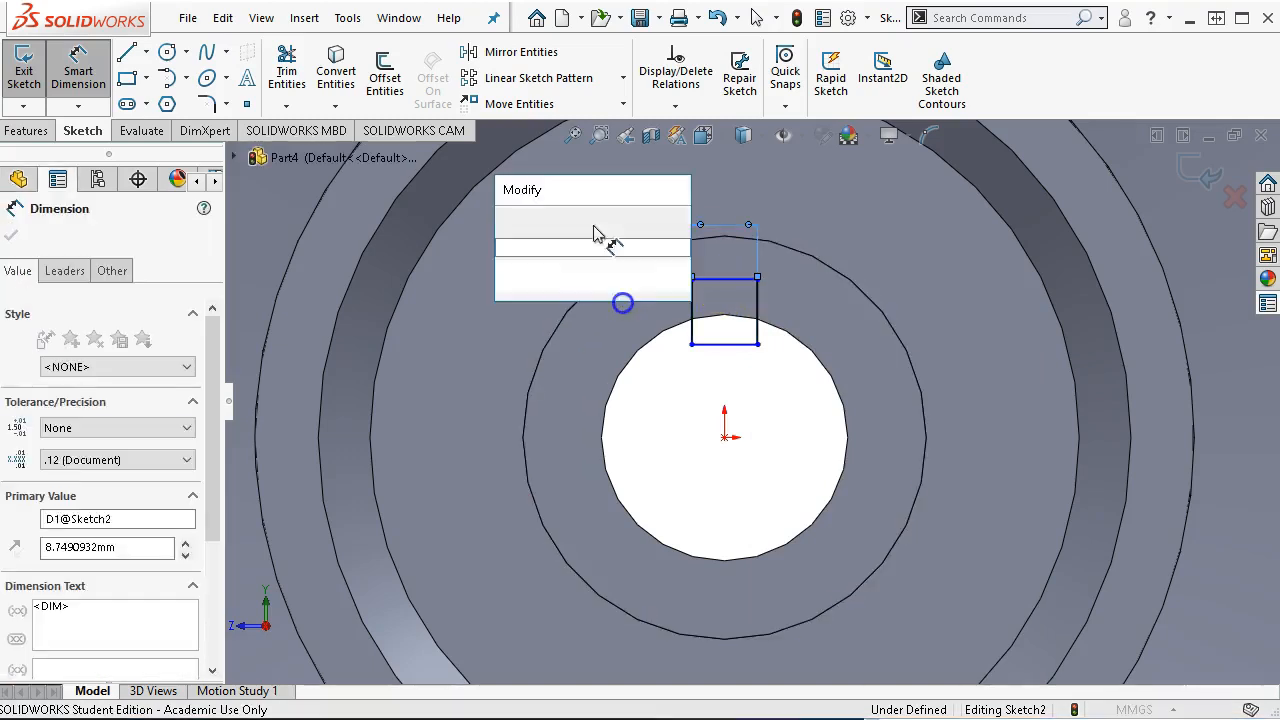
{"action": "type", "text": "1"}
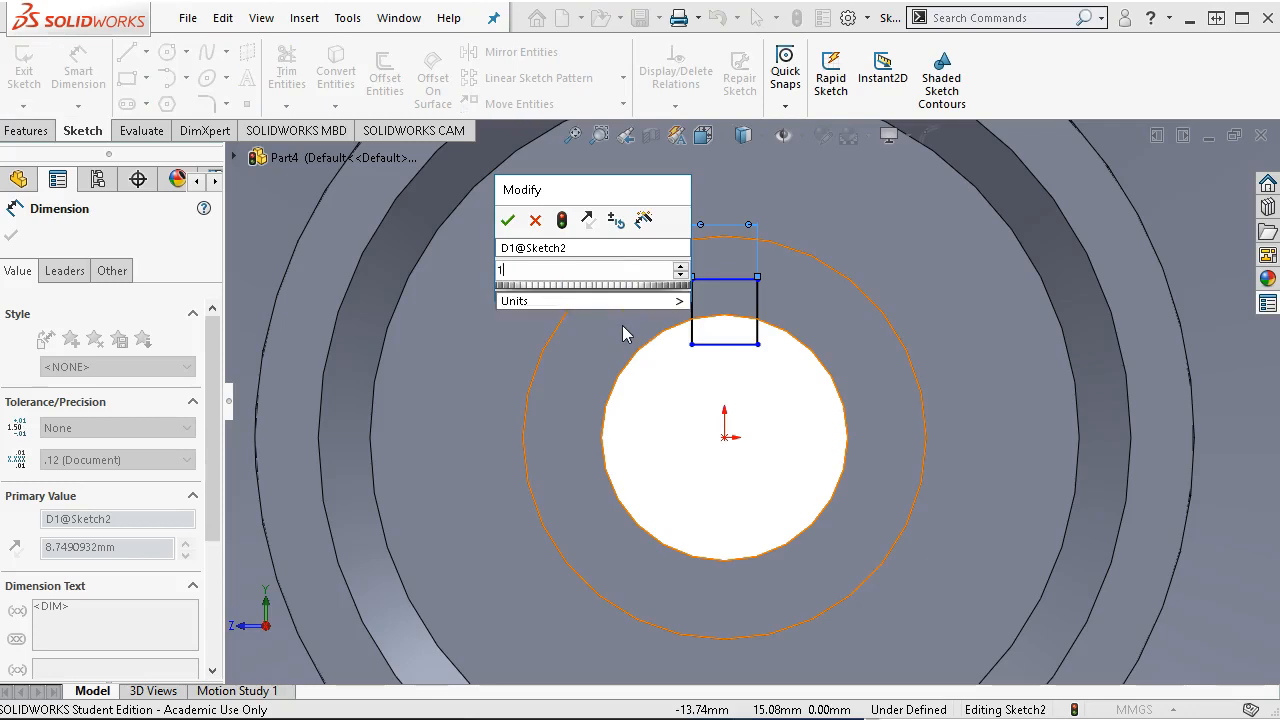
{"action": "type", "text": "0"}
{"action": "key", "text": "Return"}
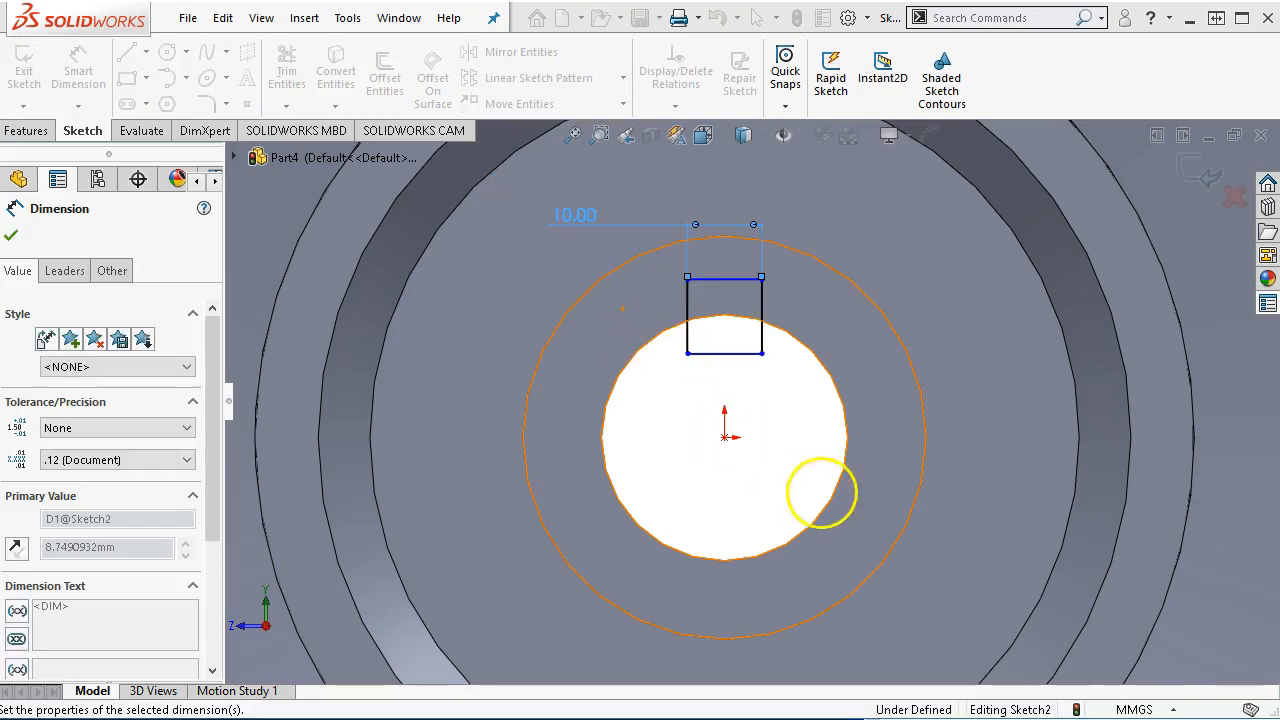
{"action": "right_click", "coordinate": [730, 423]}
{"action": "left_click", "coordinate": [780, 486]}
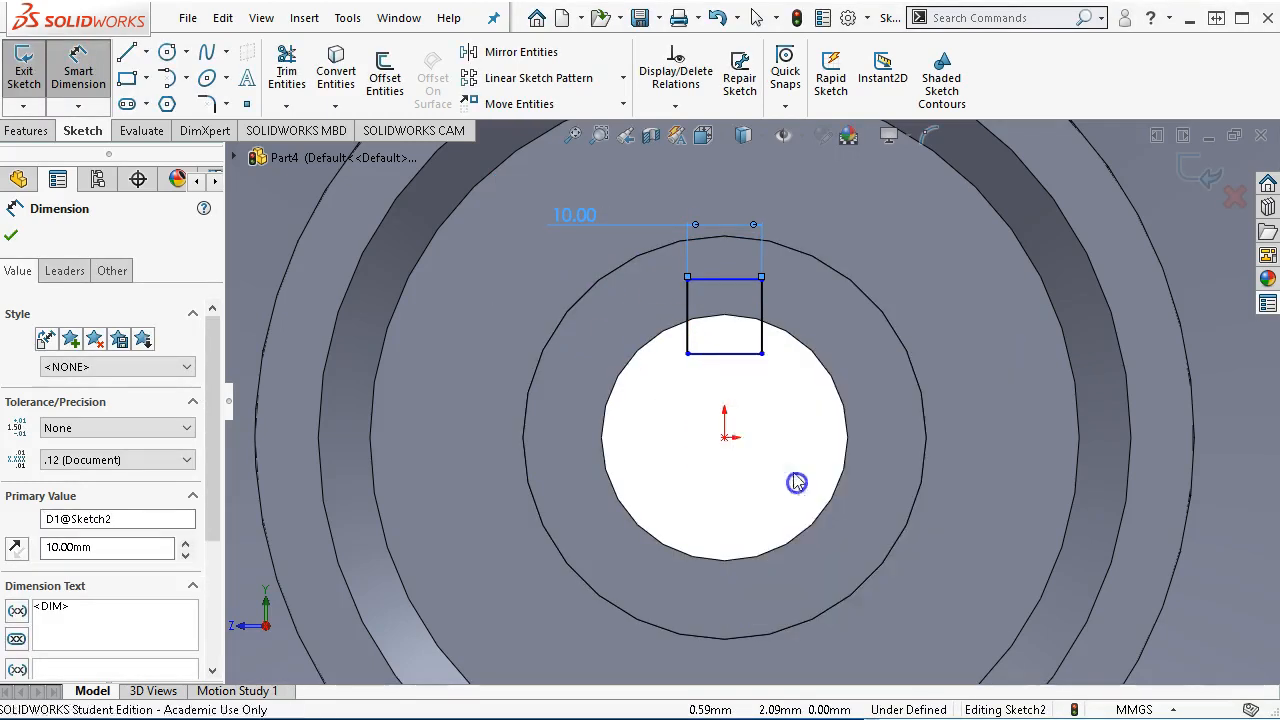
Step: Make the midpoint of the square's left line coincident with the circular edge of the bore
{"action": "right_click", "coordinate": [687, 333]}
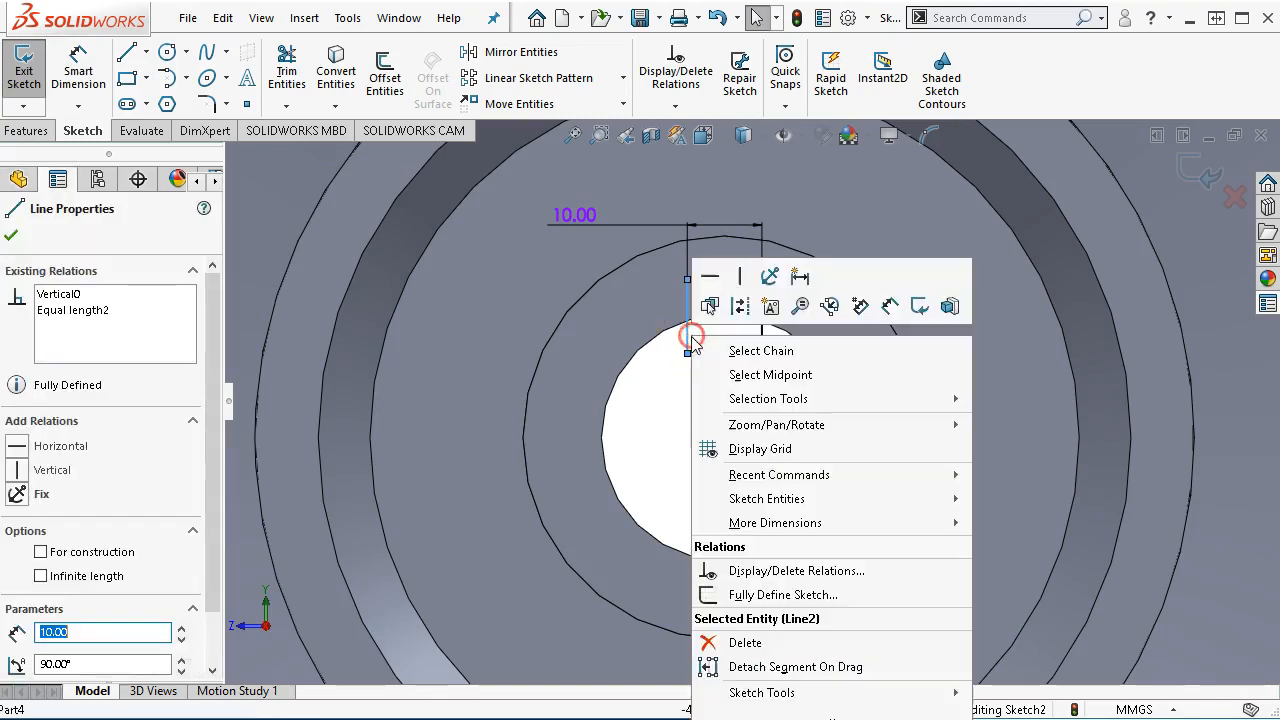
{"action": "left_click", "coordinate": [740, 374]}
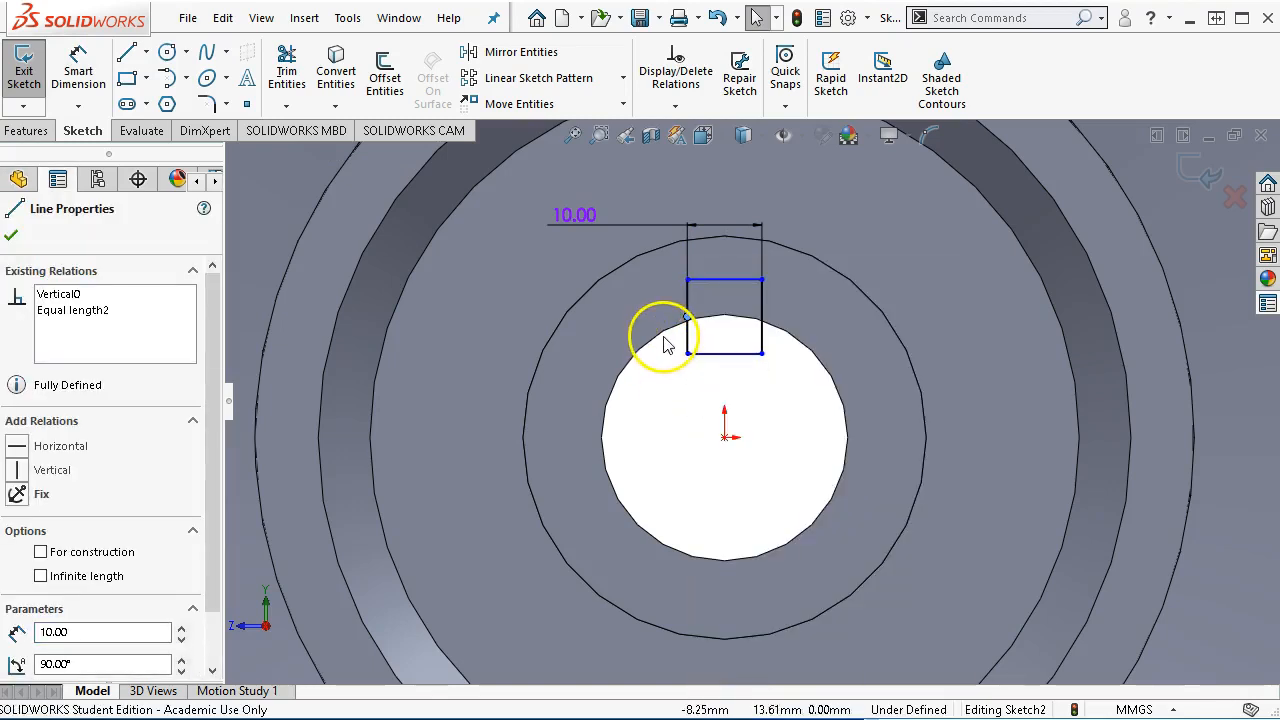
{"action": "left_click", "coordinate": [665, 340], "text": "ctrl"}
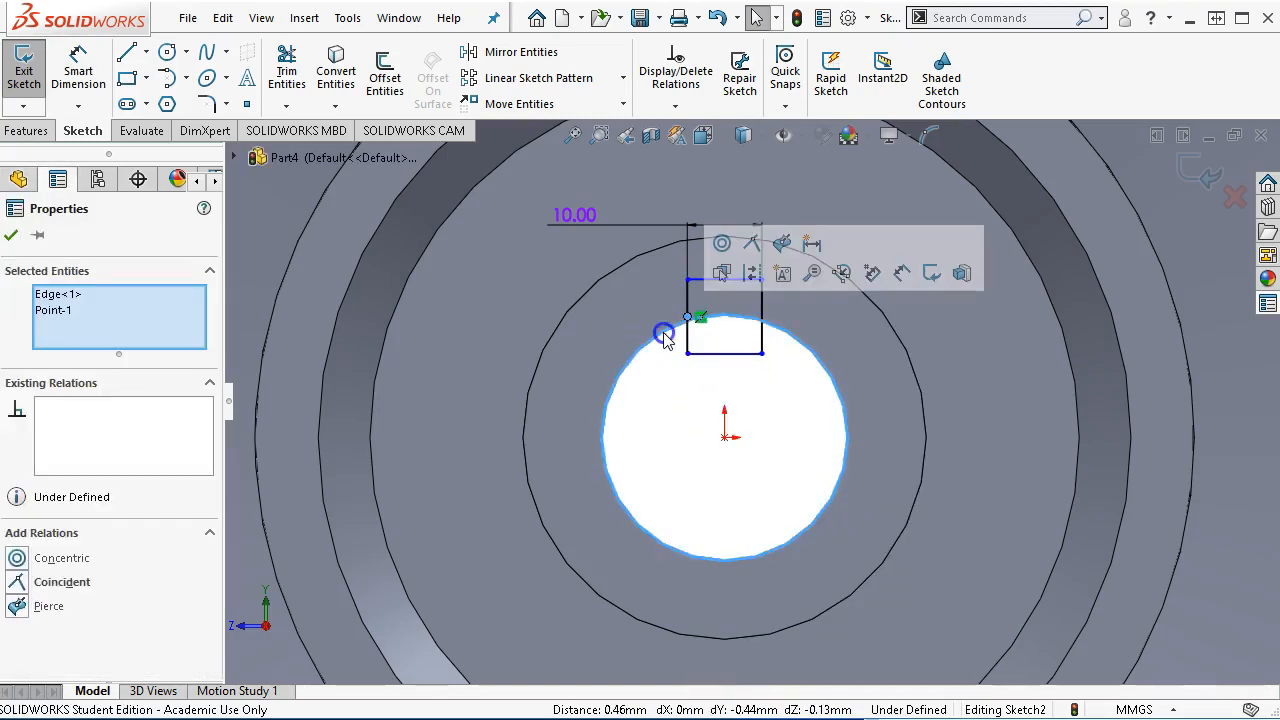
{"action": "left_click", "coordinate": [753, 245]}
{"action": "left_click", "coordinate": [746, 438]}
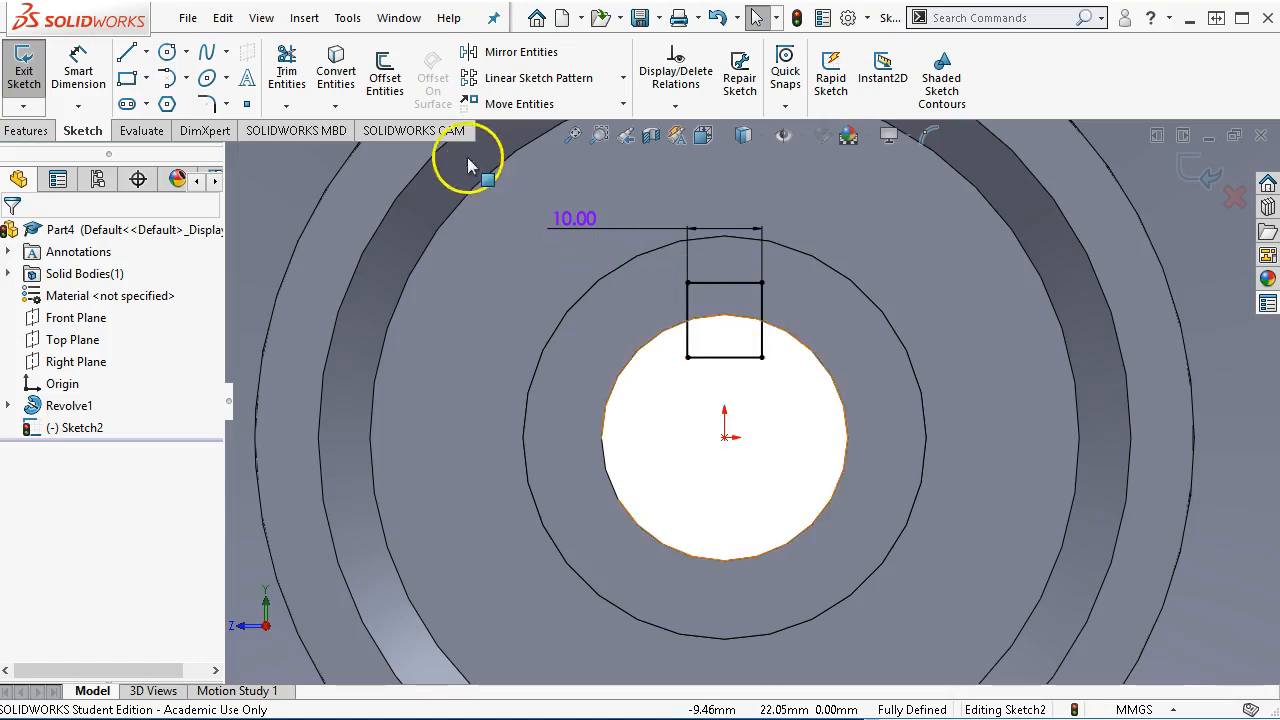
Step: Circularly pattern the square's four lines about the origin with 3 instances and a dimensioned angular spacing of 120°
{"action": "scroll", "coordinate": [572, 106], "scroll_direction": "down", "scroll_amount": 1}
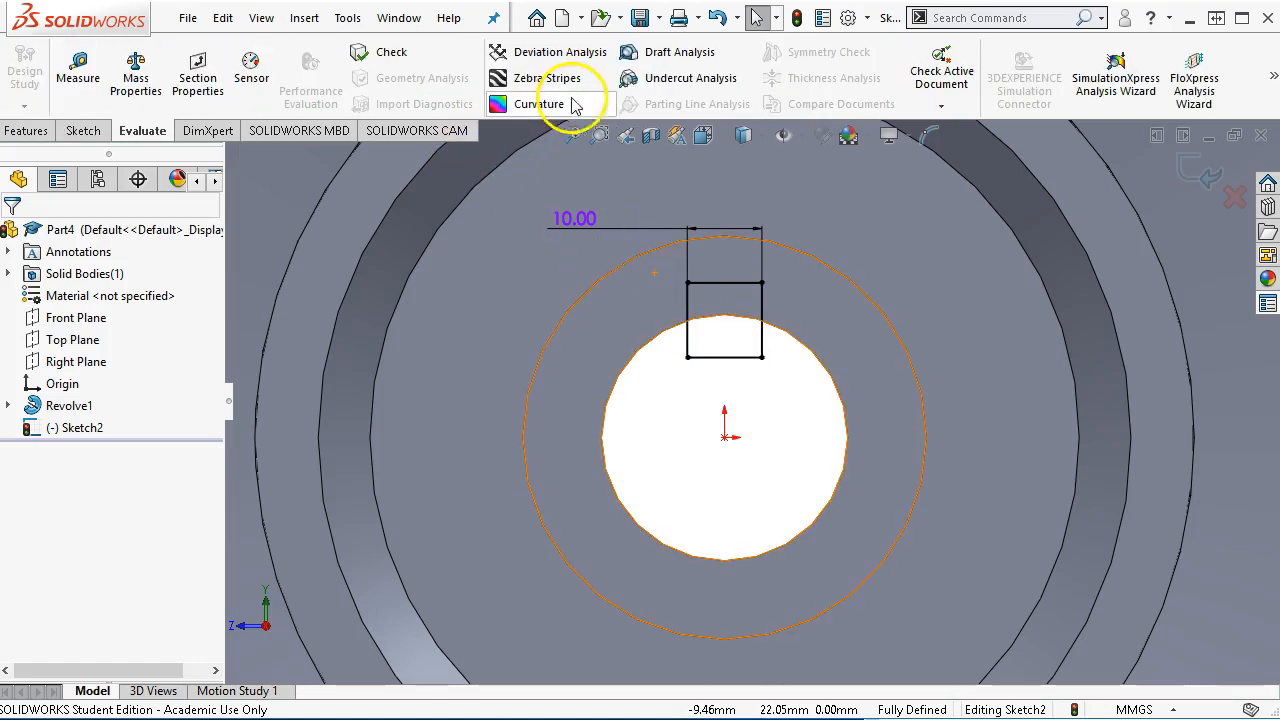
{"action": "right_click", "coordinate": [707, 357]}
{"action": "left_click", "coordinate": [752, 376]}
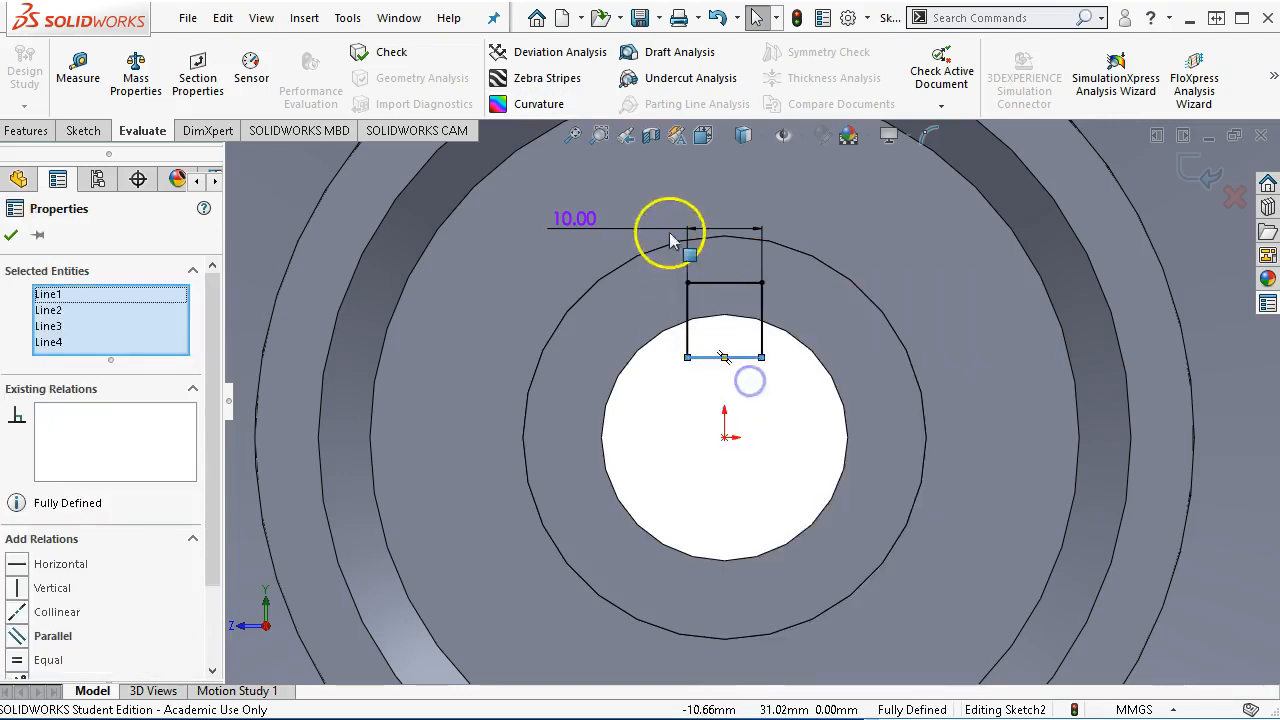
{"action": "left_click", "coordinate": [86, 131]}
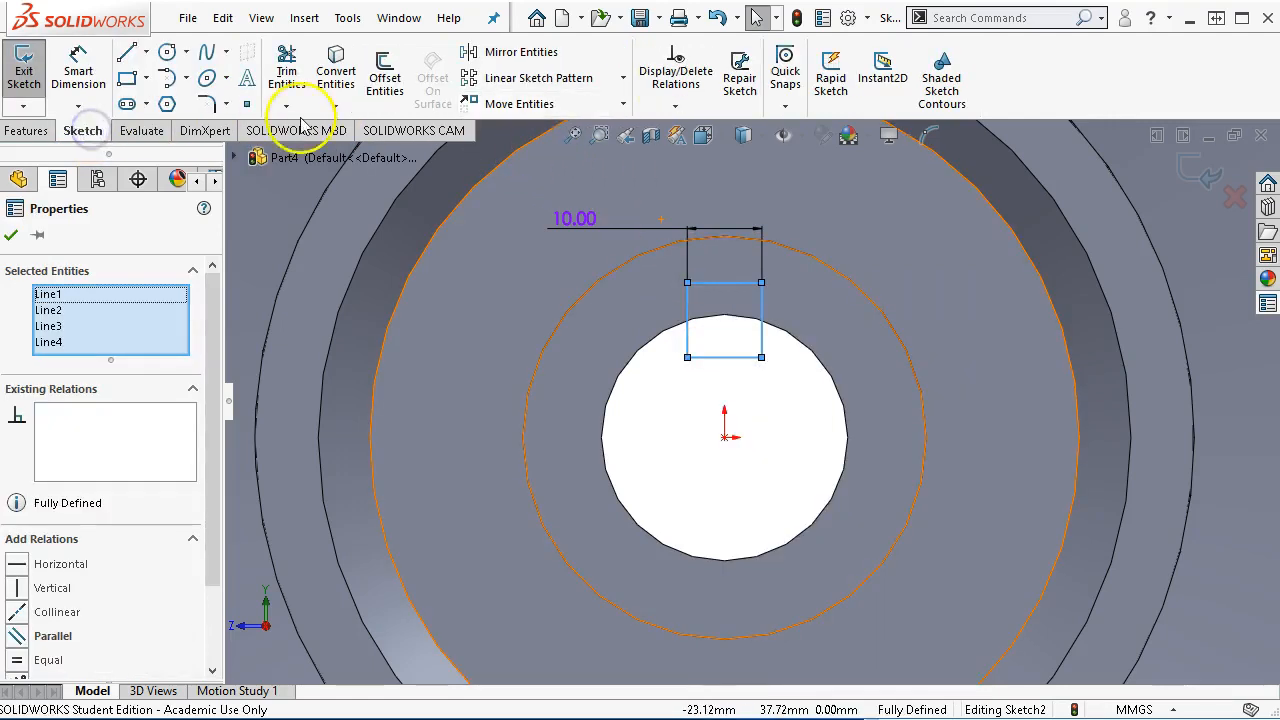
{"action": "left_click", "coordinate": [624, 78]}
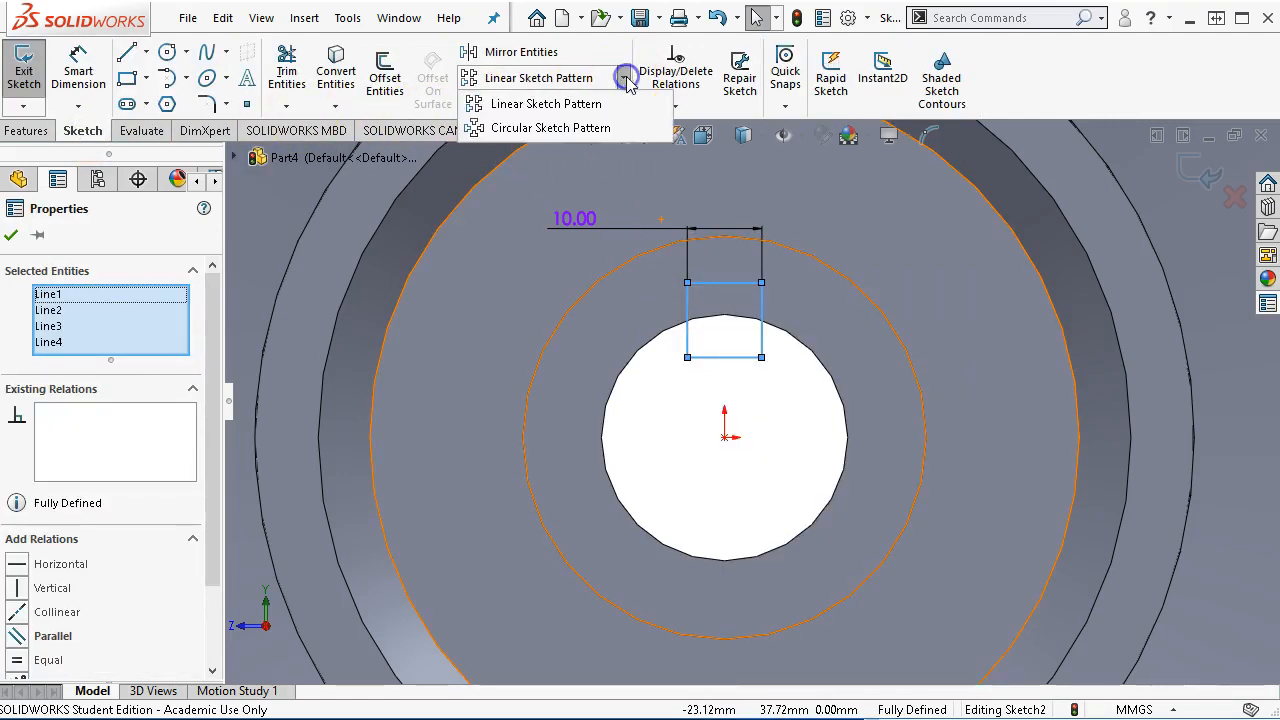
{"action": "left_click", "coordinate": [588, 130]}
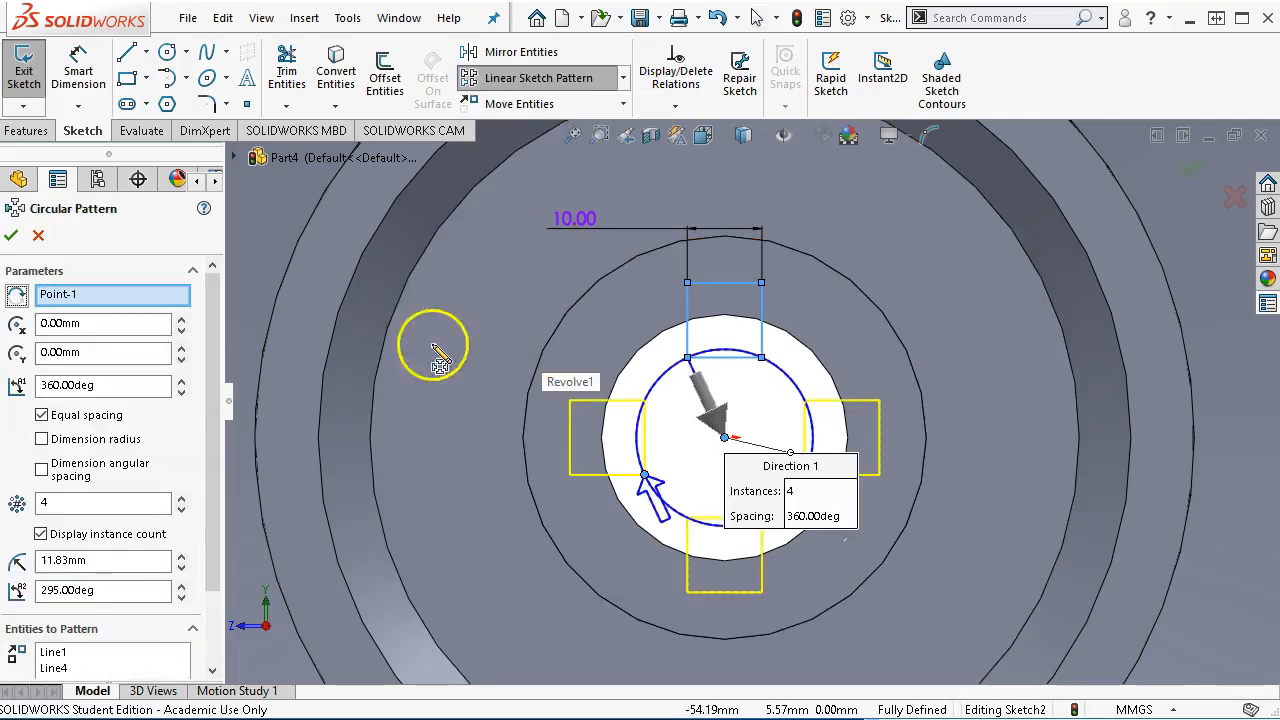
{"action": "left_click", "coordinate": [61, 504]}
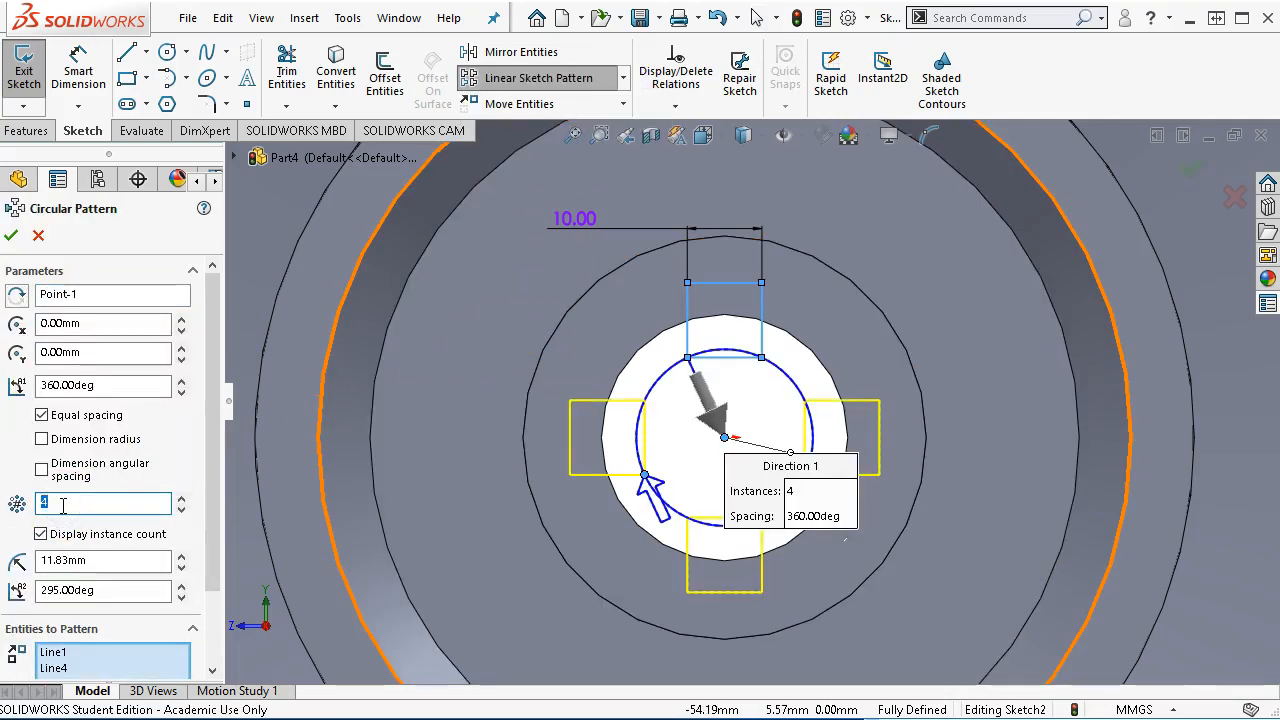
{"action": "key", "text": "Tab"}
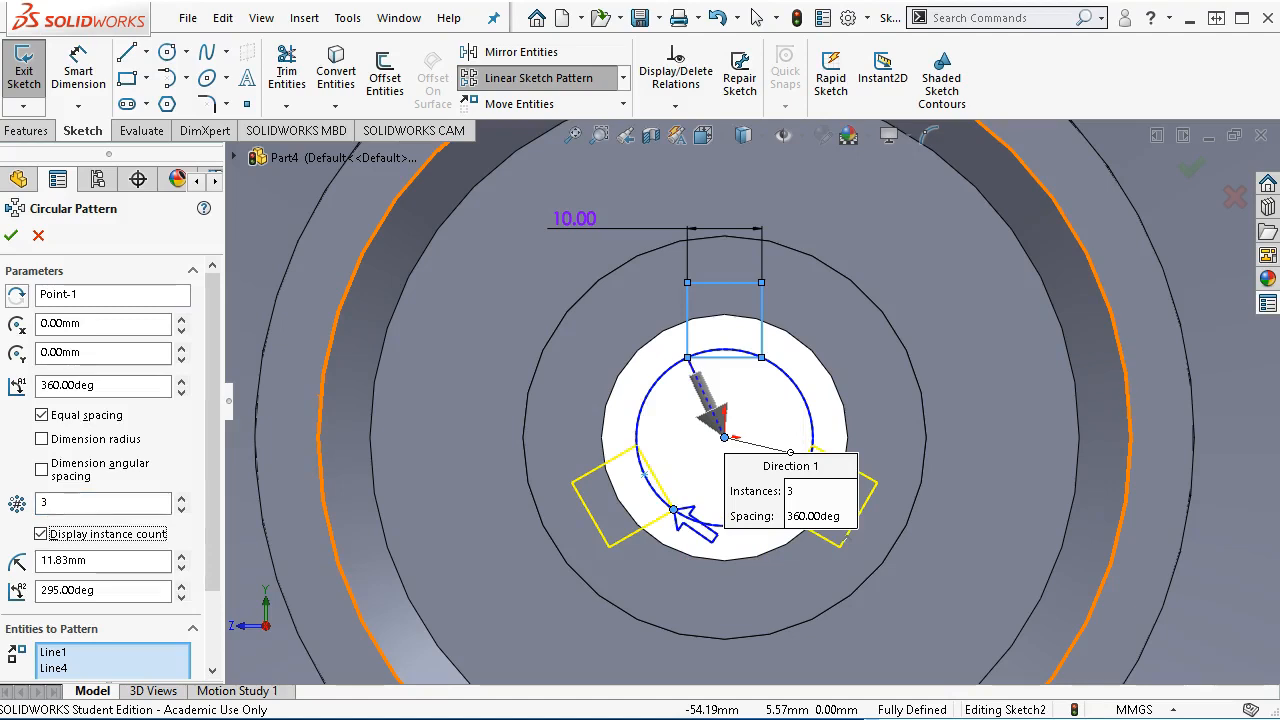
{"action": "left_click", "coordinate": [41, 469]}
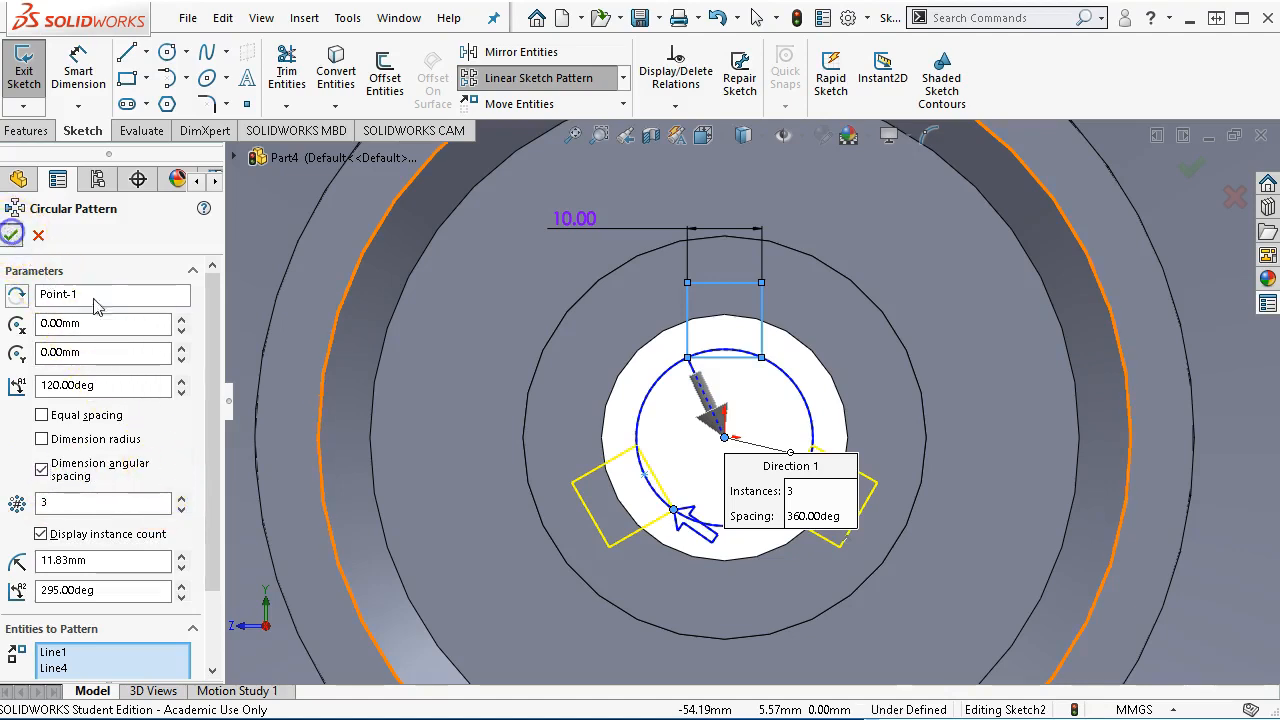
{"action": "left_click", "coordinate": [11, 235]}
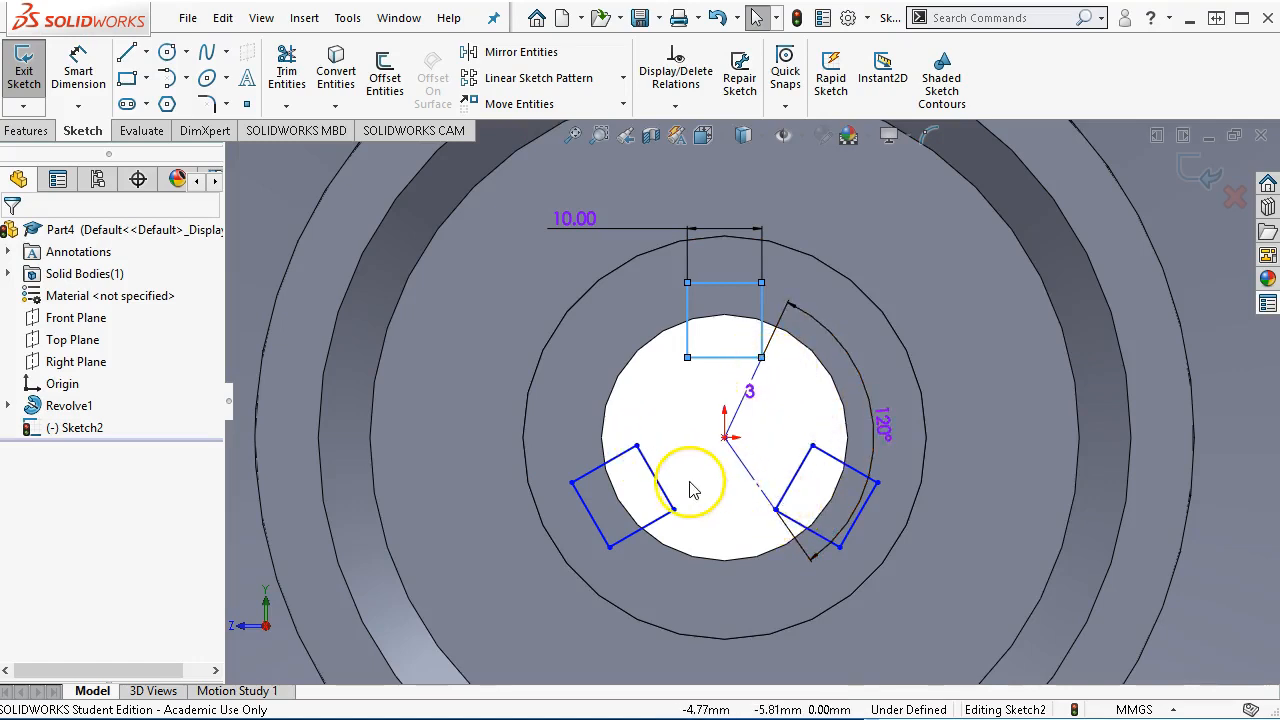
Step: Move the circular pattern's loose centre point off the origin and drop it back on, attaching it to the origin
{"action": "left_click_drag", "start_coordinate": [726, 448], "coordinate": [710, 475]}
{"action": "left_click", "coordinate": [677, 437]}
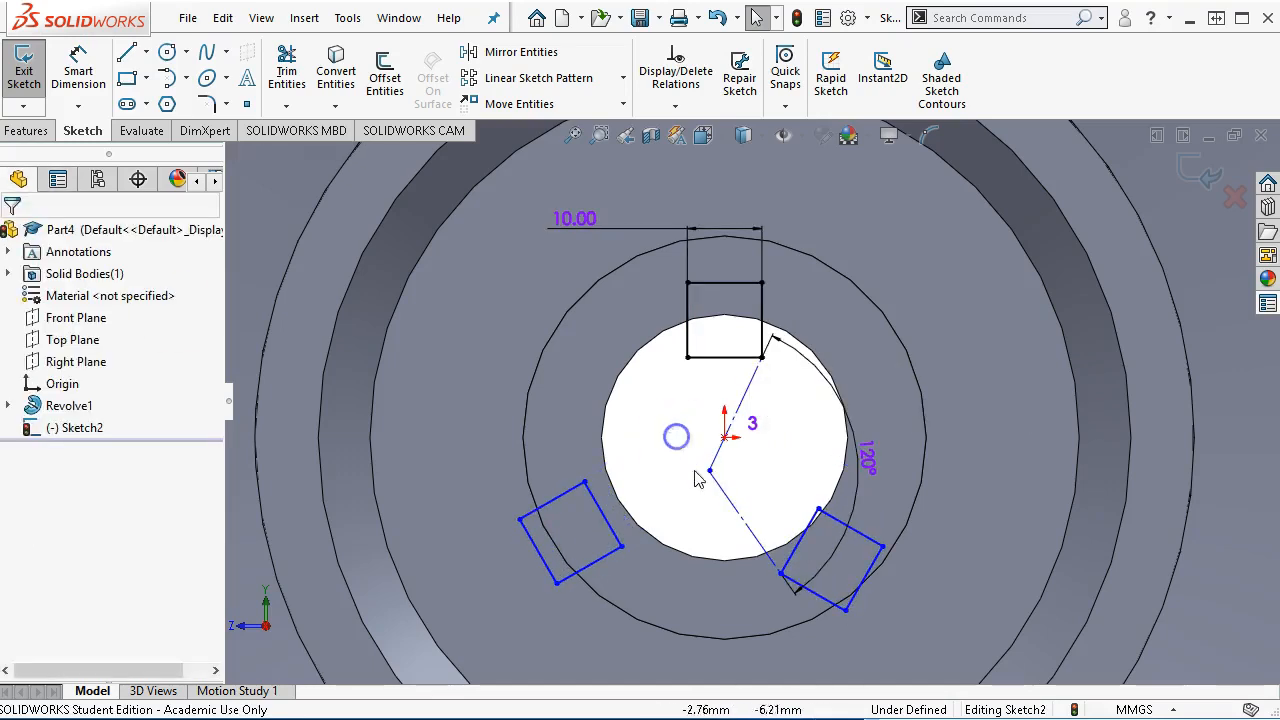
{"action": "left_click_drag", "start_coordinate": [710, 470], "coordinate": [724, 439]}
{"action": "left_click", "coordinate": [716, 500]}
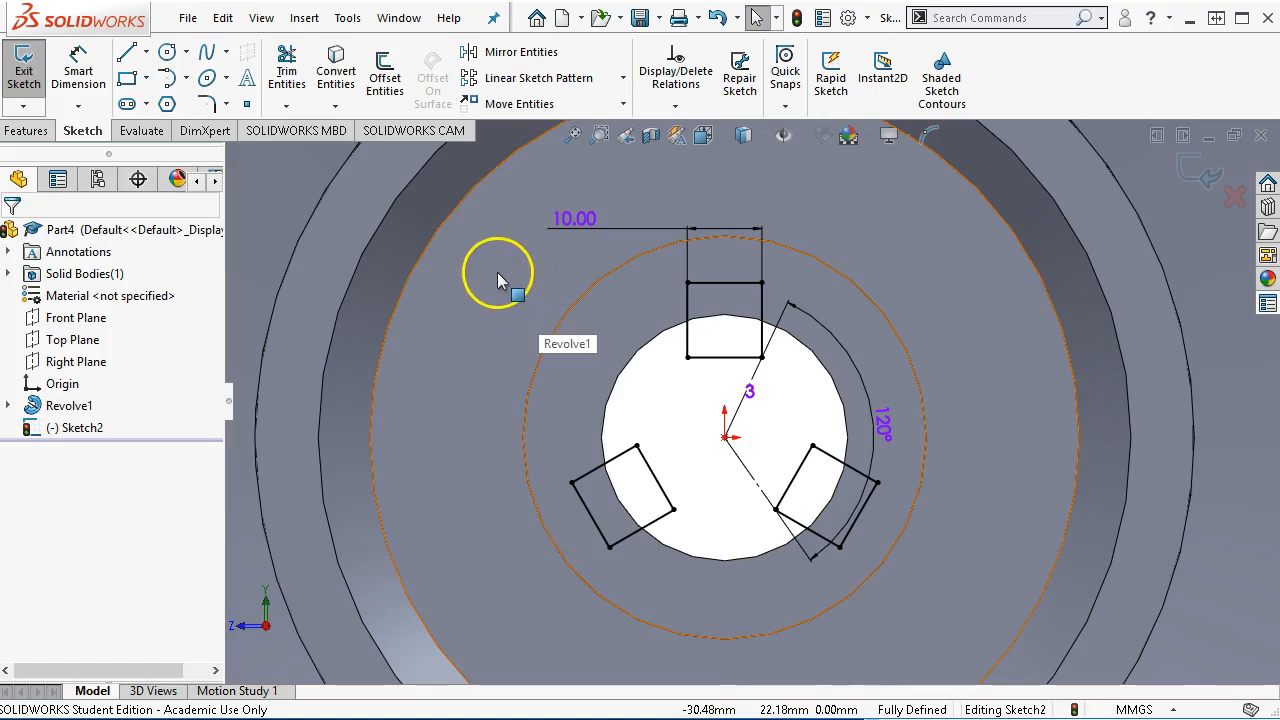
Step: Cut-extrude the three patterned squares Through All to form keyways around the pulley's bore
{"action": "left_click", "coordinate": [31, 133]}
{"action": "left_click", "coordinate": [300, 75]}
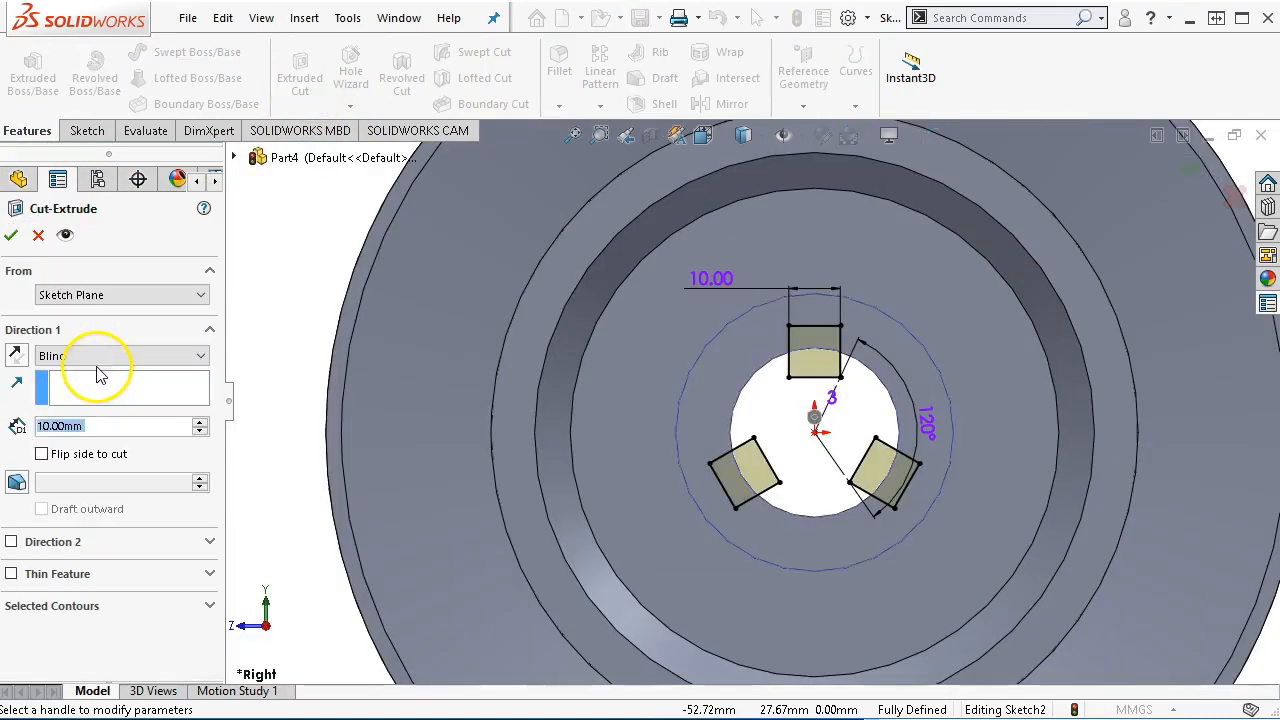
{"action": "left_click", "coordinate": [103, 357]}
{"action": "left_click", "coordinate": [90, 387]}
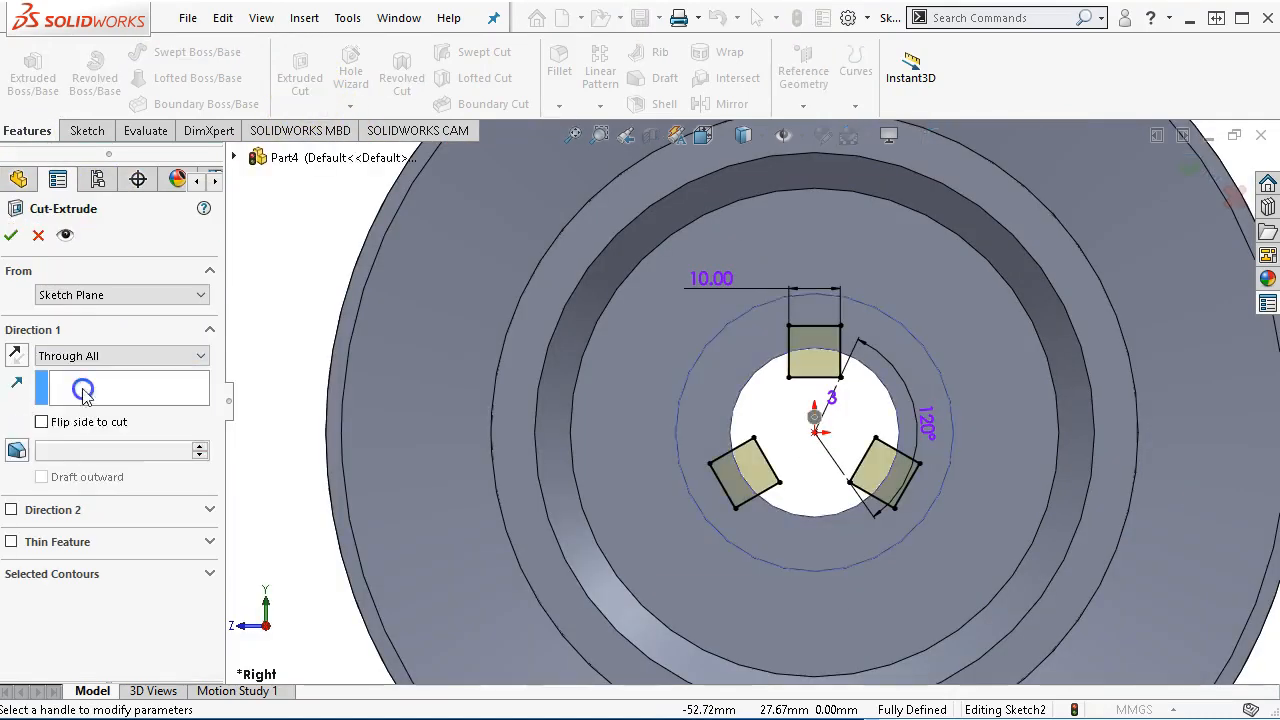
{"action": "left_click", "coordinate": [11, 235]}
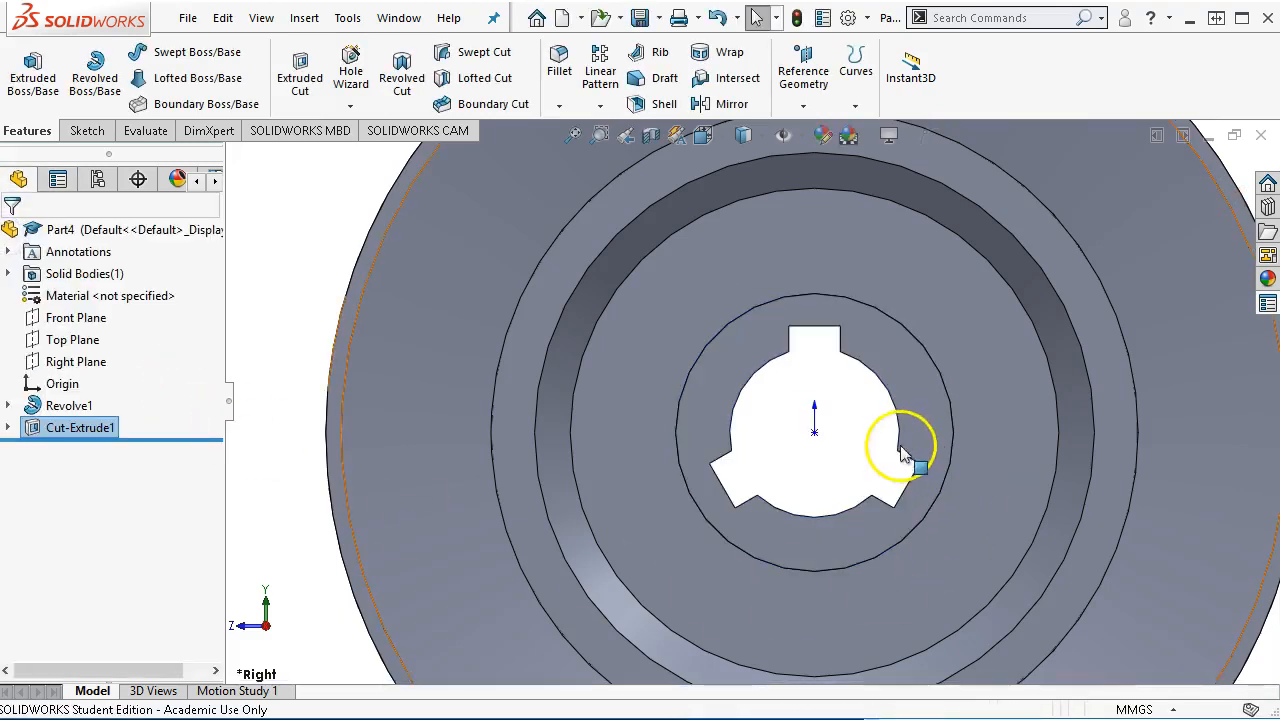
Step: Start a Hole Wizard hole on the flat ring-shaped face surrounding the hub on the pulley's stepped side
{"action": "left_click", "coordinate": [866, 467]}
{"action": "key", "text": "ctrl+5"}
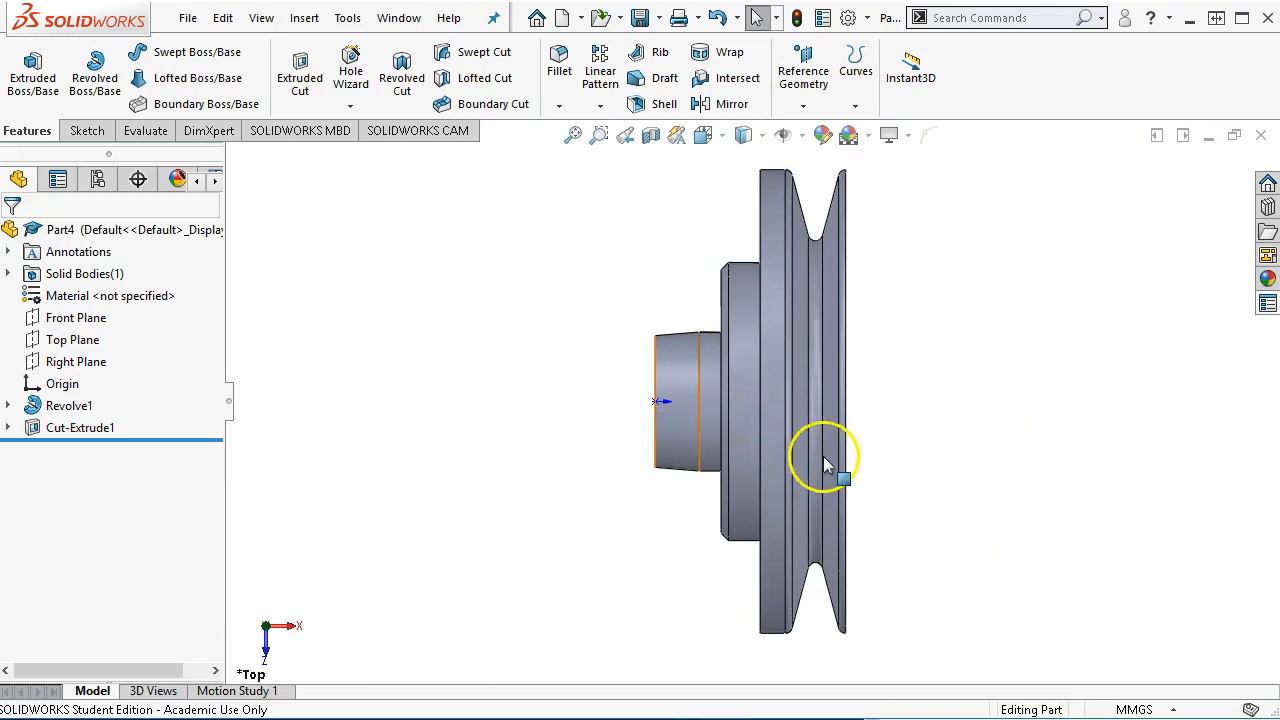
{"action": "key", "text": "ctrl+7"}
{"action": "key", "text": "ctrl+3"}
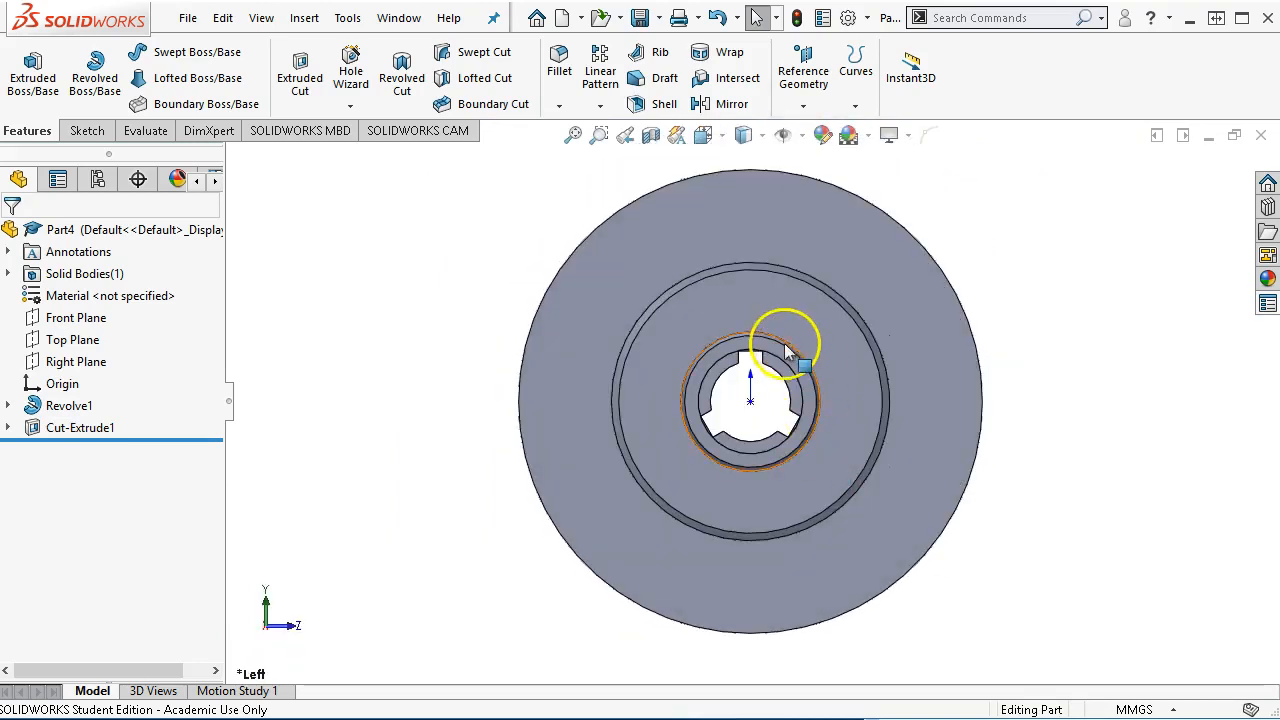
{"action": "scroll", "coordinate": [745, 315], "scroll_direction": "down", "scroll_amount": 2}
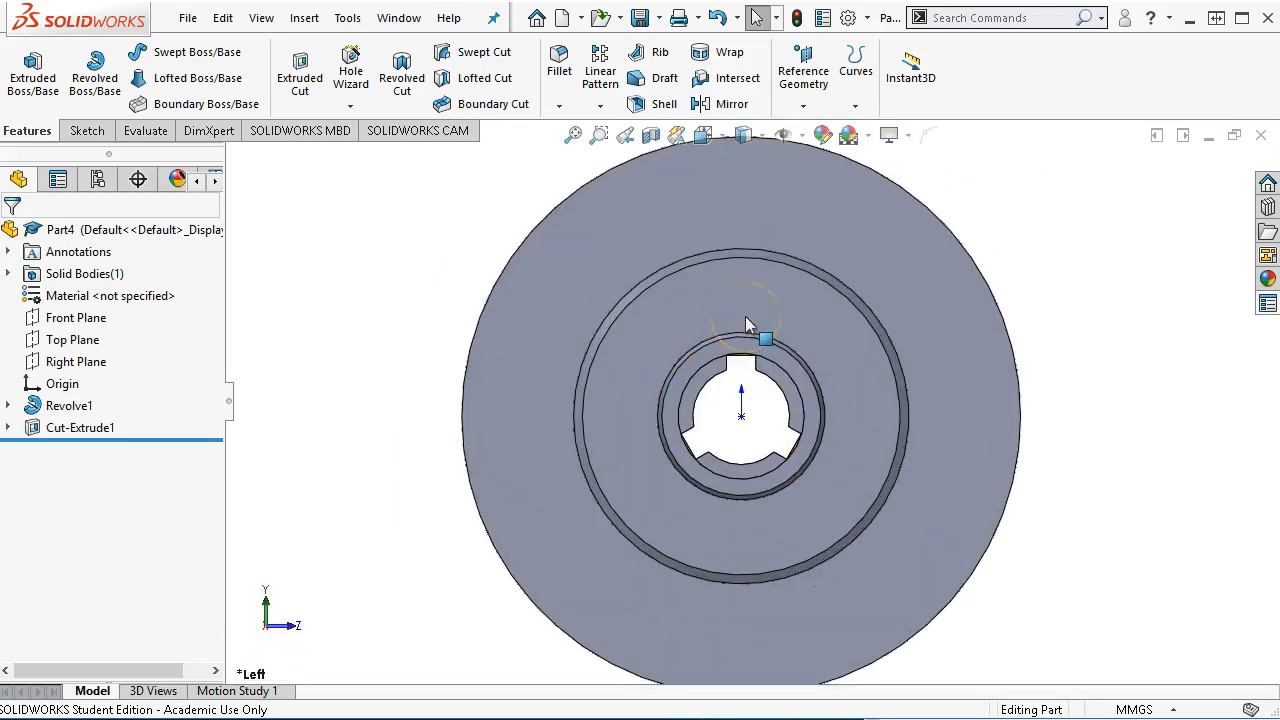
{"action": "left_click", "coordinate": [766, 307]}
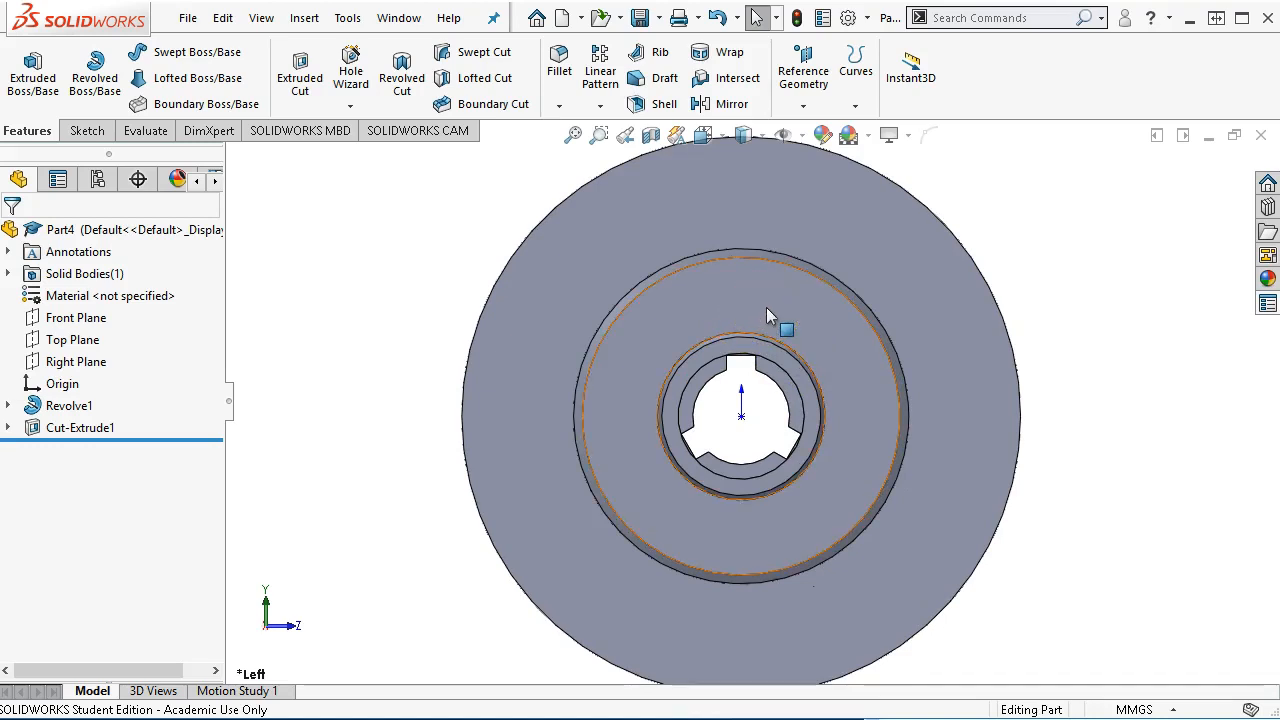
{"action": "left_click", "coordinate": [735, 301]}
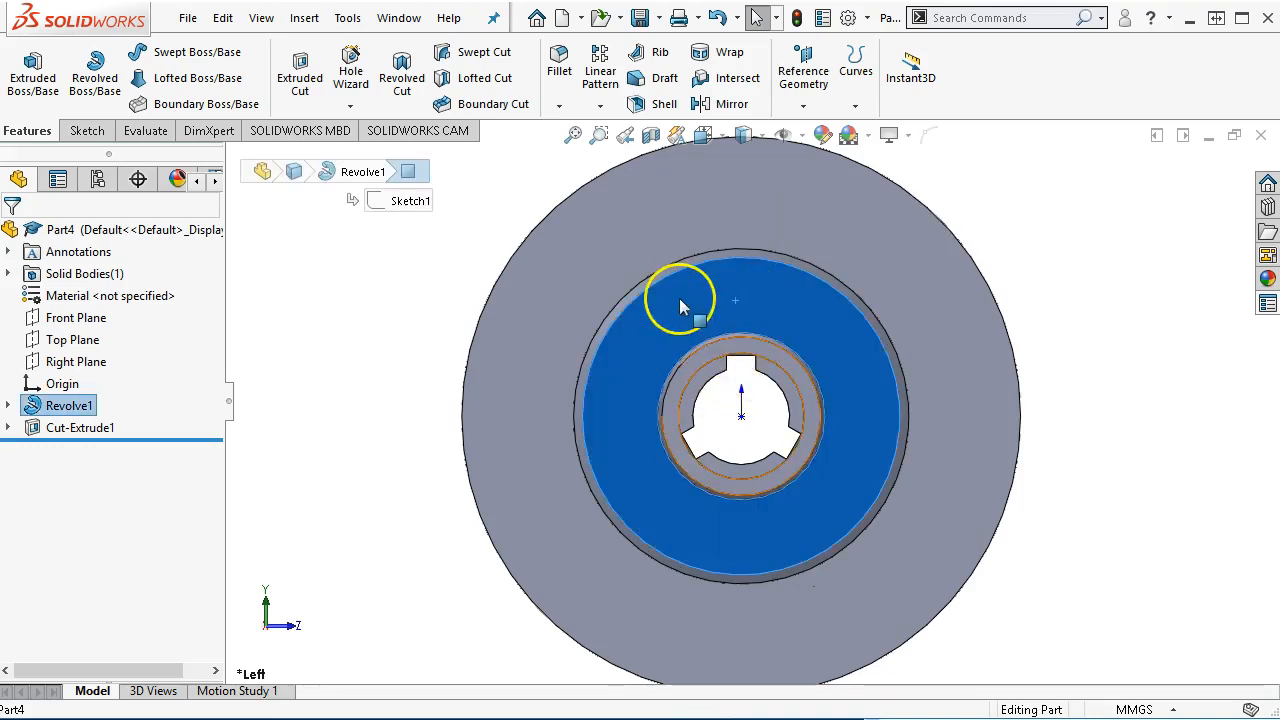
{"action": "scroll", "coordinate": [893, 429], "scroll_direction": "up", "scroll_amount": 6}
{"action": "middle_click_drag", "start_coordinate": [893, 429], "coordinate": [868, 465]}
{"action": "scroll", "coordinate": [747, 375], "scroll_direction": "down", "scroll_amount": 3}
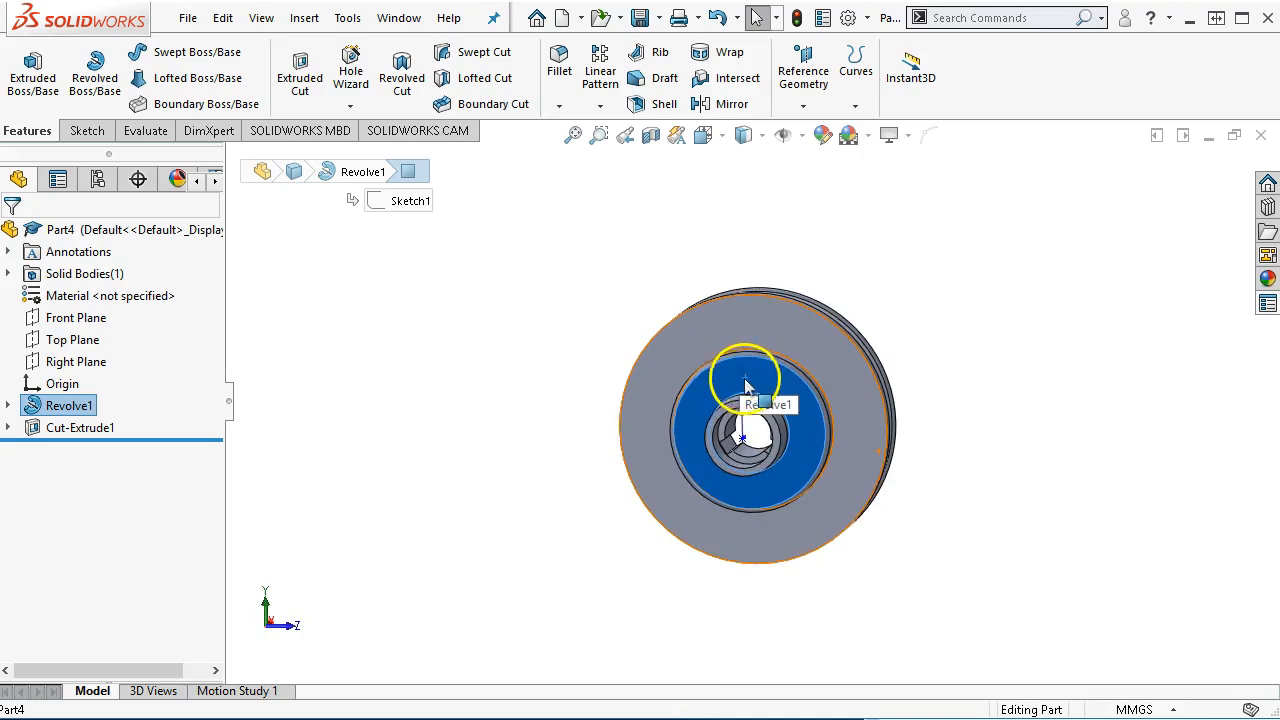
{"action": "left_click", "coordinate": [750, 378]}
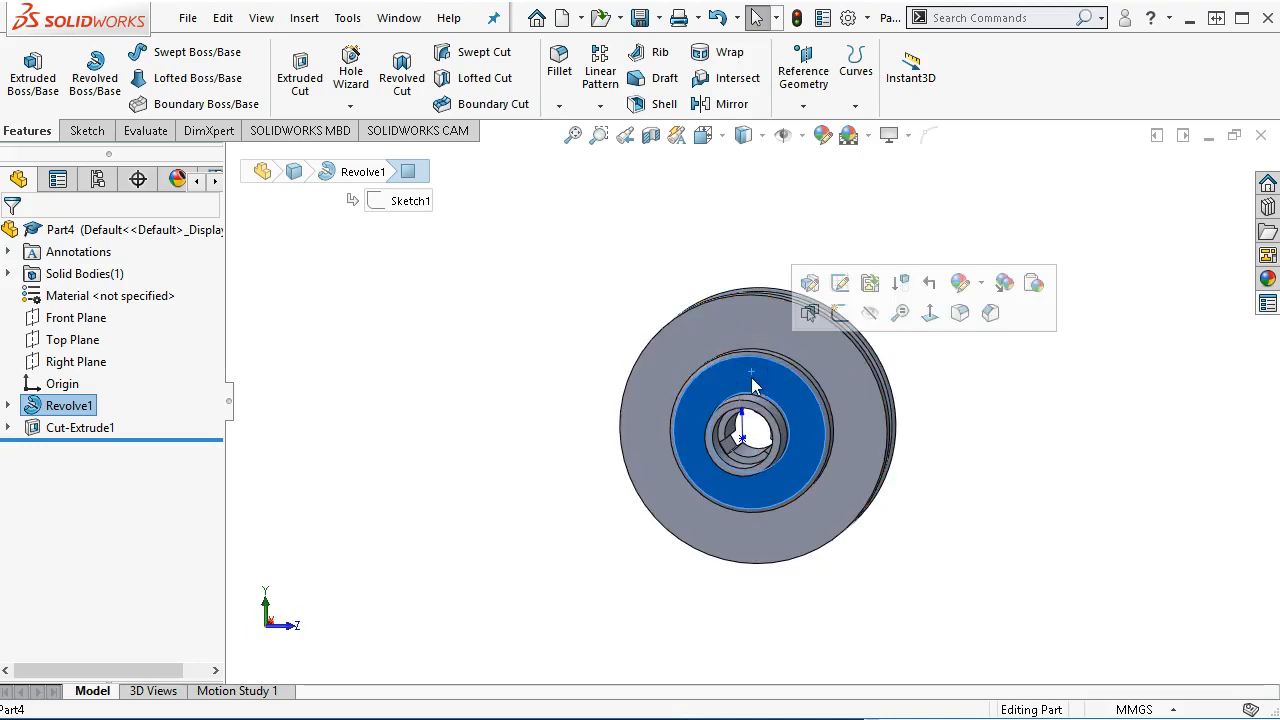
{"action": "key", "text": "s"}
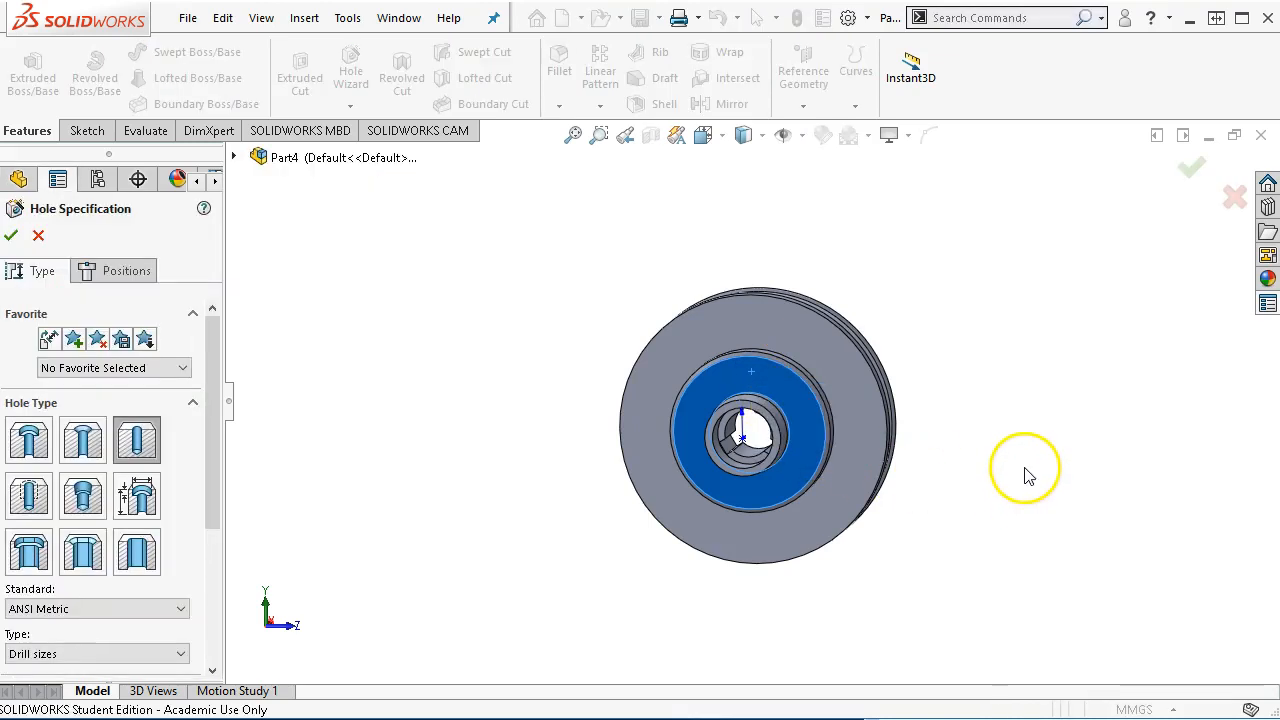
{"action": "key", "text": "ctrl+8"}
{"action": "scroll", "coordinate": [803, 332], "scroll_direction": "down", "scroll_amount": 2}
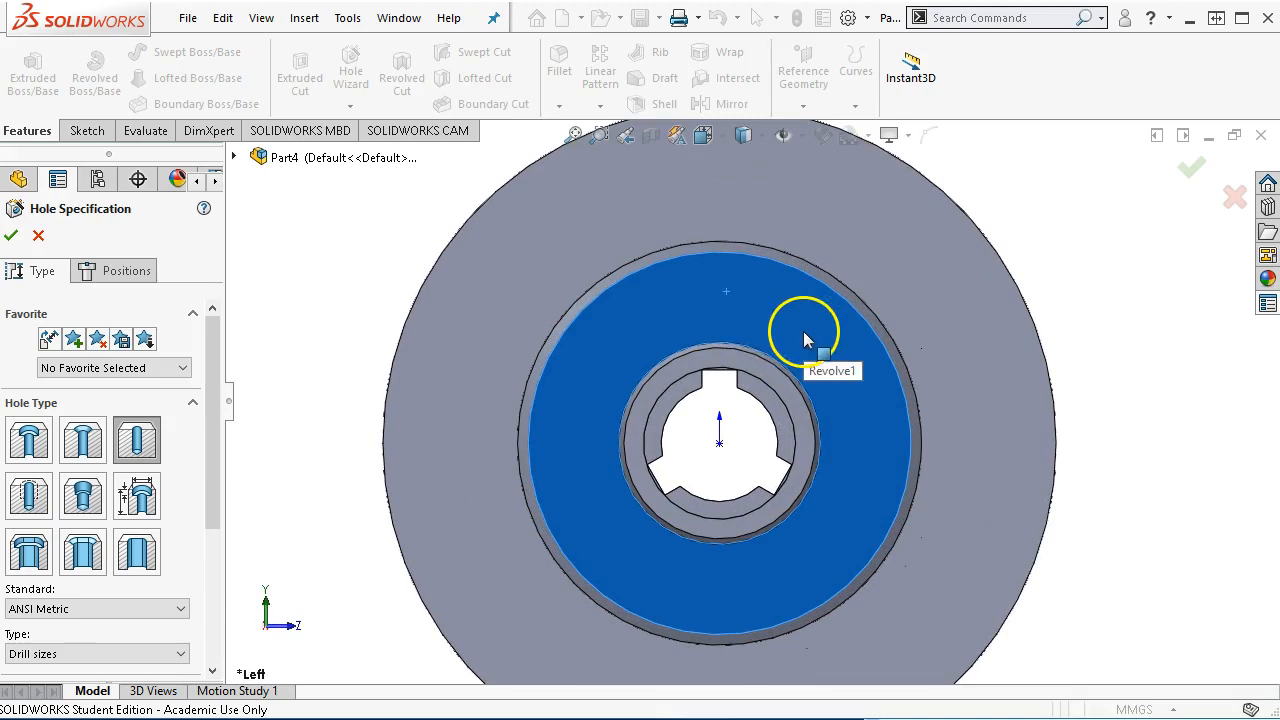
Step: Set the hole's standard to ANSI Metric and its type to Drill sizes
{"action": "scroll", "coordinate": [80, 490], "scroll_direction": "down", "scroll_amount": 2}
{"action": "scroll", "coordinate": [77, 505], "scroll_direction": "down", "scroll_amount": 14}
{"action": "scroll", "coordinate": [74, 508], "scroll_direction": "up", "scroll_amount": 15}
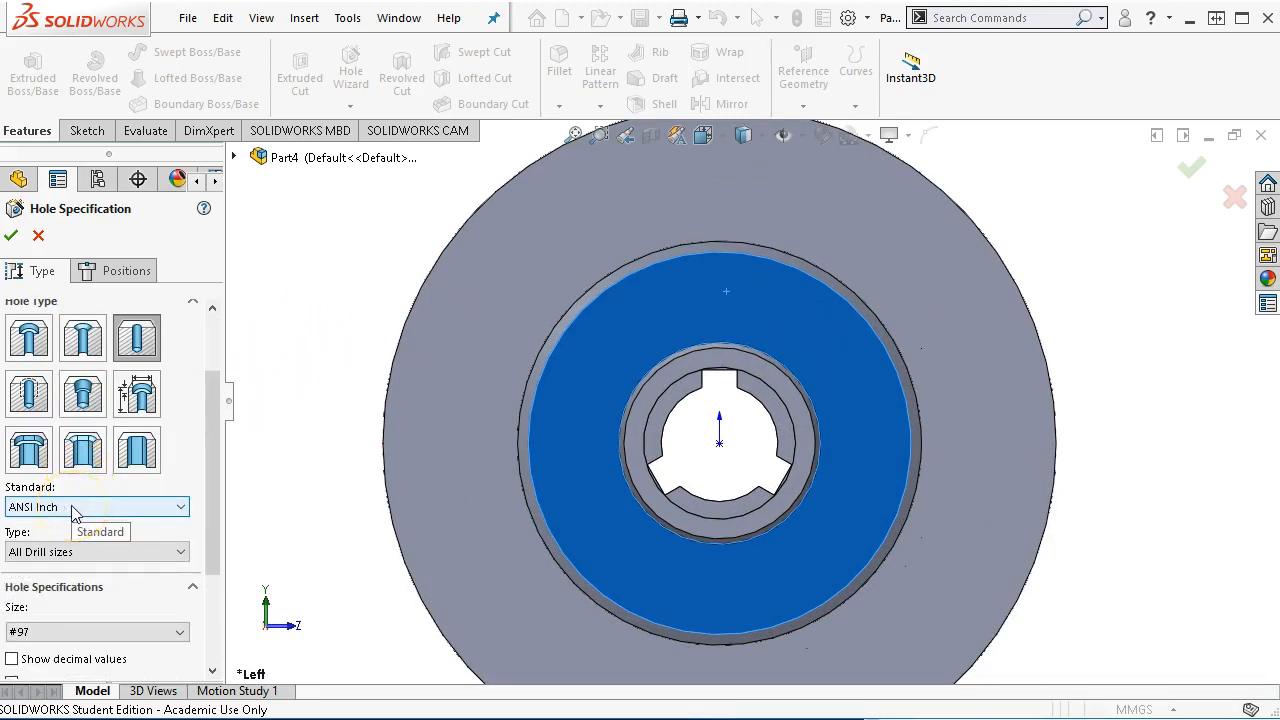
{"action": "scroll", "coordinate": [72, 510], "scroll_direction": "down", "scroll_amount": 1}
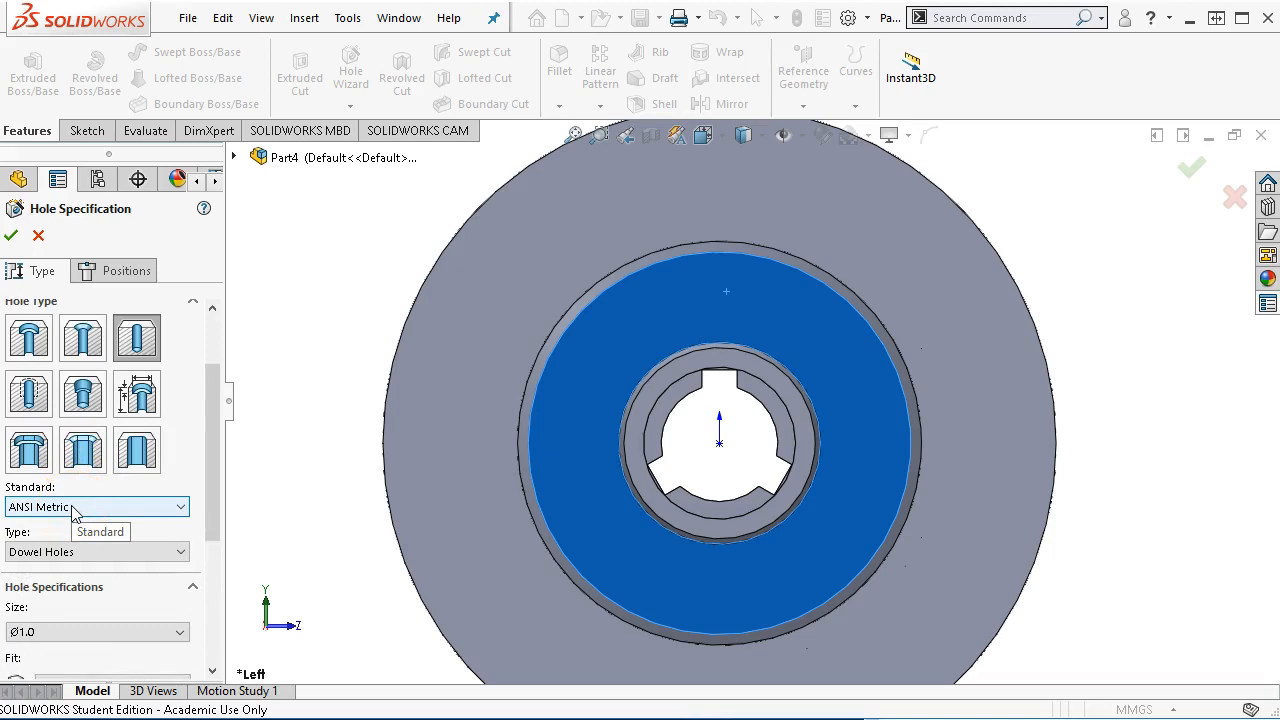
{"action": "left_click", "coordinate": [166, 553]}
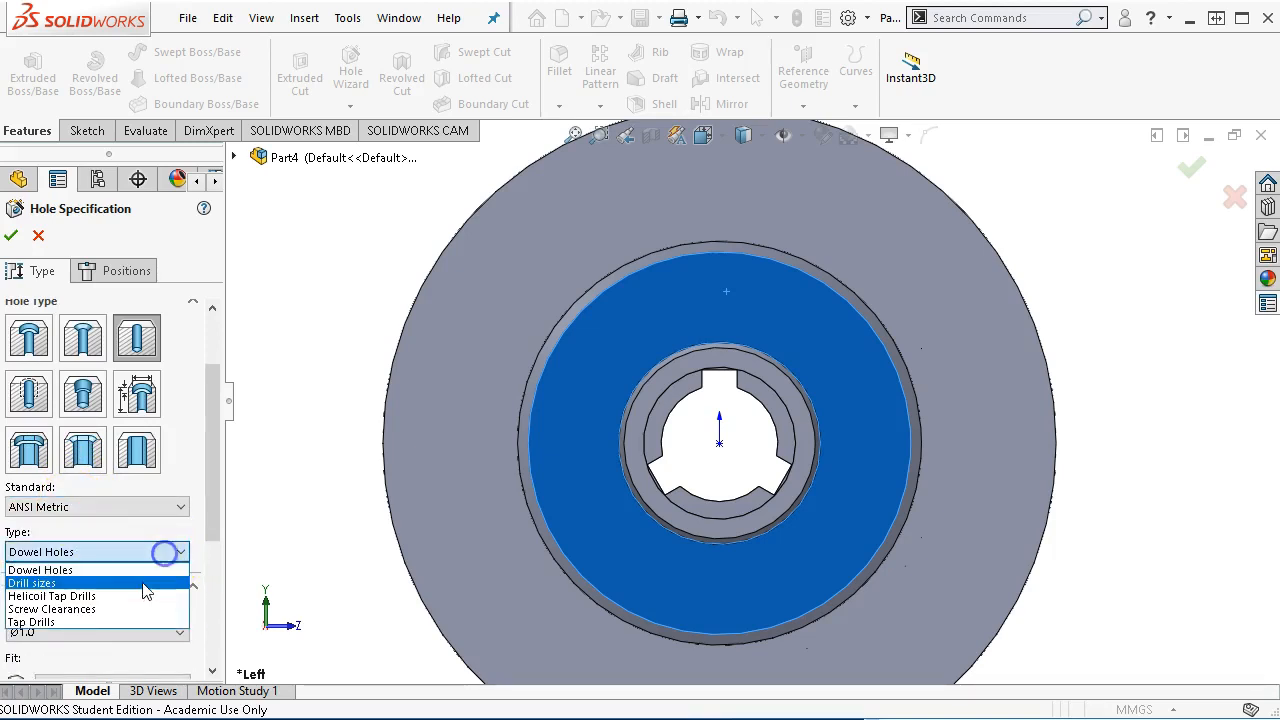
{"action": "left_click", "coordinate": [140, 585]}
Step: Set the hole's end condition to Through All and its size to Ø10.0
{"action": "left_click", "coordinate": [147, 630]}
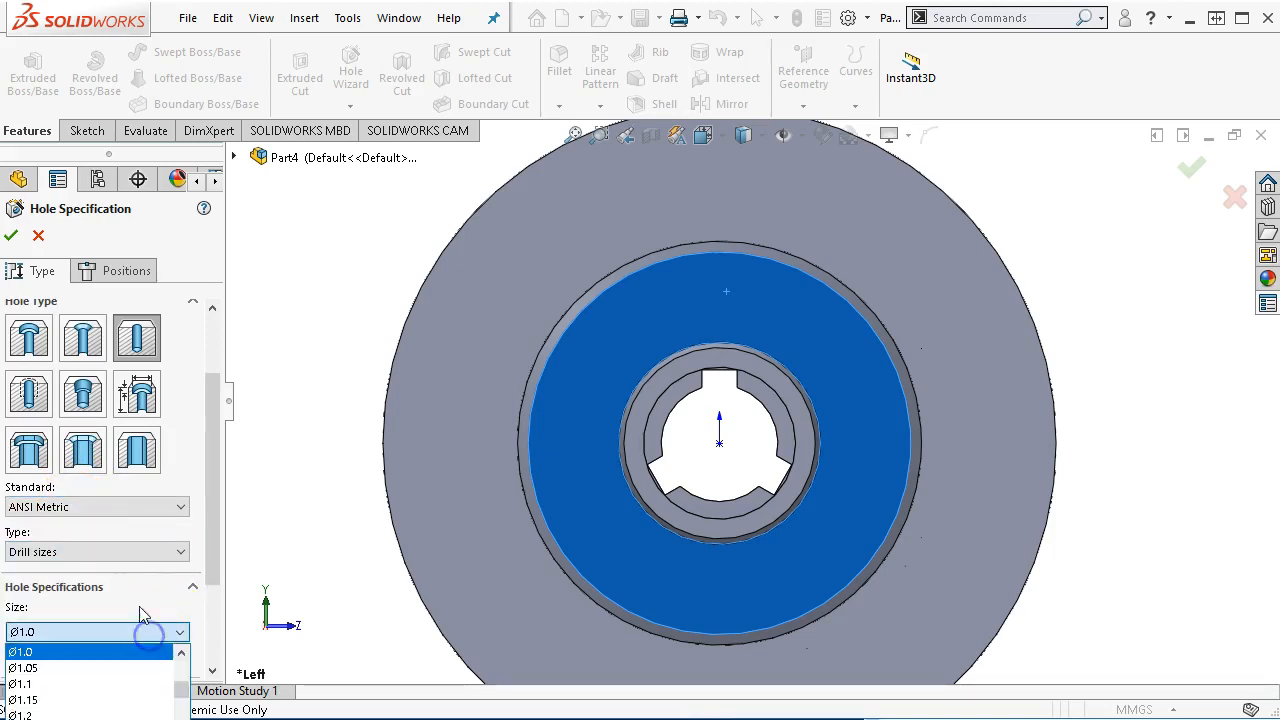
{"action": "scroll", "coordinate": [140, 606], "scroll_direction": "down", "scroll_amount": 3}
{"action": "scroll", "coordinate": [139, 594], "scroll_direction": "up", "scroll_amount": 5}
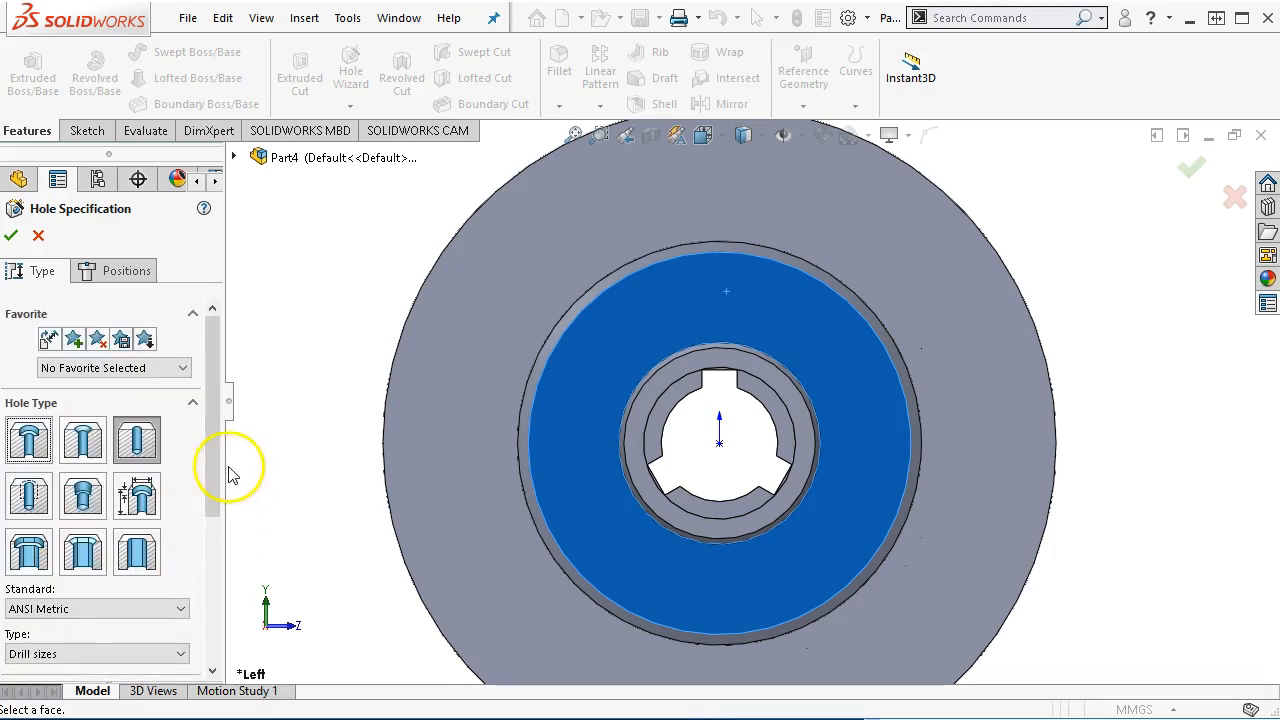
{"action": "scroll", "coordinate": [215, 462], "scroll_direction": "down", "scroll_amount": 5}
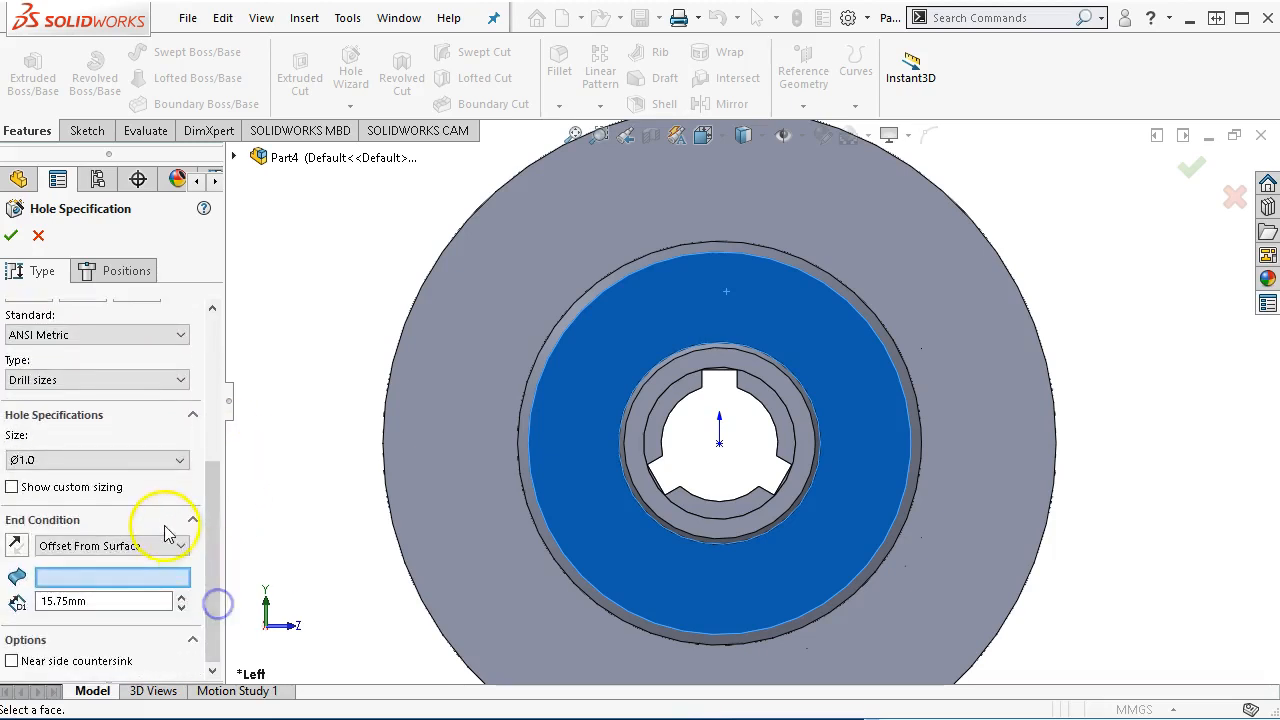
{"action": "left_click", "coordinate": [152, 547]}
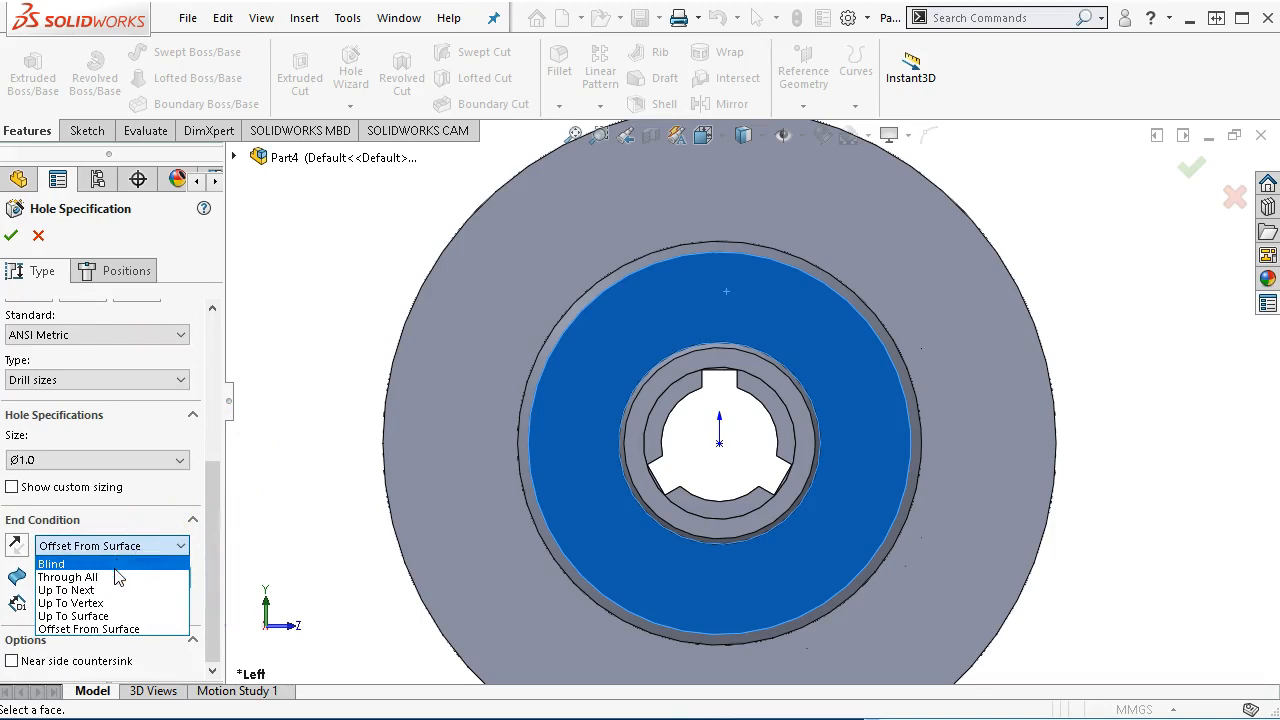
{"action": "left_click", "coordinate": [114, 577]}
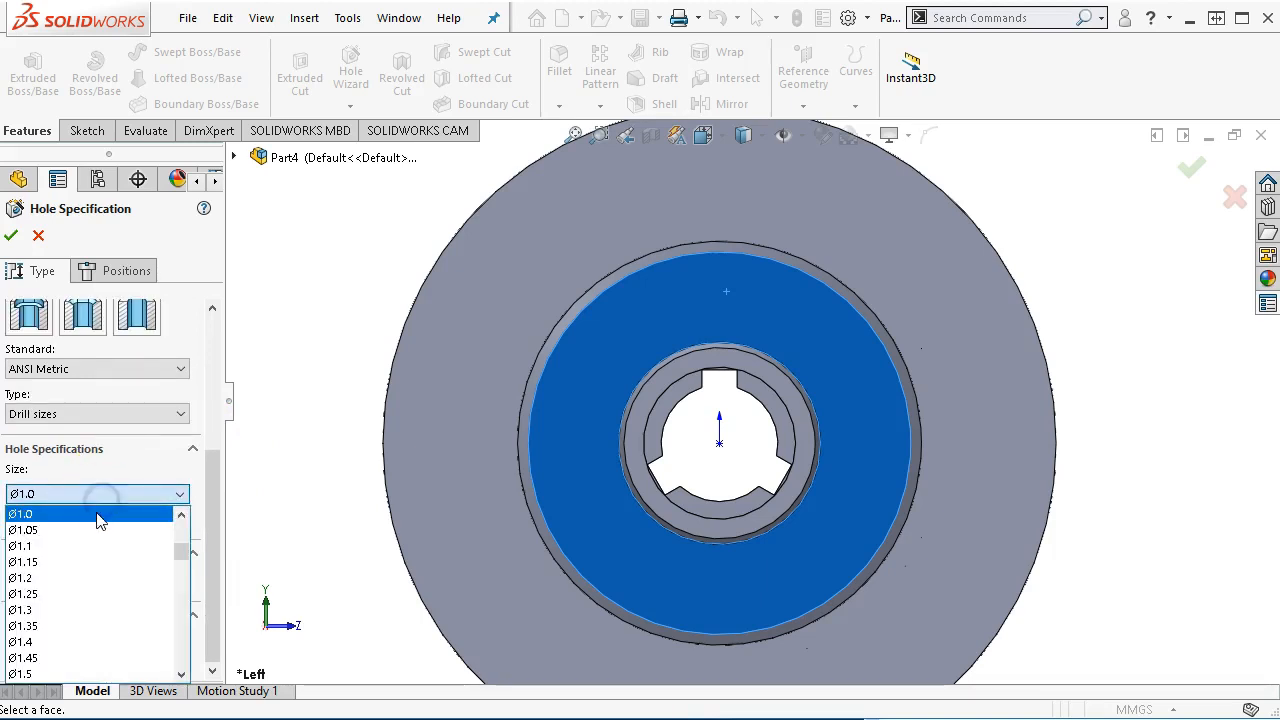
{"action": "left_click_drag", "start_coordinate": [181, 551], "coordinate": [183, 612]}
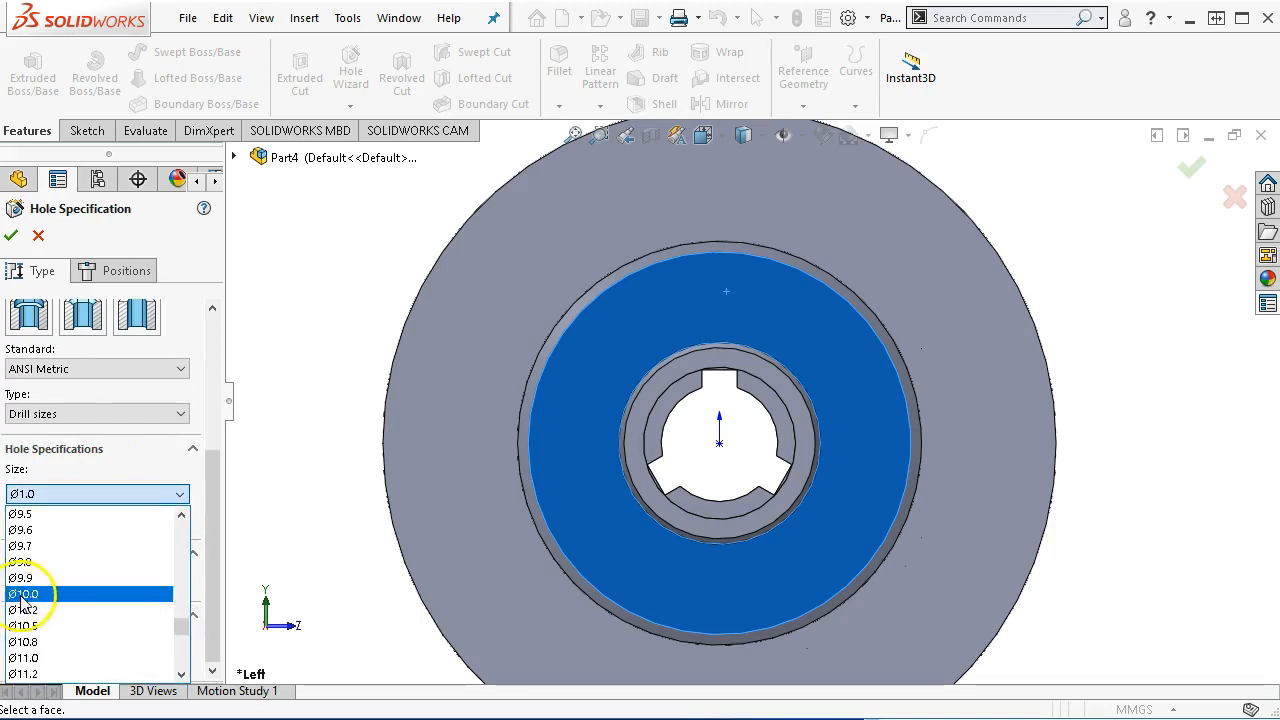
{"action": "left_click", "coordinate": [128, 594]}
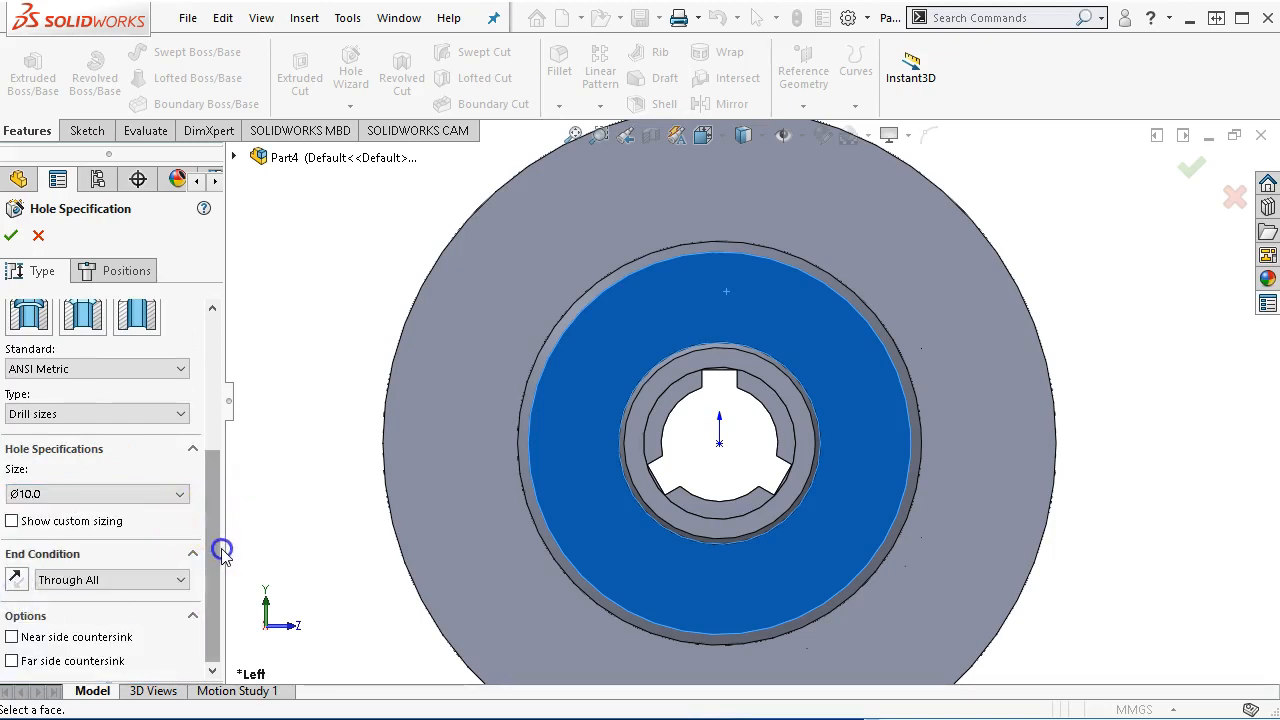
Step: Position three holes on the ring face, one directly above the bore centre and one on each side below it
{"action": "left_click", "coordinate": [138, 275]}
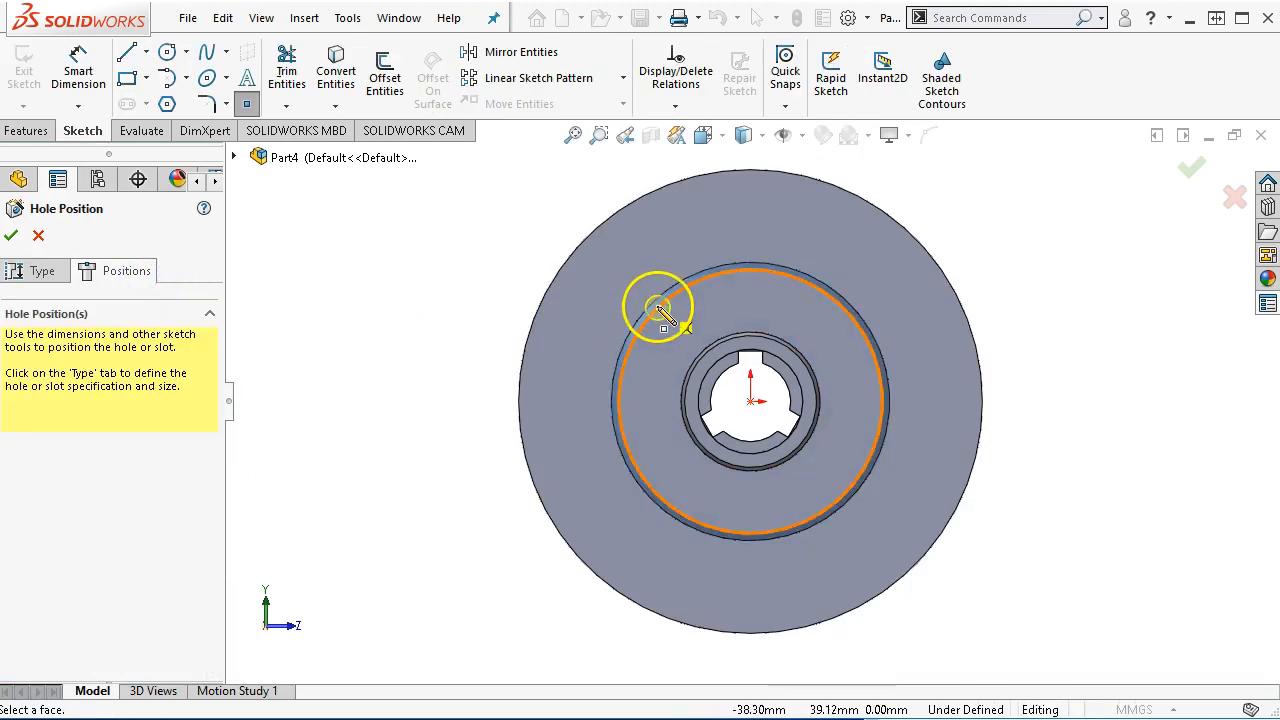
{"action": "left_click", "coordinate": [672, 307]}
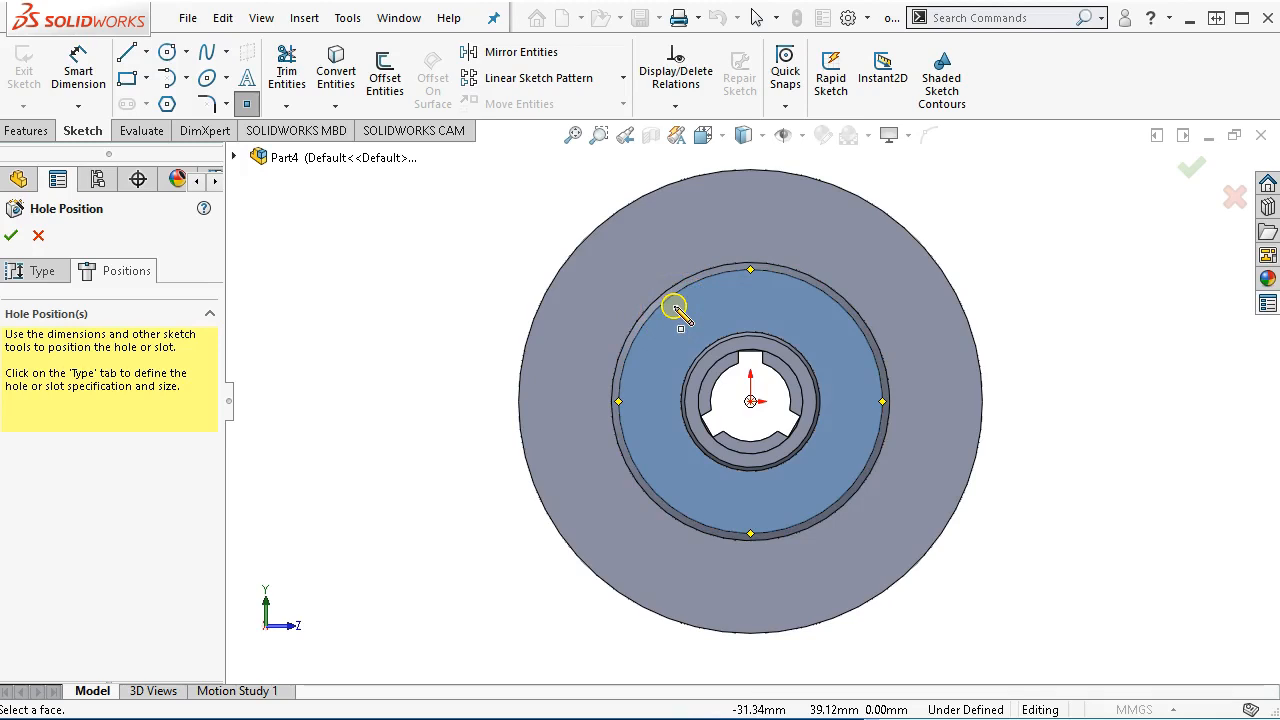
{"action": "left_click", "coordinate": [748, 310]}
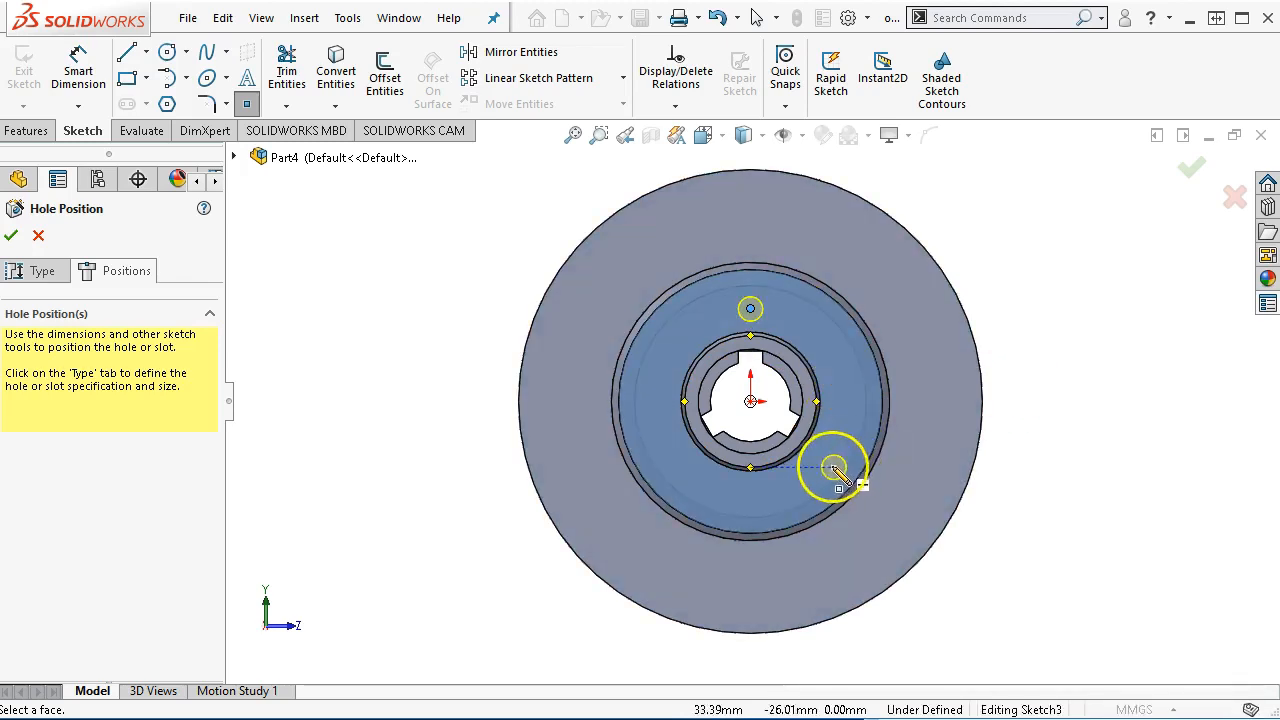
{"action": "left_click", "coordinate": [678, 467]}
{"action": "right_click", "coordinate": [1040, 365]}
{"action": "left_click", "coordinate": [1063, 366]}
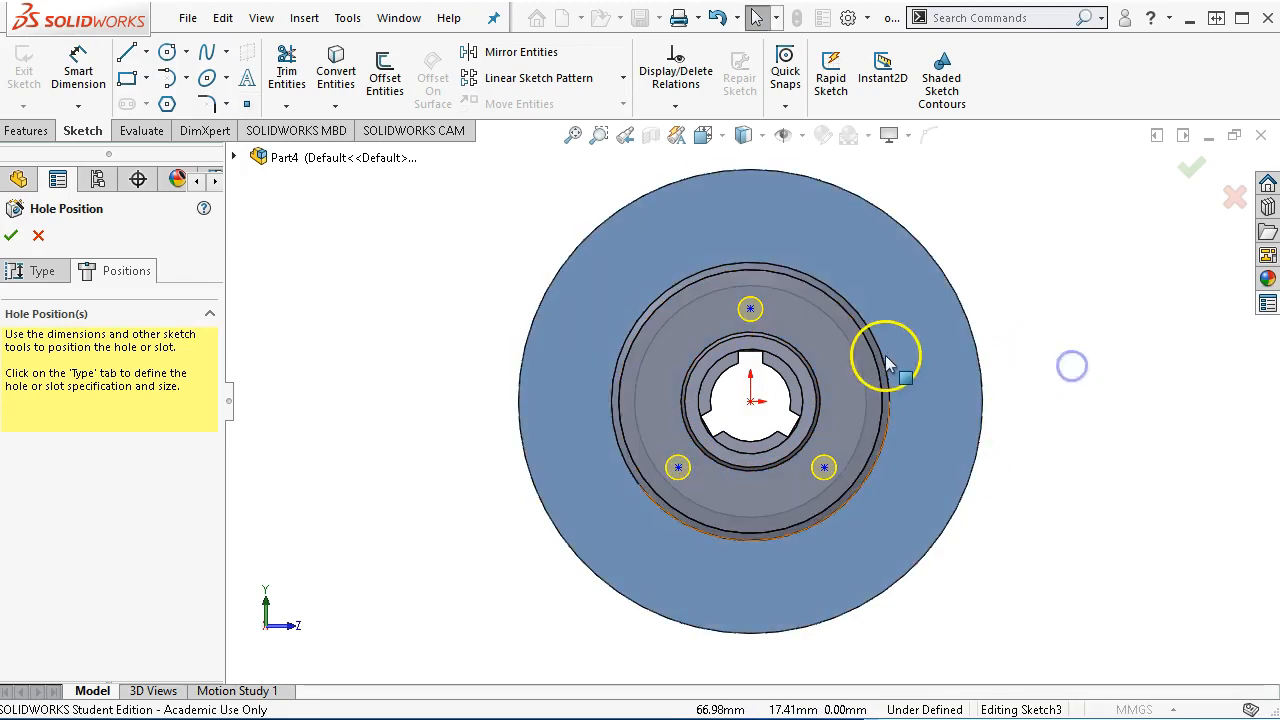
Step: Sketch a construction circle centred on the origin and passing through the lower-right hole point
{"action": "left_click", "coordinate": [167, 52]}
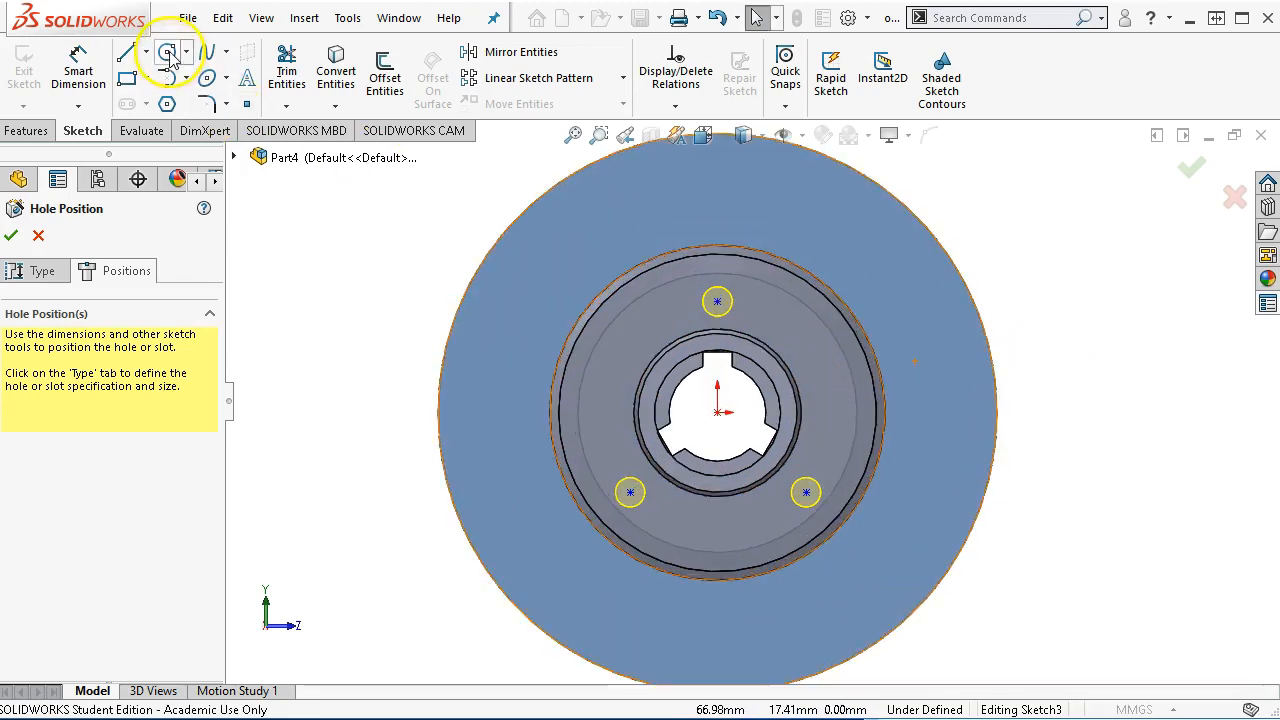
{"action": "left_click", "coordinate": [717, 411]}
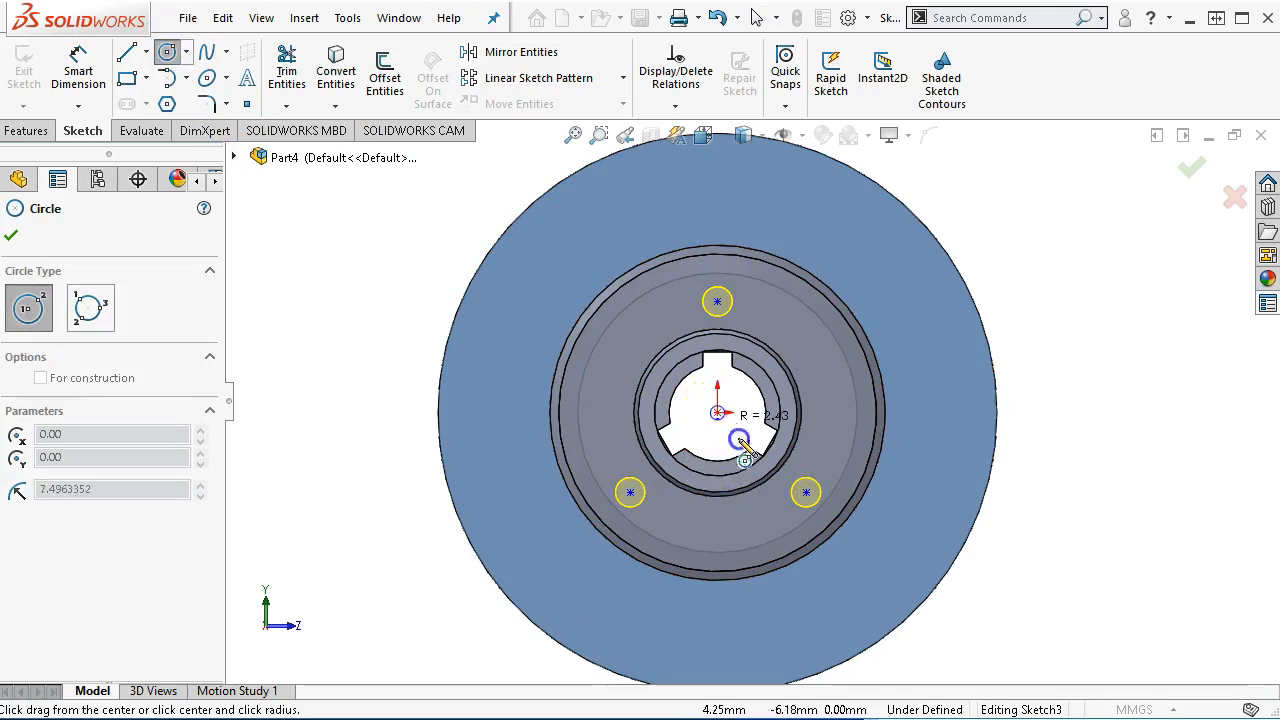
{"action": "left_click", "coordinate": [807, 490]}
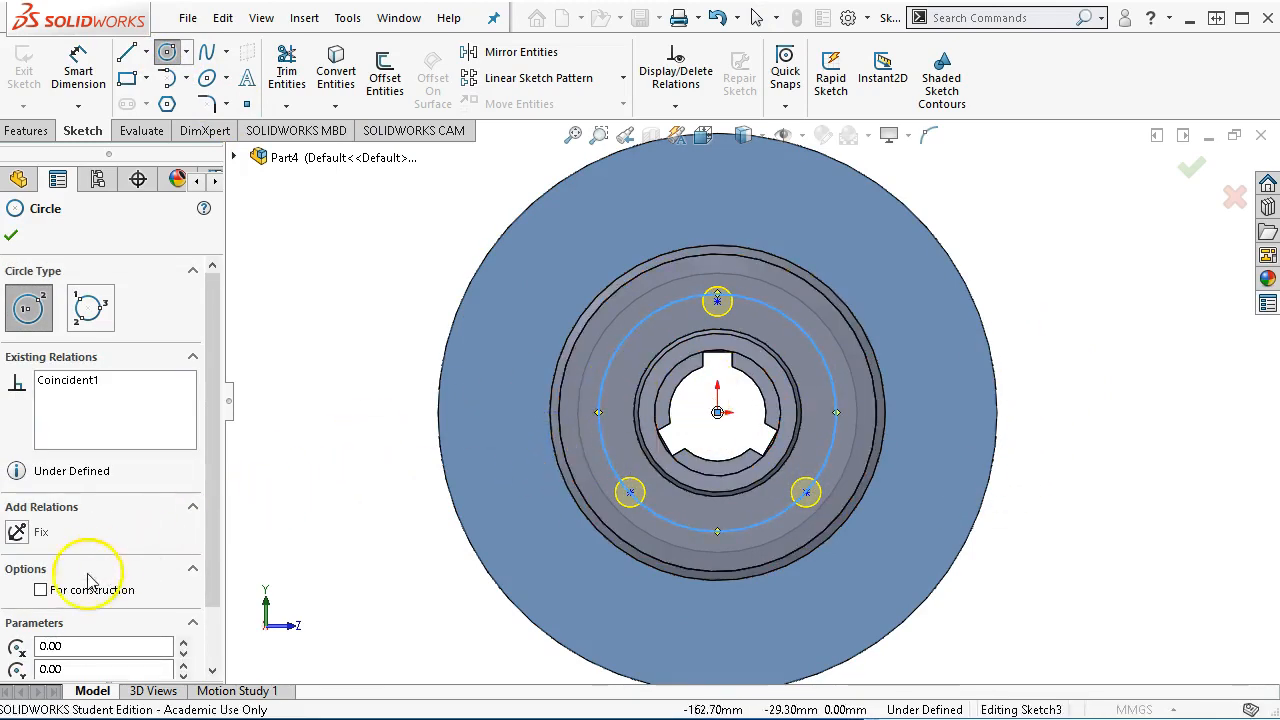
{"action": "left_click", "coordinate": [40, 590]}
{"action": "right_click", "coordinate": [334, 400]}
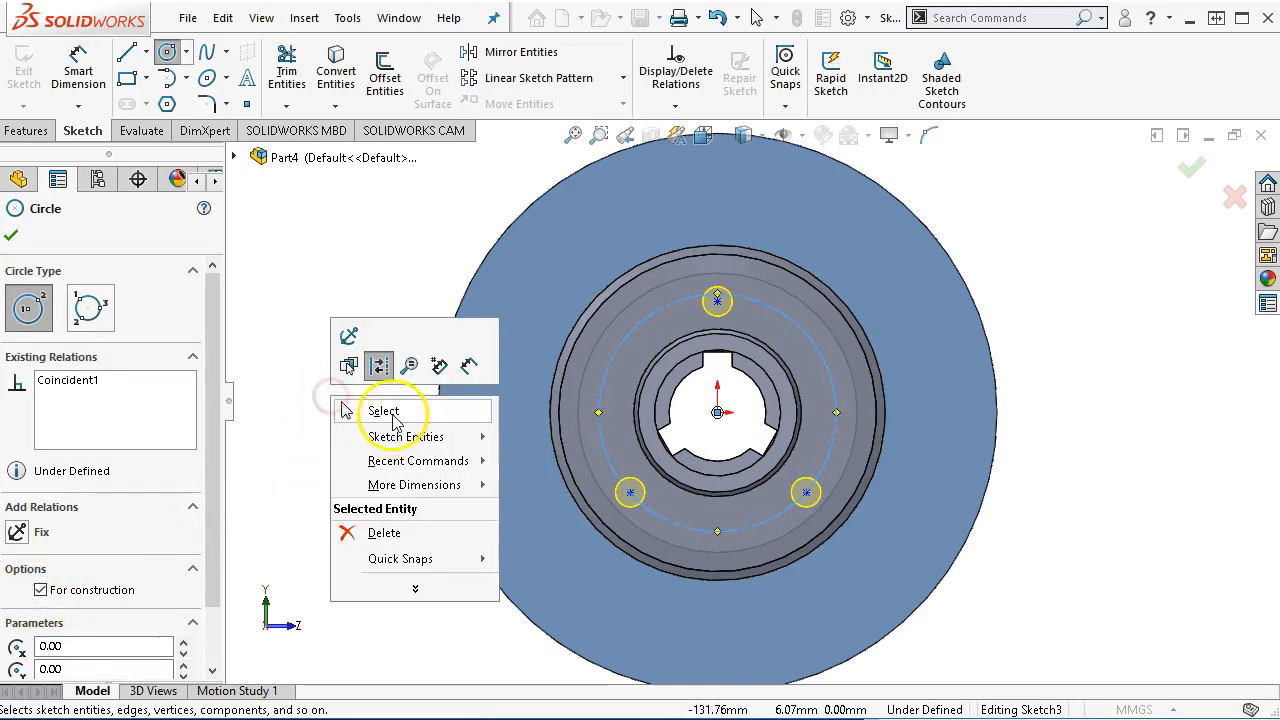
{"action": "left_click", "coordinate": [388, 409]}
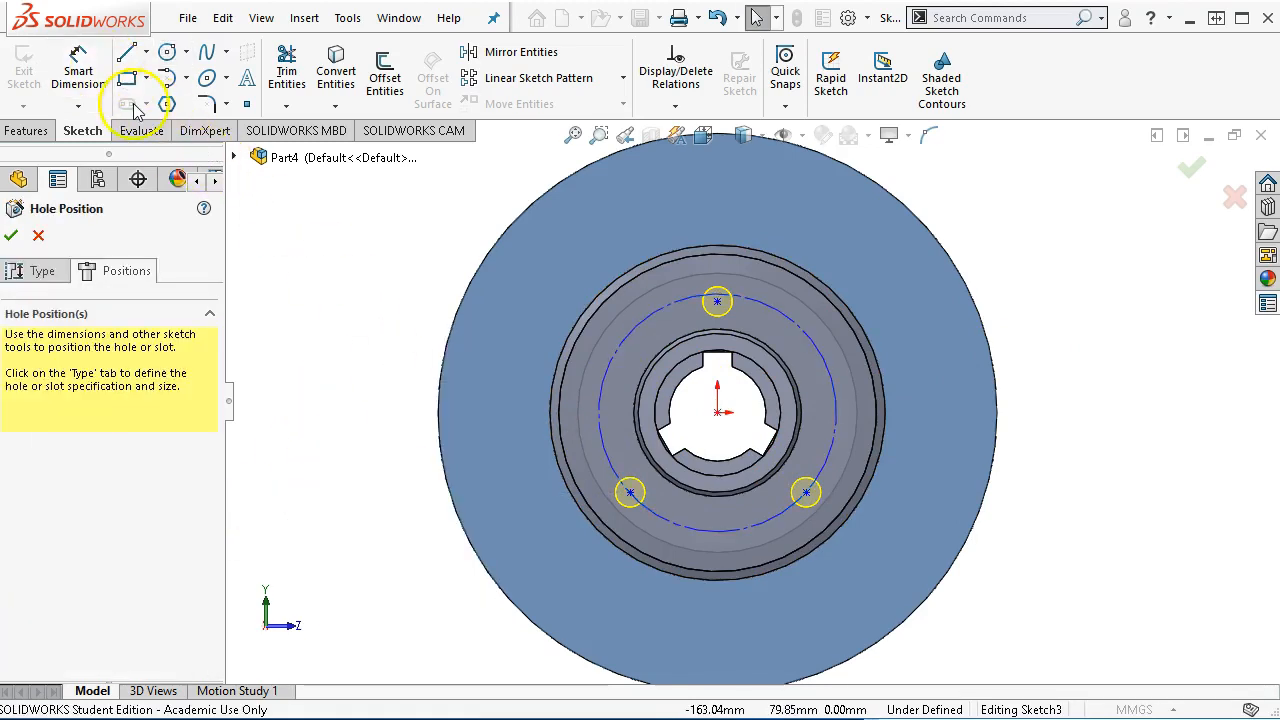
Step: Dimension the construction circle's diameter as 82 mm
{"action": "left_click", "coordinate": [80, 75]}
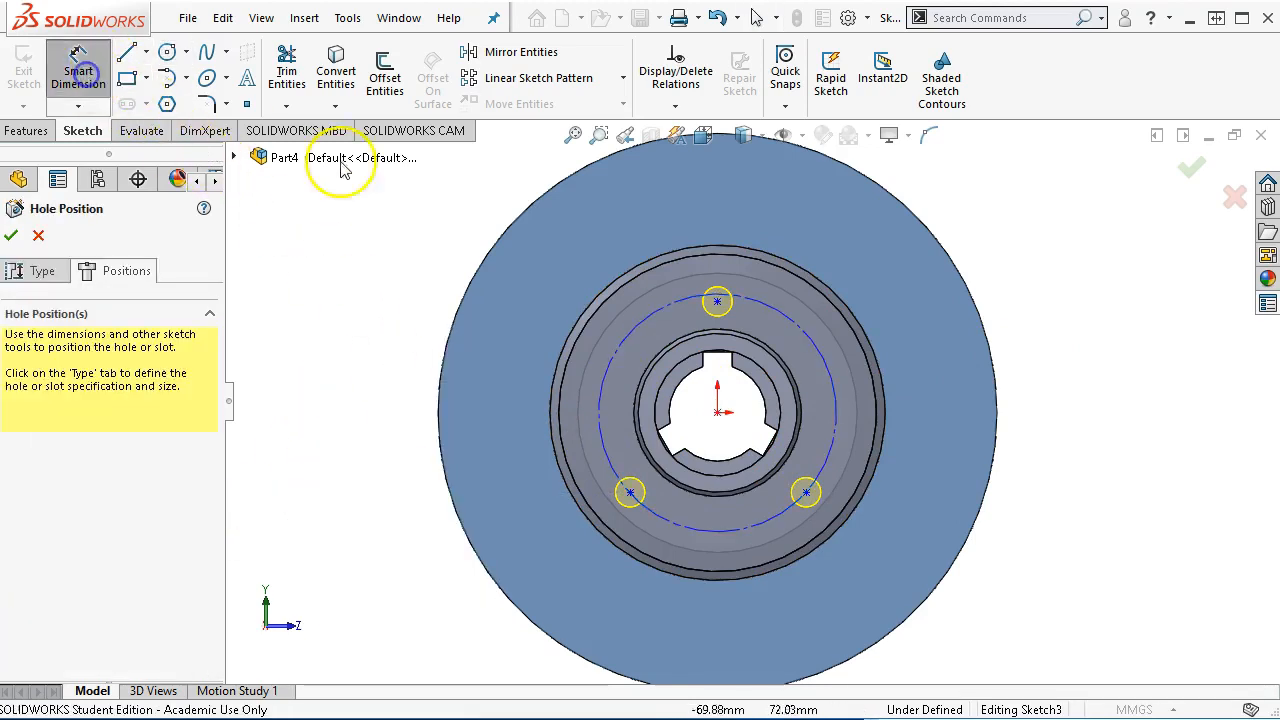
{"action": "left_click", "coordinate": [813, 351]}
{"action": "left_click", "coordinate": [1012, 237]}
{"action": "type", "text": "82."}
{"action": "key", "text": "Return"}
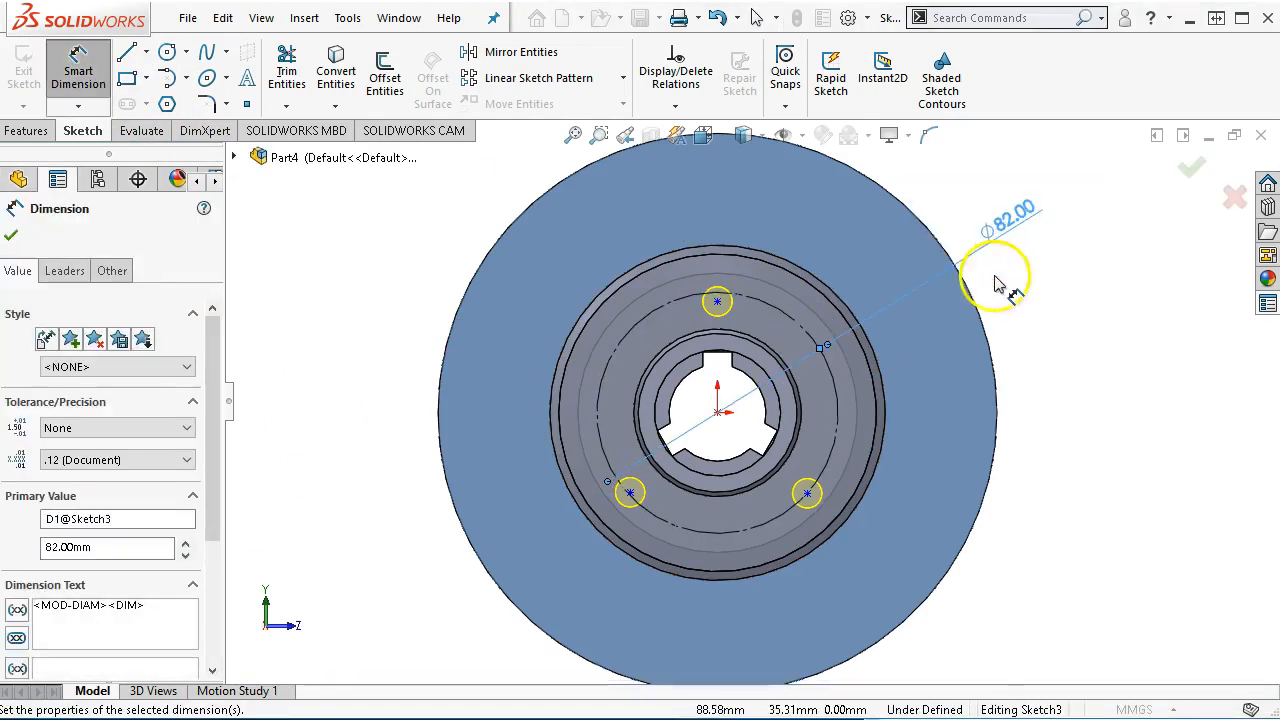
{"action": "right_click", "coordinate": [990, 403]}
{"action": "left_click", "coordinate": [1046, 469]}
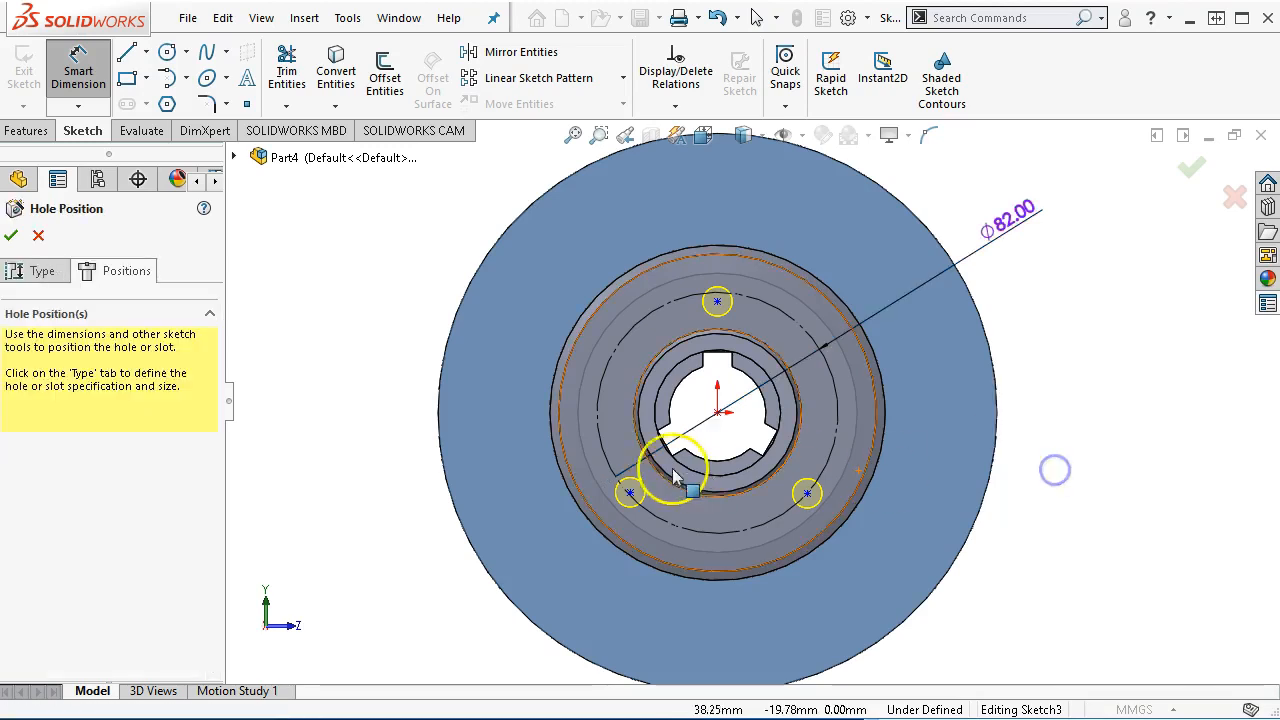
Step: Constrain the lower-left and upper hole points to lie on the construction circle
{"action": "left_click", "coordinate": [629, 495]}
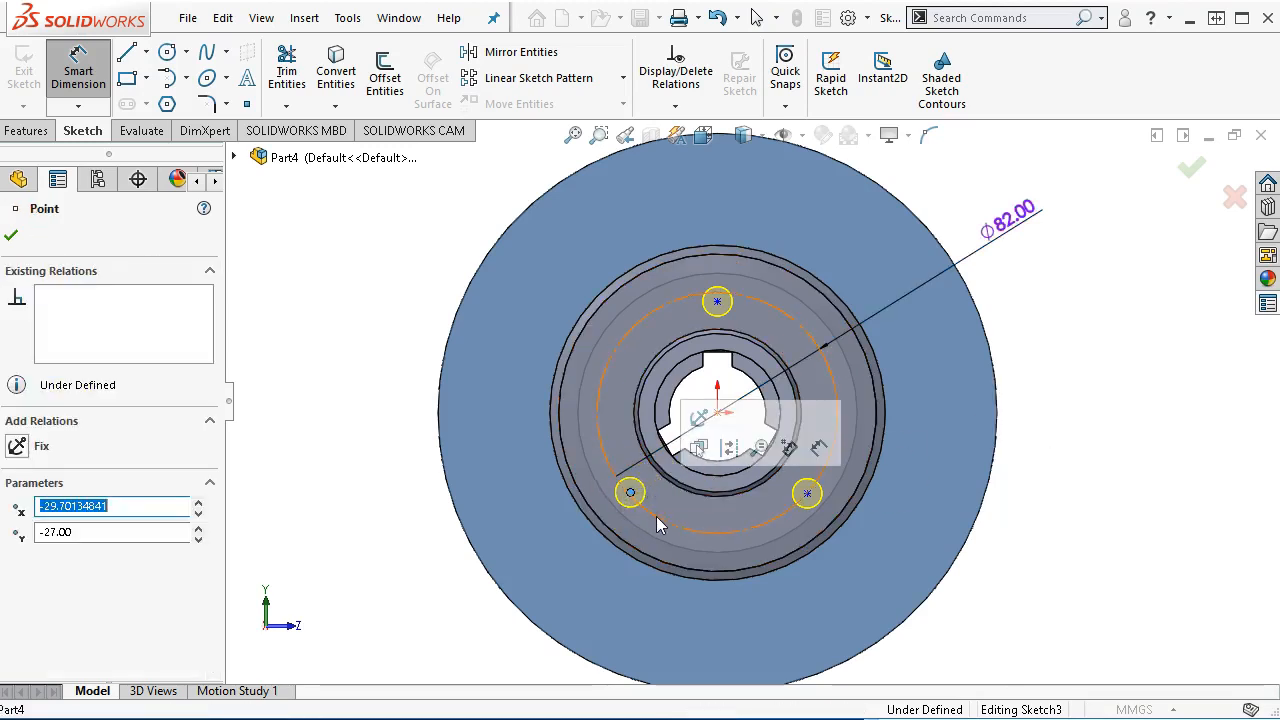
{"action": "left_click", "coordinate": [657, 518], "text": "ctrl"}
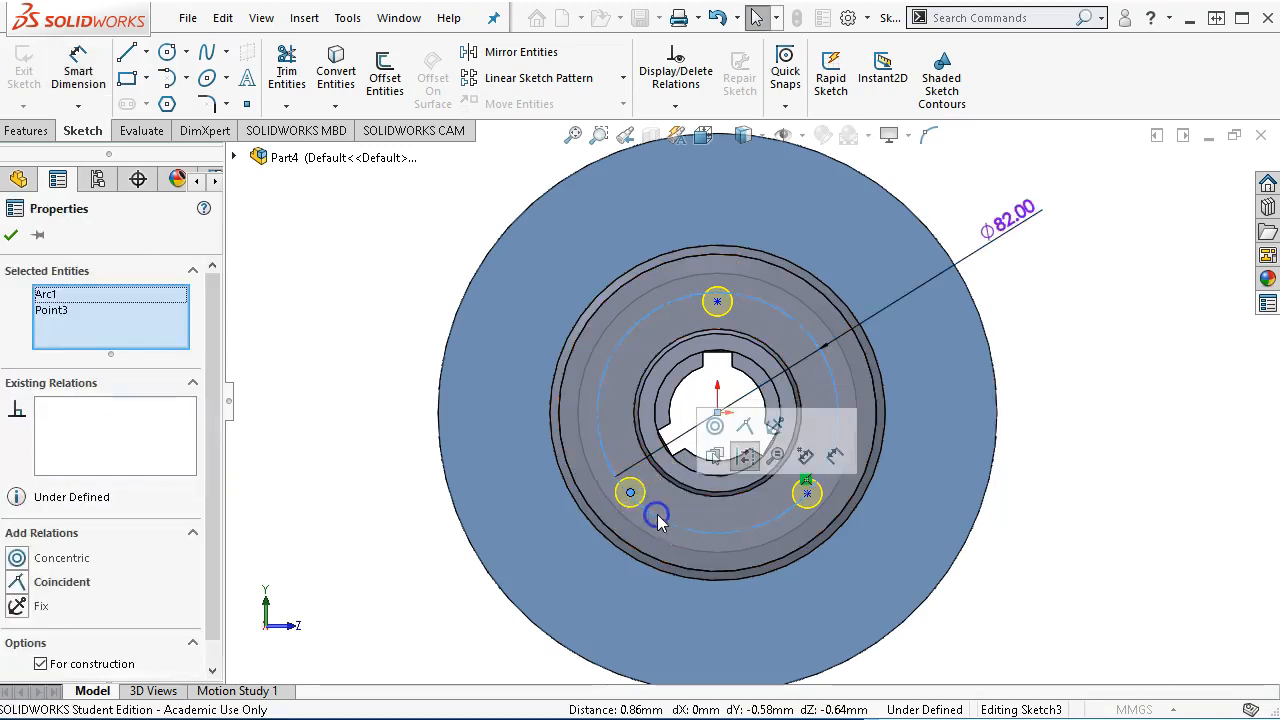
{"action": "left_click", "coordinate": [748, 428]}
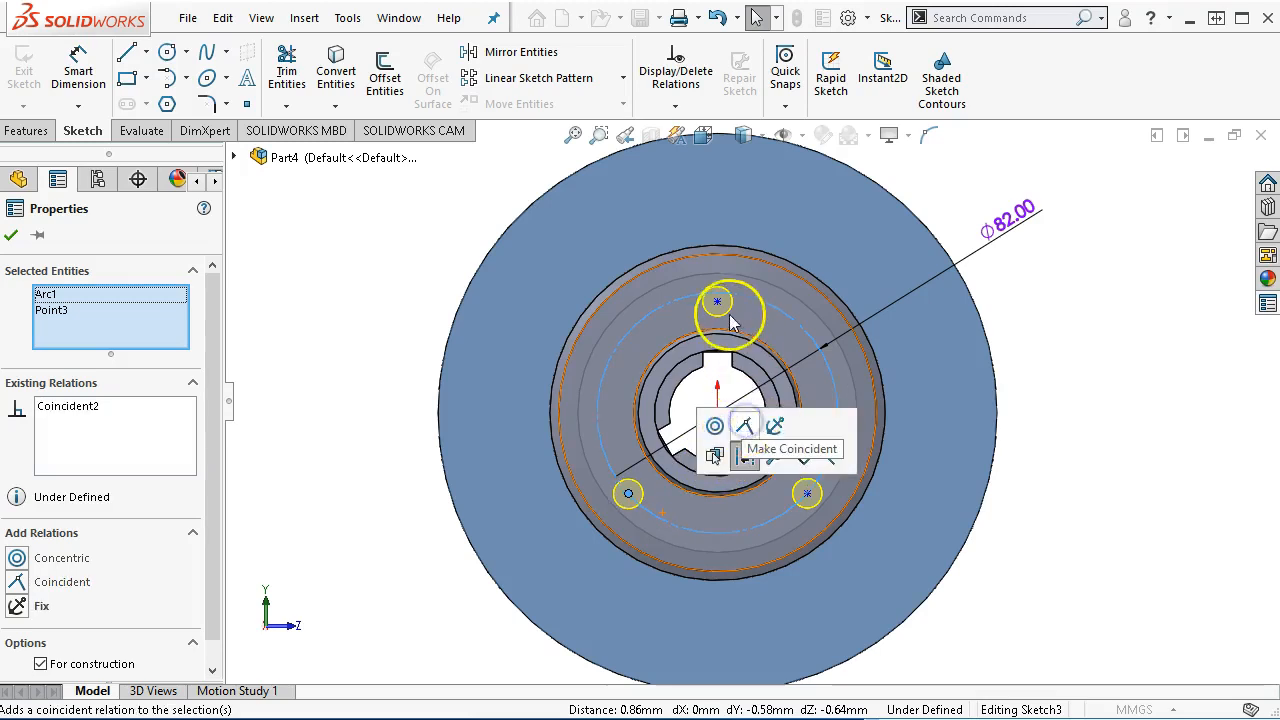
{"action": "left_click", "coordinate": [720, 268]}
{"action": "mouse_move", "coordinate": [720, 268]}
{"action": "left_mouse_down"}
{"action": "mouse_move", "coordinate": [712, 308]}
{"action": "mouse_move", "coordinate": [717, 292]}
{"action": "left_mouse_up"}
{"action": "key", "text": "Escape"}
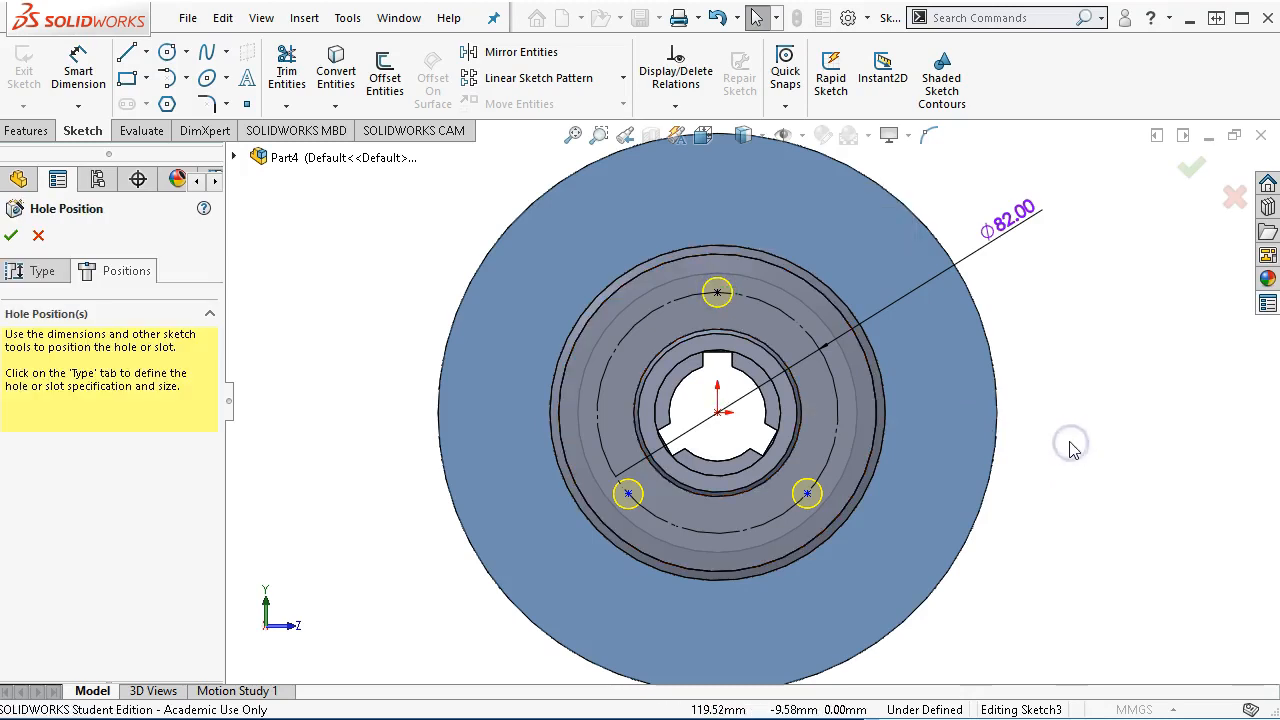
Step: Dimension the angle about the origin between the upper and lower-right hole points as 120°
{"action": "left_click", "coordinate": [78, 73]}
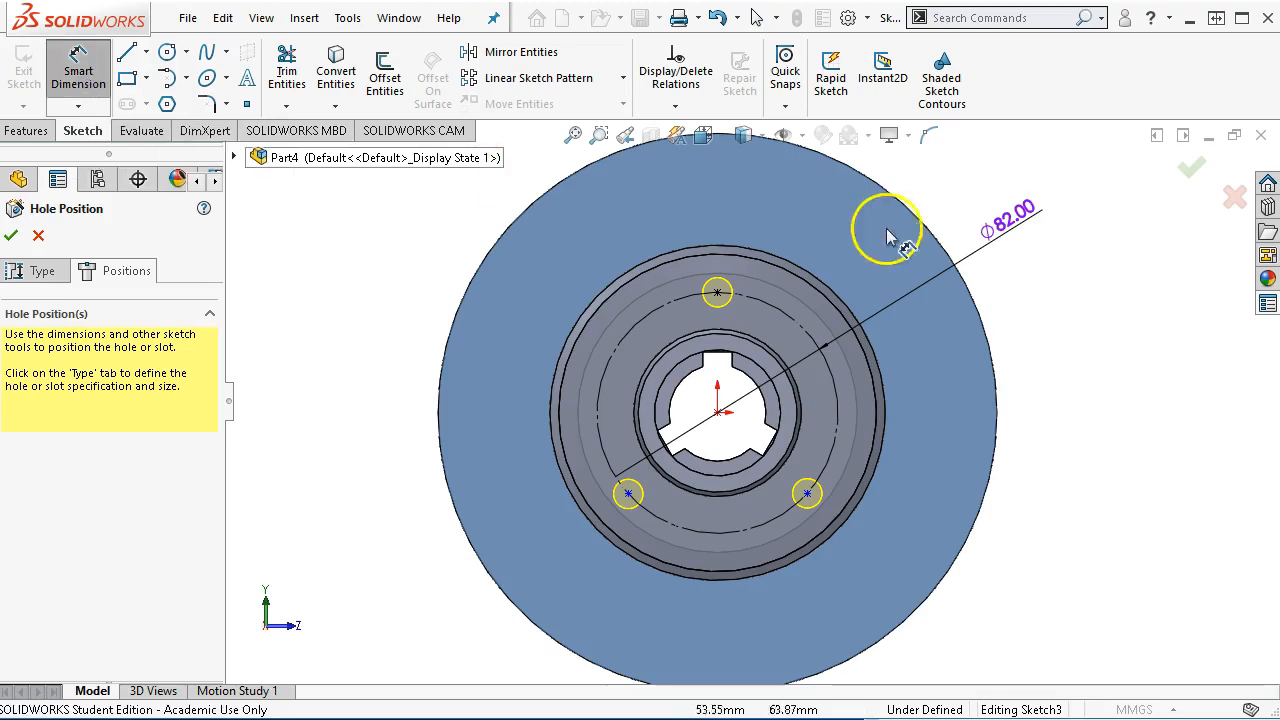
{"action": "left_click", "coordinate": [717, 413]}
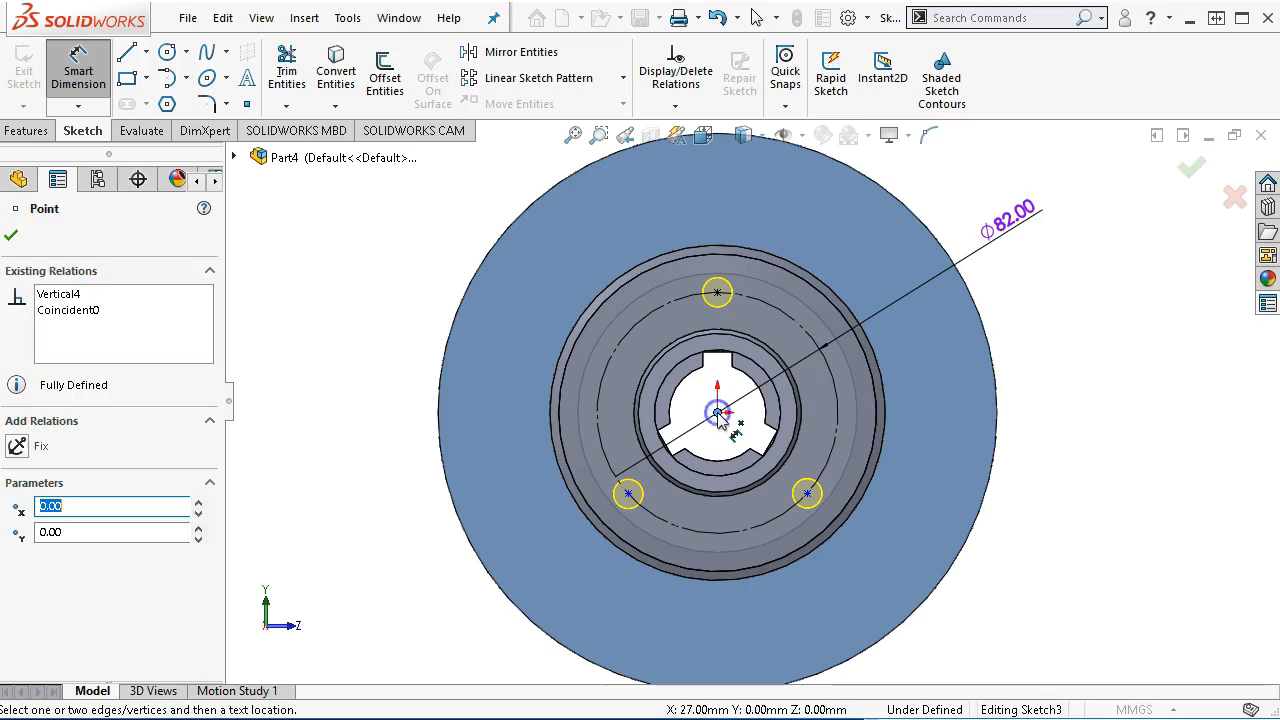
{"action": "left_click", "coordinate": [717, 294]}
{"action": "left_click", "coordinate": [808, 493]}
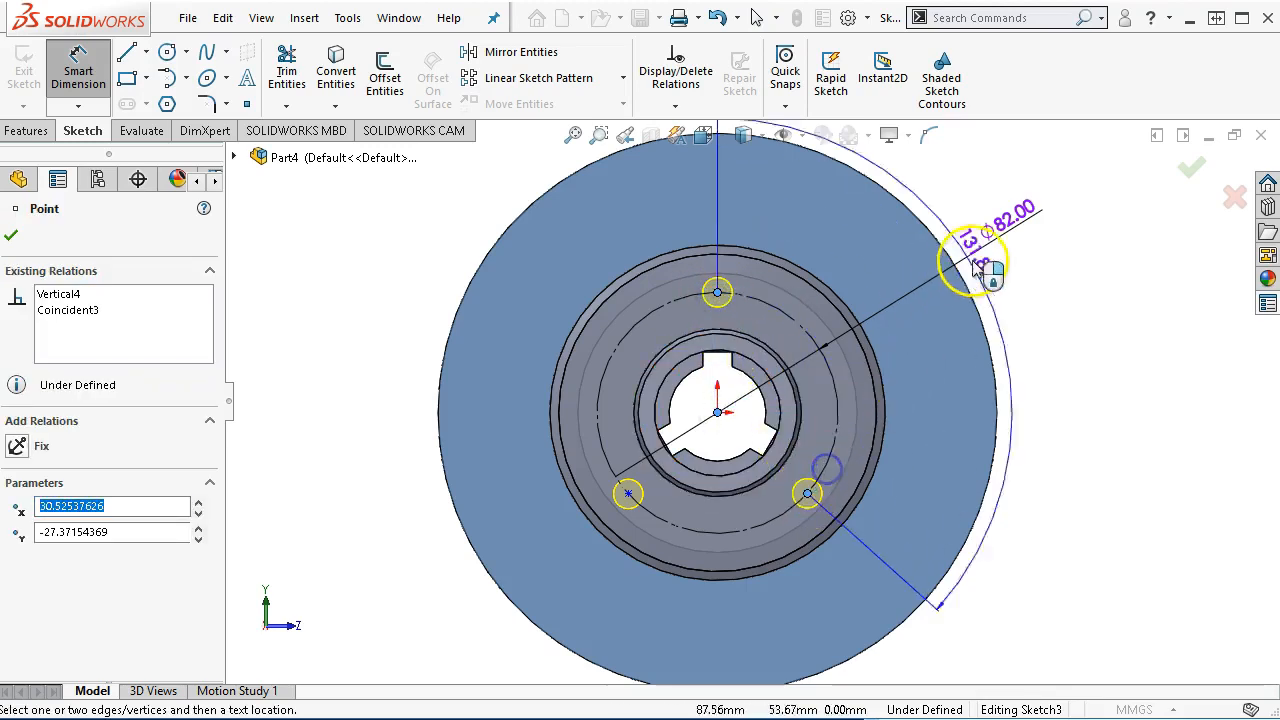
{"action": "left_click", "coordinate": [967, 212]}
{"action": "type", "text": "120"}
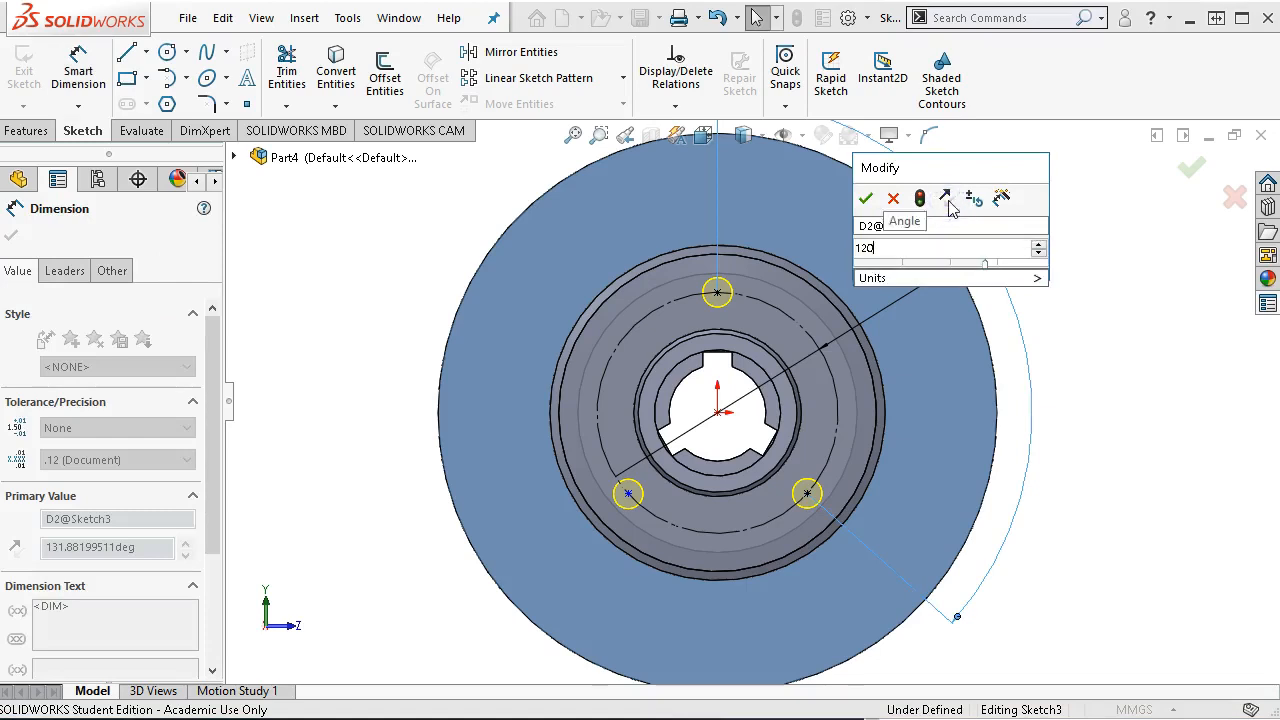
{"action": "key", "text": "Return"}
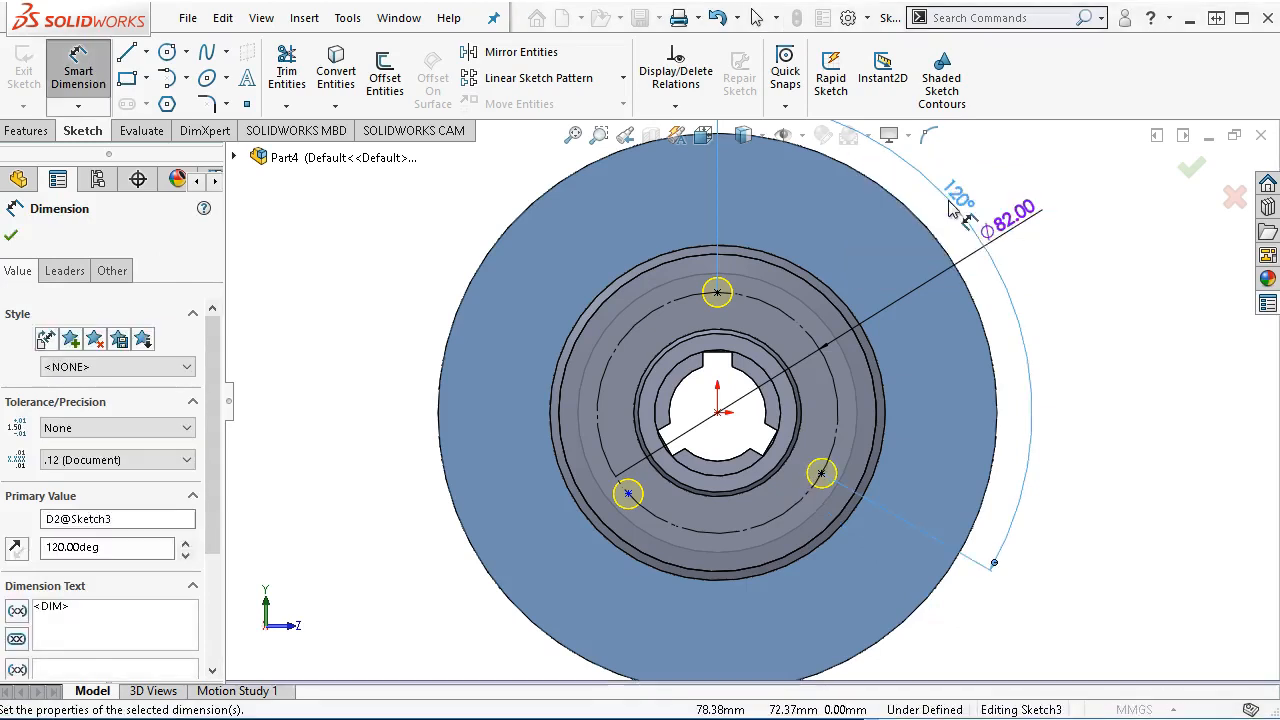
Step: Set the angle about the origin between the upper and lower-left hole points to 120° and finish the hole feature
{"action": "left_click", "coordinate": [718, 413]}
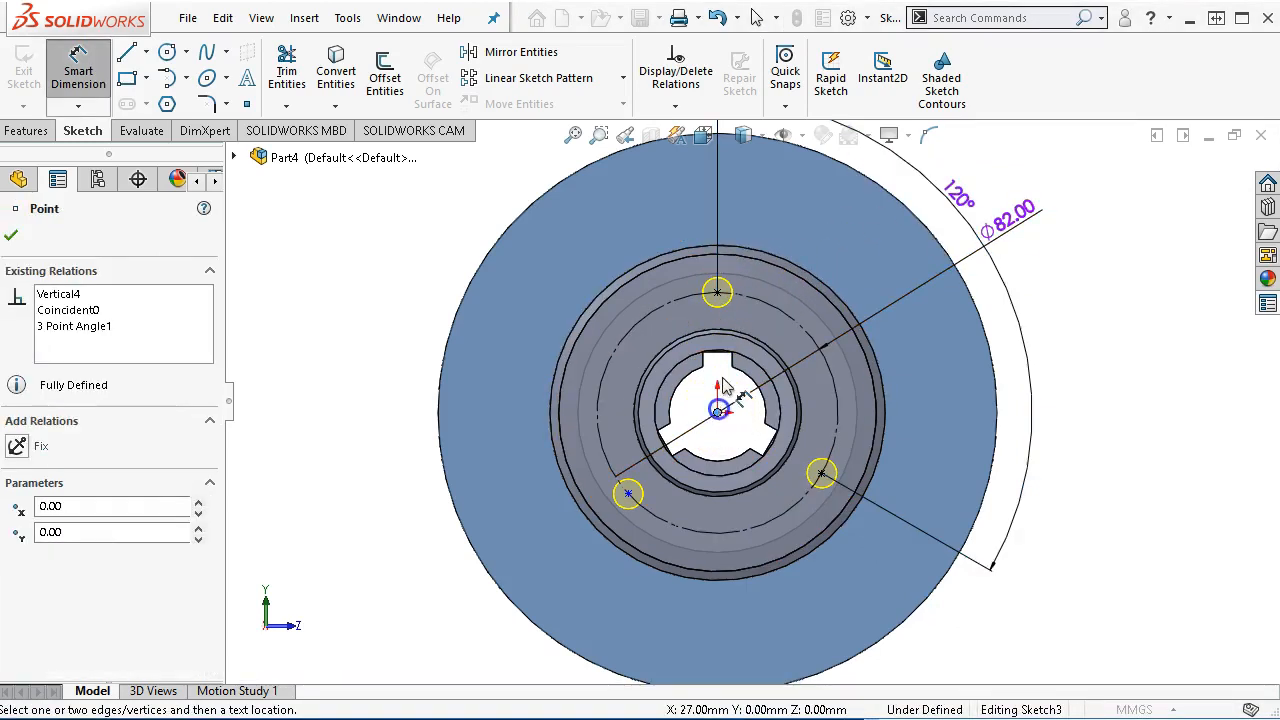
{"action": "left_click", "coordinate": [717, 295]}
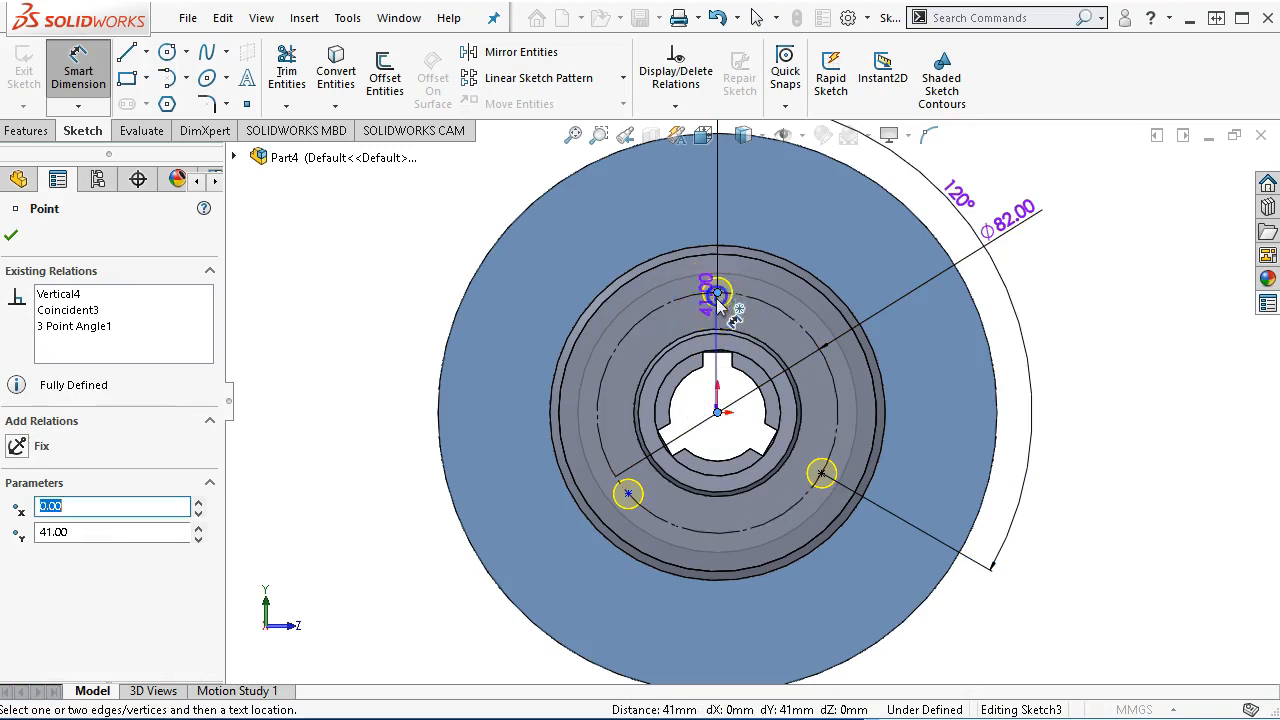
{"action": "left_click", "coordinate": [628, 493]}
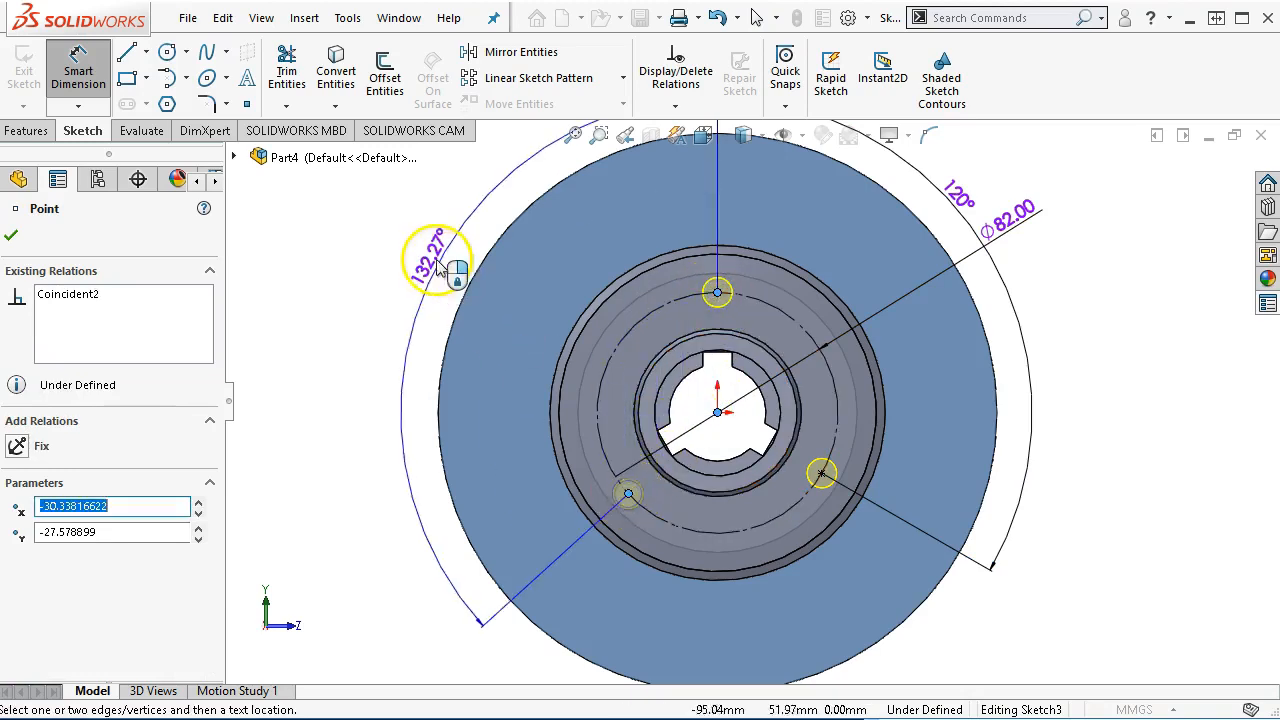
{"action": "left_click", "coordinate": [440, 262]}
{"action": "type", "text": "120"}
{"action": "key", "text": "Return"}
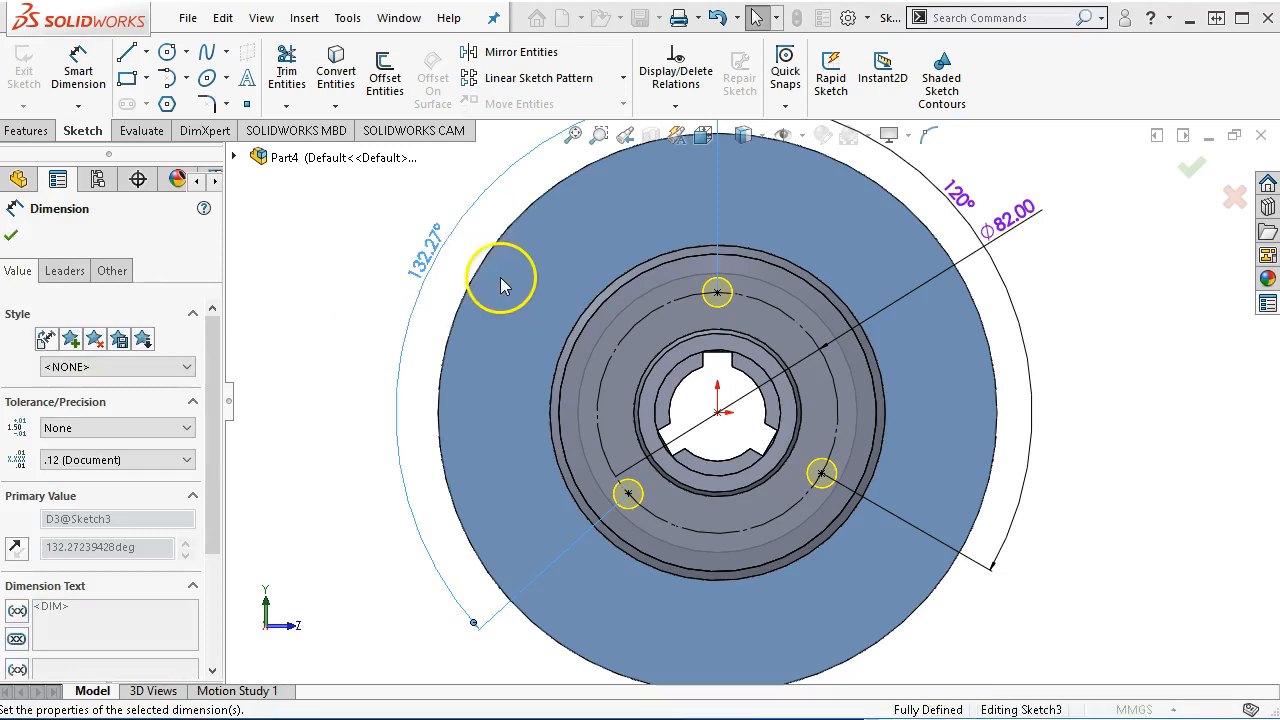
{"action": "left_click", "coordinate": [1189, 168]}
Step: Examine the three through holes from both sides of the pulley and expand the hole feature to show its sketches
{"action": "scroll", "coordinate": [1110, 292], "scroll_direction": "up", "scroll_amount": 5}
{"action": "middle_click_drag", "start_coordinate": [1091, 347], "coordinate": [968, 426]}
{"action": "scroll", "coordinate": [841, 385], "scroll_direction": "up", "scroll_amount": 1}
{"action": "scroll", "coordinate": [841, 390], "scroll_direction": "down", "scroll_amount": 3}
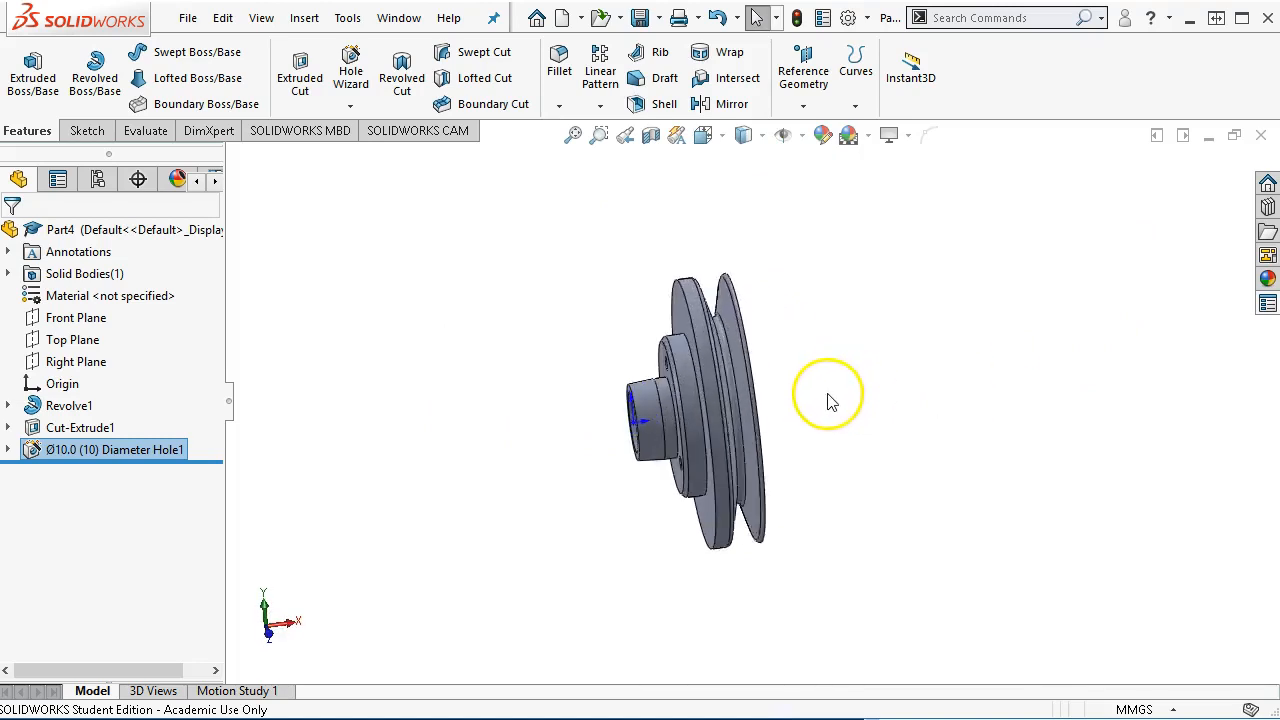
{"action": "left_click", "coordinate": [8, 450]}
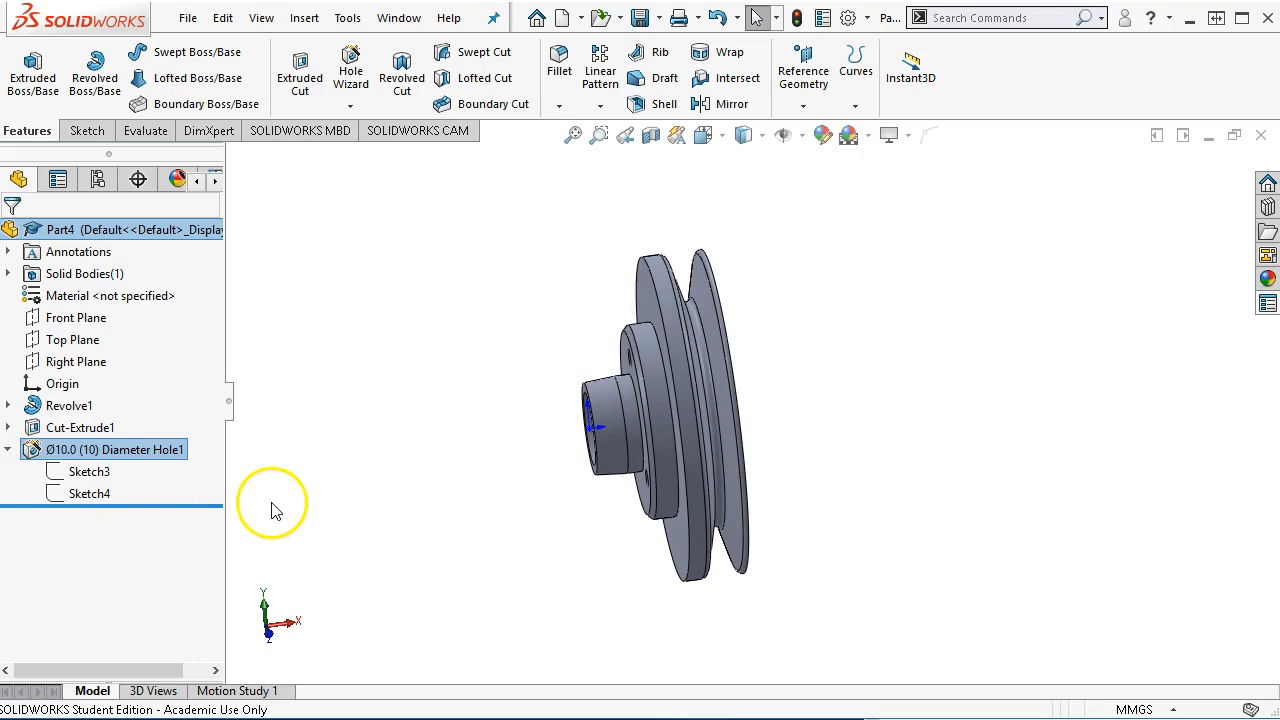
{"action": "middle_click_drag", "start_coordinate": [394, 506], "coordinate": [320, 522]}
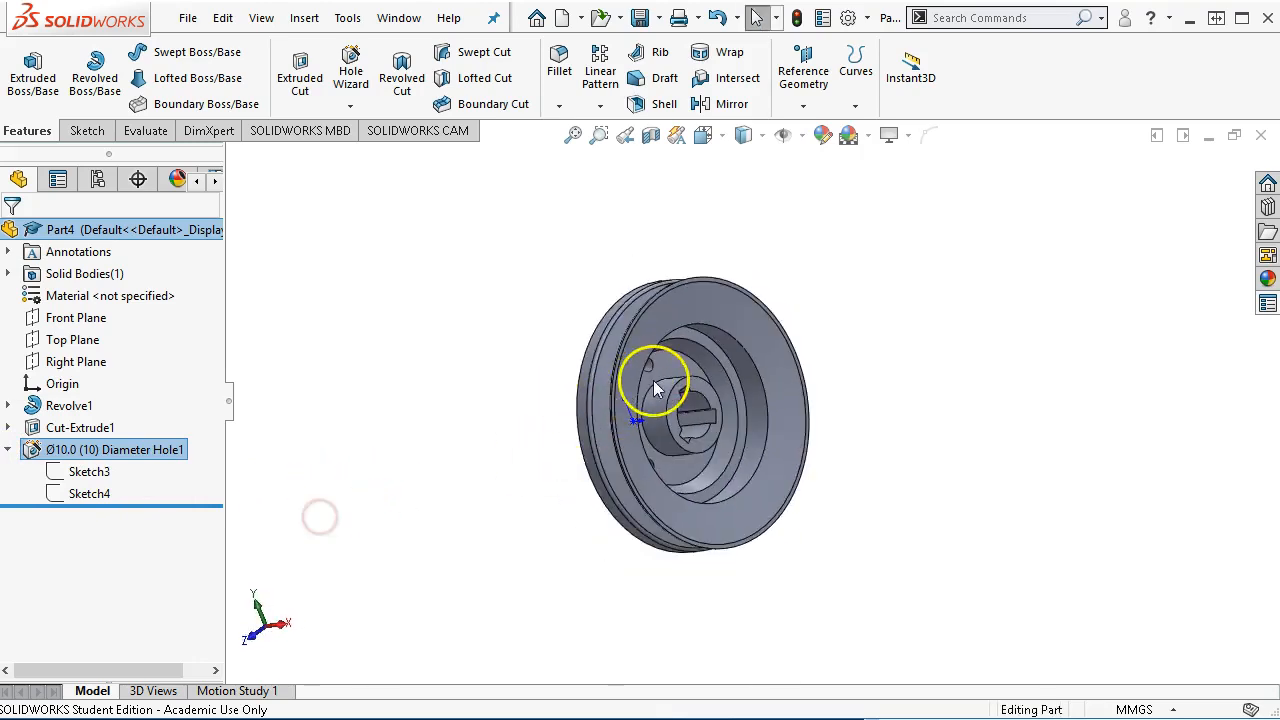
{"action": "mouse_move", "coordinate": [645, 370]}
{"action": "middle_mouse_down"}
{"action": "mouse_move", "coordinate": [609, 357]}
{"action": "mouse_move", "coordinate": [634, 366]}
{"action": "middle_mouse_up"}
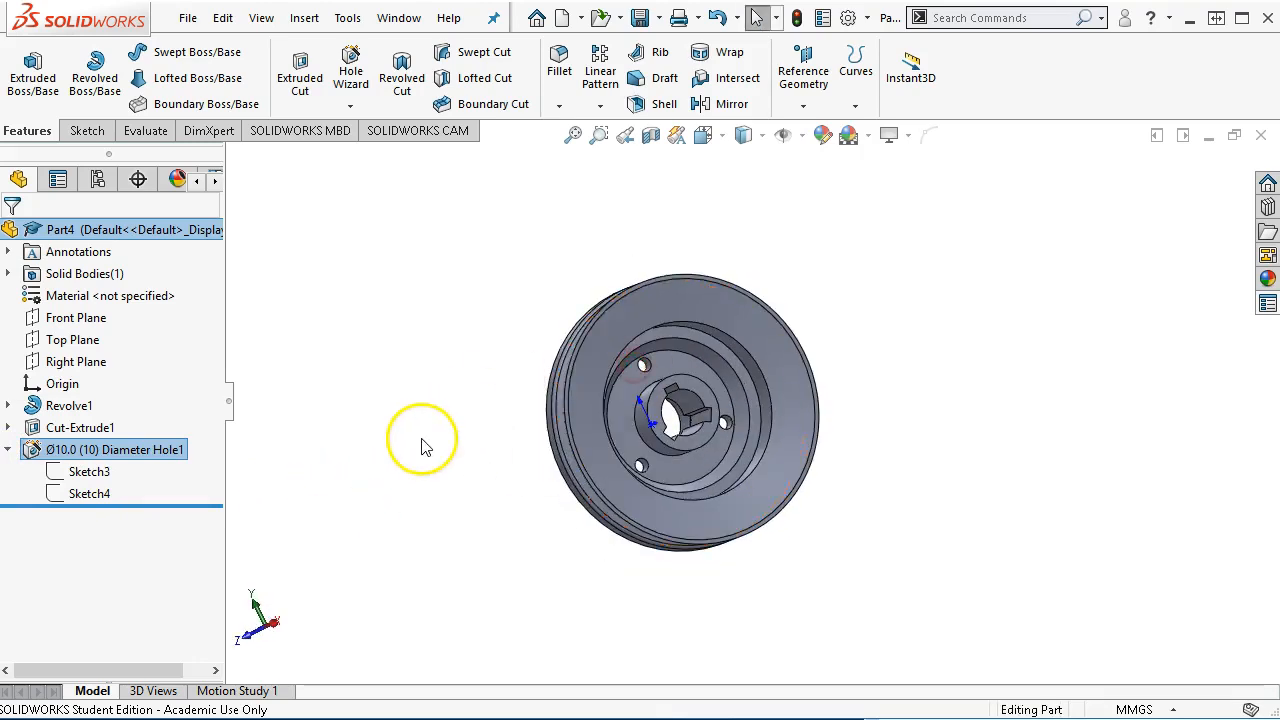
{"action": "scroll", "coordinate": [636, 372], "scroll_direction": "down", "scroll_amount": 1}
{"action": "scroll", "coordinate": [650, 372], "scroll_direction": "up", "scroll_amount": 1}
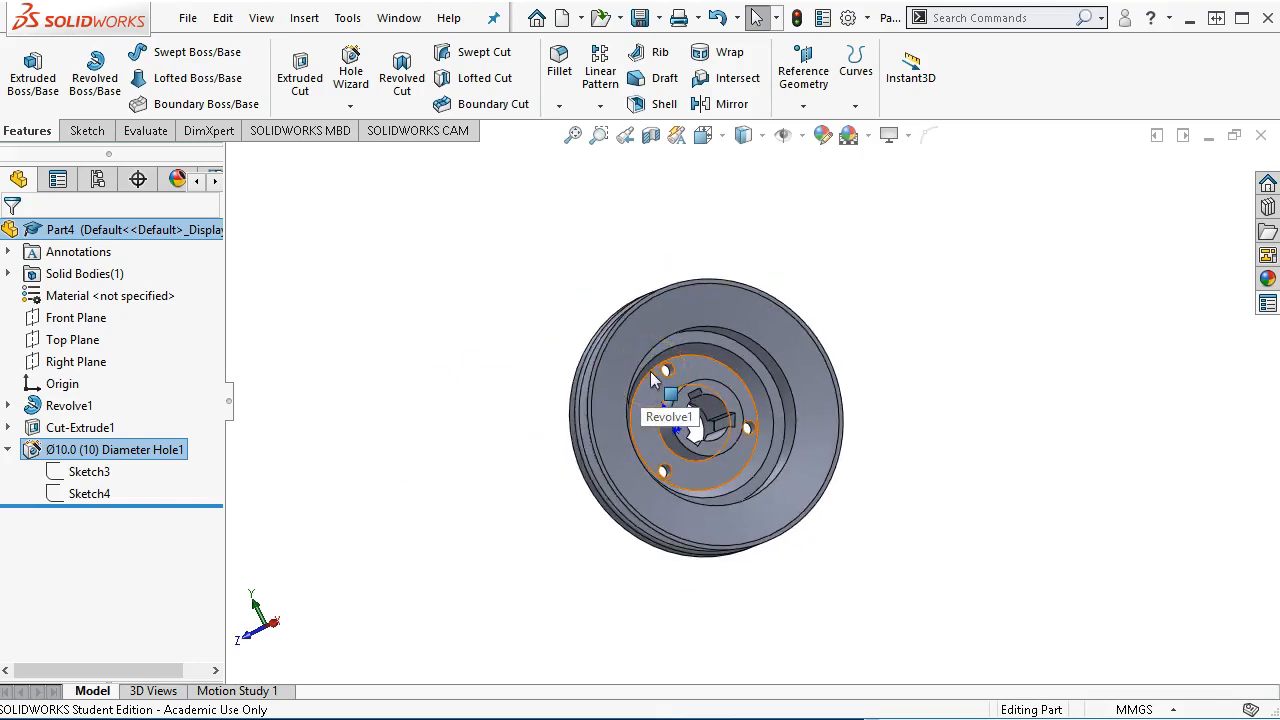
{"action": "middle_click_drag", "start_coordinate": [424, 390], "coordinate": [563, 400]}
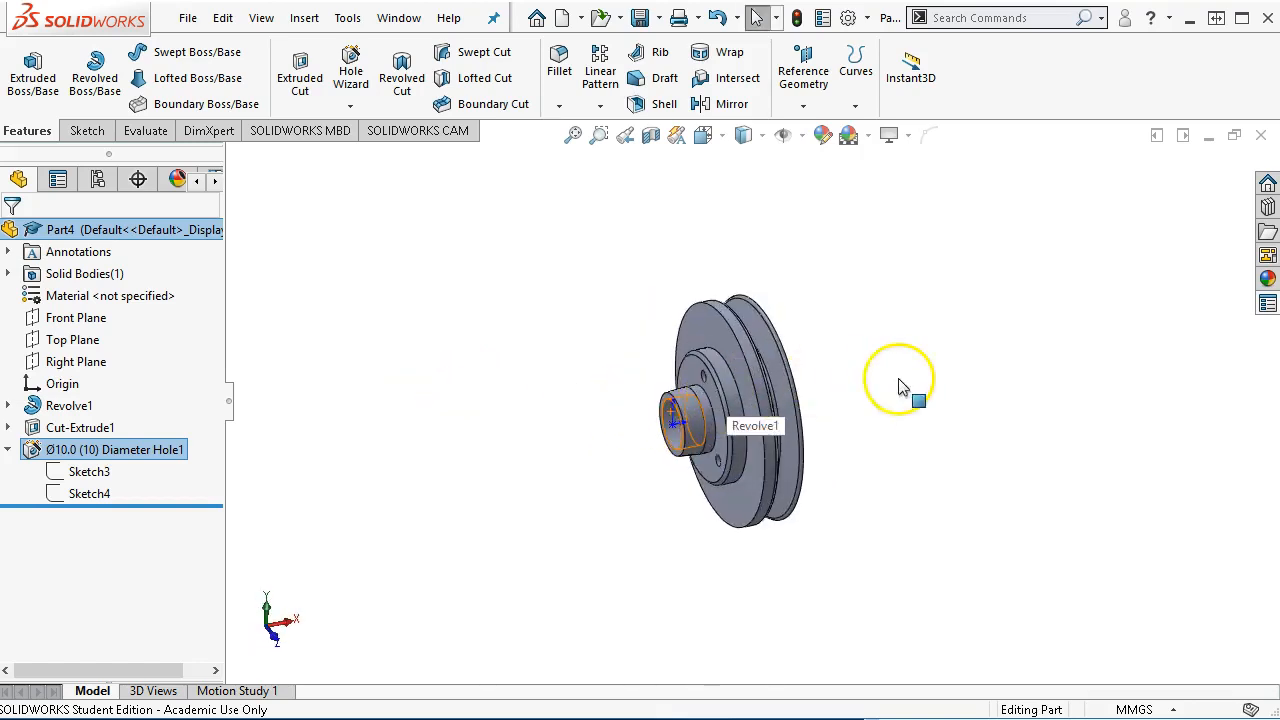
{"action": "middle_click_drag", "start_coordinate": [846, 414], "coordinate": [720, 375]}
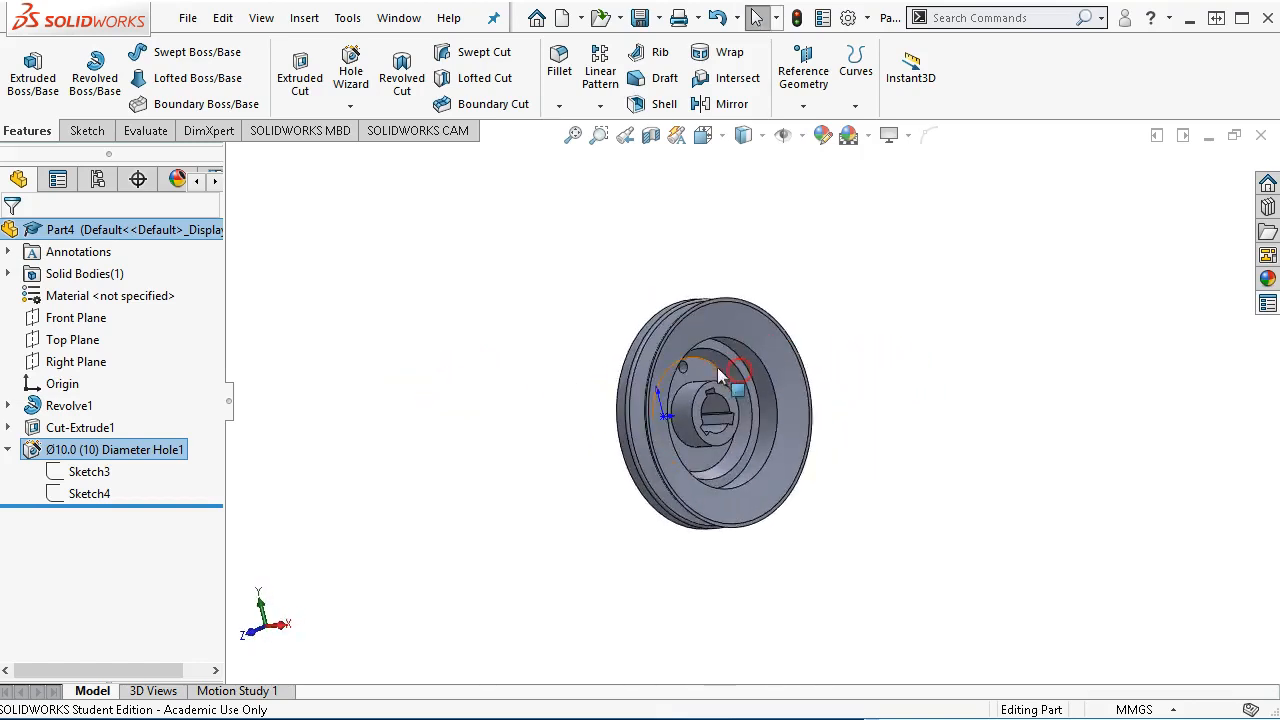
{"action": "scroll", "coordinate": [470, 408], "scroll_direction": "up", "scroll_amount": 1}
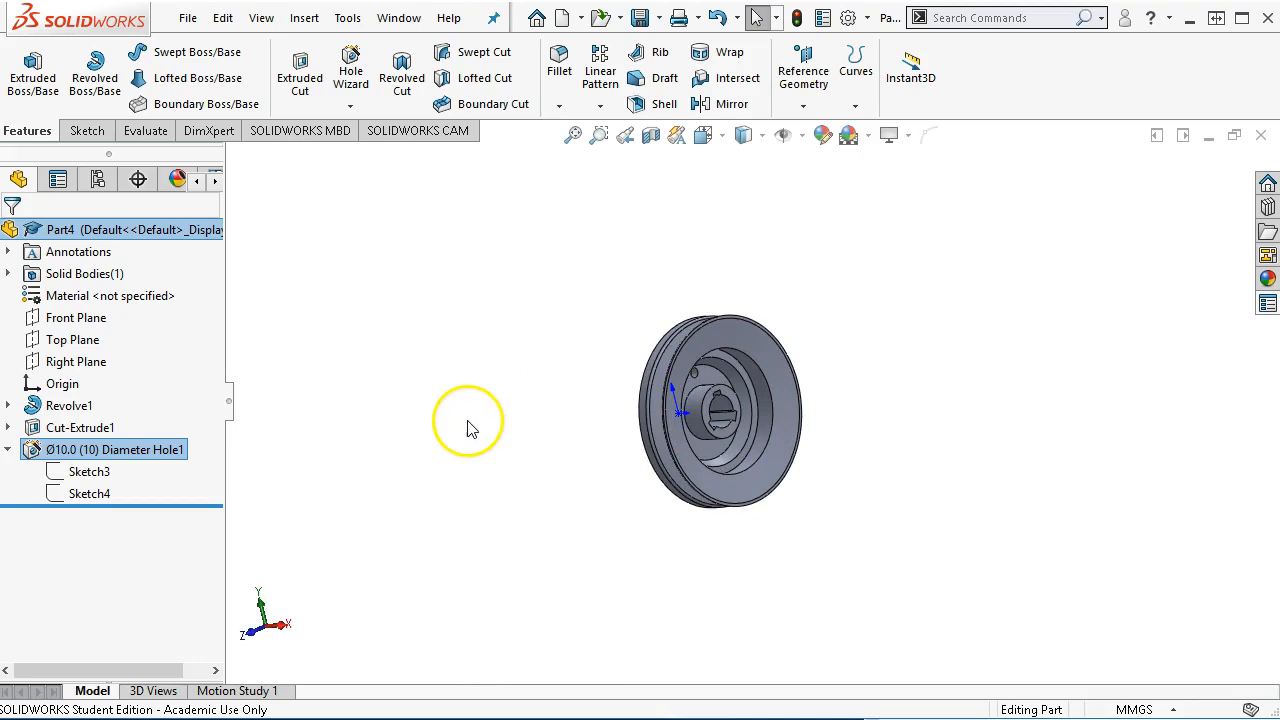
{"action": "scroll", "coordinate": [468, 421], "scroll_direction": "down", "scroll_amount": 1}
{"action": "scroll", "coordinate": [758, 384], "scroll_direction": "down", "scroll_amount": 1}
{"action": "scroll", "coordinate": [758, 384], "scroll_direction": "up", "scroll_amount": 1}
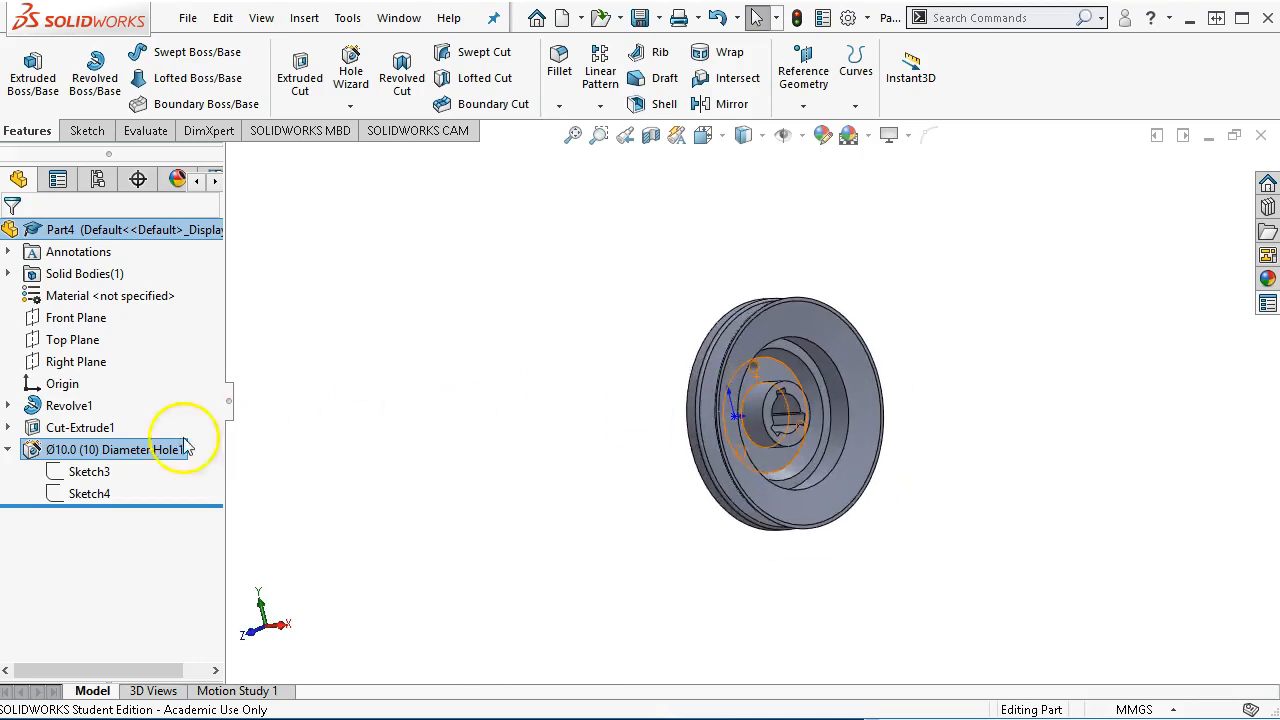
{"action": "right_click", "coordinate": [88, 471]}
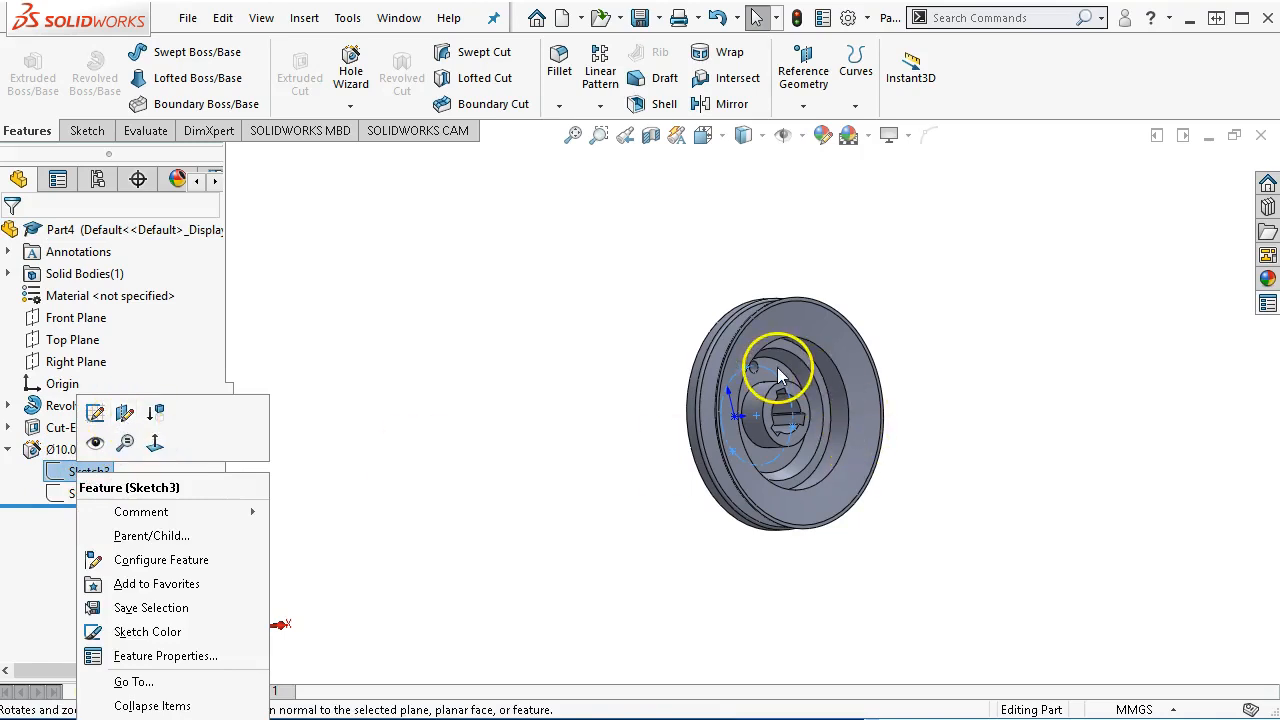
{"action": "left_click", "coordinate": [551, 391]}
{"action": "middle_click_drag", "start_coordinate": [622, 441], "coordinate": [720, 400]}
{"action": "left_click", "coordinate": [756, 372]}
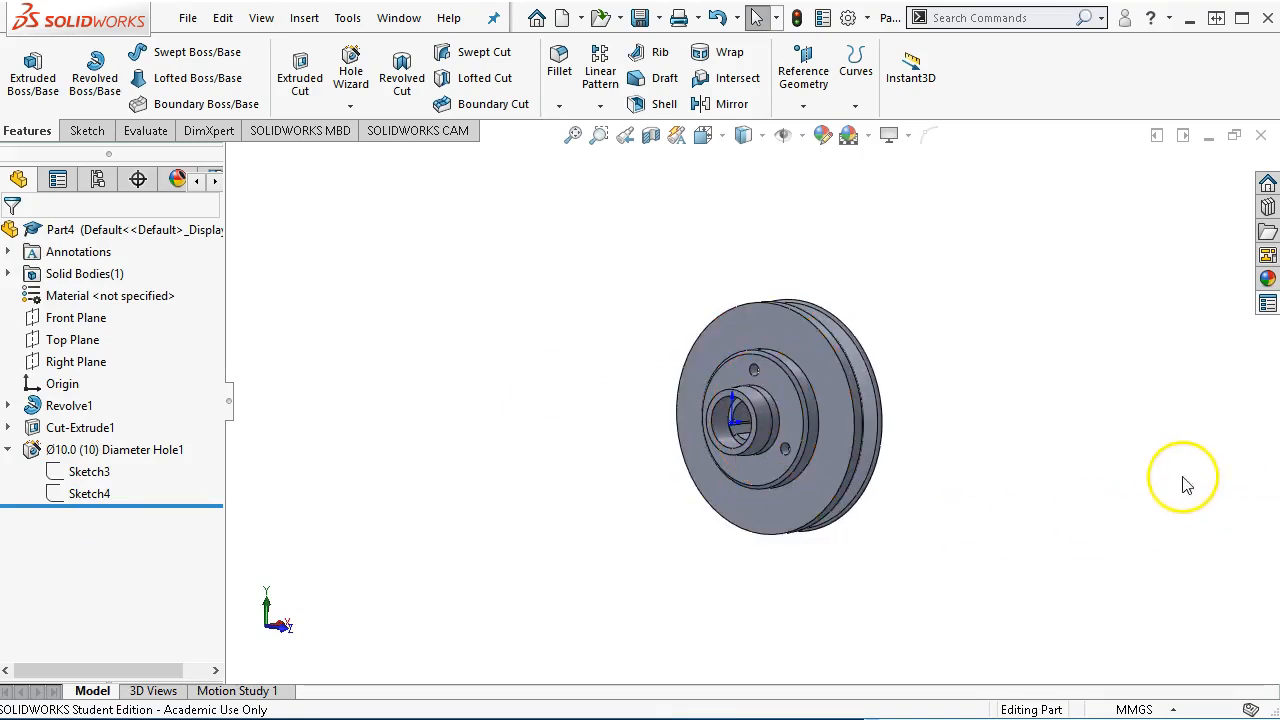
{"action": "middle_click_drag", "start_coordinate": [903, 490], "coordinate": [825, 485]}
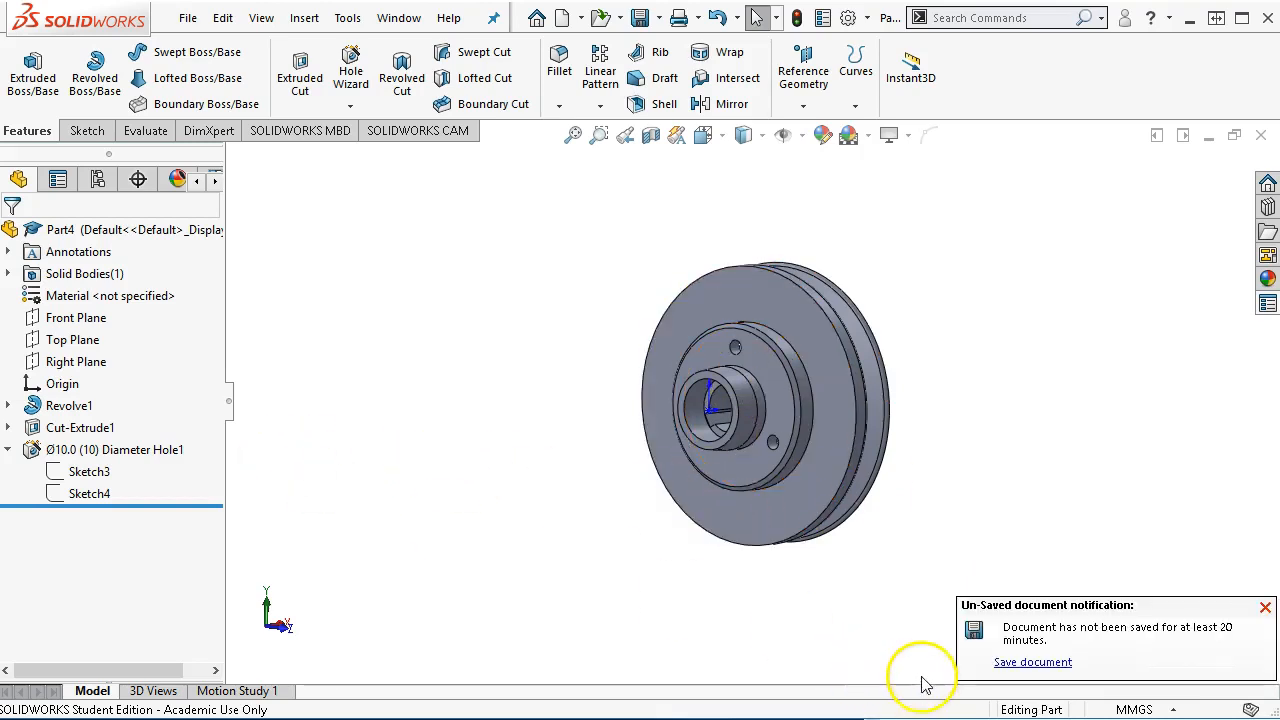
Step: Start saving the part, check the A7 course page in the browser, and name the file "7.17 Sheave -jl"
{"action": "left_click", "coordinate": [1021, 663]}
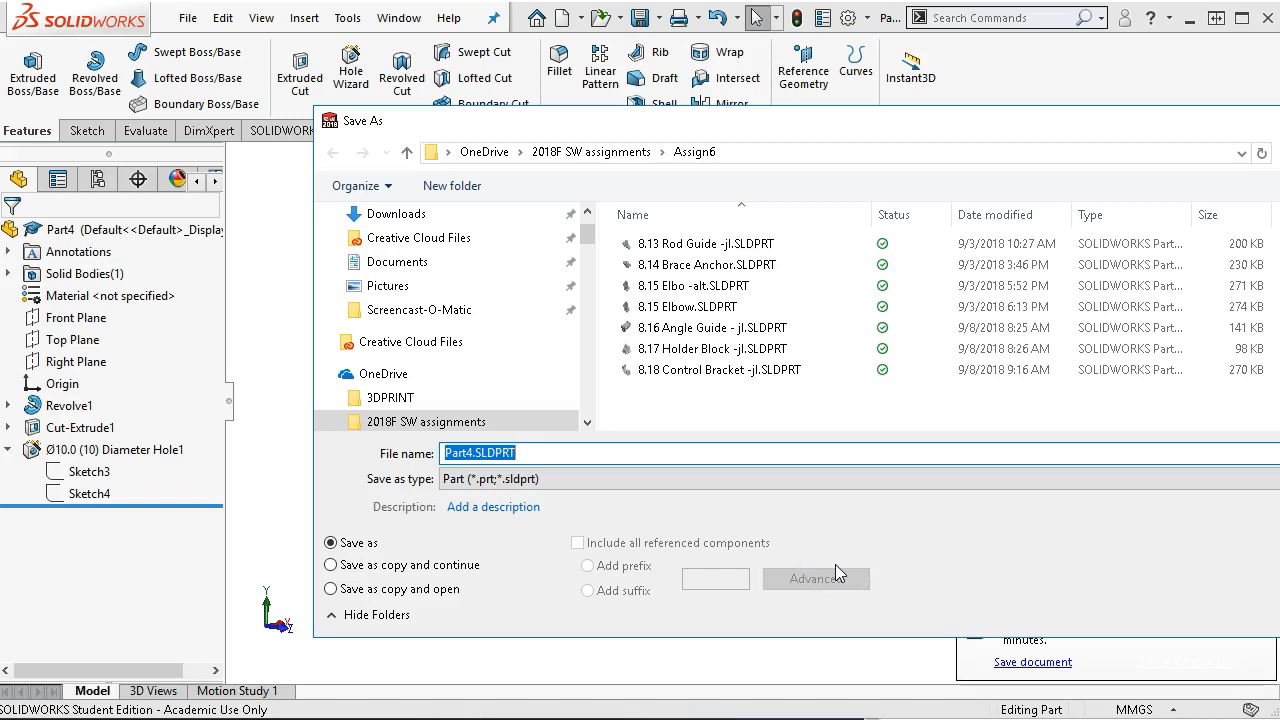
{"action": "key", "text": "alt+Tab"}
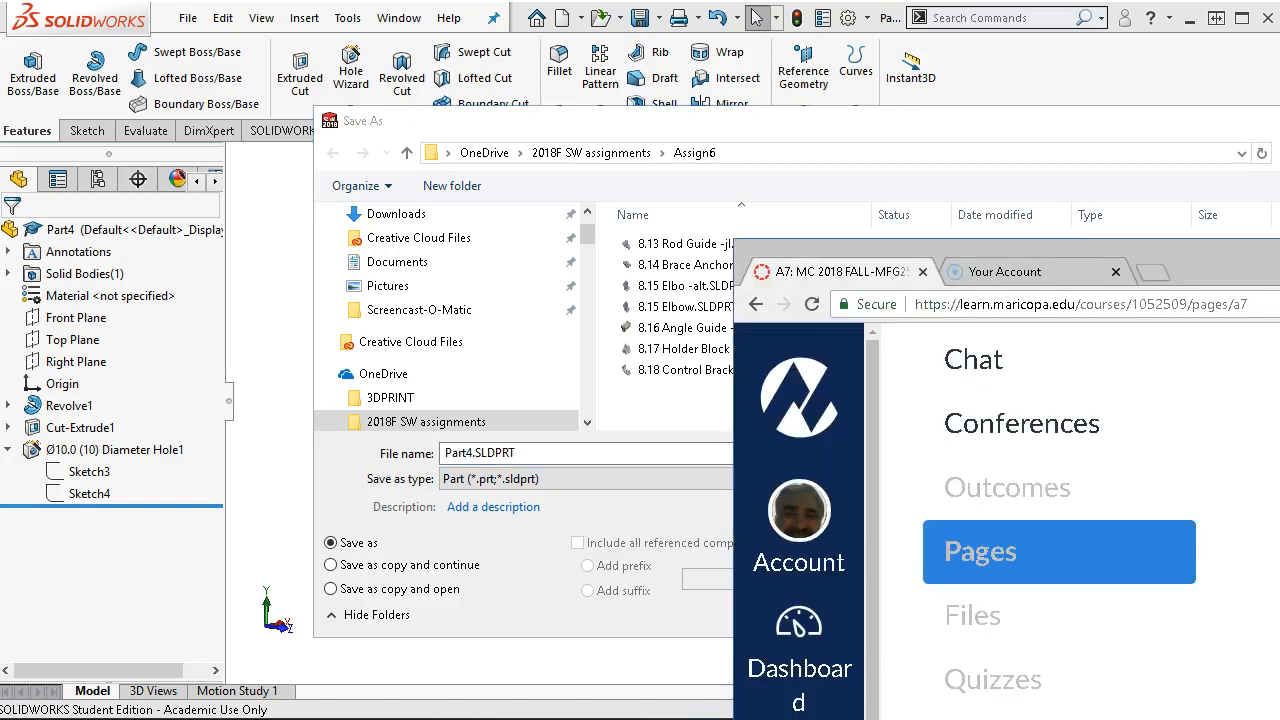
{"action": "left_click_drag", "start_coordinate": [1210, 256], "coordinate": [1149, 150]}
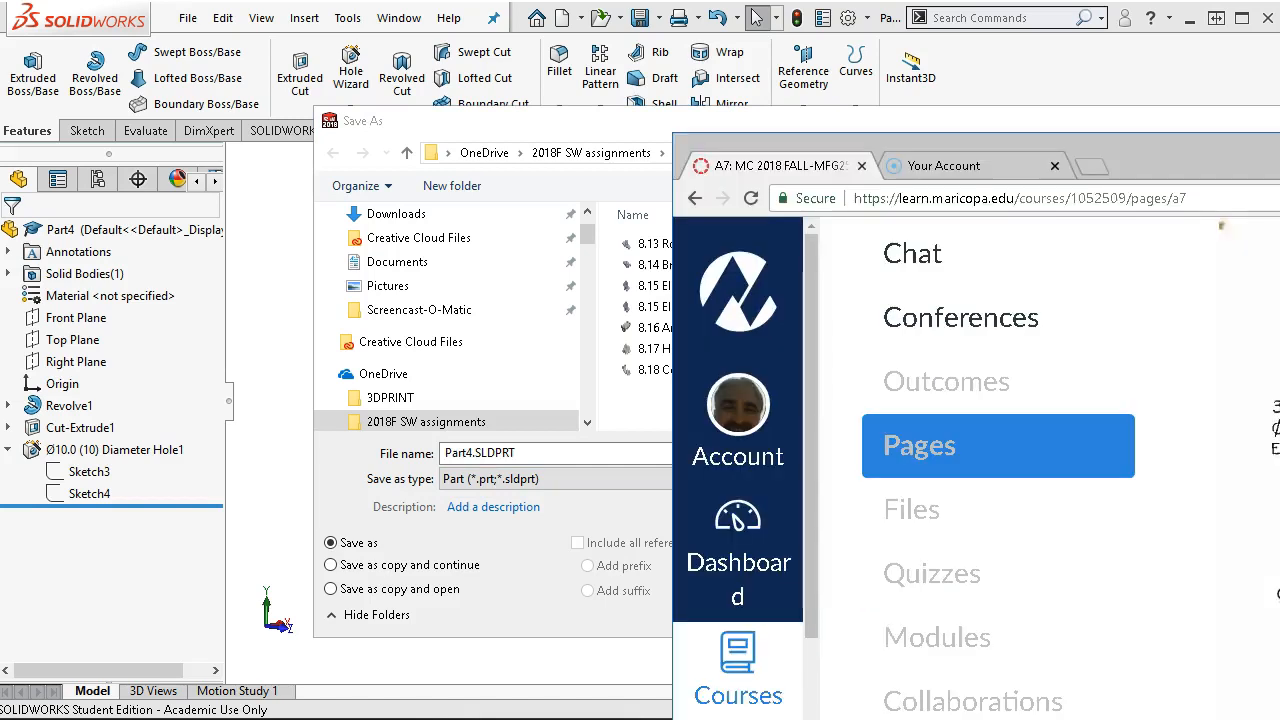
{"action": "scroll", "coordinate": [1040, 450], "scroll_direction": "down", "scroll_amount": 1}
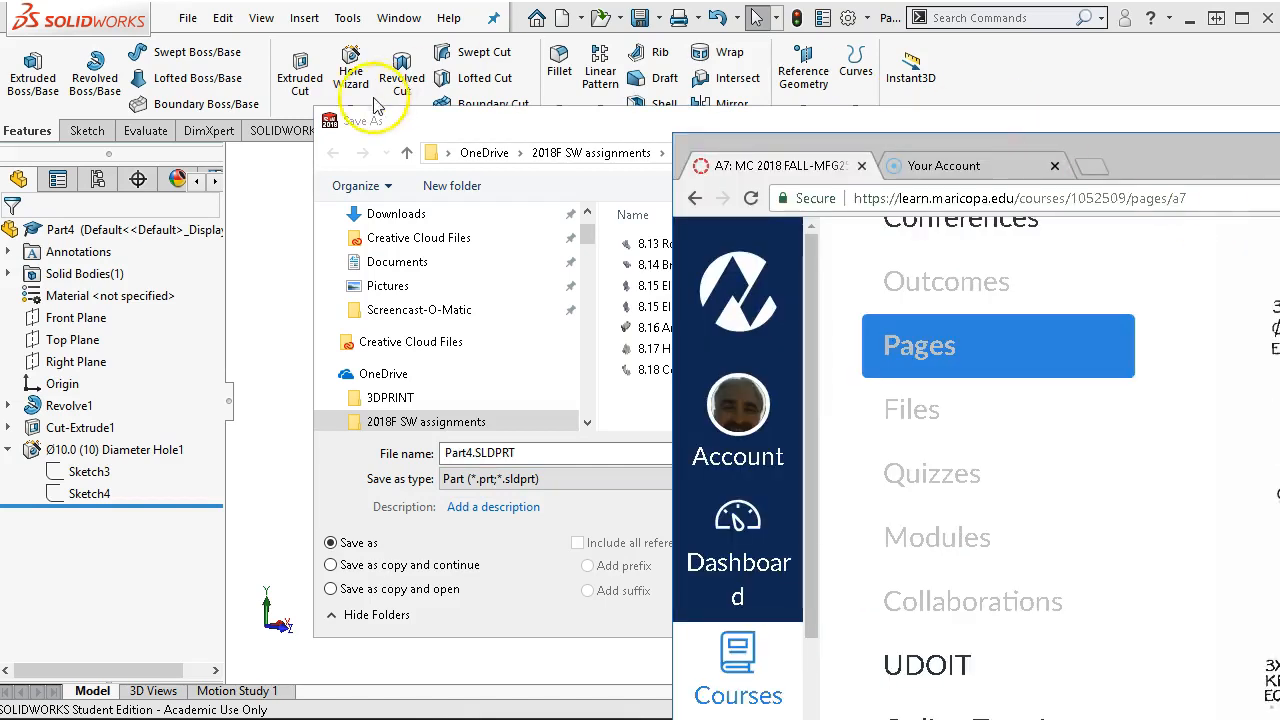
{"action": "left_click", "coordinate": [417, 124]}
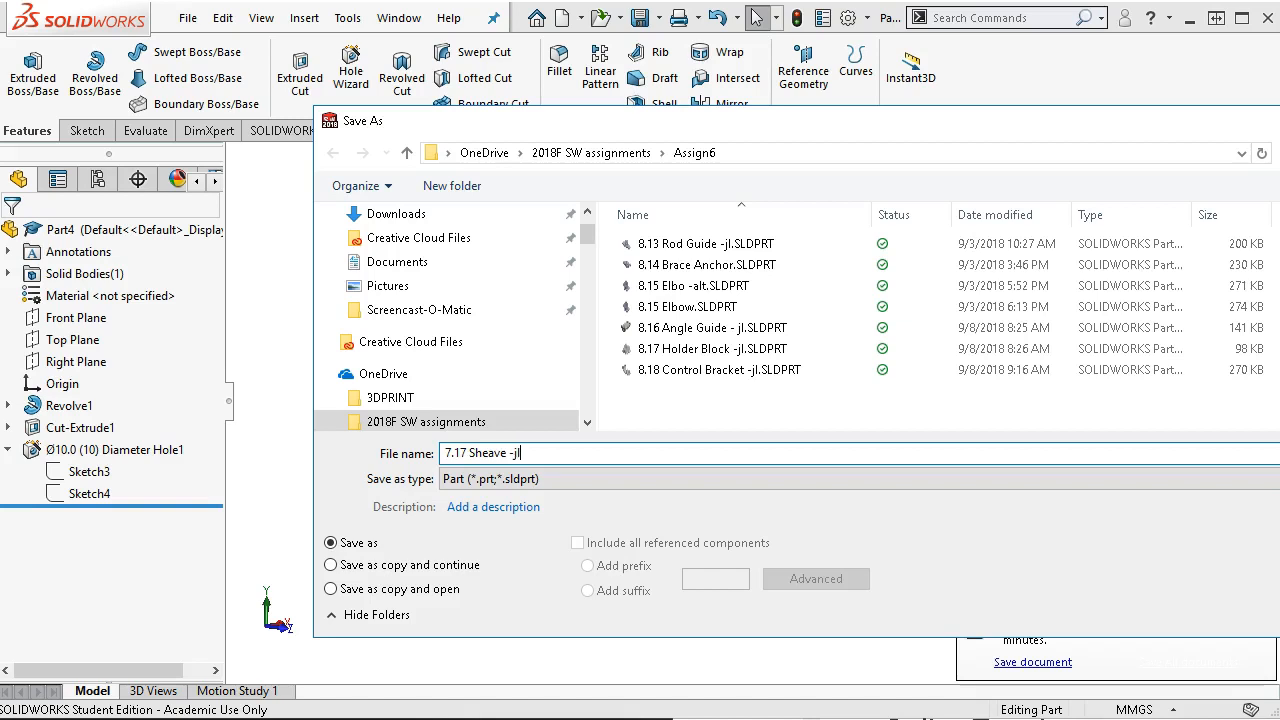
Step: Create an Assign7 folder inside 2018F SW assignments and save the part there
{"action": "left_click", "coordinate": [630, 154]}
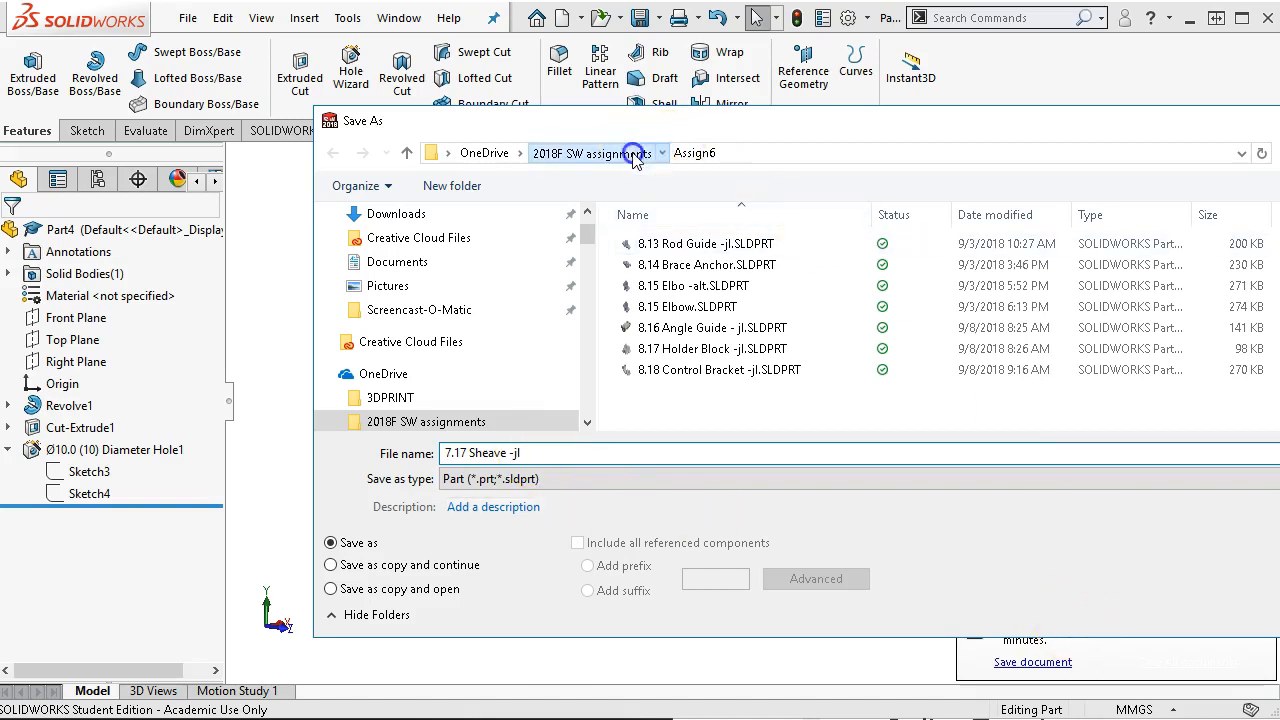
{"action": "left_click", "coordinate": [476, 190]}
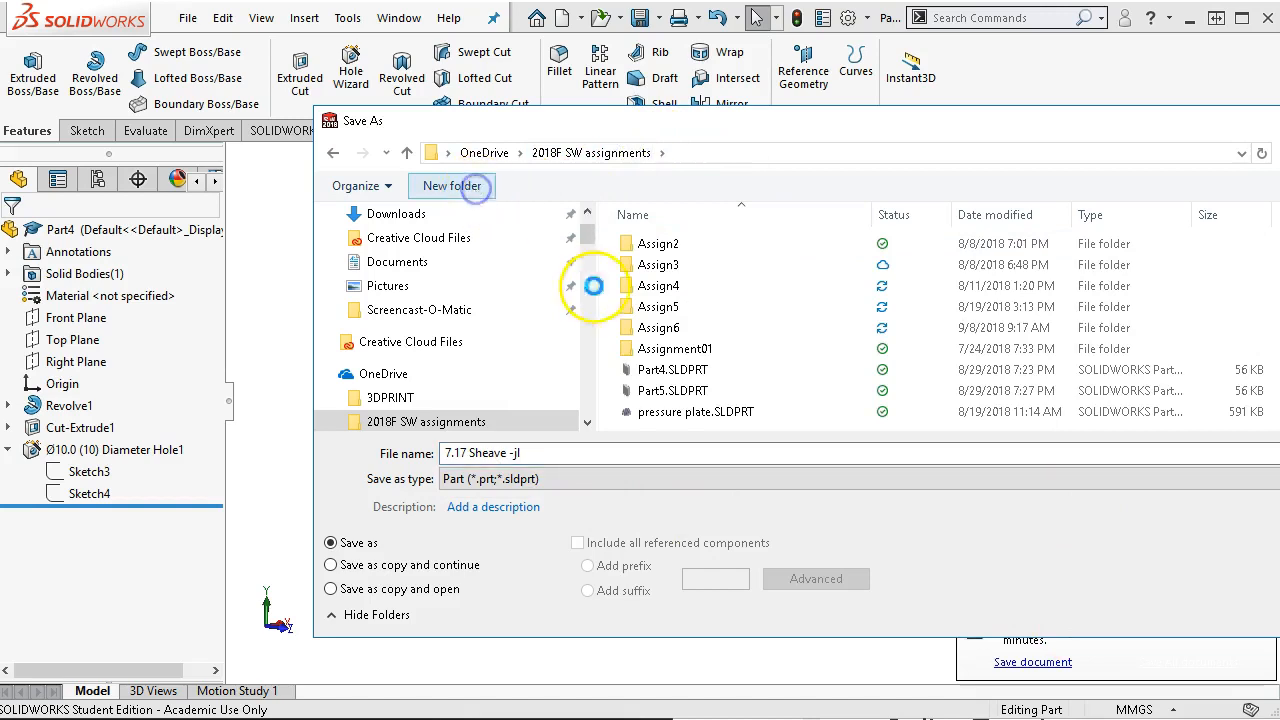
{"action": "type", "text": "Assign7"}
{"action": "key", "text": "Return"}
{"action": "double_click", "coordinate": [690, 352]}
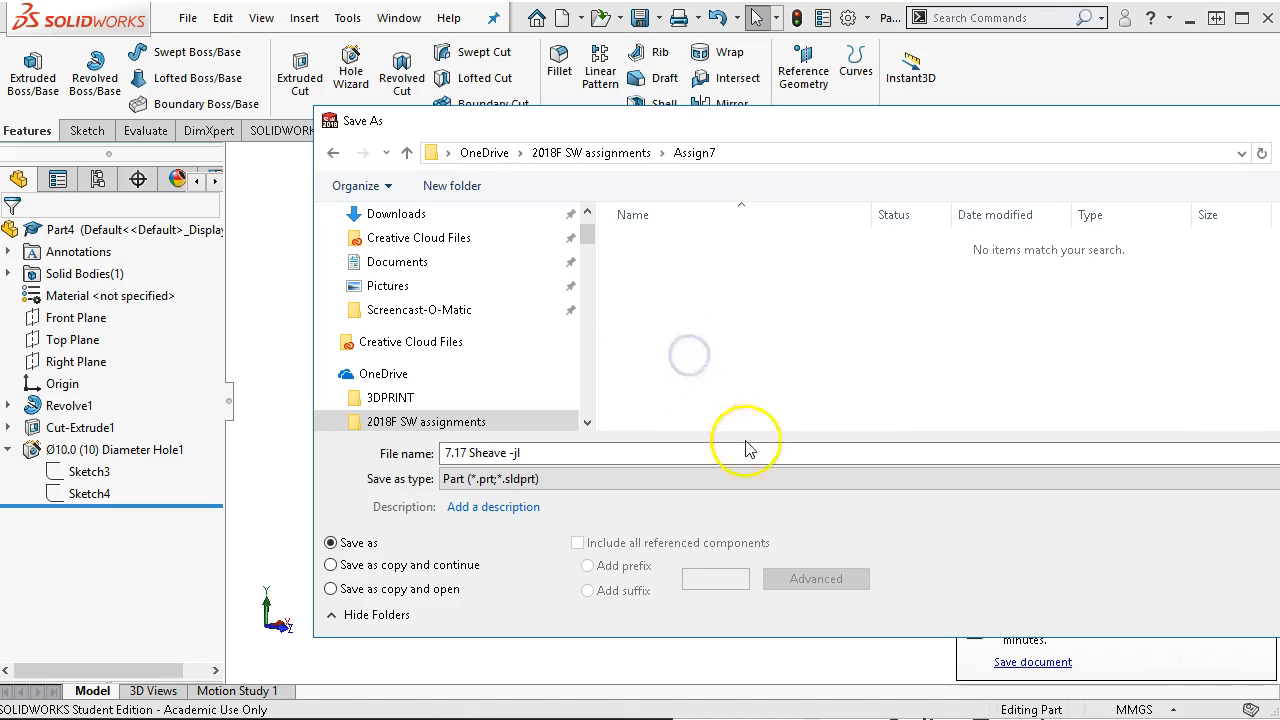
{"action": "key", "text": "Return"}
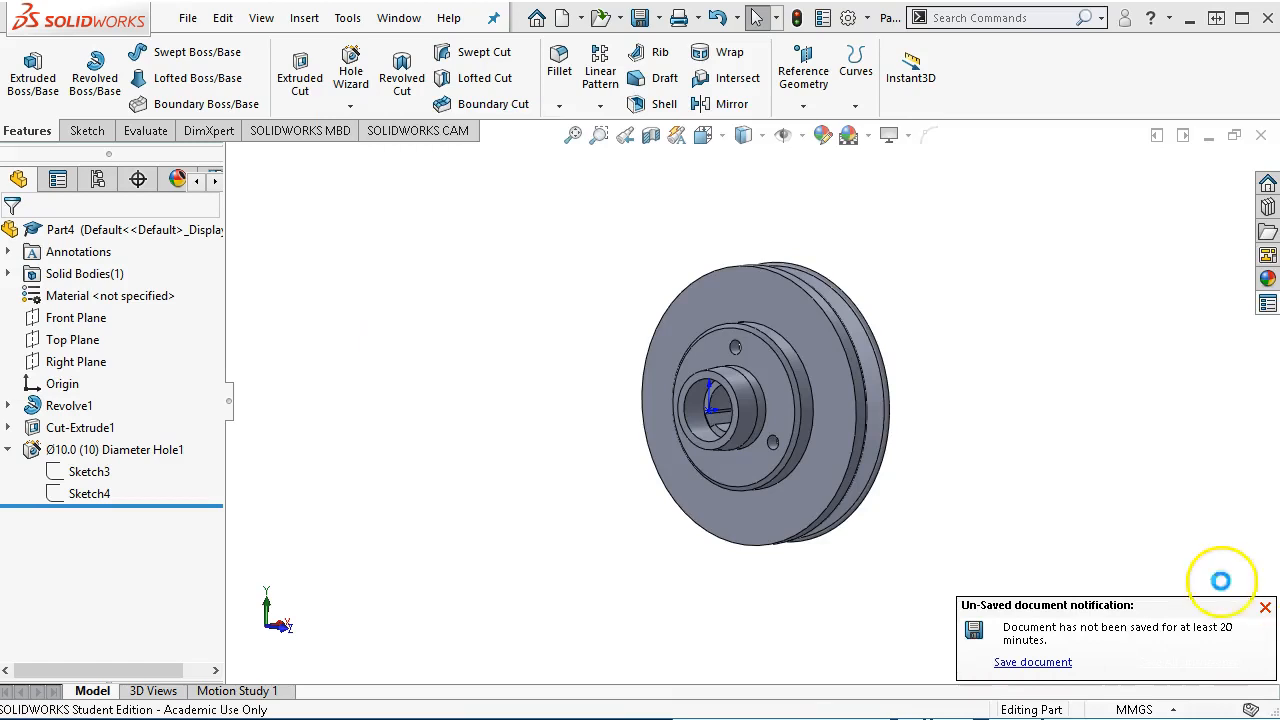
Step: Chamfer the inner circular edge of the 43 mm bore at the hub's open end with 2 mm at 45°
{"action": "scroll", "coordinate": [945, 515], "scroll_direction": "up", "scroll_amount": 2}
{"action": "middle_click_drag", "start_coordinate": [945, 515], "coordinate": [889, 526]}
{"action": "scroll", "coordinate": [826, 414], "scroll_direction": "down", "scroll_amount": 3}
{"action": "middle_click_drag", "start_coordinate": [824, 423], "coordinate": [863, 437]}
{"action": "scroll", "coordinate": [863, 437], "scroll_direction": "up", "scroll_amount": 2}
{"action": "scroll", "coordinate": [711, 383], "scroll_direction": "down", "scroll_amount": 5}
{"action": "scroll", "coordinate": [728, 446], "scroll_direction": "up", "scroll_amount": 4}
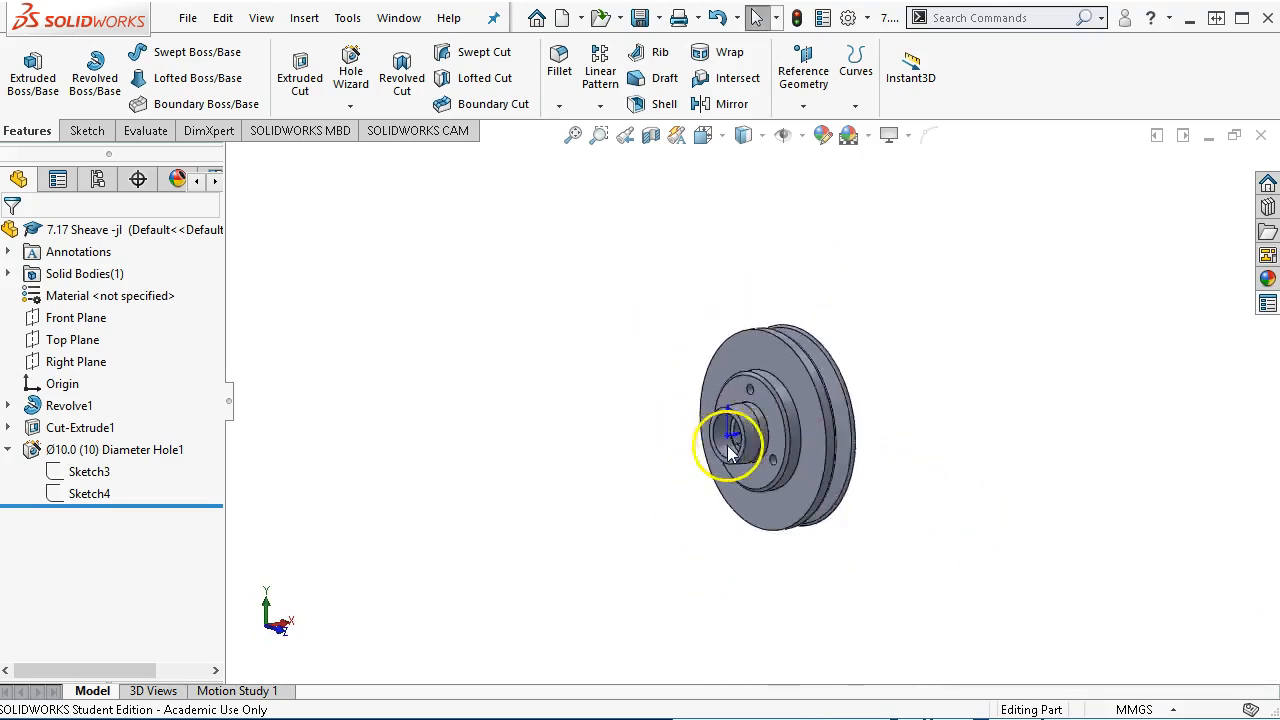
{"action": "scroll", "coordinate": [728, 448], "scroll_direction": "down", "scroll_amount": 5}
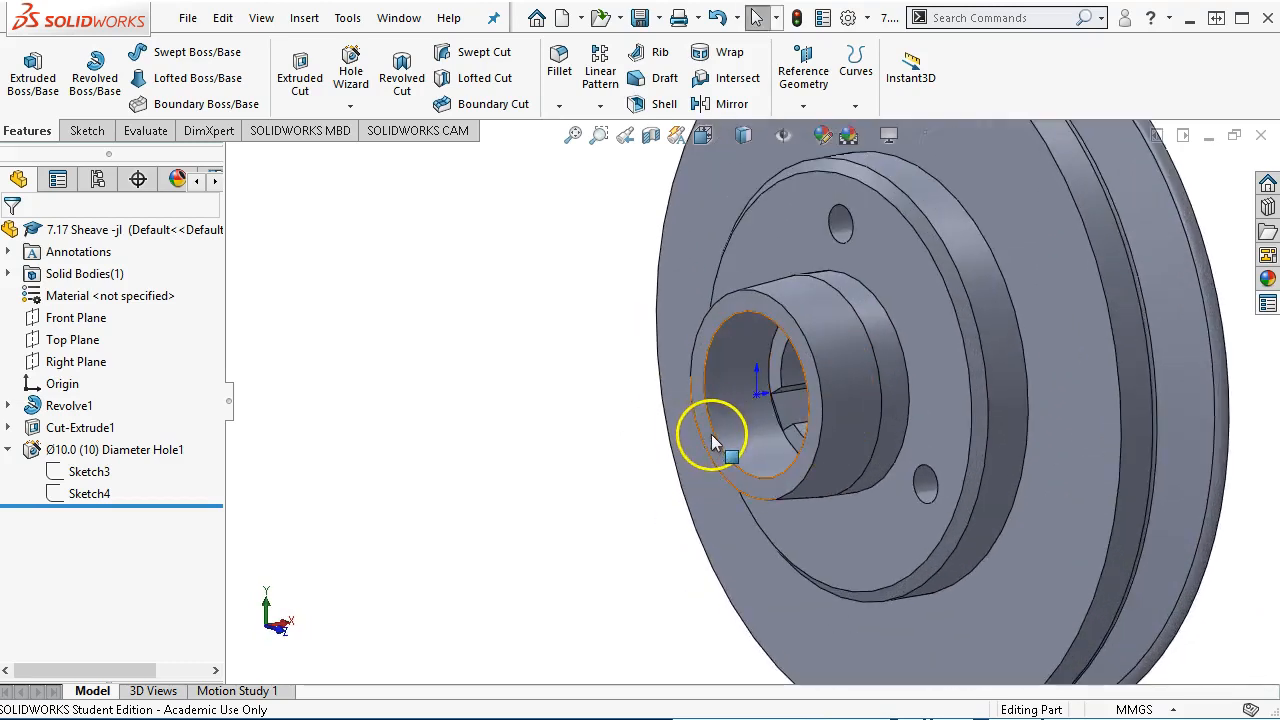
{"action": "left_click", "coordinate": [716, 432]}
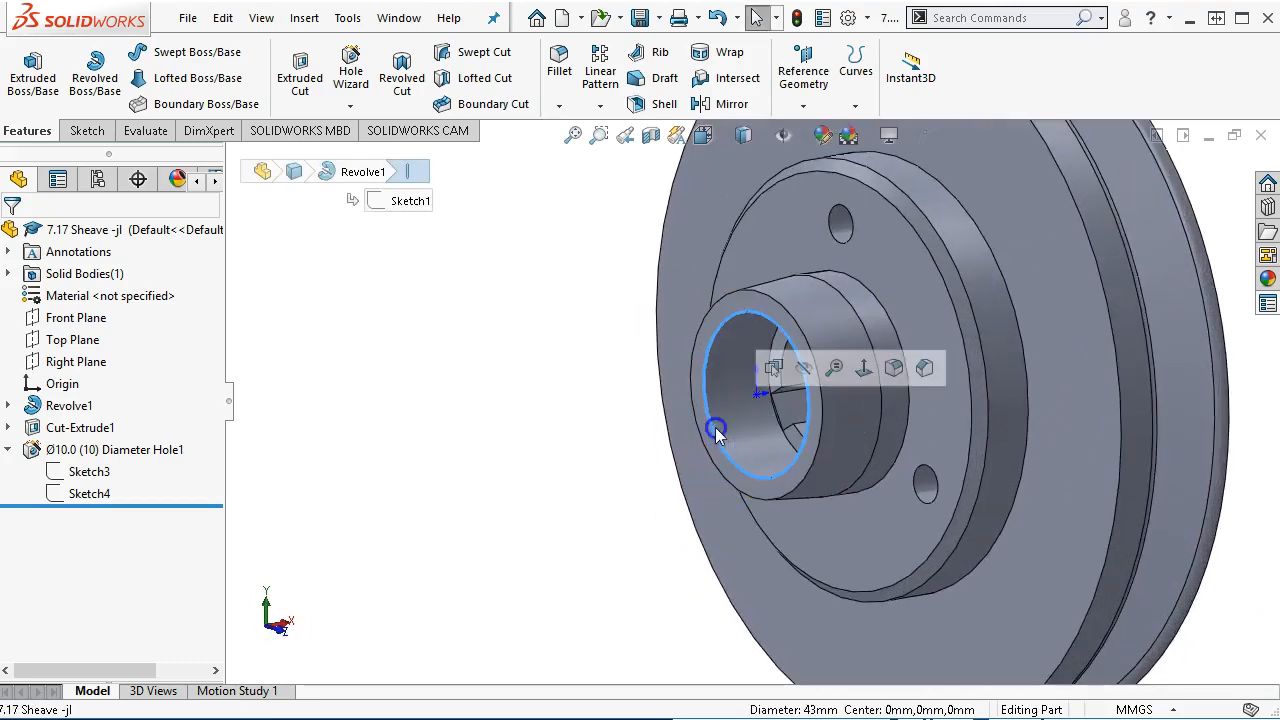
{"action": "left_click", "coordinate": [925, 370]}
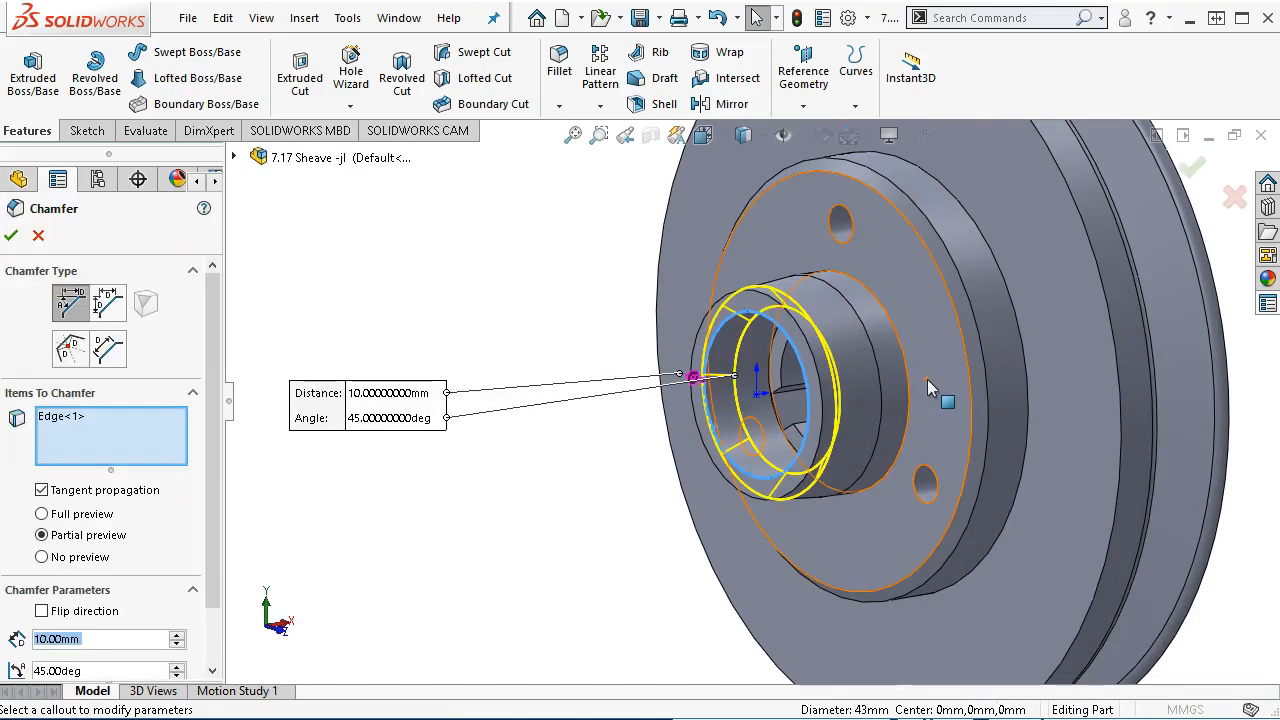
{"action": "left_click", "coordinate": [399, 393]}
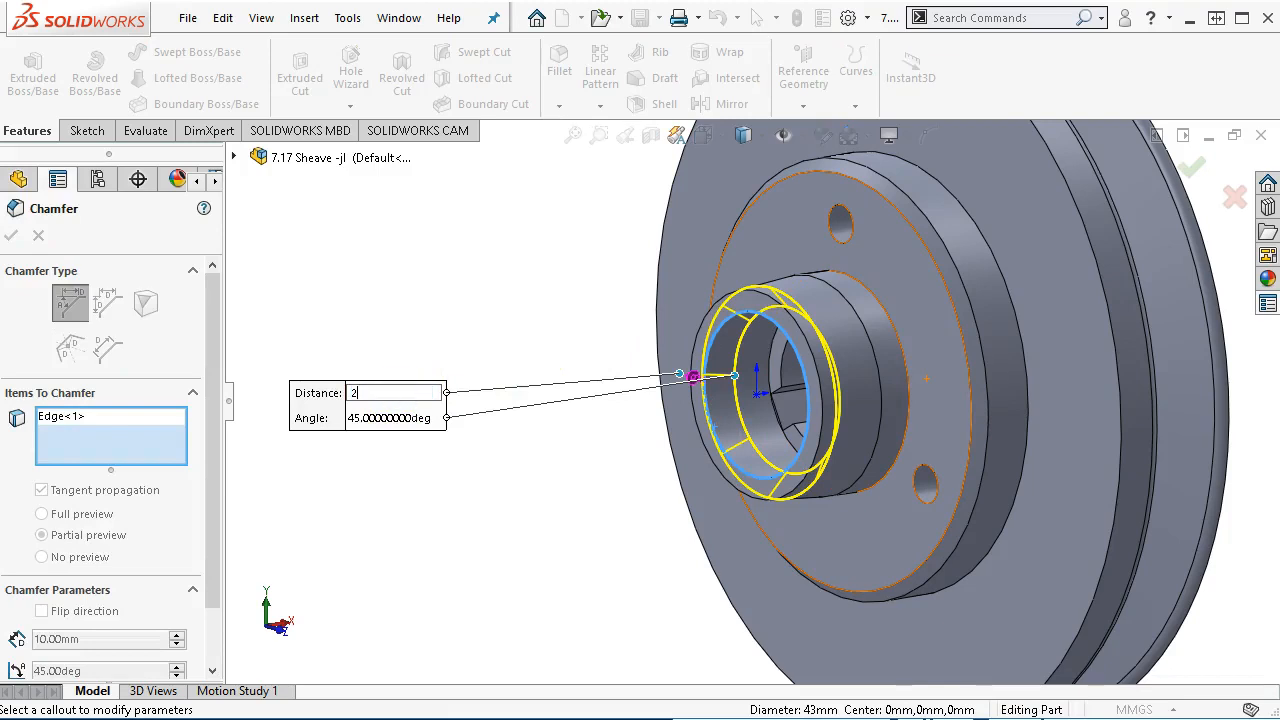
{"action": "type", "text": "2"}
{"action": "key", "text": "Return"}
{"action": "key", "text": "Return"}
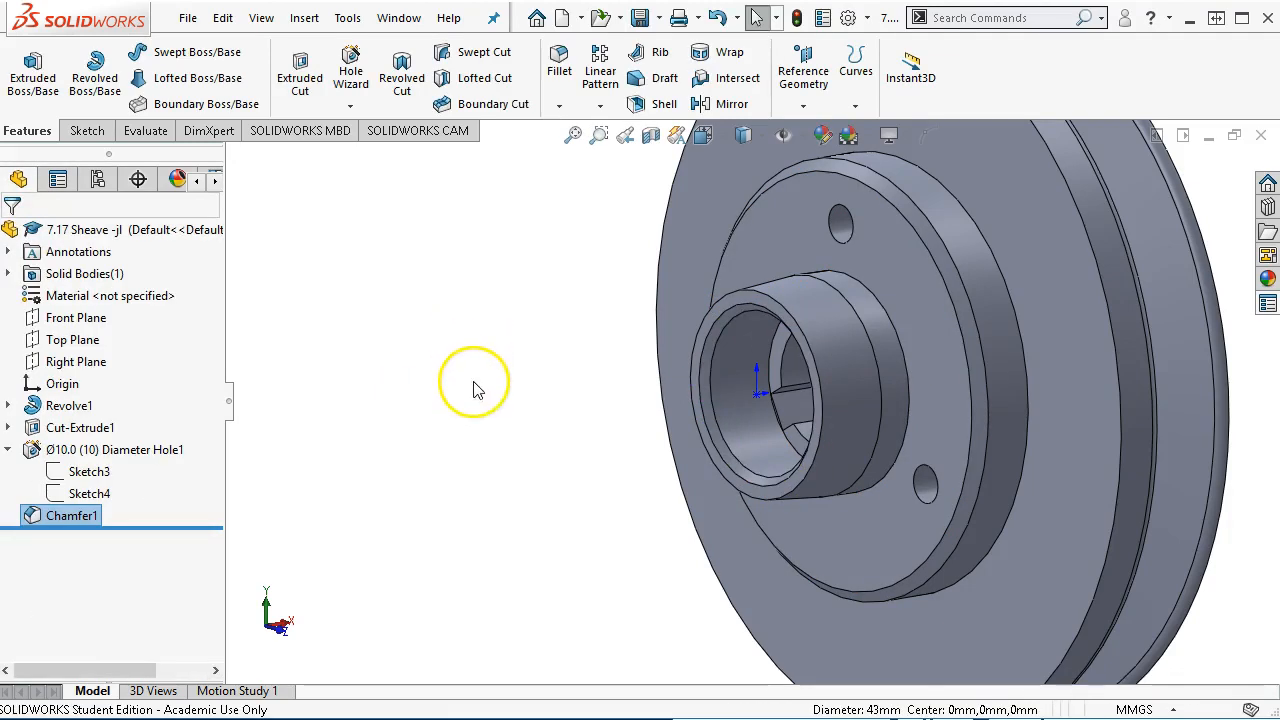
Step: Apply a 6 mm fillet to the annular step face inside the pulley's recess and resolve it with FeatureXpert
{"action": "scroll", "coordinate": [471, 389], "scroll_direction": "down", "scroll_amount": 5}
{"action": "middle_click_drag", "start_coordinate": [457, 403], "coordinate": [346, 438]}
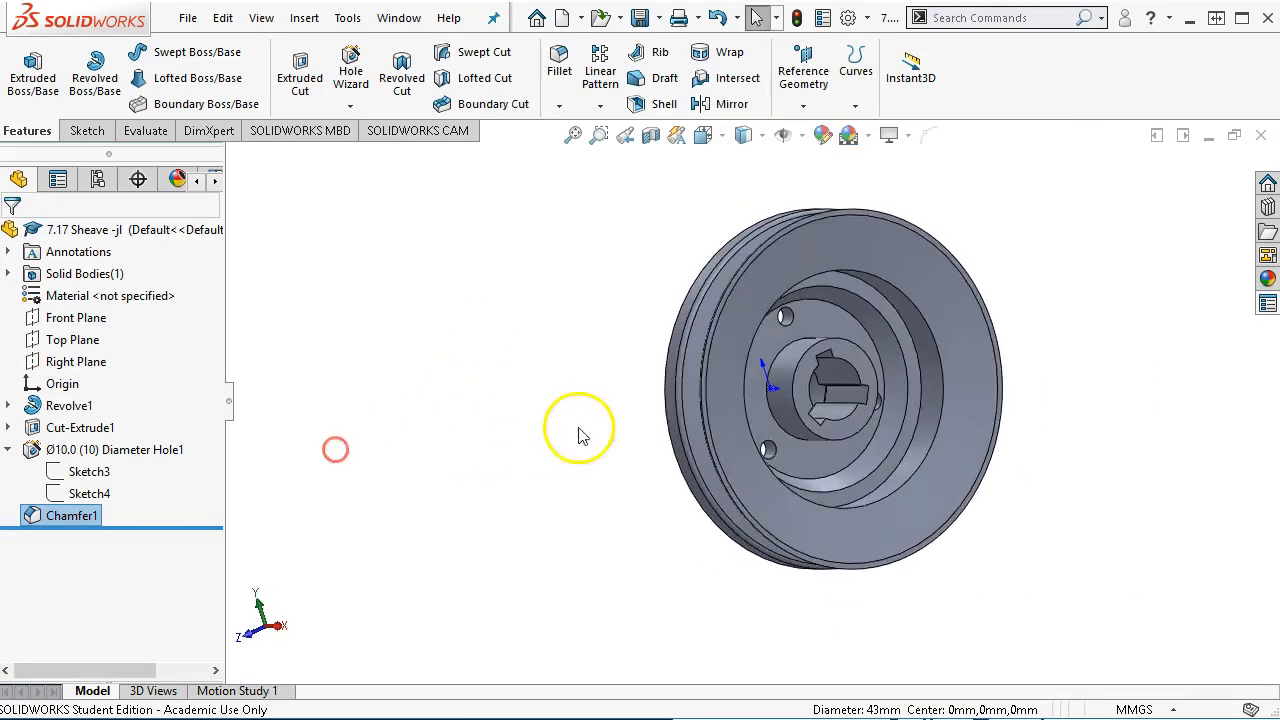
{"action": "scroll", "coordinate": [580, 429], "scroll_direction": "up", "scroll_amount": 3}
{"action": "middle_click_drag", "start_coordinate": [1107, 597], "coordinate": [943, 509]}
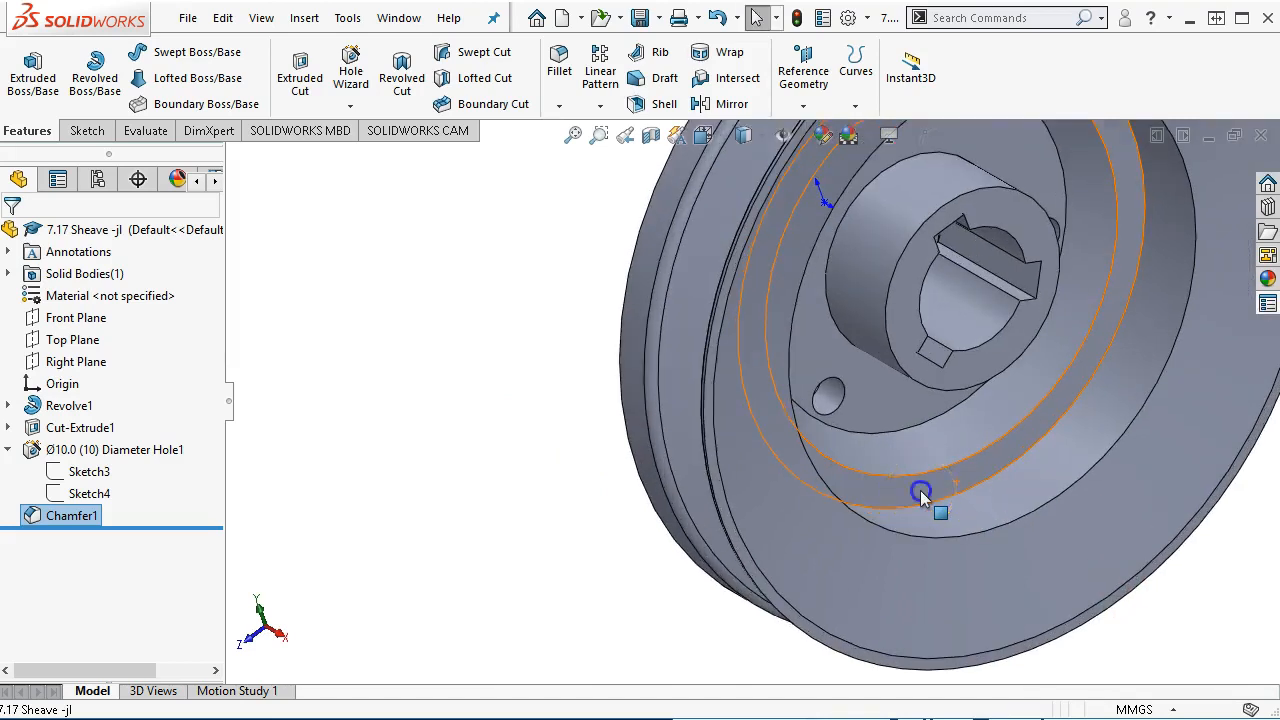
{"action": "left_click", "coordinate": [921, 493]}
{"action": "left_click", "coordinate": [1160, 432]}
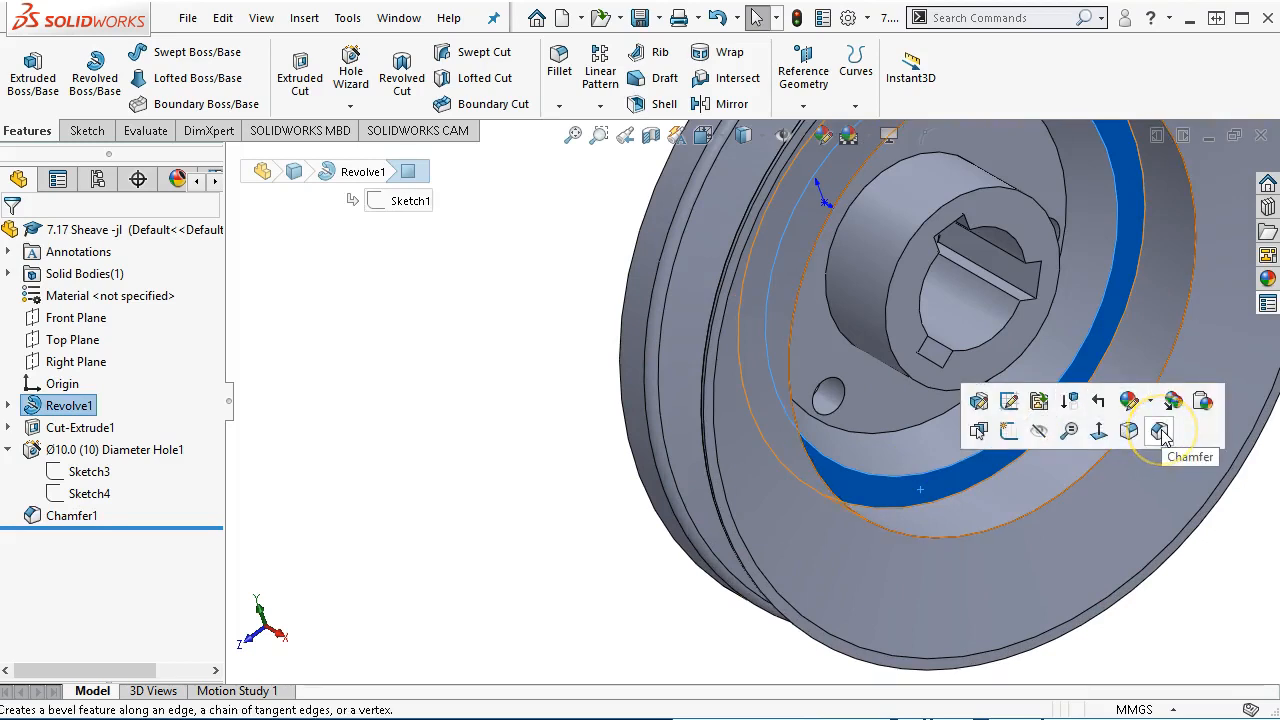
{"action": "left_click", "coordinate": [1128, 430]}
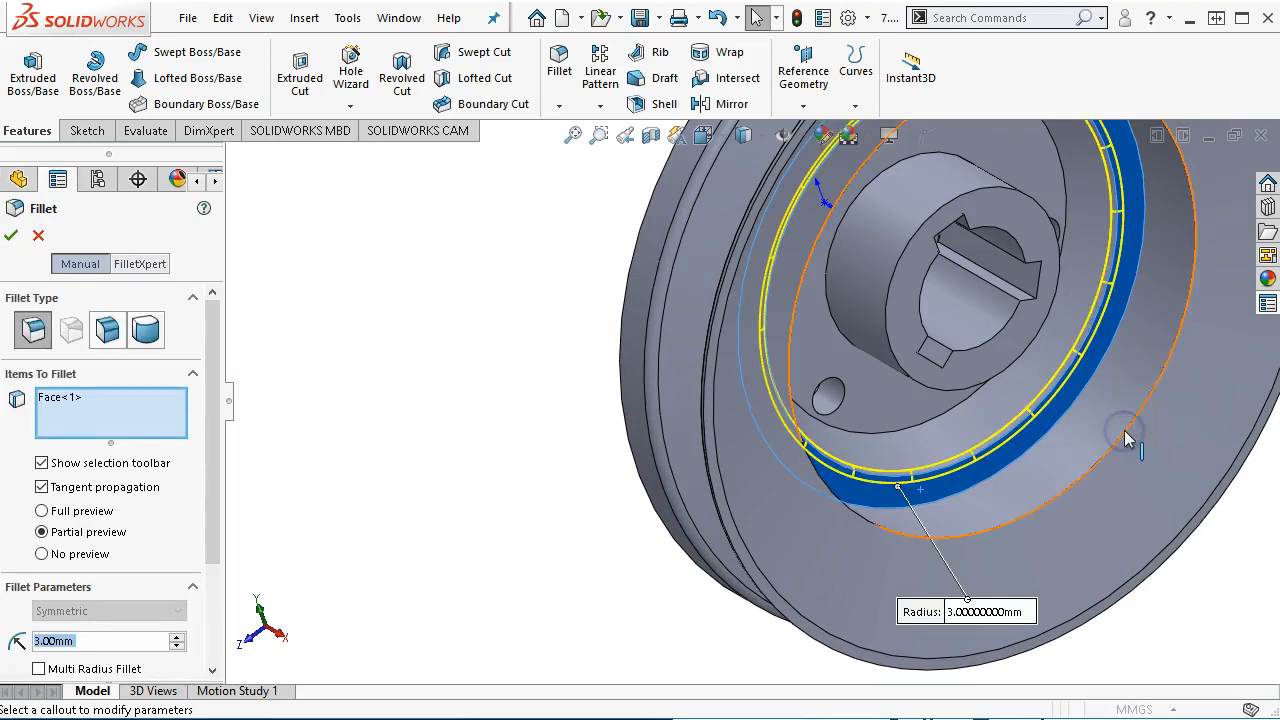
{"action": "left_click", "coordinate": [986, 610]}
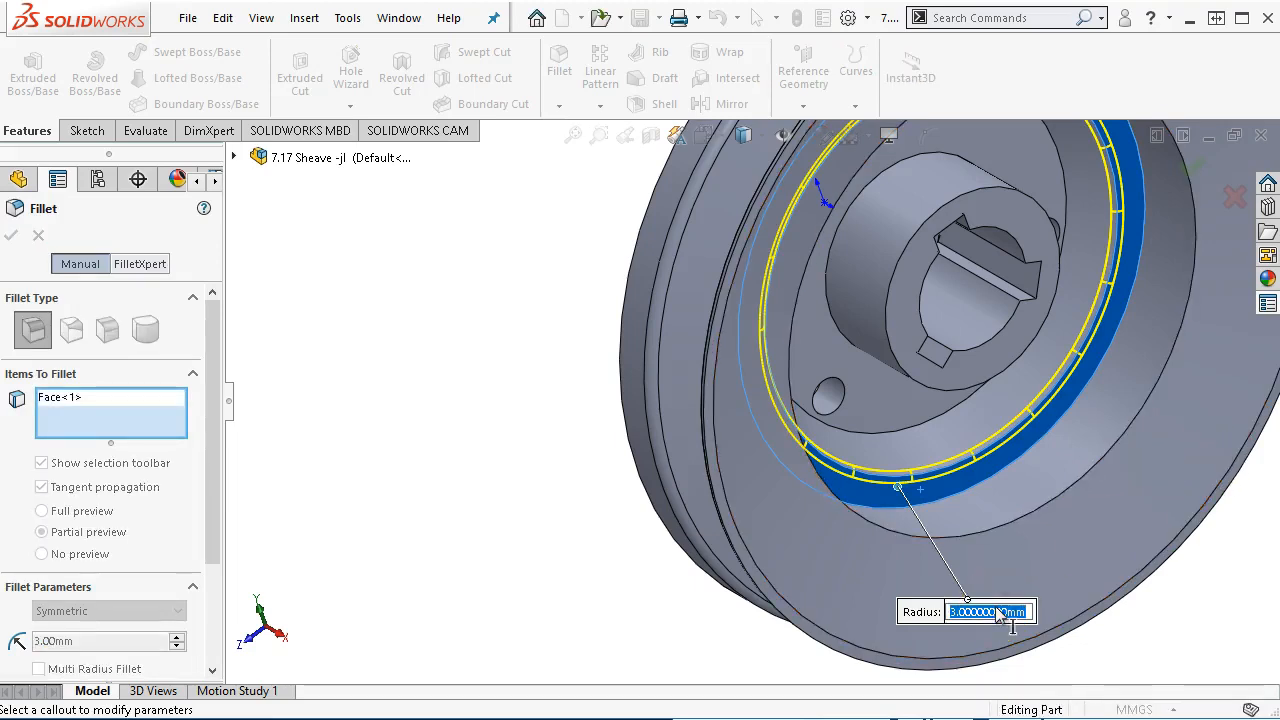
{"action": "type", "text": "6"}
{"action": "left_click", "coordinate": [950, 610]}
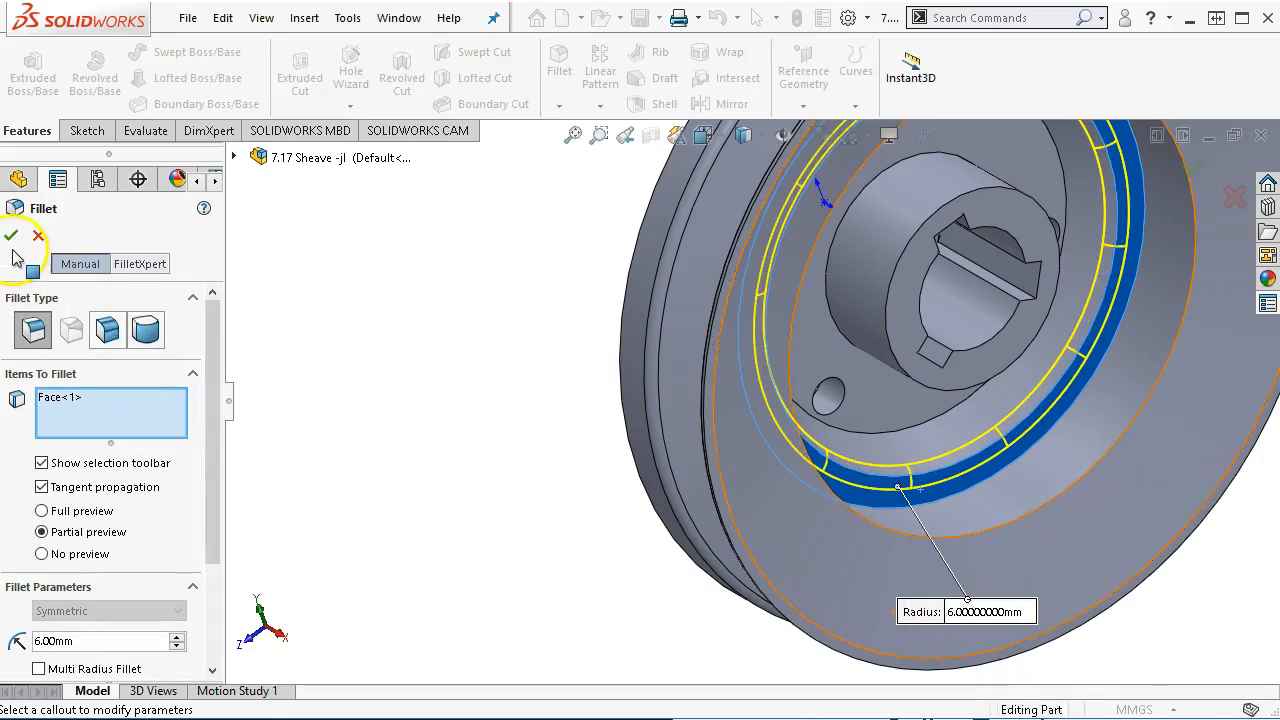
{"action": "left_click", "coordinate": [12, 235]}
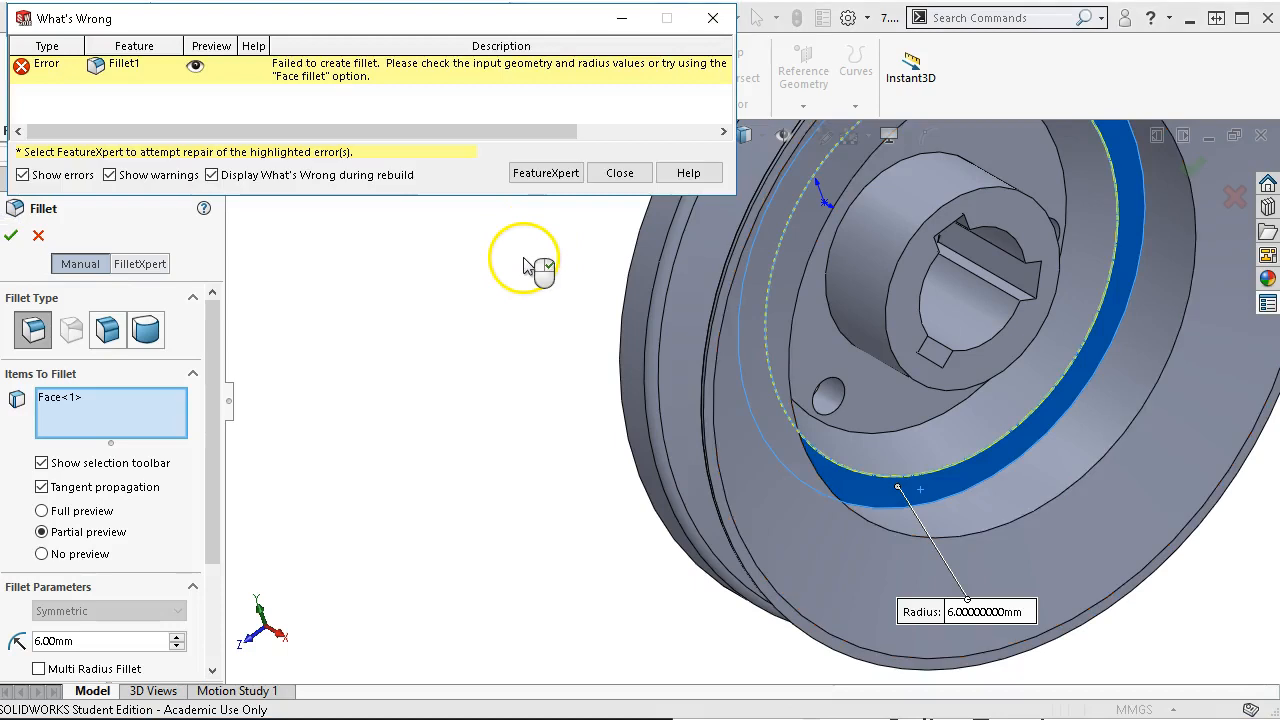
{"action": "left_click", "coordinate": [546, 173]}
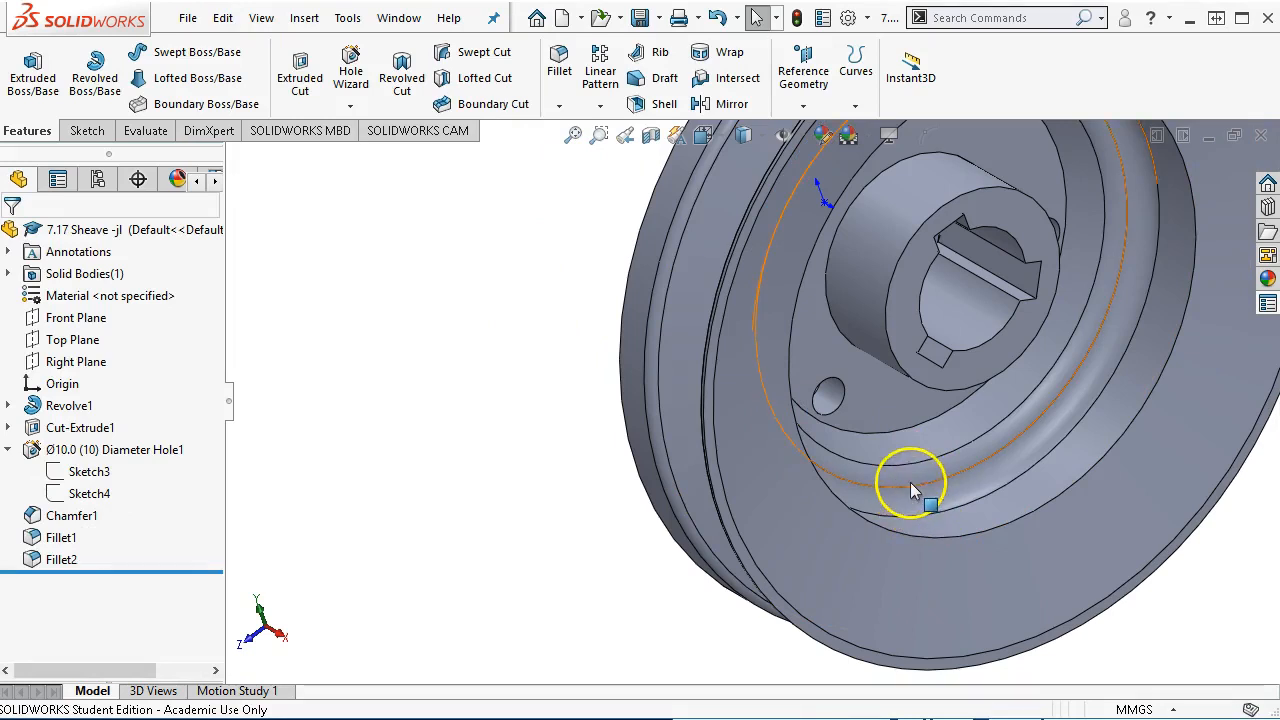
Step: Fillet the outer edge of the web face, the hub's base edge and the hub's outer rim with a 3 mm radius
{"action": "left_click", "coordinate": [886, 432]}
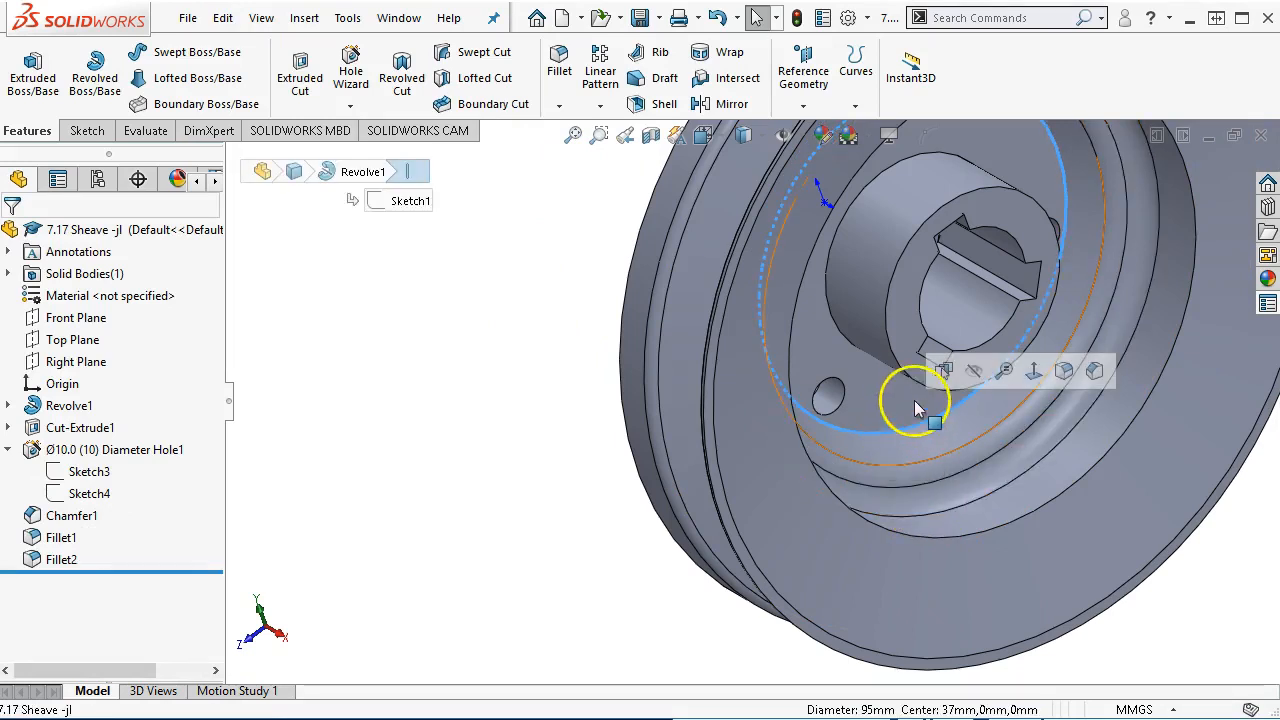
{"action": "mouse_move", "coordinate": [897, 328]}
{"action": "middle_mouse_down"}
{"action": "mouse_move", "coordinate": [891, 267]}
{"action": "mouse_move", "coordinate": [894, 308]}
{"action": "middle_mouse_up"}
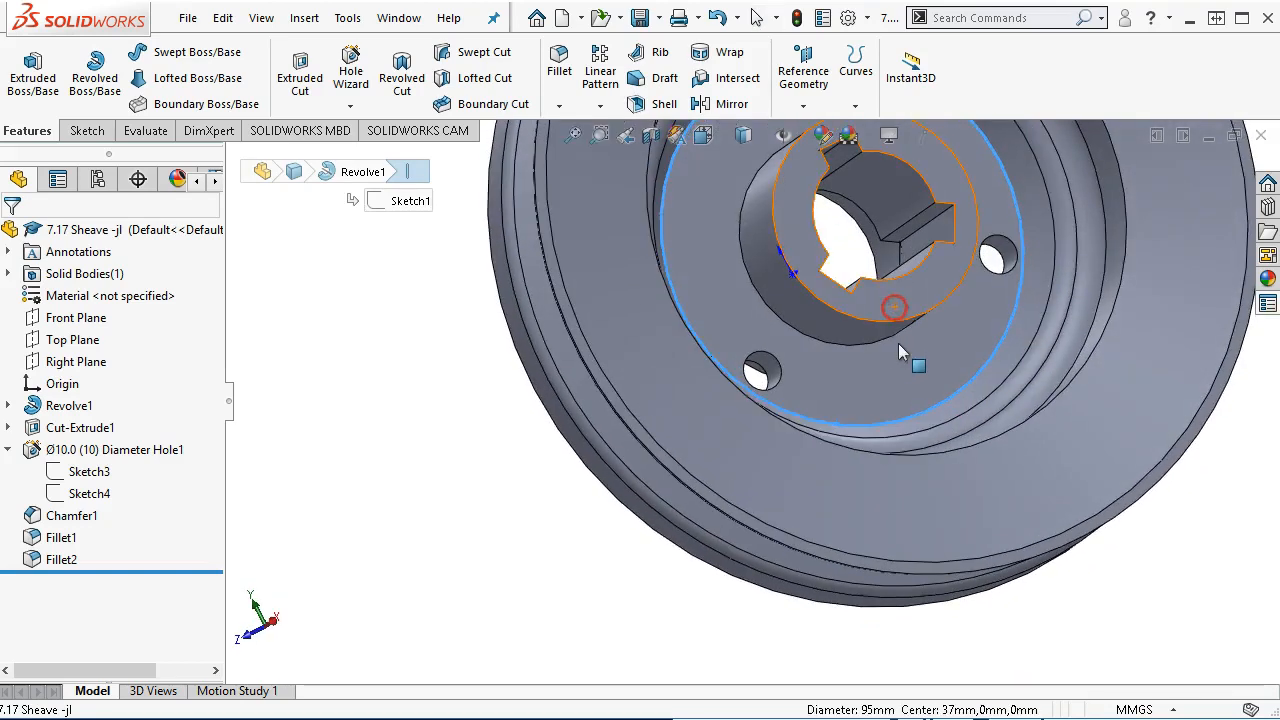
{"action": "scroll", "coordinate": [883, 345], "scroll_direction": "up", "scroll_amount": 2}
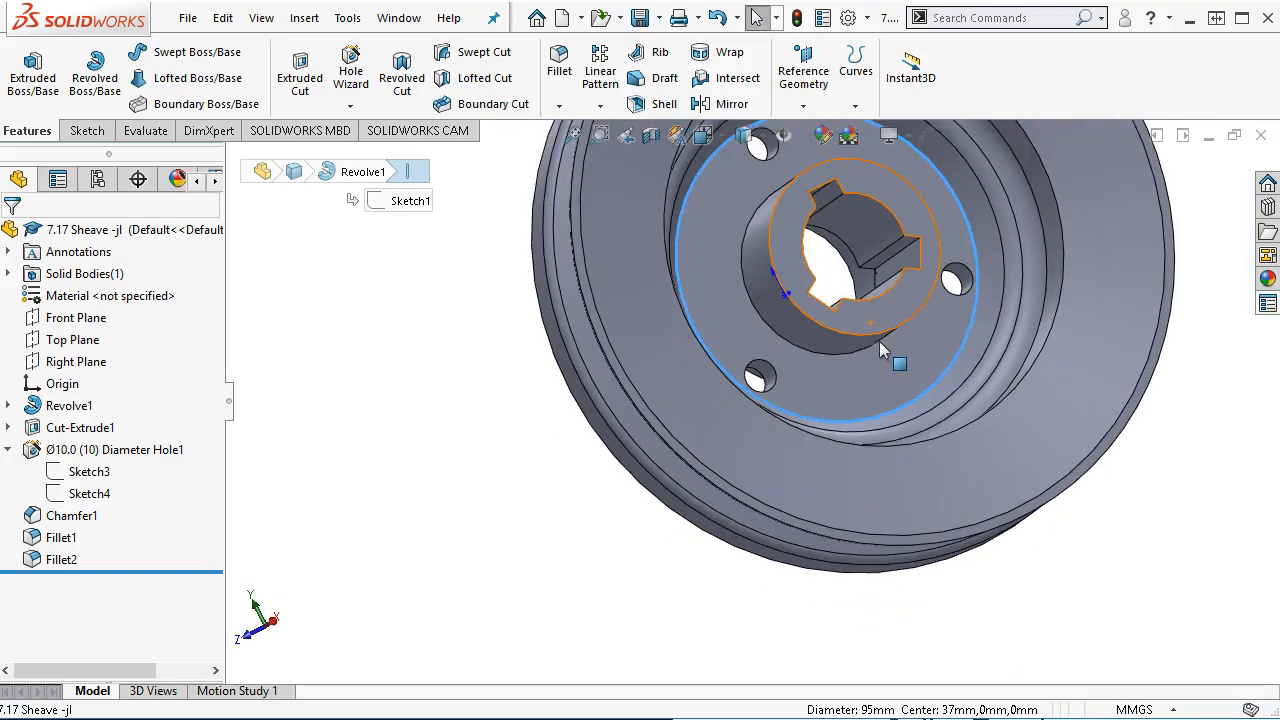
{"action": "left_click", "coordinate": [800, 351], "text": "ctrl"}
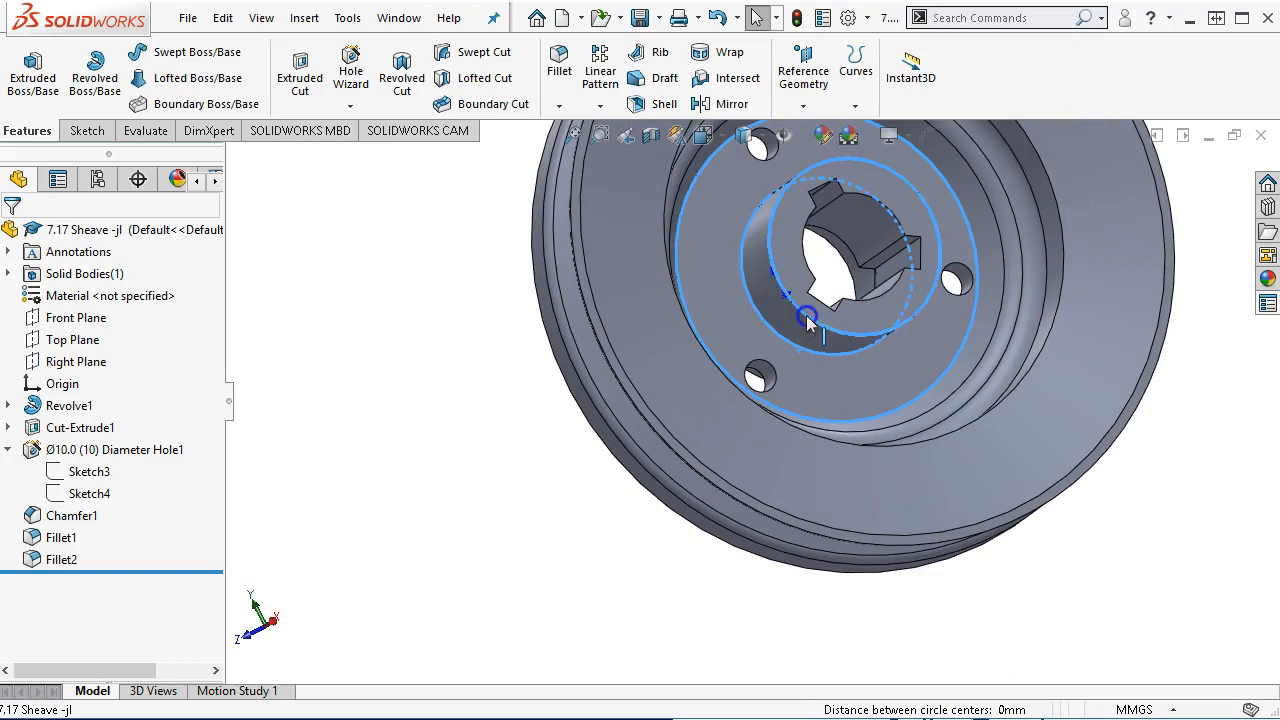
{"action": "left_click", "coordinate": [985, 260]}
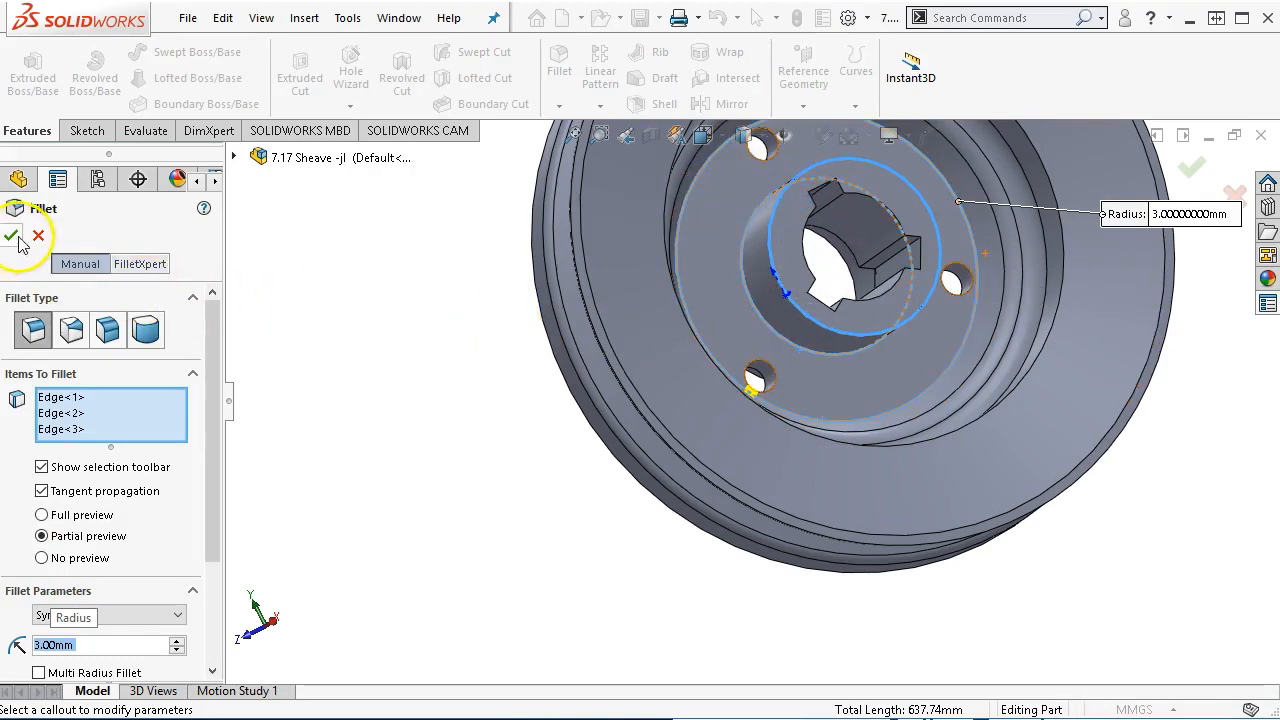
{"action": "left_click", "coordinate": [296, 454]}
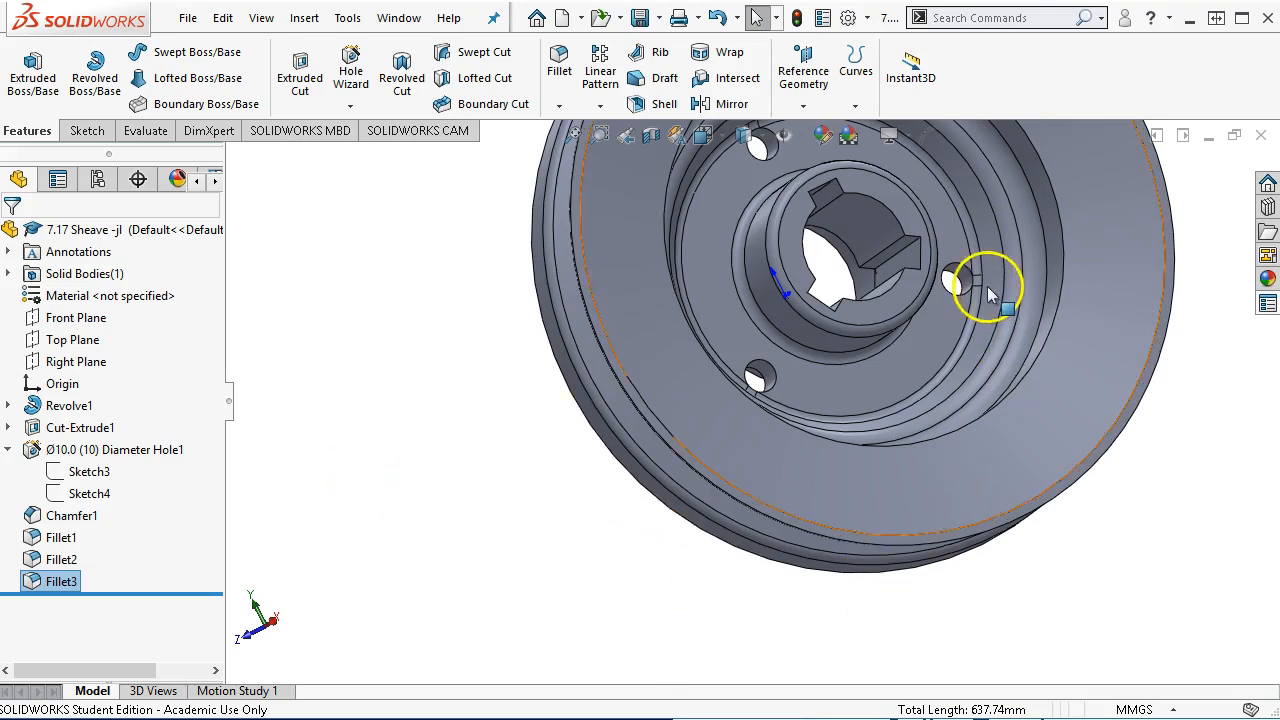
Step: Examine the filleted edges around the keyed hub and recess from several angles
{"action": "left_click", "coordinate": [505, 466]}
{"action": "scroll", "coordinate": [507, 468], "scroll_direction": "up", "scroll_amount": 4}
{"action": "middle_click_drag", "start_coordinate": [507, 468], "coordinate": [526, 520]}
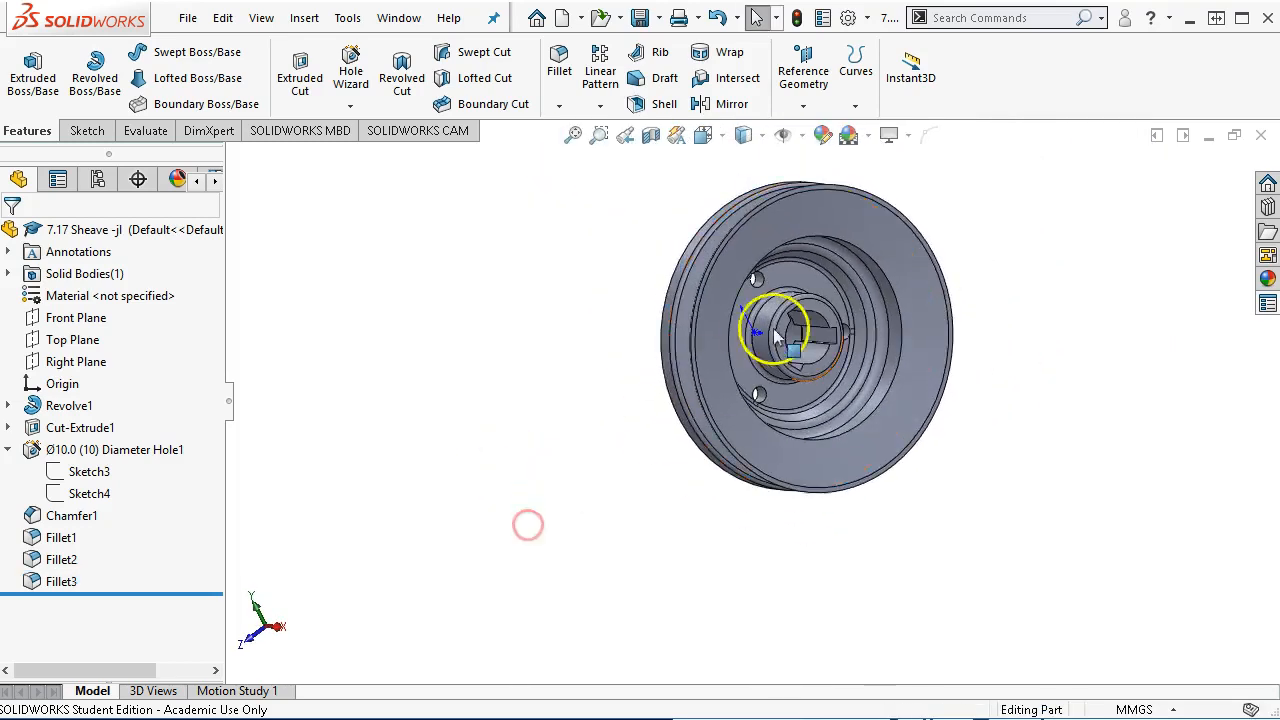
{"action": "scroll", "coordinate": [777, 320], "scroll_direction": "up", "scroll_amount": 2}
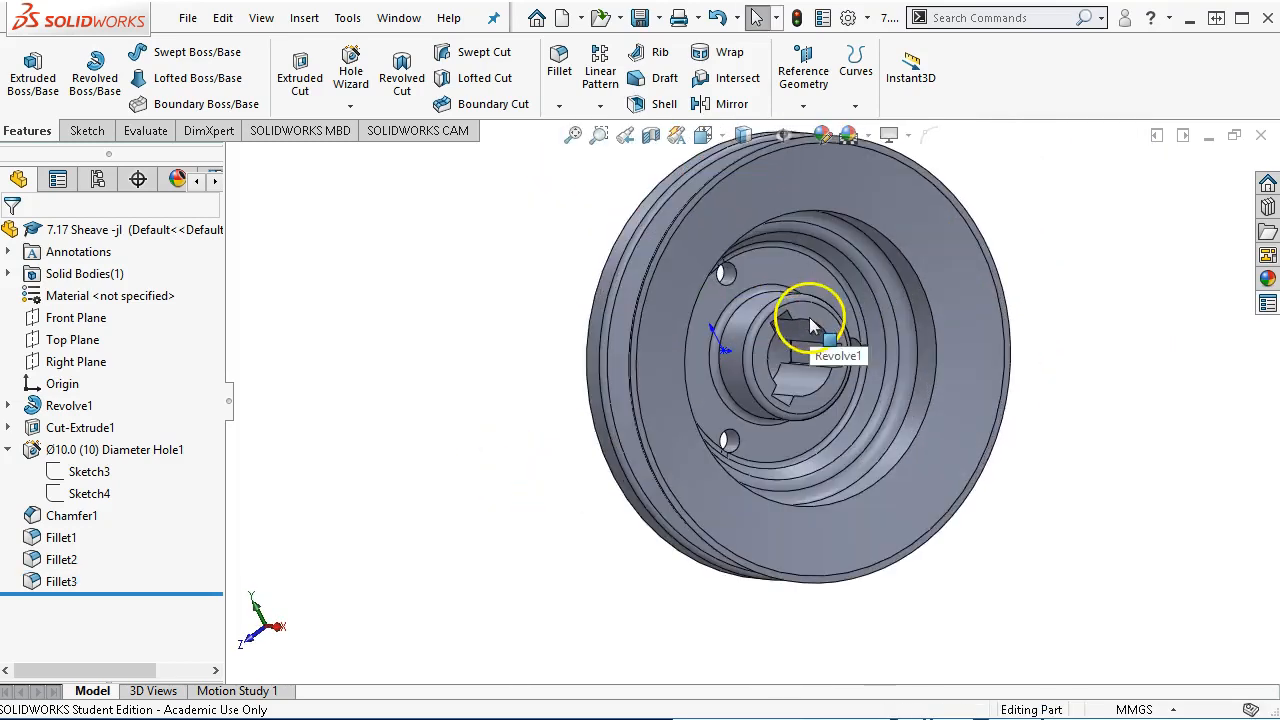
{"action": "left_click", "coordinate": [514, 384]}
{"action": "mouse_move", "coordinate": [514, 390]}
{"action": "middle_mouse_down"}
{"action": "mouse_move", "coordinate": [766, 391]}
{"action": "mouse_move", "coordinate": [857, 351]}
{"action": "mouse_move", "coordinate": [949, 434]}
{"action": "mouse_move", "coordinate": [997, 418]}
{"action": "mouse_move", "coordinate": [943, 414]}
{"action": "middle_mouse_up"}
{"action": "scroll", "coordinate": [933, 383], "scroll_direction": "down", "scroll_amount": 2}
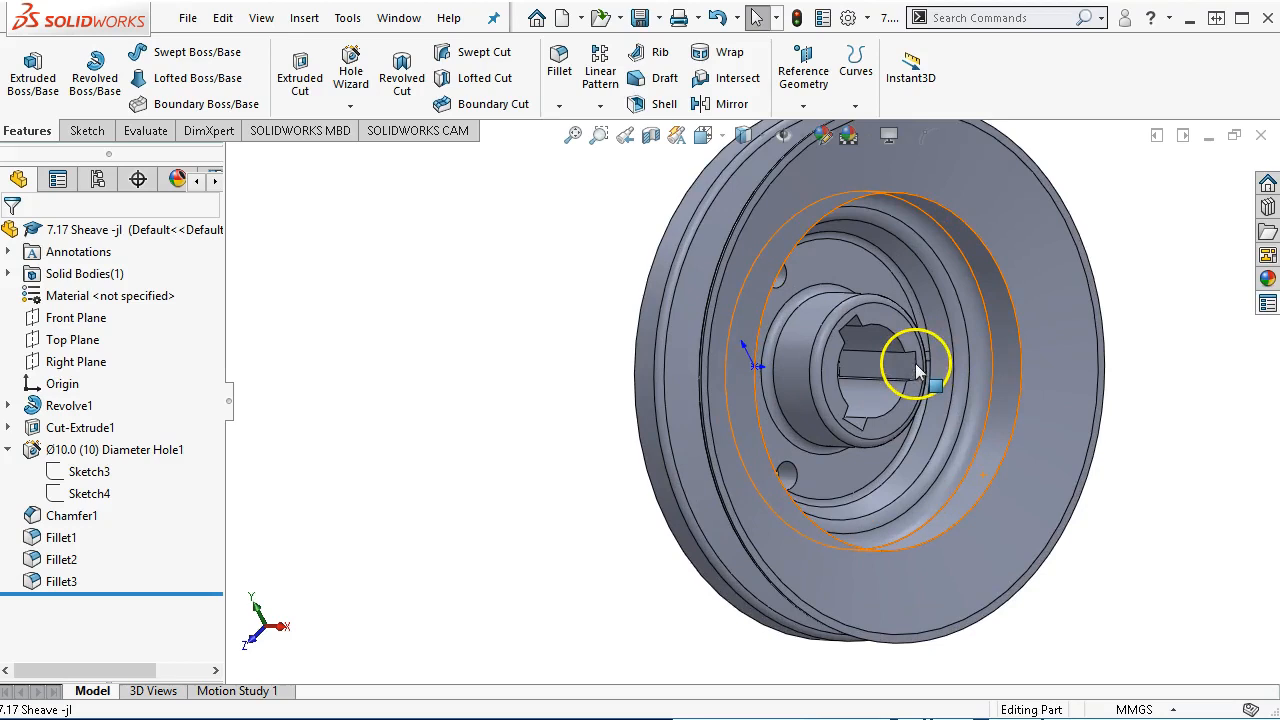
Step: Apply a red colour to the keyway cut feature in the hub bore
{"action": "left_click", "coordinate": [910, 363]}
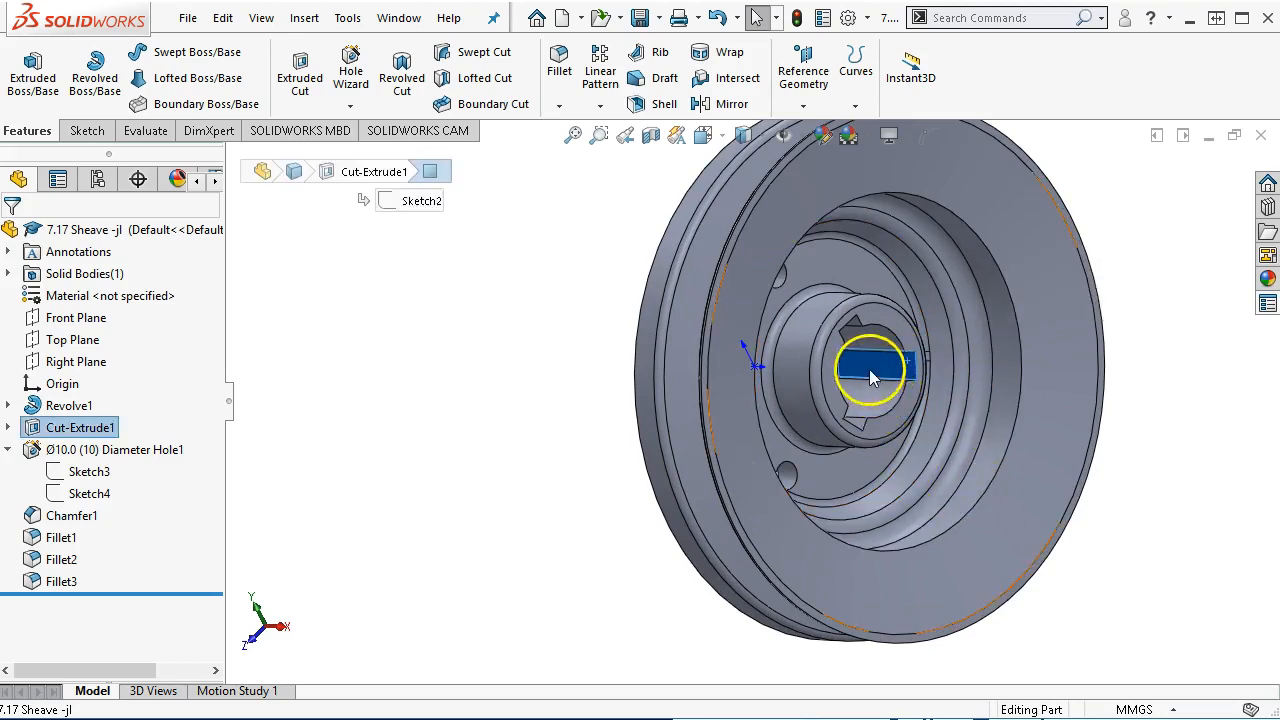
{"action": "middle_click_drag", "start_coordinate": [993, 508], "coordinate": [954, 597]}
{"action": "scroll", "coordinate": [880, 428], "scroll_direction": "up", "scroll_amount": 1}
{"action": "left_click", "coordinate": [870, 430], "text": "ctrl"}
{"action": "scroll", "coordinate": [893, 473], "scroll_direction": "up", "scroll_amount": 1}
{"action": "left_click", "coordinate": [612, 480]}
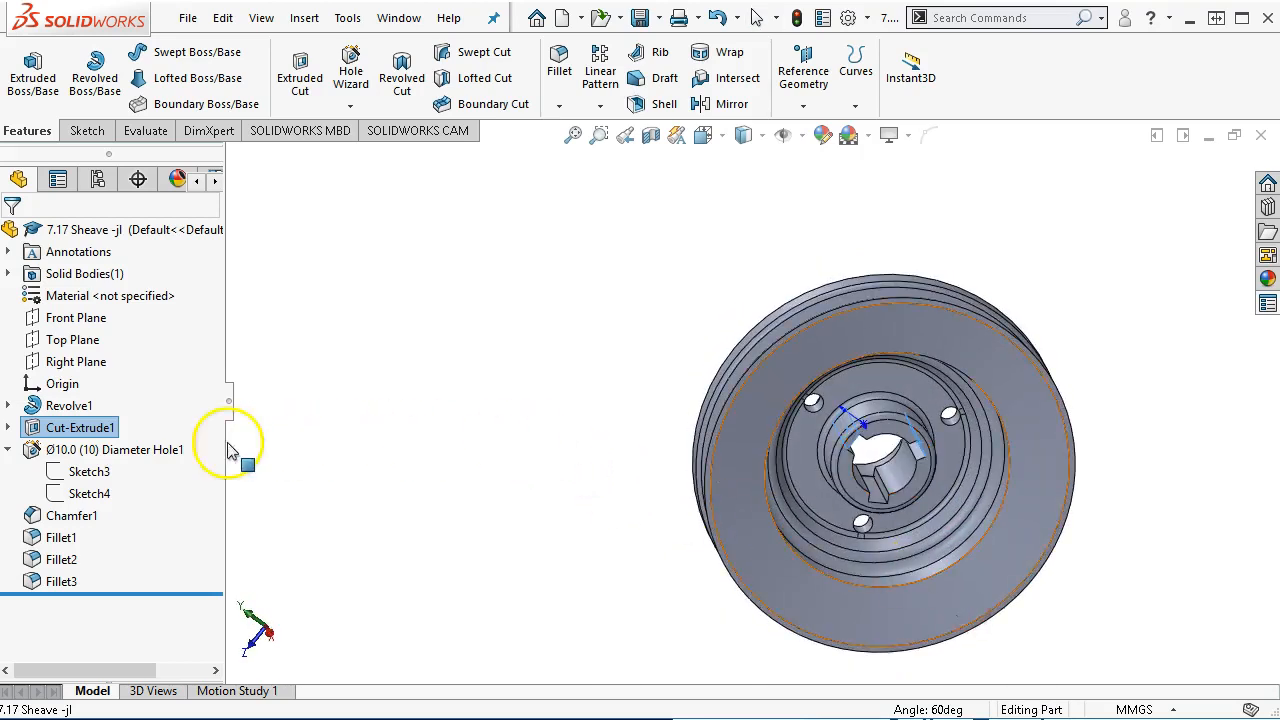
{"action": "left_click", "coordinate": [8, 450]}
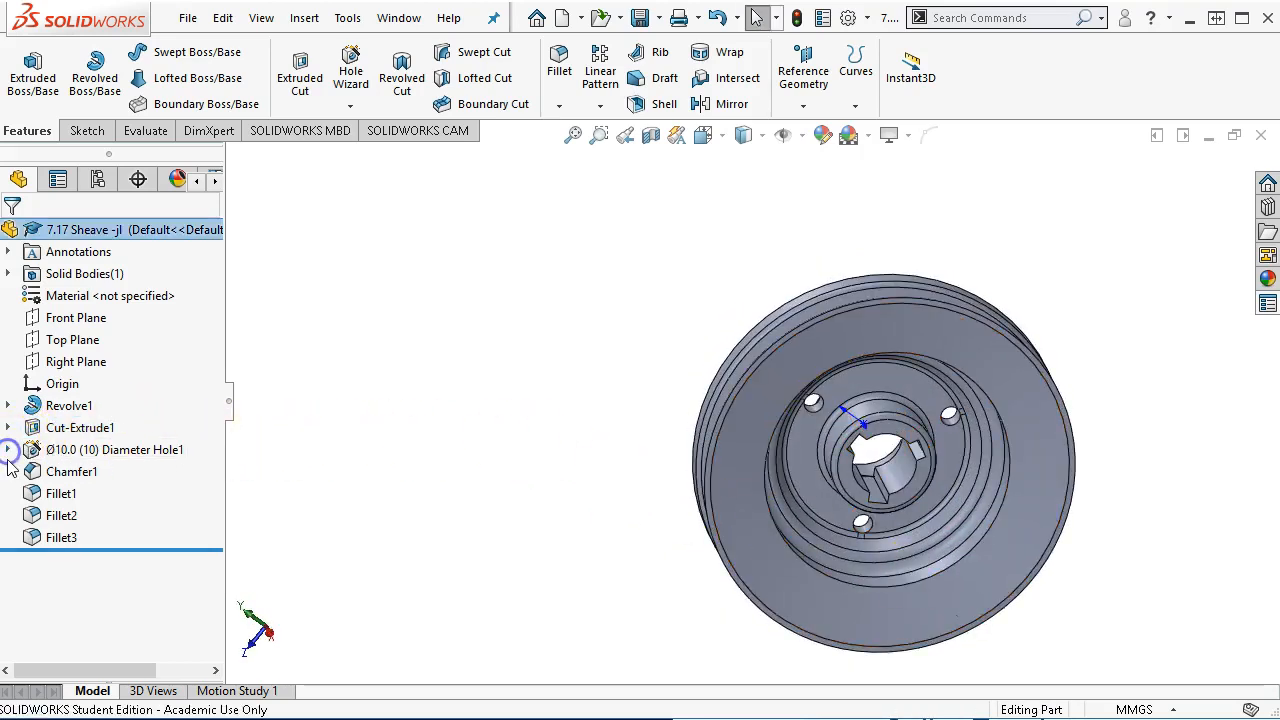
{"action": "right_click", "coordinate": [102, 432]}
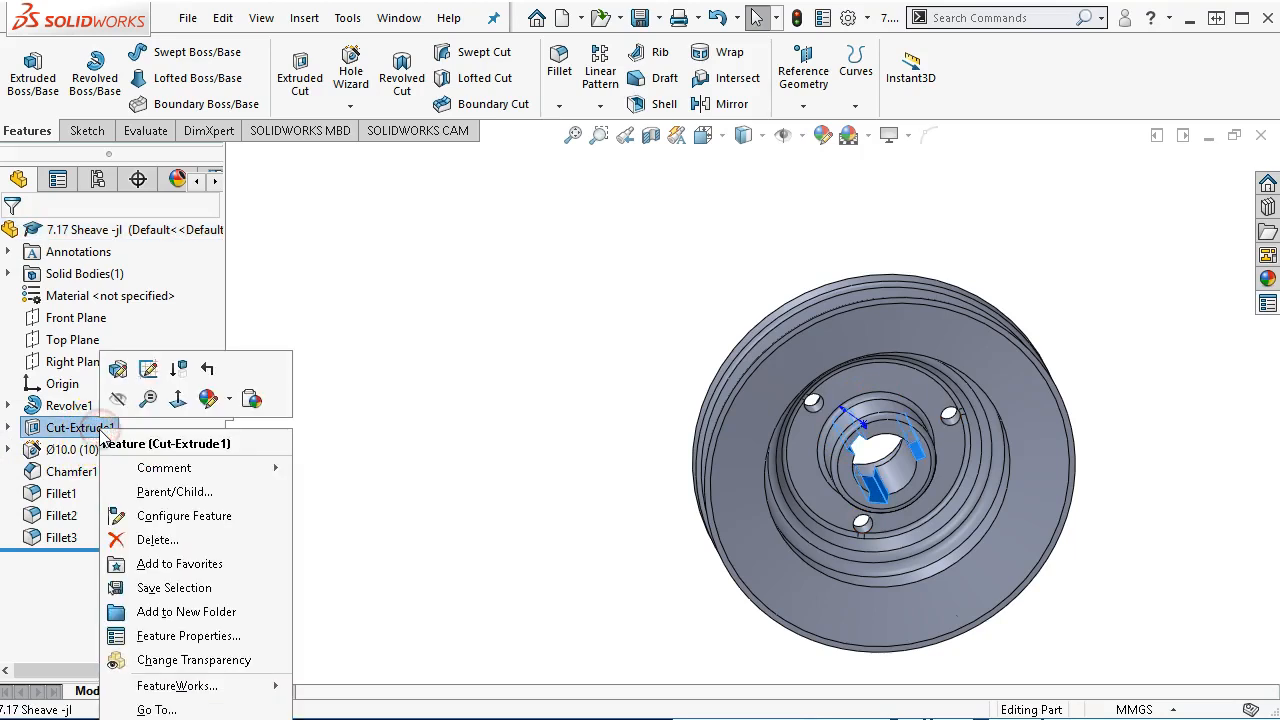
{"action": "left_click", "coordinate": [209, 399]}
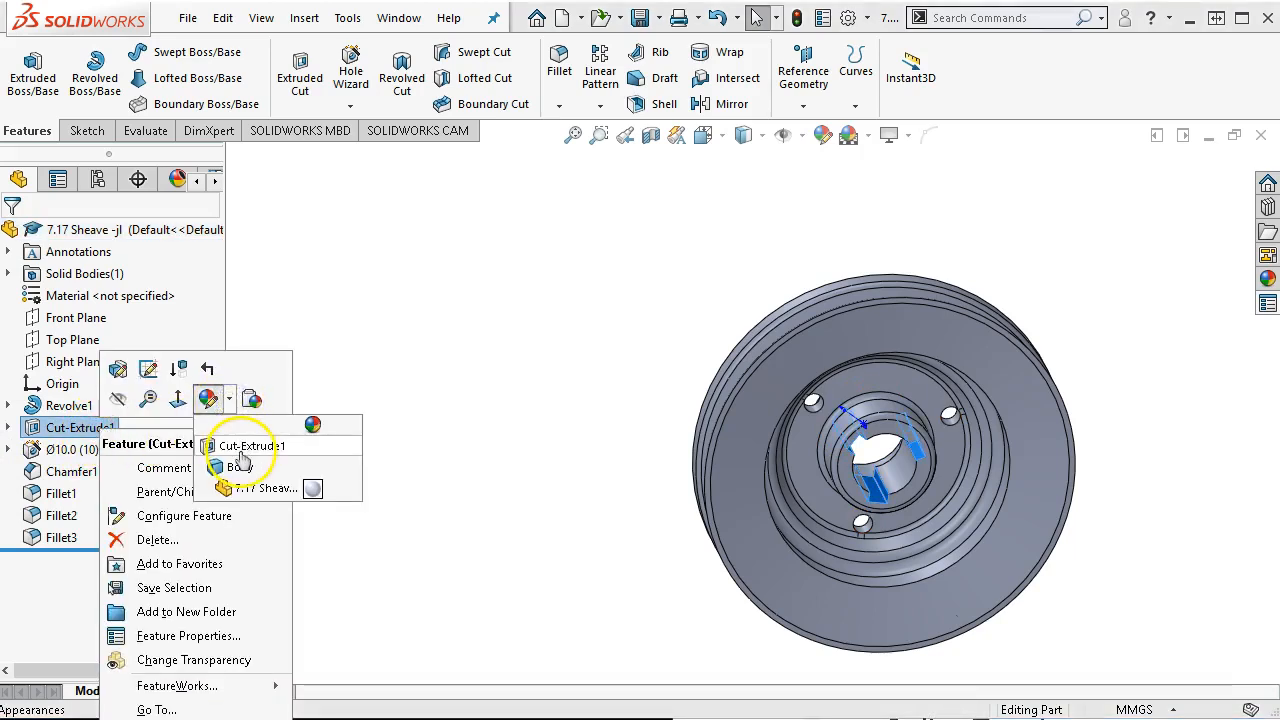
{"action": "left_click", "coordinate": [245, 445]}
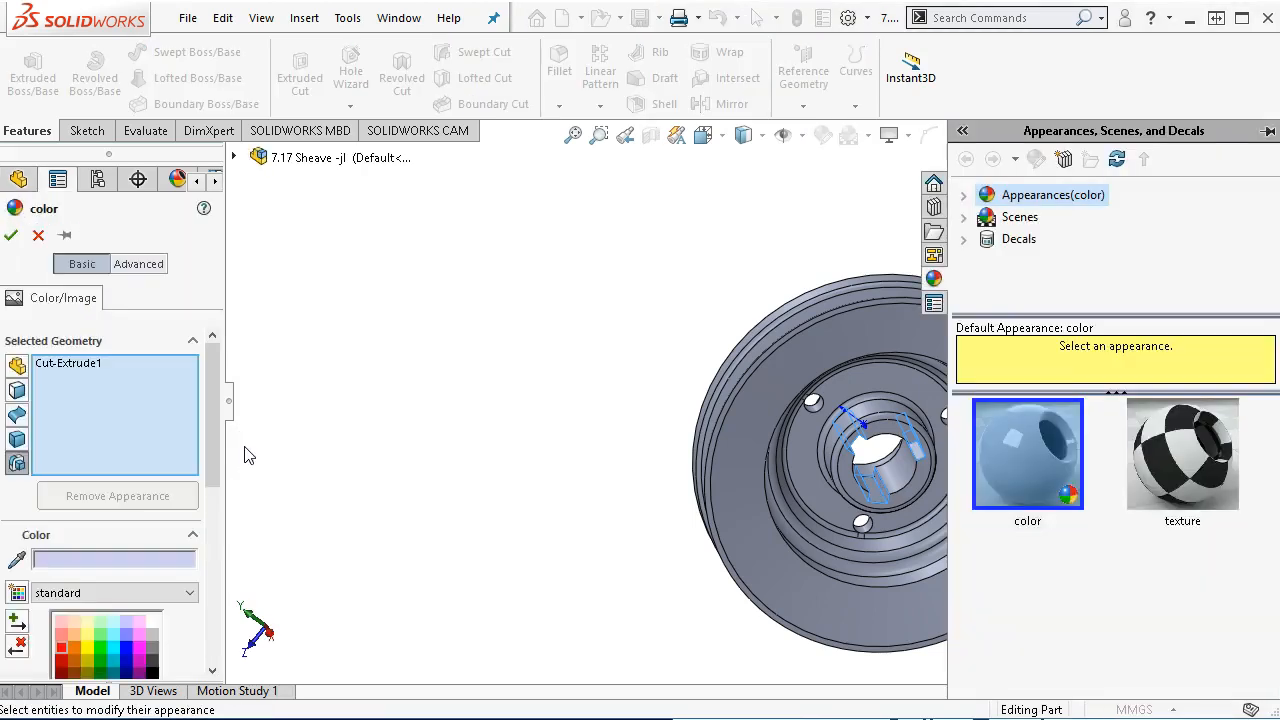
{"action": "left_click", "coordinate": [61, 645]}
{"action": "left_click", "coordinate": [11, 235]}
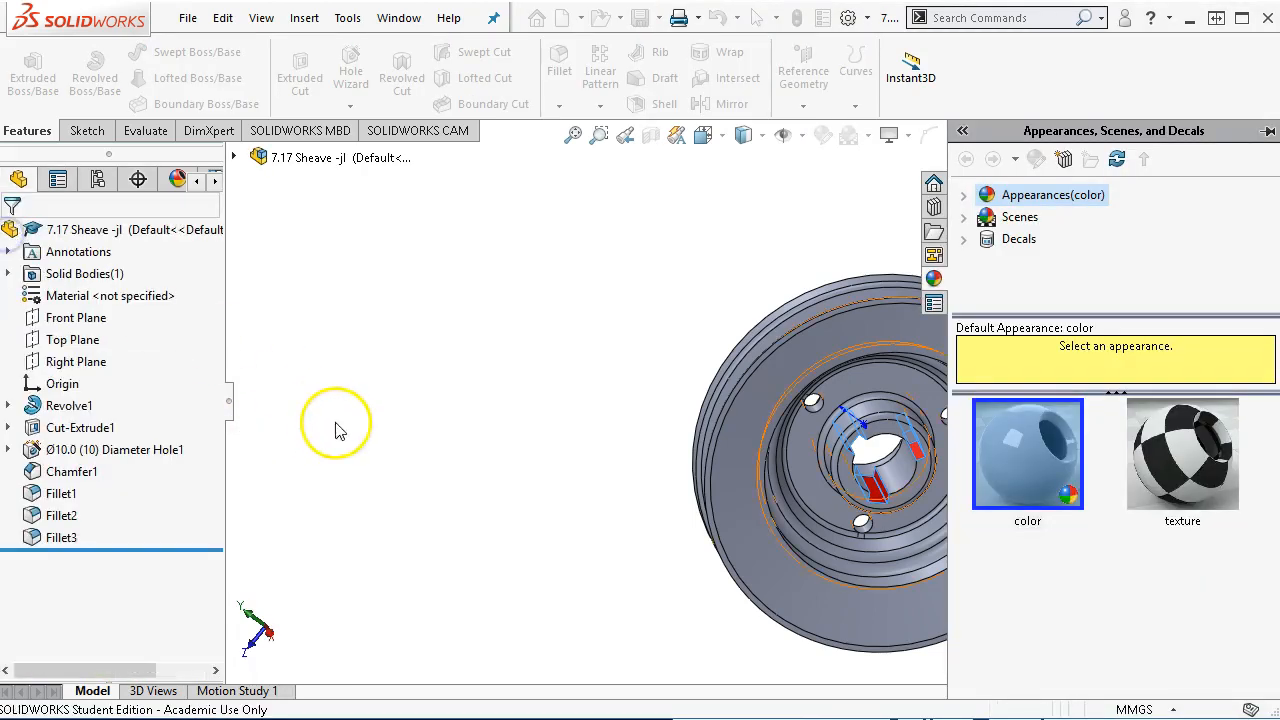
Step: Colour the Ø10 mm hole feature red and show the part in the isometric view
{"action": "right_click", "coordinate": [99, 457]}
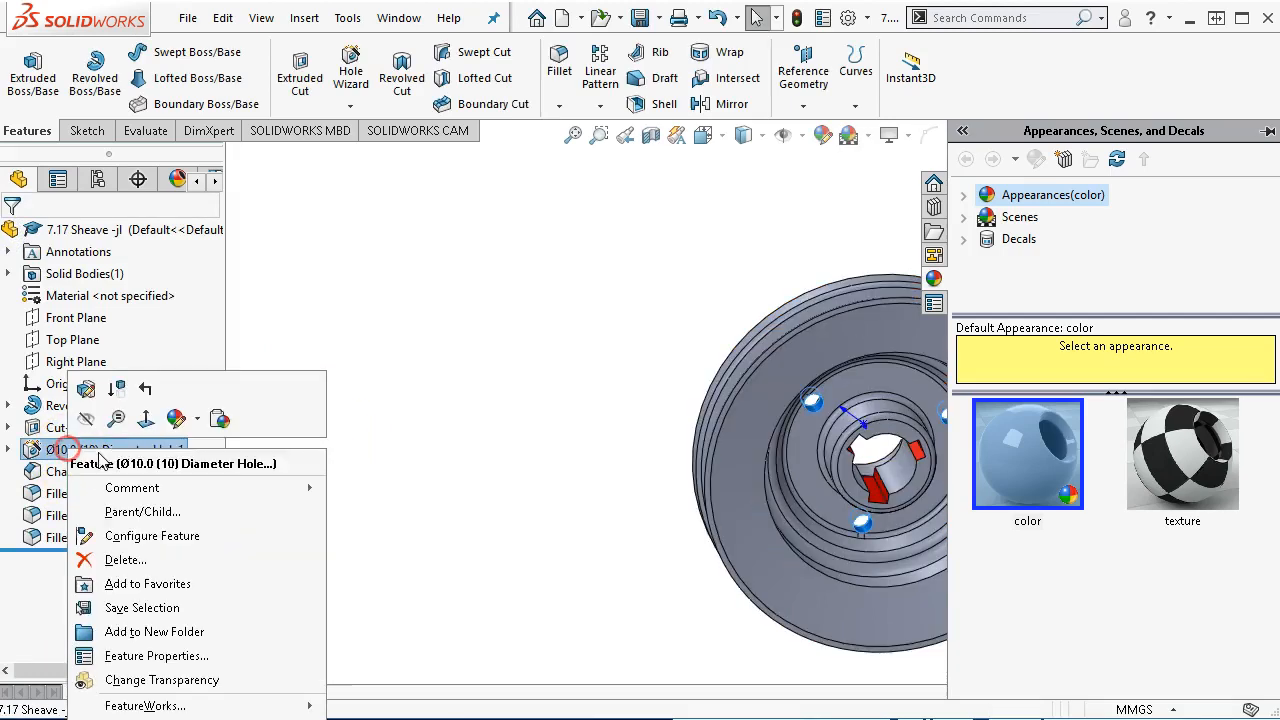
{"action": "left_click", "coordinate": [198, 418]}
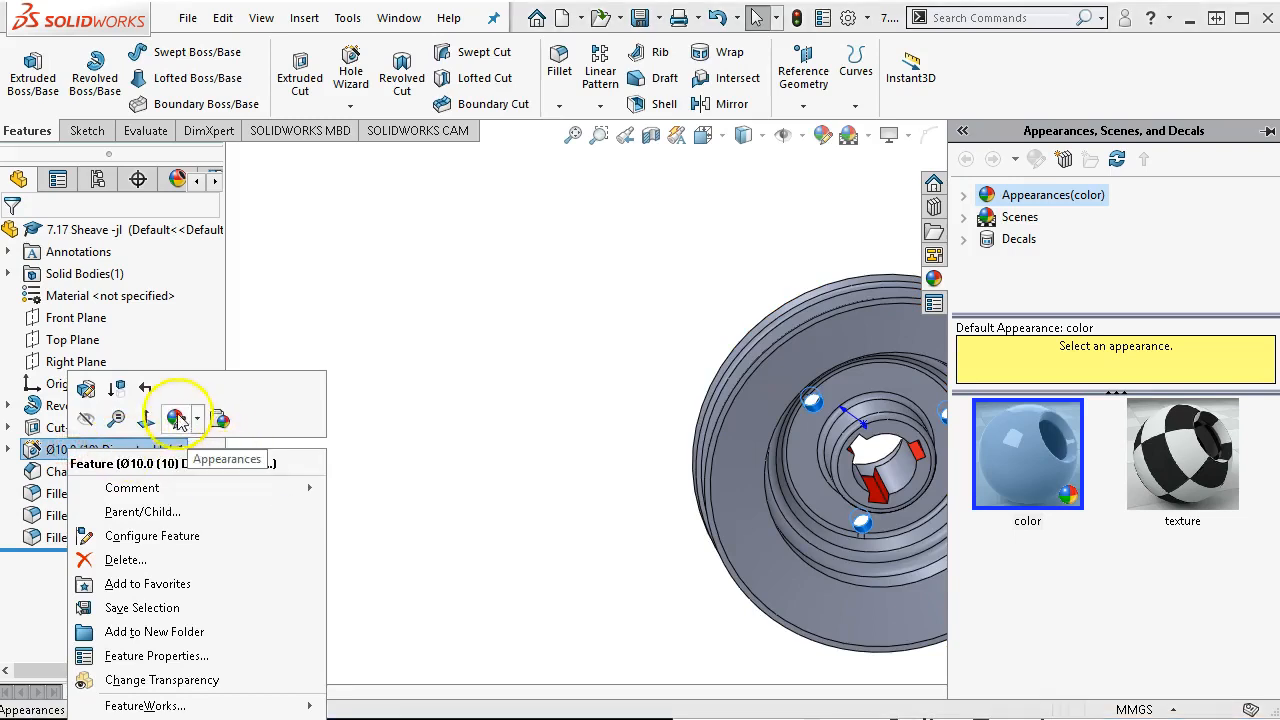
{"action": "left_click", "coordinate": [196, 418]}
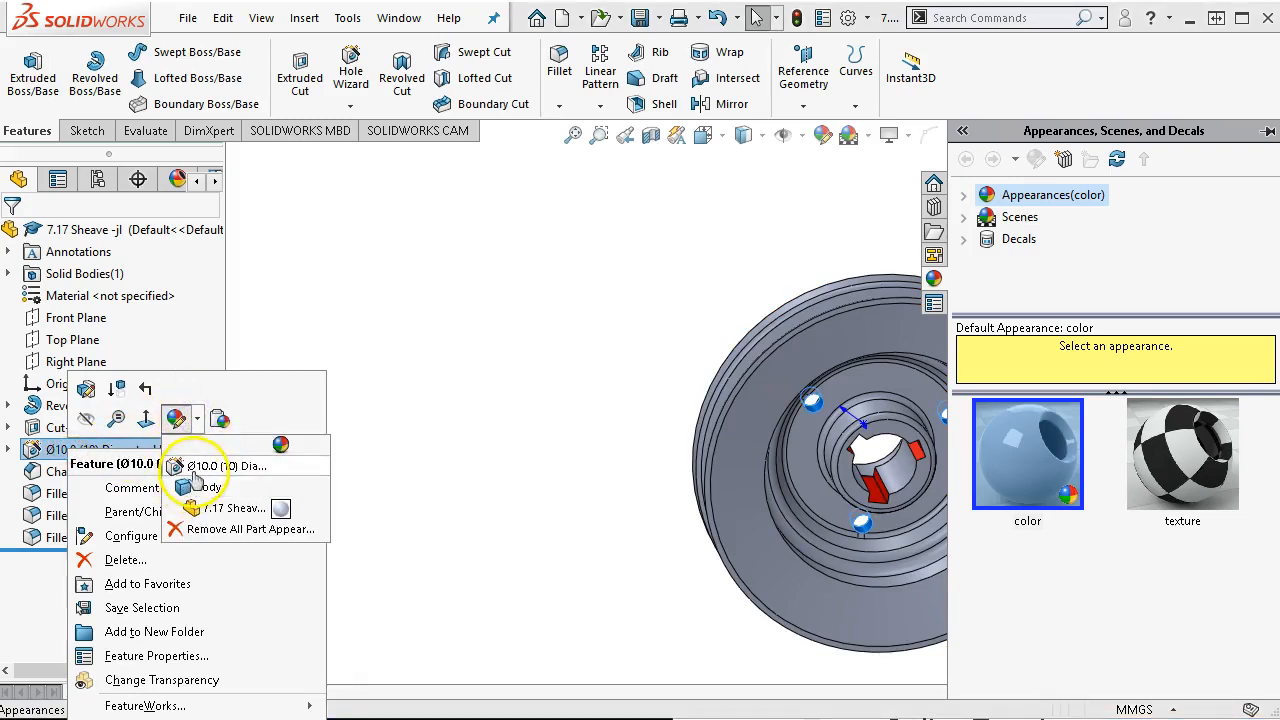
{"action": "left_click", "coordinate": [190, 466]}
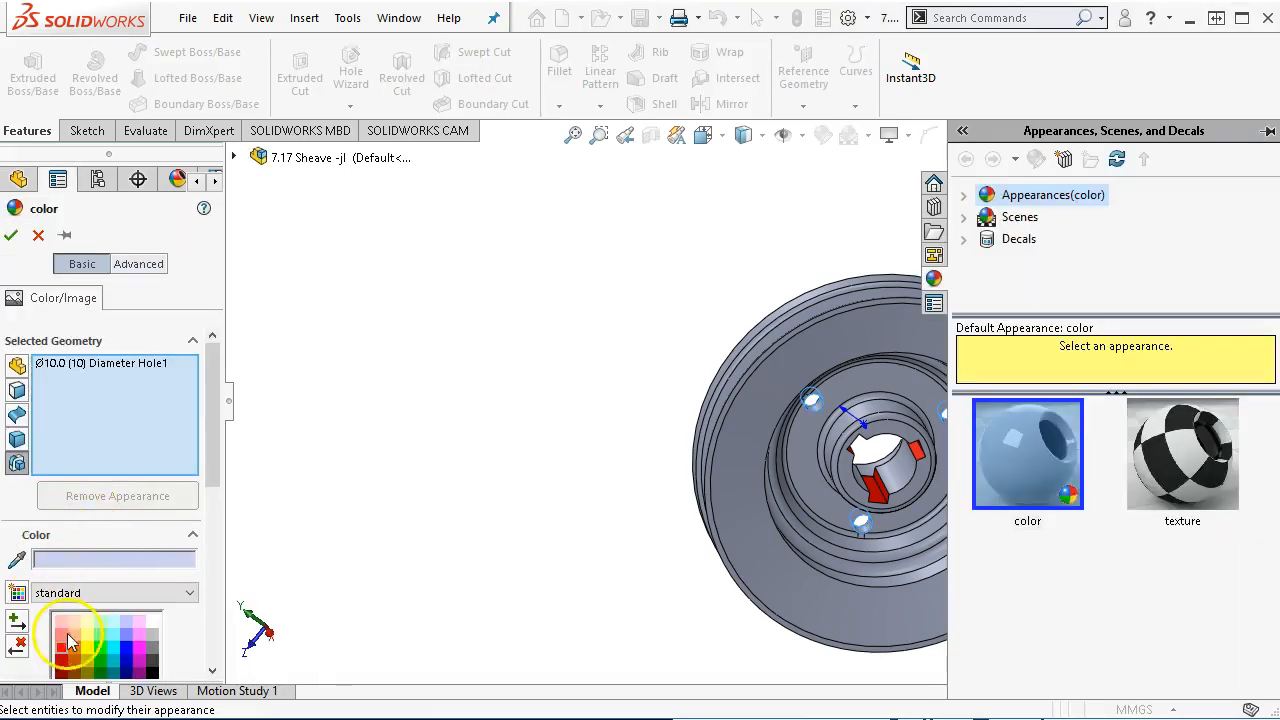
{"action": "left_click", "coordinate": [62, 652]}
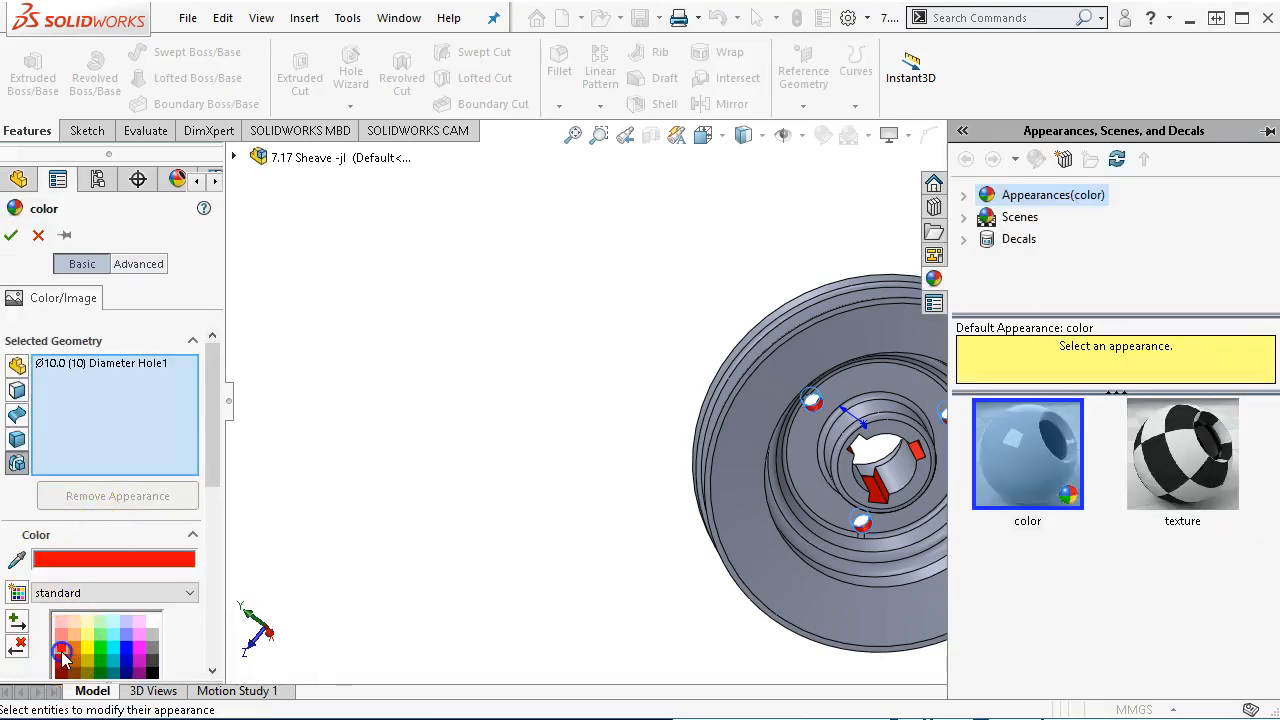
{"action": "left_click", "coordinate": [11, 235]}
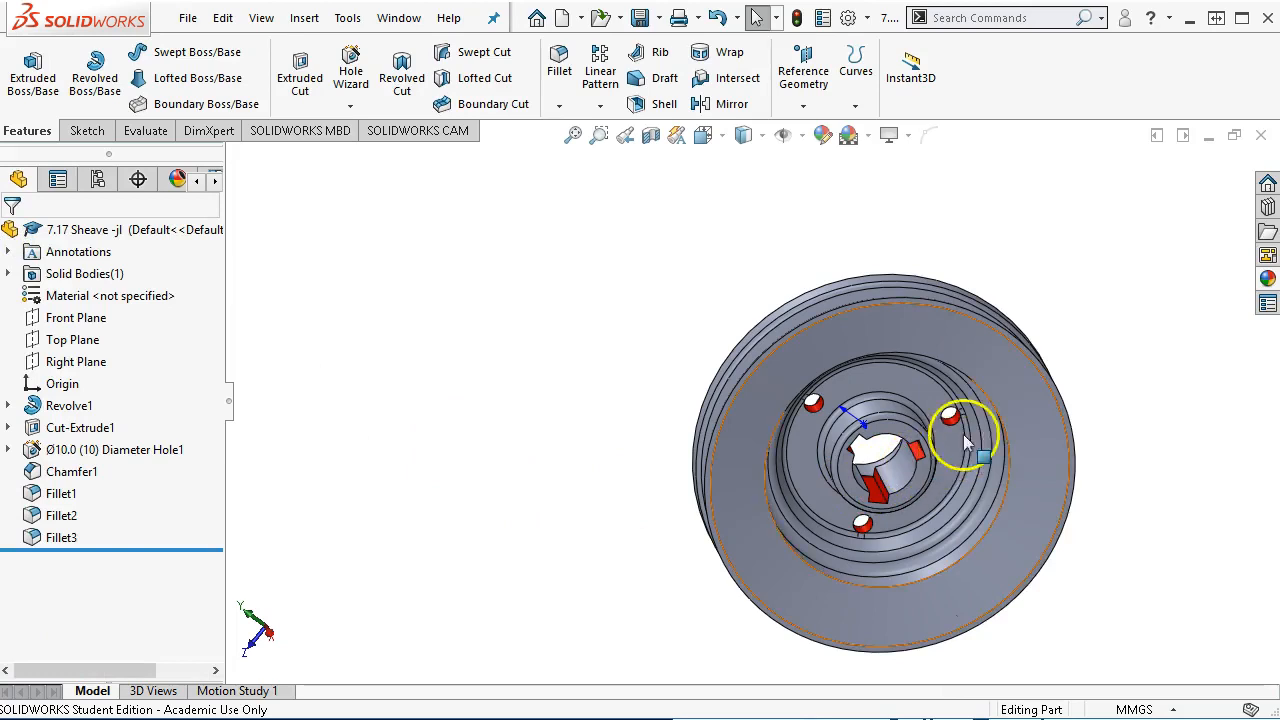
{"action": "scroll", "coordinate": [957, 420], "scroll_direction": "down", "scroll_amount": 2}
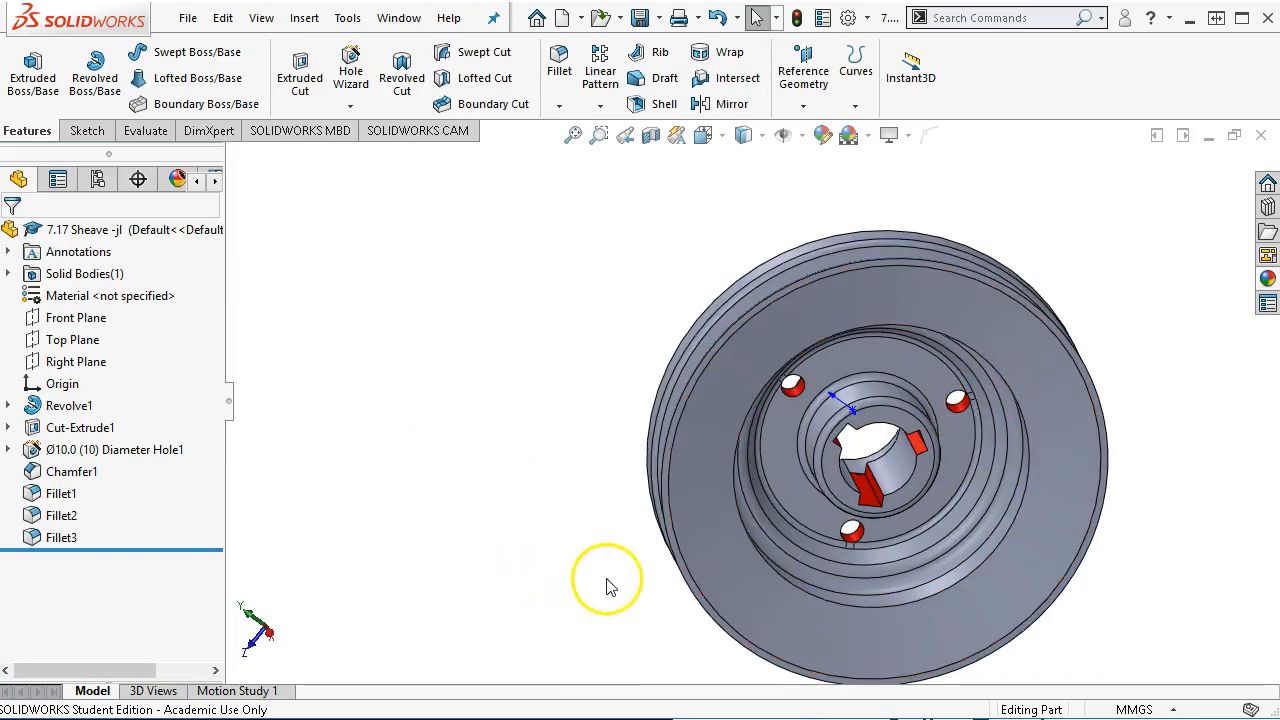
{"action": "scroll", "coordinate": [439, 572], "scroll_direction": "up", "scroll_amount": 2}
{"action": "middle_click_drag", "start_coordinate": [439, 572], "coordinate": [487, 536]}
{"action": "scroll", "coordinate": [812, 455], "scroll_direction": "down", "scroll_amount": 2}
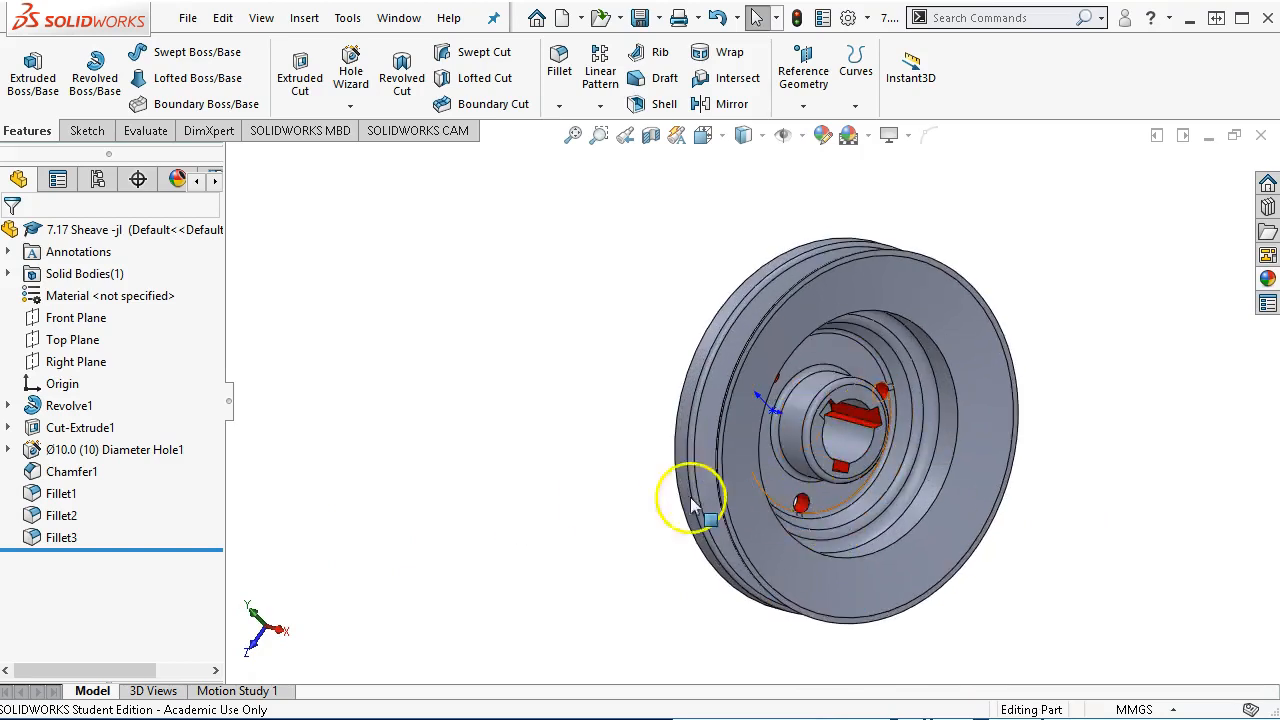
{"action": "key", "text": "ctrl+7"}
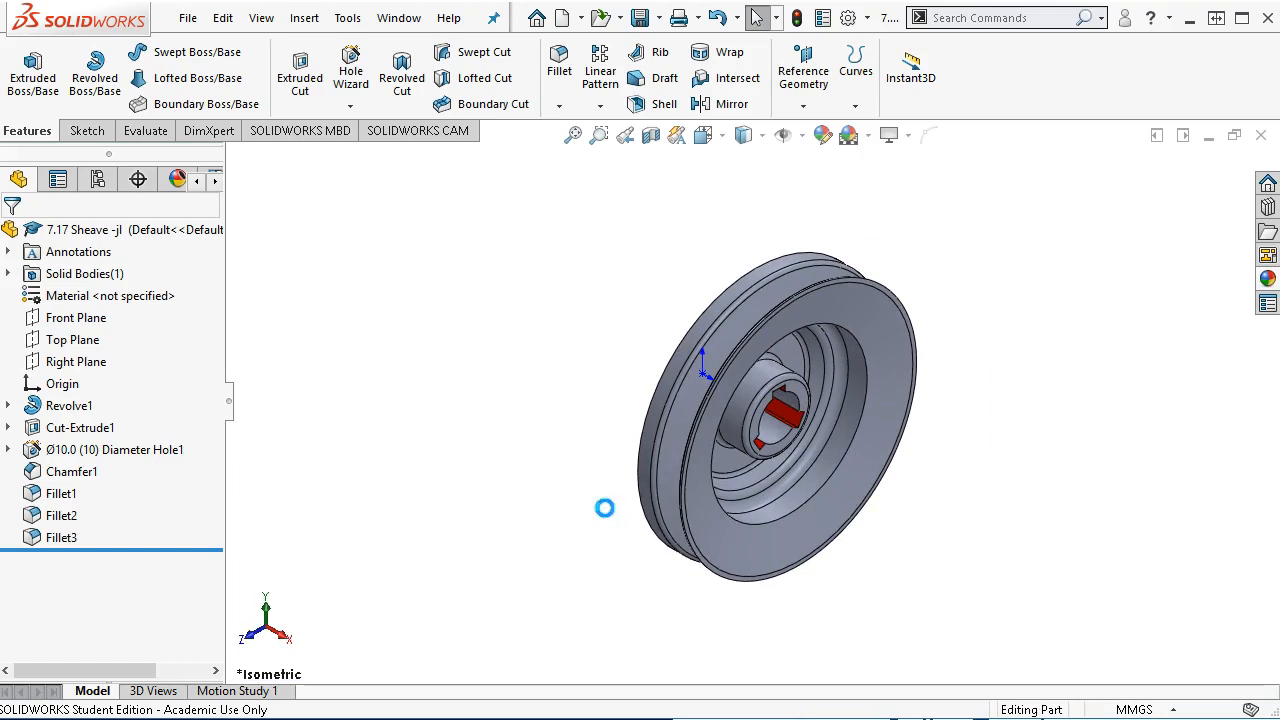
Step: Create a new drawing from the My A size template
{"action": "left_click", "coordinate": [411, 26]}
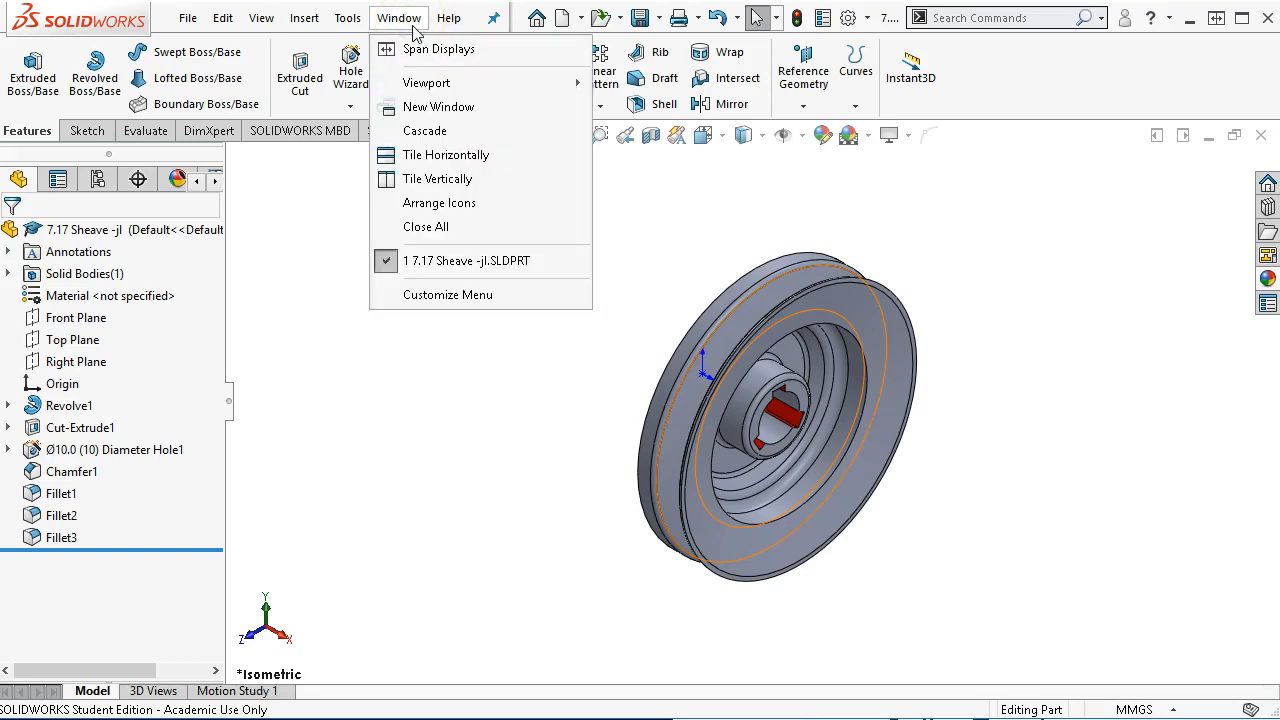
{"action": "left_click", "coordinate": [190, 18]}
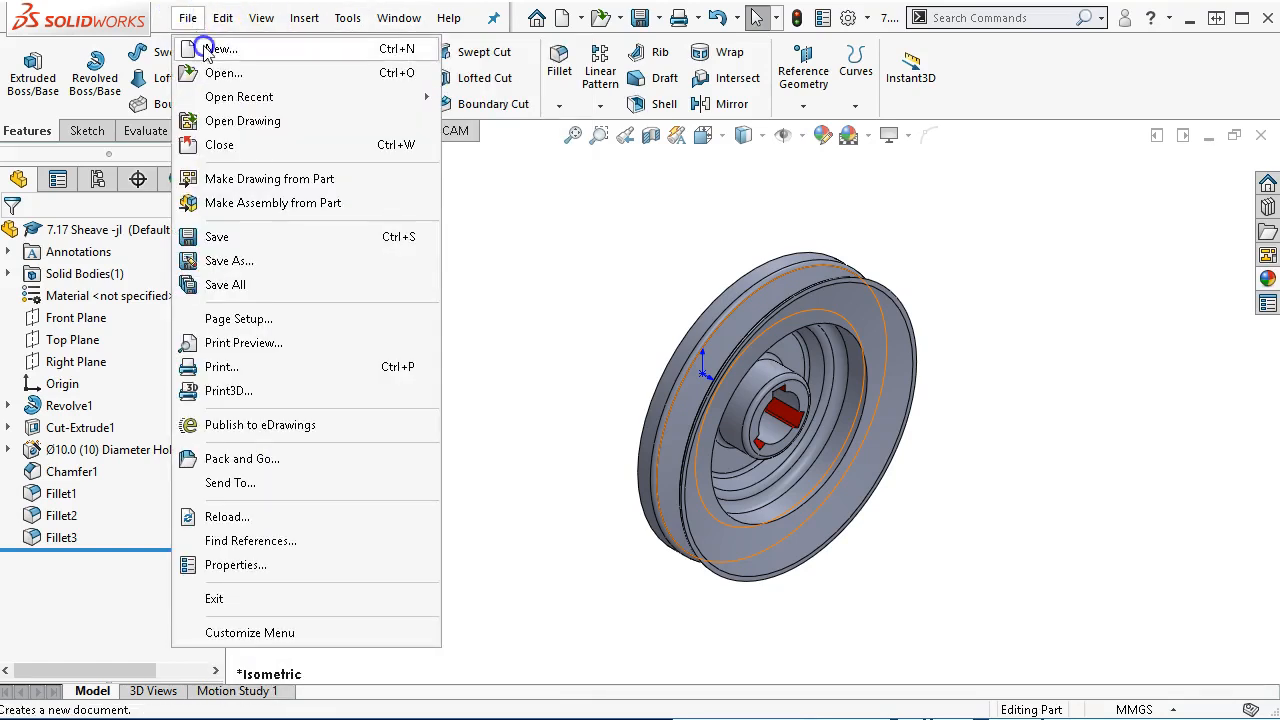
{"action": "left_click", "coordinate": [205, 47]}
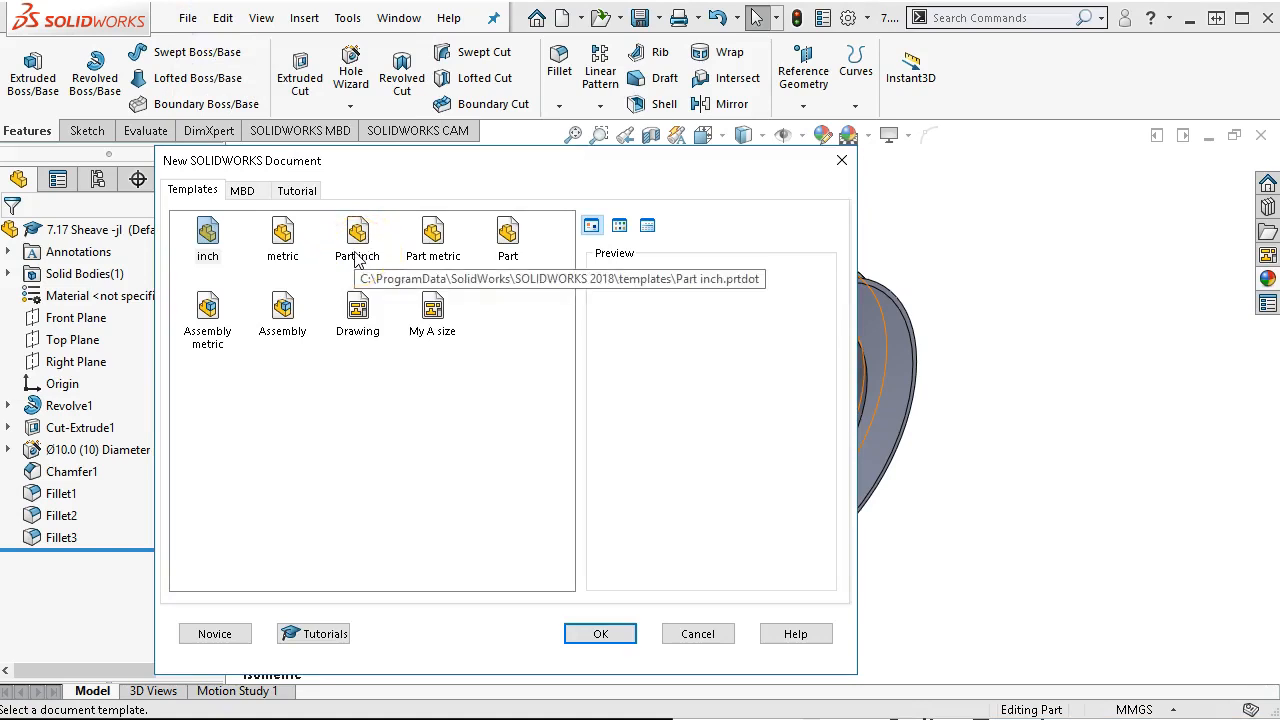
{"action": "left_click", "coordinate": [436, 322]}
{"action": "left_click", "coordinate": [592, 634]}
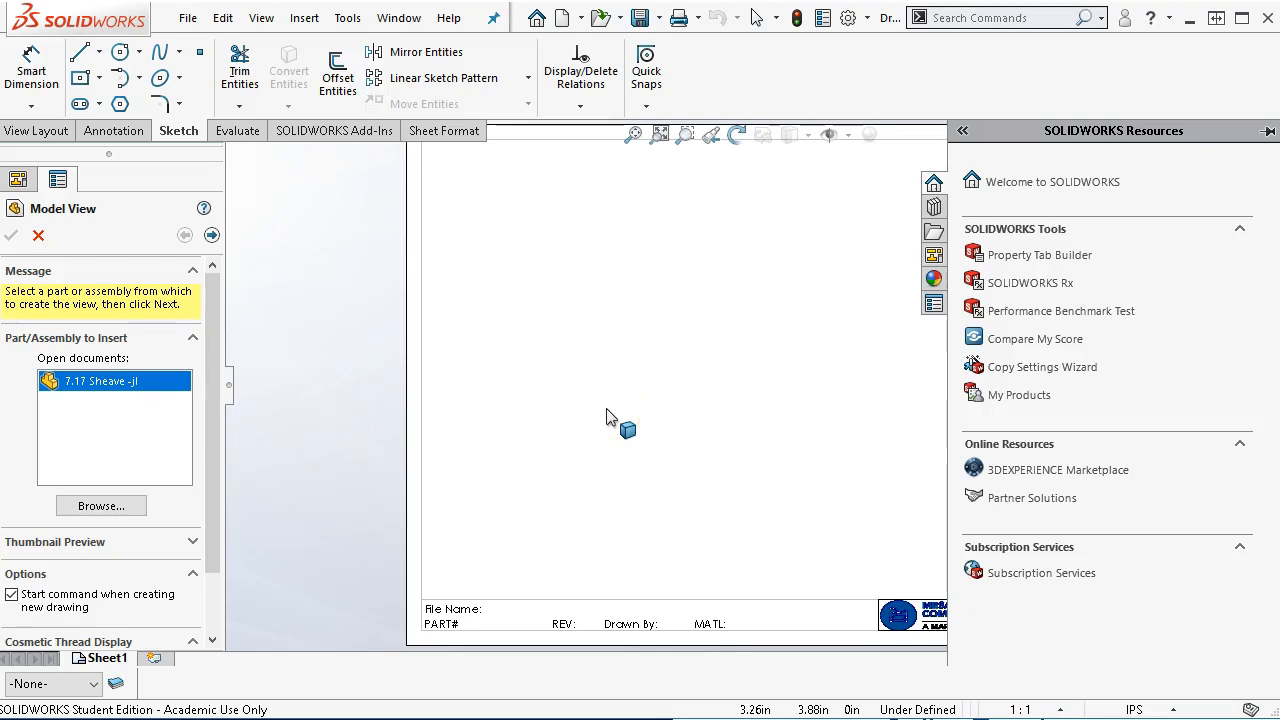
{"action": "left_click", "coordinate": [607, 418]}
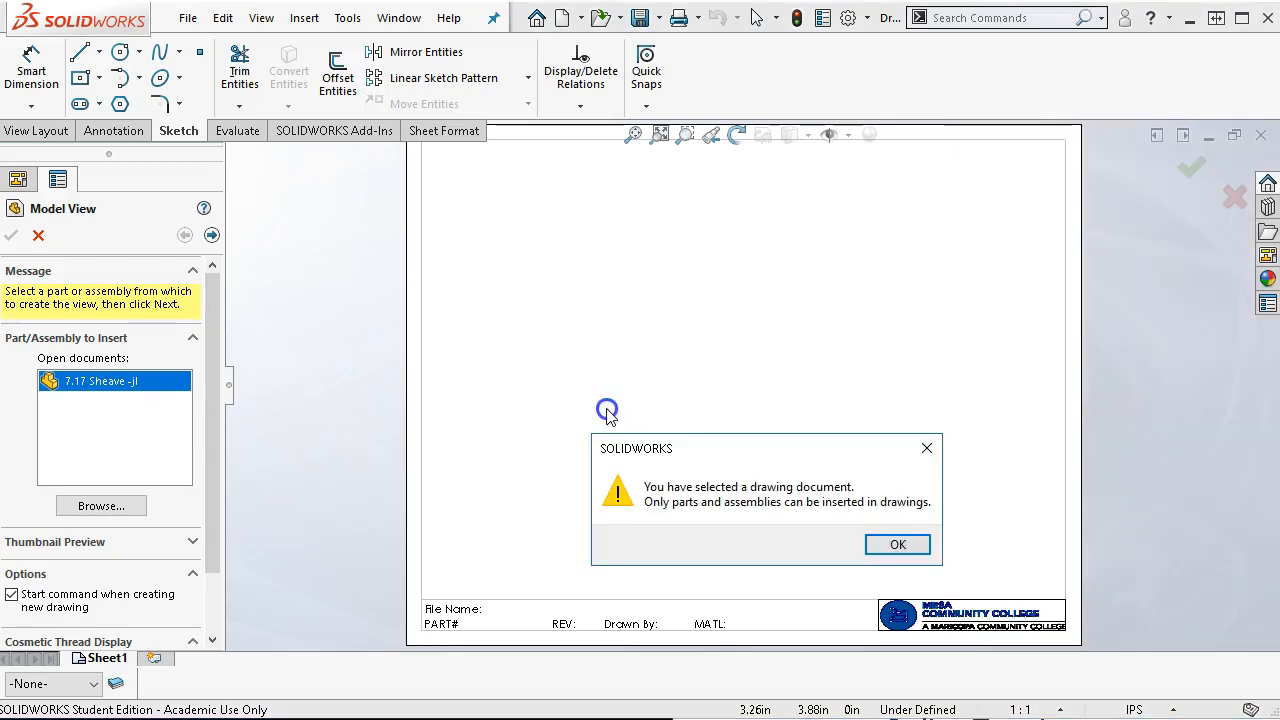
{"action": "left_click", "coordinate": [879, 542]}
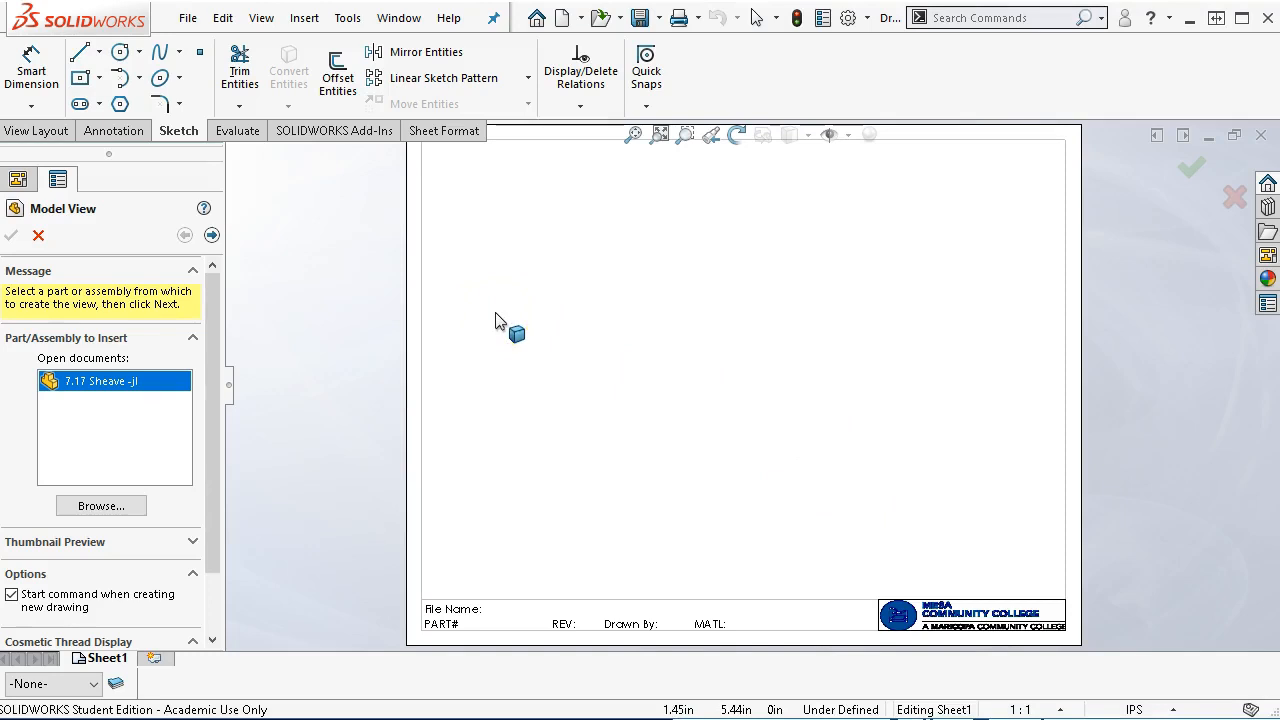
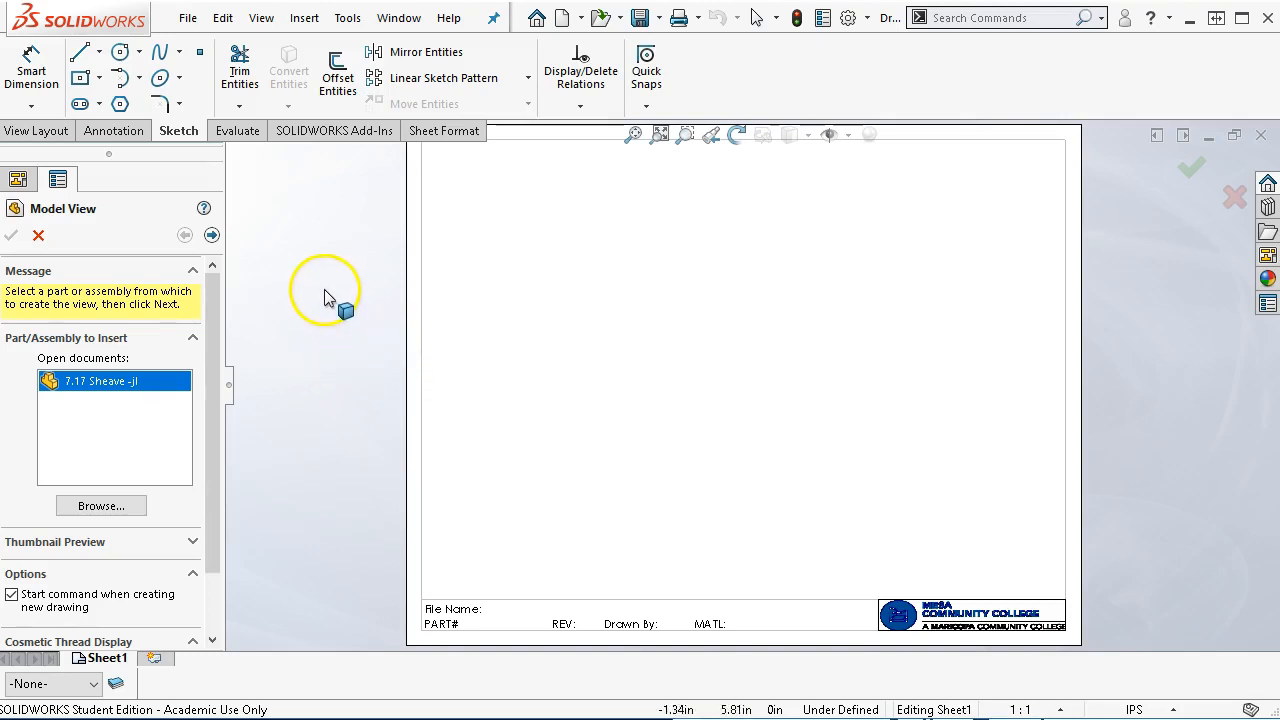
{"action": "left_click", "coordinate": [211, 235]}
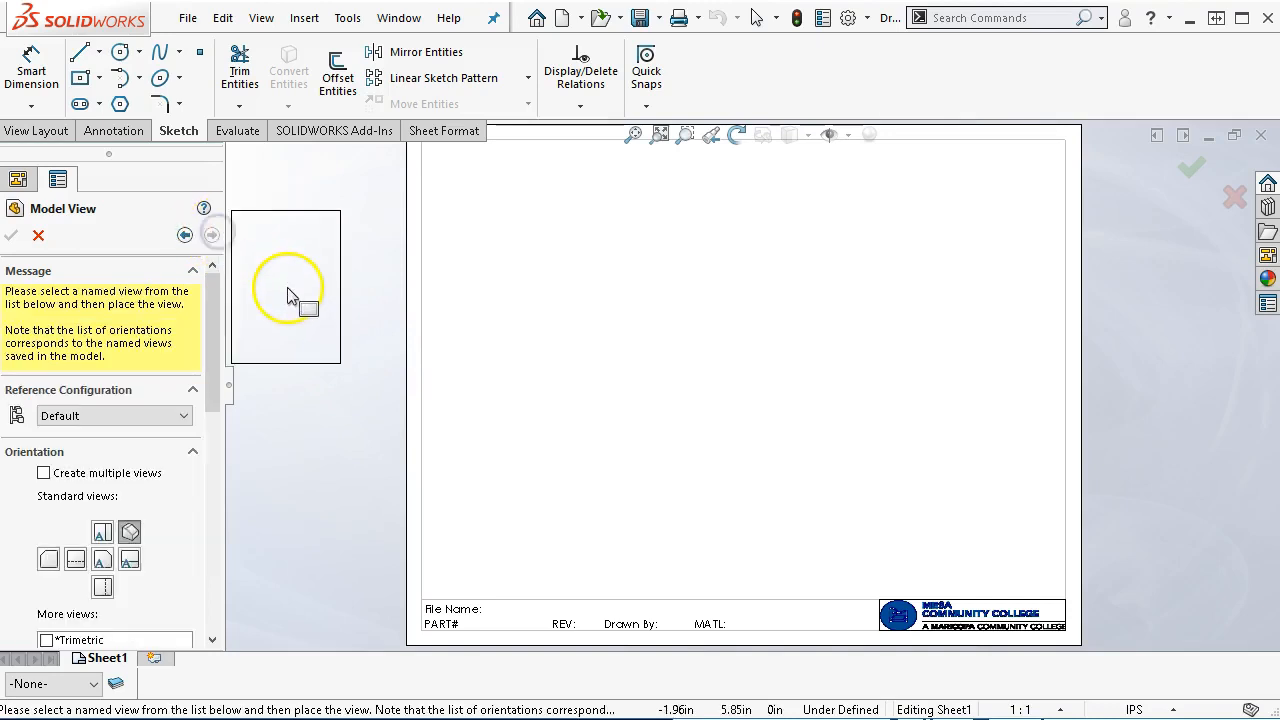
{"action": "left_click", "coordinate": [103, 560]}
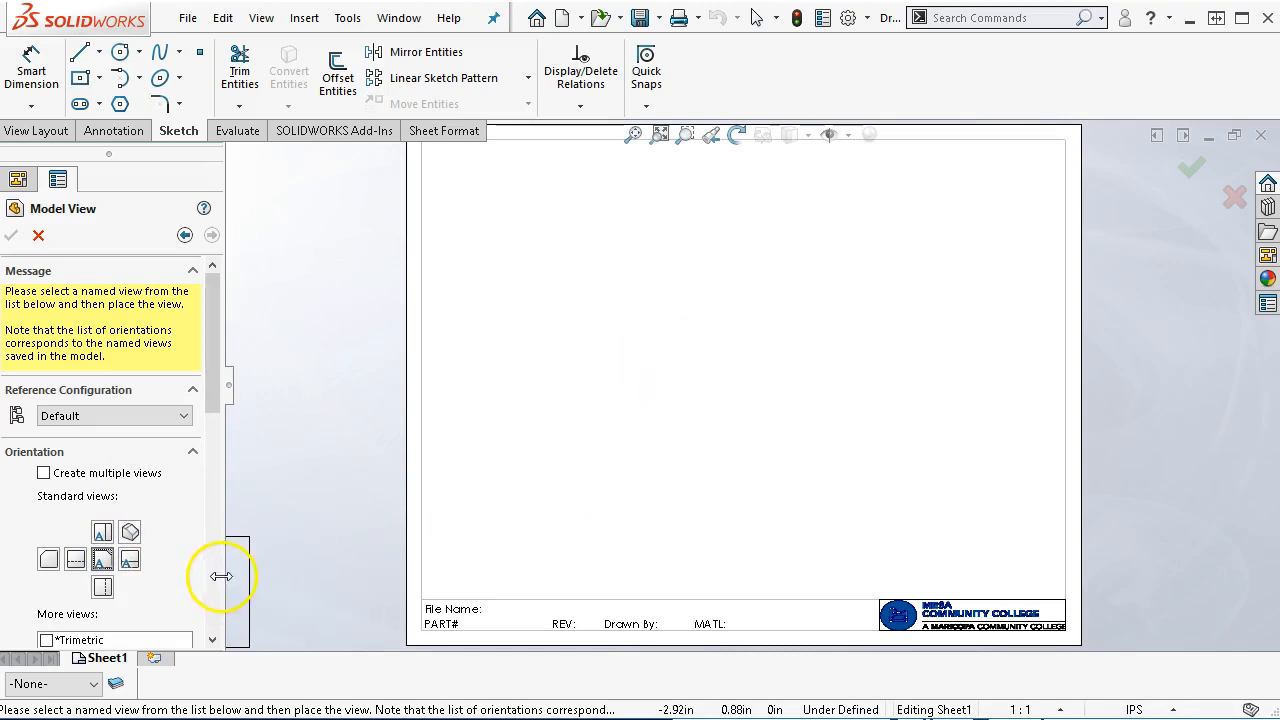
{"action": "left_click", "coordinate": [75, 559]}
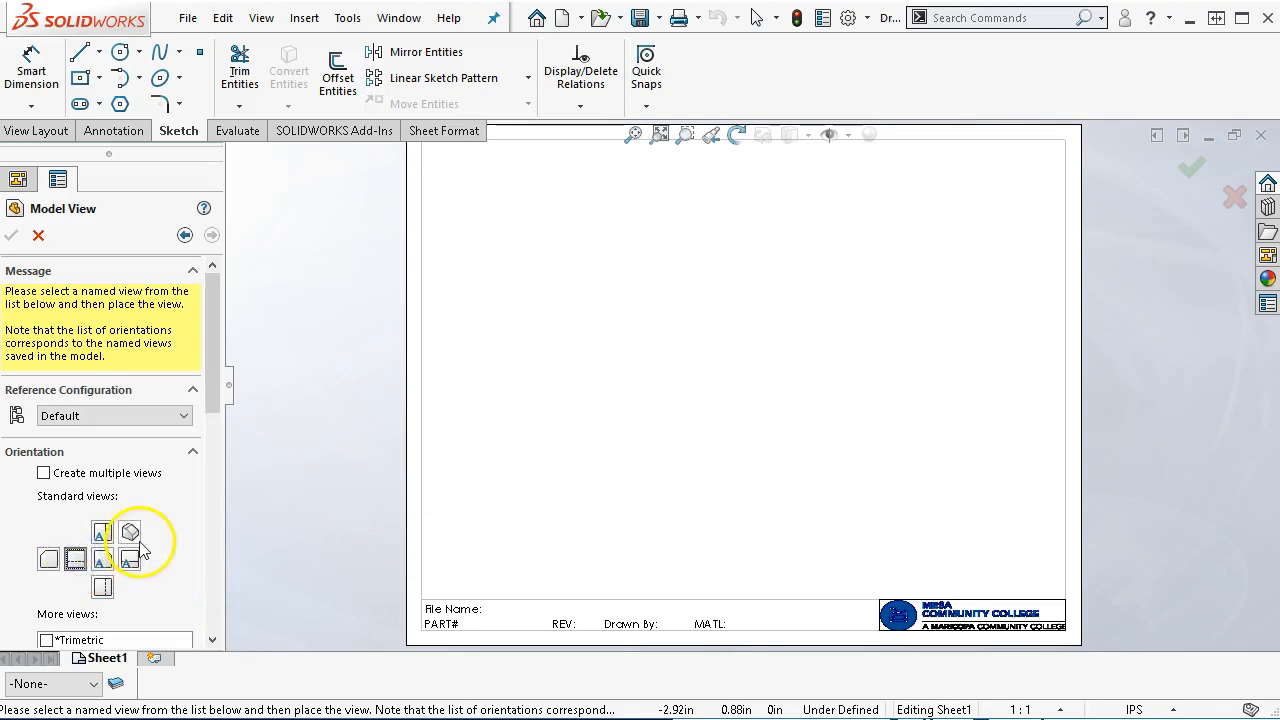
{"action": "left_click", "coordinate": [58, 474]}
{"action": "left_click", "coordinate": [129, 586]}
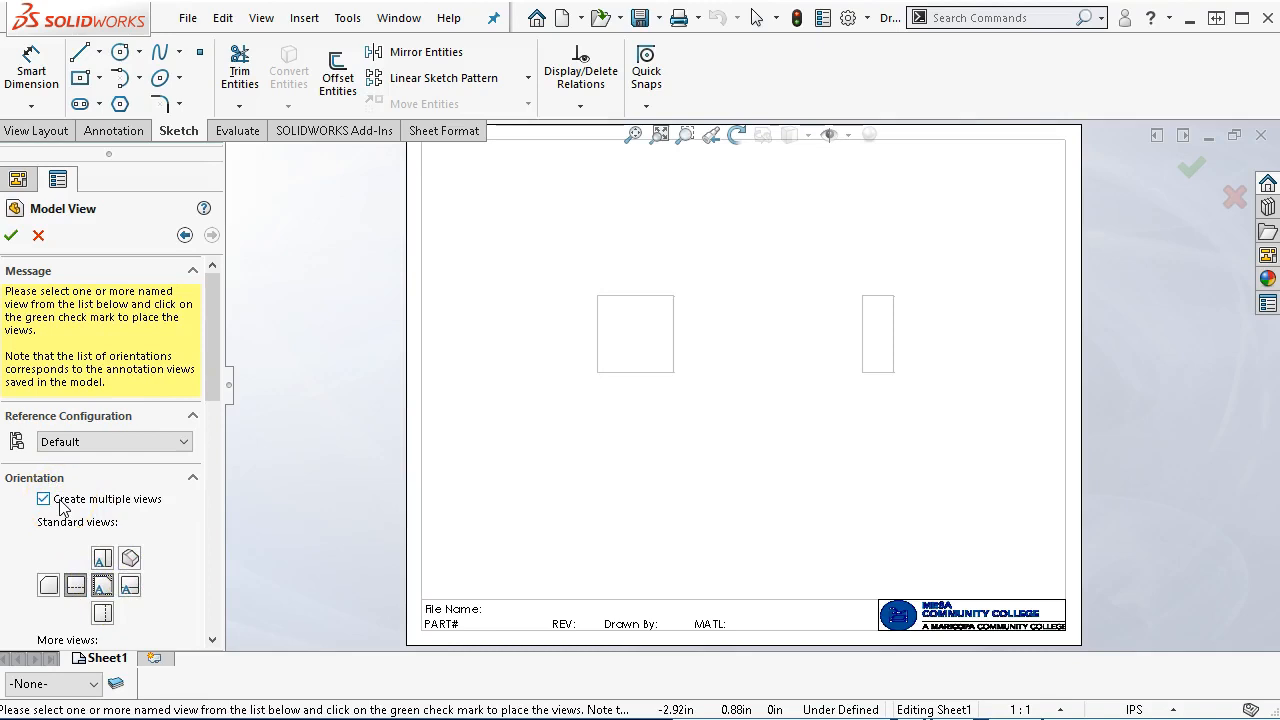
{"action": "left_click", "coordinate": [38, 235]}
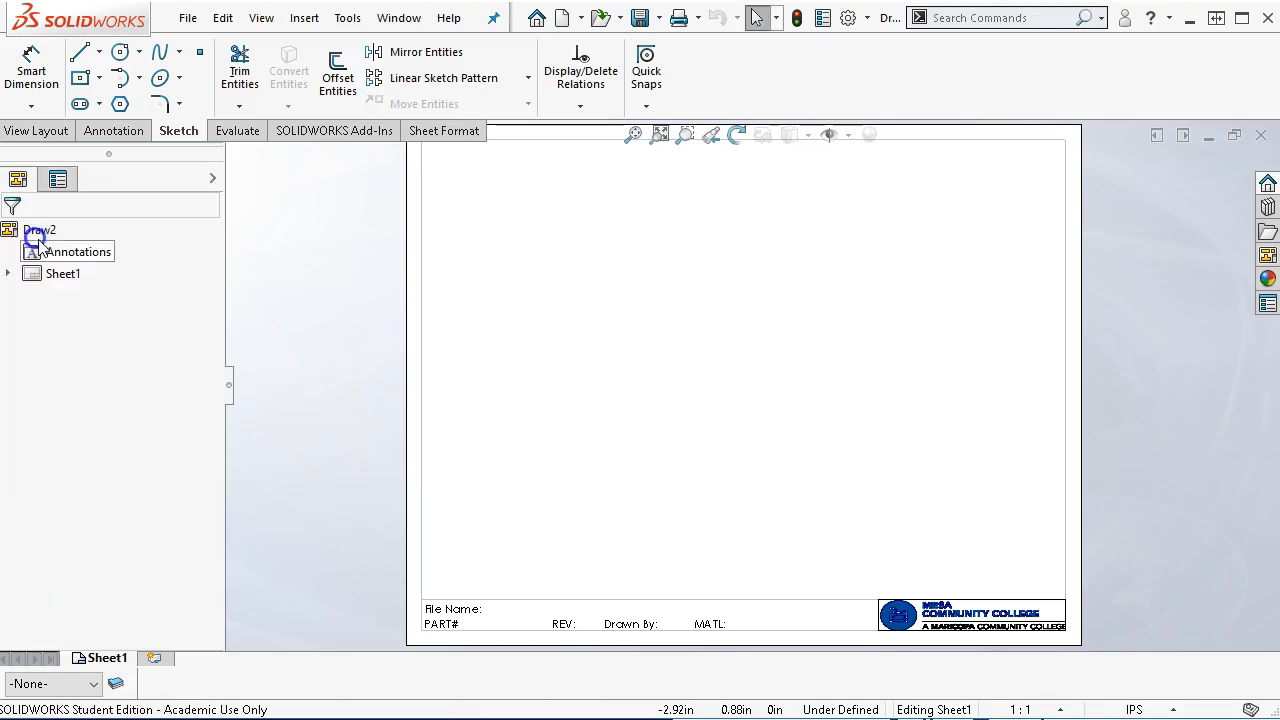
Step: Load 7.17 Sheave -jl into the View Palette and place its Right view near the sheet's centre without projected views
{"action": "left_click", "coordinate": [1268, 257]}
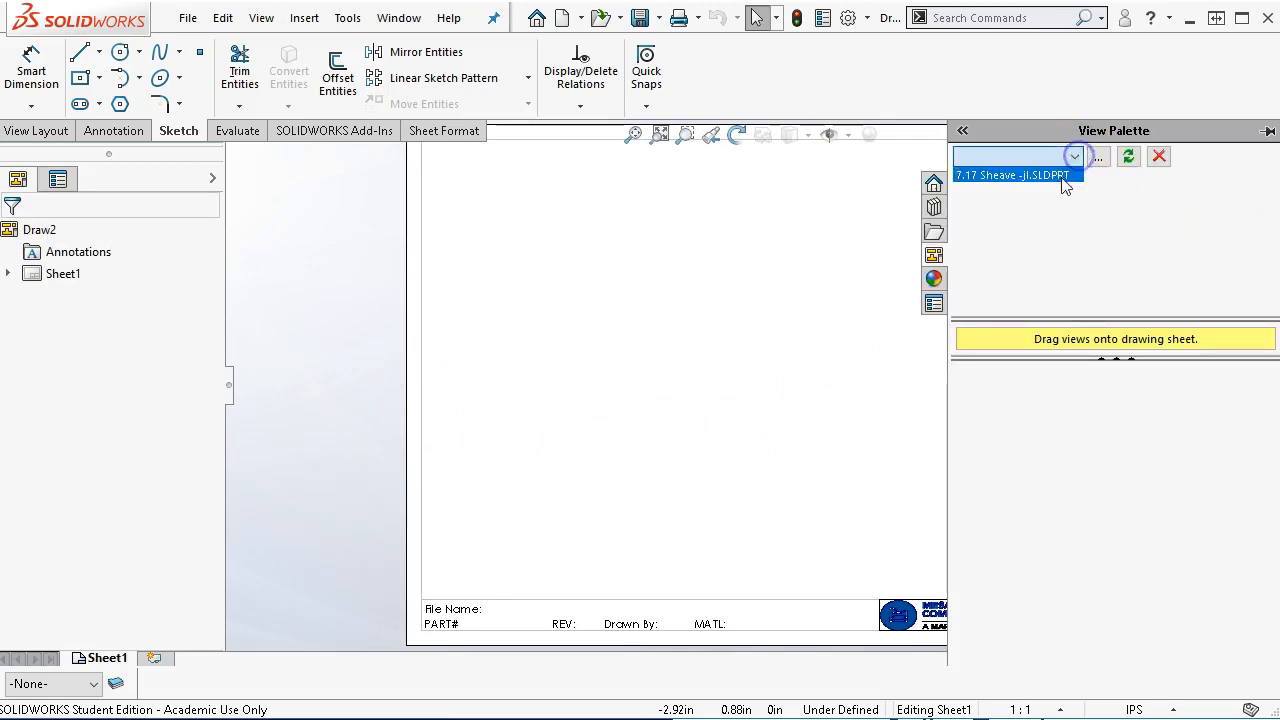
{"action": "left_click", "coordinate": [1050, 175]}
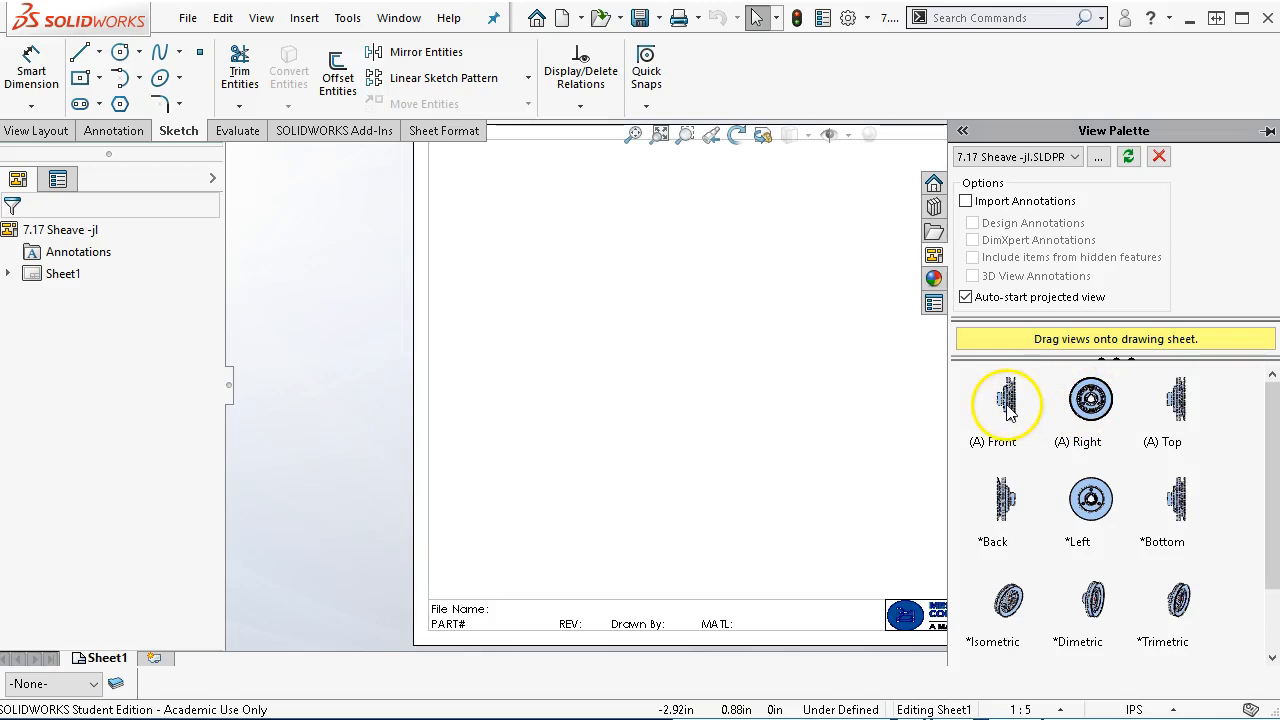
{"action": "mouse_move", "coordinate": [1090, 400]}
{"action": "left_mouse_down"}
{"action": "mouse_move", "coordinate": [715, 389]}
{"action": "mouse_move", "coordinate": [722, 398]}
{"action": "left_mouse_up"}
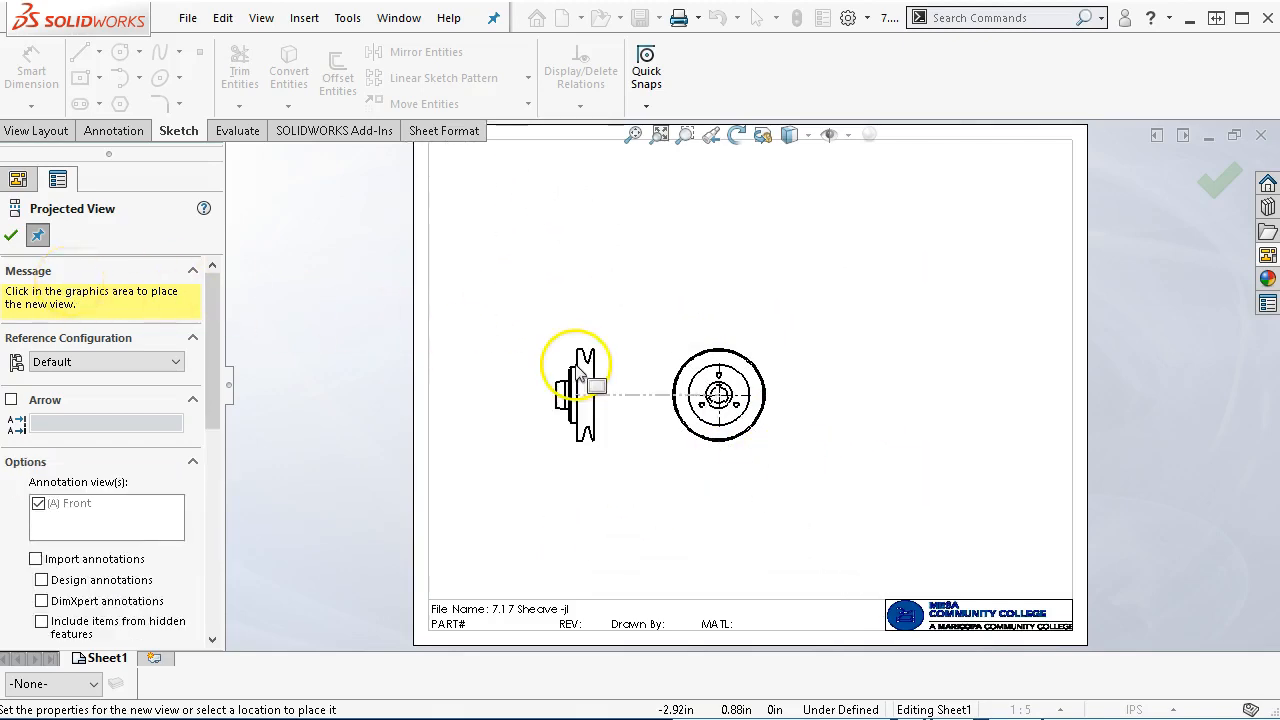
{"action": "left_click", "coordinate": [11, 235]}
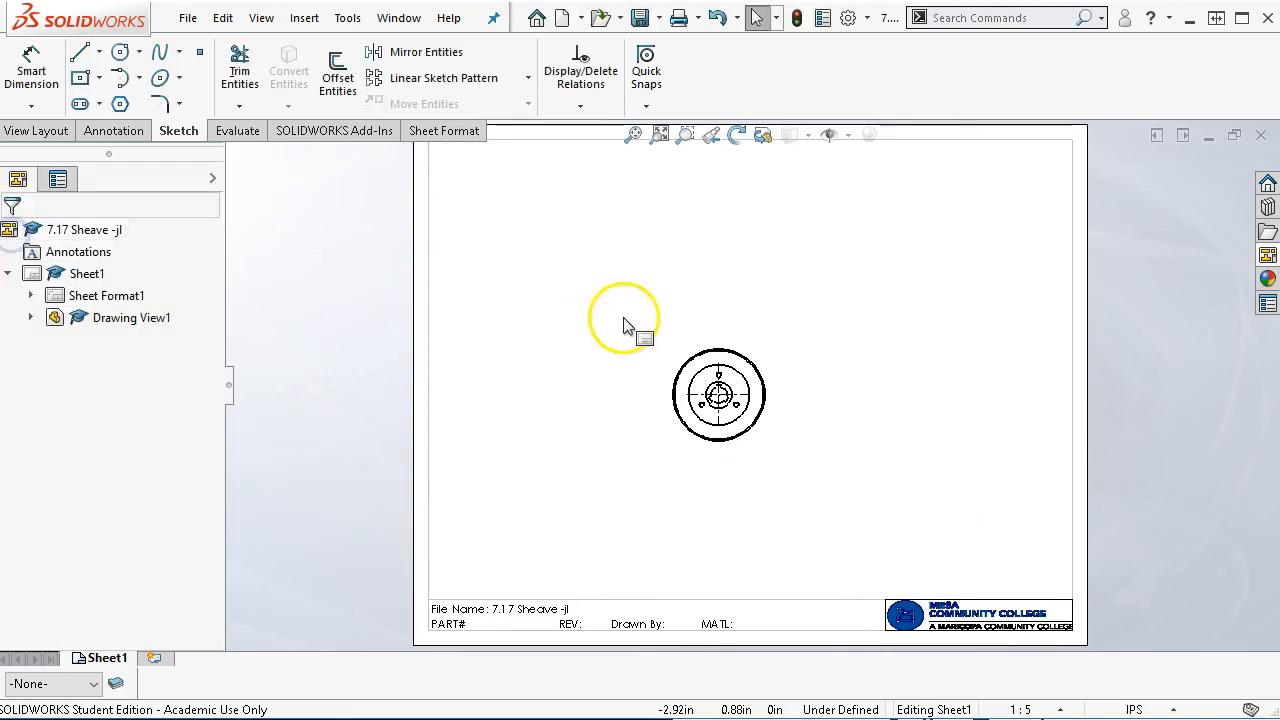
Step: Change the placed drawing view's orientation to Left
{"action": "left_click", "coordinate": [684, 354]}
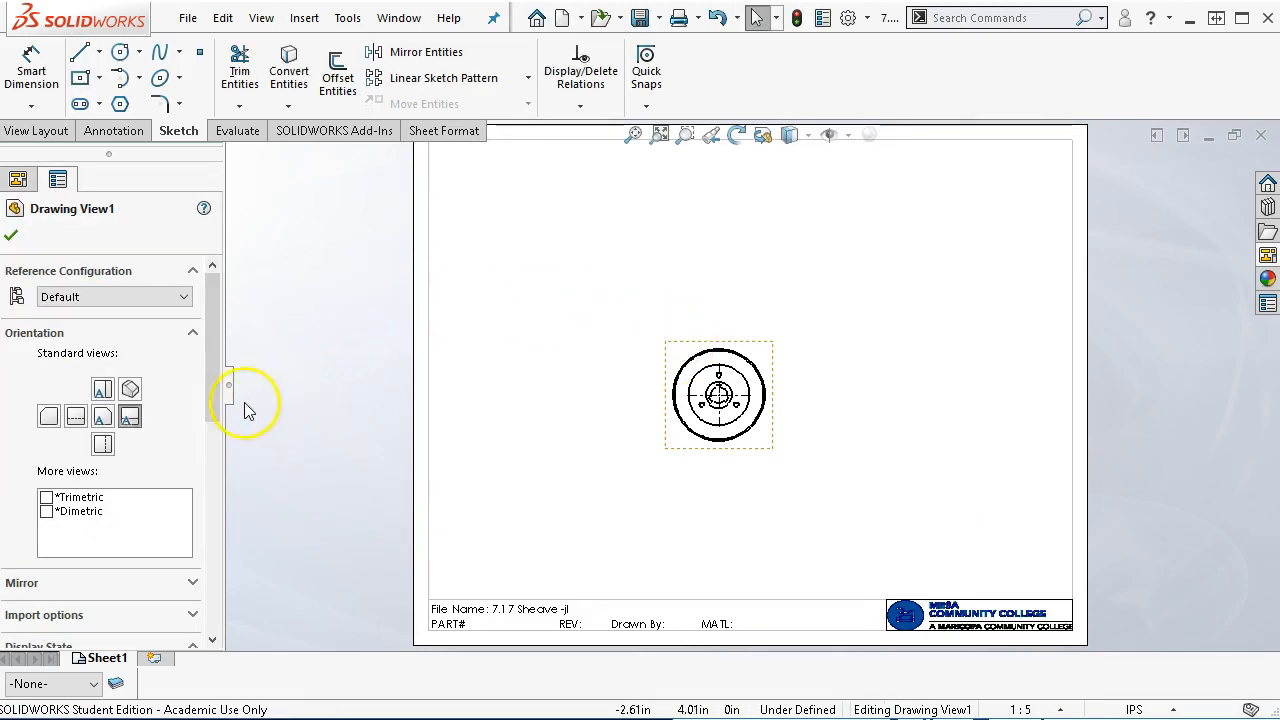
{"action": "left_click", "coordinate": [80, 418]}
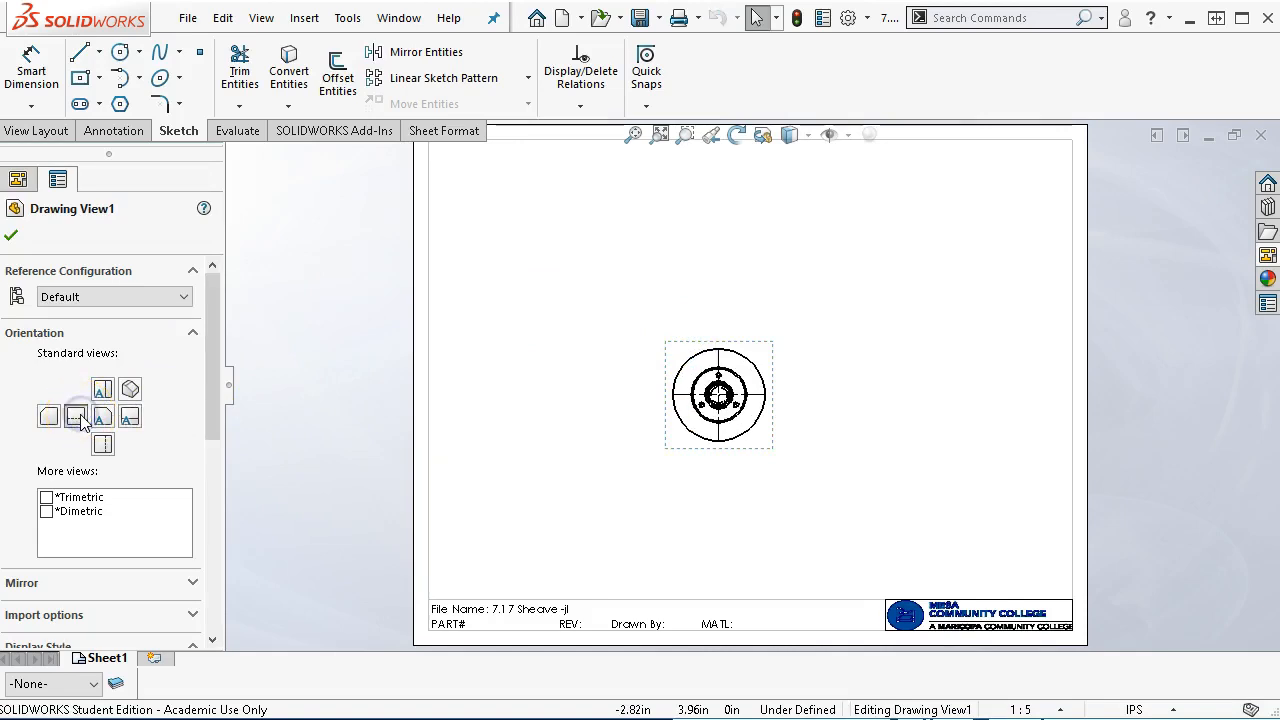
{"action": "scroll", "coordinate": [785, 400], "scroll_direction": "down", "scroll_amount": 3}
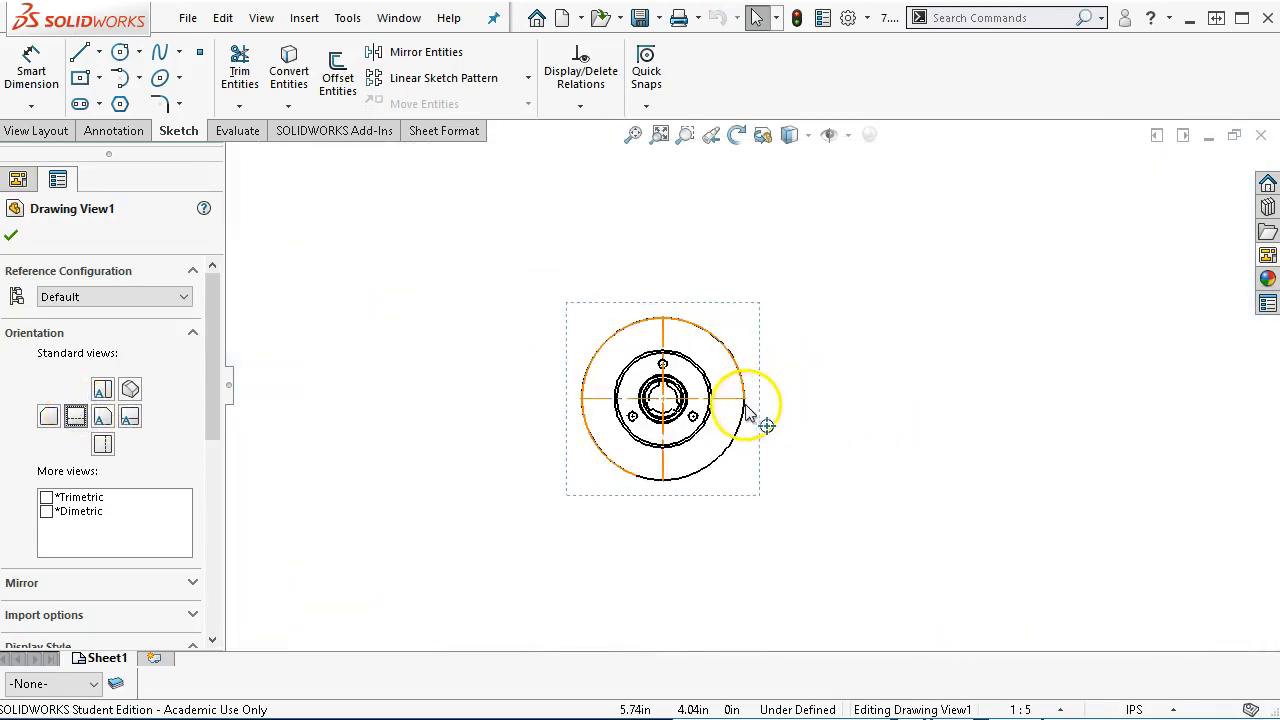
Step: Check which layers are available for the centre mark on the sheave's outer circle
{"action": "left_click", "coordinate": [734, 399]}
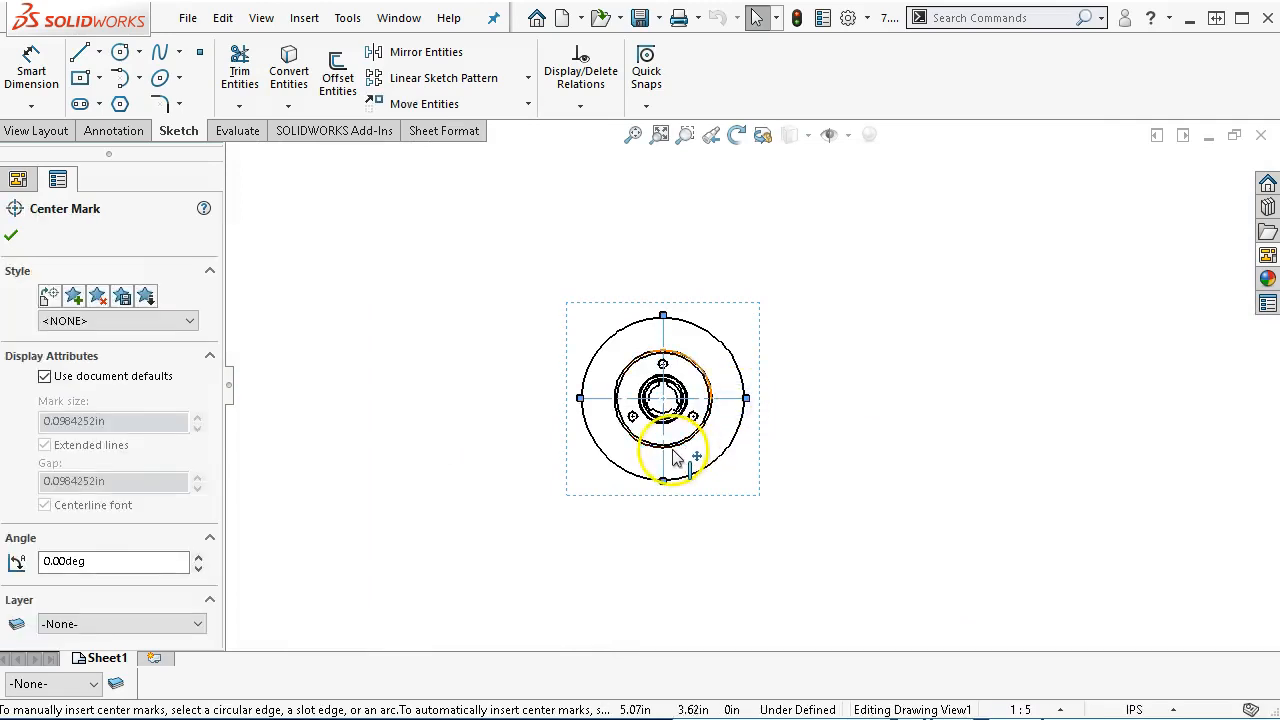
{"action": "left_click", "coordinate": [140, 616]}
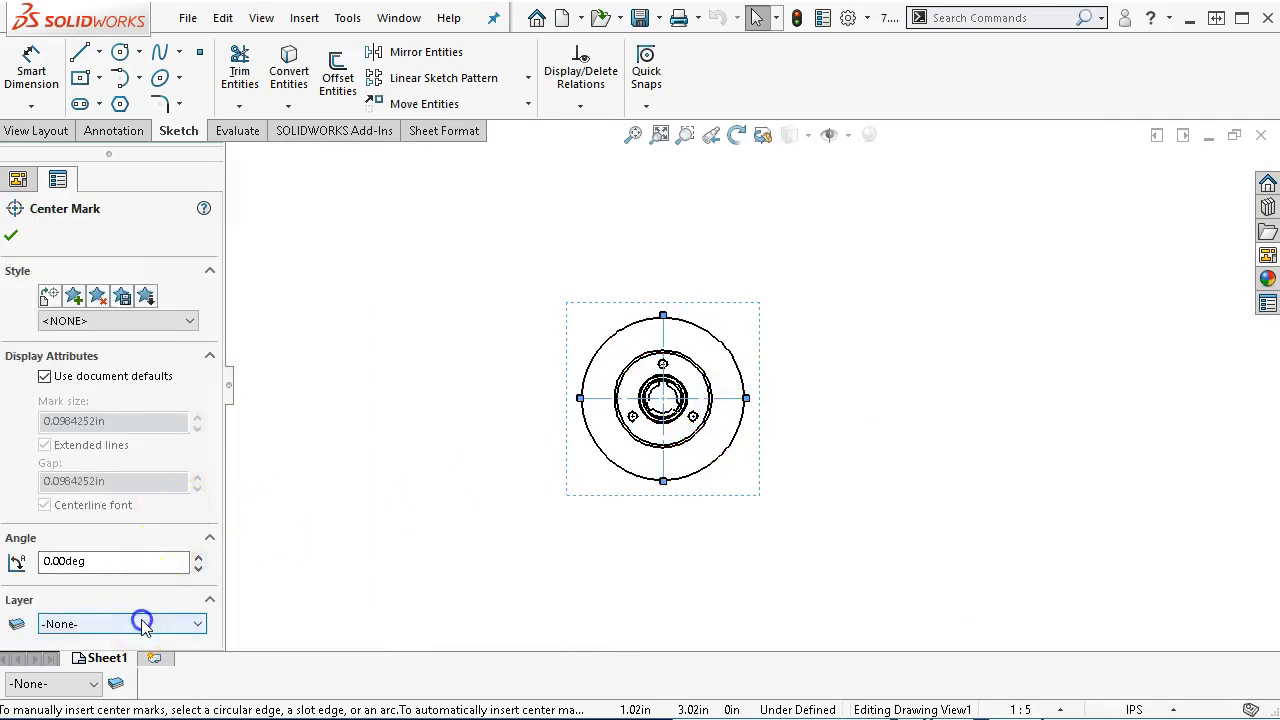
{"action": "left_click", "coordinate": [125, 640]}
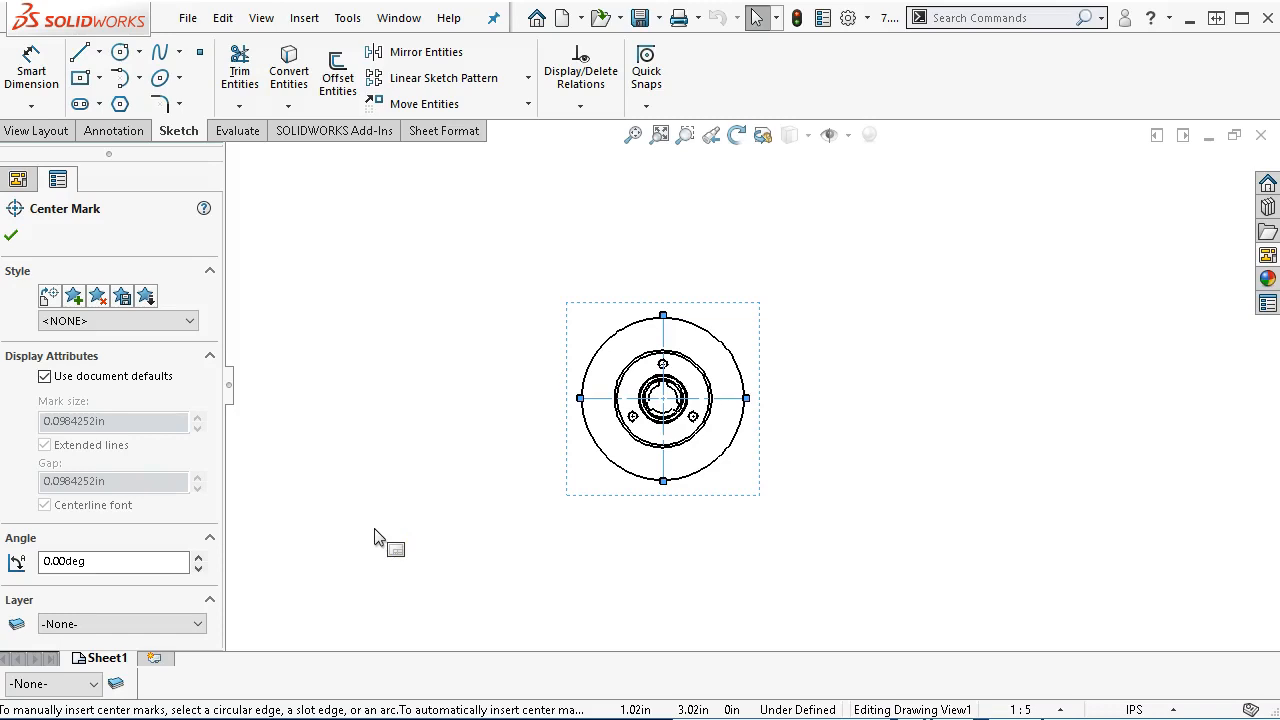
{"action": "key", "text": "Escape"}
{"action": "scroll", "coordinate": [628, 472], "scroll_direction": "up", "scroll_amount": 2}
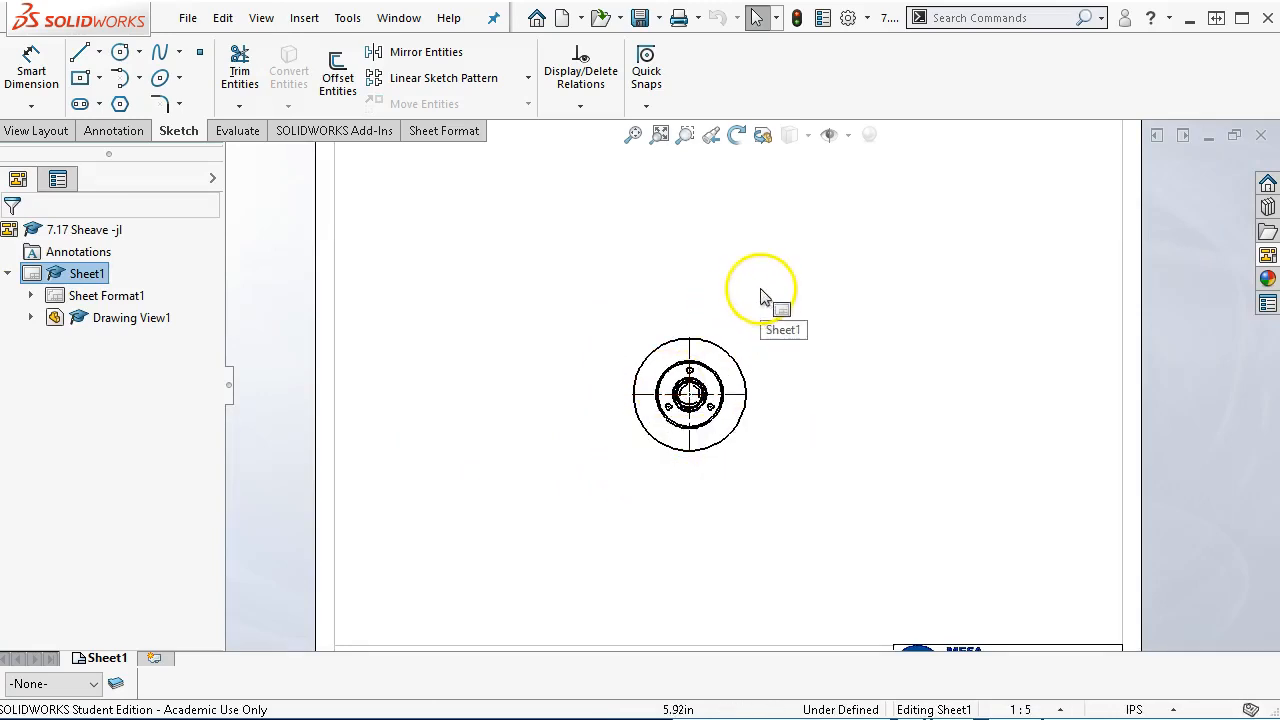
Step: Create a blank drawing from the My A size template without inserting a model view
{"action": "left_click", "coordinate": [563, 18]}
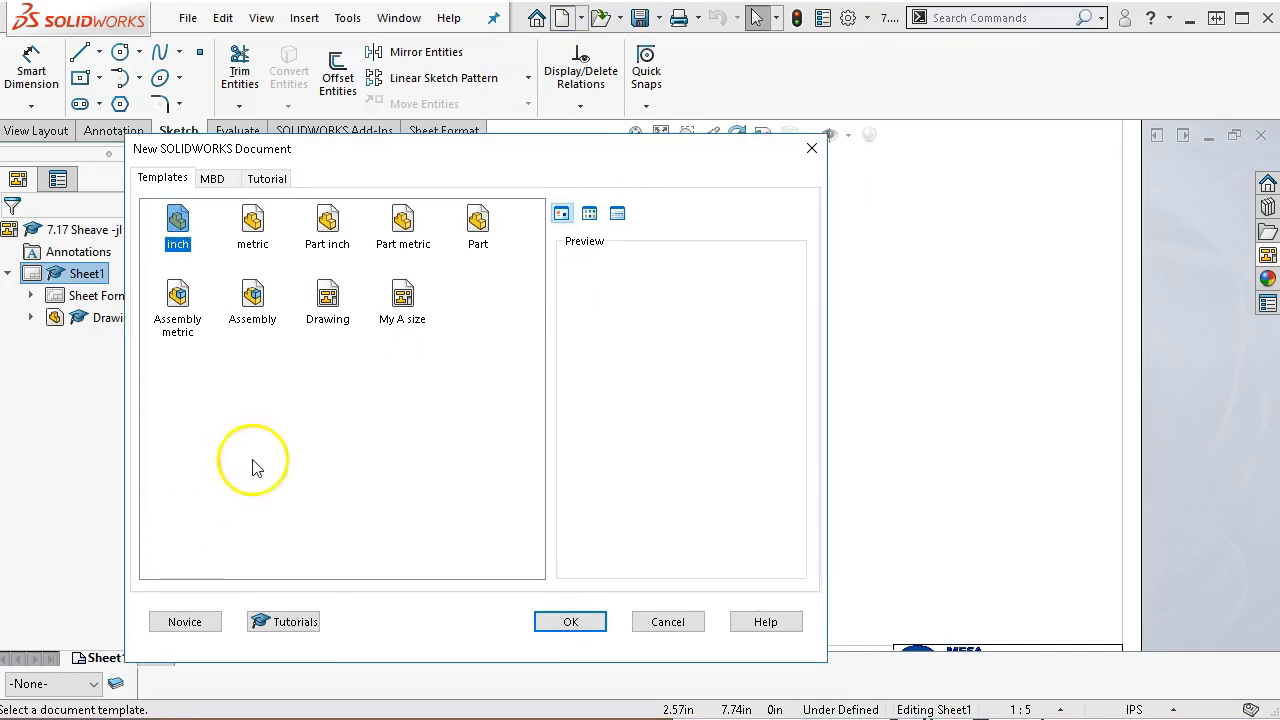
{"action": "double_click", "coordinate": [402, 305]}
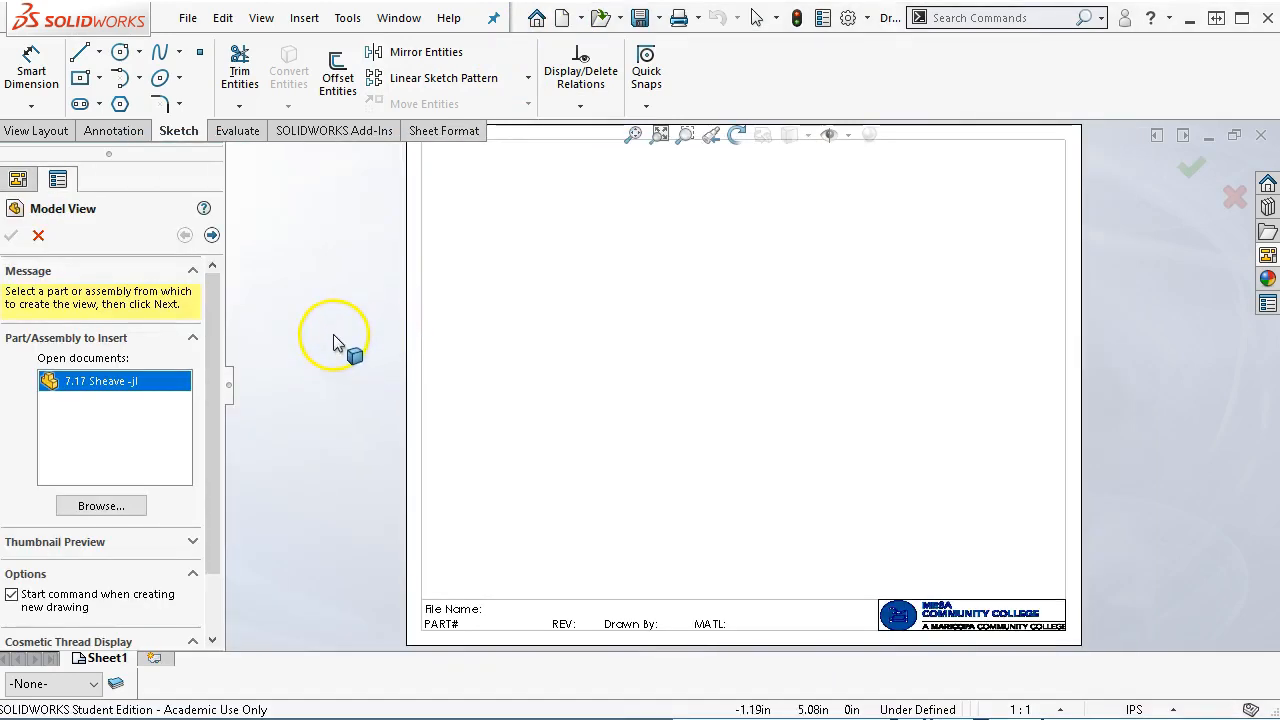
{"action": "left_click", "coordinate": [39, 236]}
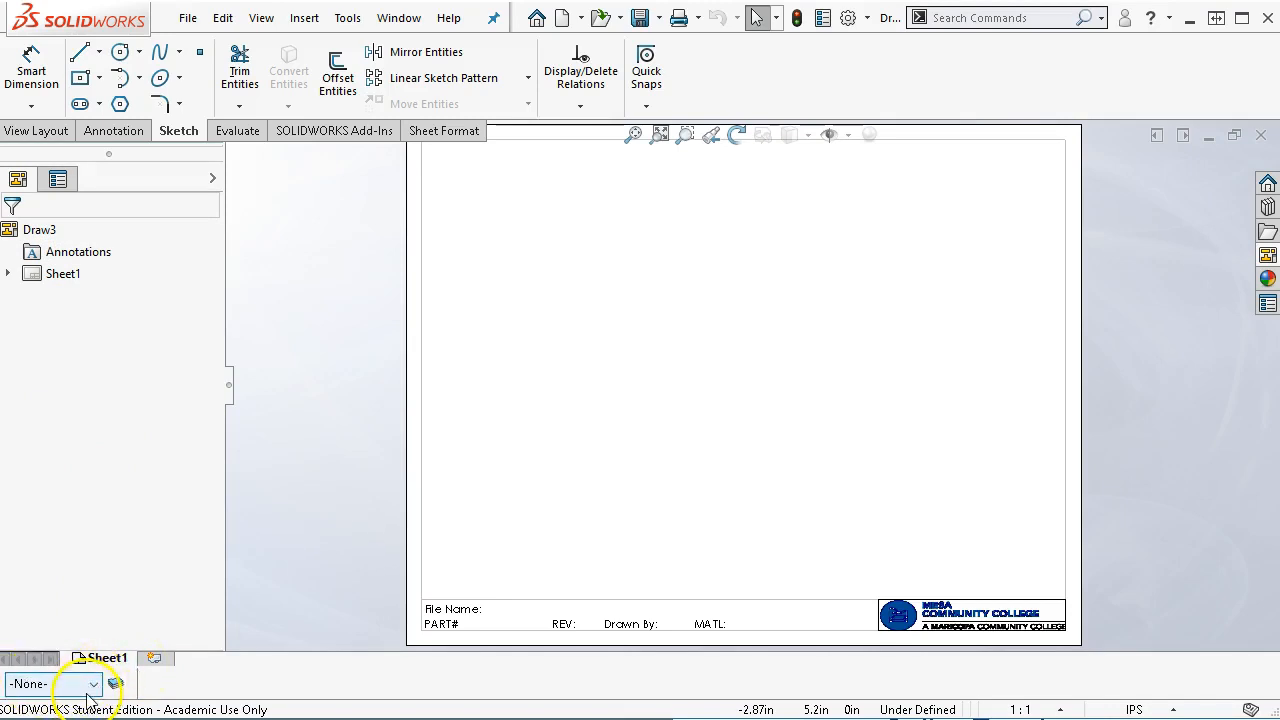
Step: Check the layer list in the 7.17 Sheave -jl drawing and return to the blank drawing
{"action": "left_click", "coordinate": [401, 20]}
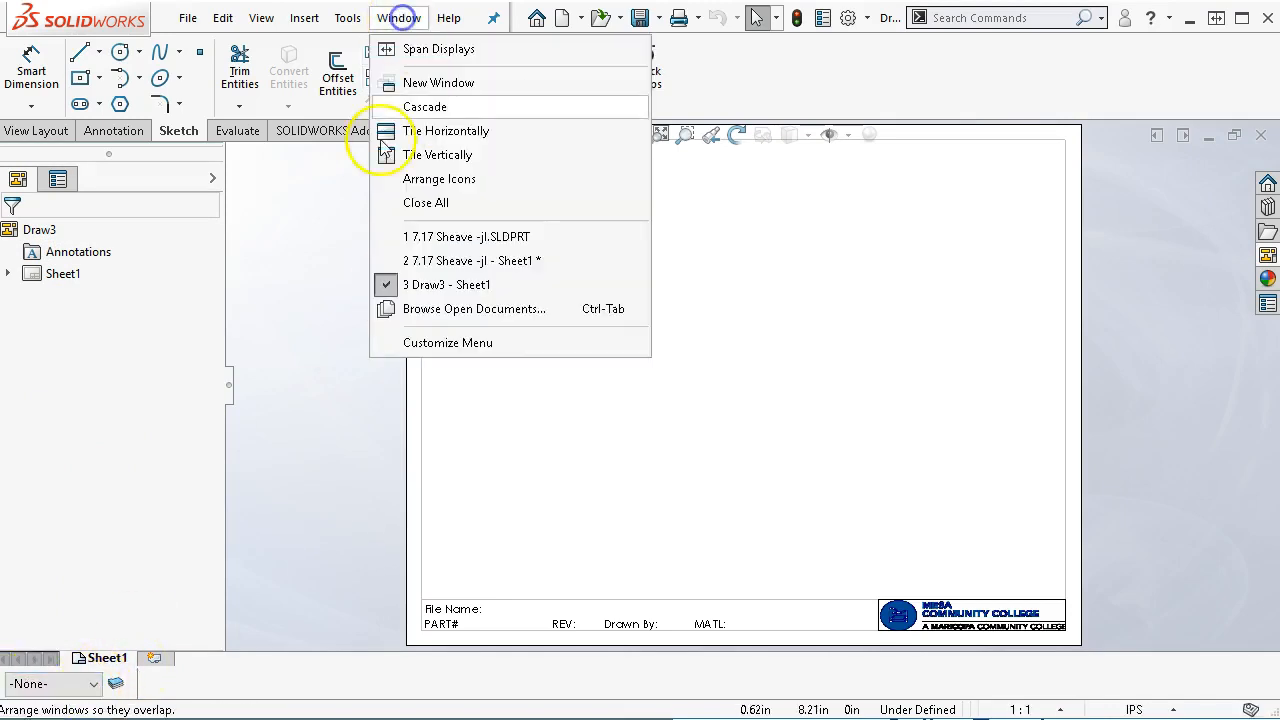
{"action": "left_click", "coordinate": [422, 262]}
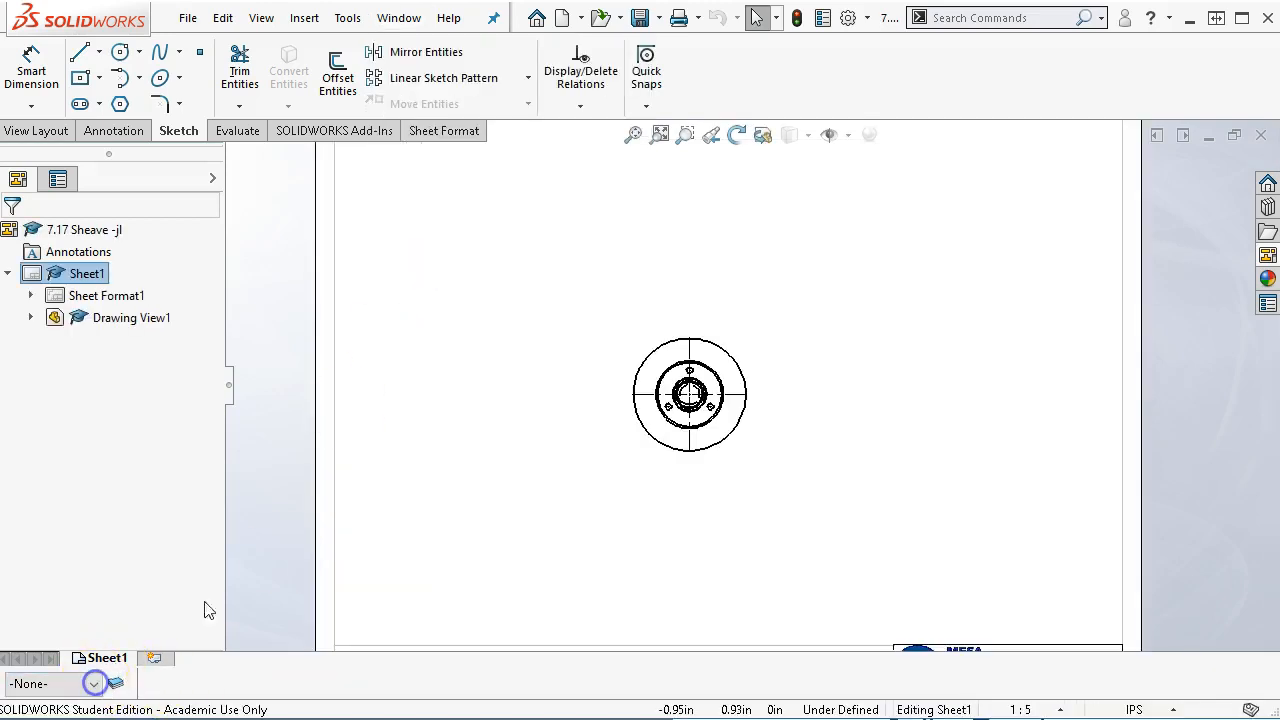
{"action": "left_click", "coordinate": [399, 18]}
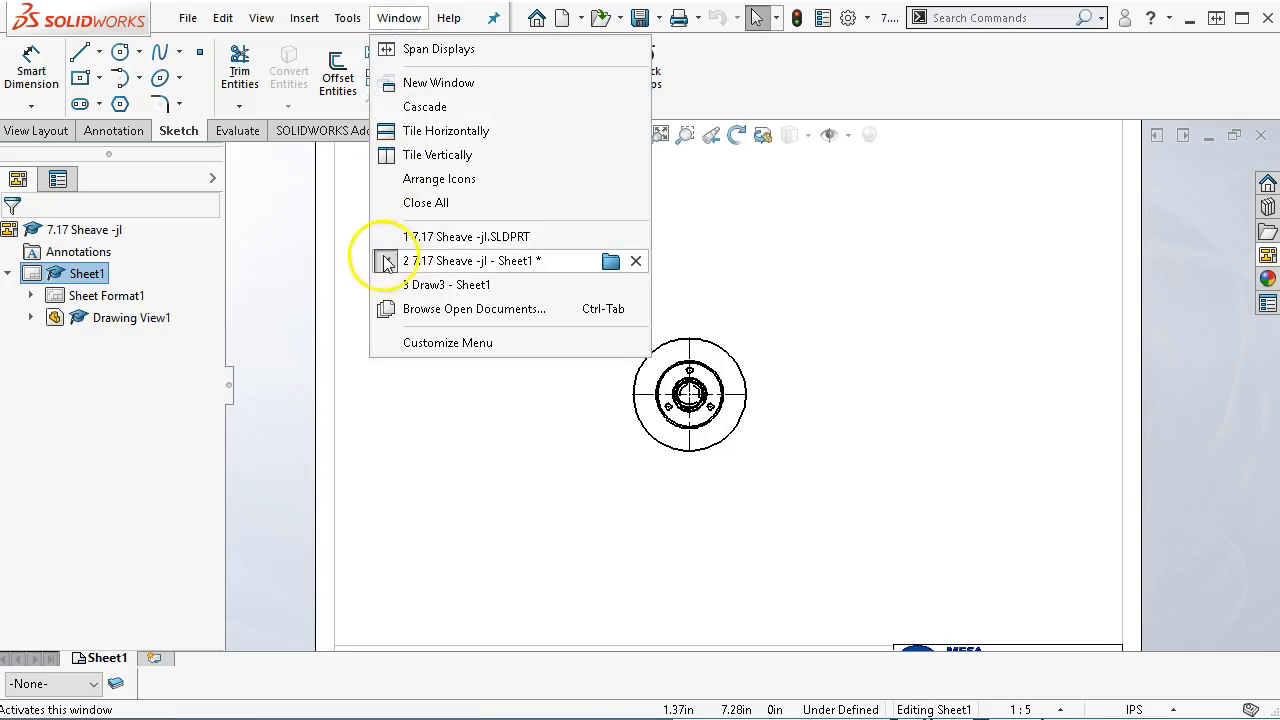
{"action": "left_click", "coordinate": [424, 284]}
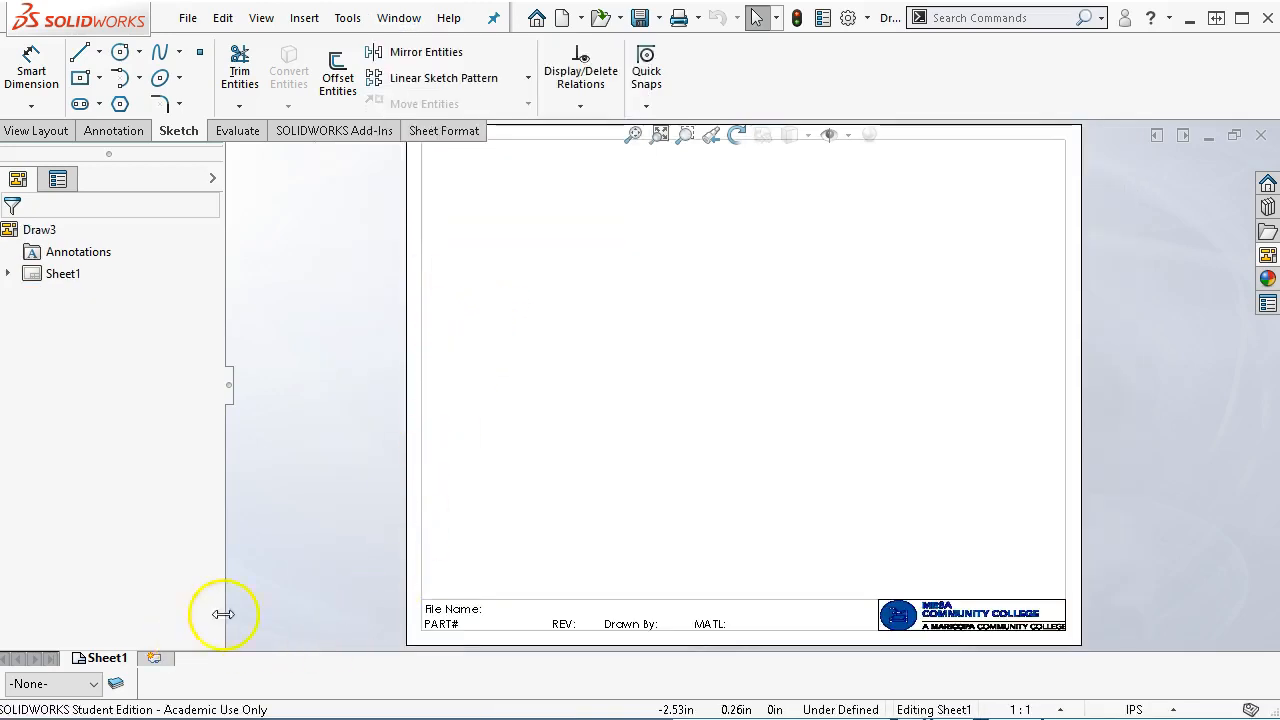
Step: Add a layer named Dims to the blank drawing and colour it blue
{"action": "left_click", "coordinate": [116, 684]}
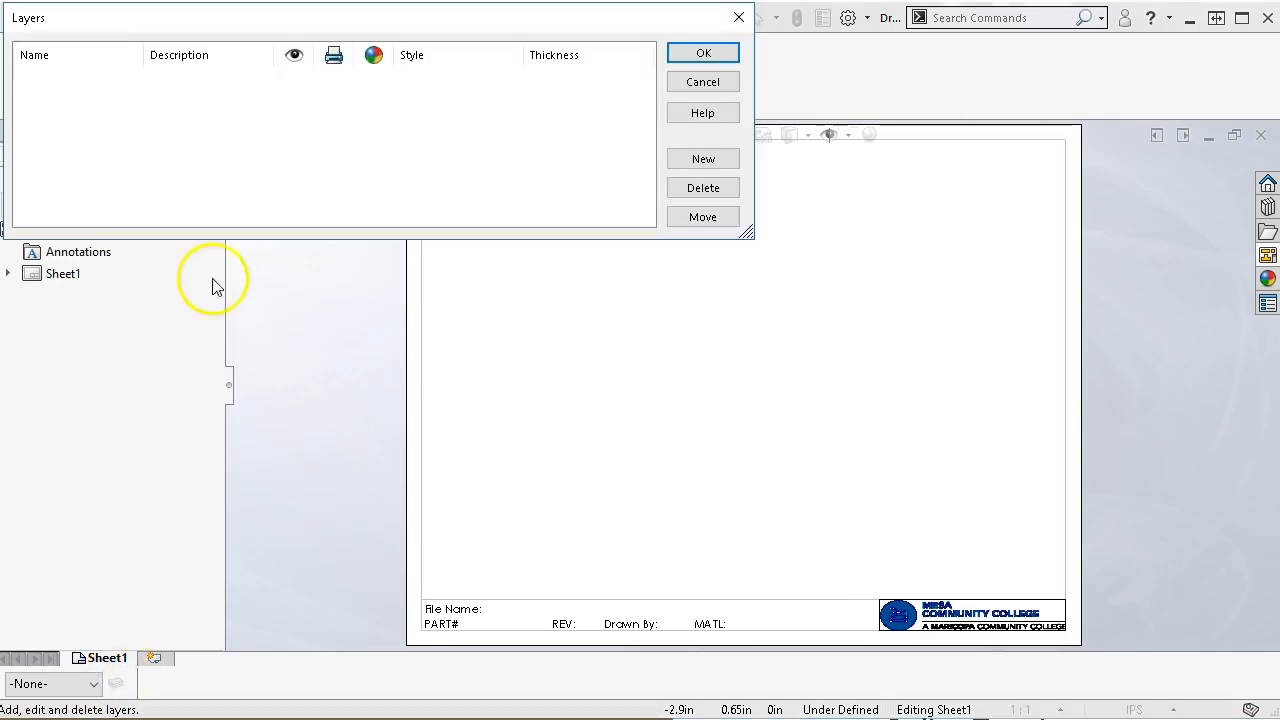
{"action": "left_click", "coordinate": [681, 164]}
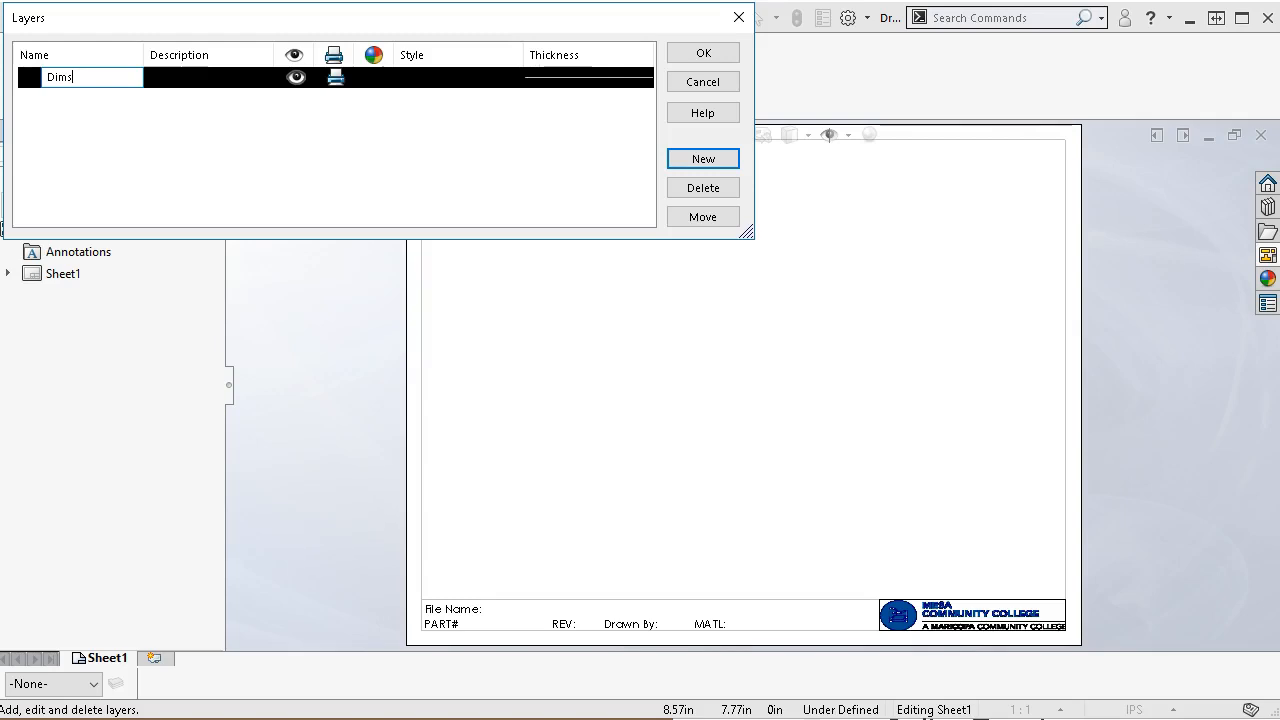
{"action": "left_click", "coordinate": [509, 120]}
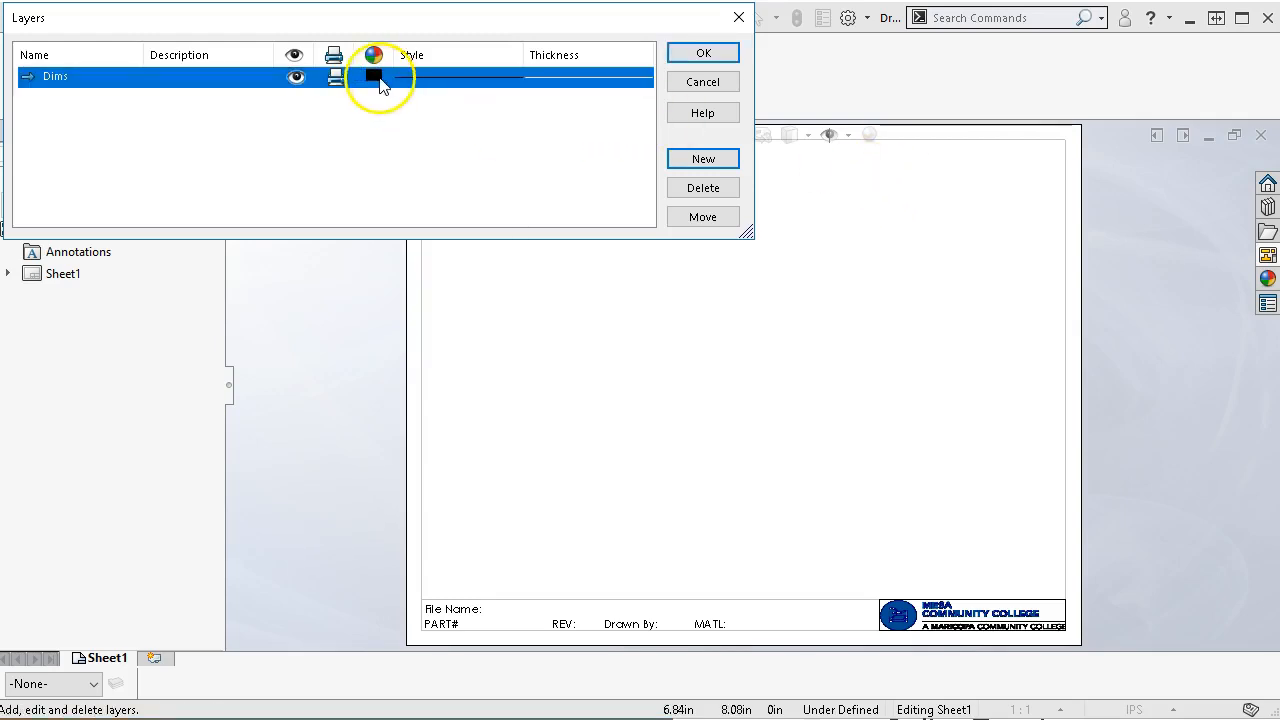
{"action": "left_click", "coordinate": [376, 78]}
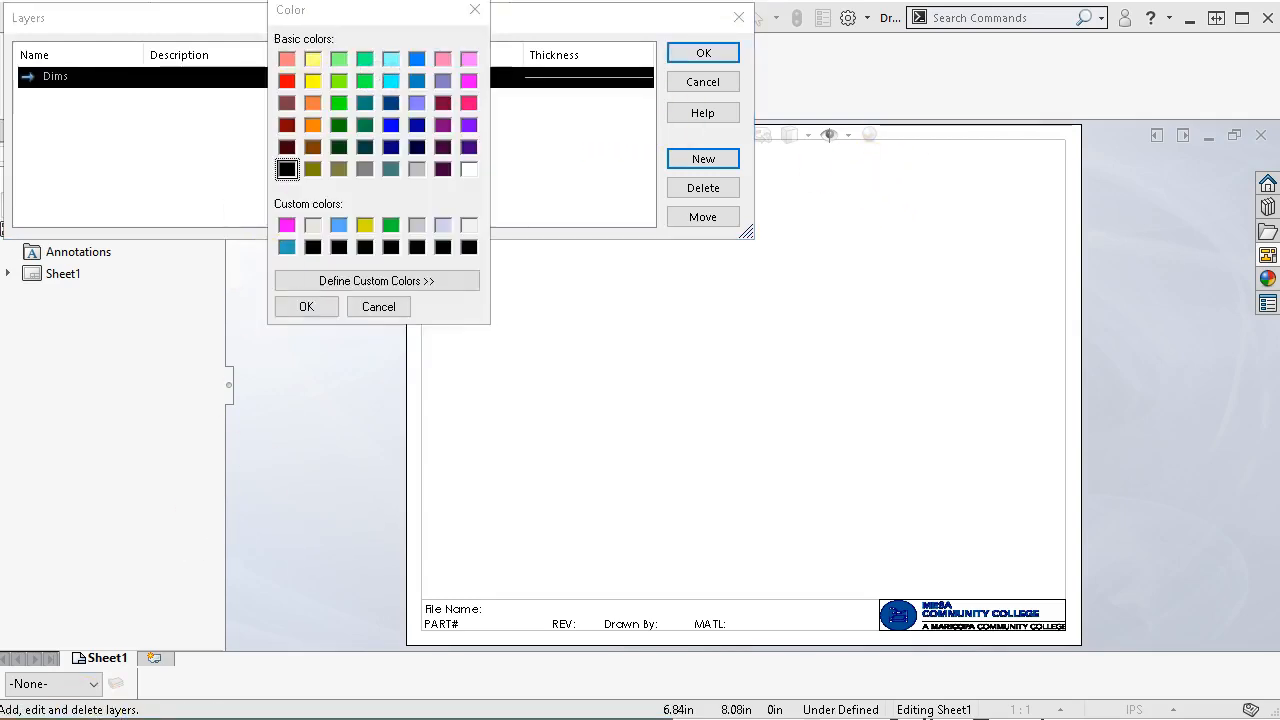
{"action": "left_click", "coordinate": [416, 59]}
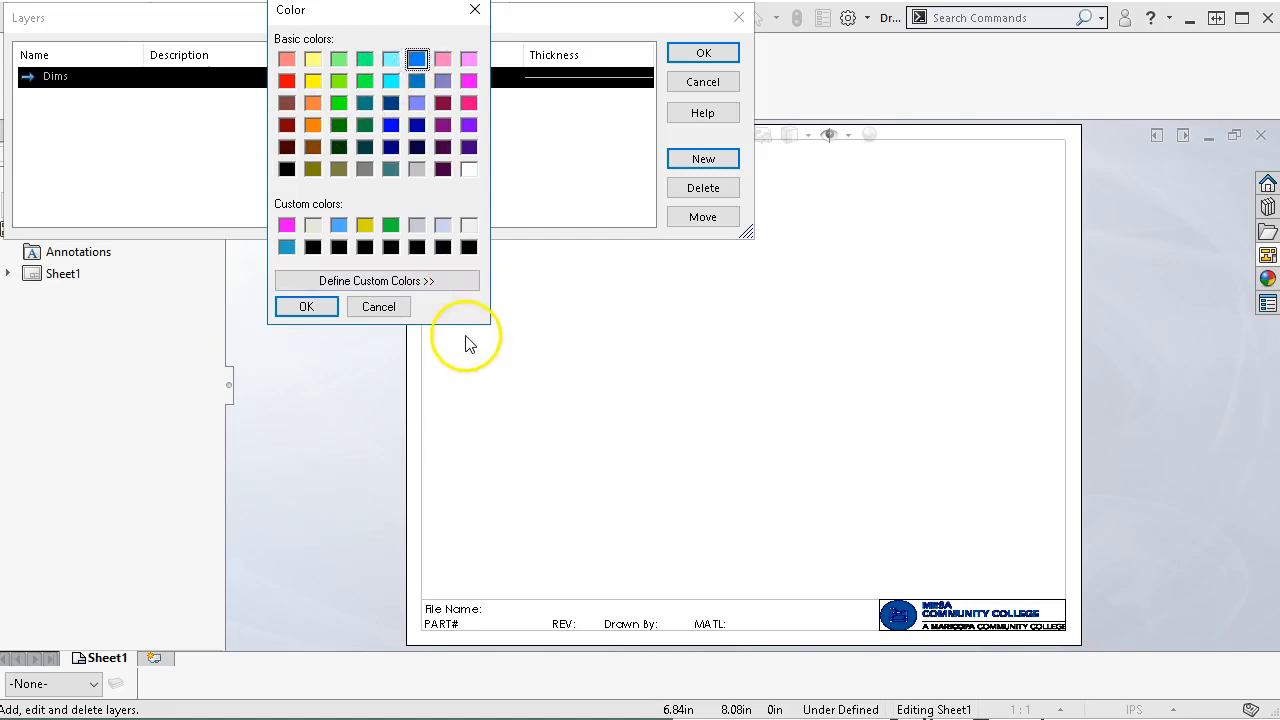
{"action": "left_click", "coordinate": [320, 310]}
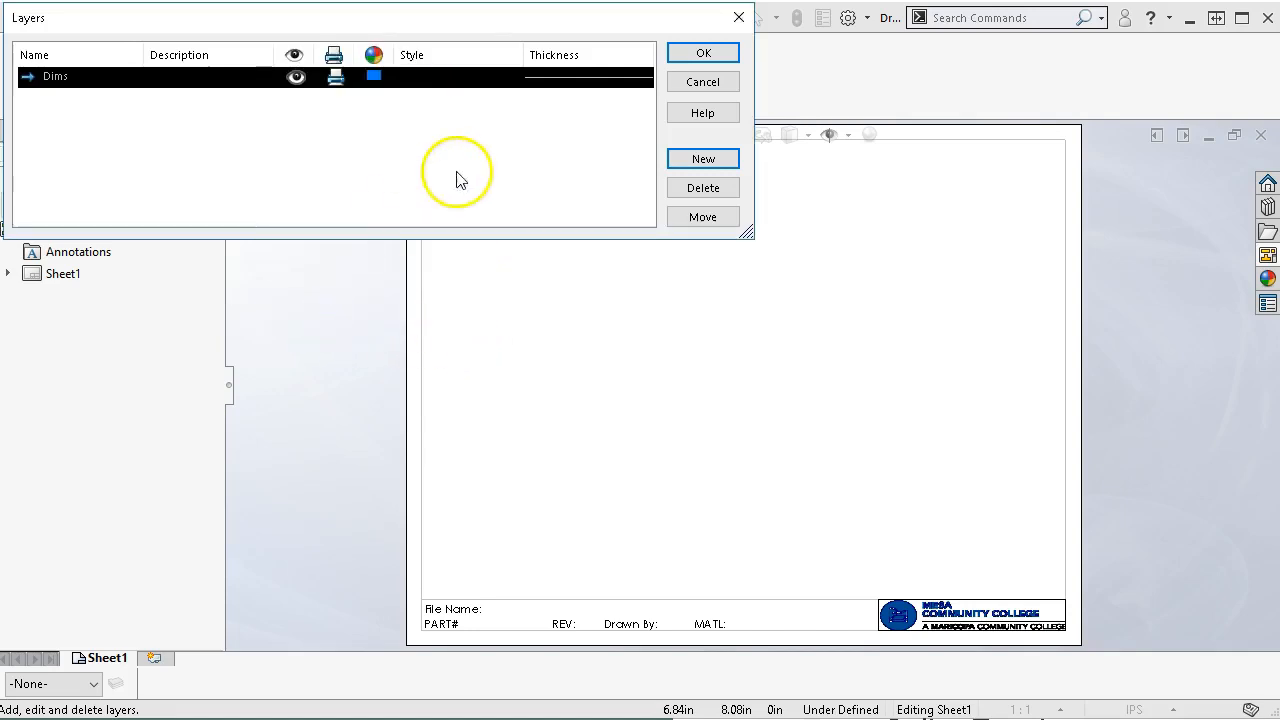
Step: Add a second layer named Center, colour it magenta, and accept the layer definitions
{"action": "left_click", "coordinate": [702, 158]}
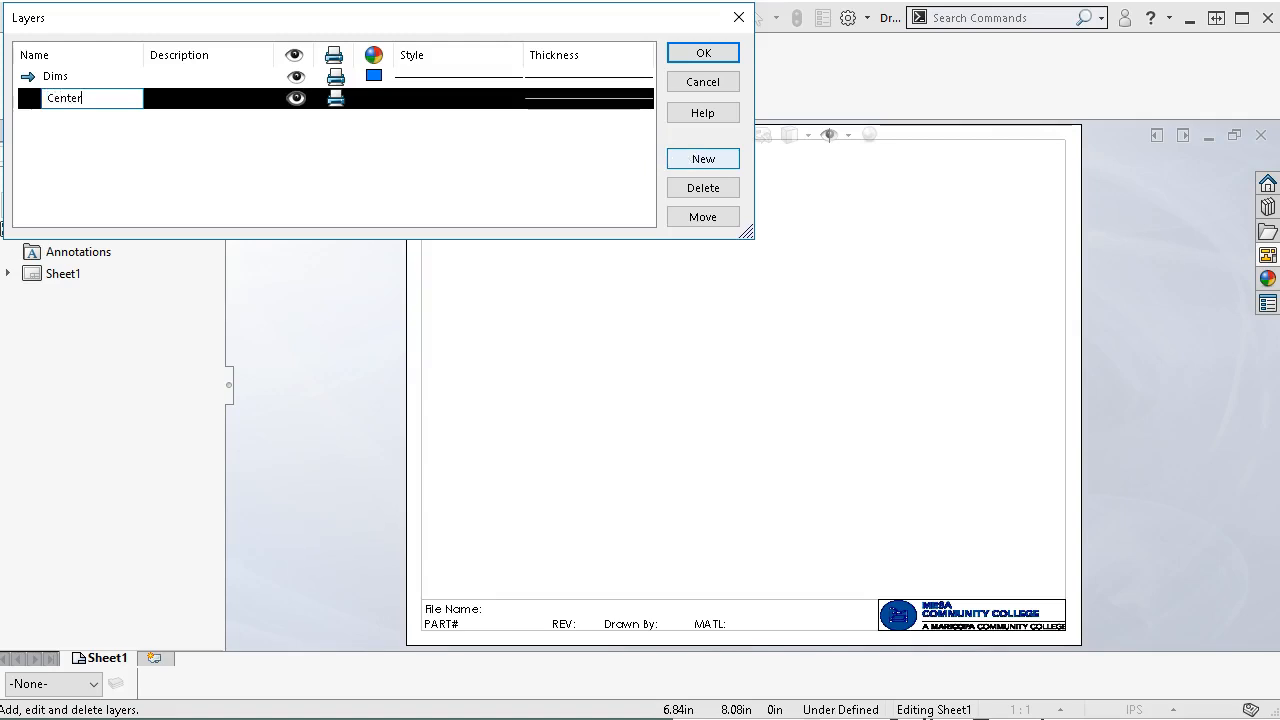
{"action": "type", "text": "Center"}
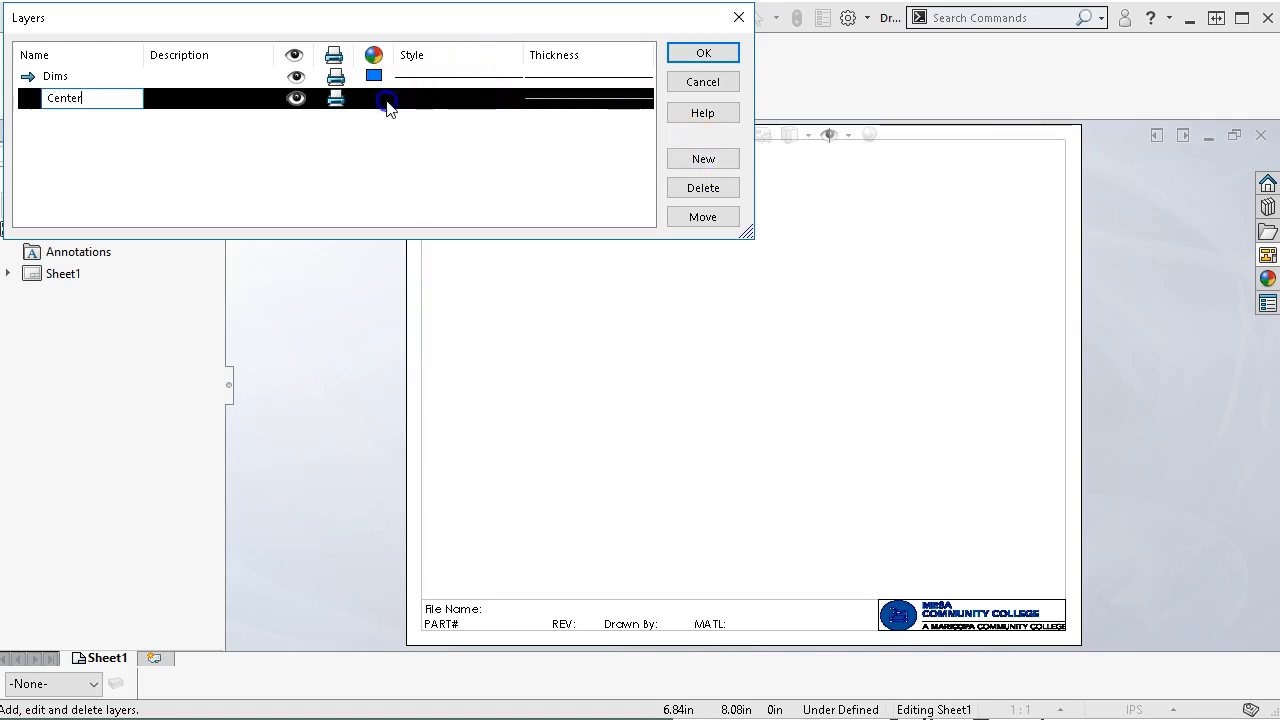
{"action": "left_click", "coordinate": [383, 102]}
{"action": "left_click", "coordinate": [417, 59]}
{"action": "left_click", "coordinate": [469, 80]}
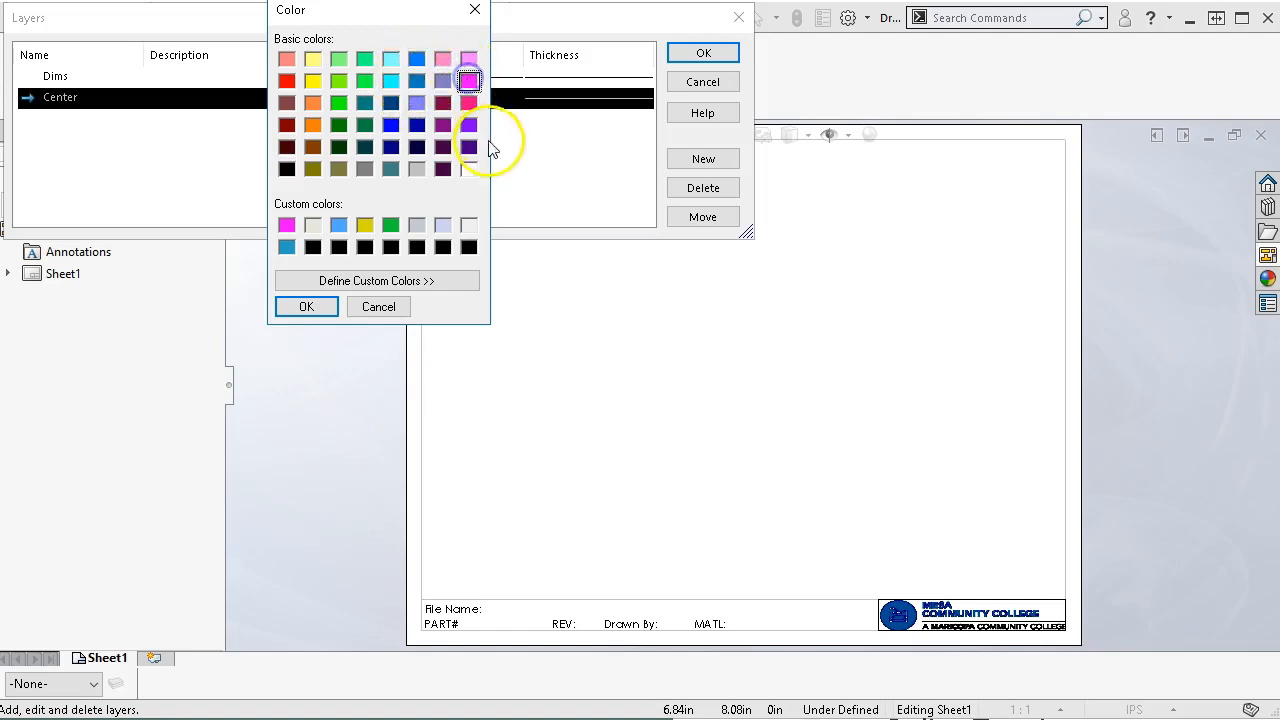
{"action": "left_click", "coordinate": [306, 306]}
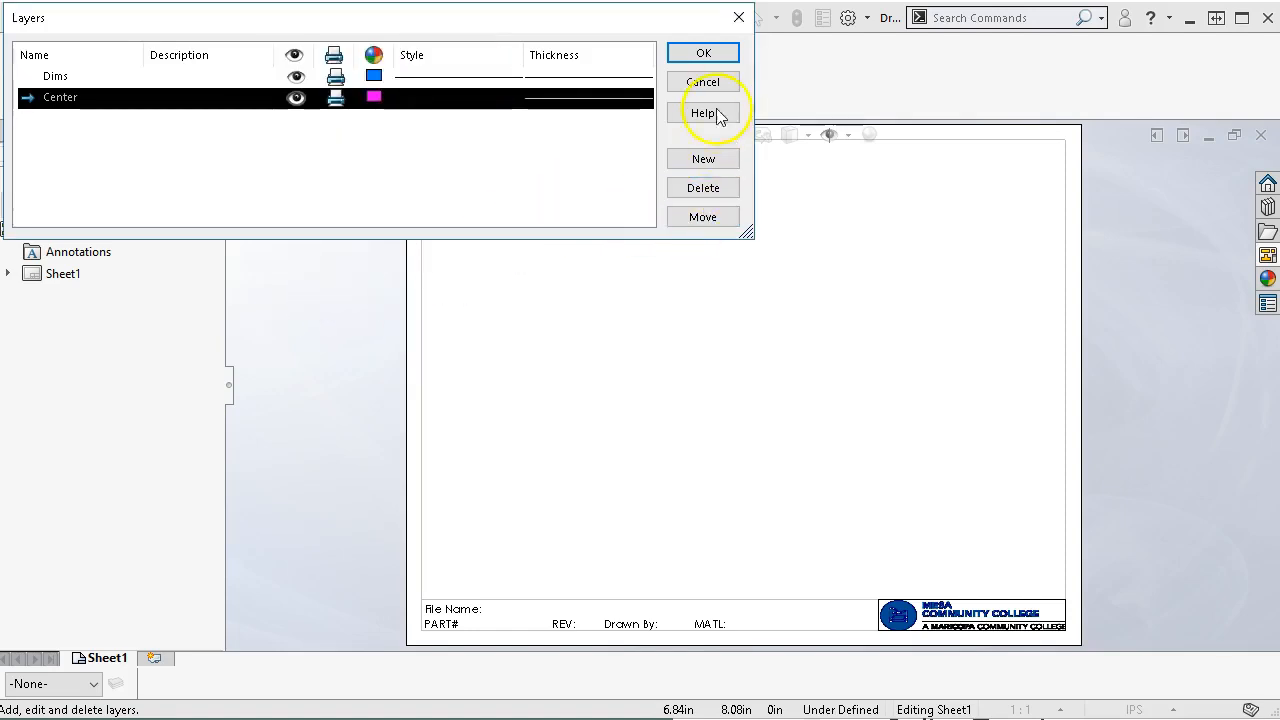
{"action": "left_click", "coordinate": [703, 53]}
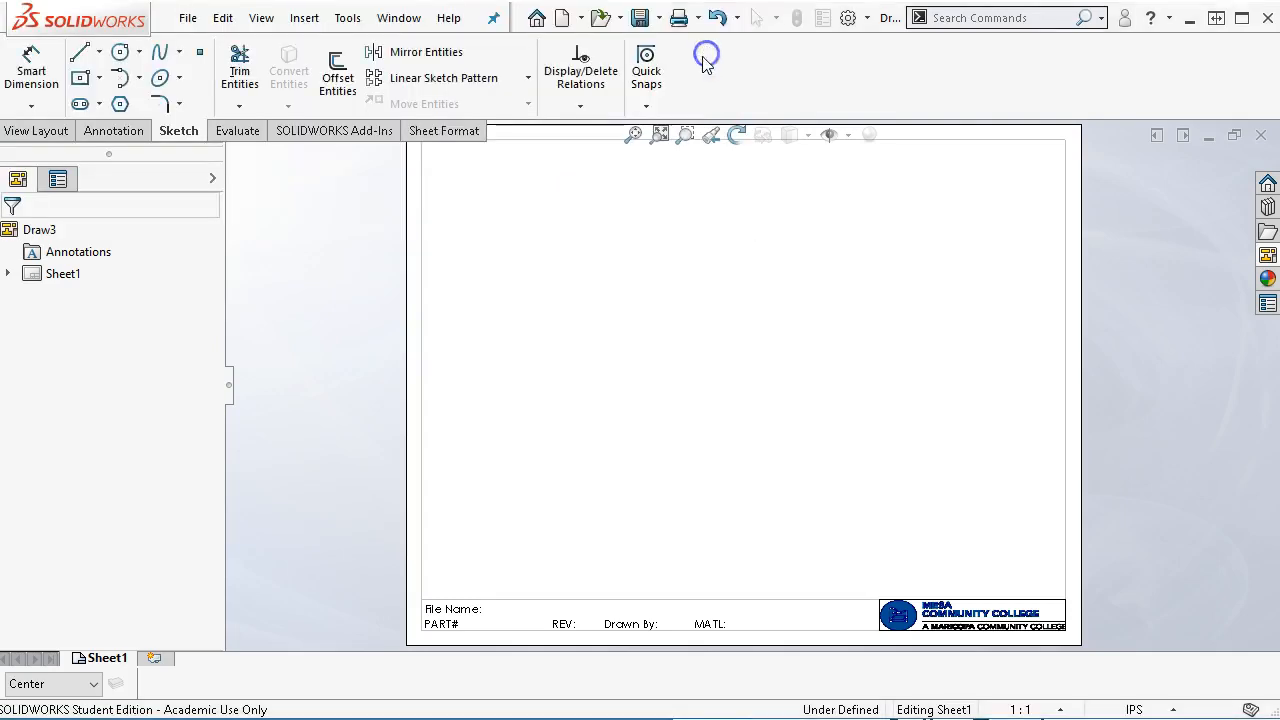
Step: Save the layered drawing as a drawing template, replacing the existing My A size.DRWDOT
{"action": "left_click", "coordinate": [192, 18]}
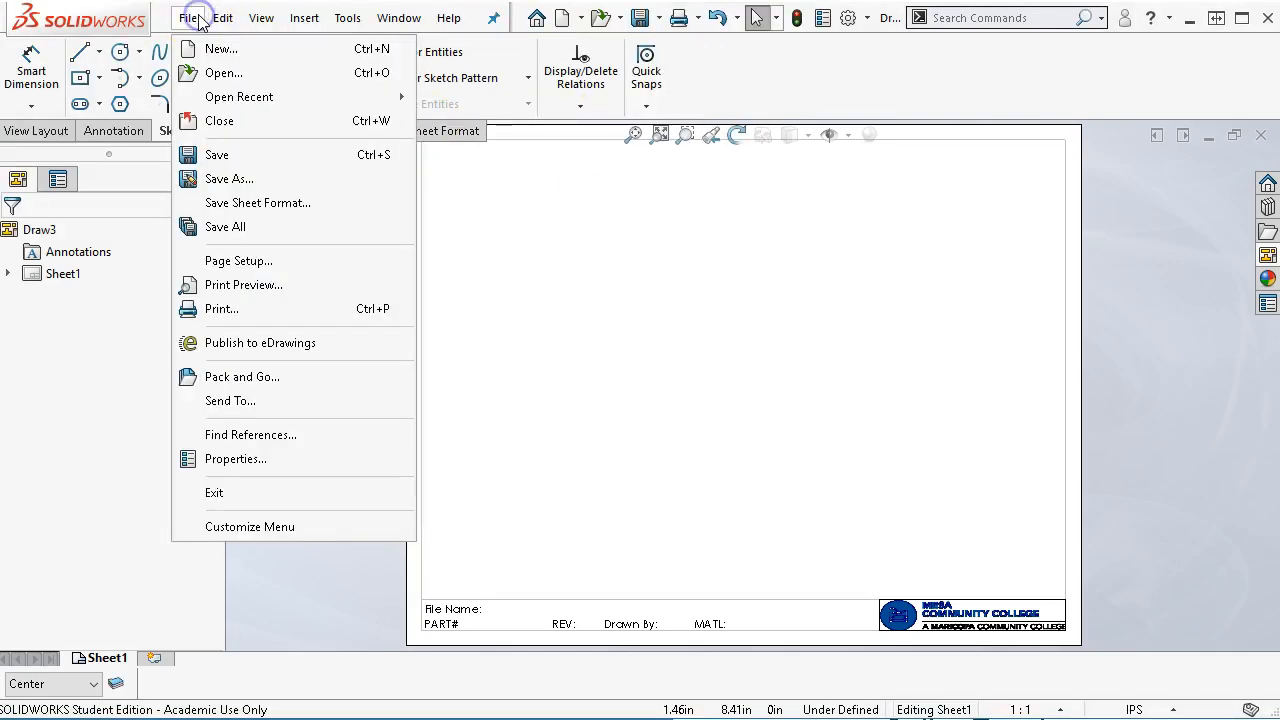
{"action": "left_click", "coordinate": [228, 178]}
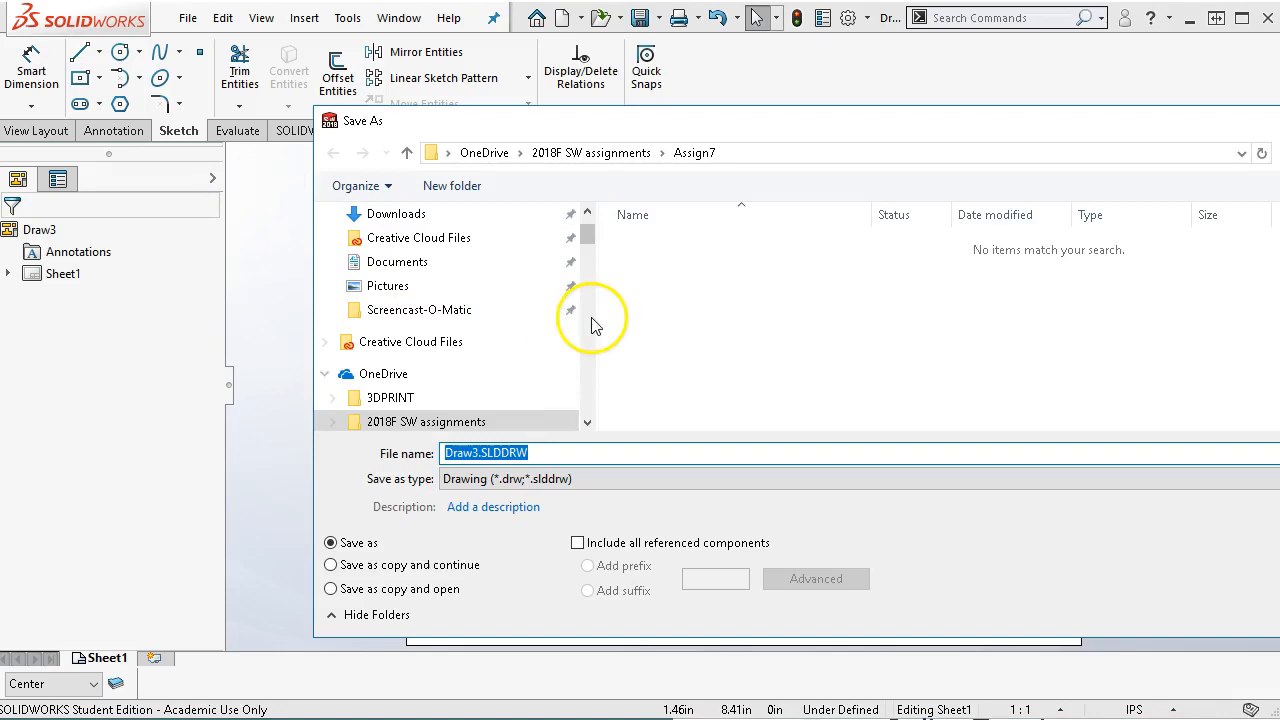
{"action": "left_click", "coordinate": [554, 480]}
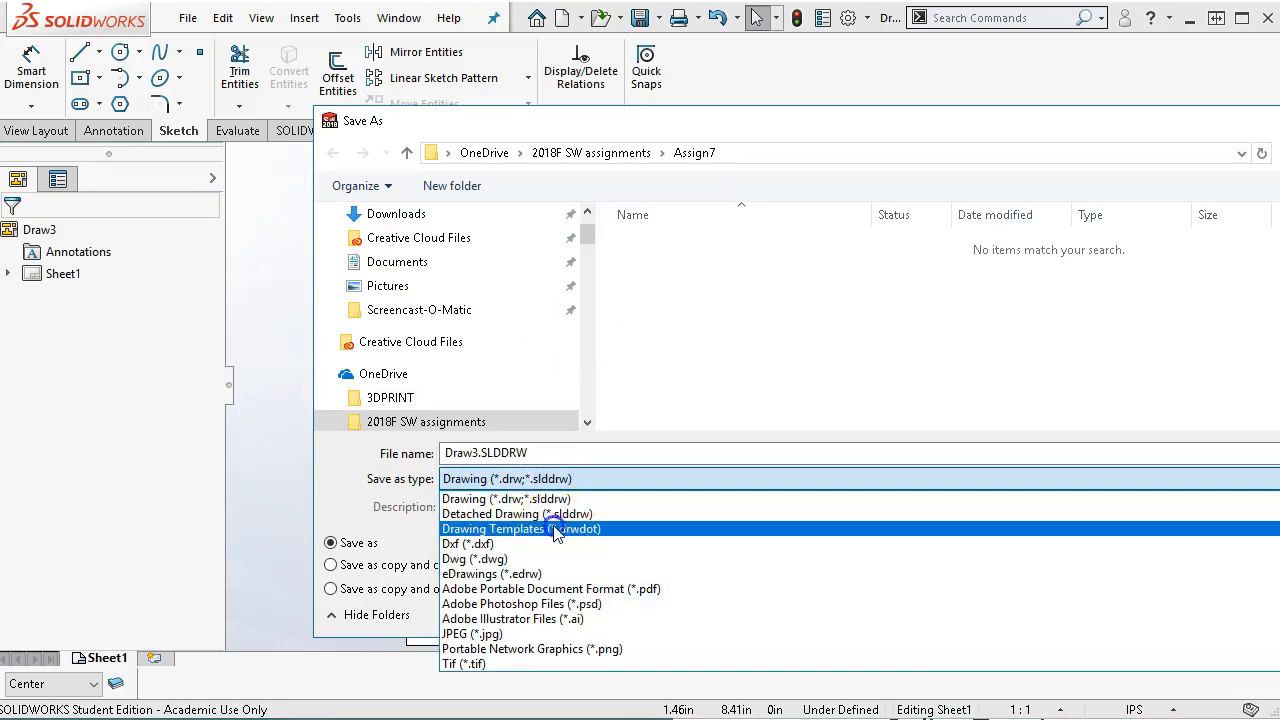
{"action": "left_click", "coordinate": [556, 529]}
{"action": "left_click", "coordinate": [668, 286]}
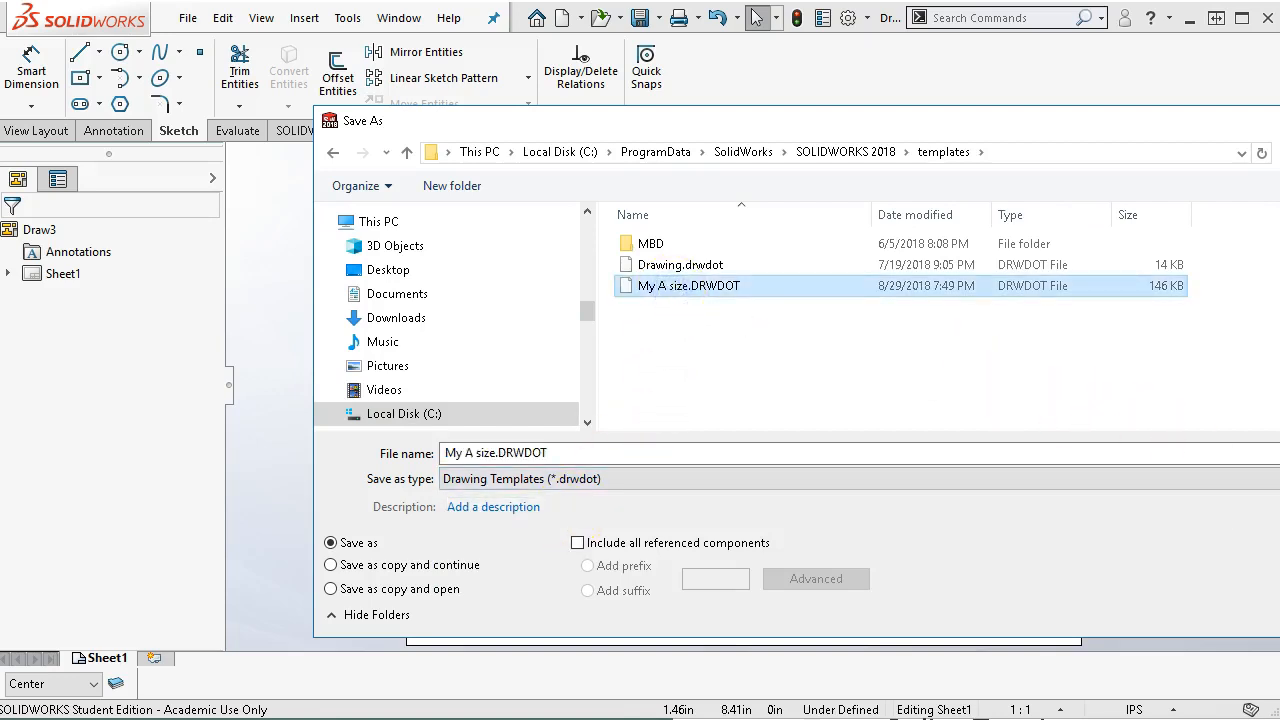
{"action": "left_click", "coordinate": [1274, 598]}
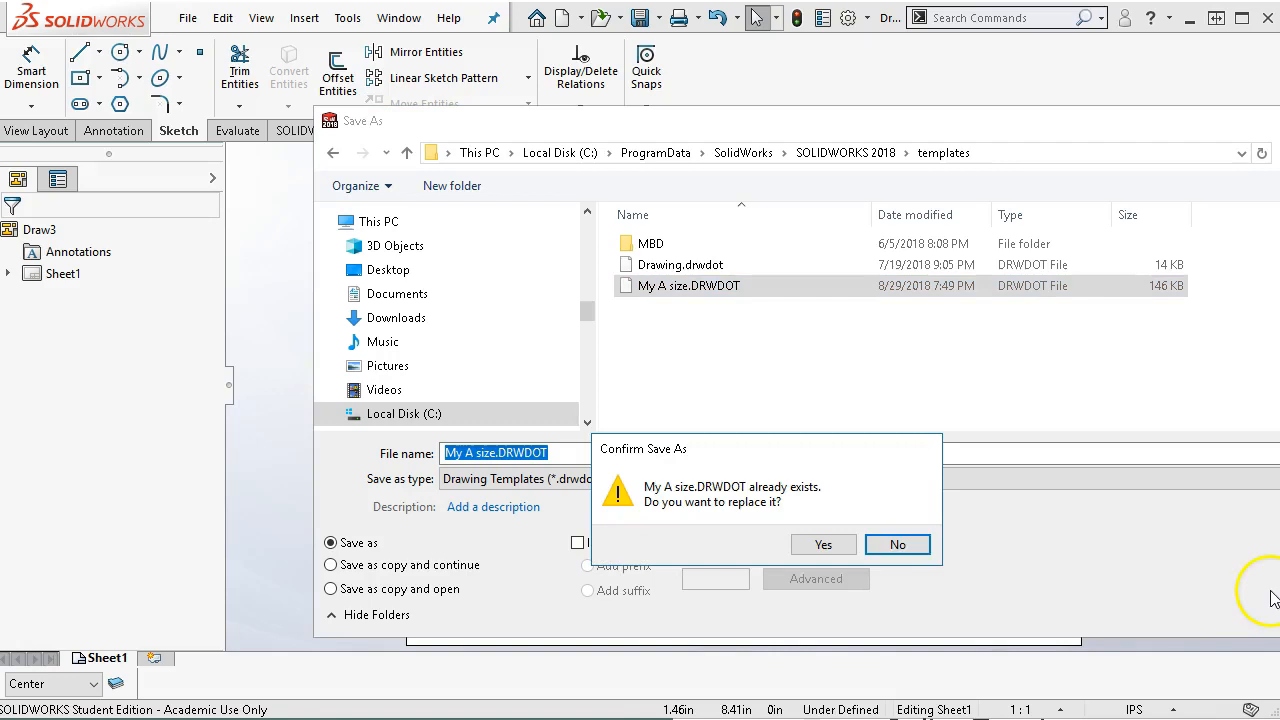
{"action": "left_click", "coordinate": [823, 544]}
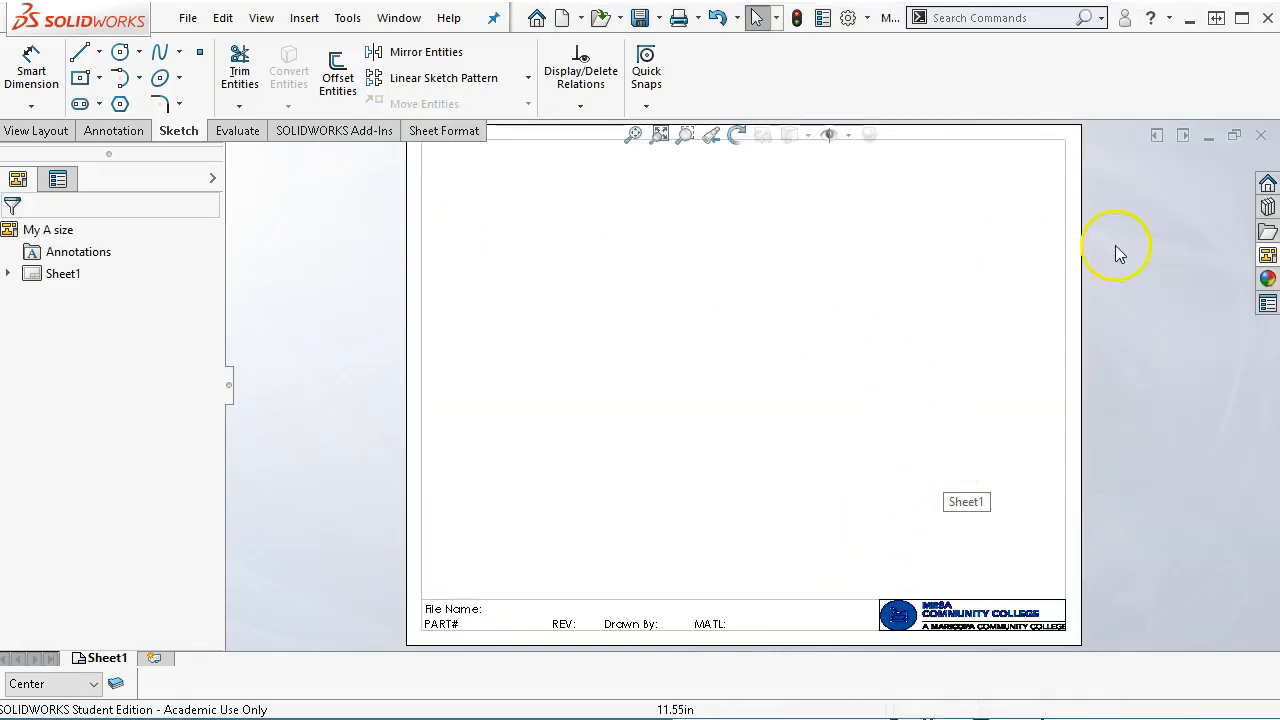
Step: Close the template, and close the 7.17 Sheave -jl drawing, saving all modified documents
{"action": "left_click", "coordinate": [1264, 136]}
{"action": "left_click", "coordinate": [95, 685]}
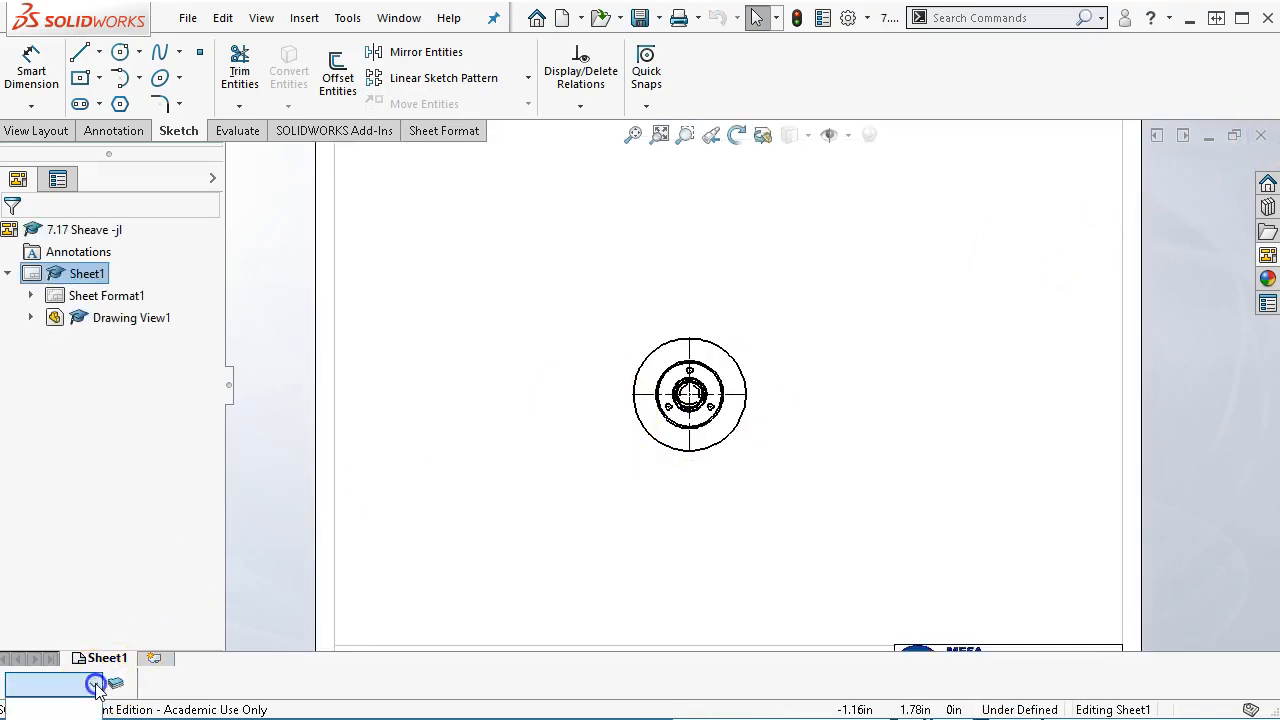
{"action": "left_click", "coordinate": [97, 689]}
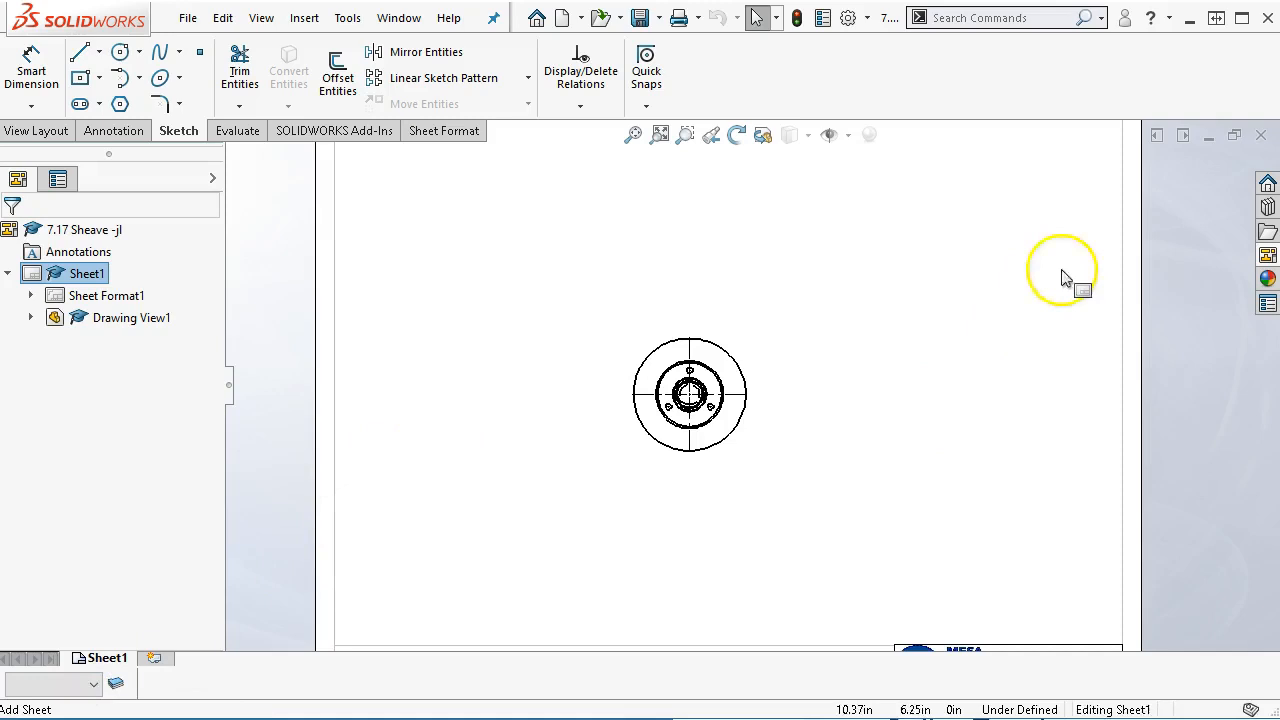
{"action": "key", "text": "f"}
{"action": "left_click", "coordinate": [1261, 138]}
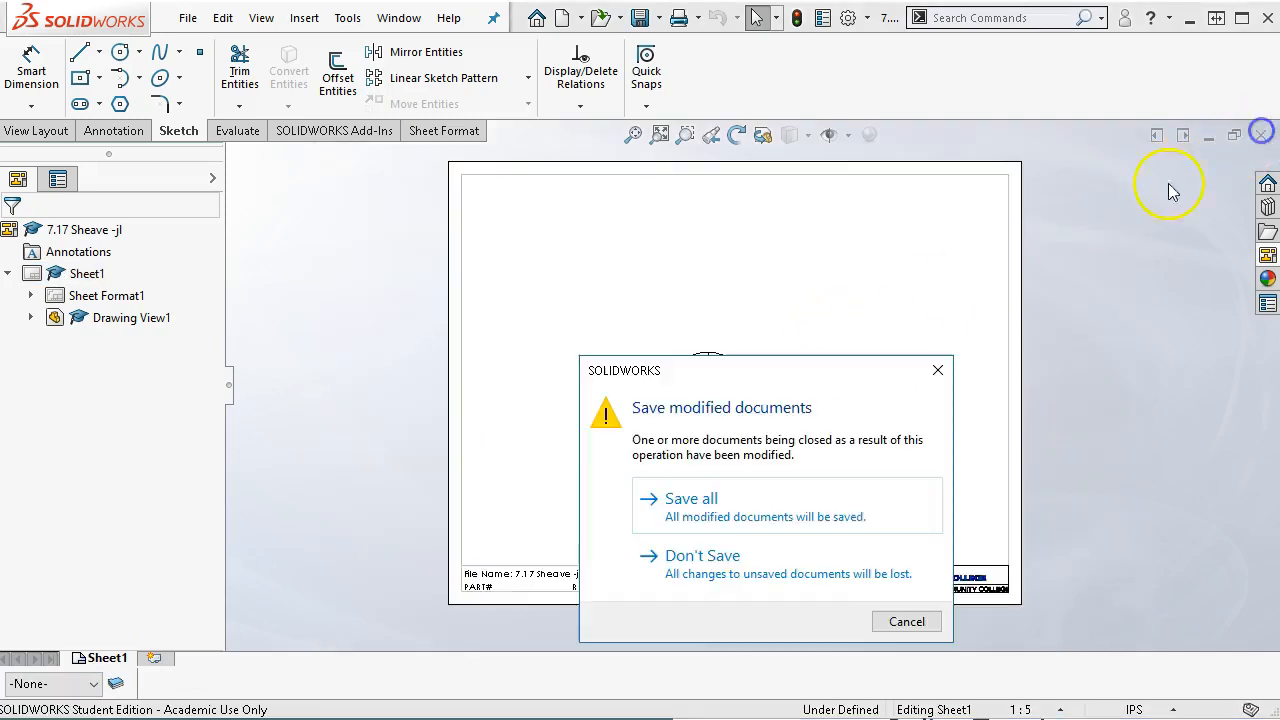
{"action": "left_click", "coordinate": [674, 492]}
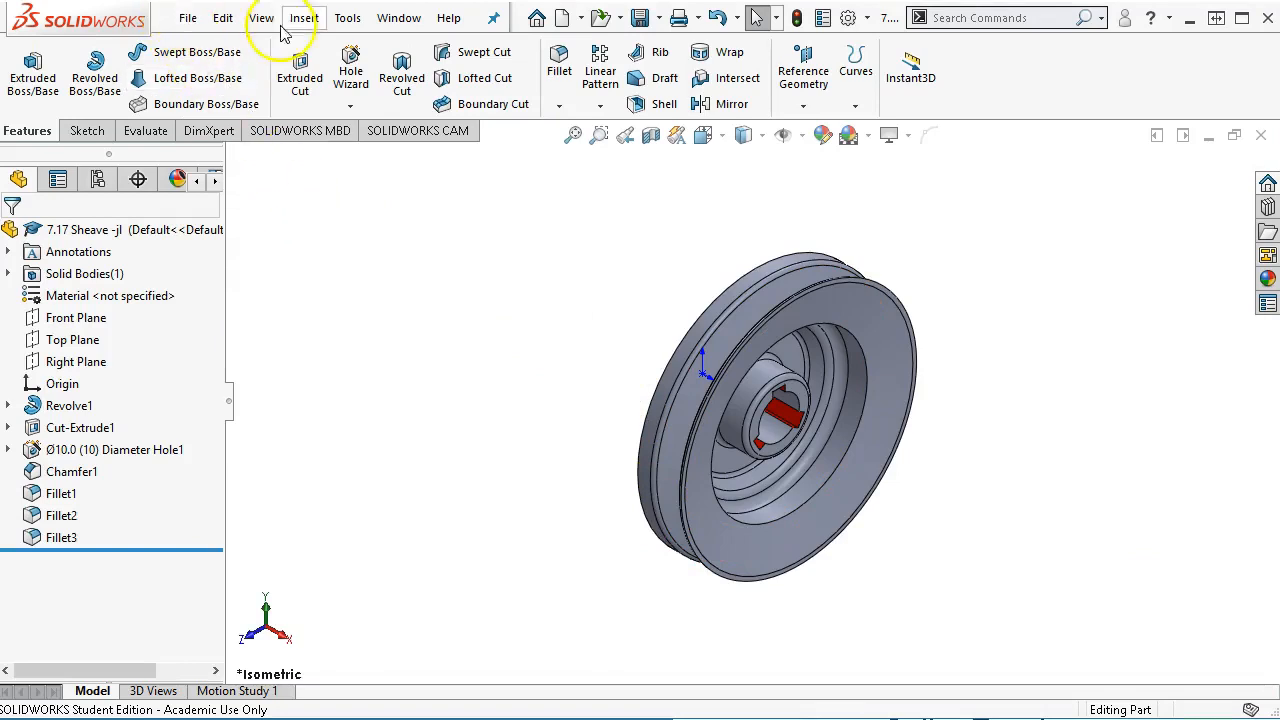
Step: Create a drawing from the My A size template and place the Left view of 7.17 Sheave -jl mid-sheet
{"action": "left_click", "coordinate": [561, 18]}
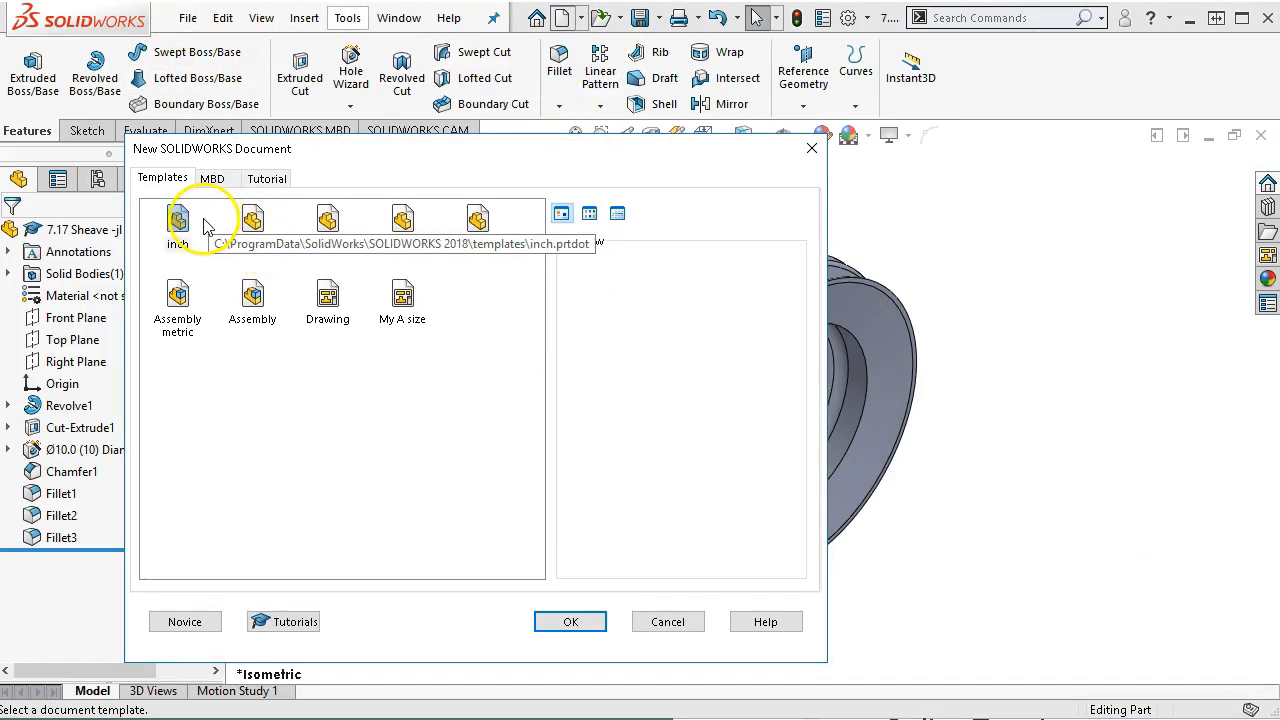
{"action": "double_click", "coordinate": [405, 300]}
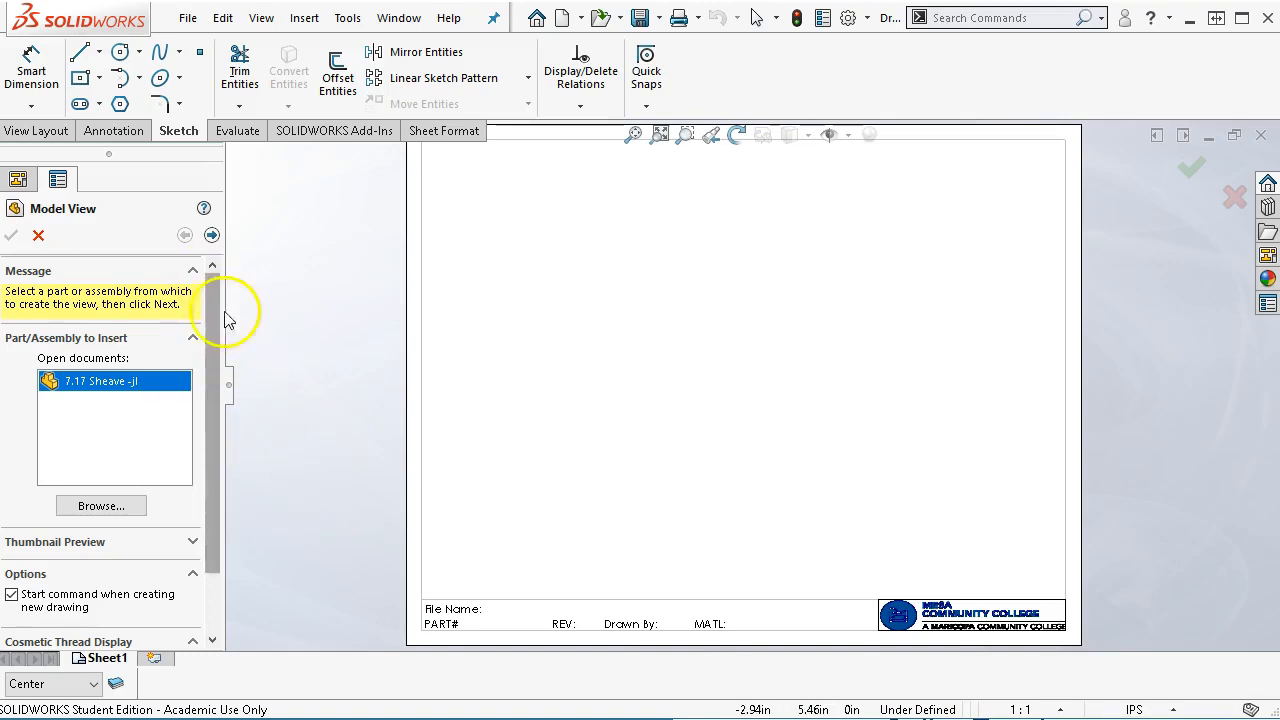
{"action": "left_click", "coordinate": [213, 236]}
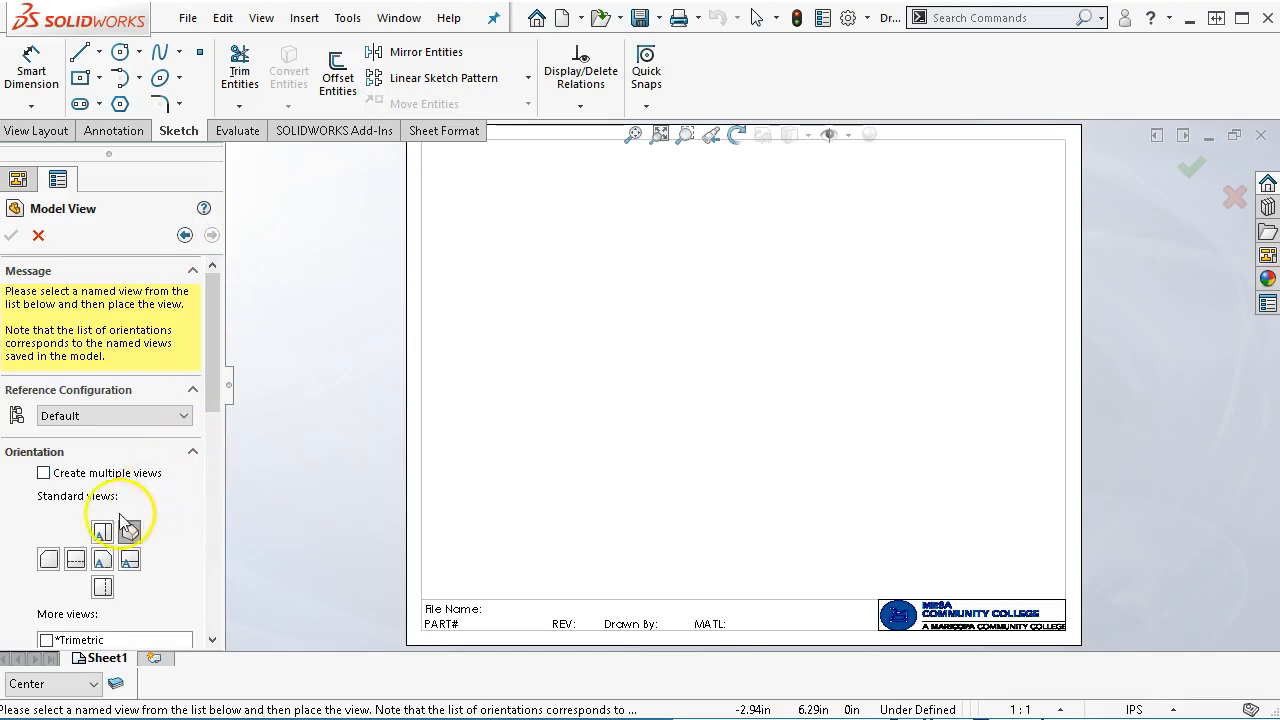
{"action": "left_click", "coordinate": [75, 562]}
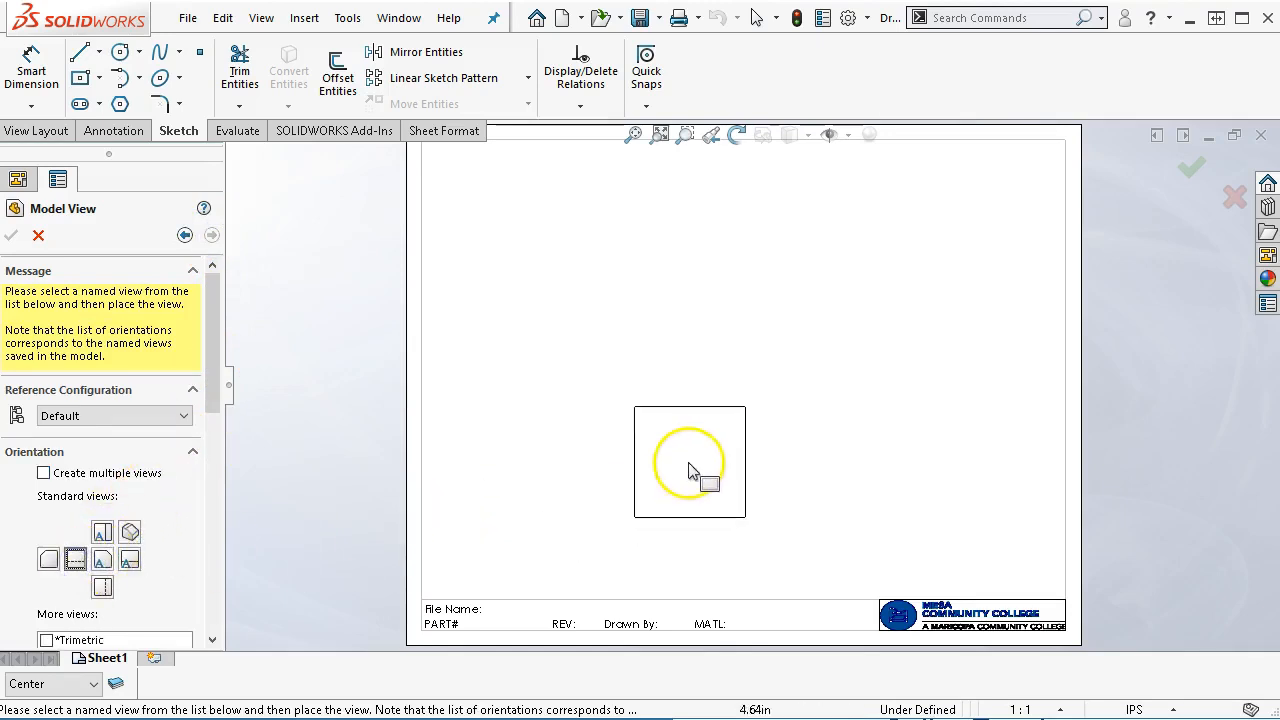
{"action": "left_click", "coordinate": [706, 408]}
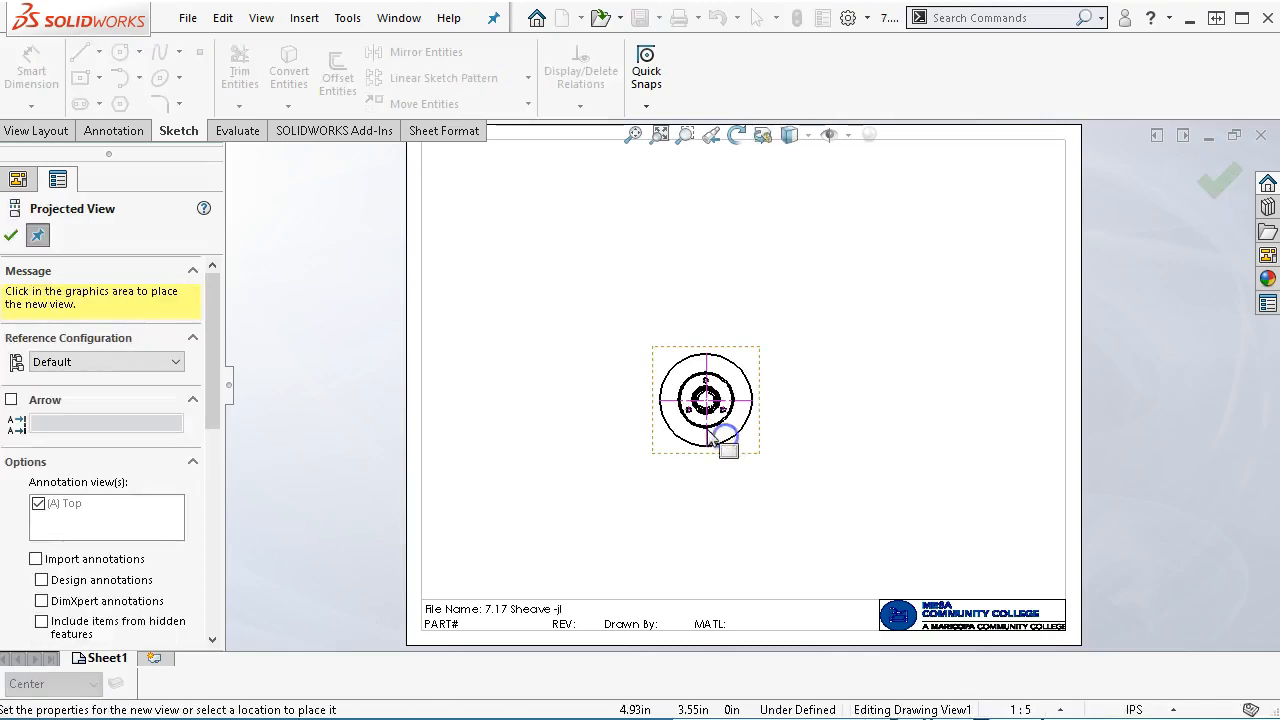
{"action": "left_click", "coordinate": [10, 237]}
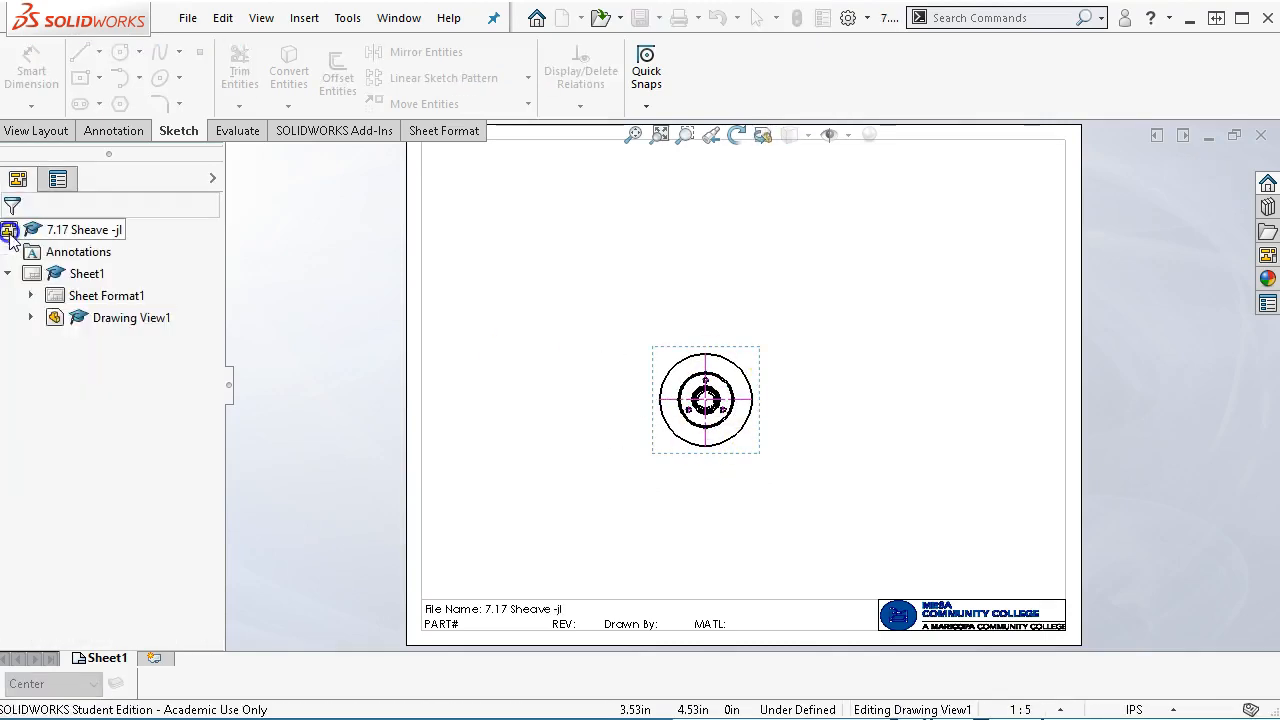
Step: Make Dims the active layer of the drawing sheet
{"action": "left_click", "coordinate": [94, 685]}
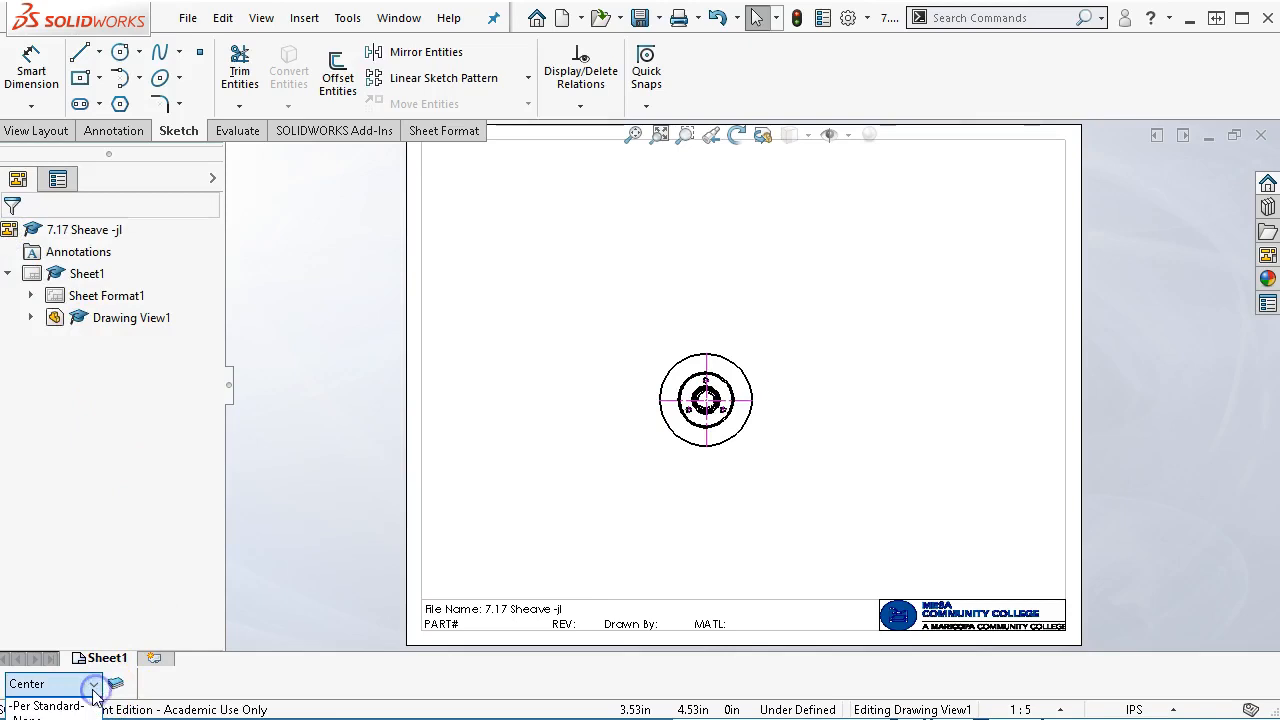
{"action": "left_click", "coordinate": [30, 719]}
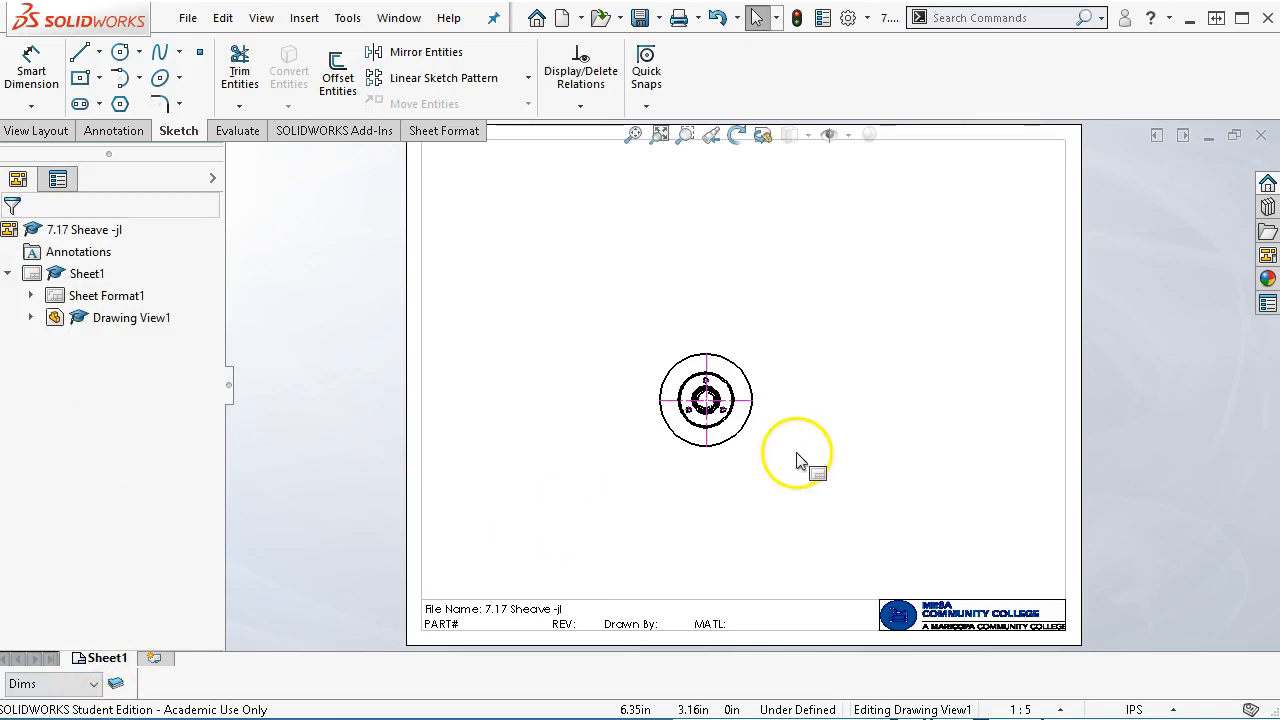
{"action": "left_click", "coordinate": [793, 497]}
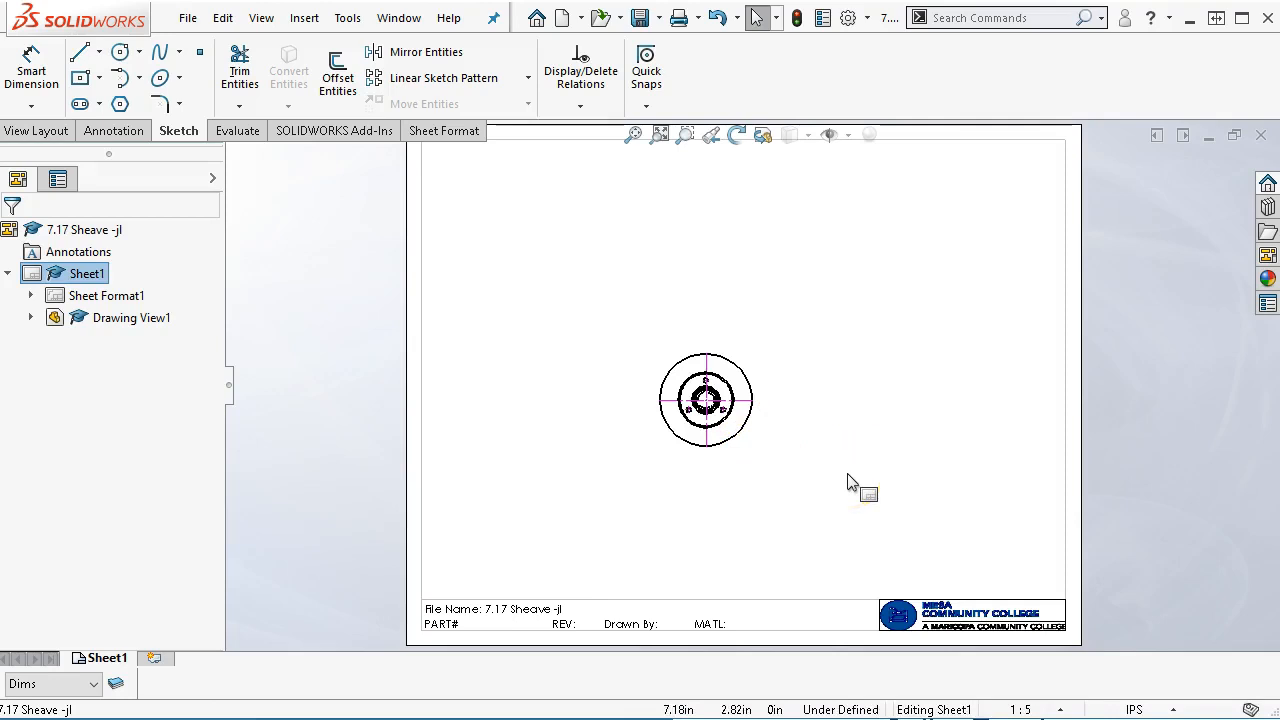
Step: Project a pictorial view diagonally up and to the right from the circular sheave view
{"action": "left_click", "coordinate": [758, 354]}
{"action": "left_click", "coordinate": [34, 131]}
{"action": "left_click", "coordinate": [127, 68]}
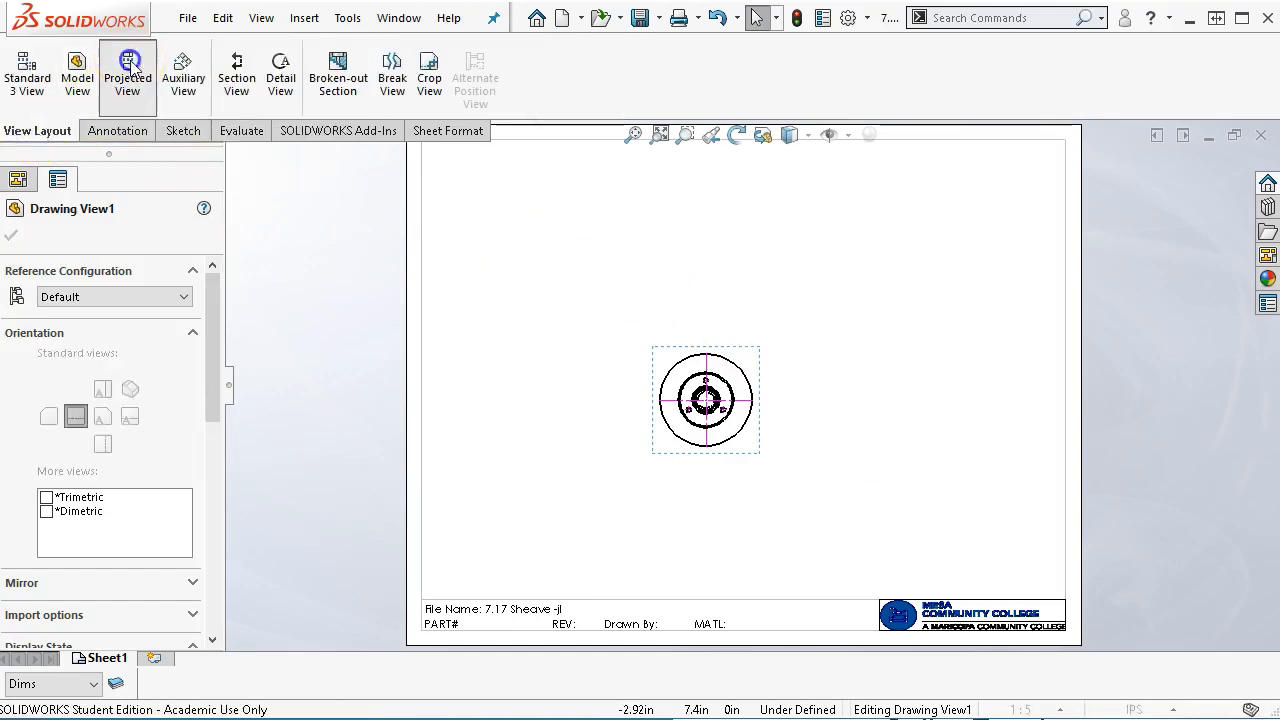
{"action": "left_click", "coordinate": [970, 300]}
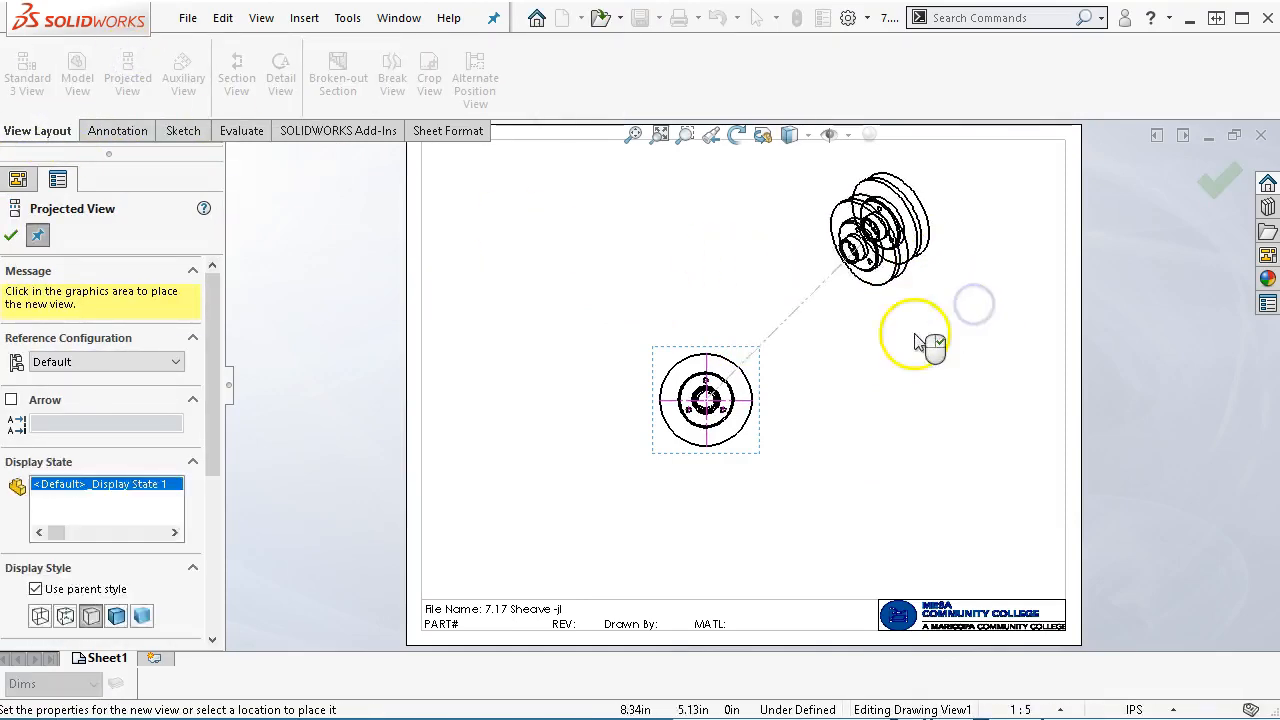
{"action": "right_click", "coordinate": [797, 440]}
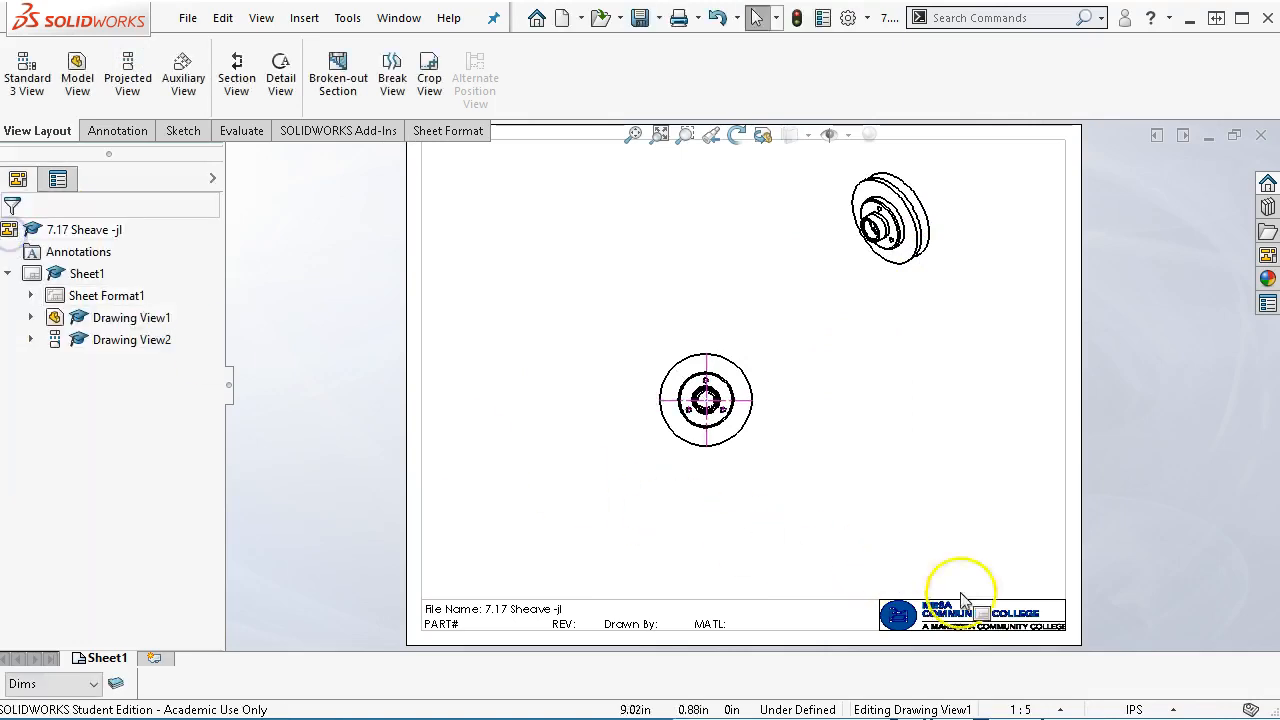
Step: Set the sheet scale to 1:2
{"action": "left_click", "coordinate": [1063, 708]}
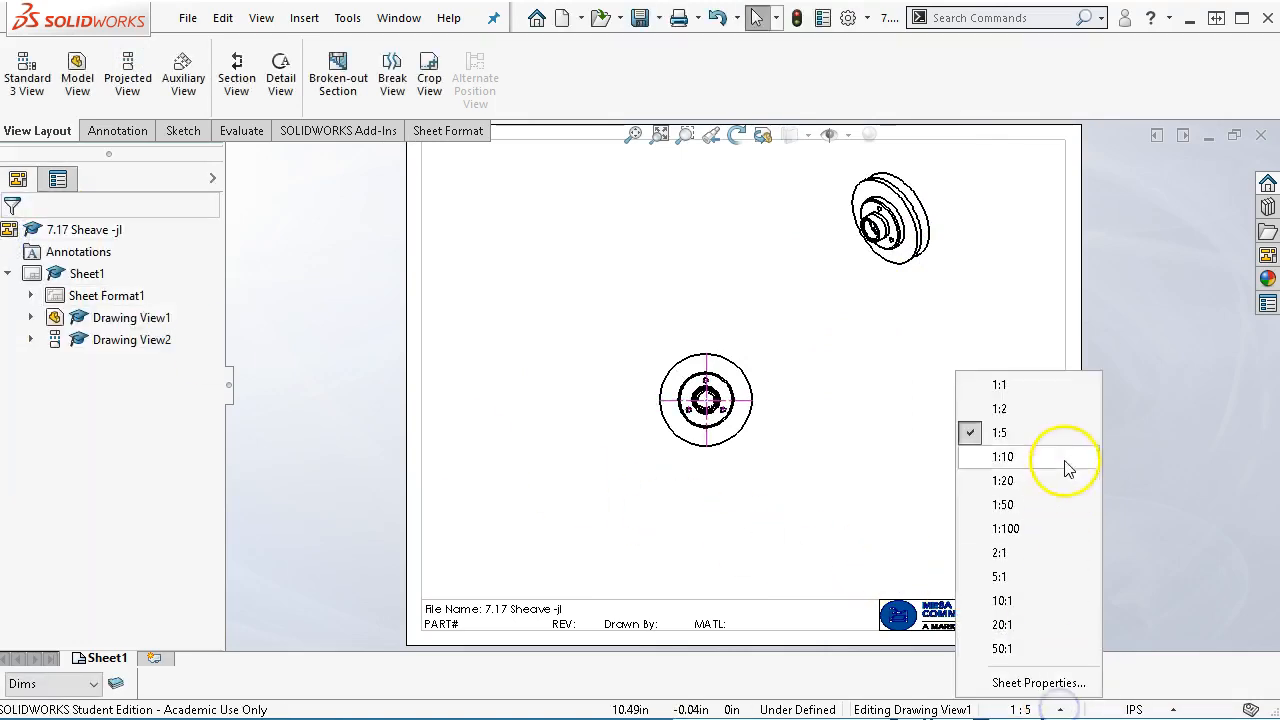
{"action": "left_click", "coordinate": [1018, 394]}
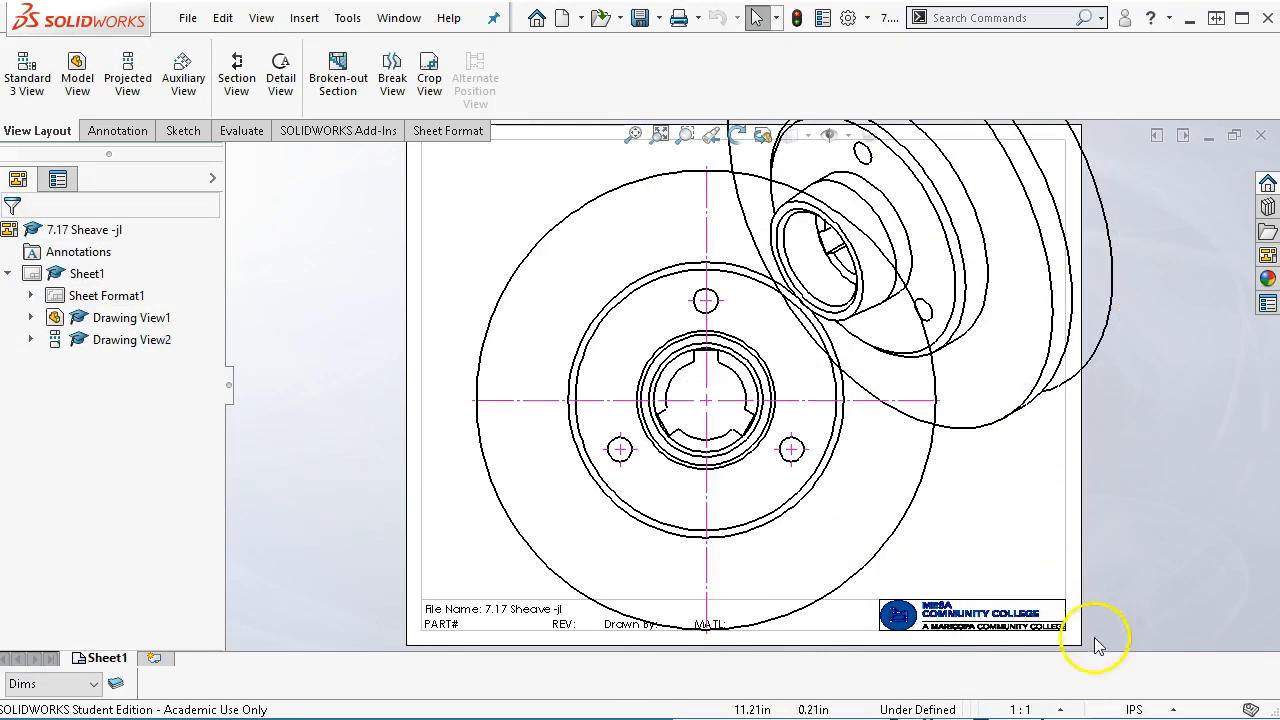
{"action": "left_click", "coordinate": [1065, 711]}
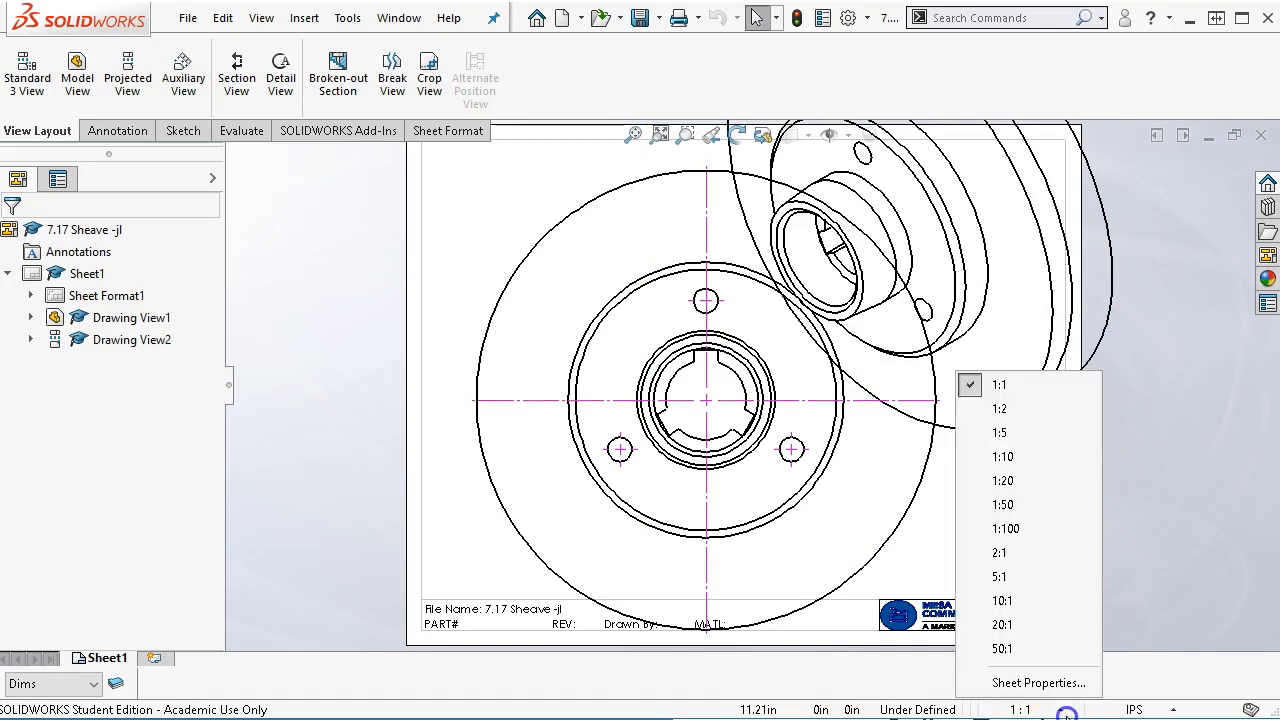
{"action": "left_click", "coordinate": [1020, 408]}
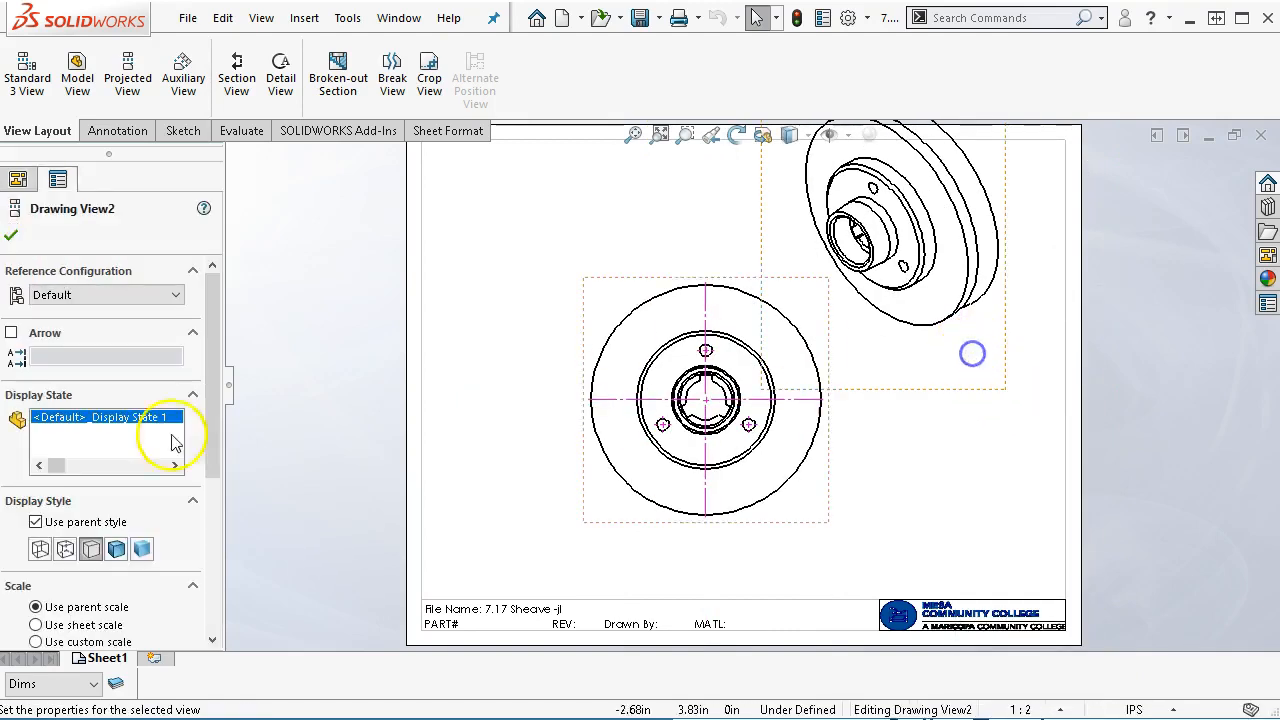
Step: Give the pictorial view a custom scale of 1:5
{"action": "scroll", "coordinate": [160, 590], "scroll_direction": "down", "scroll_amount": 5}
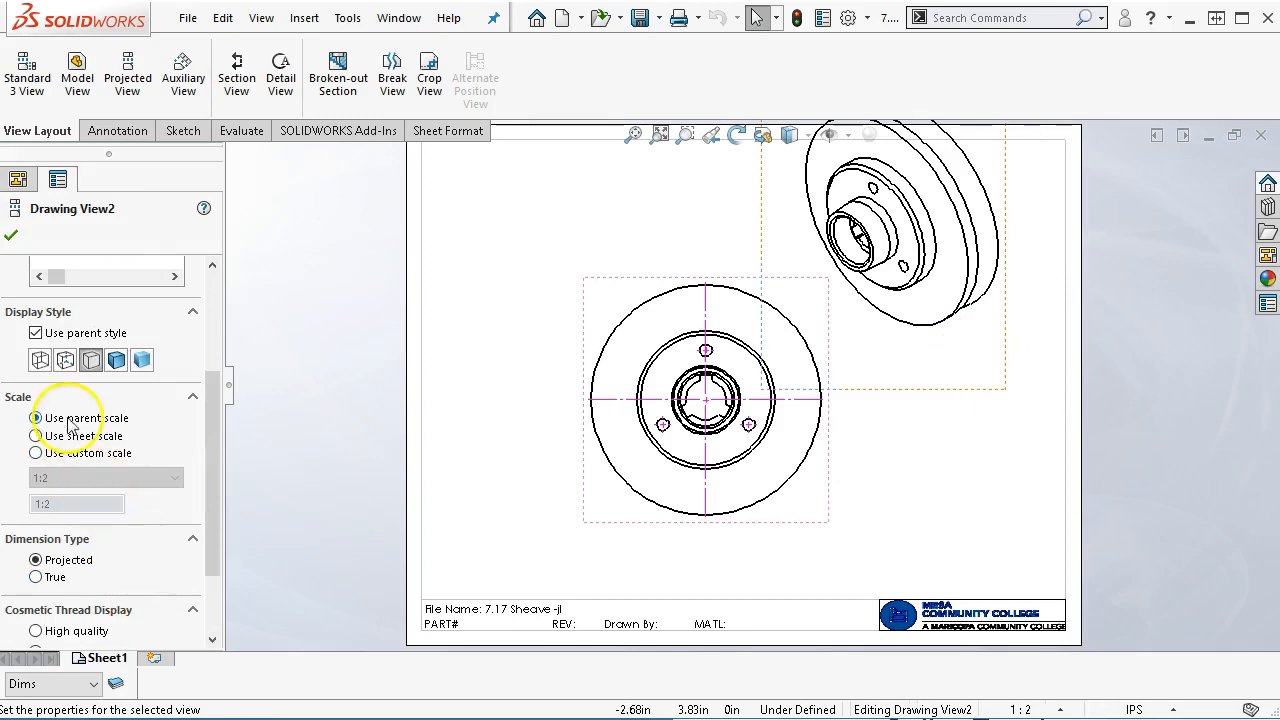
{"action": "scroll", "coordinate": [112, 362], "scroll_direction": "up", "scroll_amount": 2}
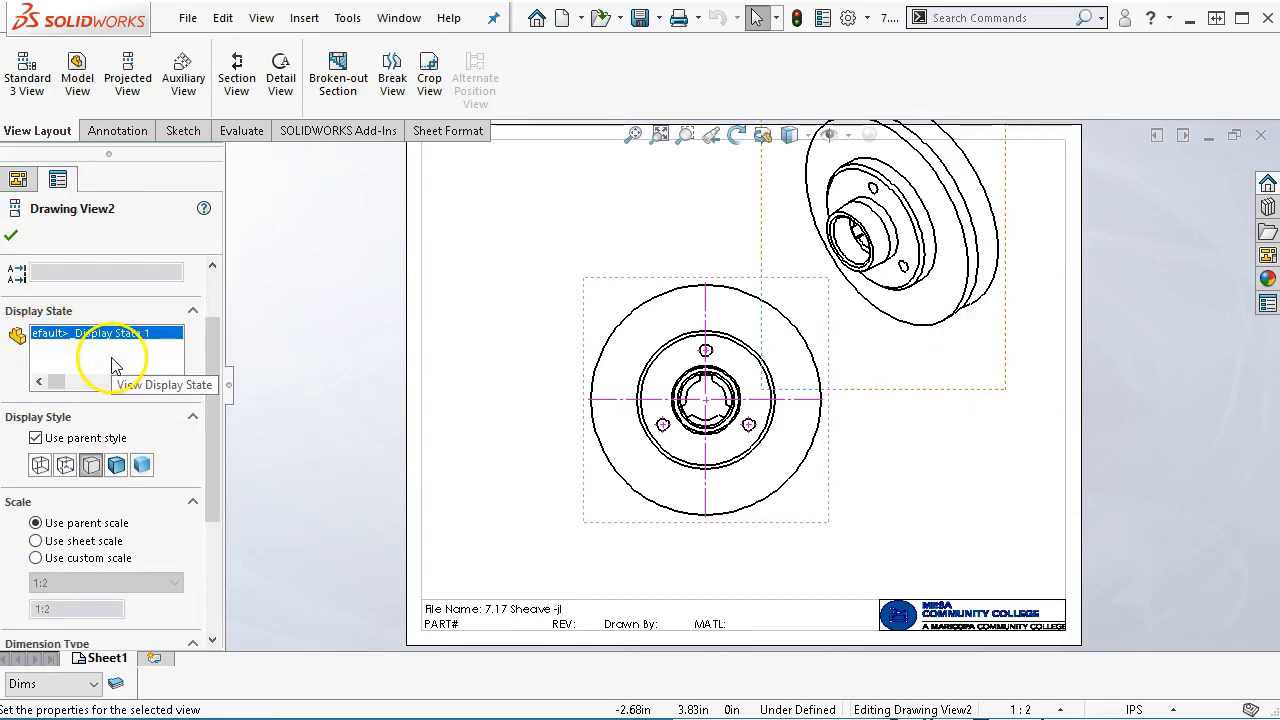
{"action": "left_click", "coordinate": [38, 560]}
{"action": "left_click", "coordinate": [60, 584]}
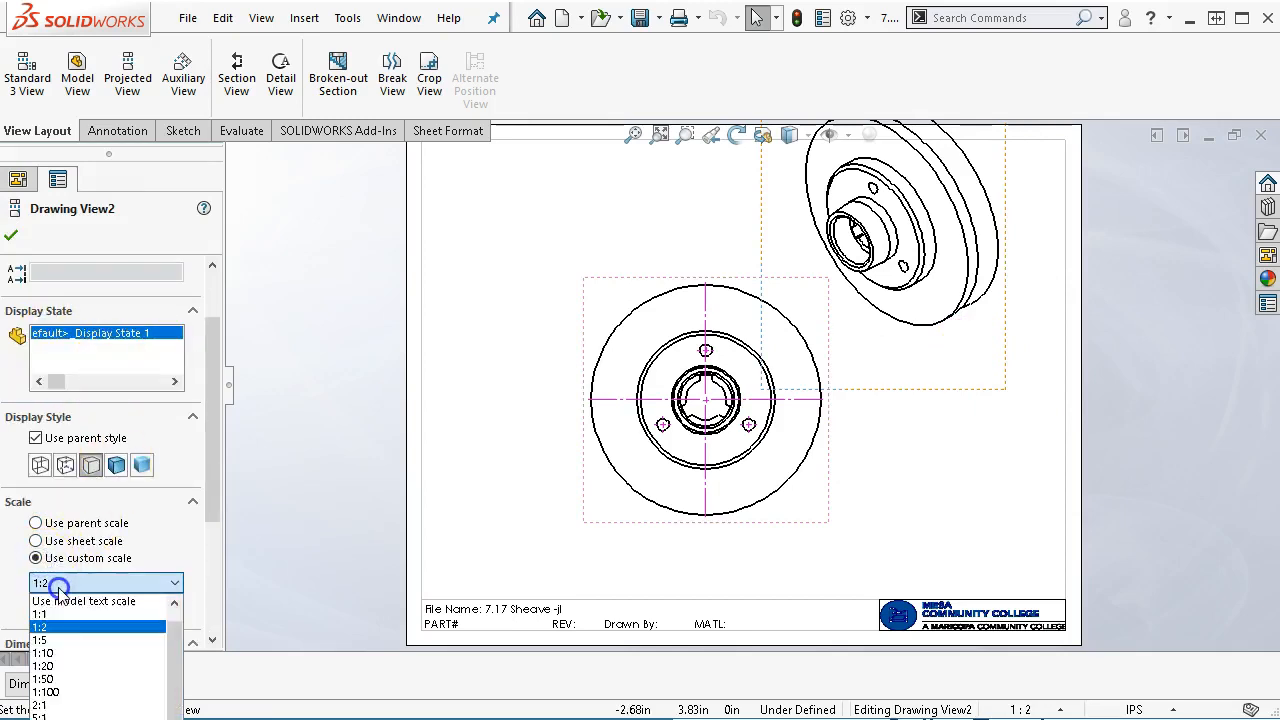
{"action": "left_click", "coordinate": [42, 640]}
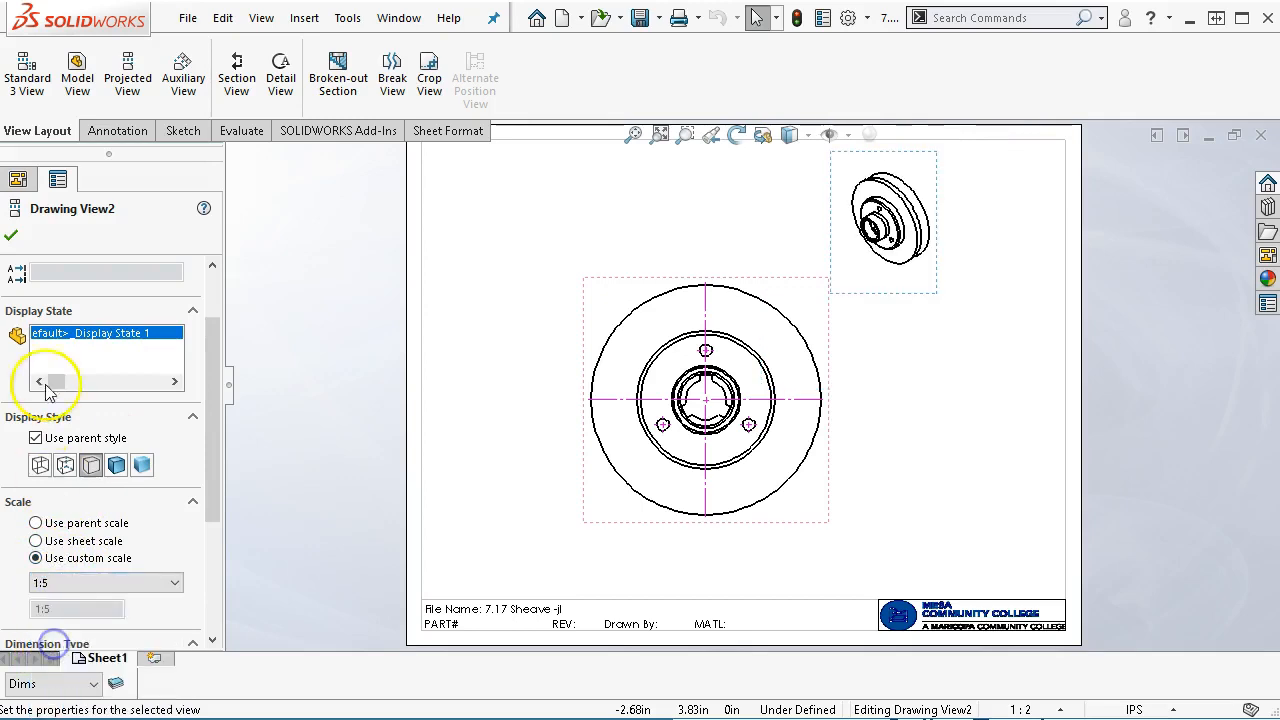
{"action": "left_click", "coordinate": [16, 237]}
Step: Move the pictorial view into the sheet's upper-right corner and shift the circular view slightly to the right
{"action": "left_click_drag", "start_coordinate": [900, 294], "coordinate": [1029, 271]}
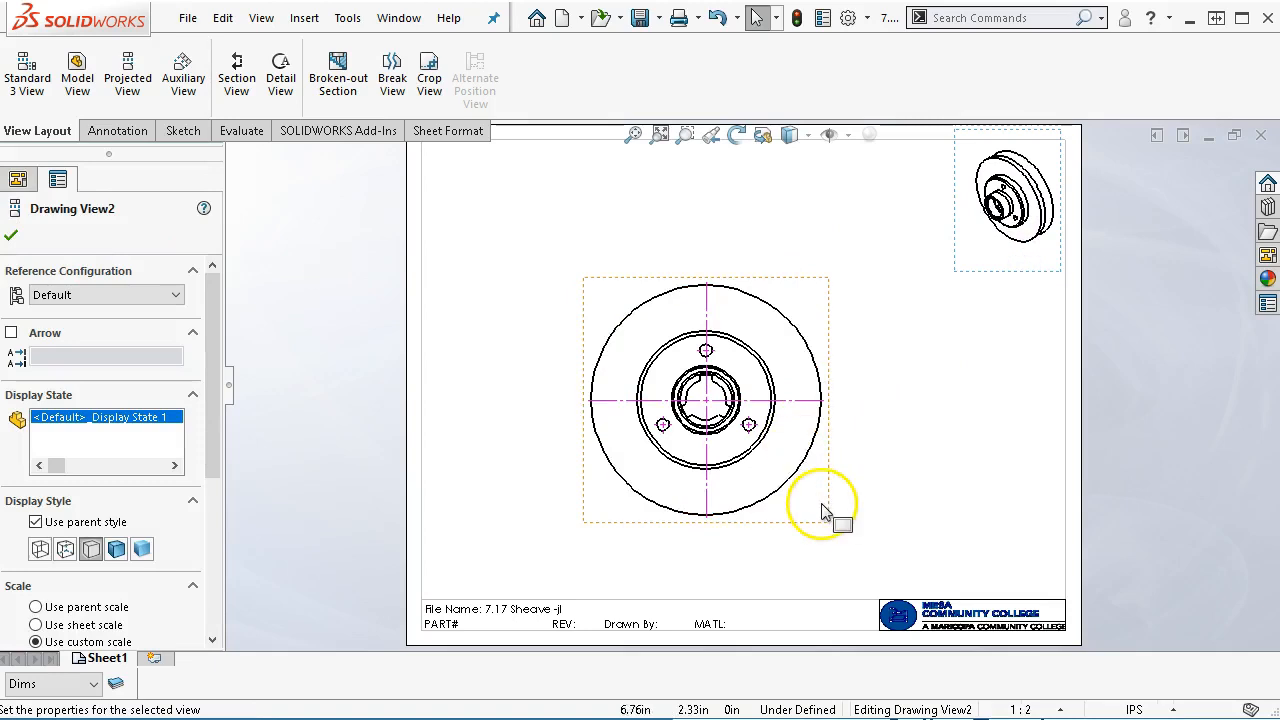
{"action": "left_click_drag", "start_coordinate": [840, 500], "coordinate": [877, 494]}
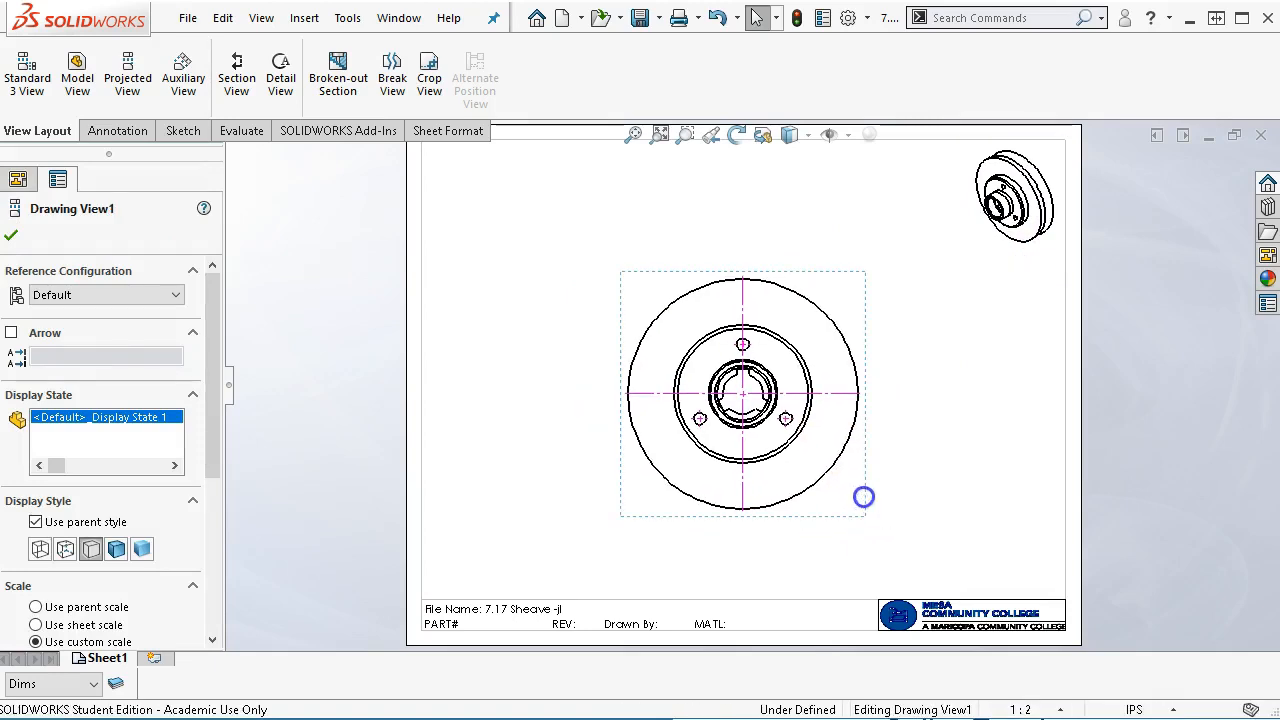
{"action": "left_click", "coordinate": [963, 395]}
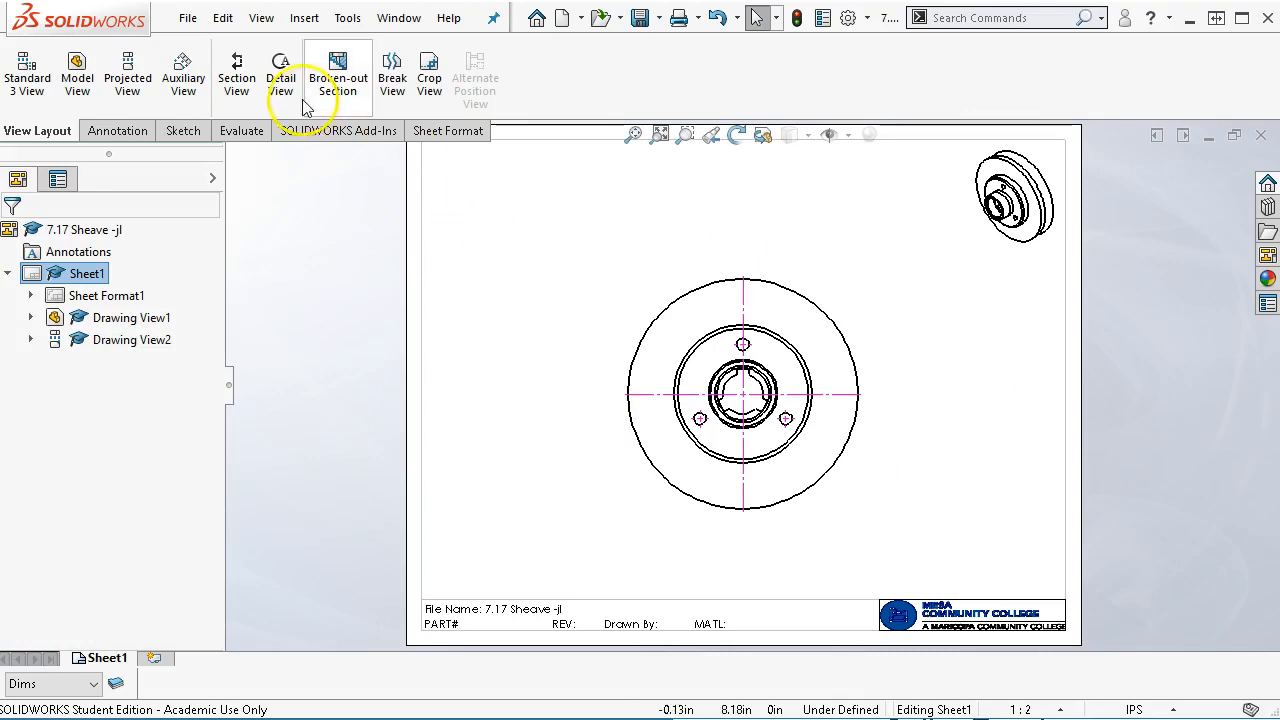
Step: Create section view A-A with a vertical cutting line through the sheave's centre, and place it left of the circular view
{"action": "left_click", "coordinate": [234, 82]}
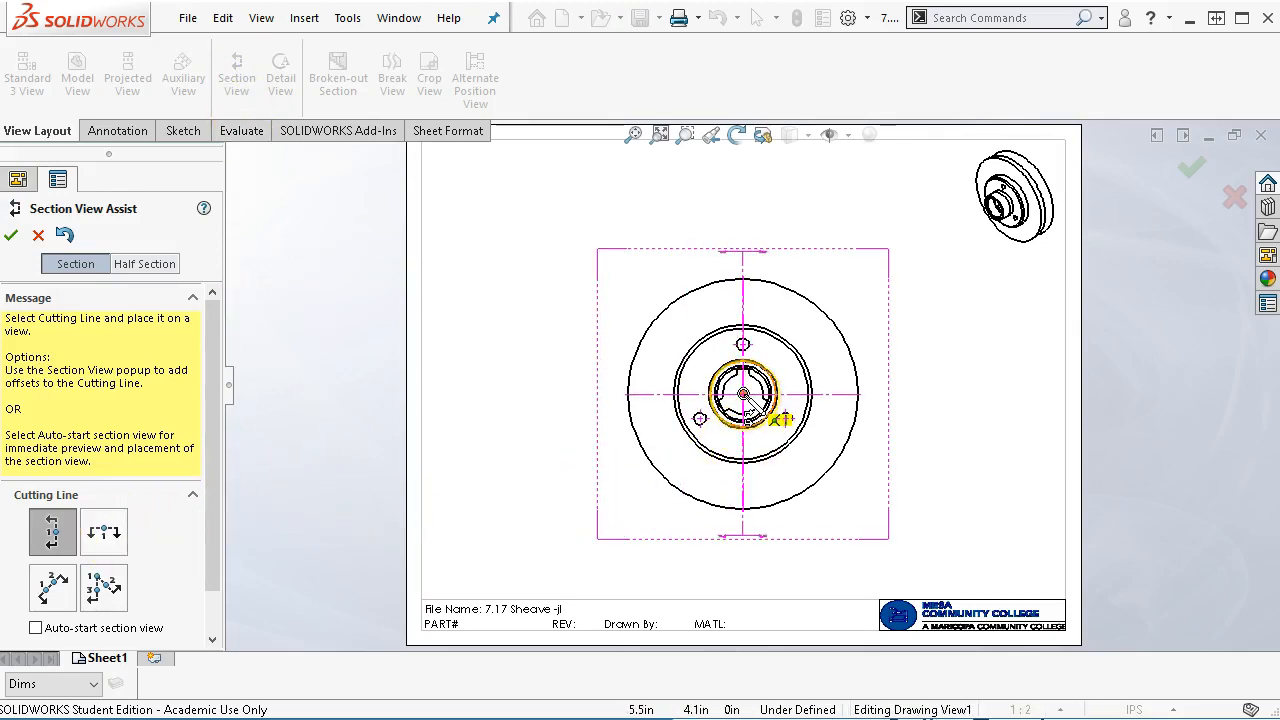
{"action": "left_click", "coordinate": [744, 396]}
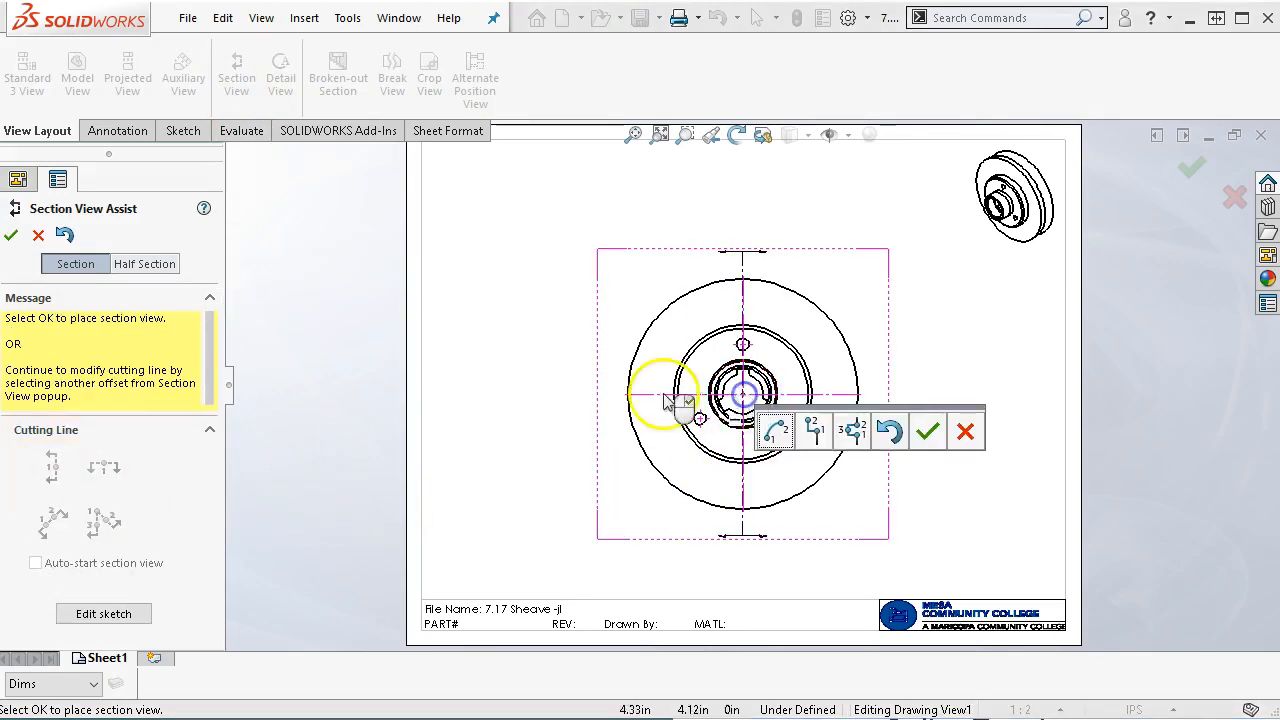
{"action": "left_click", "coordinate": [926, 432]}
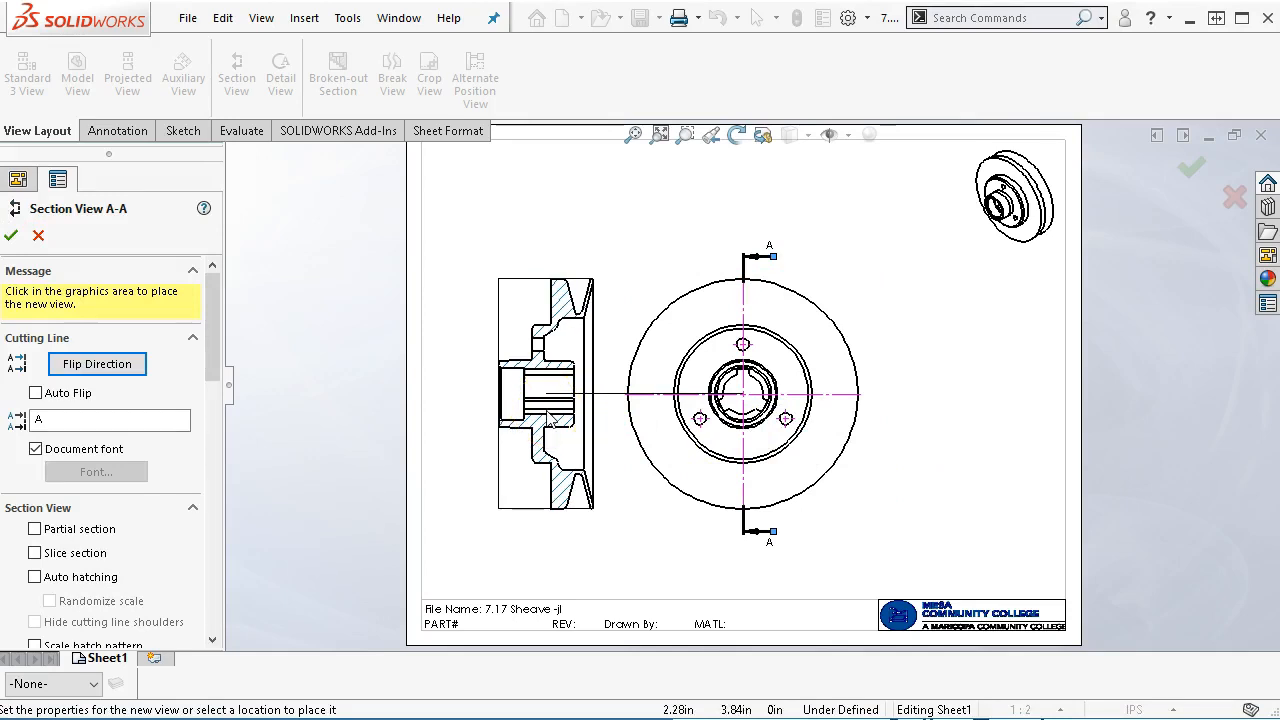
{"action": "left_click", "coordinate": [549, 420]}
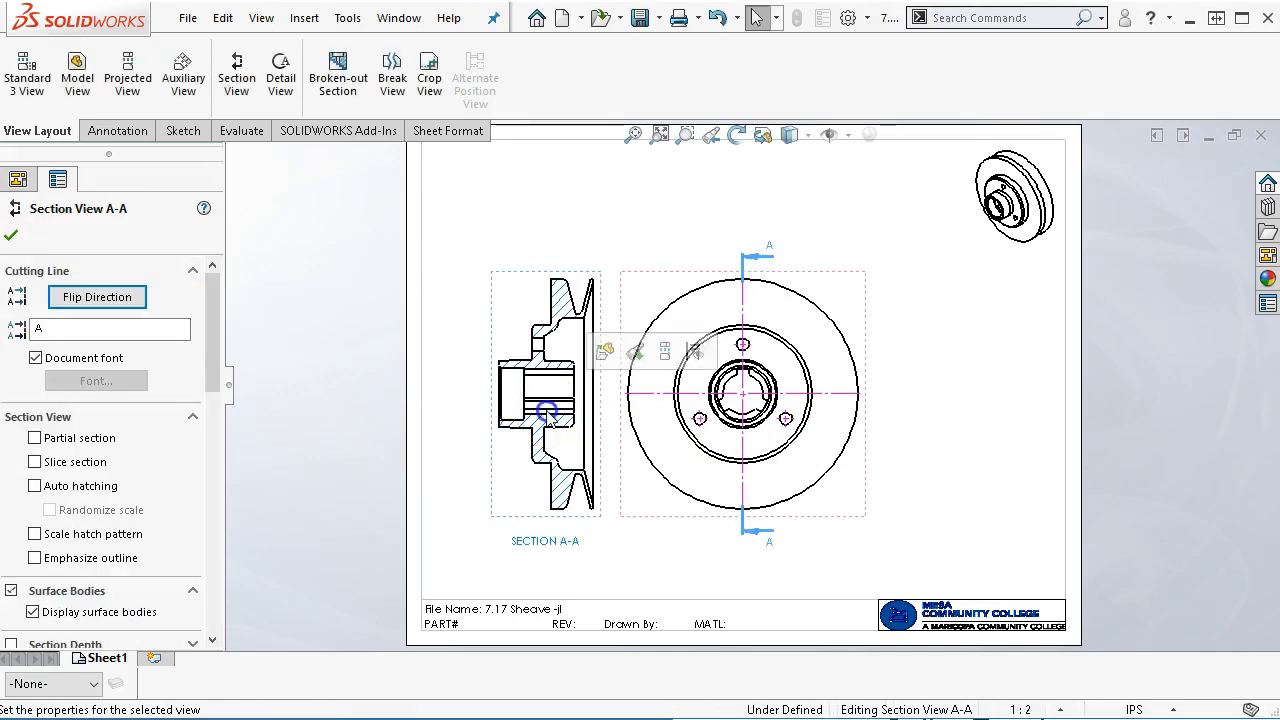
Step: Reverse the viewing direction of section line A-A and rebuild the drawing to update the section view
{"action": "left_click", "coordinate": [746, 259]}
{"action": "left_click", "coordinate": [748, 260]}
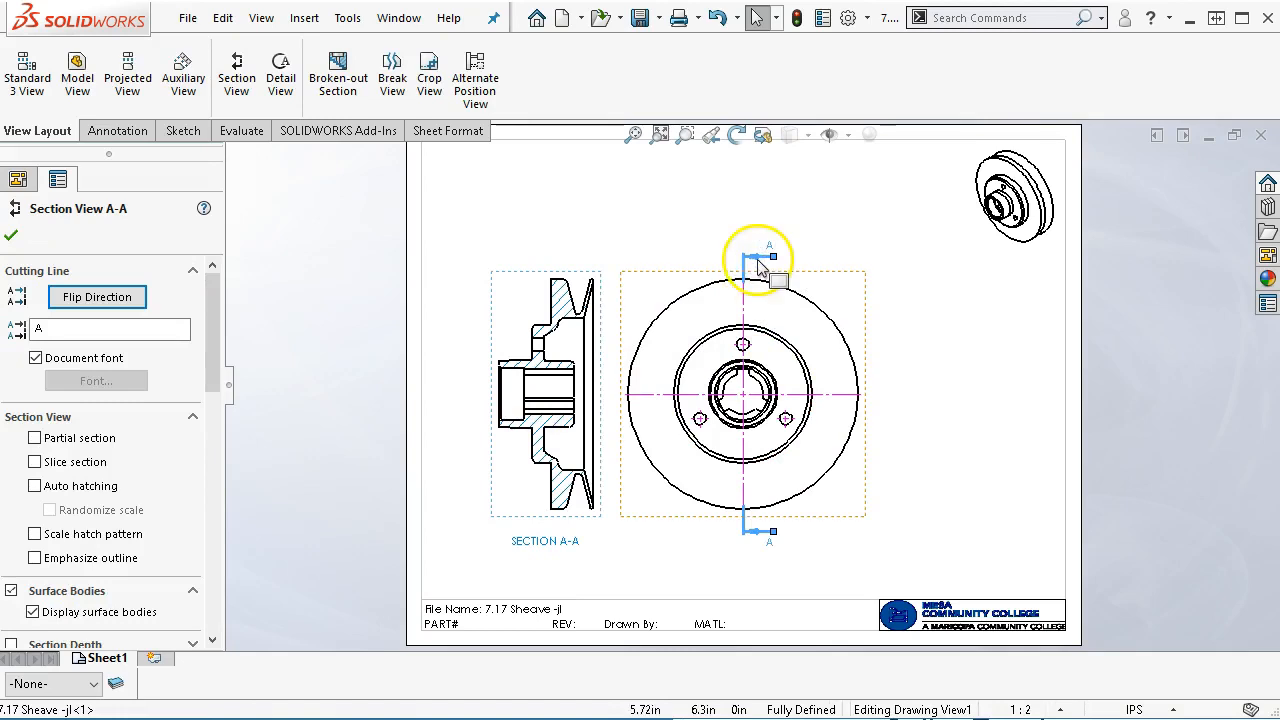
{"action": "left_click", "coordinate": [743, 280]}
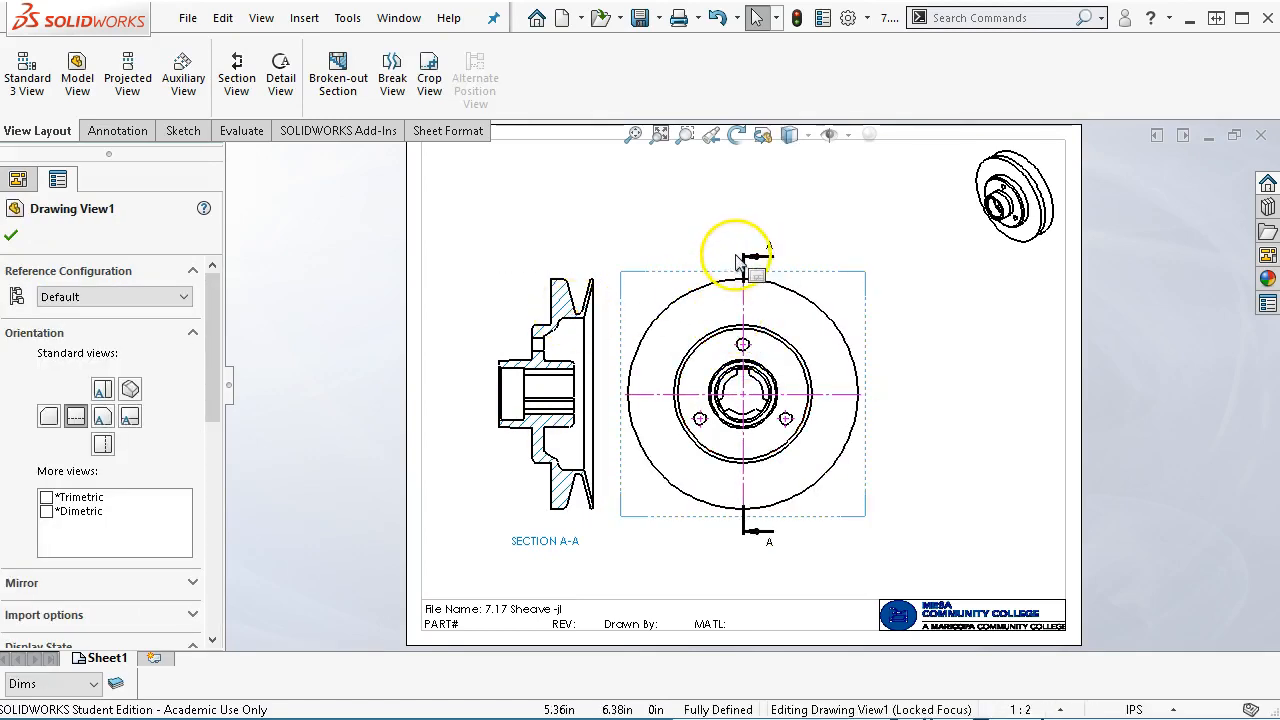
{"action": "left_click", "coordinate": [745, 259]}
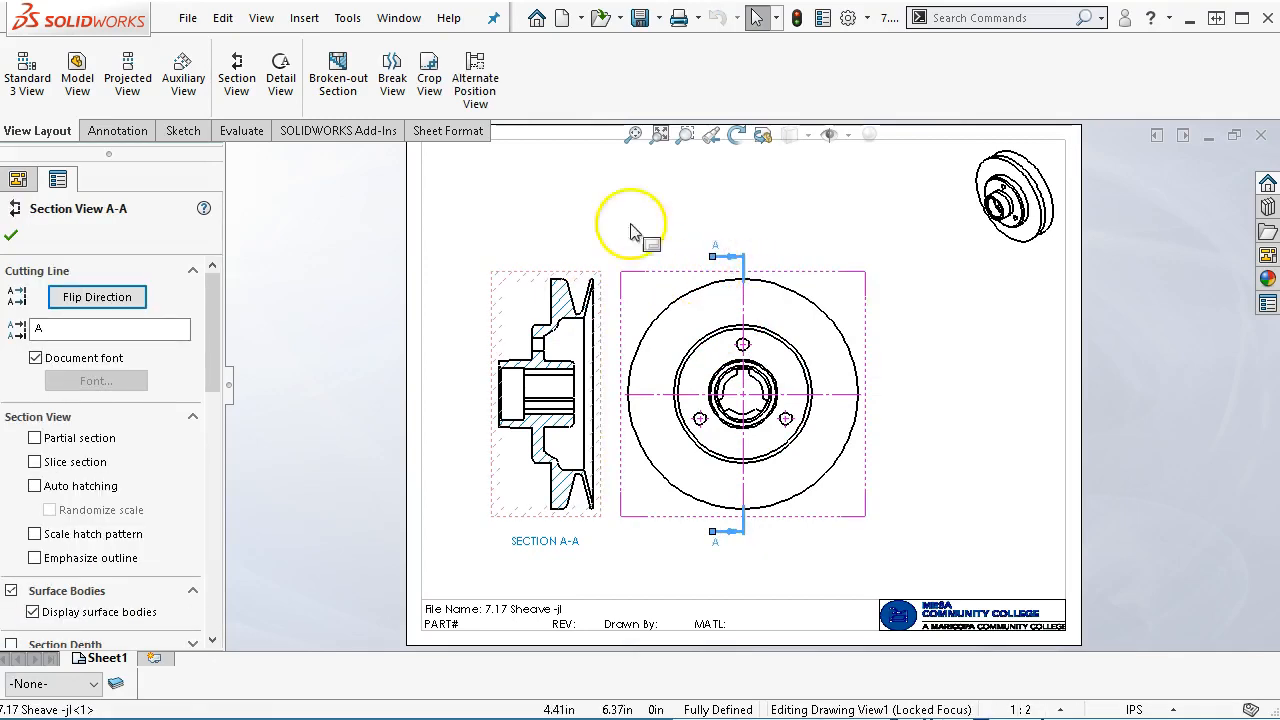
{"action": "left_click", "coordinate": [797, 18]}
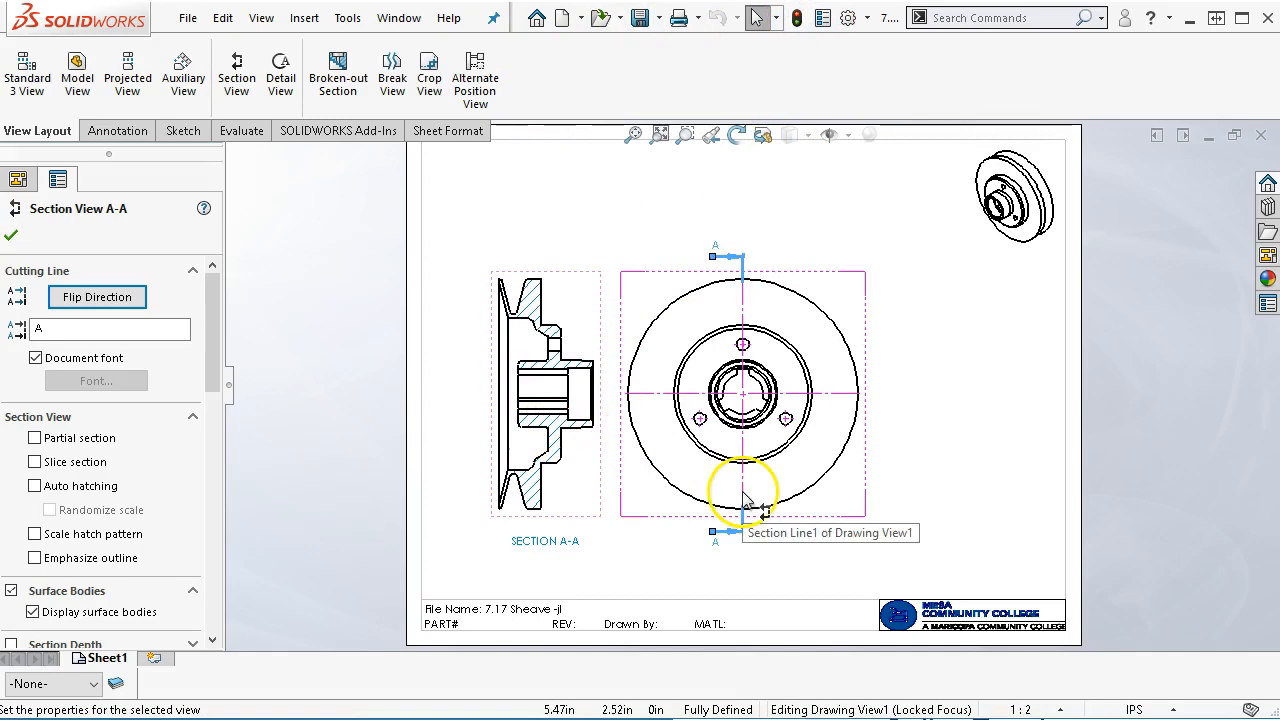
{"action": "left_click", "coordinate": [12, 237]}
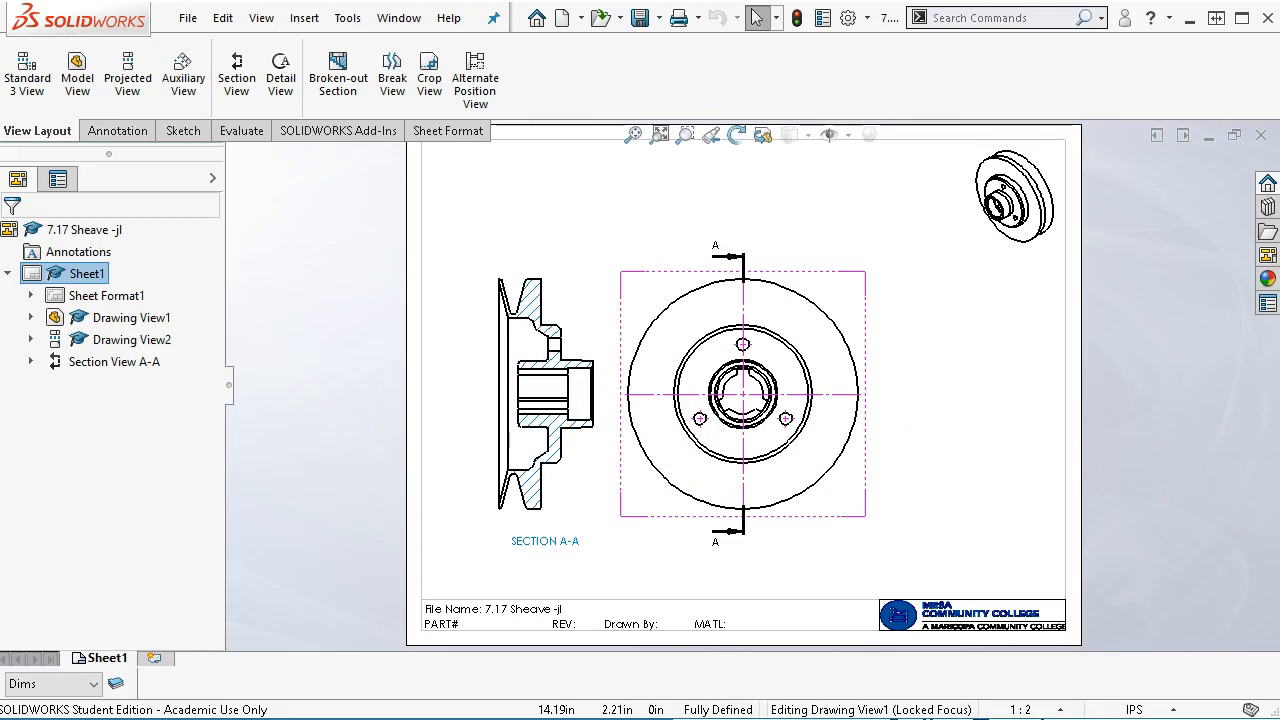
Step: Bring up the browser to check the dimensioned sheave reference drawing, and return to the SOLIDWORKS sheet
{"action": "mouse_move", "coordinate": [1279, 150]}
{"action": "left_mouse_down"}
{"action": "mouse_move", "coordinate": [1154, 120]}
{"action": "mouse_move", "coordinate": [701, 83]}
{"action": "left_mouse_up"}
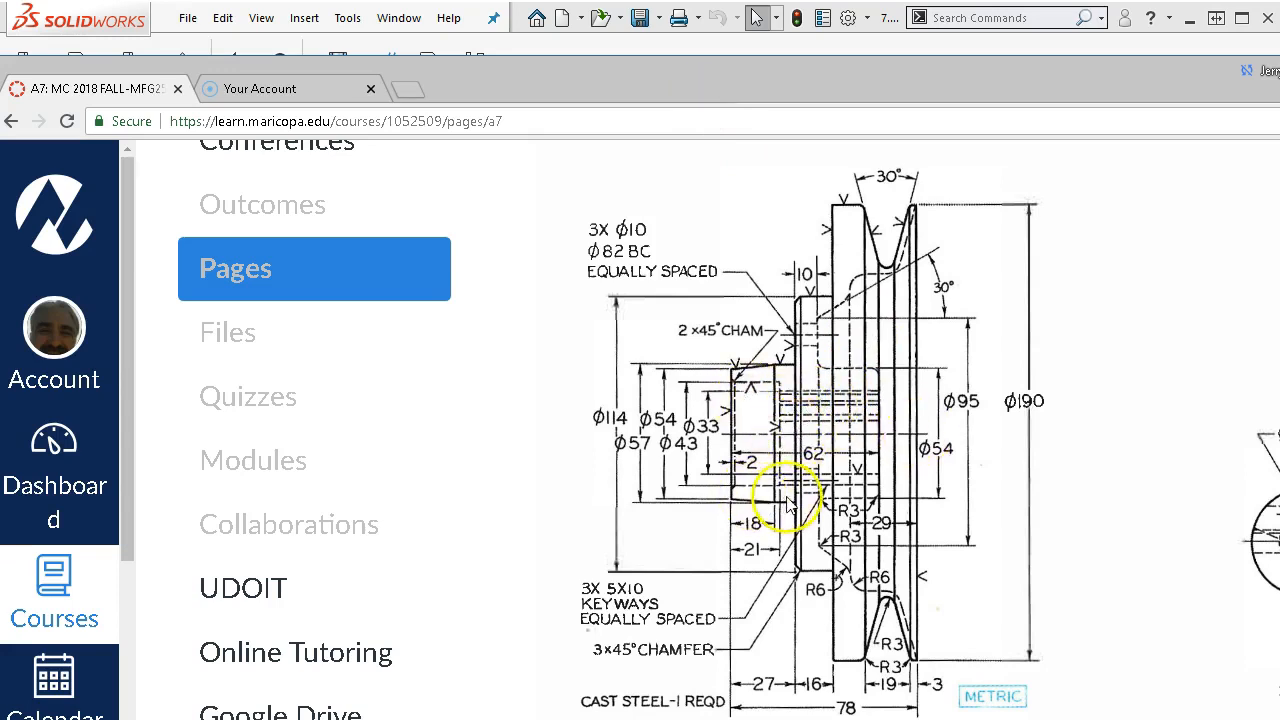
{"action": "left_click_drag", "start_coordinate": [486, 83], "coordinate": [1159, 243]}
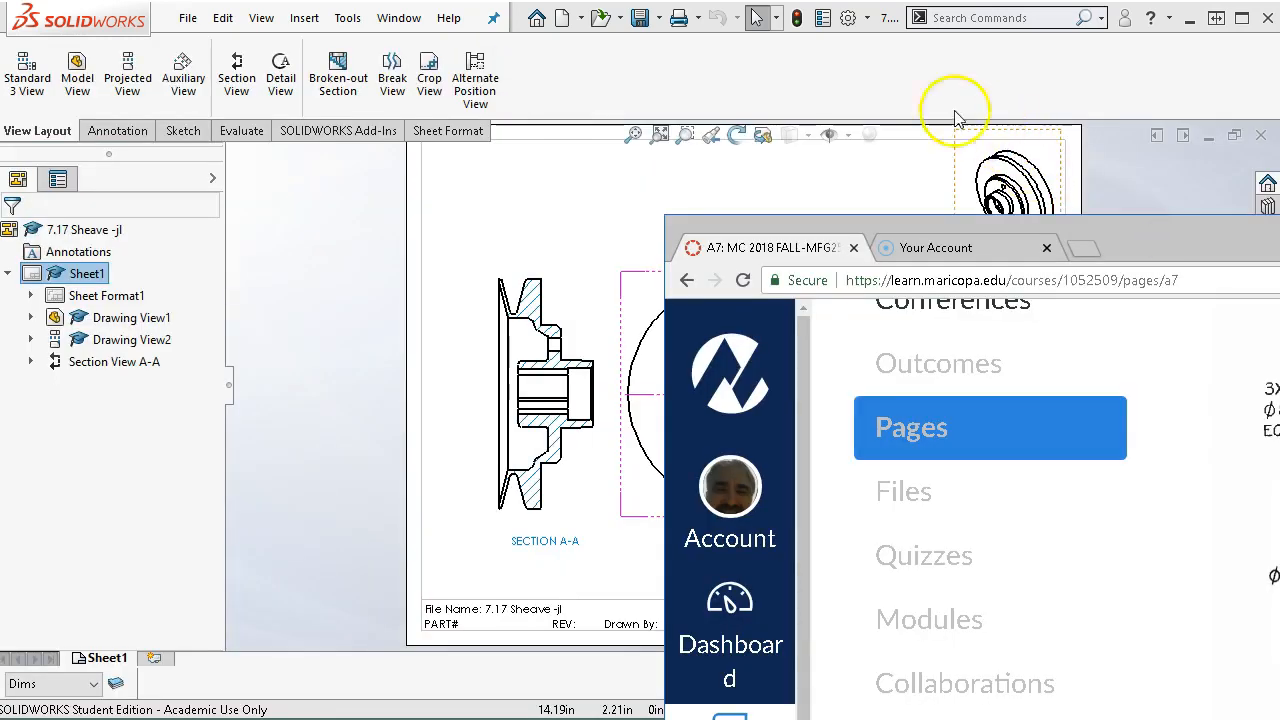
{"action": "left_click", "coordinate": [449, 250]}
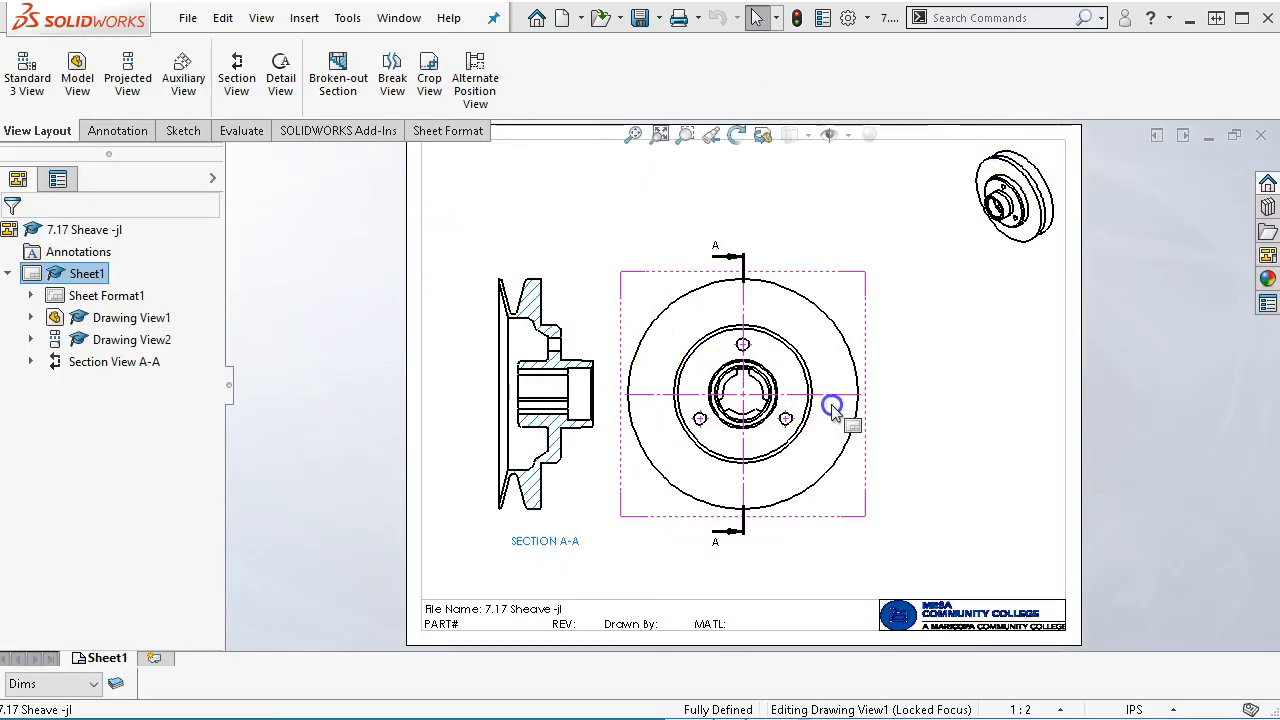
Step: Create aligned section view B-B with the cutting line running vertically up from the sheave's centre and through the lower-right hole, placed right of the circular view
{"action": "scroll", "coordinate": [850, 410], "scroll_direction": "down", "scroll_amount": 1}
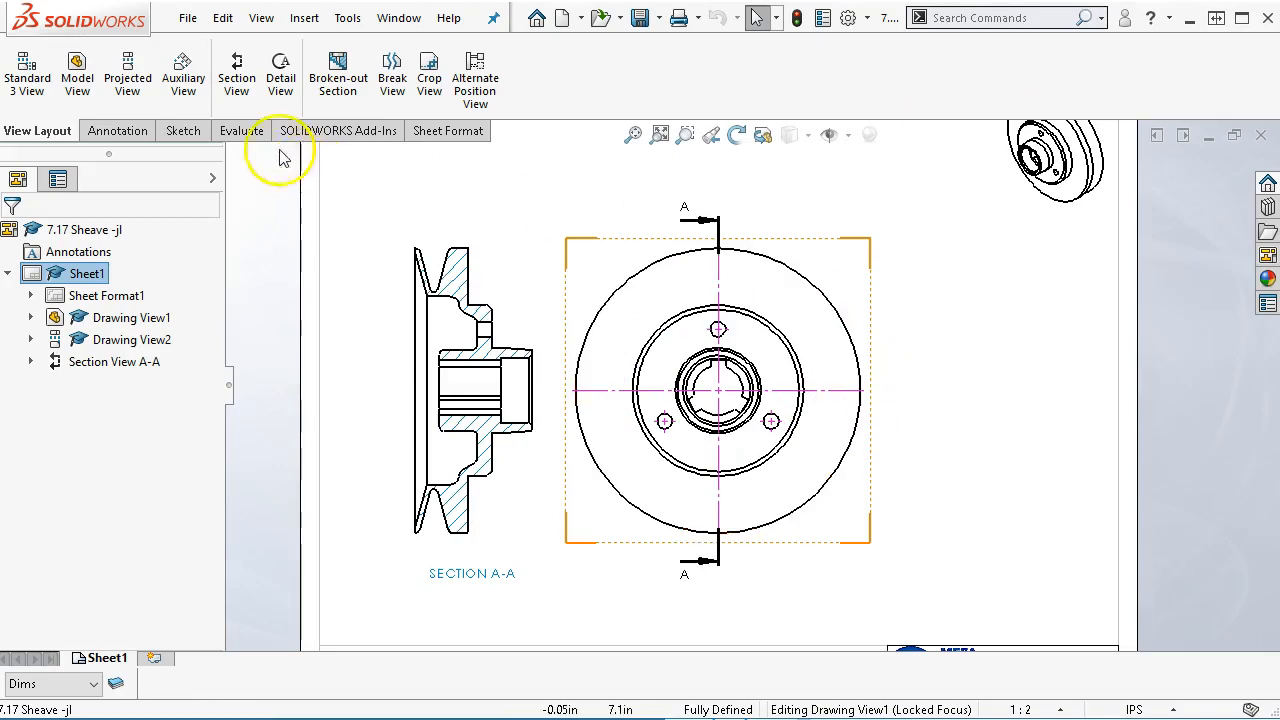
{"action": "left_click", "coordinate": [234, 82]}
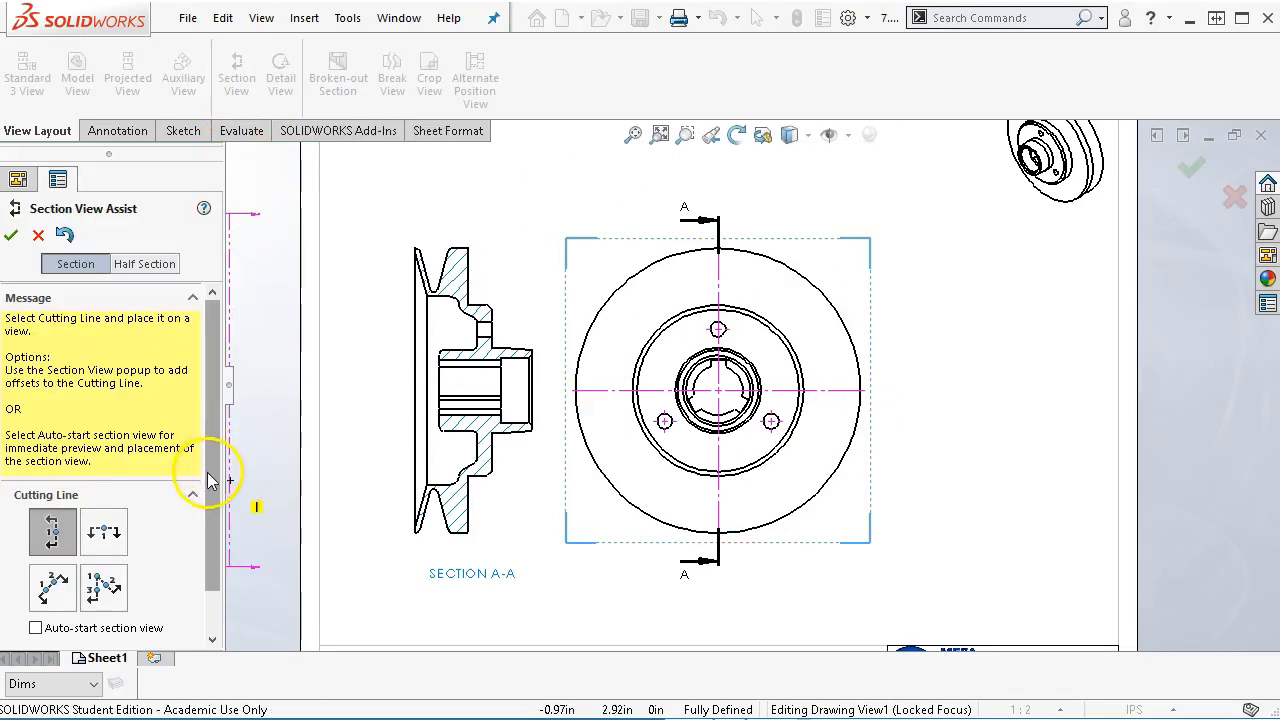
{"action": "left_click_drag", "start_coordinate": [210, 480], "coordinate": [209, 543]}
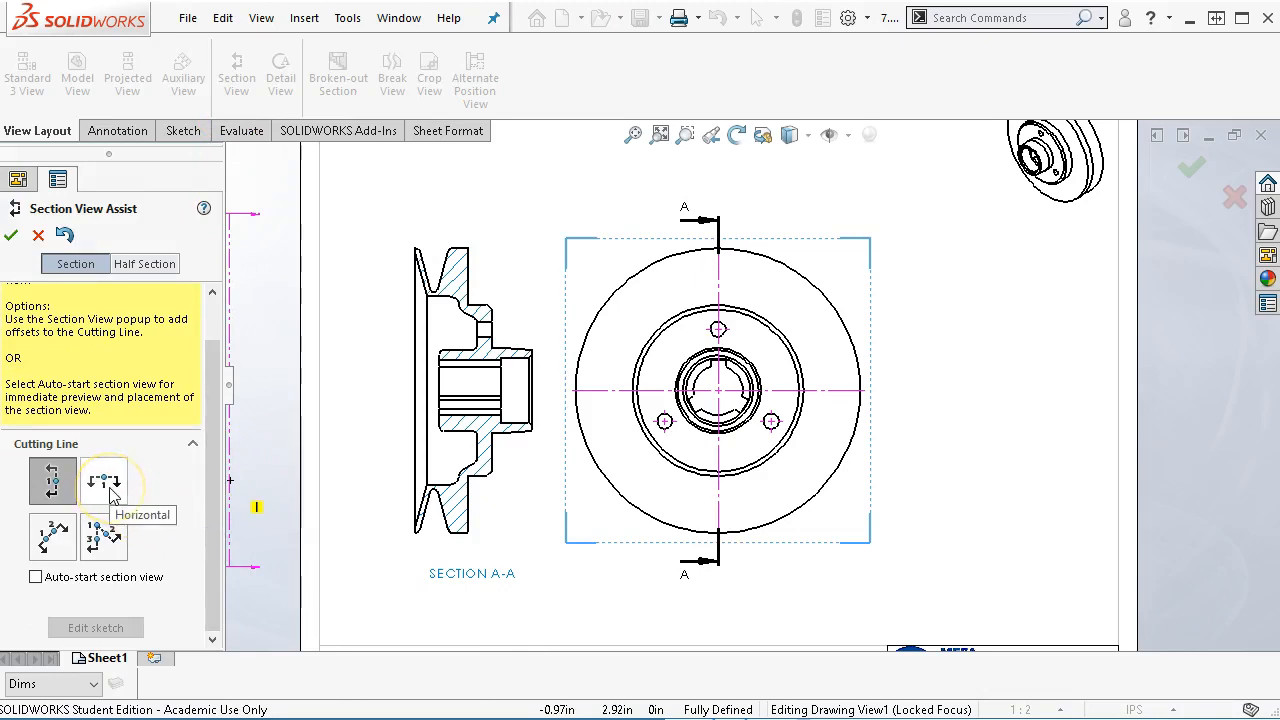
{"action": "left_click", "coordinate": [51, 543]}
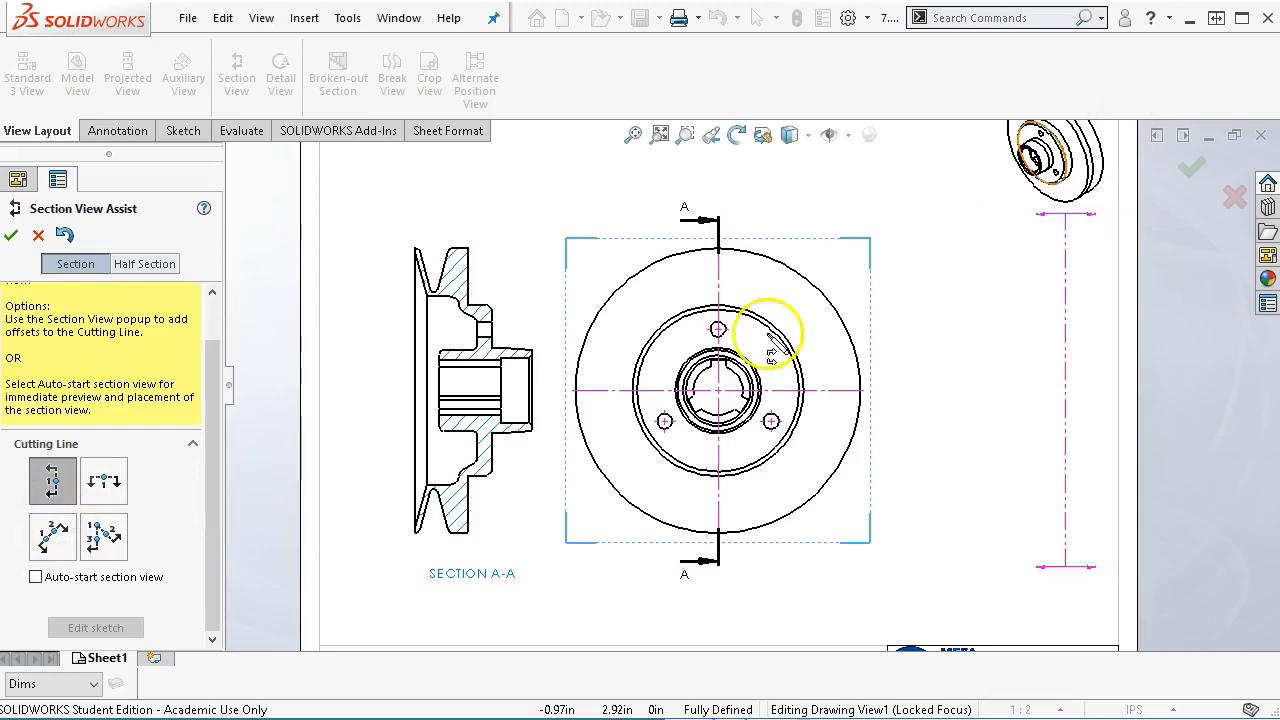
{"action": "left_click", "coordinate": [105, 549]}
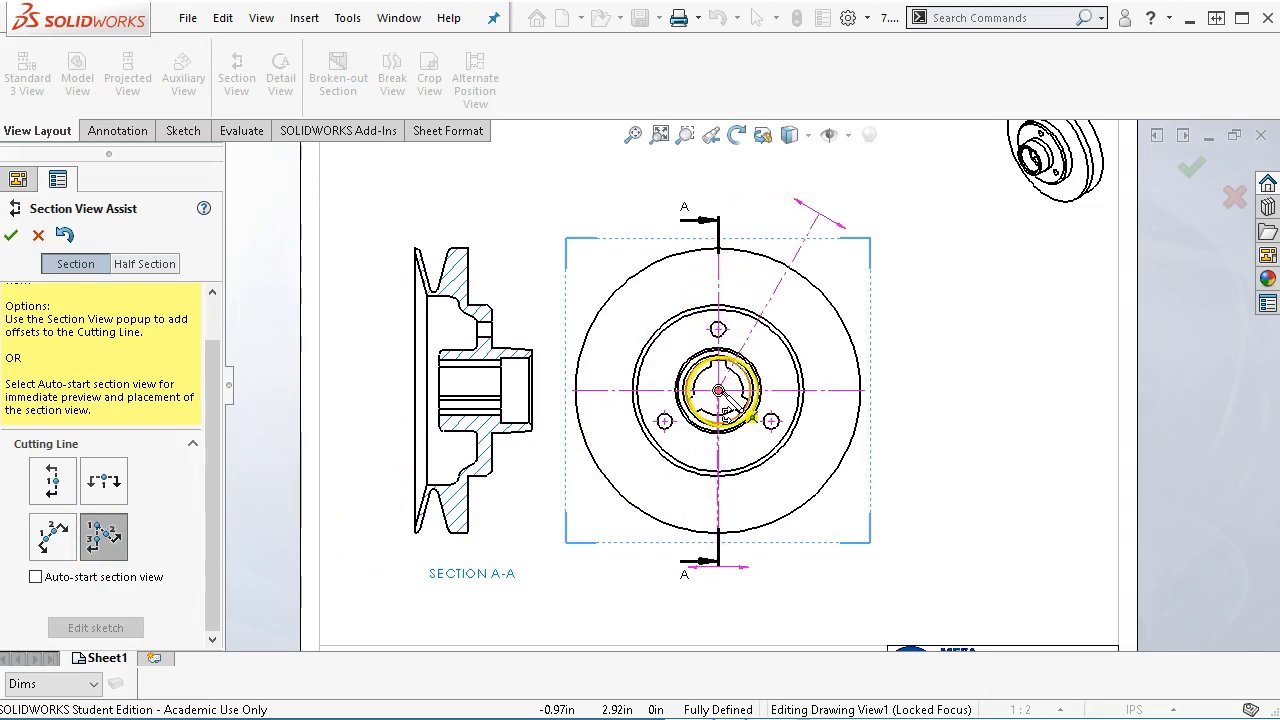
{"action": "left_click_drag", "start_coordinate": [719, 392], "coordinate": [717, 209]}
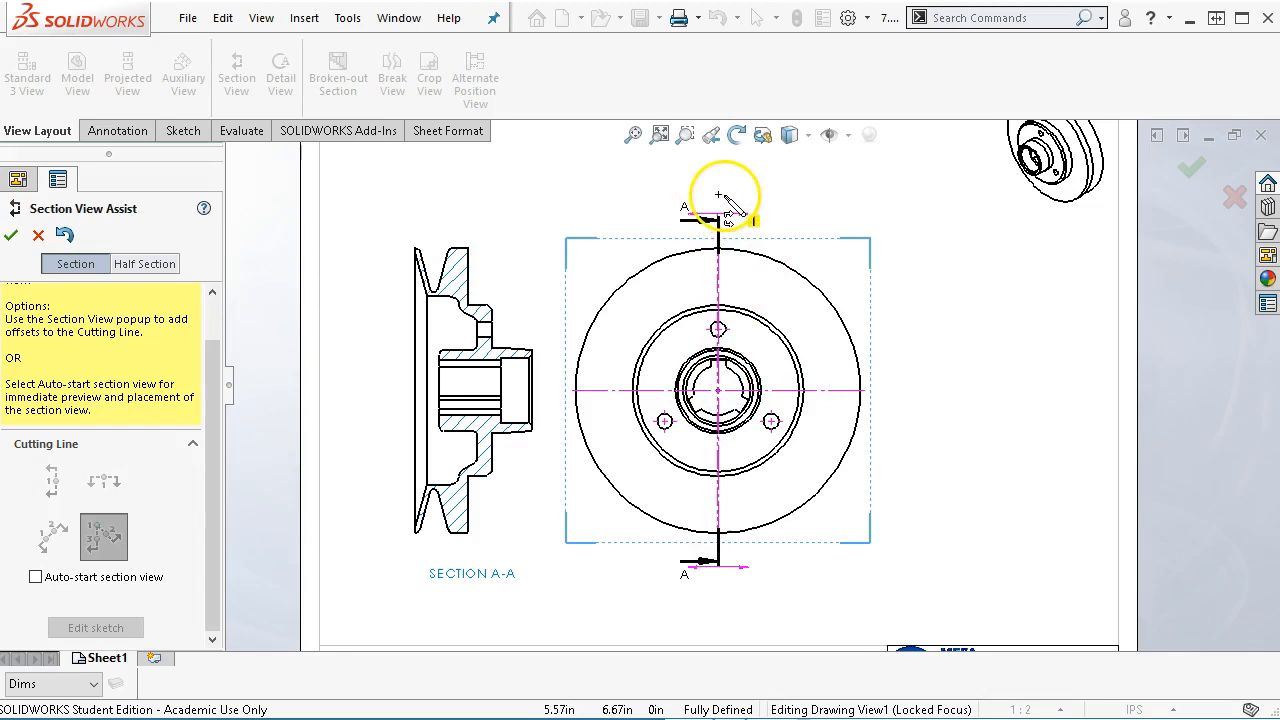
{"action": "left_click", "coordinate": [726, 199]}
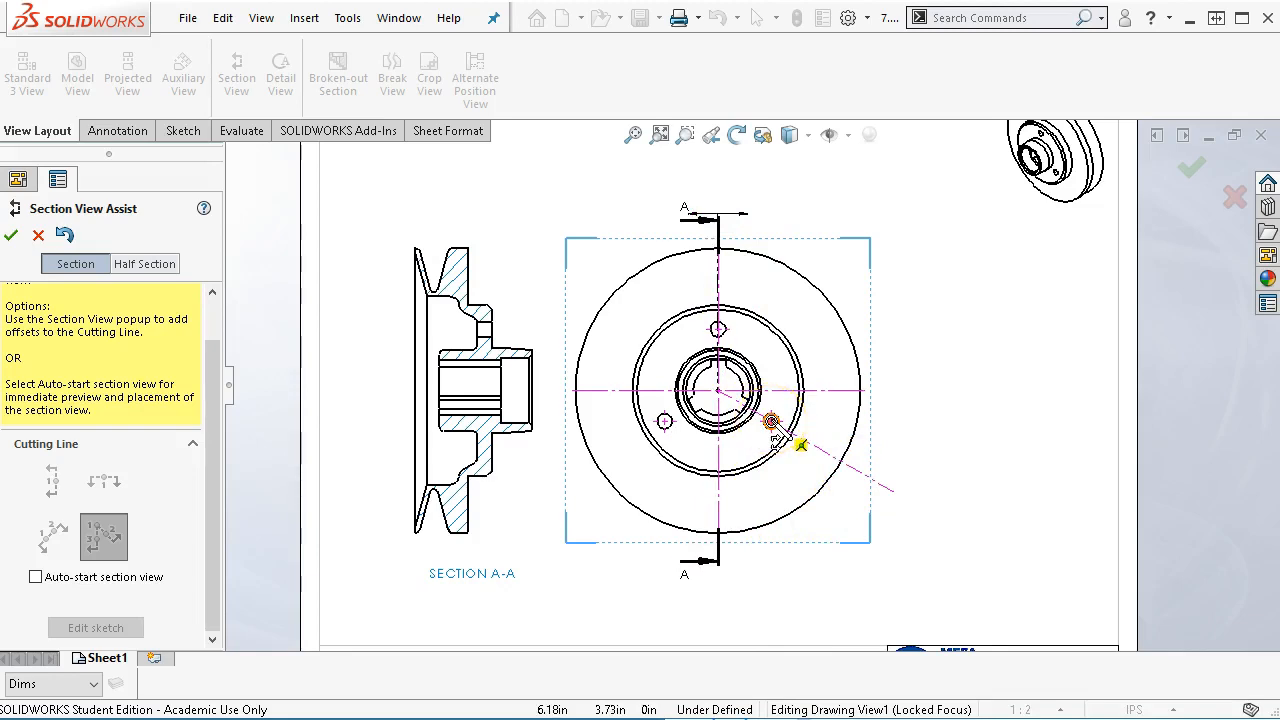
{"action": "left_click", "coordinate": [775, 440]}
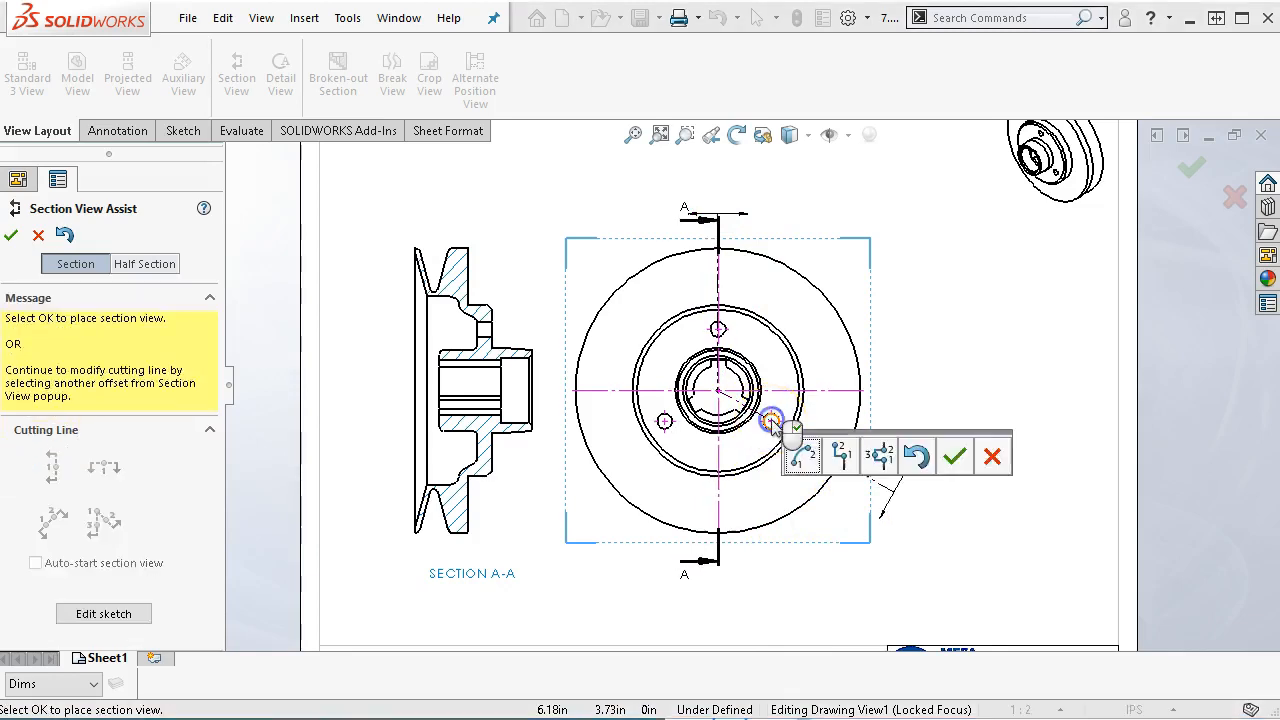
{"action": "left_click", "coordinate": [947, 455]}
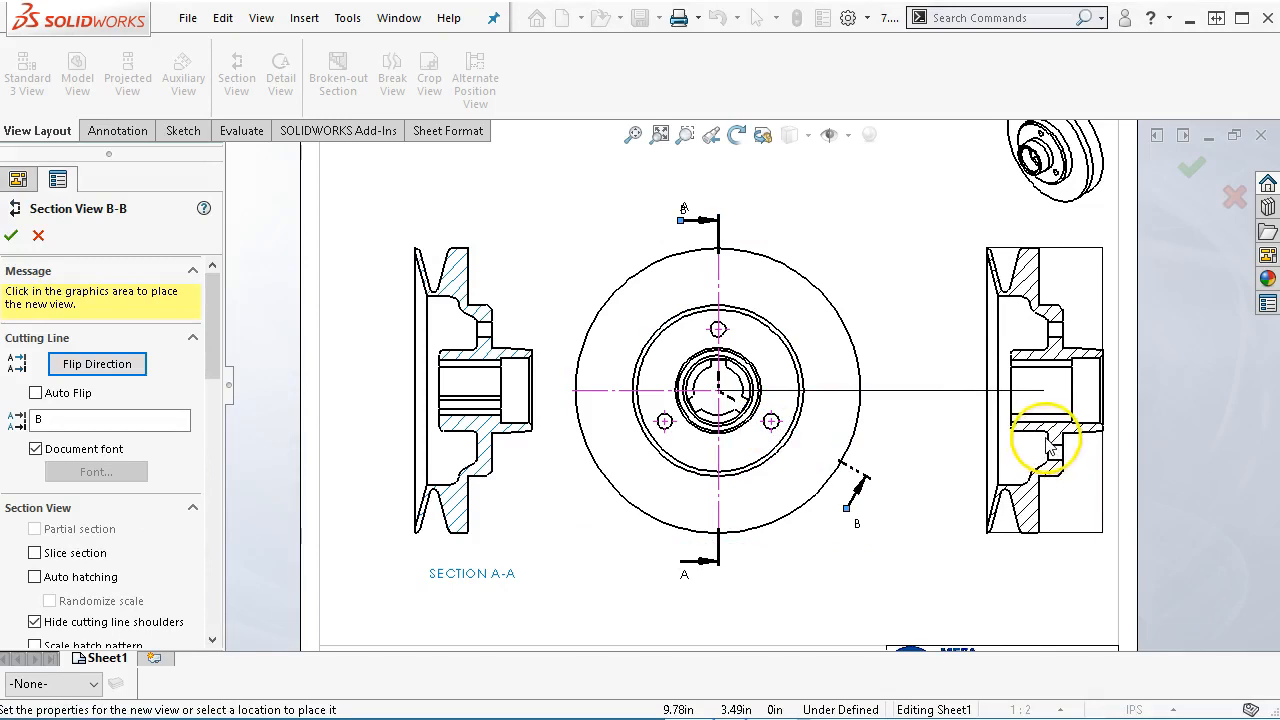
{"action": "left_click", "coordinate": [1025, 440]}
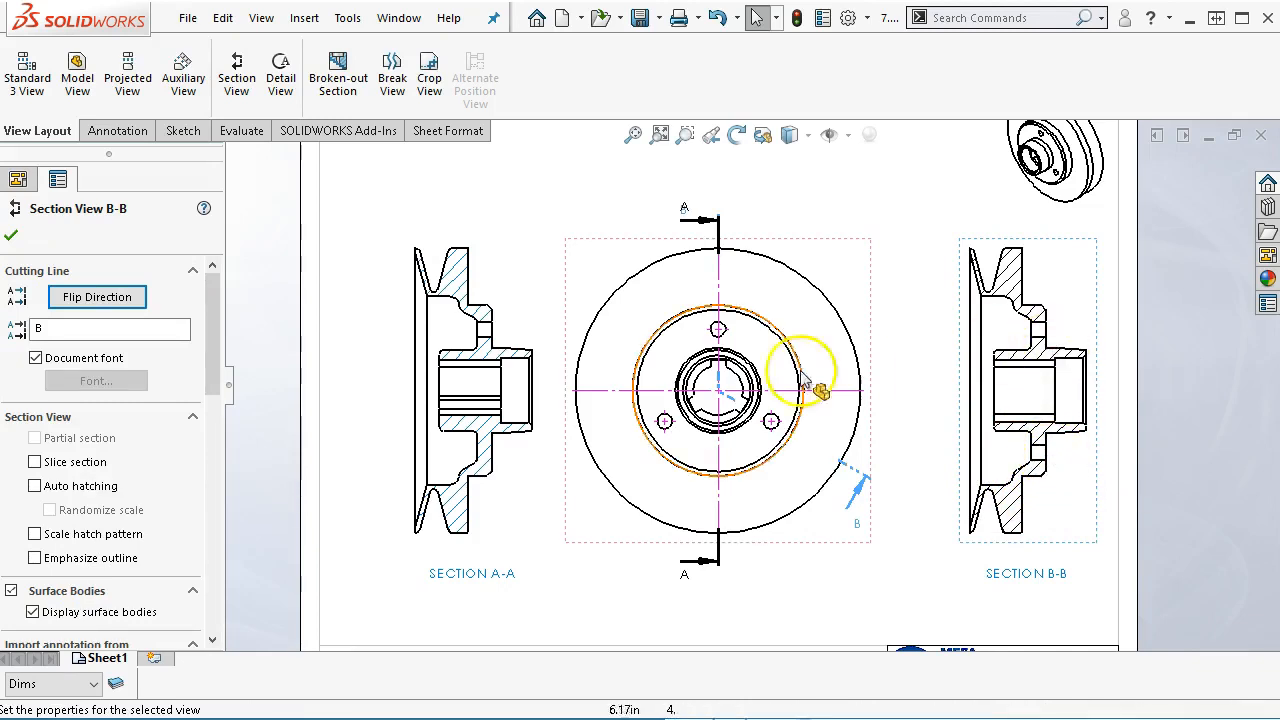
{"action": "left_click", "coordinate": [817, 205]}
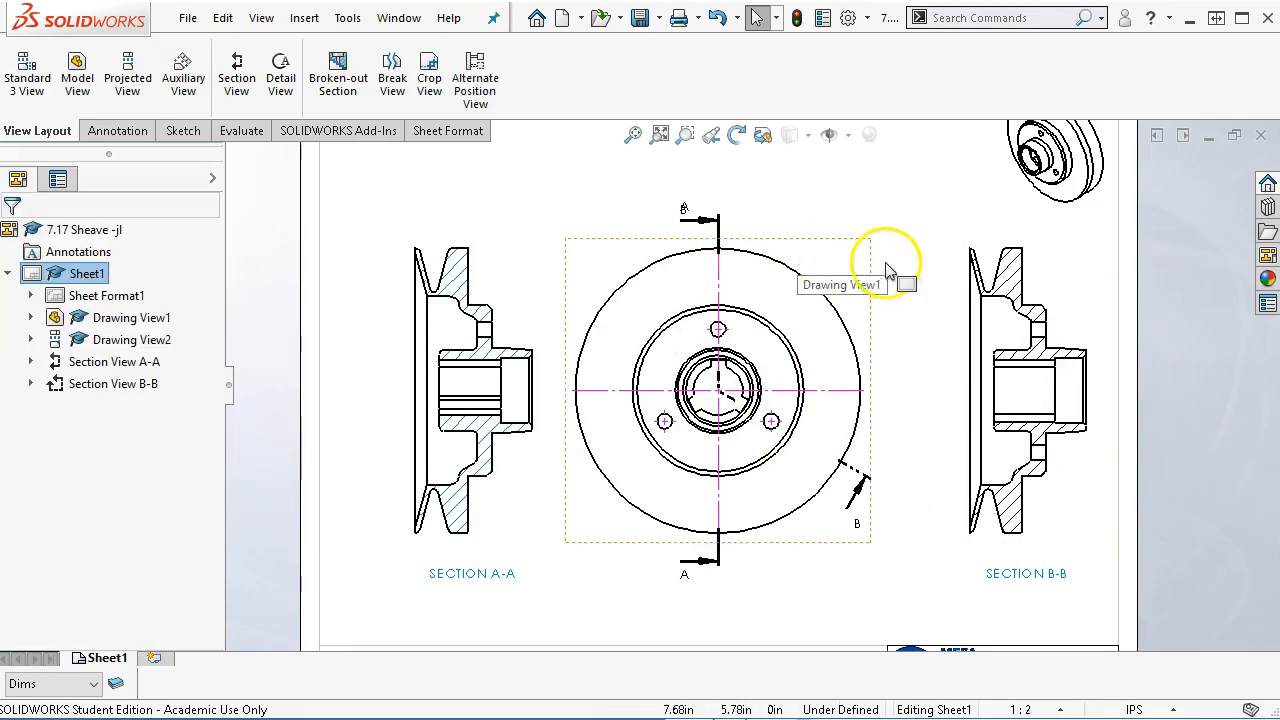
Step: Reverse the viewing direction of section line B-B and rebuild the drawing to update its section view
{"action": "double_click", "coordinate": [856, 498]}
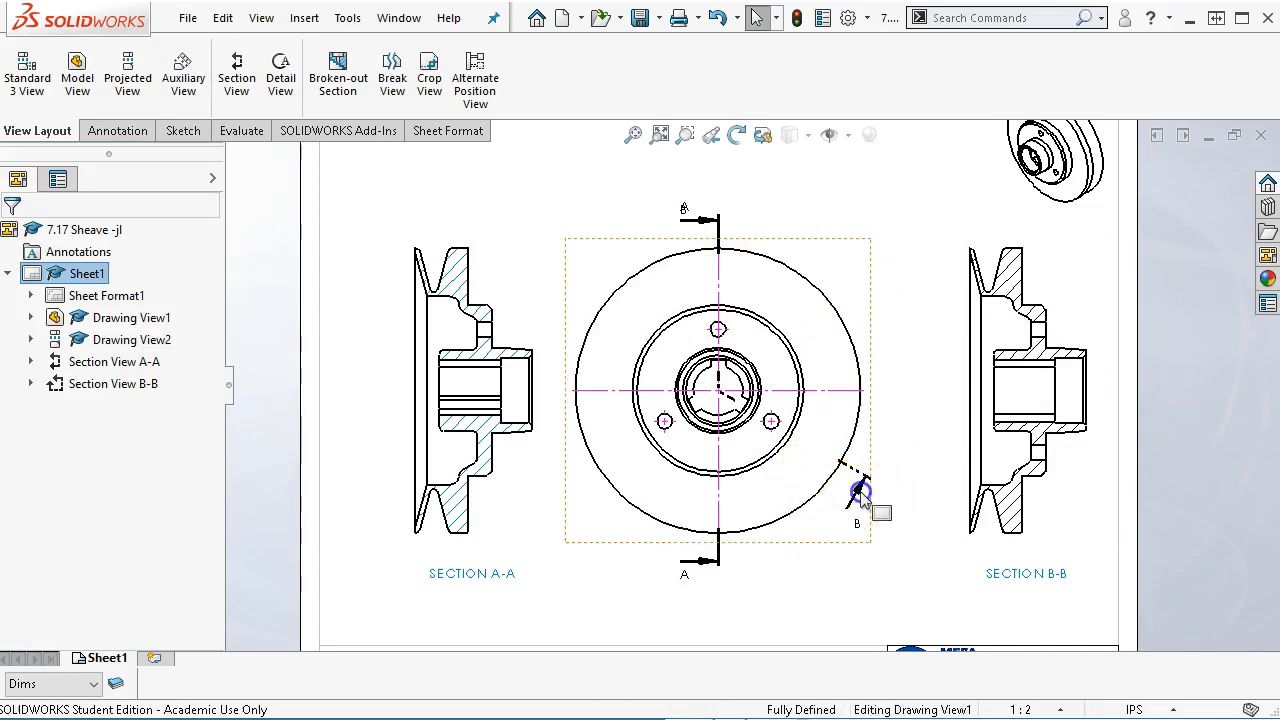
{"action": "left_click", "coordinate": [860, 485]}
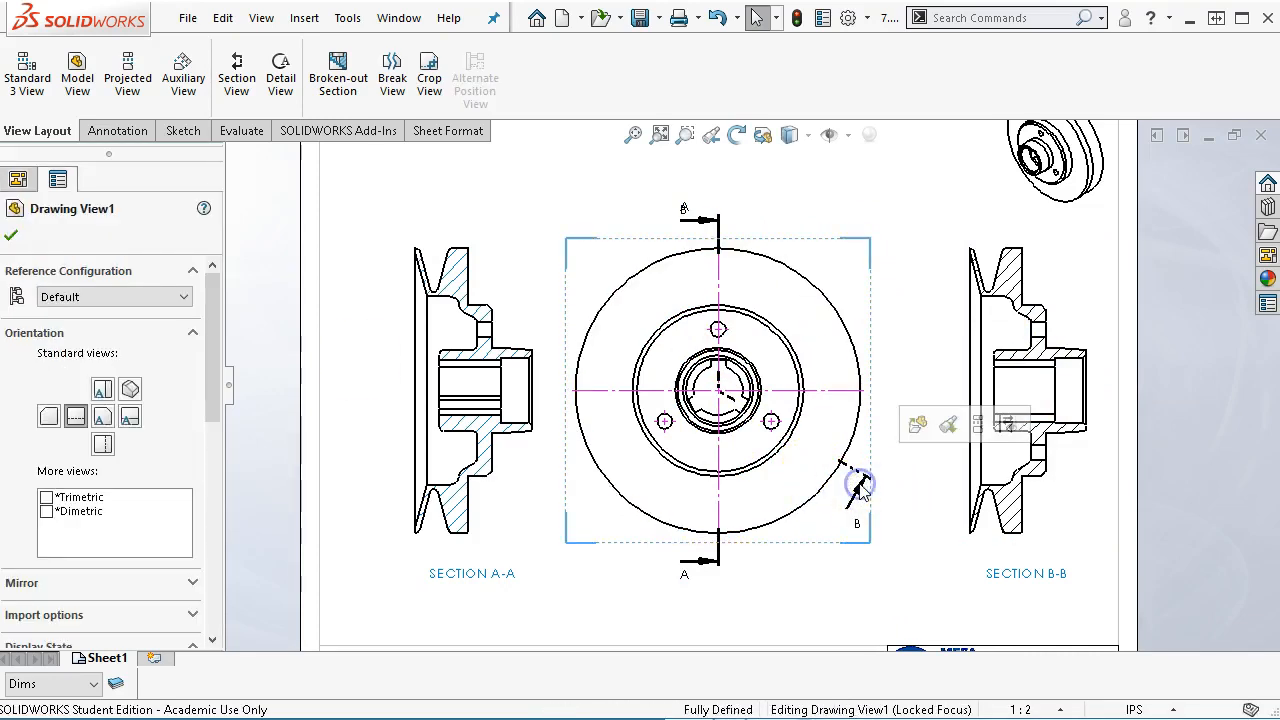
{"action": "right_click", "coordinate": [891, 212]}
{"action": "left_click", "coordinate": [809, 180]}
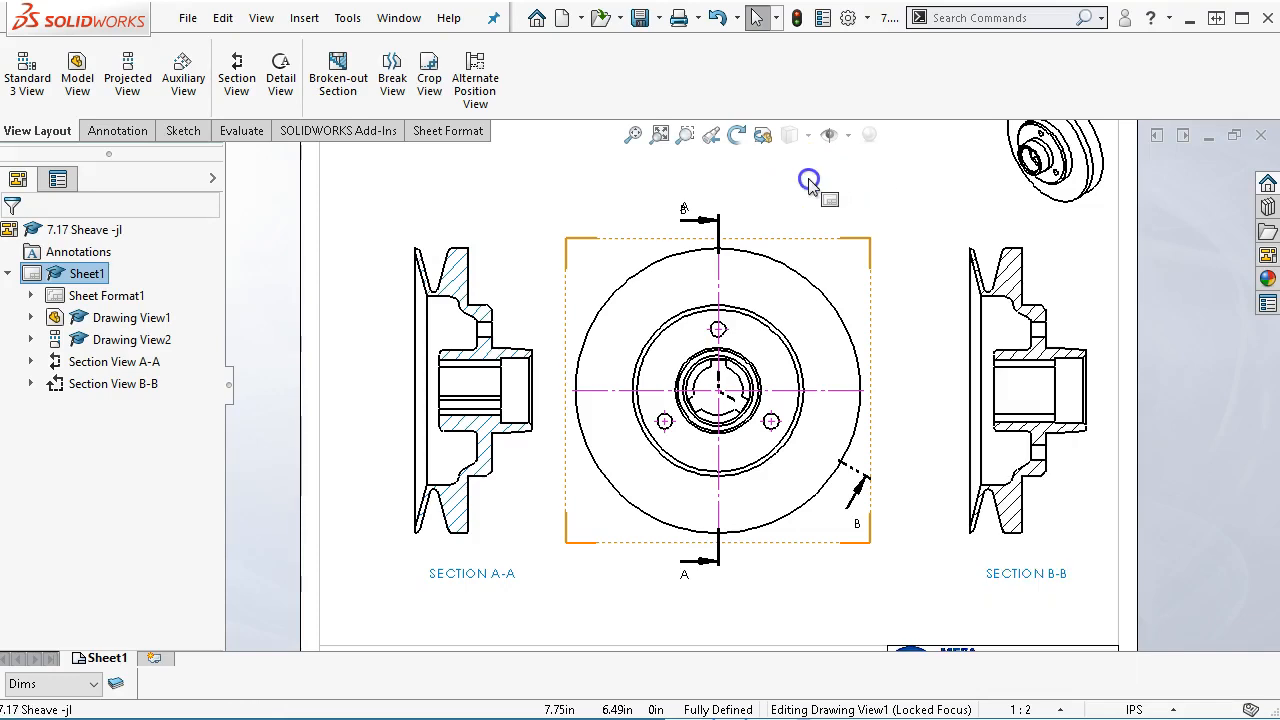
{"action": "left_click", "coordinate": [860, 486]}
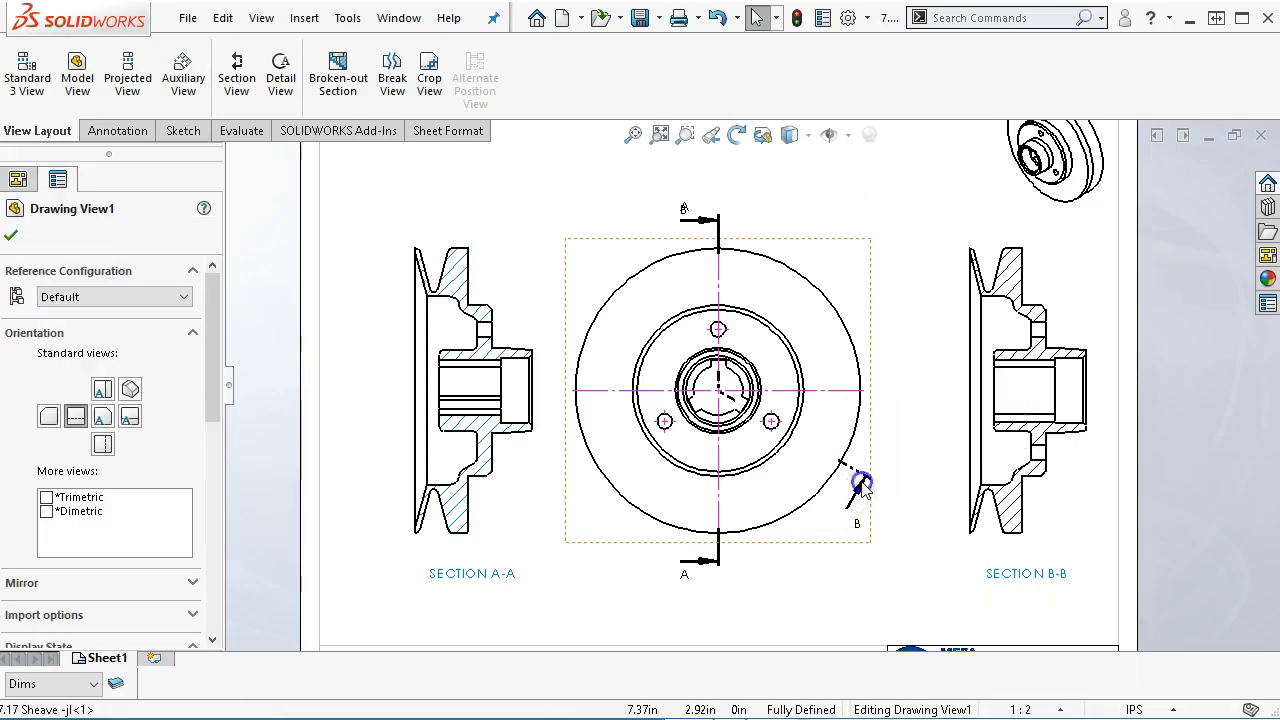
{"action": "left_click", "coordinate": [958, 503]}
{"action": "left_click", "coordinate": [866, 481]}
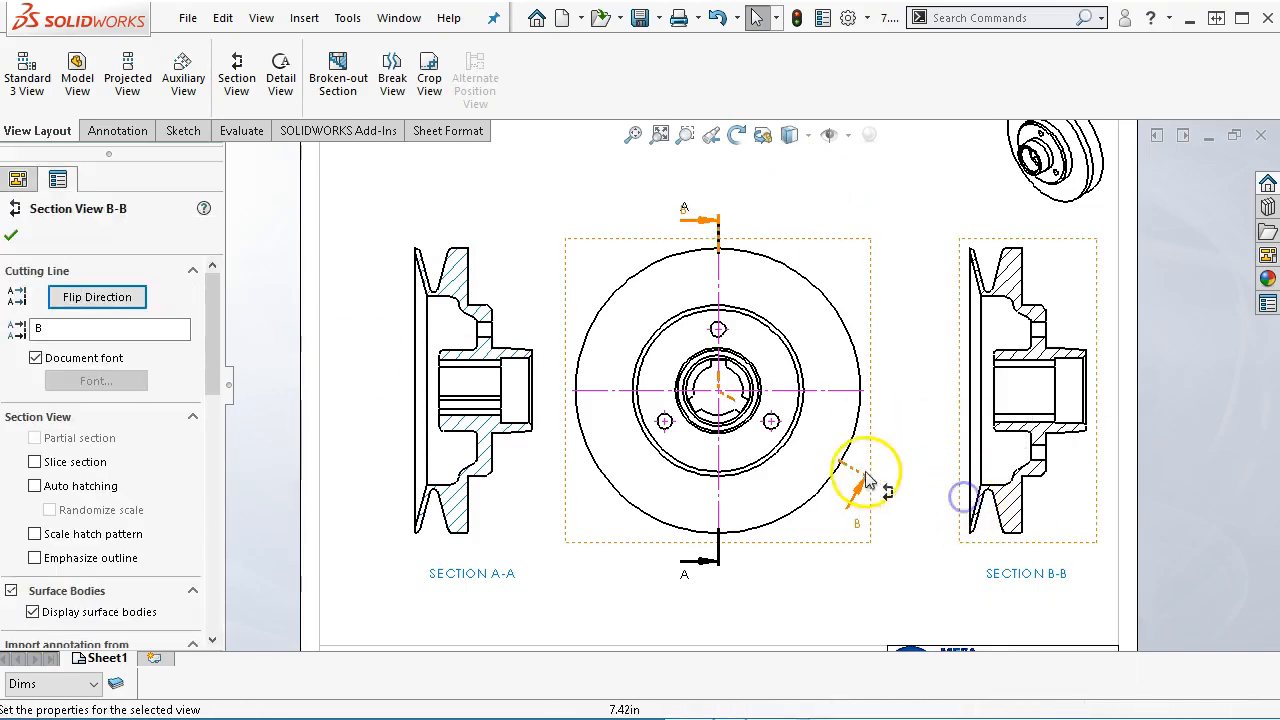
{"action": "double_click", "coordinate": [863, 478]}
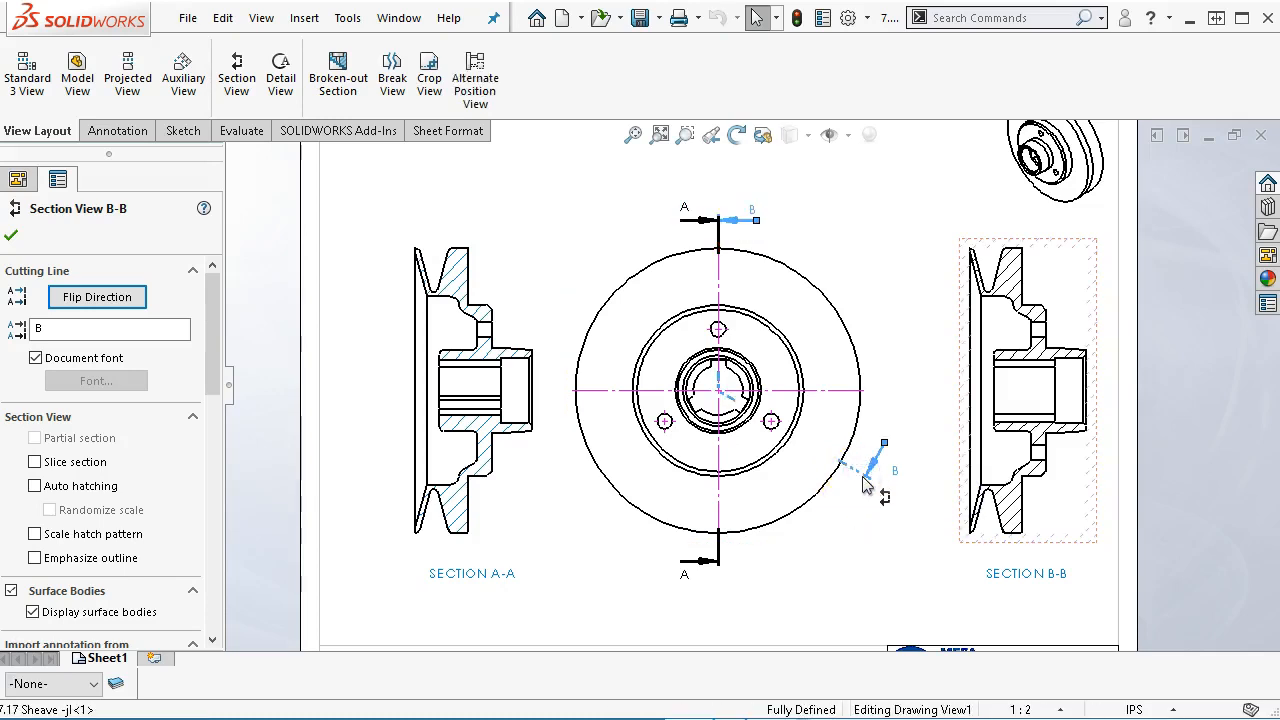
{"action": "left_click", "coordinate": [796, 18]}
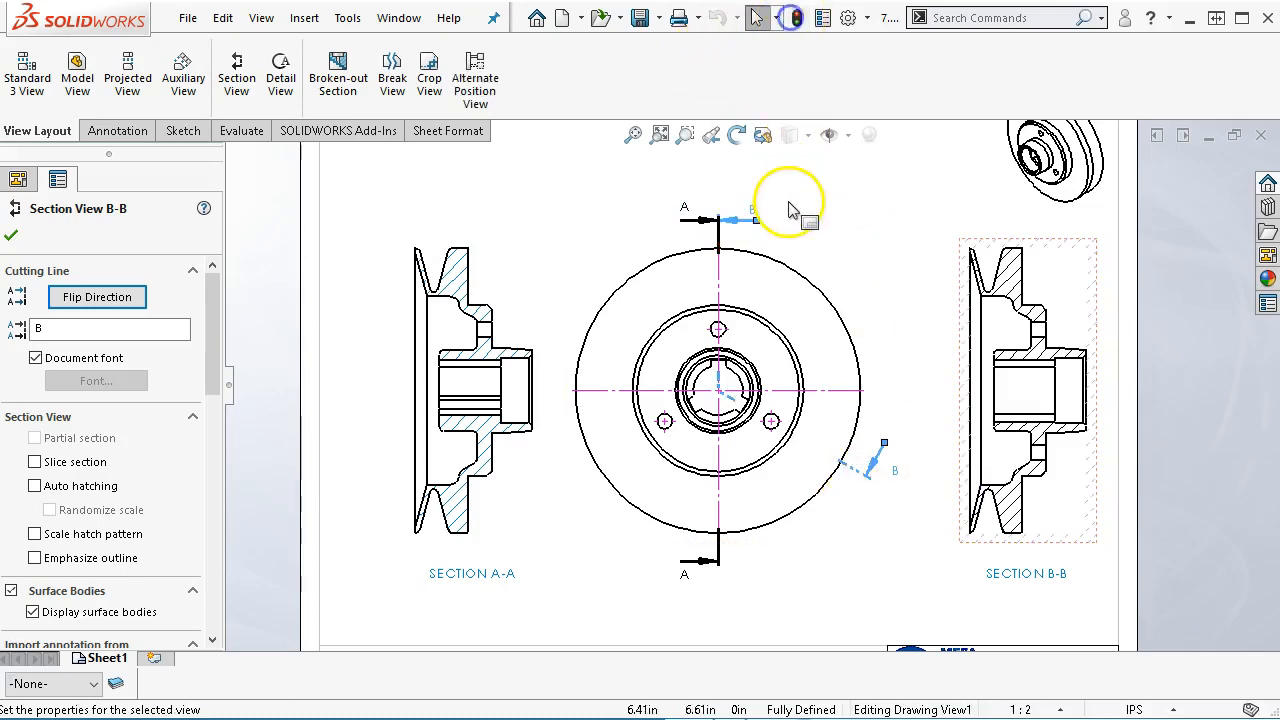
Step: Switch the pictorial view's arrow on and back off to give the view a label with its 1:5 scale
{"action": "left_click", "coordinate": [966, 255]}
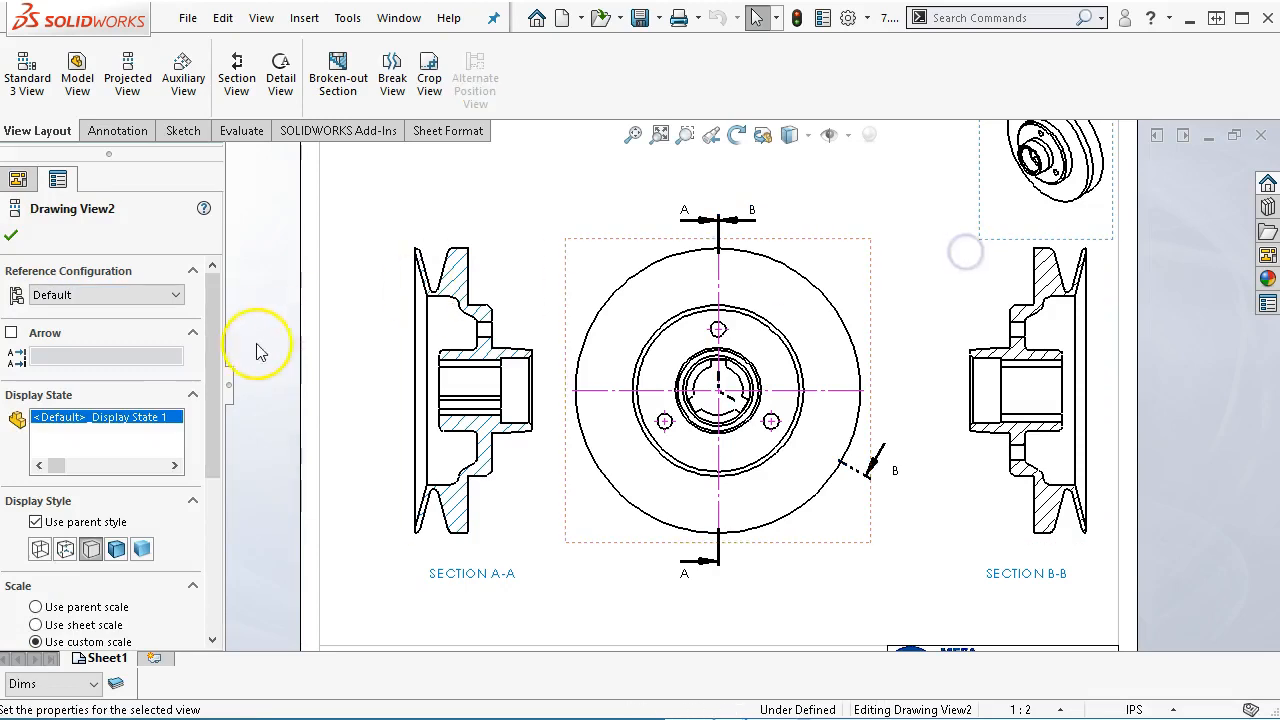
{"action": "mouse_move", "coordinate": [212, 397]}
{"action": "left_mouse_down"}
{"action": "mouse_move", "coordinate": [218, 571]}
{"action": "mouse_move", "coordinate": [232, 408]}
{"action": "left_mouse_up"}
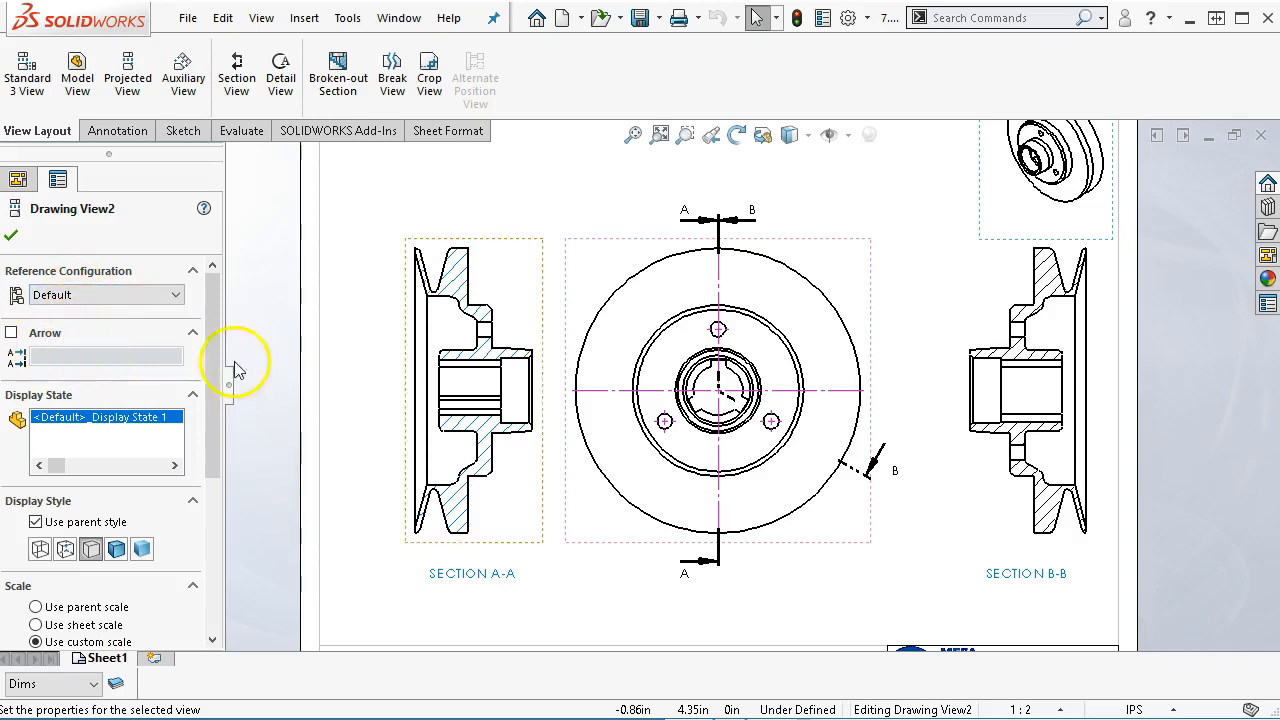
{"action": "left_click", "coordinate": [11, 333]}
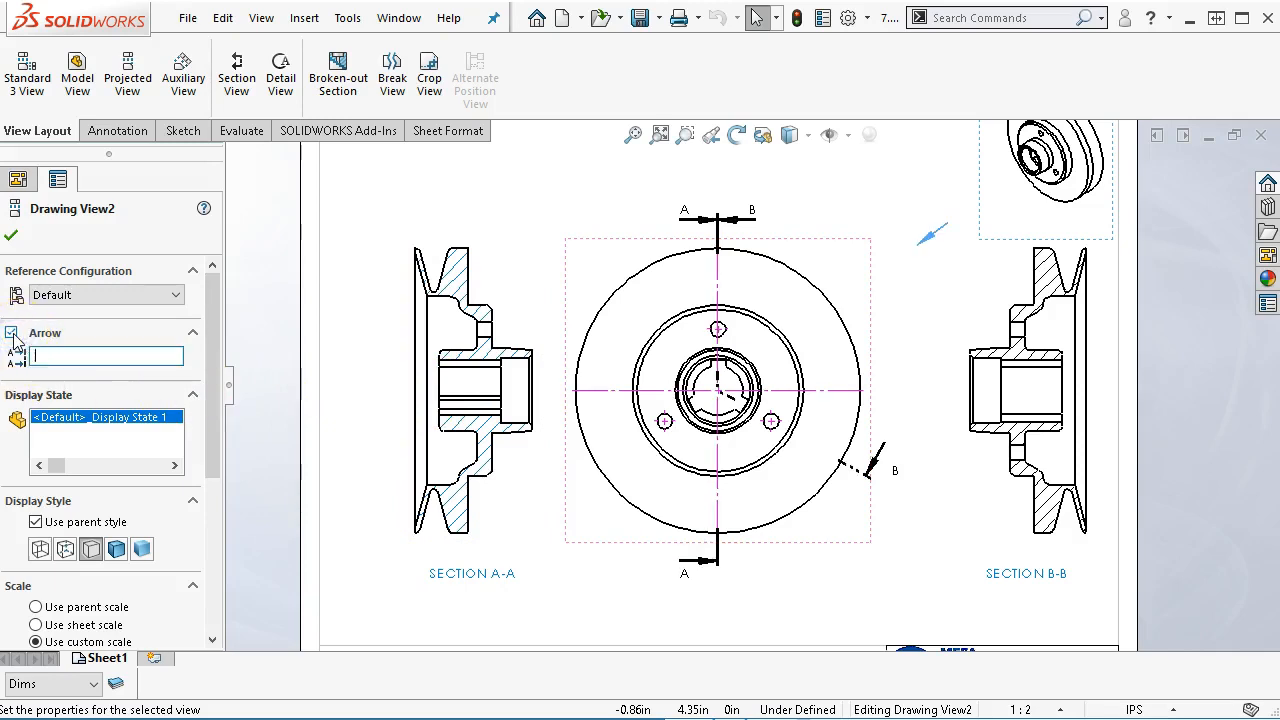
{"action": "left_click", "coordinate": [11, 333]}
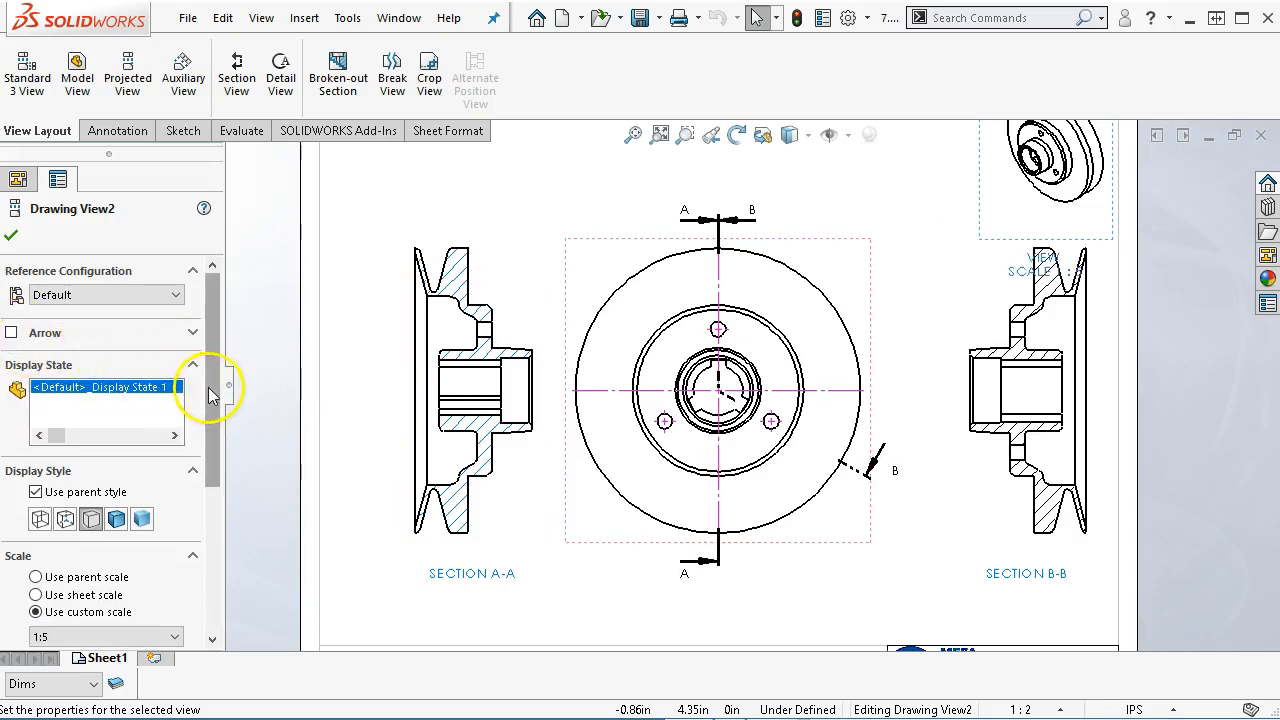
{"action": "scroll", "coordinate": [198, 430], "scroll_direction": "down", "scroll_amount": 5}
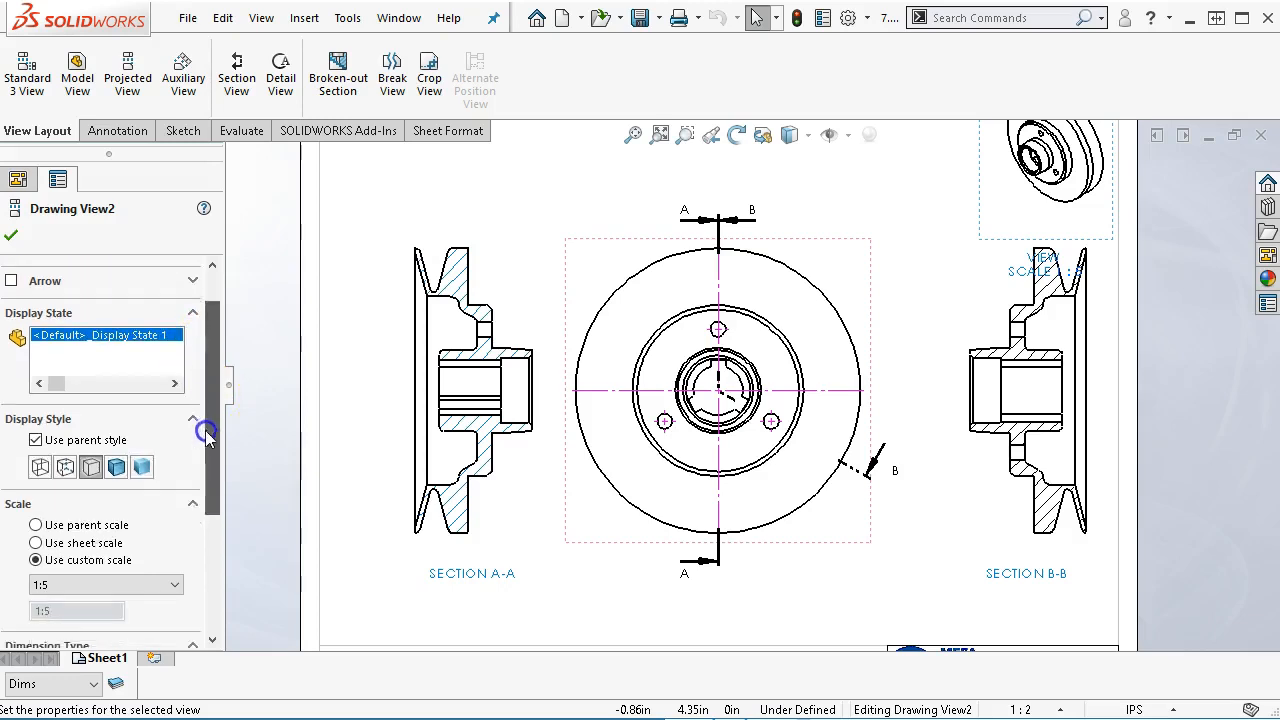
{"action": "scroll", "coordinate": [200, 349], "scroll_direction": "up", "scroll_amount": 5}
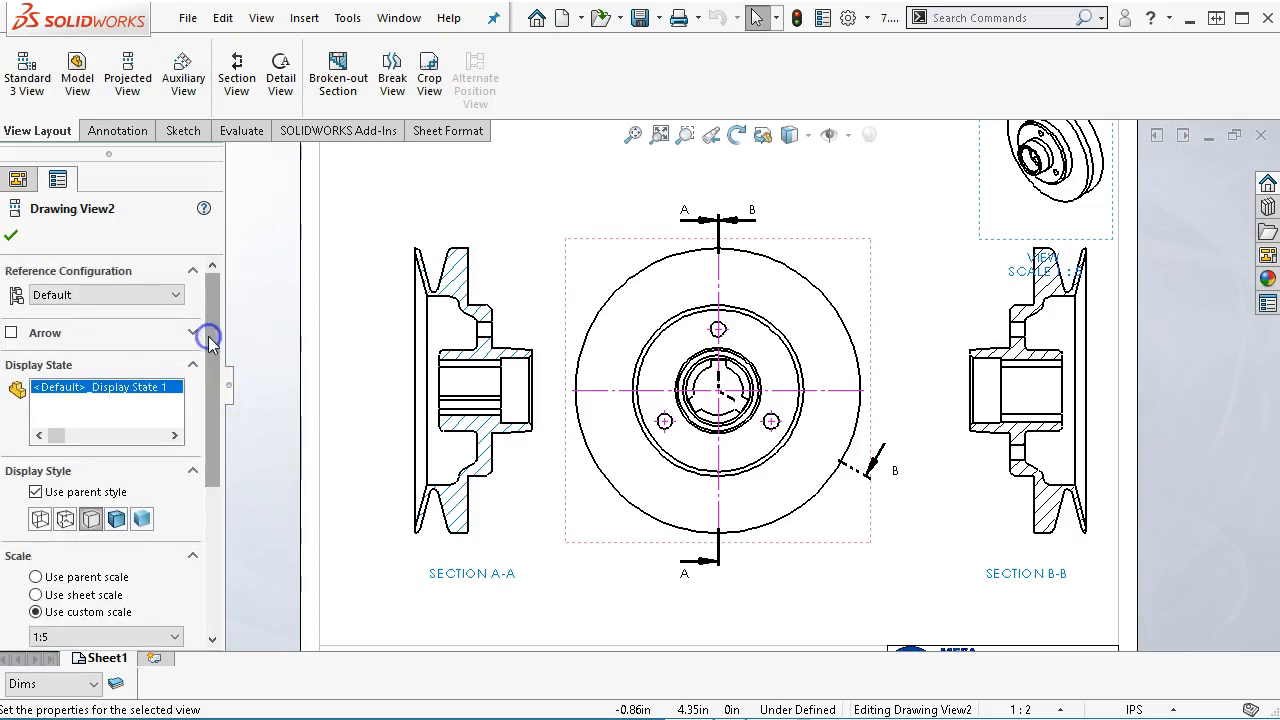
{"action": "left_click", "coordinate": [10, 236]}
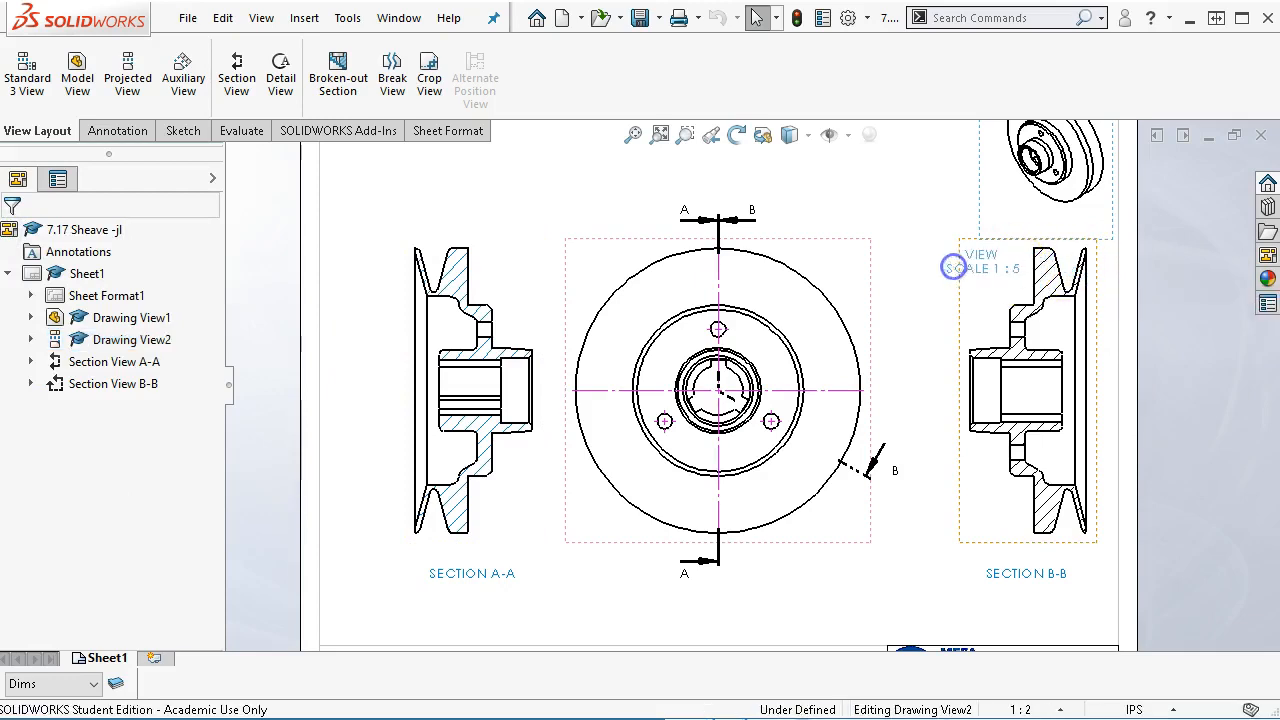
Step: Move the VIEW SCALE 1:5 label to just below-left of the pictorial view and shift the circular view slightly right and up
{"action": "left_click", "coordinate": [955, 267]}
{"action": "left_click", "coordinate": [929, 266]}
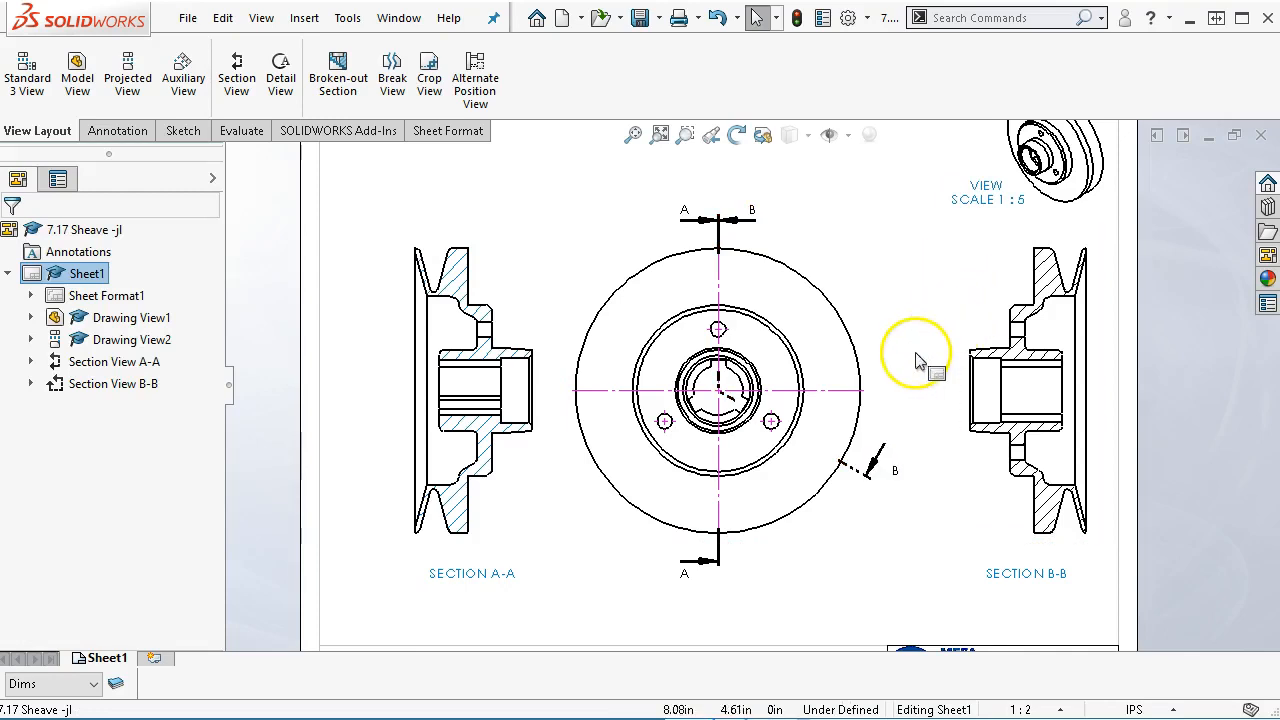
{"action": "left_click_drag", "start_coordinate": [880, 327], "coordinate": [886, 314]}
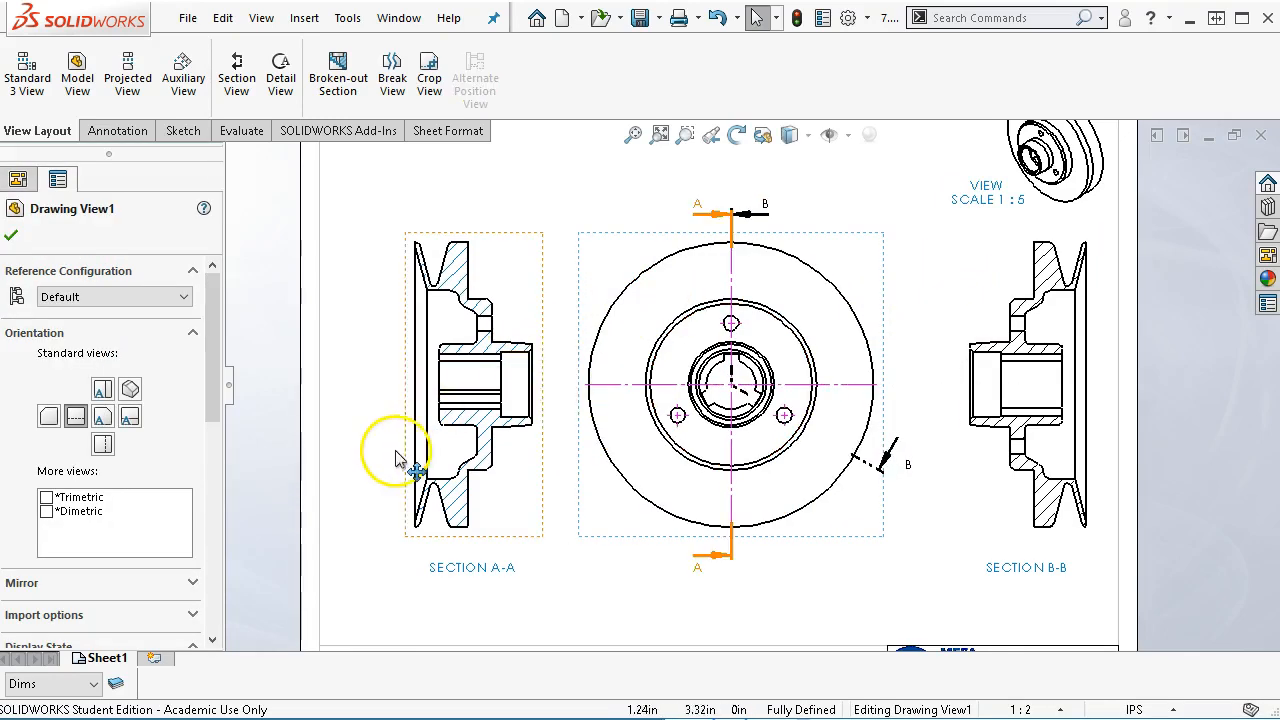
Step: Add centerlines automatically to the whole of section view A-A
{"action": "scroll", "coordinate": [560, 410], "scroll_direction": "down", "scroll_amount": 1}
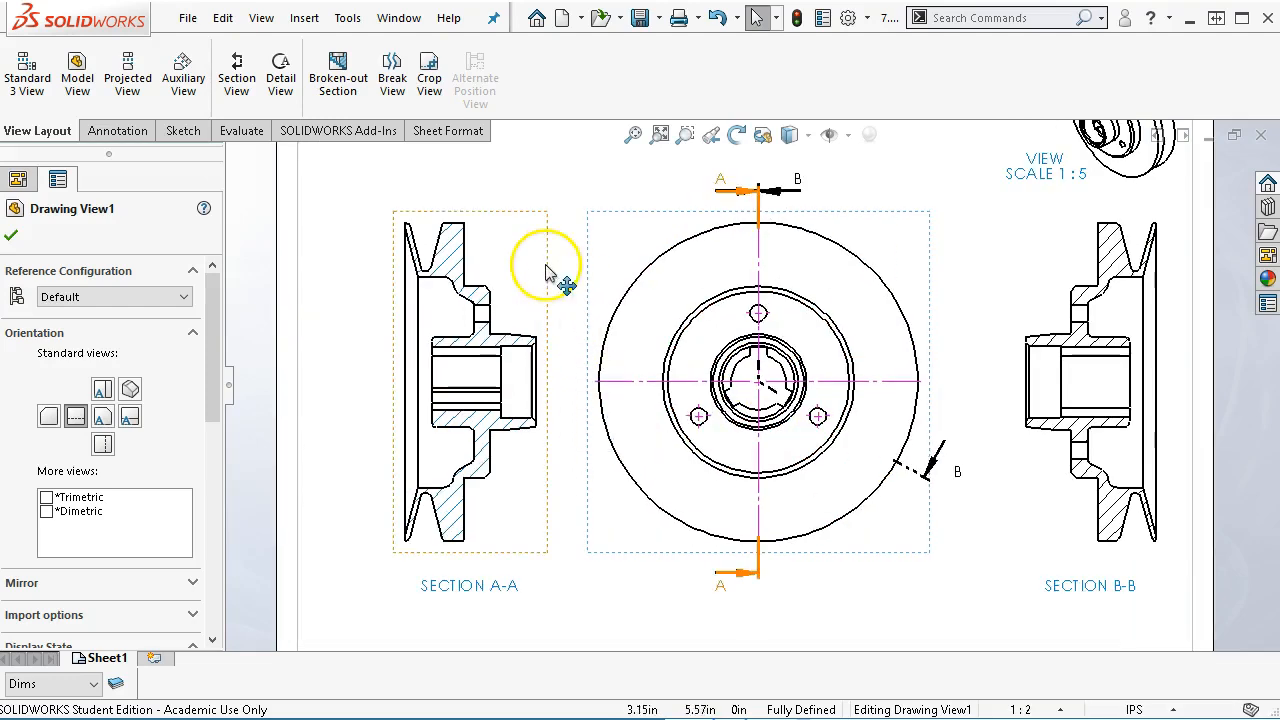
{"action": "left_click", "coordinate": [518, 380]}
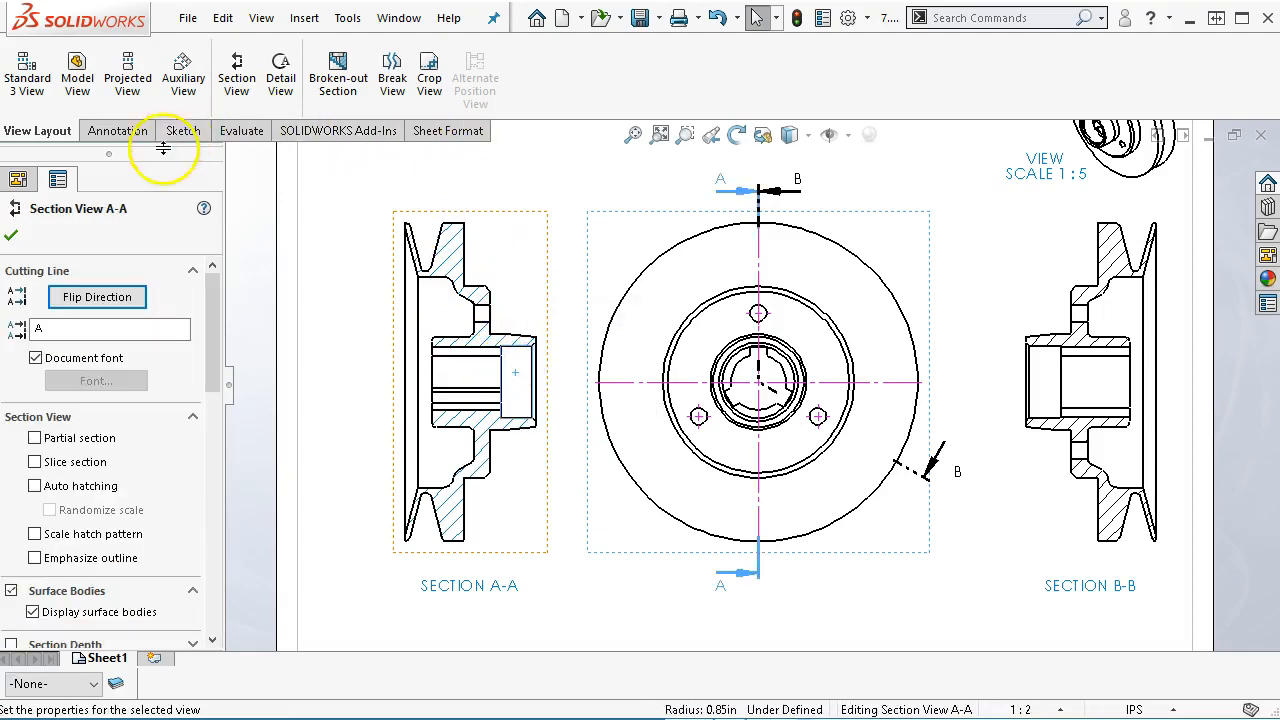
{"action": "left_click", "coordinate": [115, 131]}
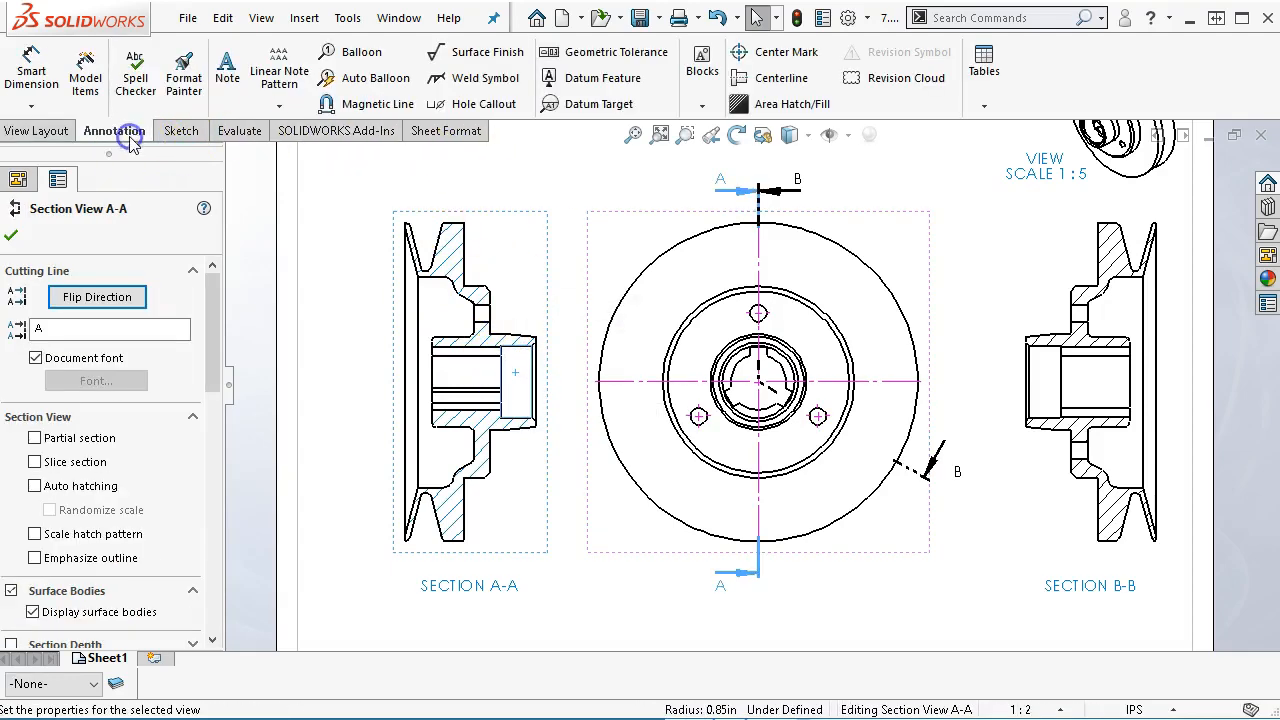
{"action": "left_click", "coordinate": [781, 78]}
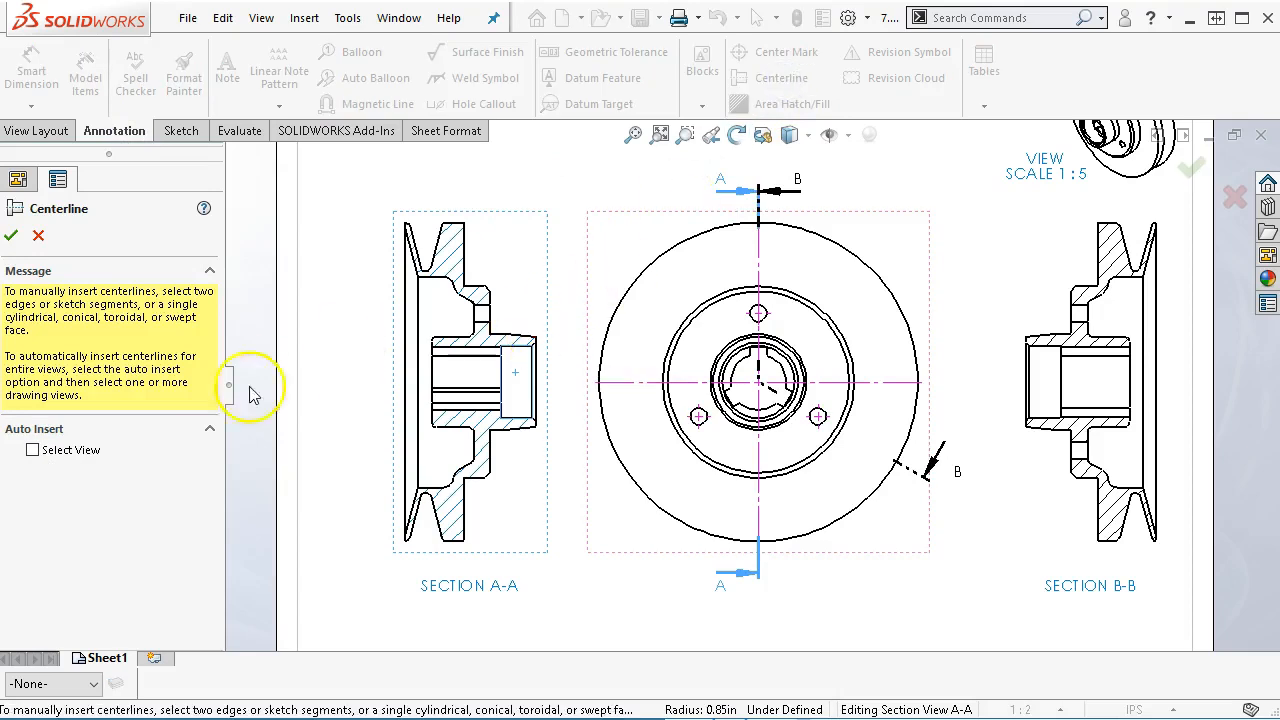
{"action": "left_click", "coordinate": [79, 455]}
{"action": "left_click", "coordinate": [522, 280]}
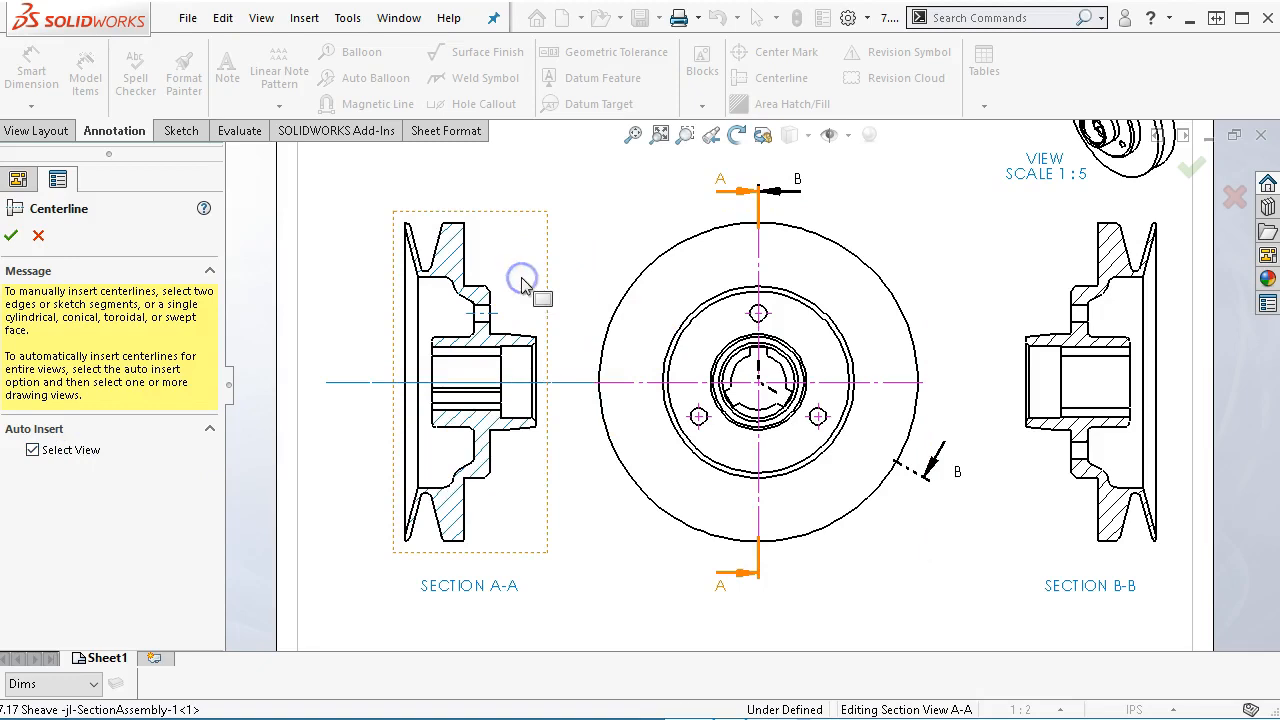
{"action": "left_click", "coordinate": [12, 237]}
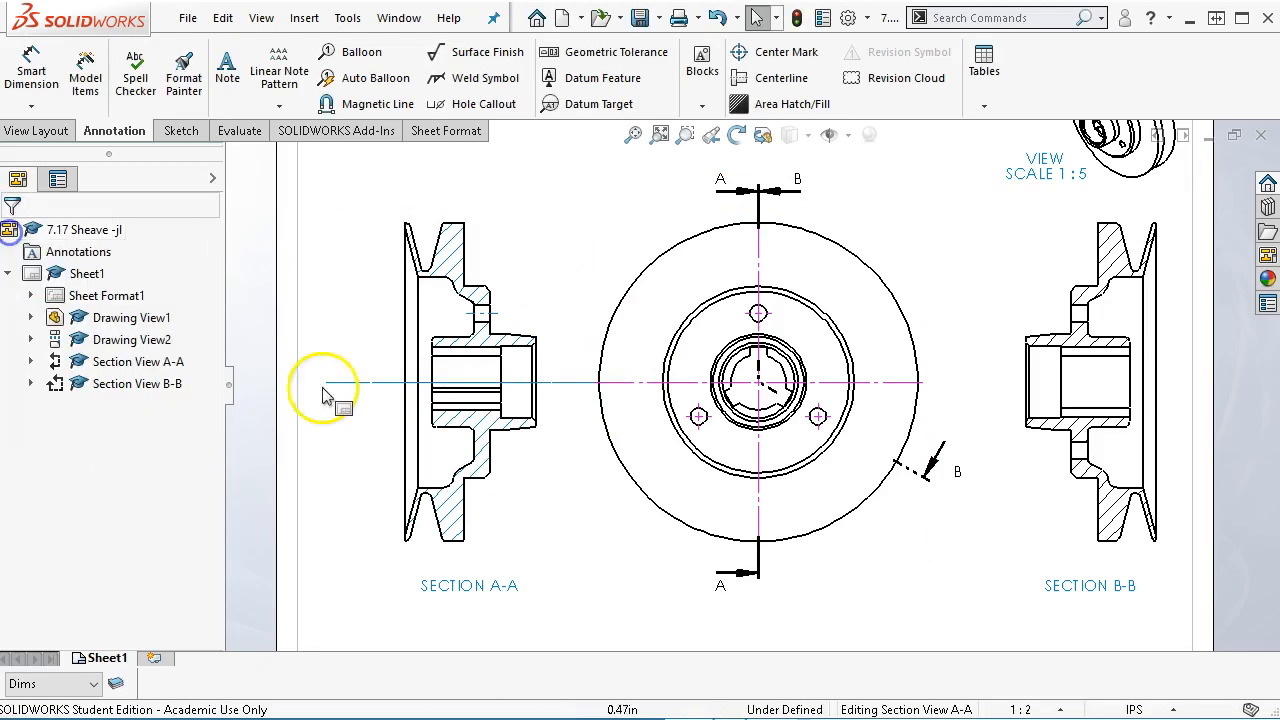
Step: Put the long horizontal centerline of section view A-A on the Center layer
{"action": "left_click", "coordinate": [330, 382]}
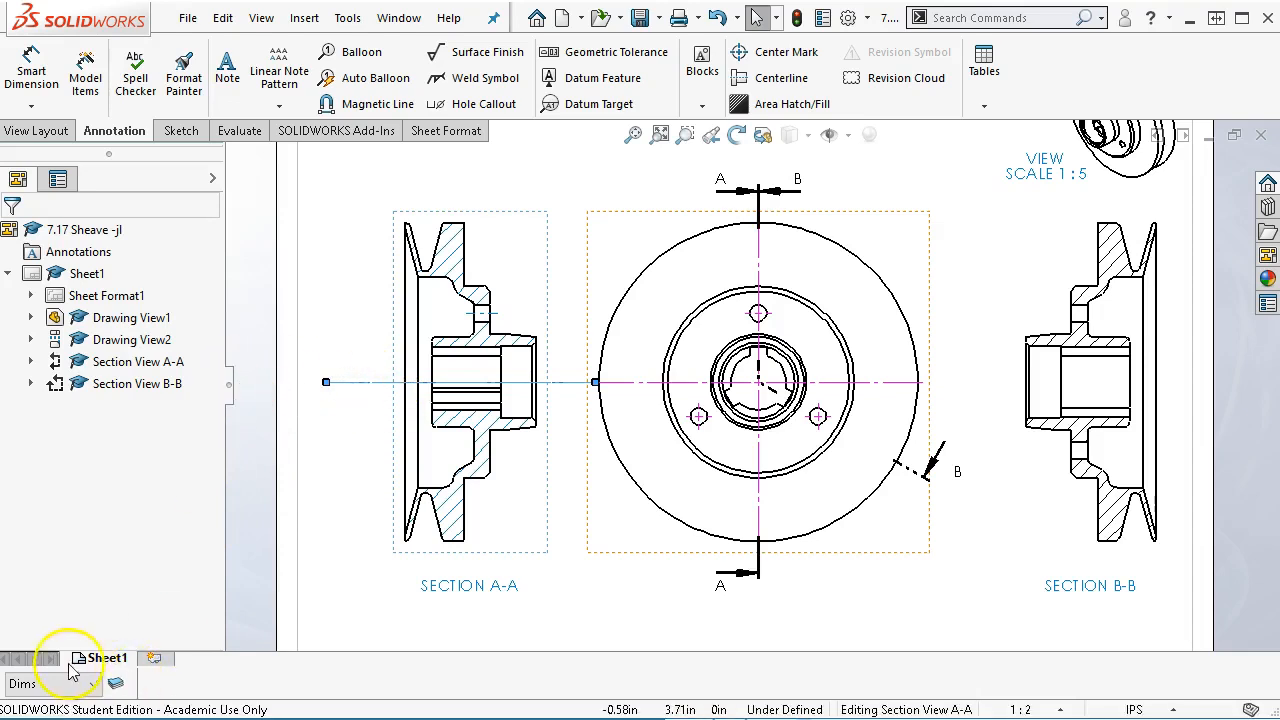
{"action": "left_click", "coordinate": [95, 686]}
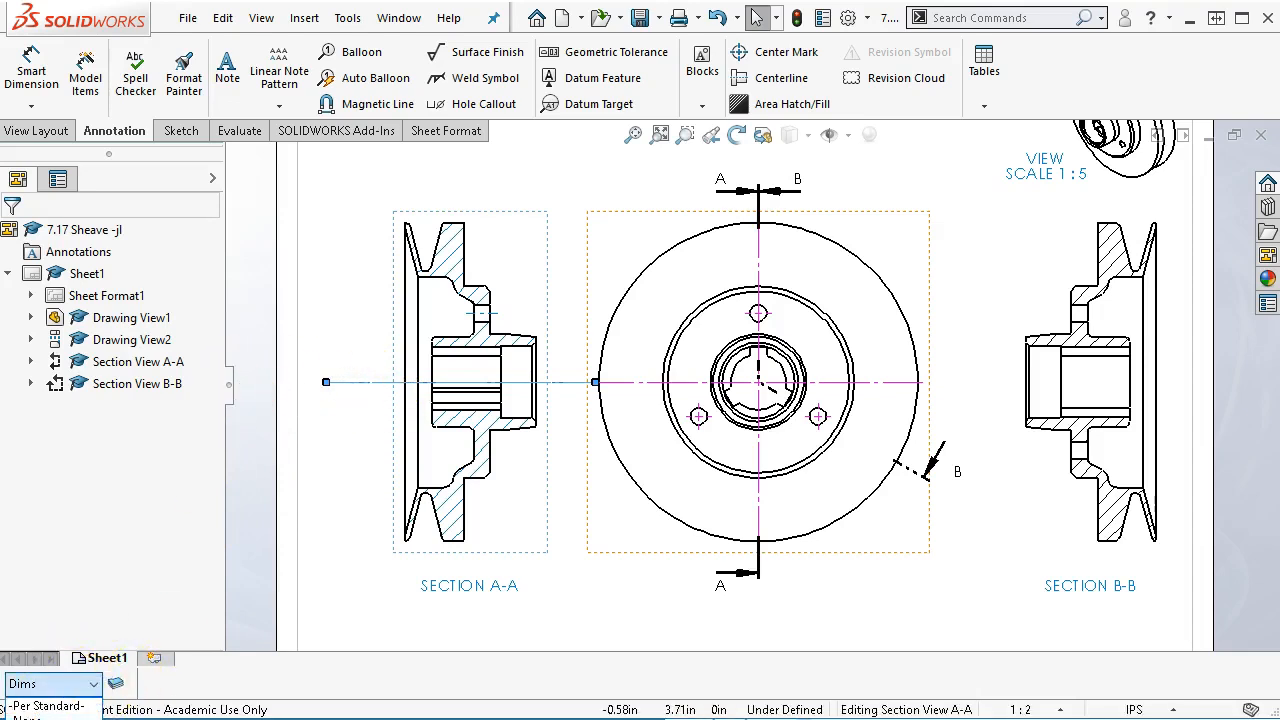
{"action": "left_click", "coordinate": [50, 718]}
{"action": "left_click", "coordinate": [323, 519]}
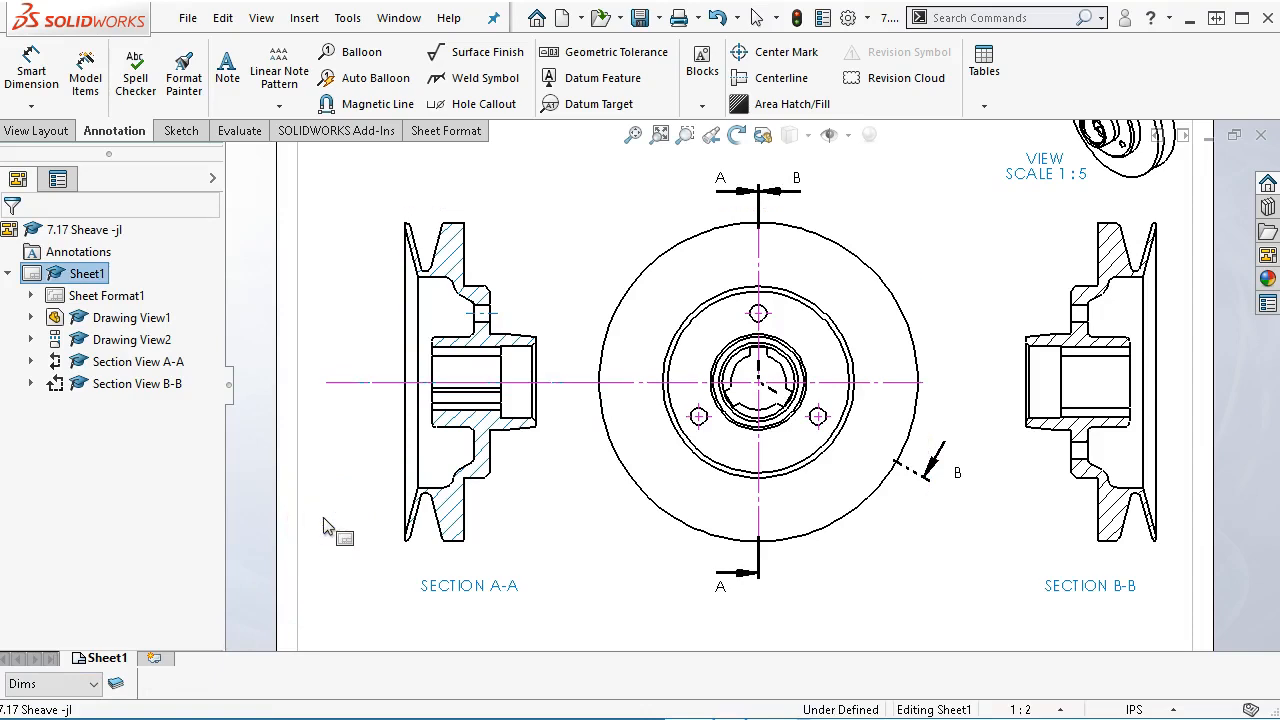
Step: Add centerlines automatically to the whole of section view B-B
{"action": "left_click", "coordinate": [1040, 240]}
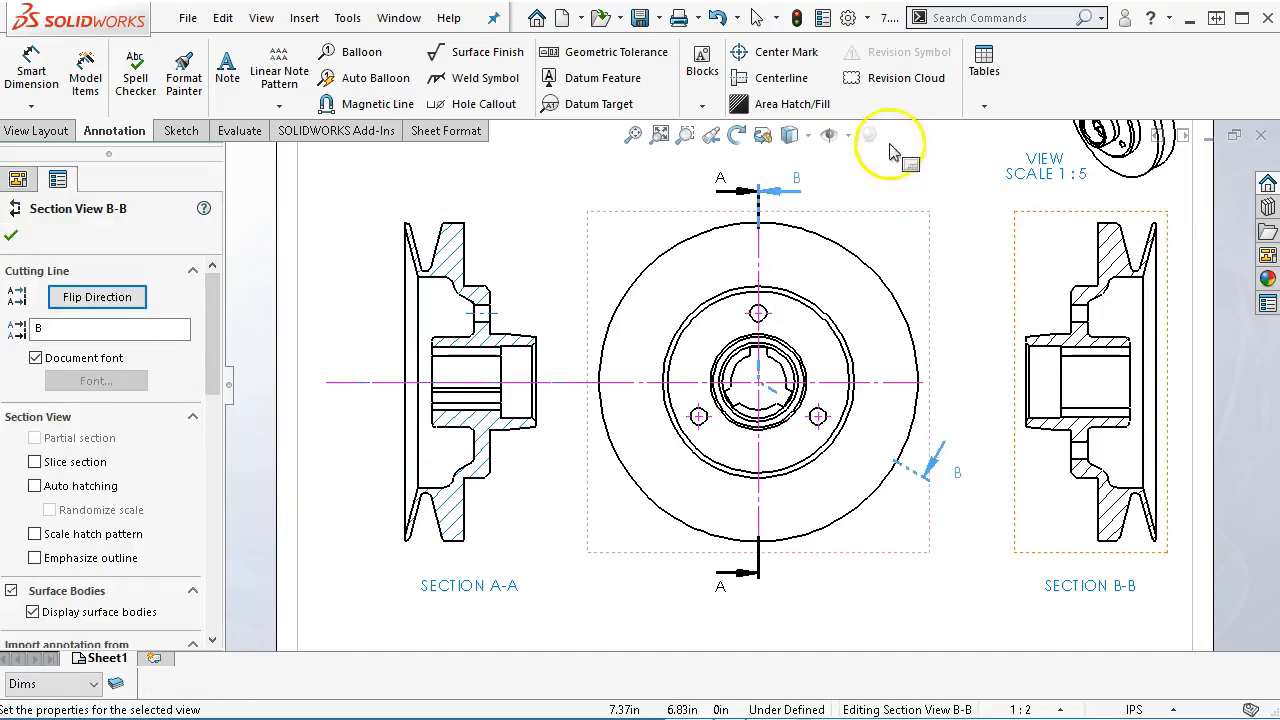
{"action": "left_click", "coordinate": [775, 77]}
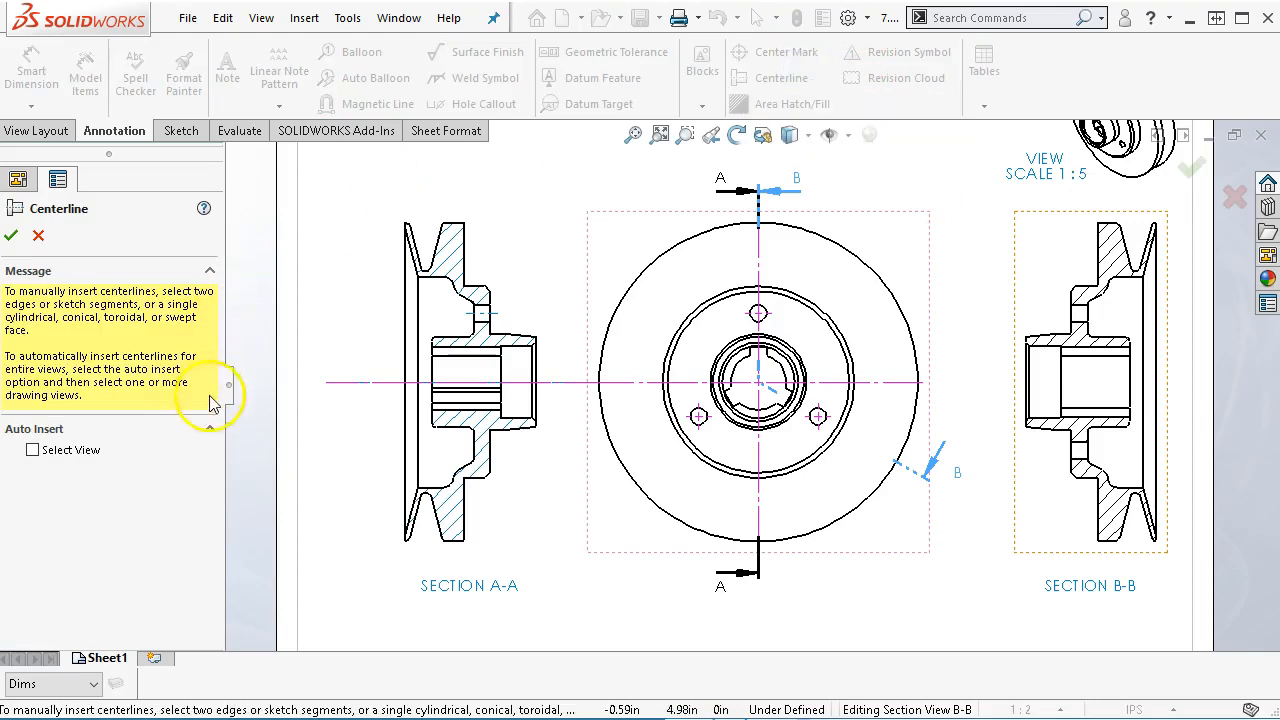
{"action": "left_click", "coordinate": [33, 451]}
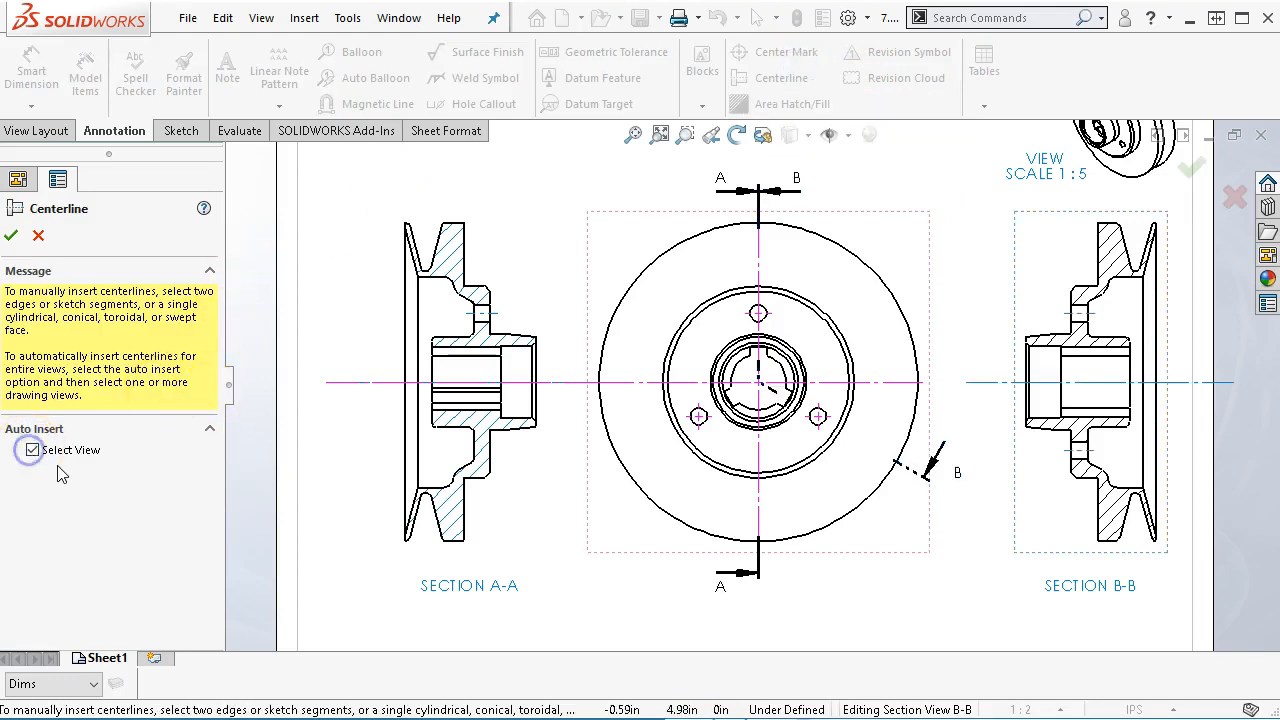
{"action": "left_click", "coordinate": [12, 240]}
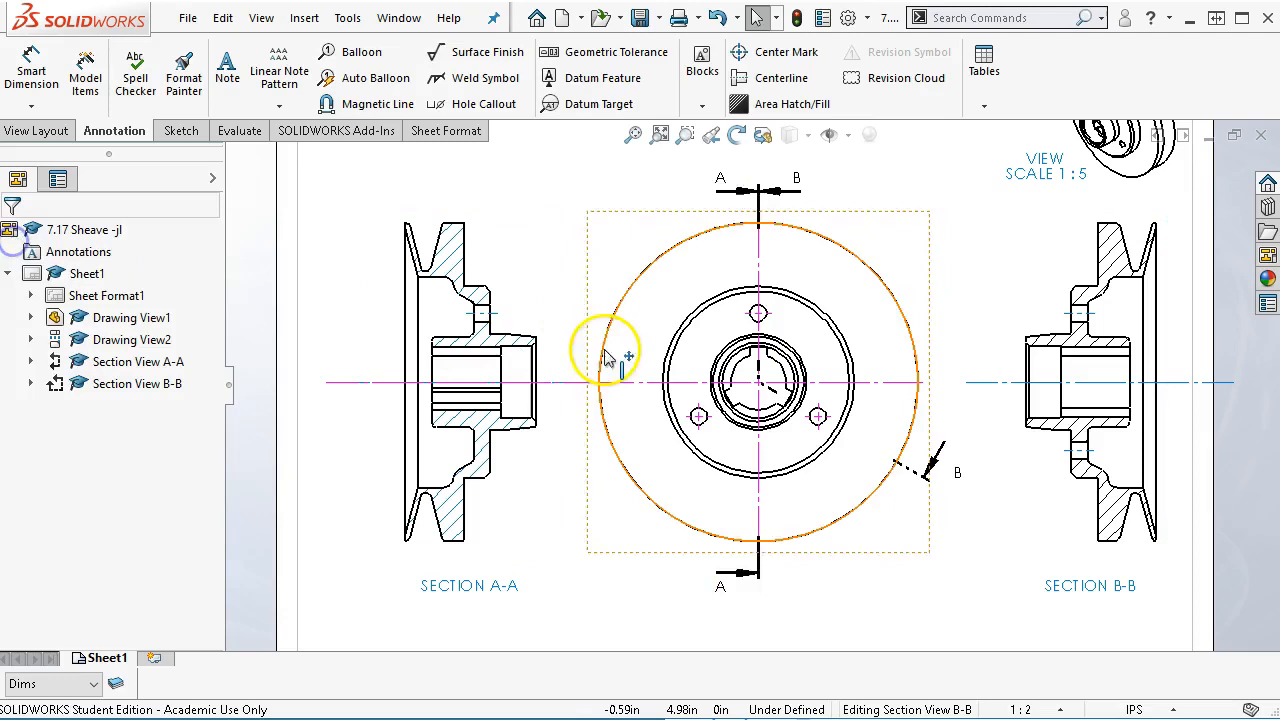
Step: Put section view A-A's small hole centerline and all three centerlines of section view B-B on the Center layer
{"action": "left_click", "coordinate": [498, 330]}
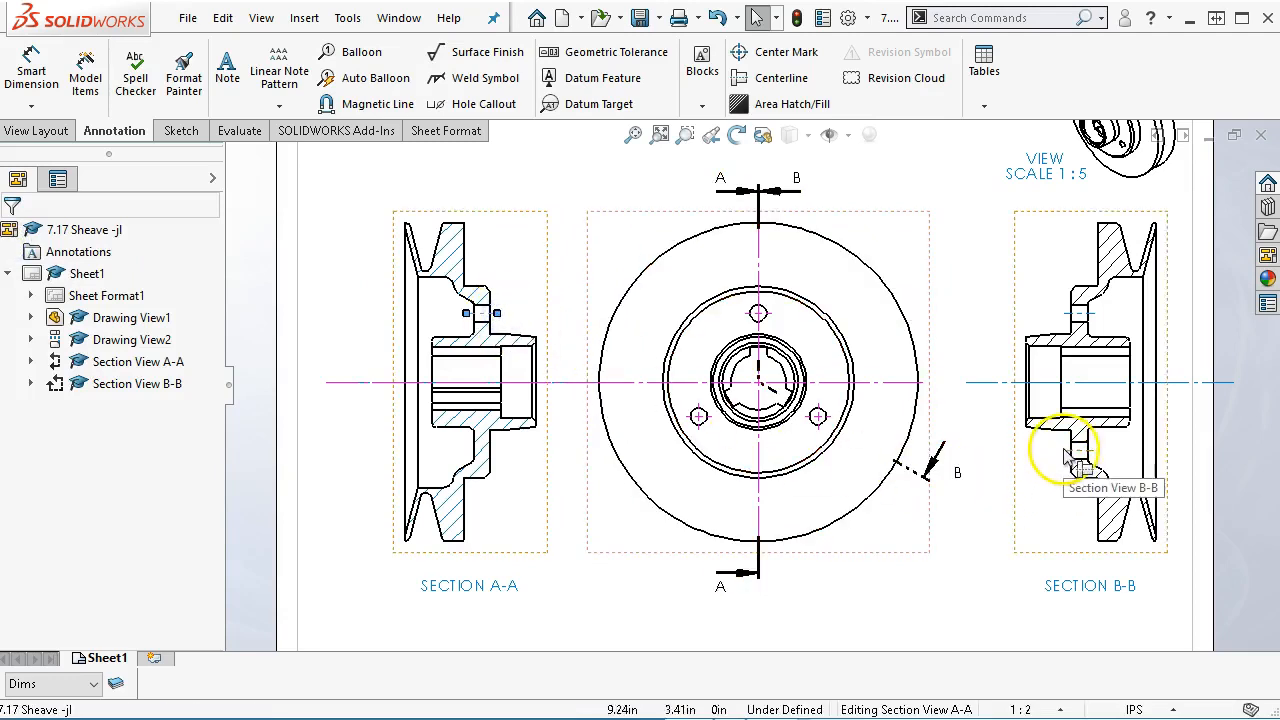
{"action": "left_click_drag", "start_coordinate": [1080, 449], "coordinate": [1050, 375]}
{"action": "left_click", "coordinate": [1042, 389]}
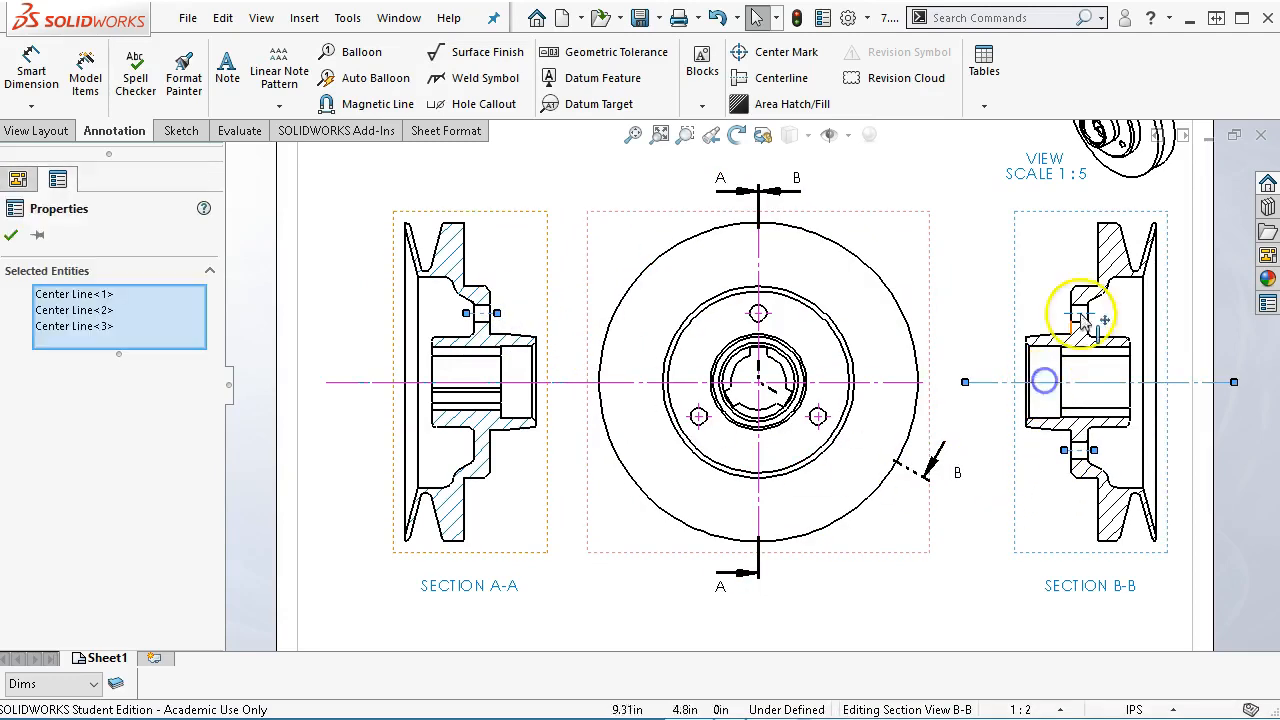
{"action": "left_click", "coordinate": [1063, 310]}
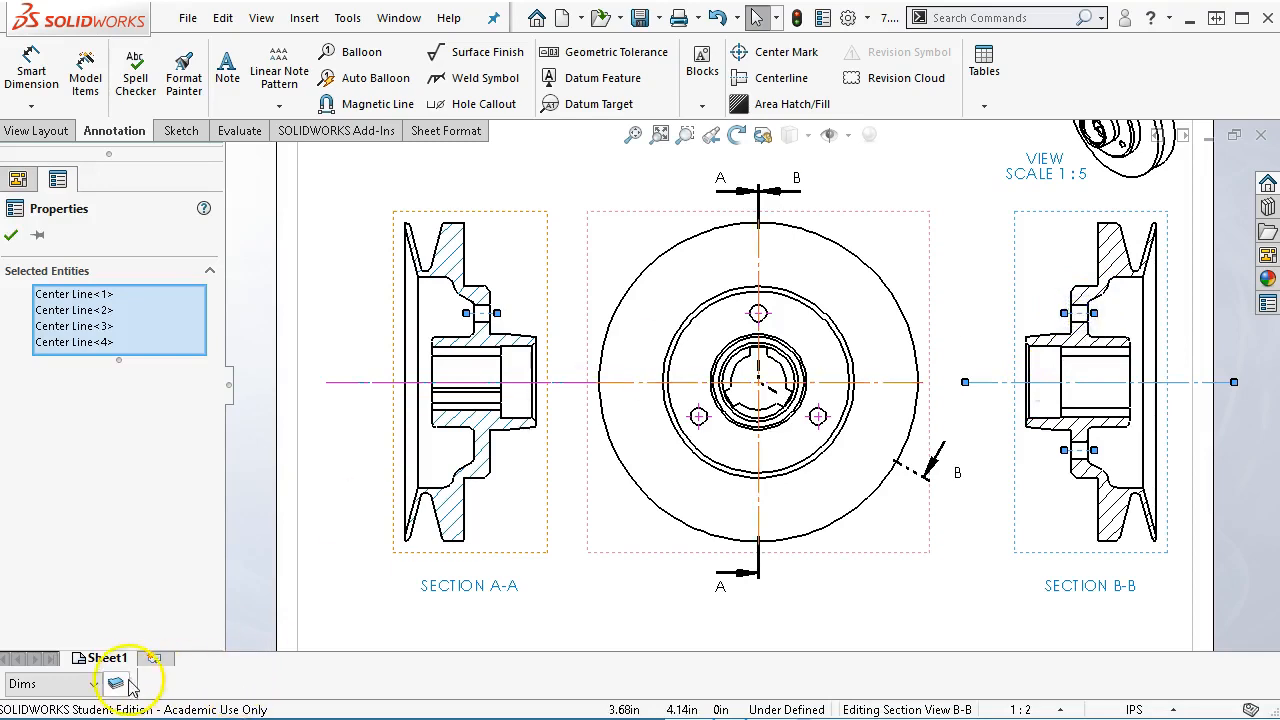
{"action": "left_click", "coordinate": [93, 684]}
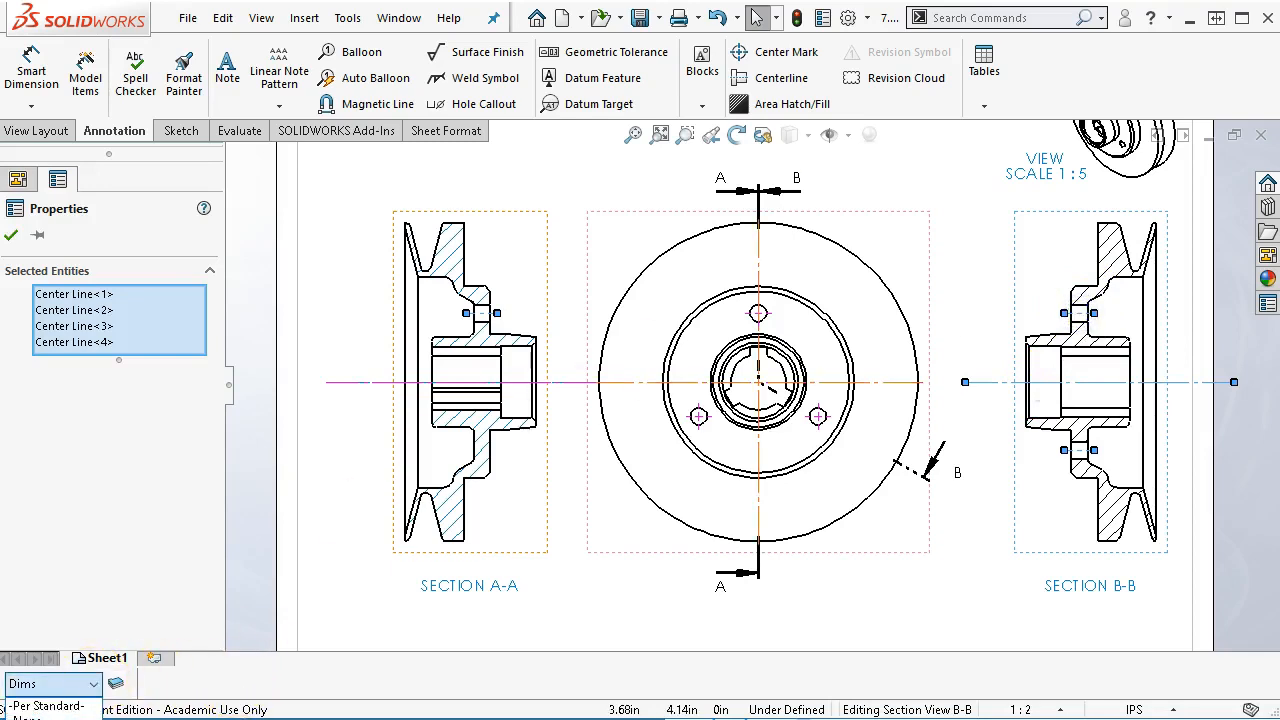
{"action": "left_click", "coordinate": [815, 651]}
{"action": "left_click", "coordinate": [670, 622]}
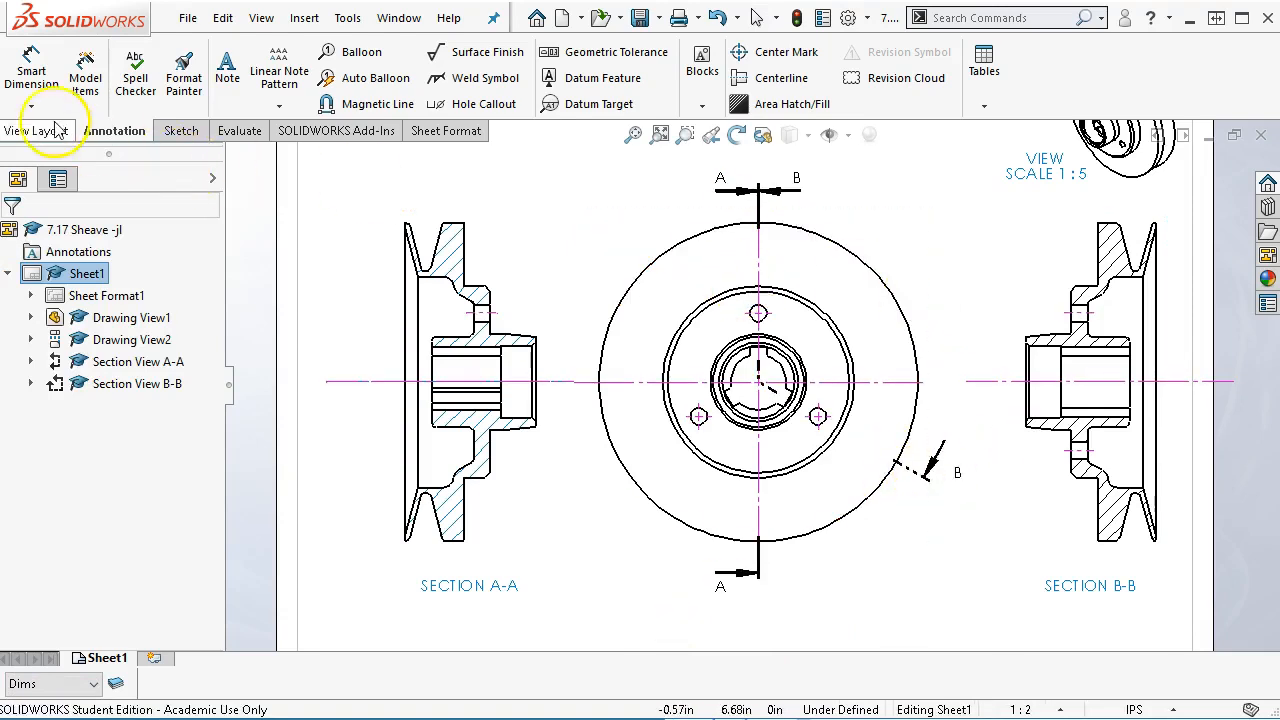
{"action": "left_click", "coordinate": [26, 70]}
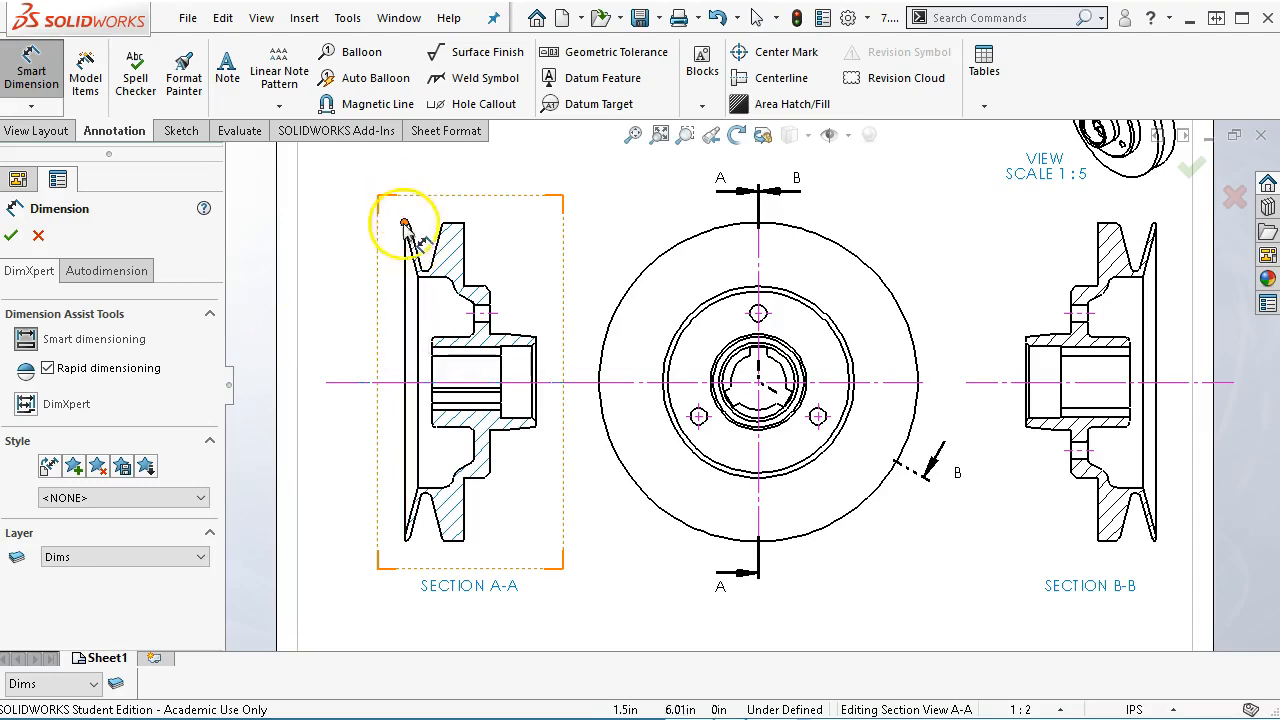
{"action": "scroll", "coordinate": [403, 222], "scroll_direction": "down", "scroll_amount": 4}
{"action": "left_click", "coordinate": [581, 257]}
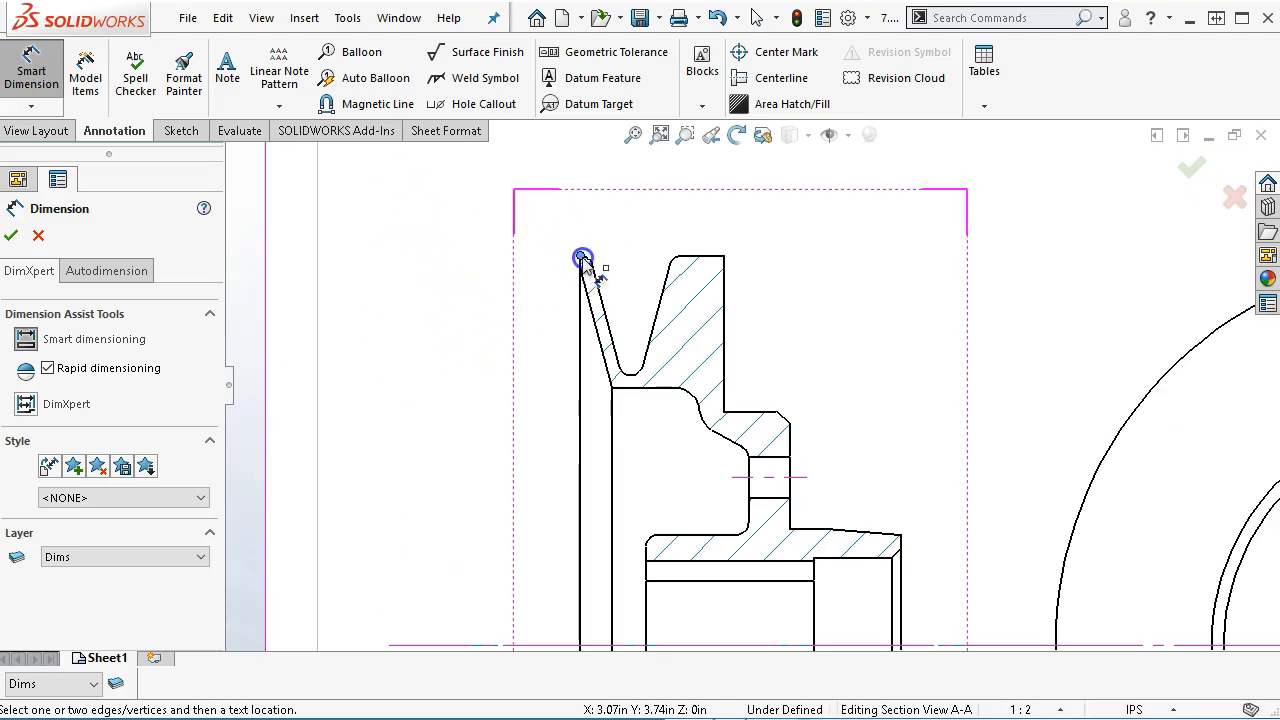
{"action": "scroll", "coordinate": [550, 475], "scroll_direction": "up", "scroll_amount": 5}
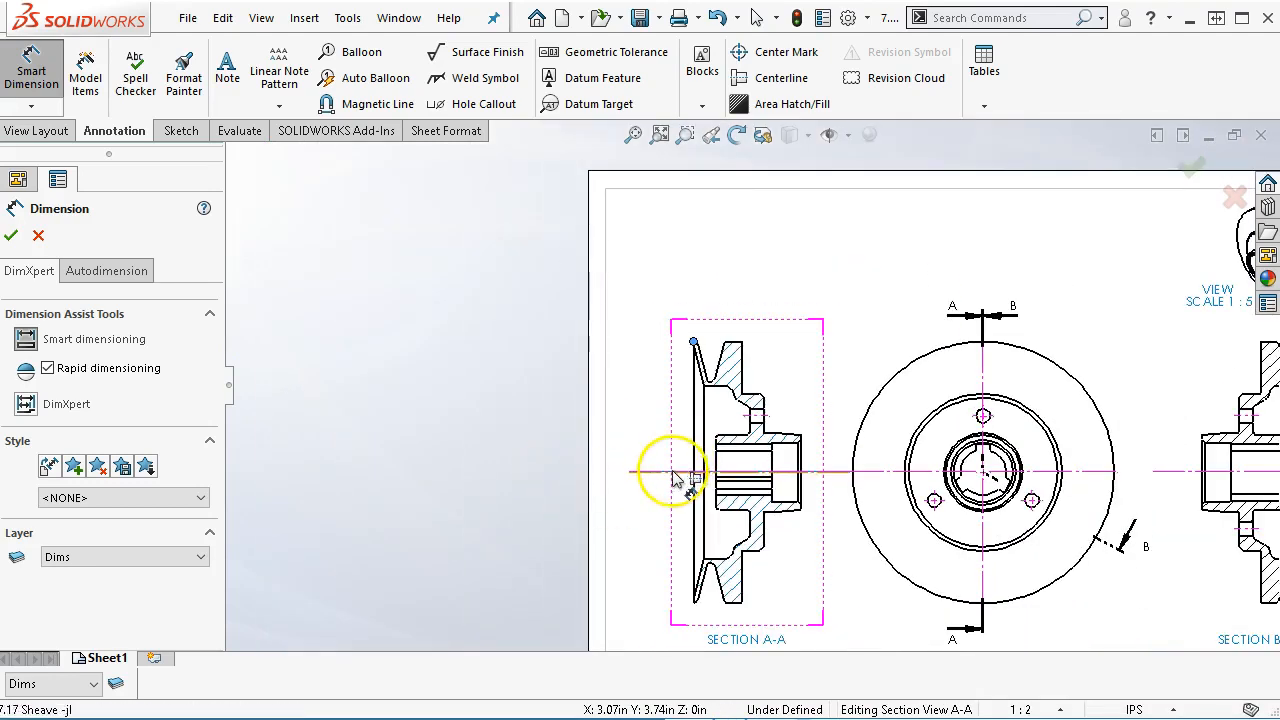
{"action": "left_click", "coordinate": [675, 471]}
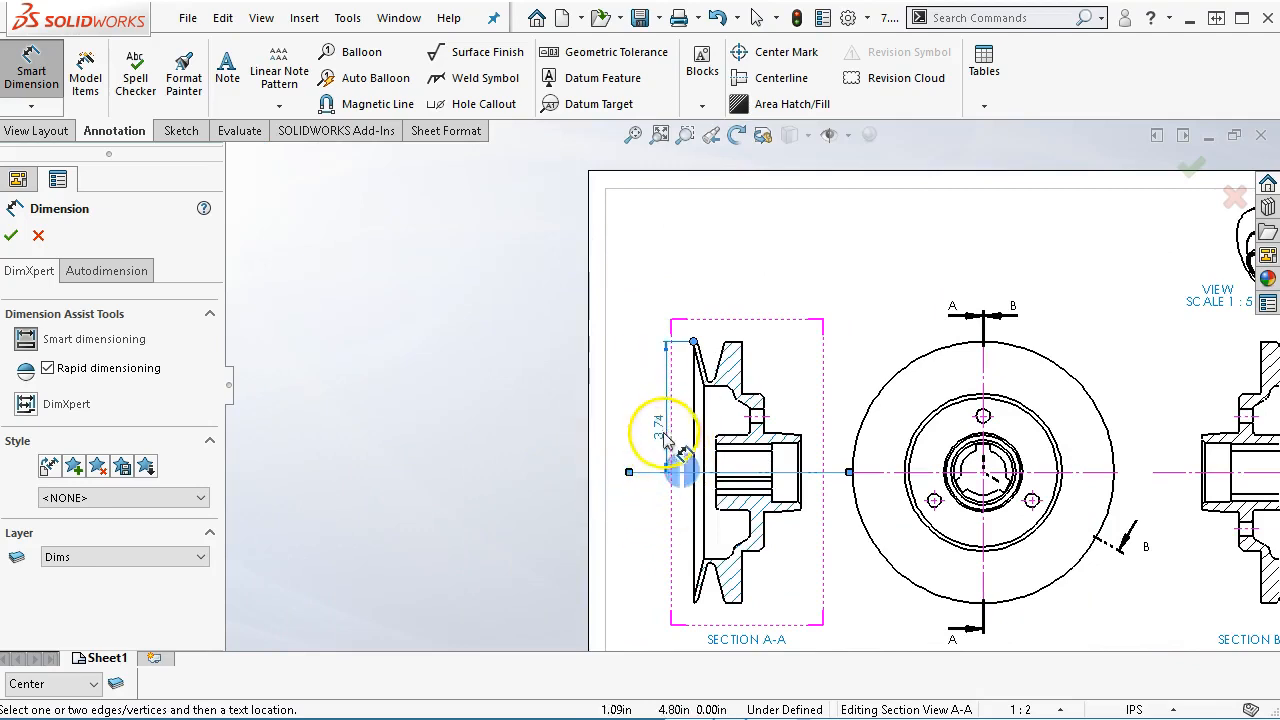
{"action": "key", "text": "Escape"}
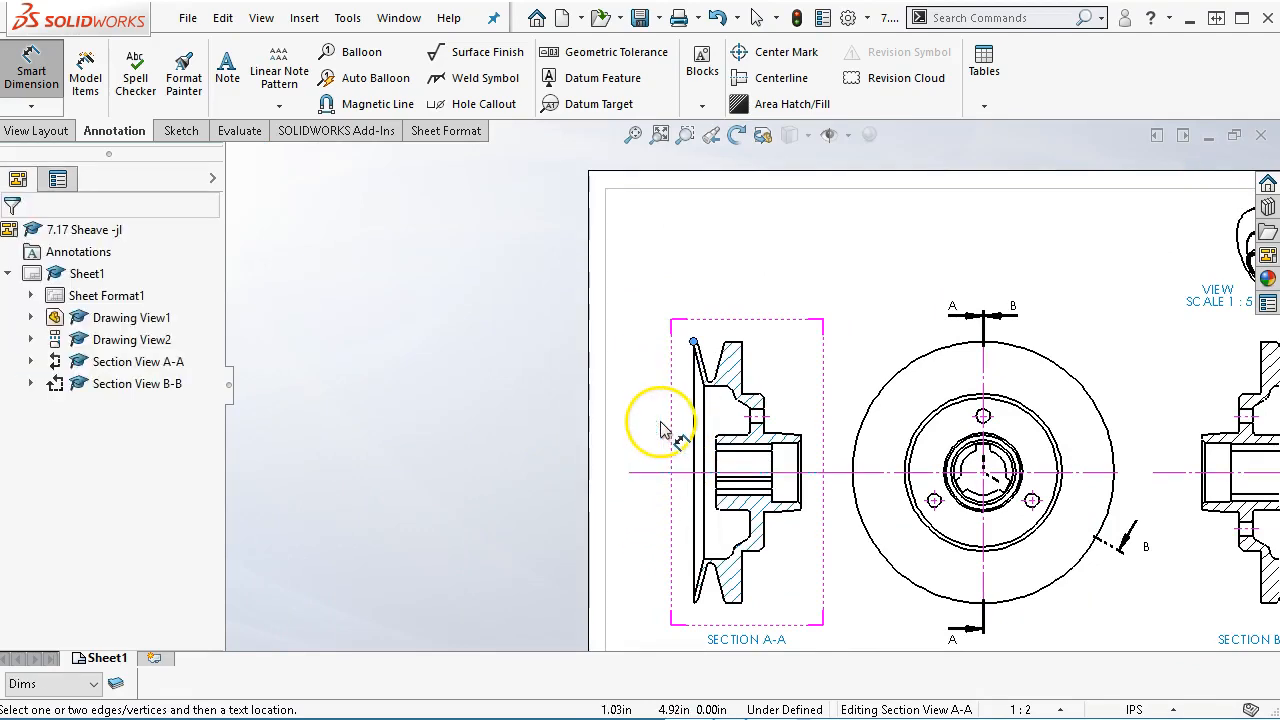
{"action": "left_click", "coordinate": [735, 348]}
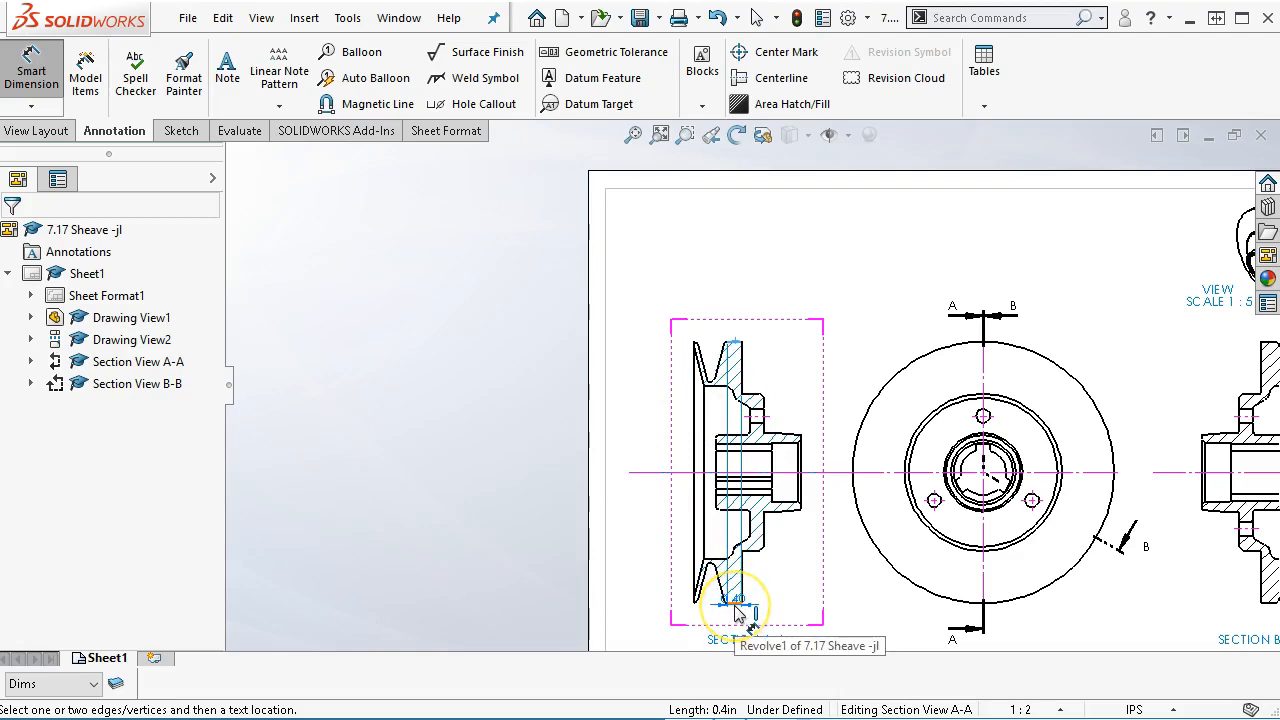
{"action": "left_click", "coordinate": [670, 502]}
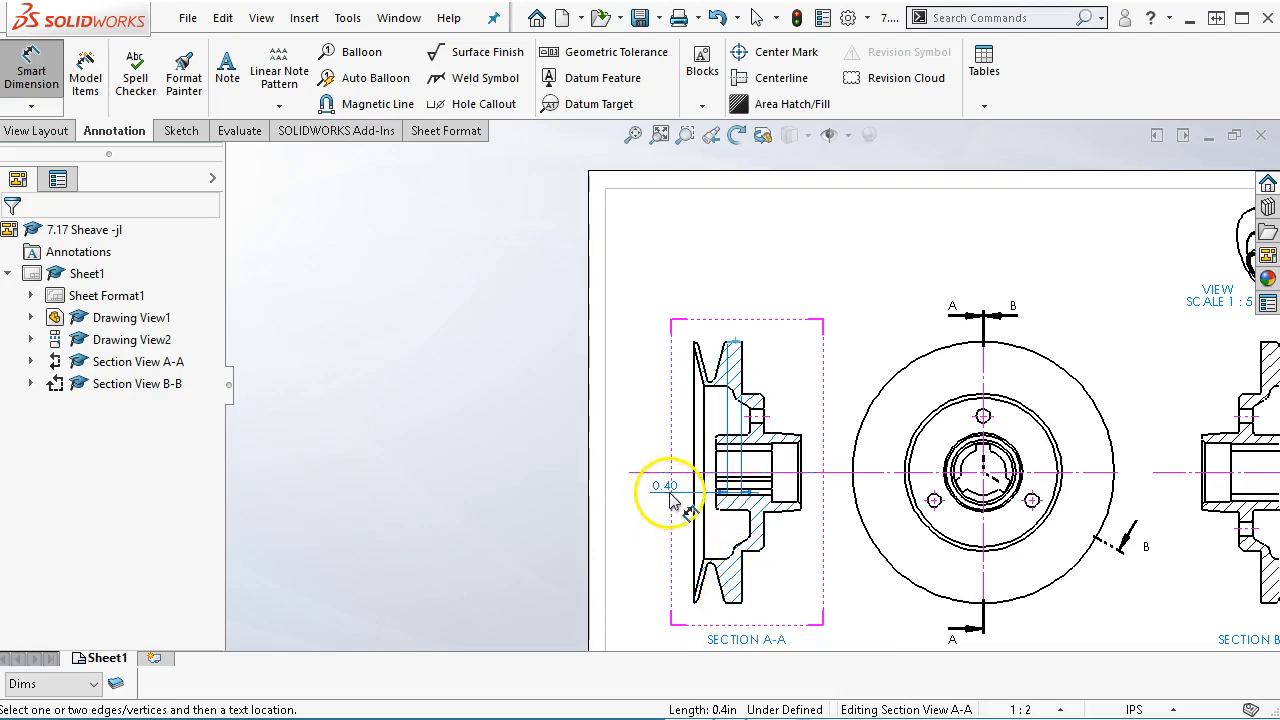
Step: Dimension the sheave's overall outside diameter between the upper and lower rim tips in section view A-A, placing it outside the thin flange
{"action": "scroll", "coordinate": [700, 378], "scroll_direction": "down", "scroll_amount": 6}
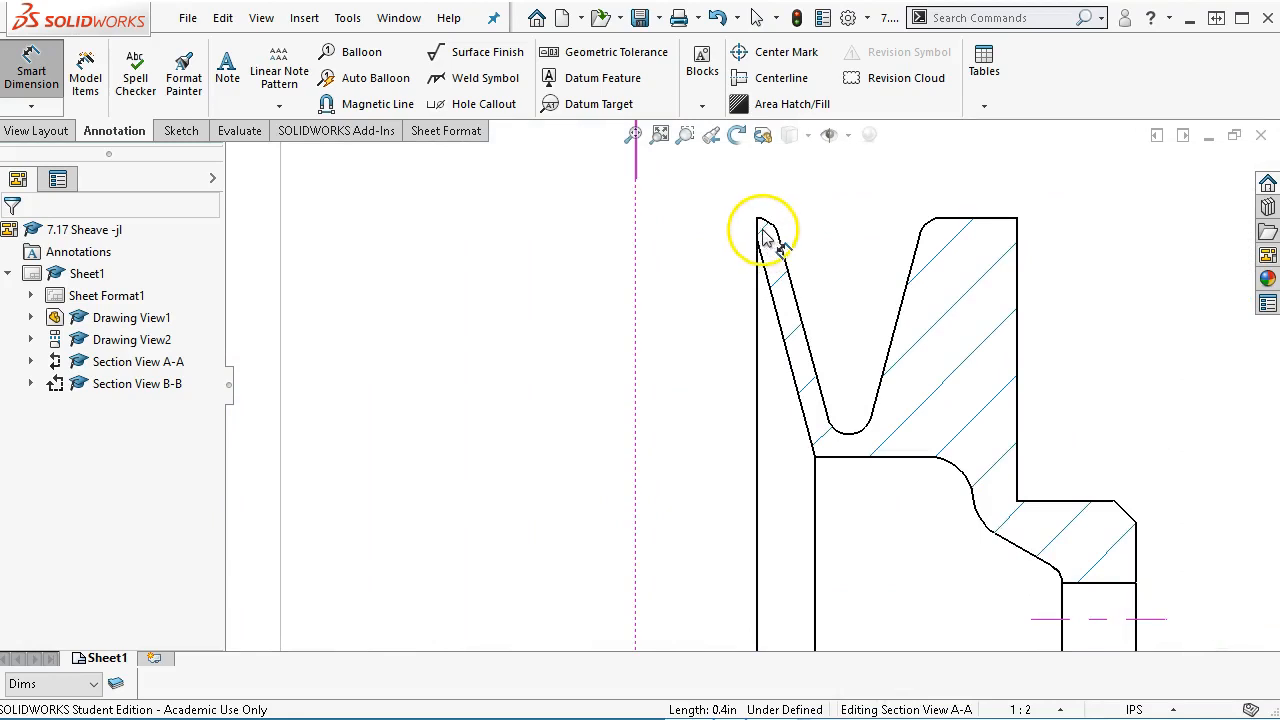
{"action": "left_click", "coordinate": [757, 218]}
{"action": "scroll", "coordinate": [690, 500], "scroll_direction": "up", "scroll_amount": 5}
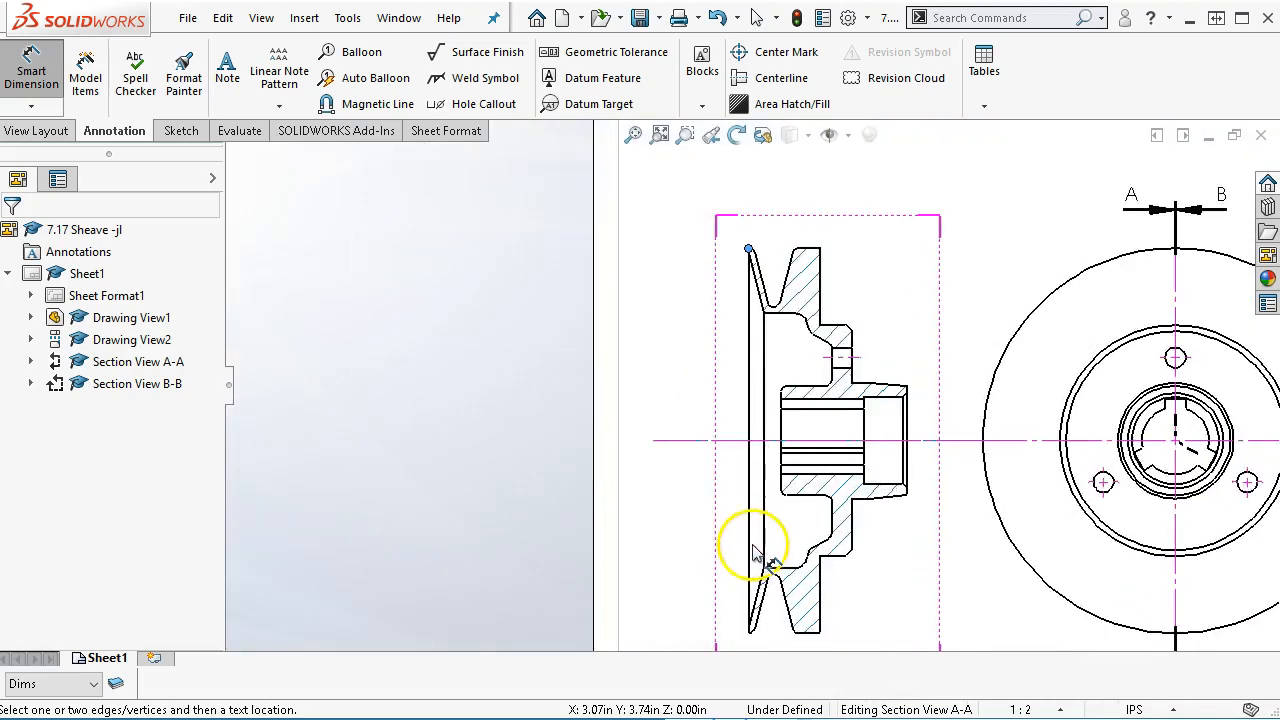
{"action": "left_click", "coordinate": [754, 633]}
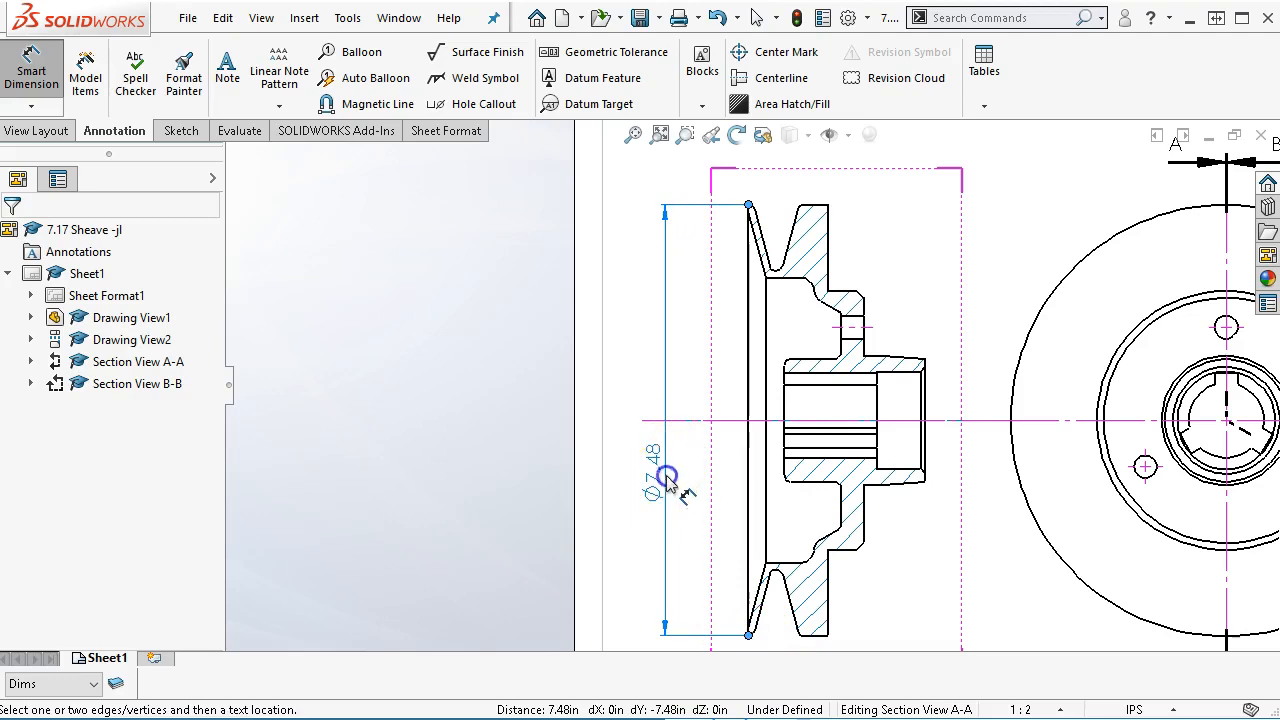
{"action": "left_click", "coordinate": [667, 480]}
Step: Dimension the diameter of the larger raised-ring circle around the bolt holes in the circular view, placing the text diagonally above the rim
{"action": "scroll", "coordinate": [963, 418], "scroll_direction": "up", "scroll_amount": 3}
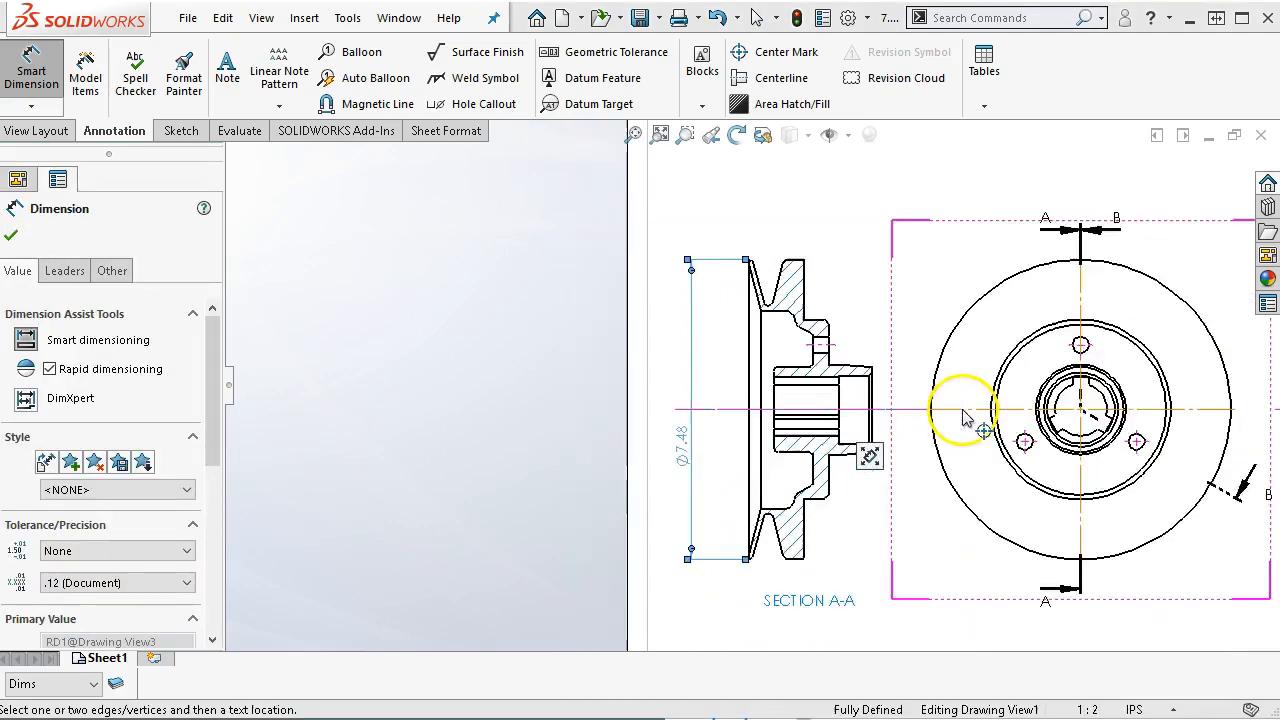
{"action": "scroll", "coordinate": [963, 418], "scroll_direction": "down", "scroll_amount": 2}
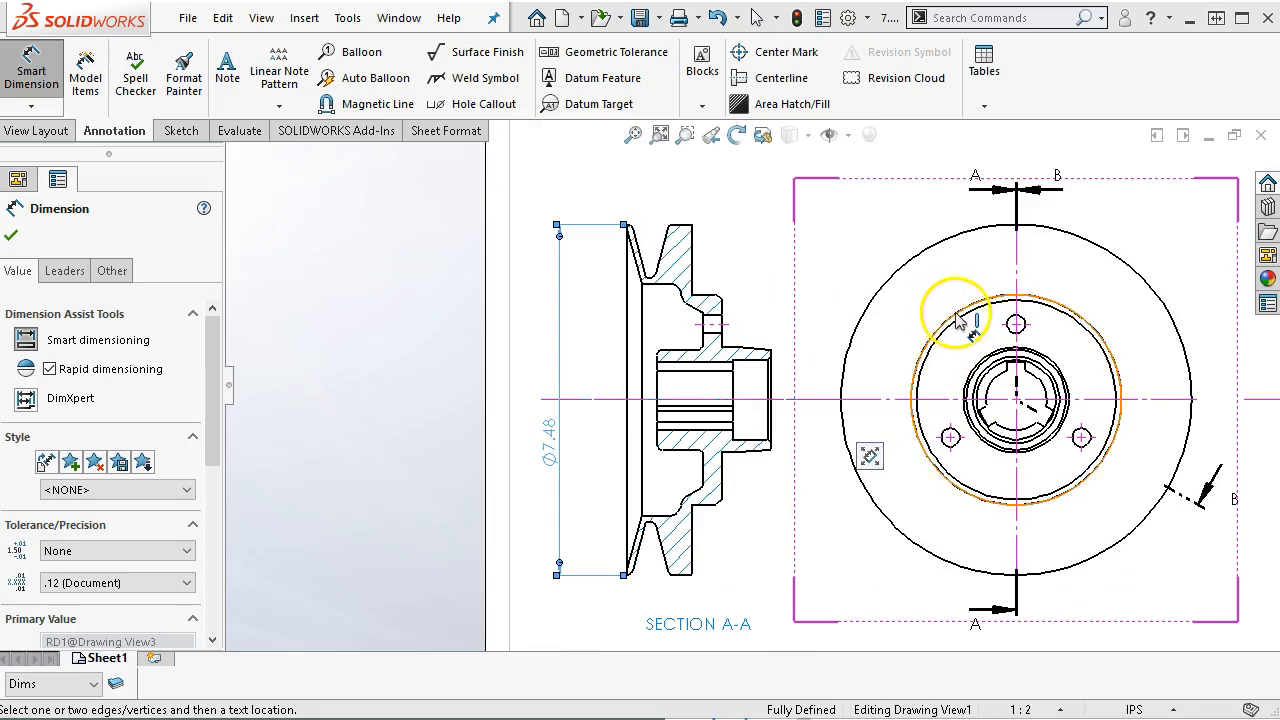
{"action": "left_click", "coordinate": [958, 320]}
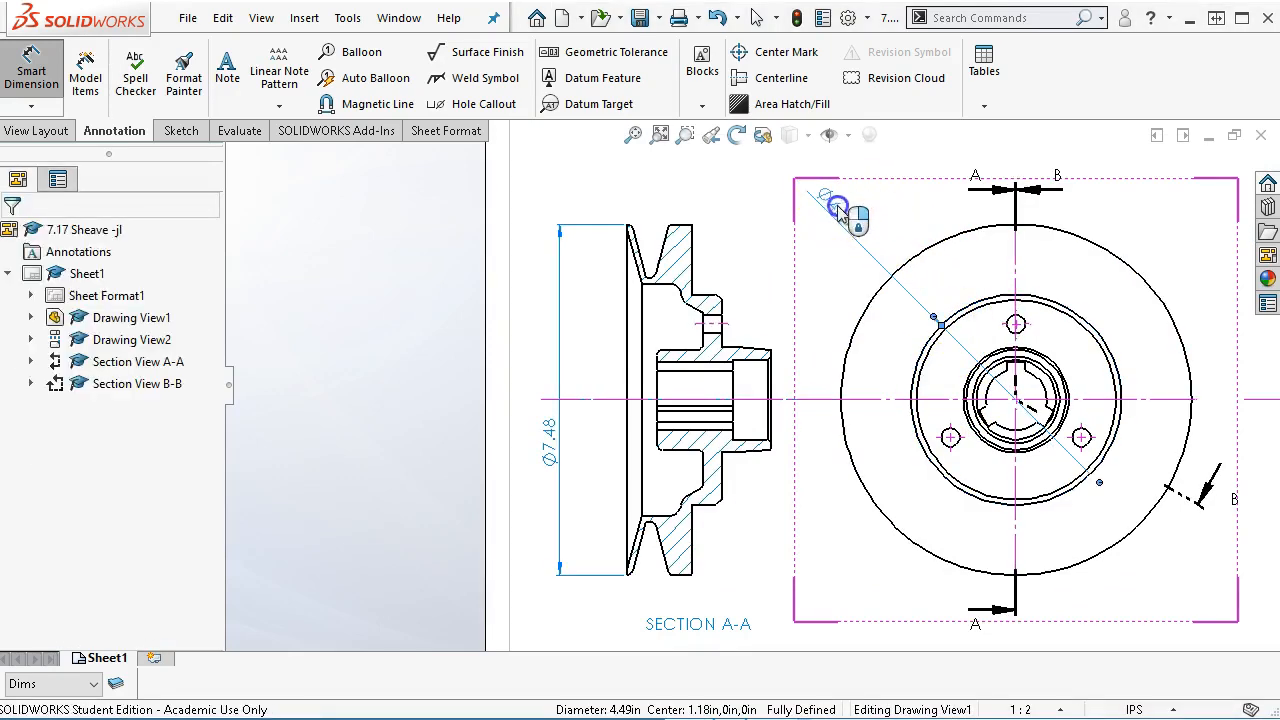
{"action": "left_click", "coordinate": [838, 207]}
Step: Dimension the diameter of the larger bore at the hub's outer end in section view B-B, placing the text above and outside the hub
{"action": "scroll", "coordinate": [914, 330], "scroll_direction": "up", "scroll_amount": 6}
{"action": "scroll", "coordinate": [943, 388], "scroll_direction": "down", "scroll_amount": 4}
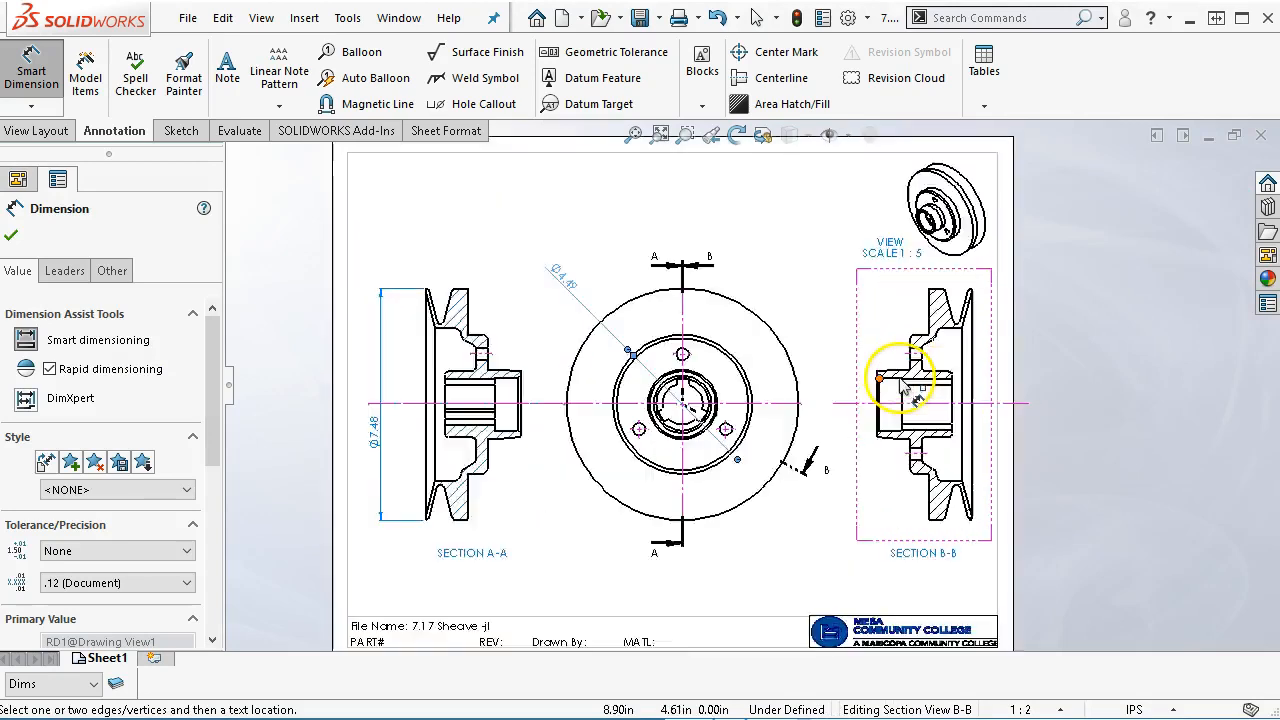
{"action": "scroll", "coordinate": [903, 390], "scroll_direction": "down", "scroll_amount": 3}
{"action": "scroll", "coordinate": [843, 393], "scroll_direction": "down", "scroll_amount": 1}
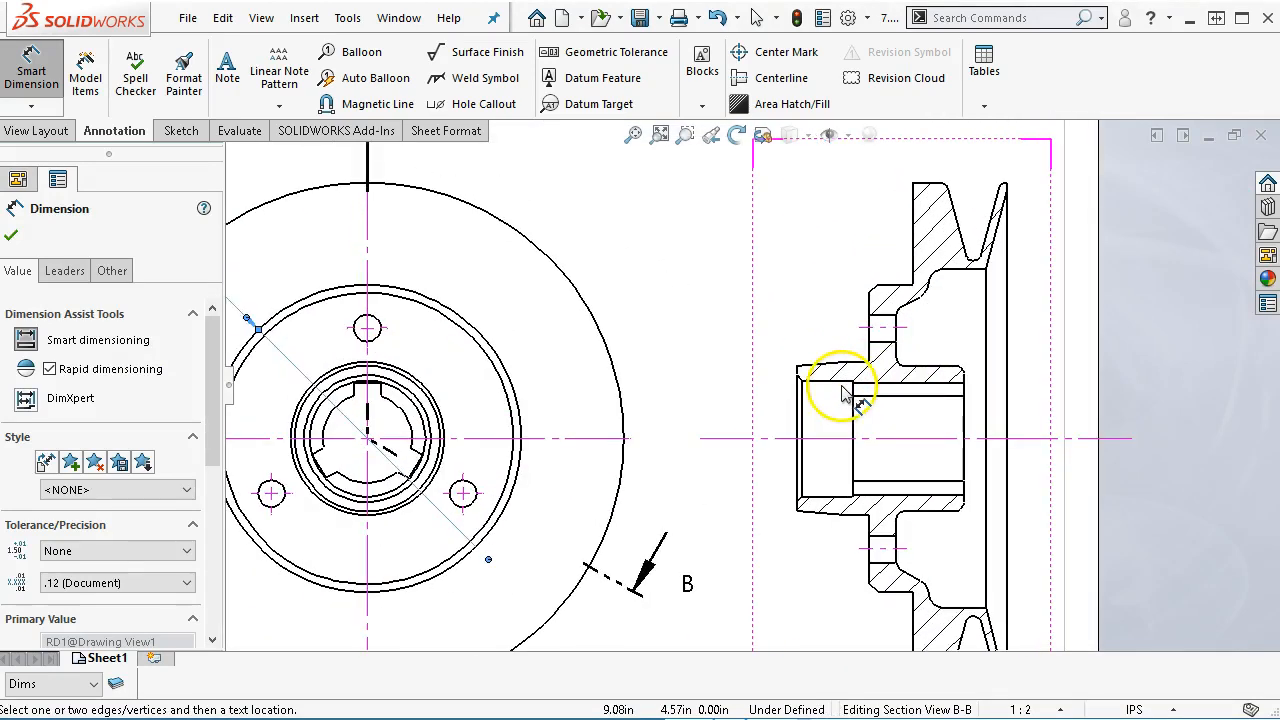
{"action": "left_click", "coordinate": [834, 386]}
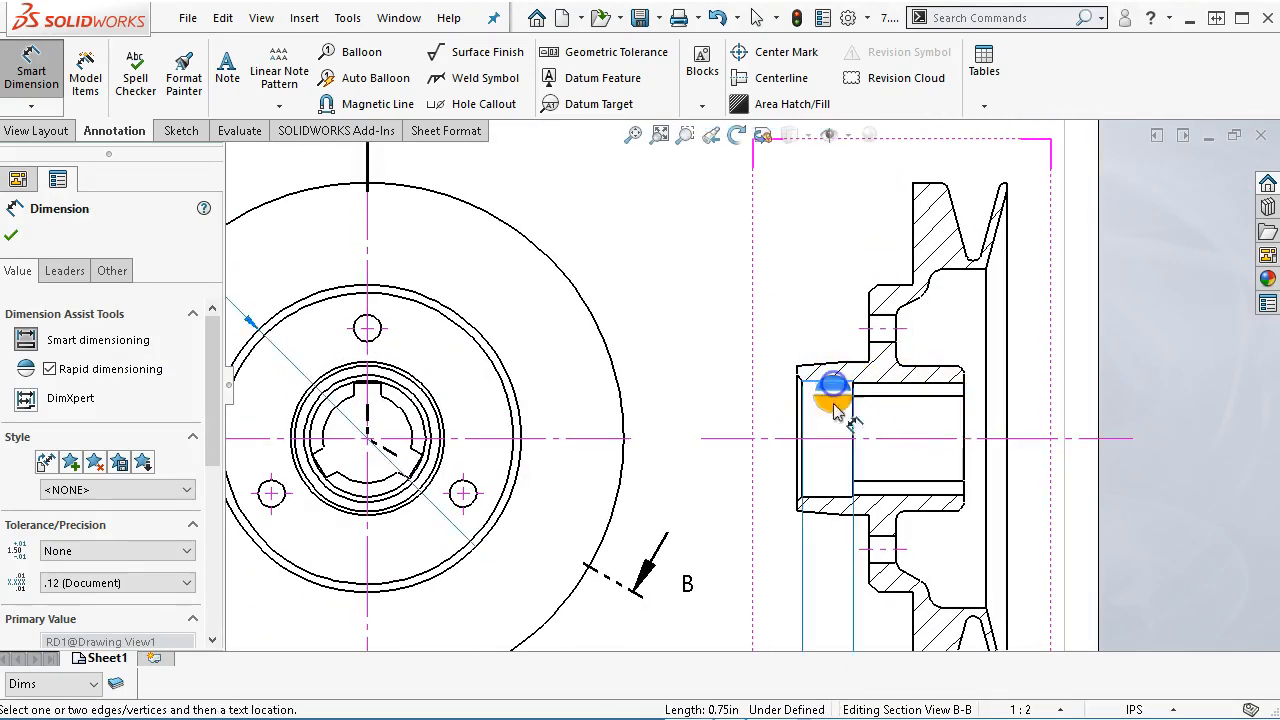
{"action": "left_click", "coordinate": [826, 496]}
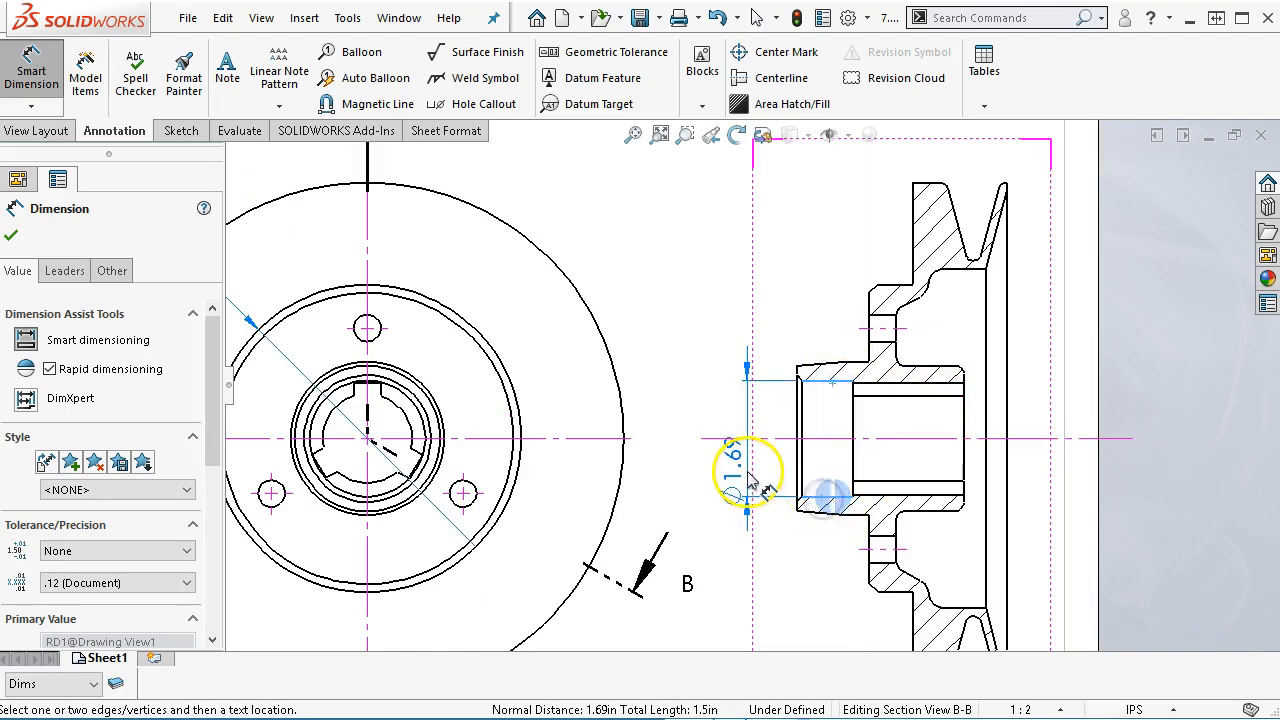
{"action": "left_click", "coordinate": [766, 325]}
Step: Start saving the drawing and choose the OneDrive folder 2018F SW assignments > Assign7 as its location
{"action": "scroll", "coordinate": [763, 334], "scroll_direction": "up", "scroll_amount": 4}
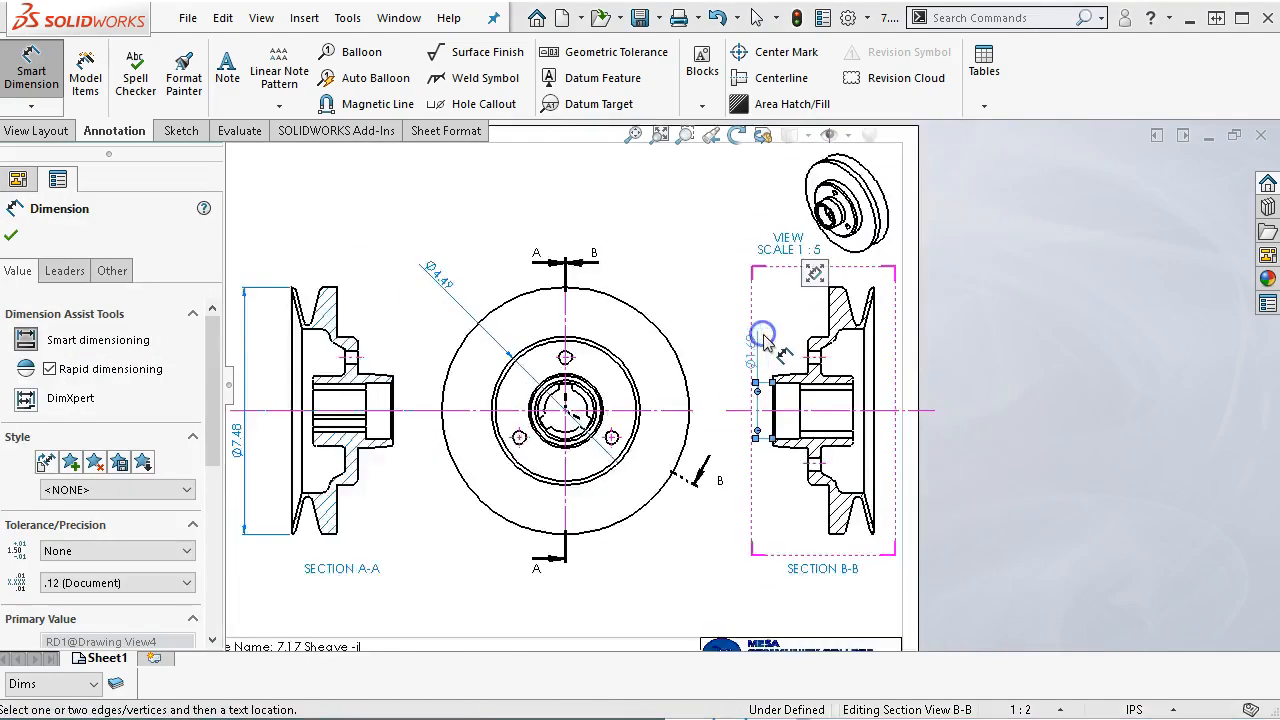
{"action": "scroll", "coordinate": [763, 334], "scroll_direction": "up", "scroll_amount": 1}
{"action": "left_click", "coordinate": [634, 137]}
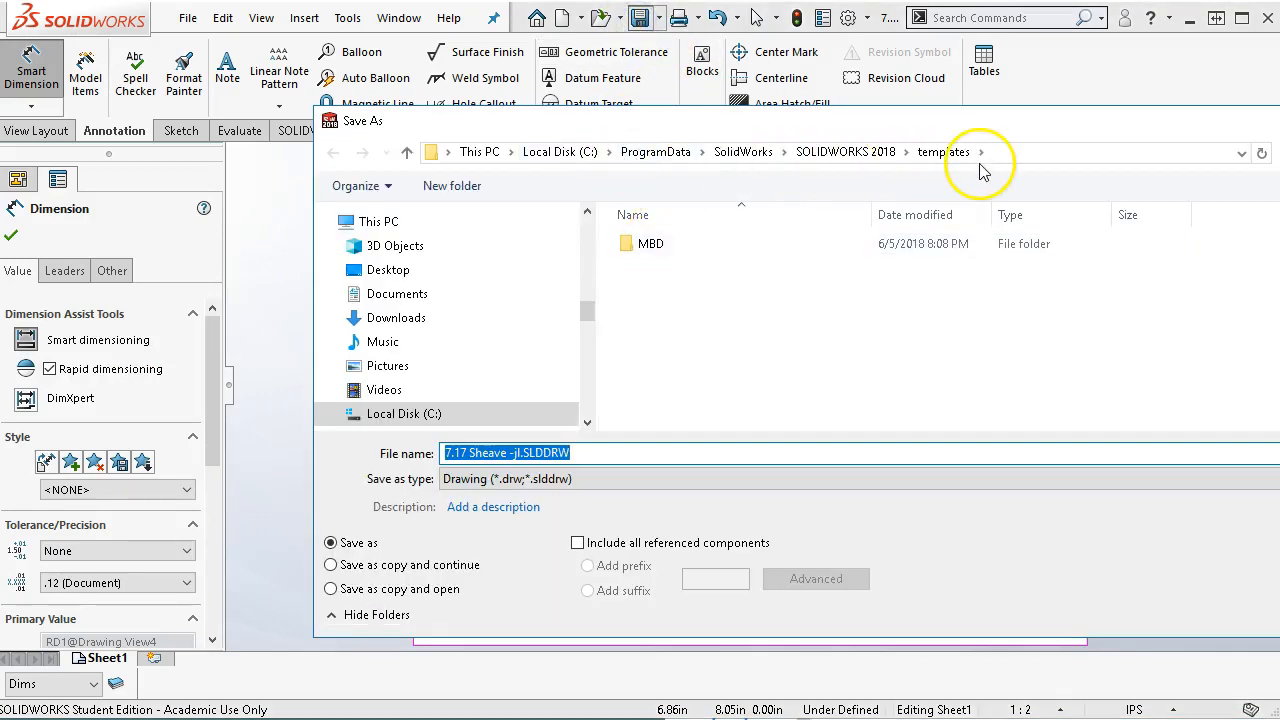
{"action": "left_click", "coordinate": [576, 342]}
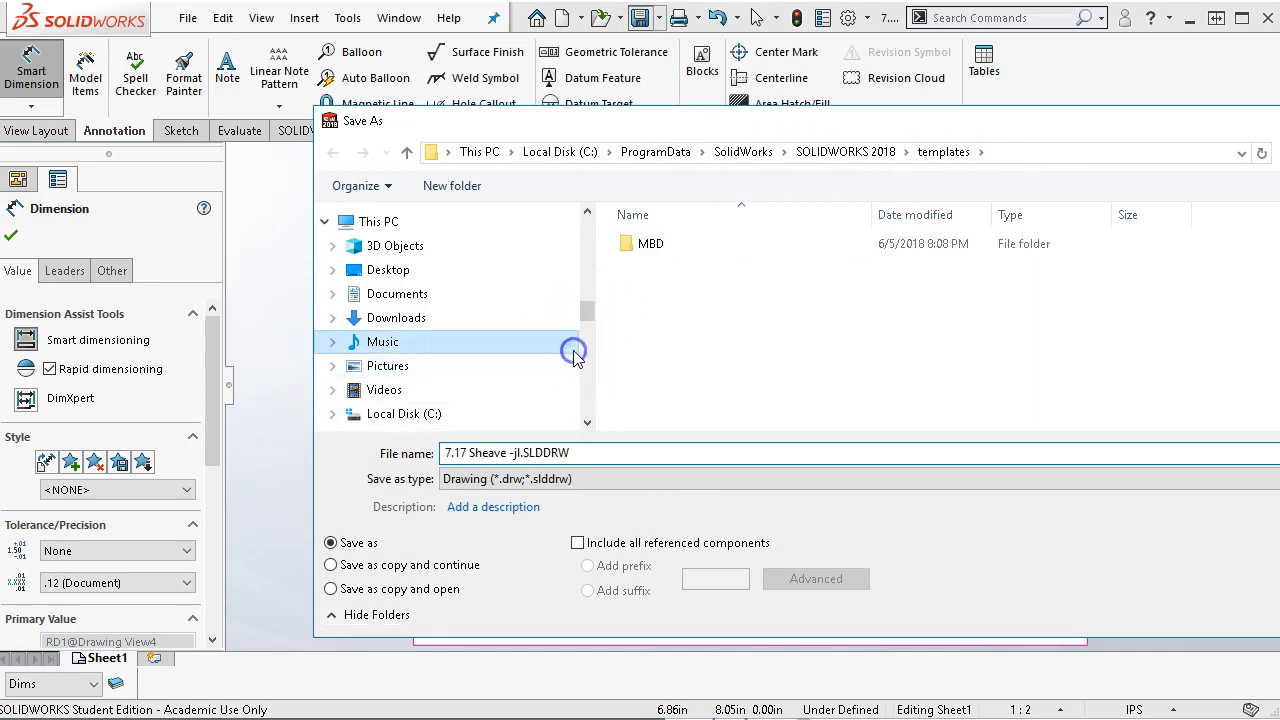
{"action": "scroll", "coordinate": [583, 351], "scroll_direction": "down", "scroll_amount": 3}
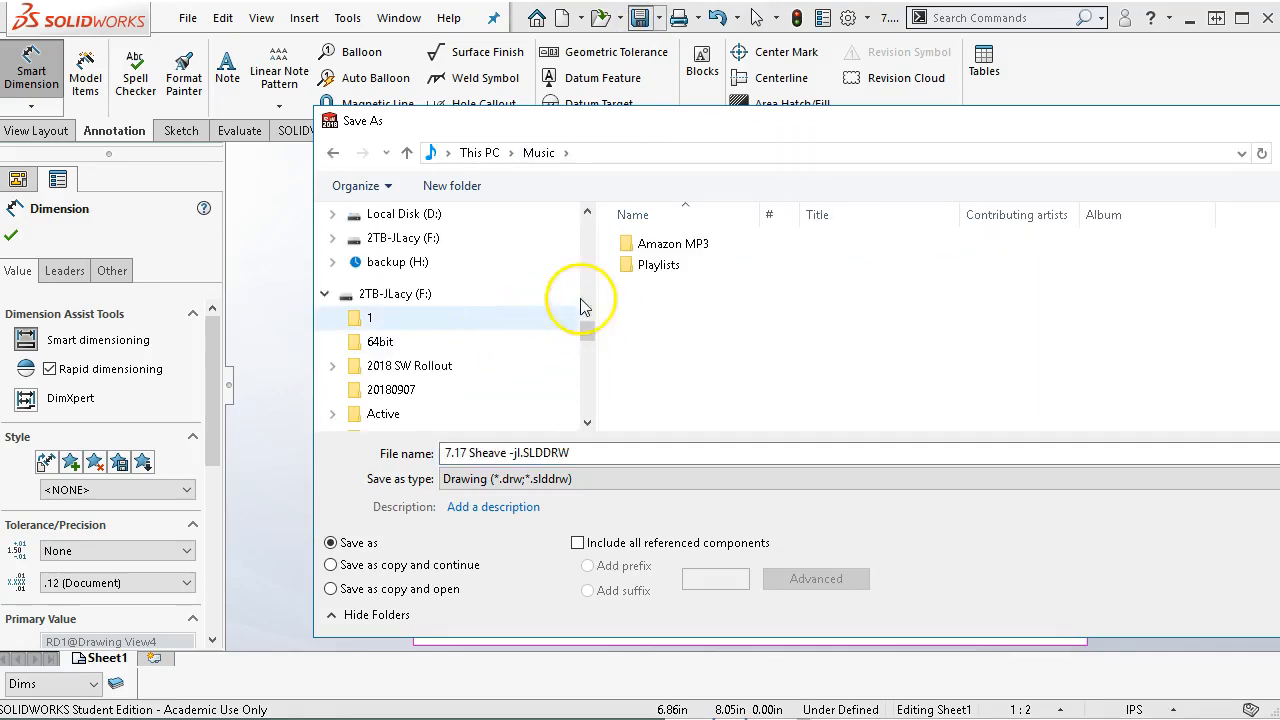
{"action": "left_click_drag", "start_coordinate": [591, 333], "coordinate": [592, 238]}
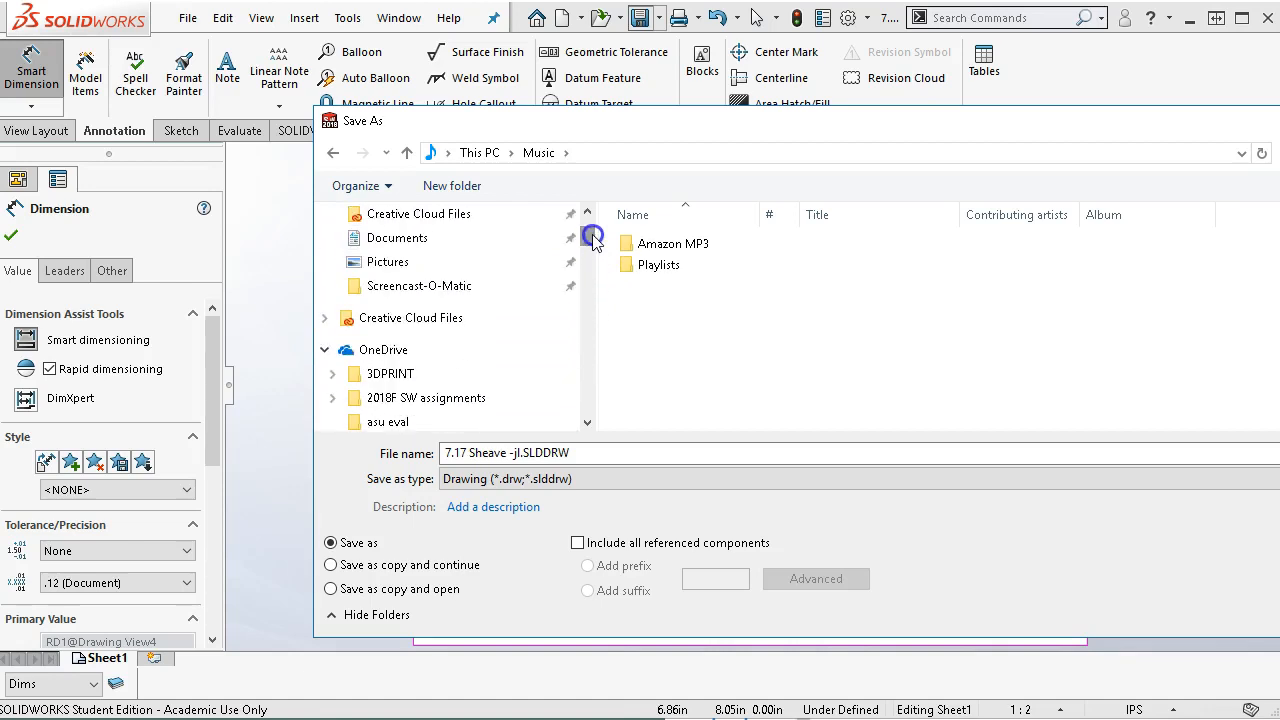
{"action": "left_click", "coordinate": [414, 398]}
{"action": "double_click", "coordinate": [658, 348]}
Step: Name the drawing file Assign7 -jl.SLDDRW and save it
{"action": "left_click", "coordinate": [507, 452]}
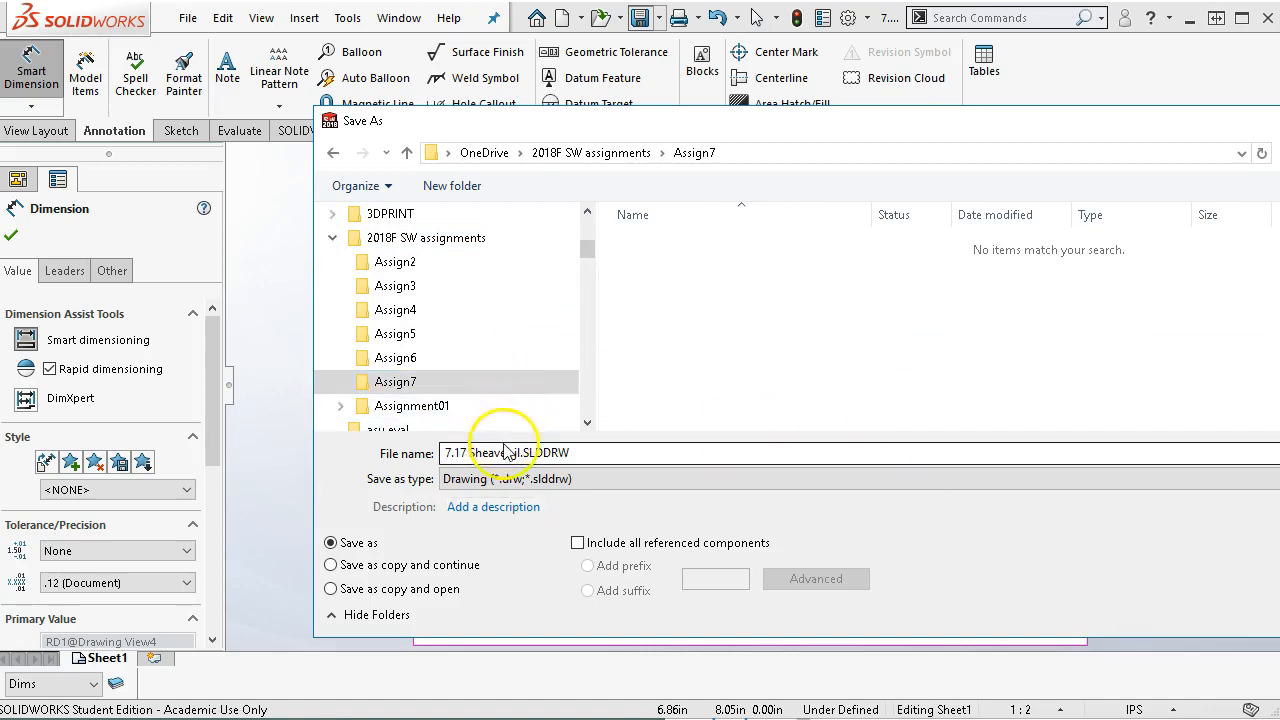
{"action": "key", "text": "ctrl+a"}
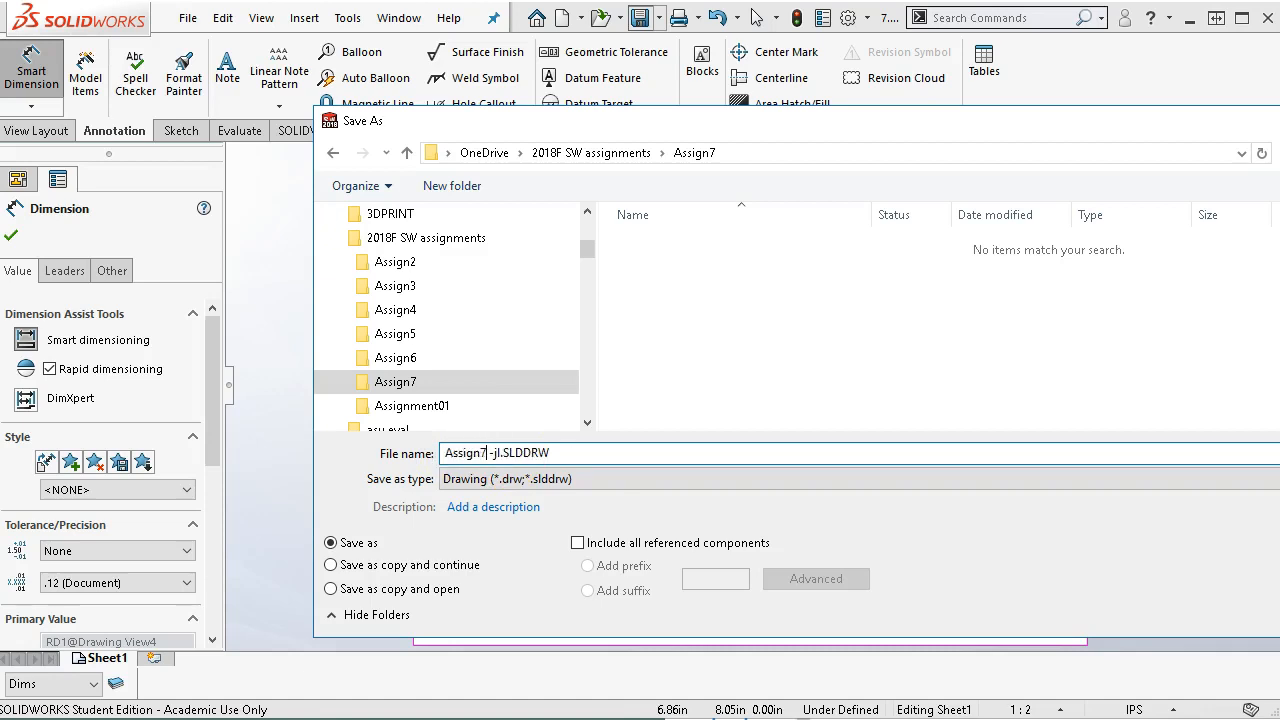
{"action": "type", "text": "Assign7"}
{"action": "key", "text": "Return"}
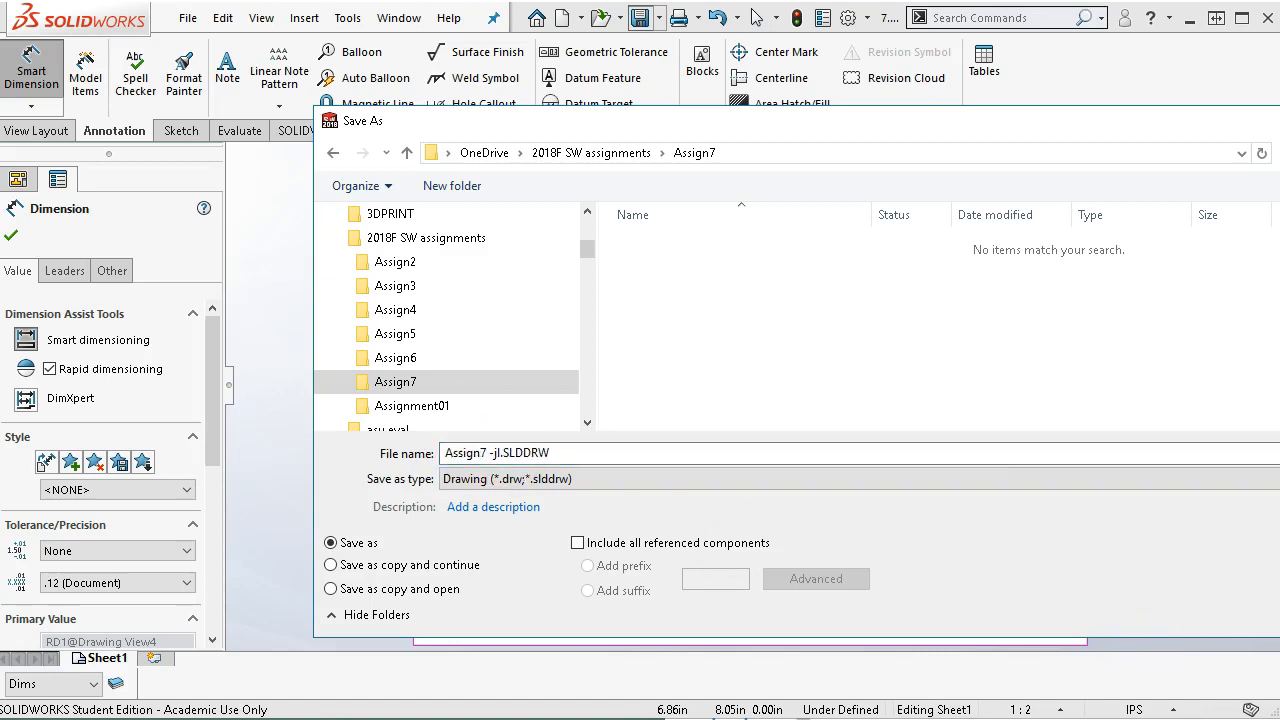